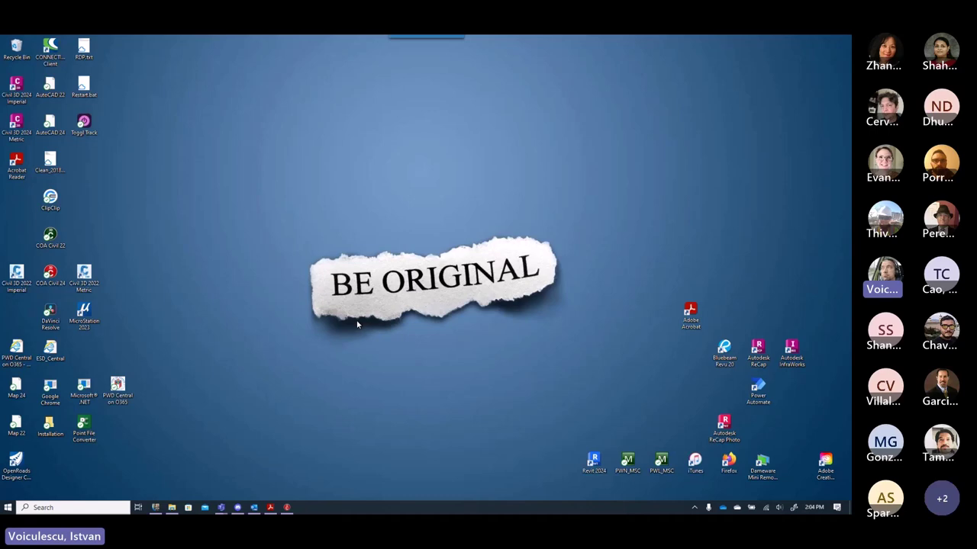
- Read through the pavement-marking PDF guide, then return to Civil 3D
{"action": "left_click", "coordinate": [270, 508]}
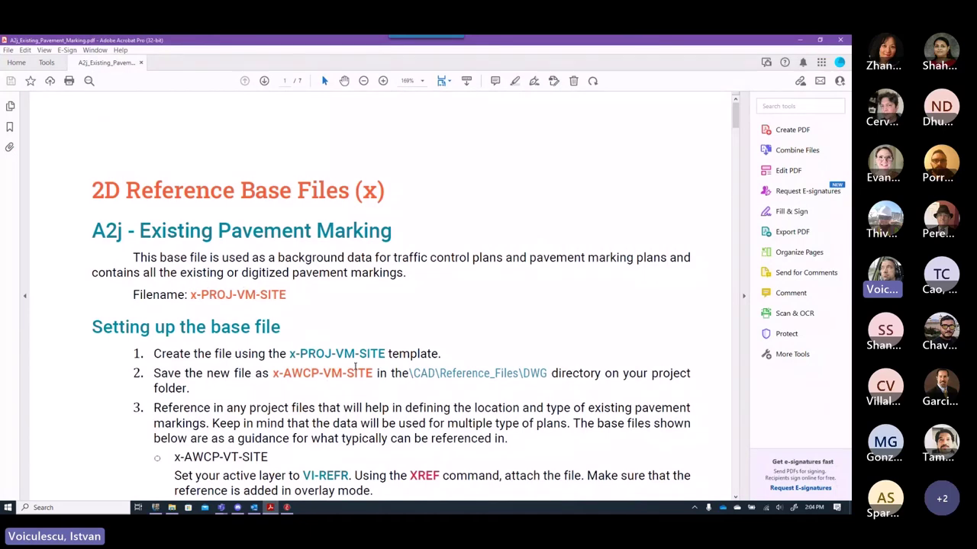
{"action": "scroll", "coordinate": [315, 396], "scroll_direction": "down", "scroll_amount": 2}
{"action": "scroll", "coordinate": [315, 393], "scroll_direction": "down", "scroll_amount": 1}
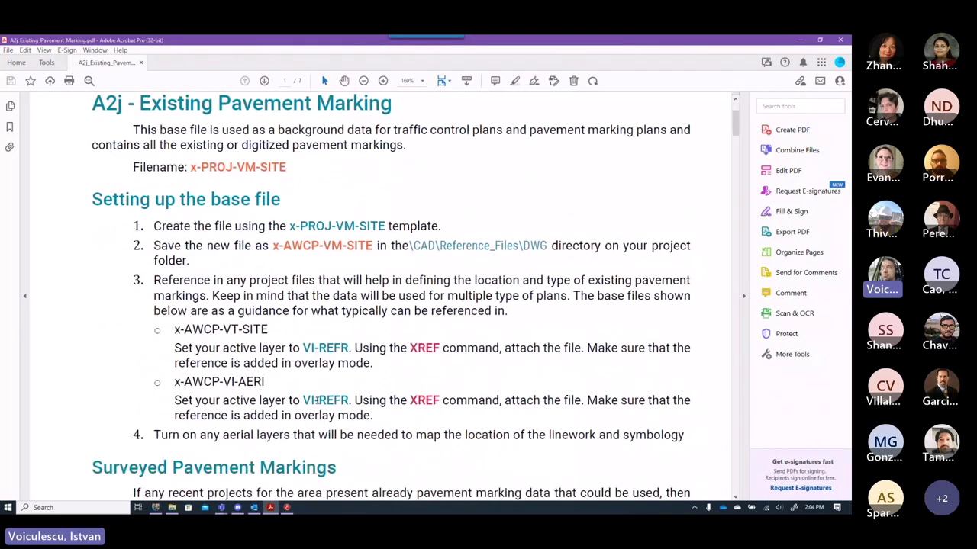
{"action": "scroll", "coordinate": [315, 400], "scroll_direction": "down", "scroll_amount": 6}
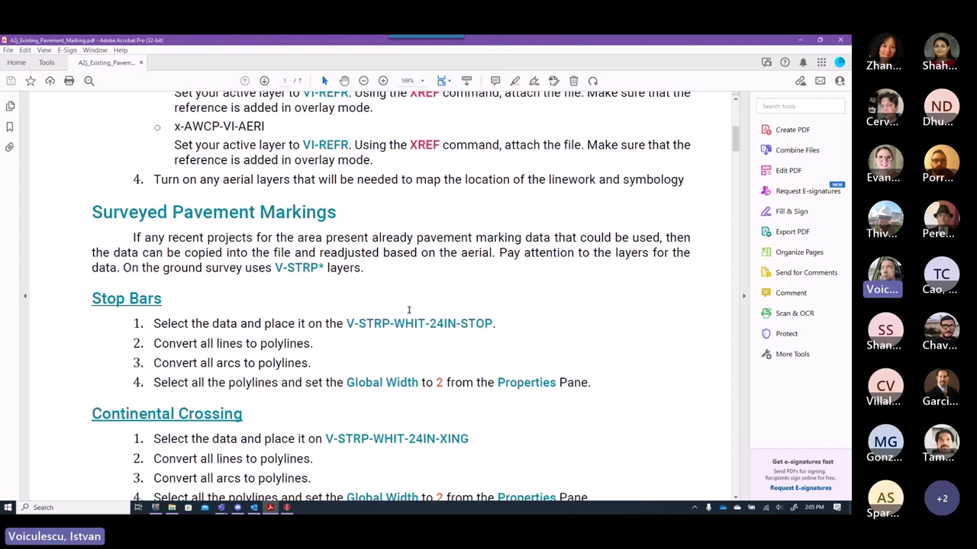
{"action": "left_click", "coordinate": [800, 42]}
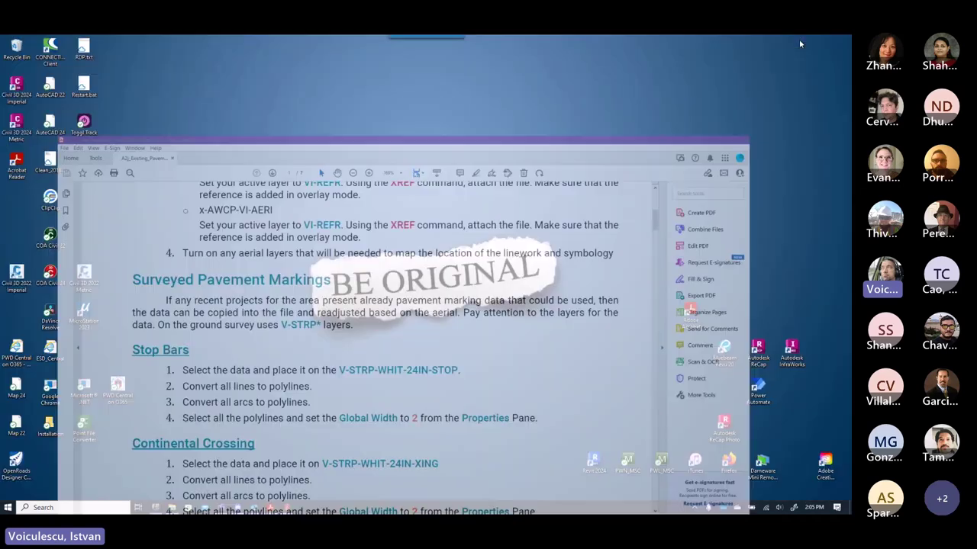
{"action": "left_click", "coordinate": [287, 508]}
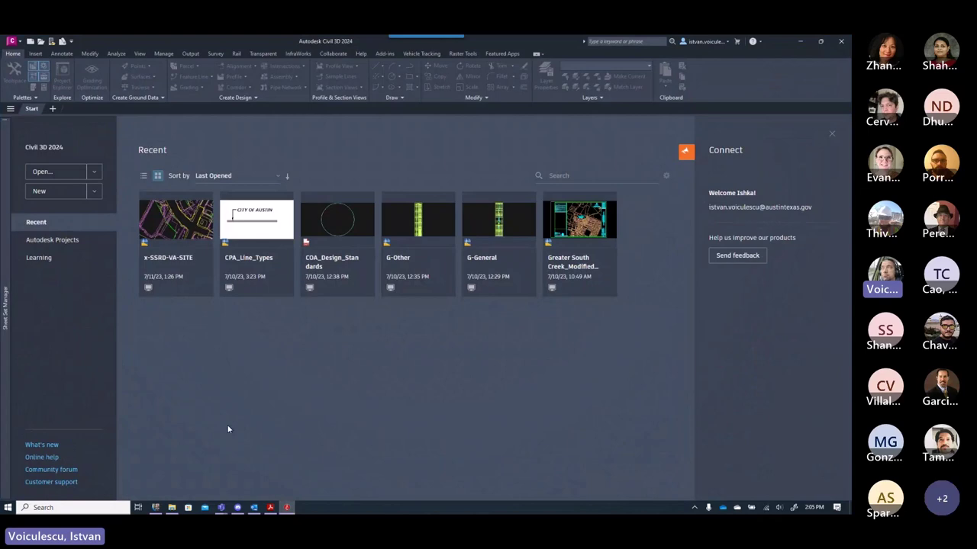
- Browse drawing templates and open the 00_Base_Files folder
{"action": "left_click", "coordinate": [94, 193]}
{"action": "left_click", "coordinate": [64, 241]}
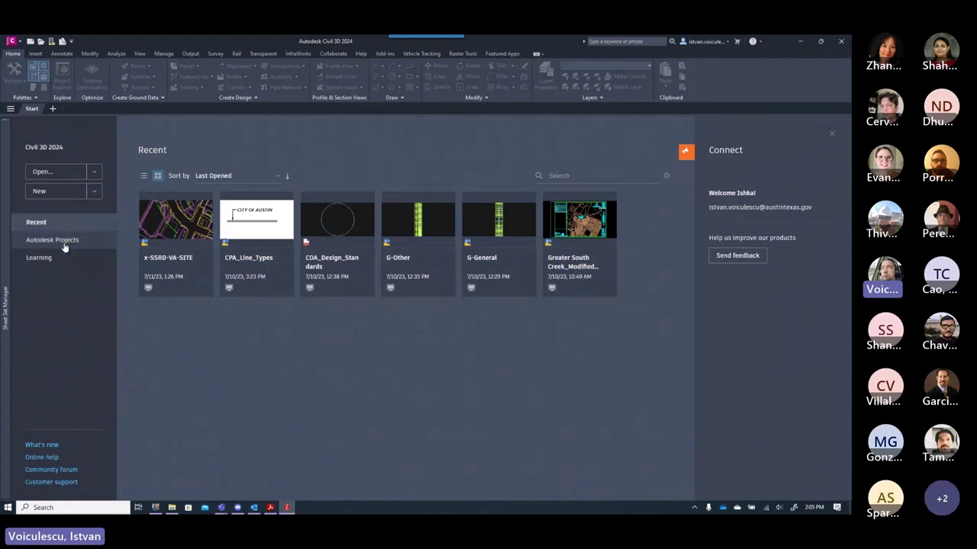
{"action": "double_click", "coordinate": [366, 199]}
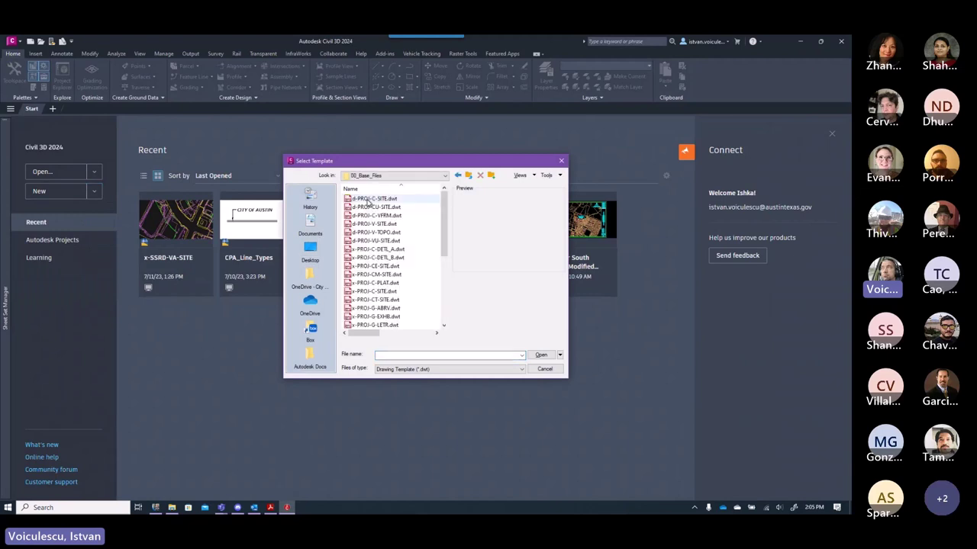
{"action": "scroll", "coordinate": [373, 303], "scroll_direction": "down", "scroll_amount": 3}
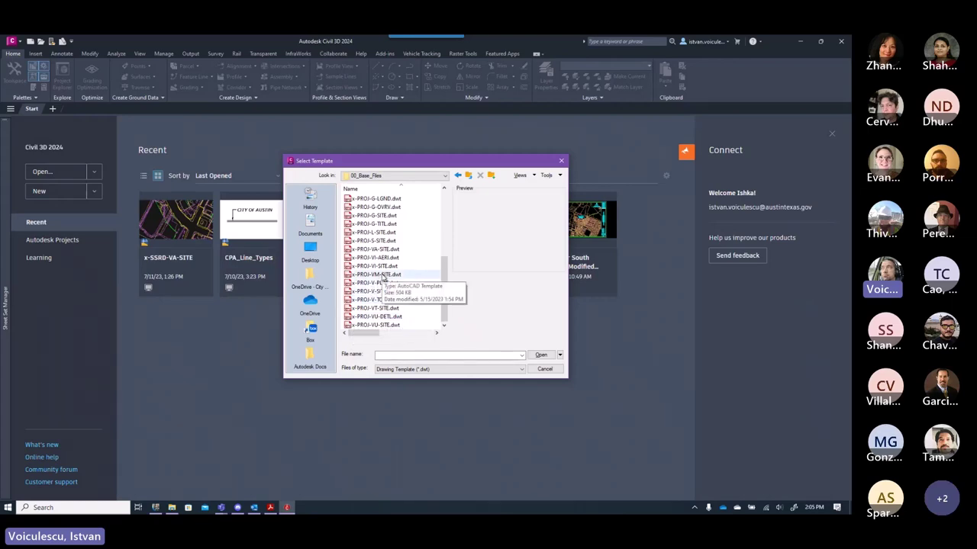
- Check the pavement-marking guide again before picking a template
{"action": "left_click", "coordinate": [270, 508]}
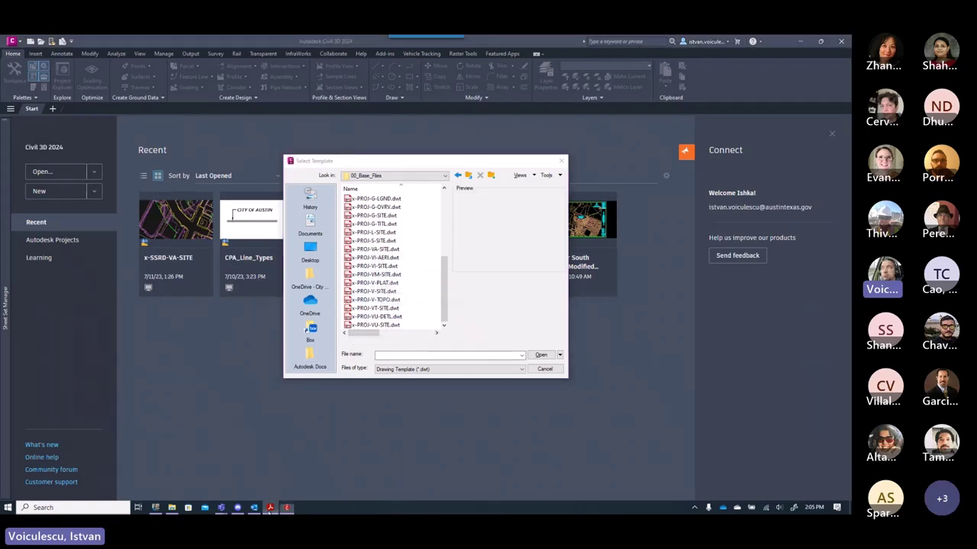
{"action": "scroll", "coordinate": [345, 268], "scroll_direction": "up", "scroll_amount": 5}
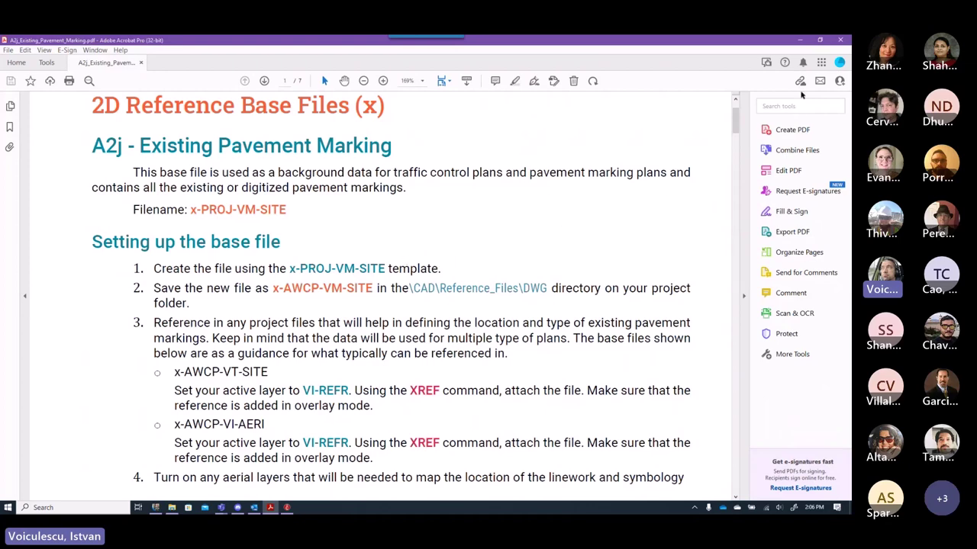
{"action": "left_click", "coordinate": [803, 40]}
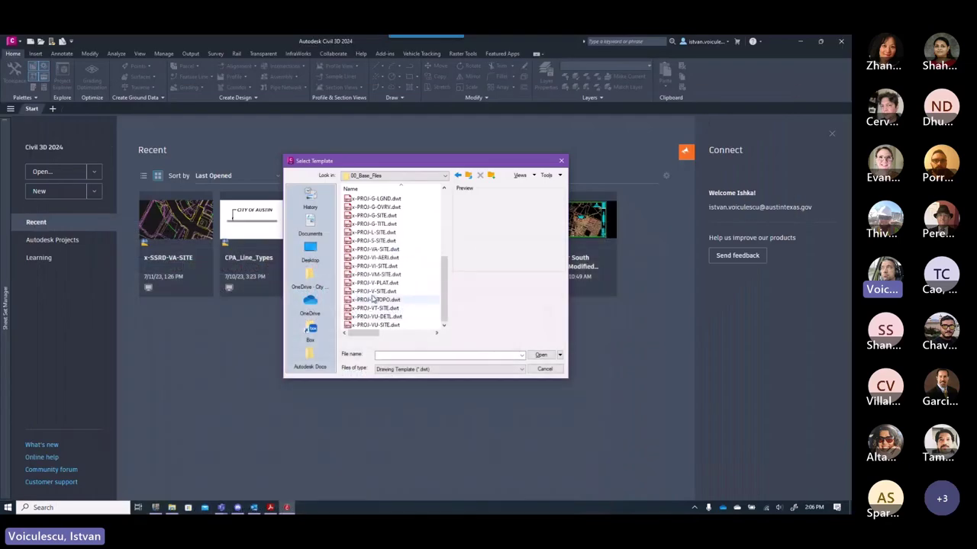
- Create Drawing1 from the x-PROJ-VM-SITE.dwt template
{"action": "left_click", "coordinate": [378, 277]}
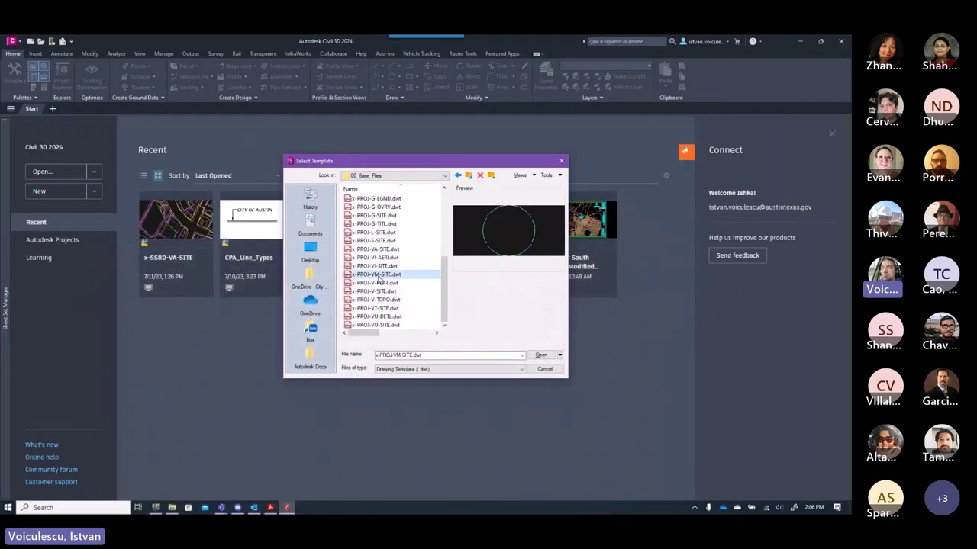
{"action": "left_click", "coordinate": [379, 279]}
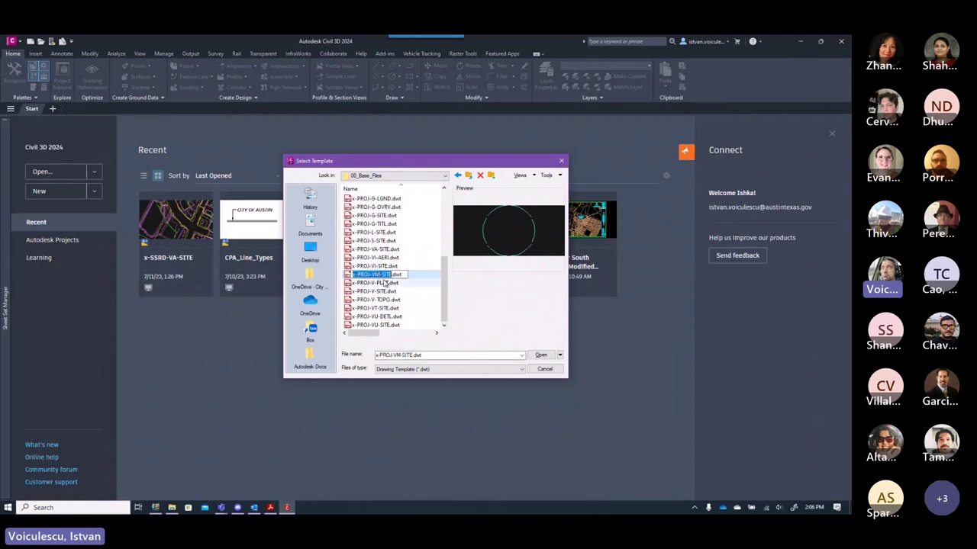
{"action": "left_click", "coordinate": [383, 291]}
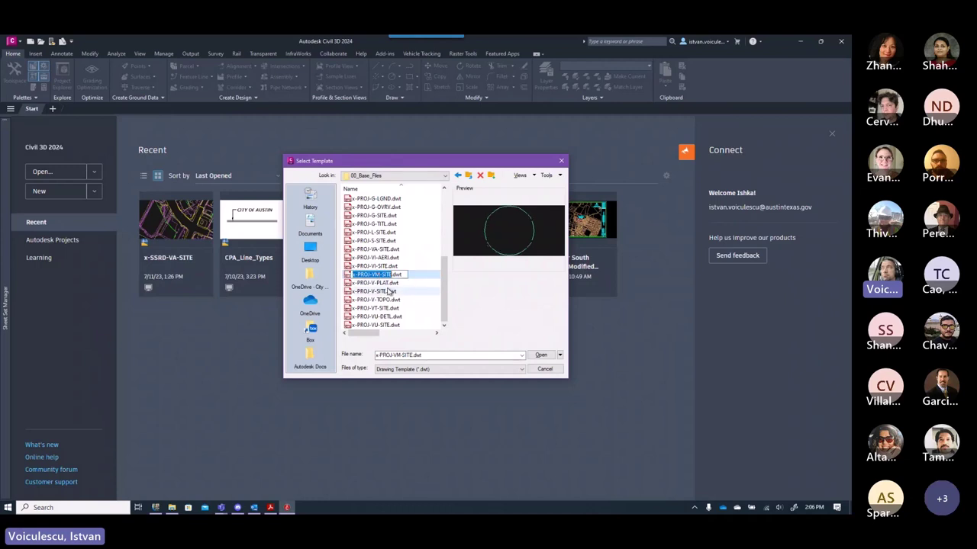
{"action": "left_click", "coordinate": [542, 356]}
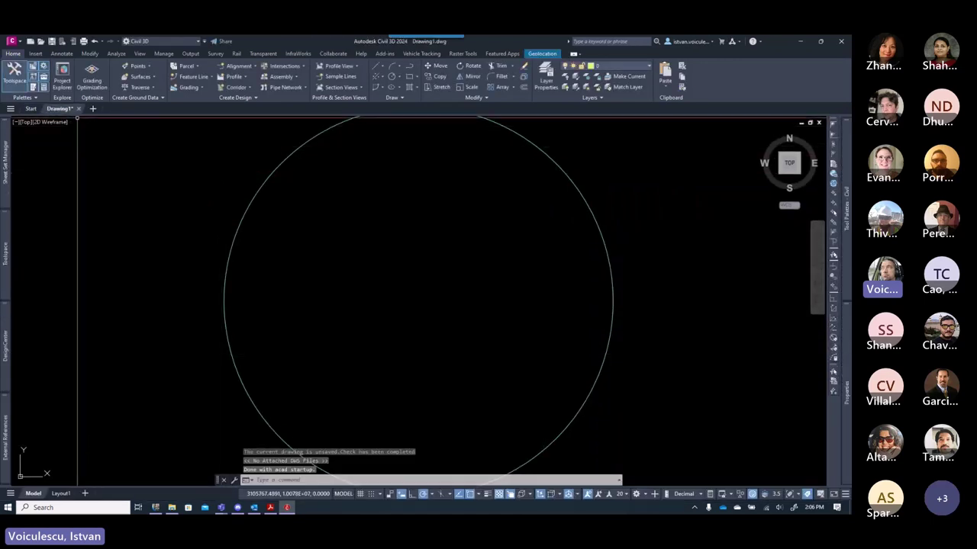
- Save the drawing as x-SSRD-VM-SITE.dwg in the project's DWG folder
{"action": "left_click", "coordinate": [51, 41]}
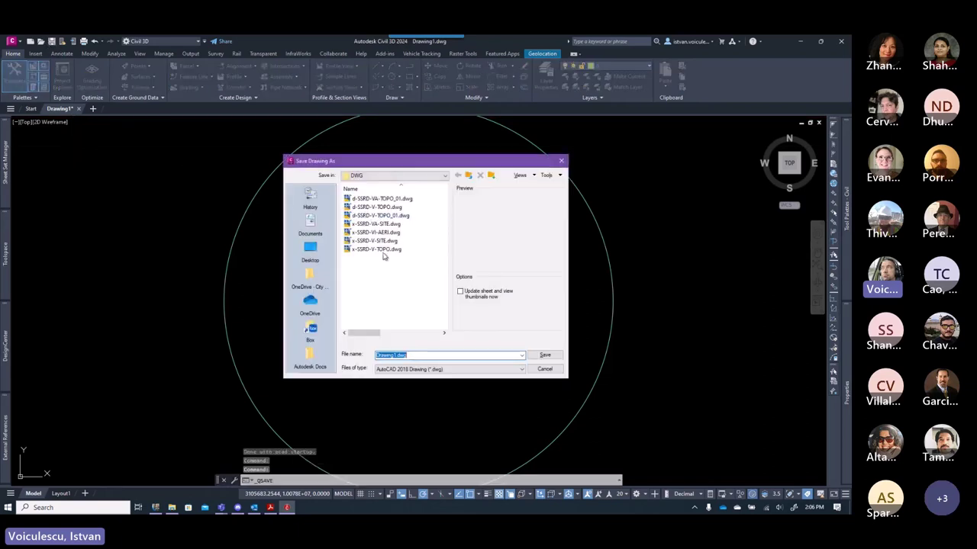
{"action": "left_click", "coordinate": [404, 174]}
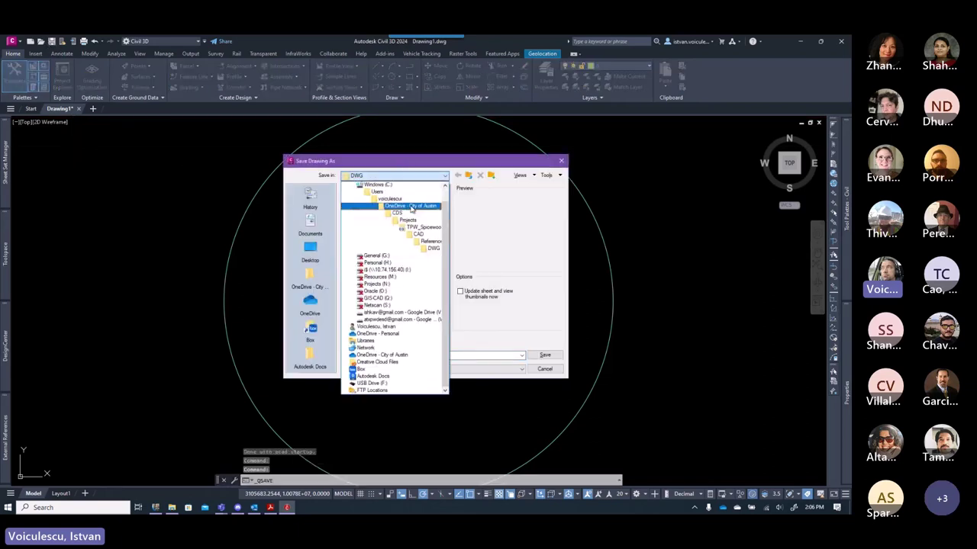
{"action": "left_click", "coordinate": [433, 249]}
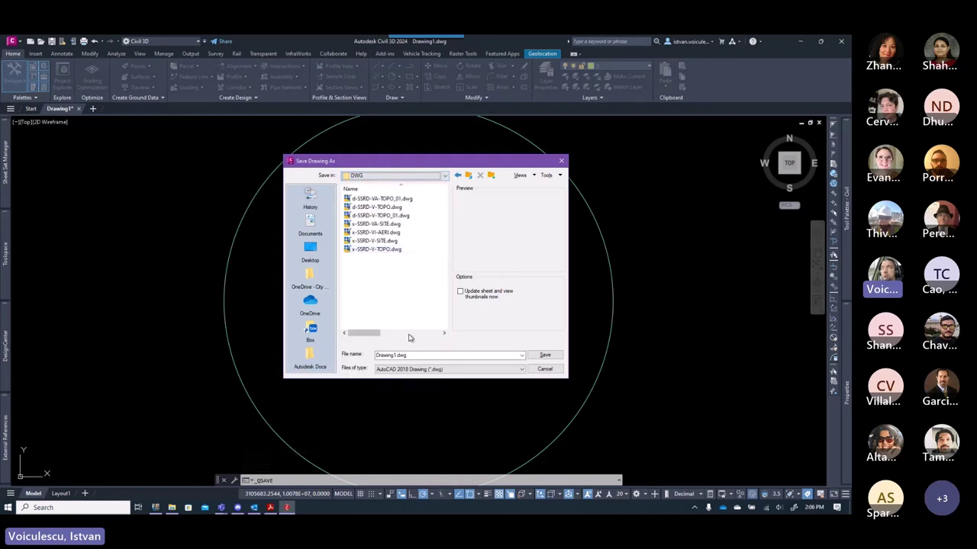
{"action": "left_click", "coordinate": [398, 355]}
{"action": "type", "text": "x-PROJ-VA-SITE"}
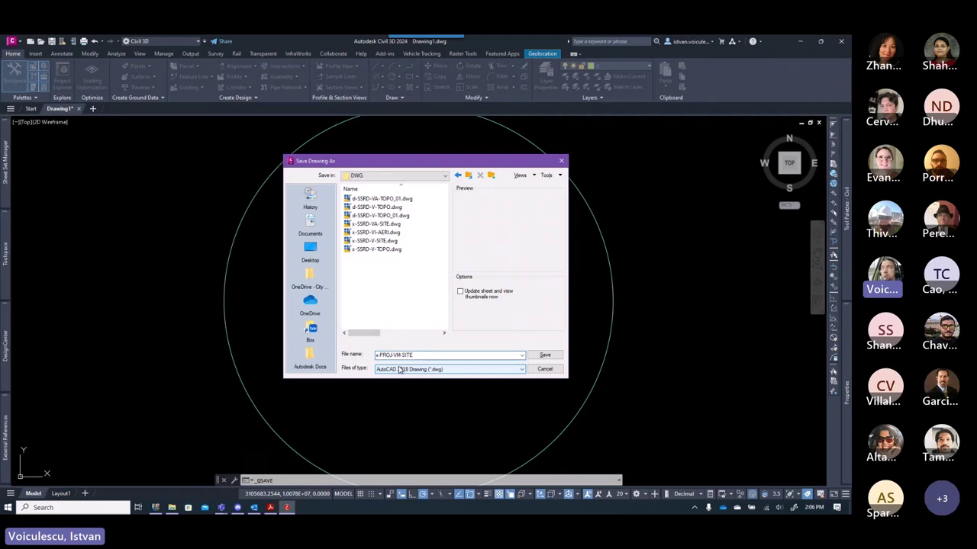
{"action": "key", "text": "BackSpace"}
{"action": "key", "text": "BackSpace"}
{"action": "key", "text": "BackSpace"}
{"action": "key", "text": "BackSpace"}
{"action": "type", "text": "SSRD"}
{"action": "left_click", "coordinate": [544, 355]}
{"action": "key", "text": "Escape"}
{"action": "key", "text": "Escape"}
- Erase the template's placeholder circle with a crossing window and Delete
{"action": "left_click", "coordinate": [610, 236]}
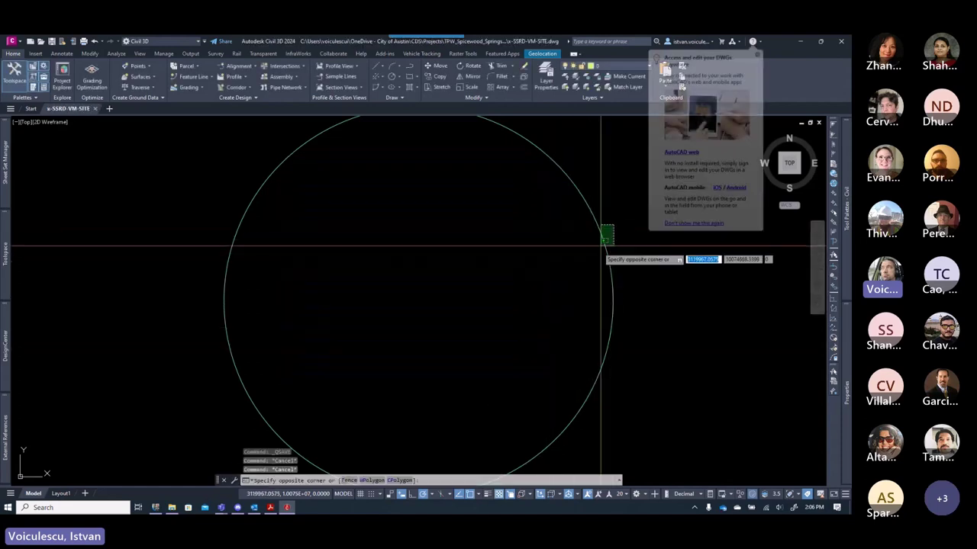
{"action": "left_click", "coordinate": [587, 257]}
{"action": "key", "text": "Delete"}
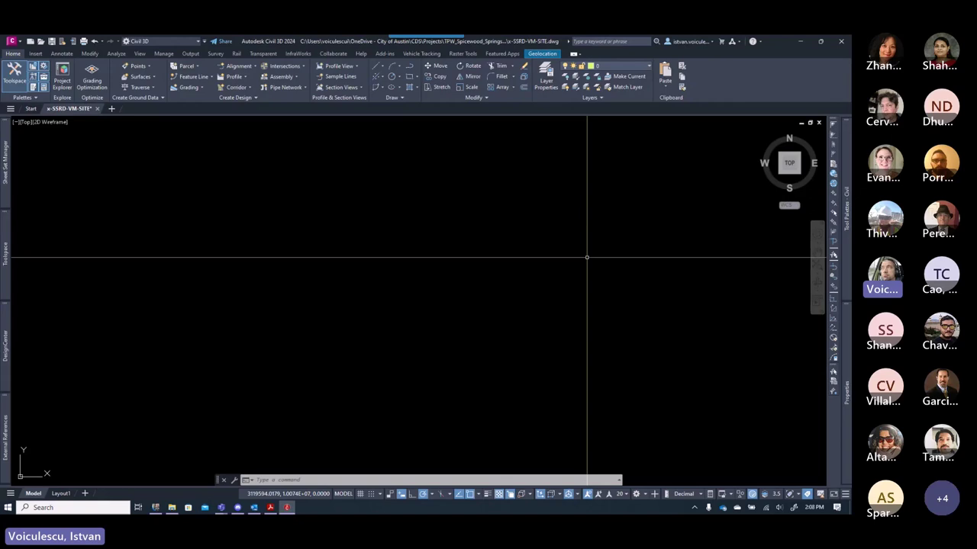
- Start a DWG attach via XREF and browse to TPW_Spicewood_Springs_Demo > CAD > Reference_Files > DWG
{"action": "type", "text": "XREF"}
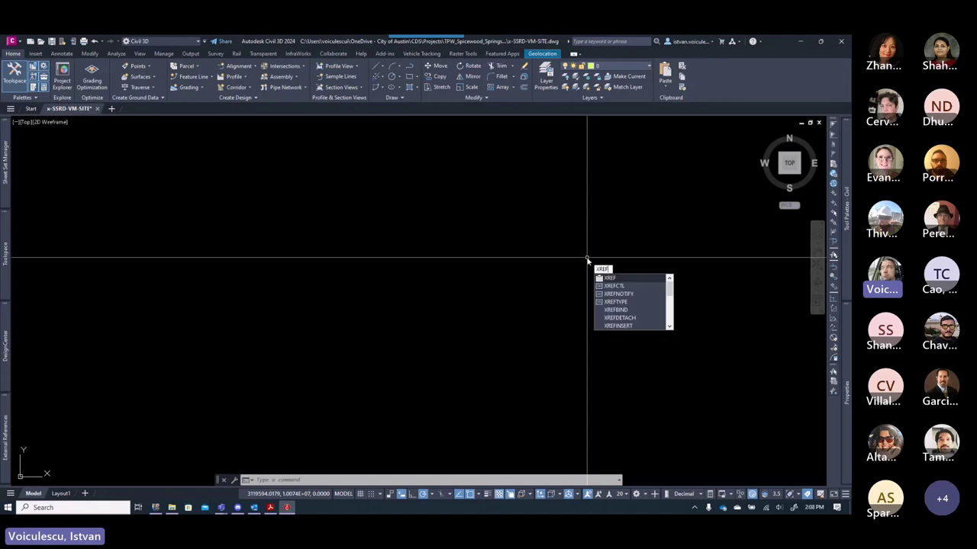
{"action": "key", "text": "Return"}
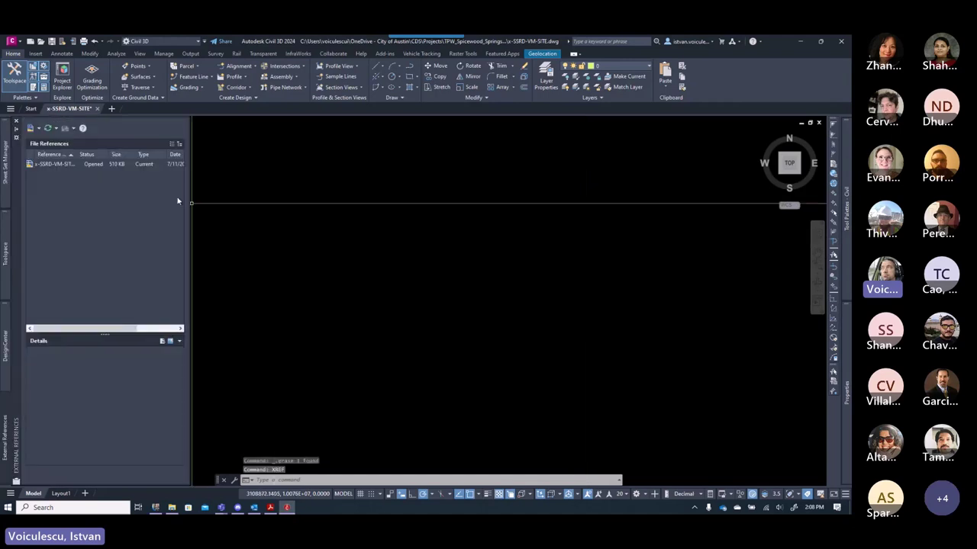
{"action": "left_click", "coordinate": [39, 128]}
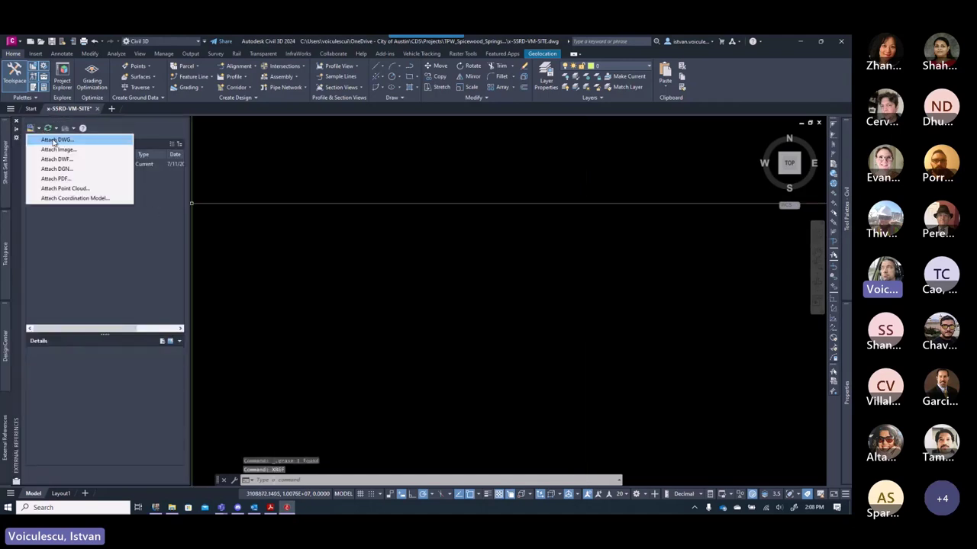
{"action": "left_click", "coordinate": [178, 175]}
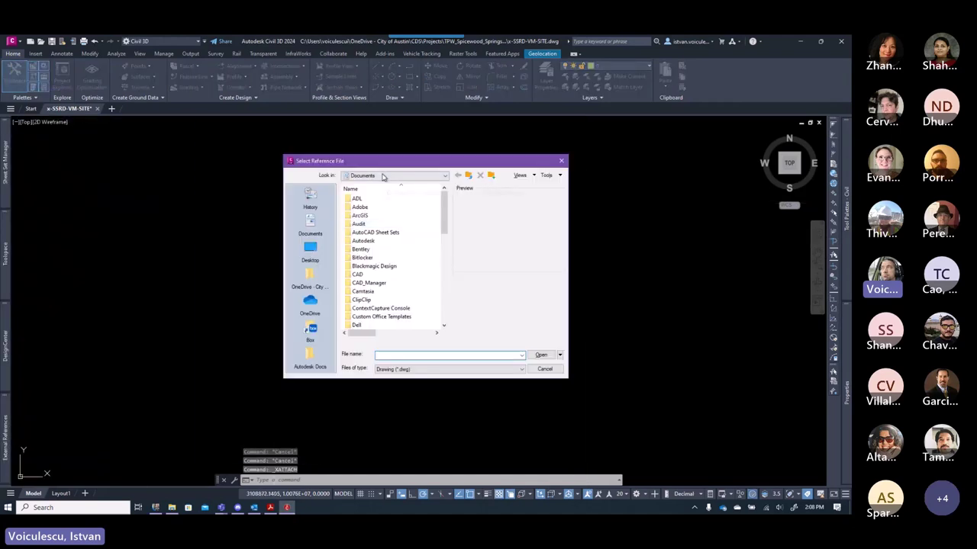
{"action": "left_click", "coordinate": [389, 175]}
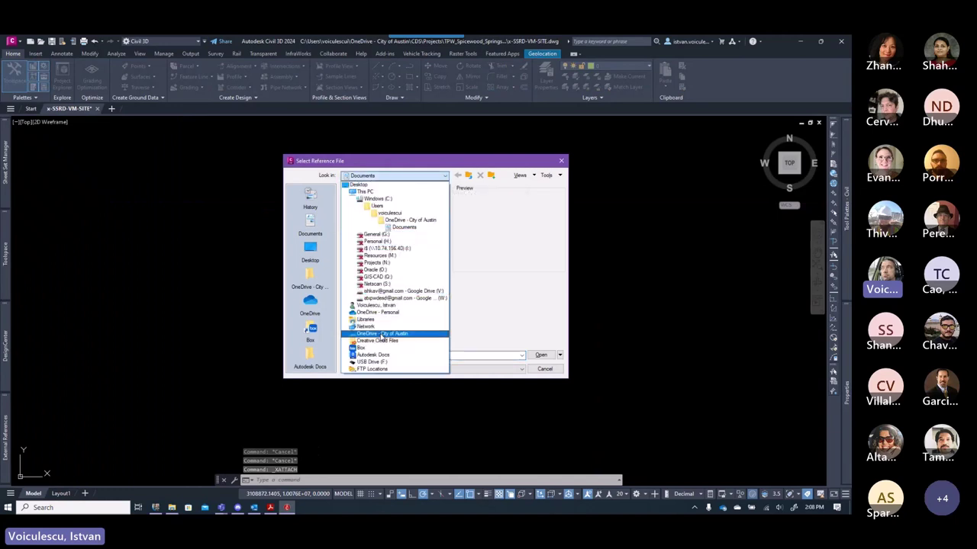
{"action": "left_click", "coordinate": [382, 333]}
{"action": "double_click", "coordinate": [358, 242]}
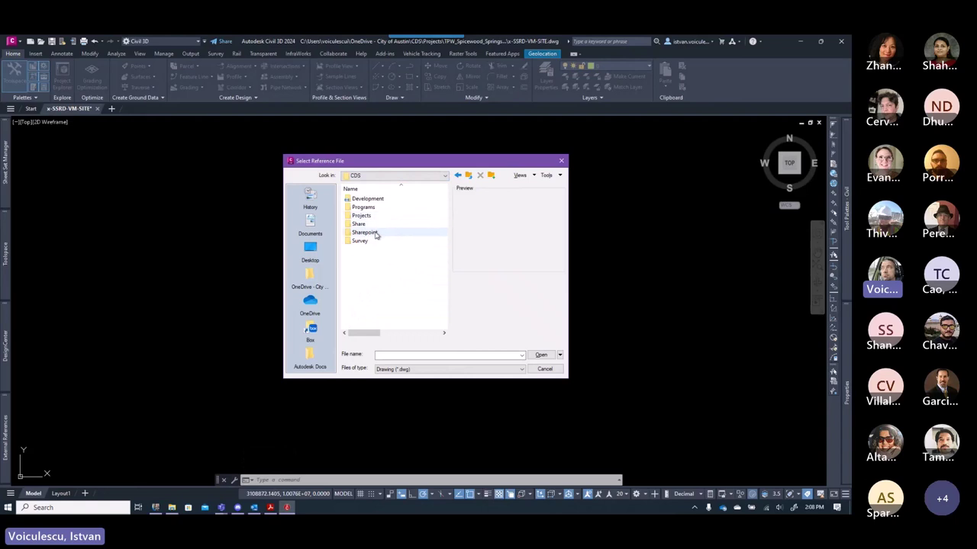
{"action": "double_click", "coordinate": [361, 215]}
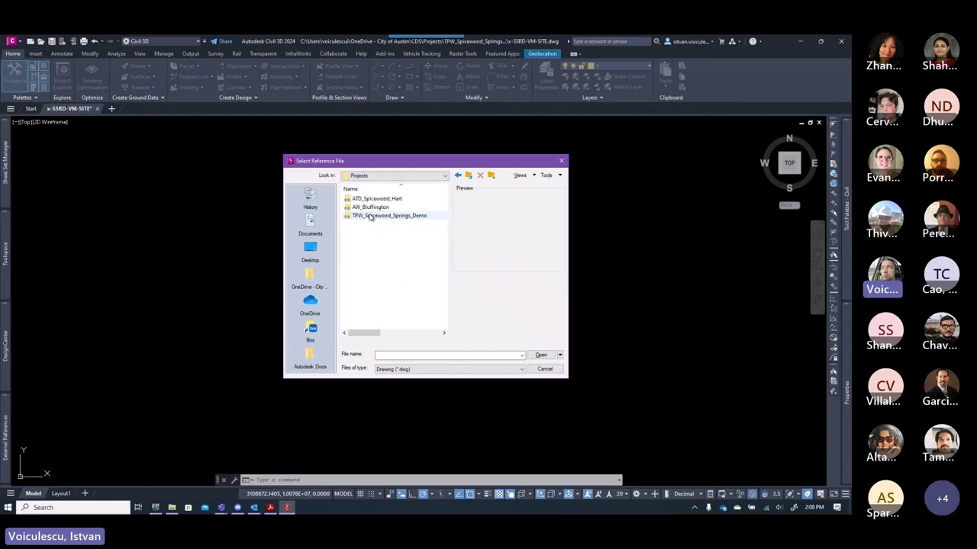
{"action": "double_click", "coordinate": [366, 216]}
{"action": "double_click", "coordinate": [358, 241]}
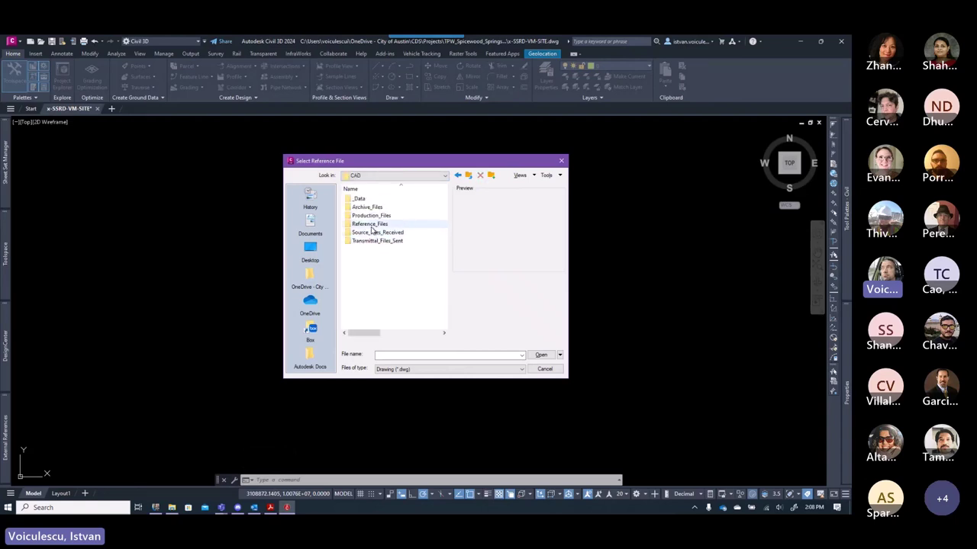
{"action": "double_click", "coordinate": [372, 230]}
{"action": "double_click", "coordinate": [359, 224]}
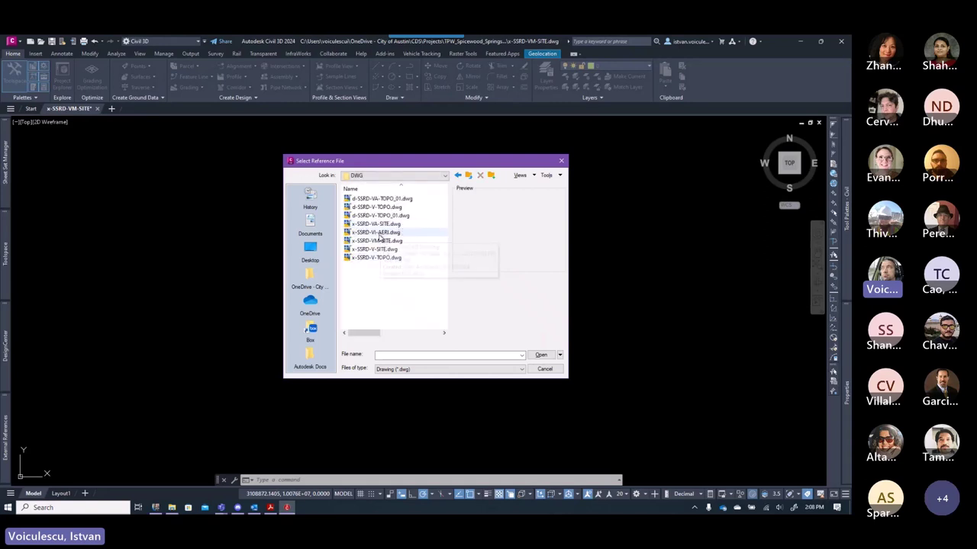
- Attach x-SSRD-VI-AERI.dwg as an overlay at 1.00 scale, inserted at 0,0
{"action": "left_click", "coordinate": [378, 232]}
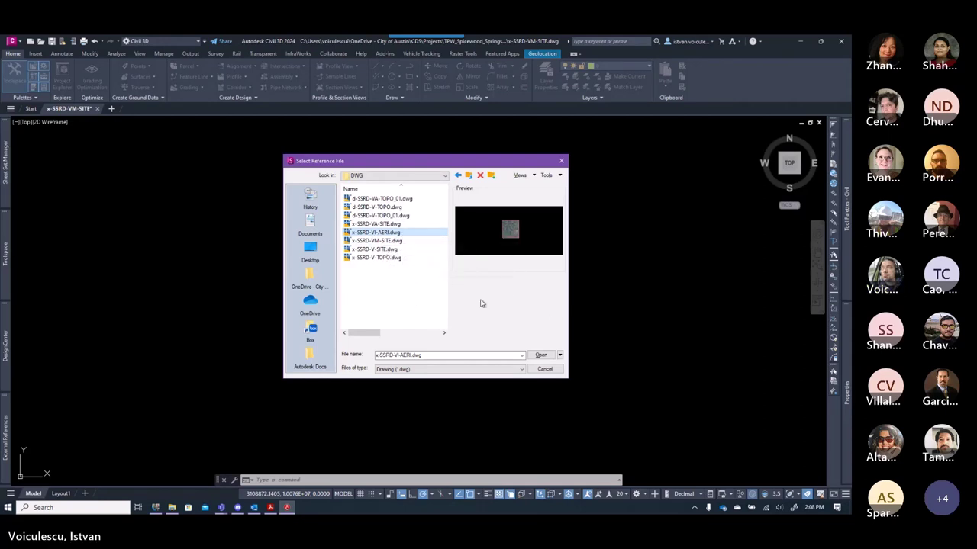
{"action": "left_click", "coordinate": [542, 356]}
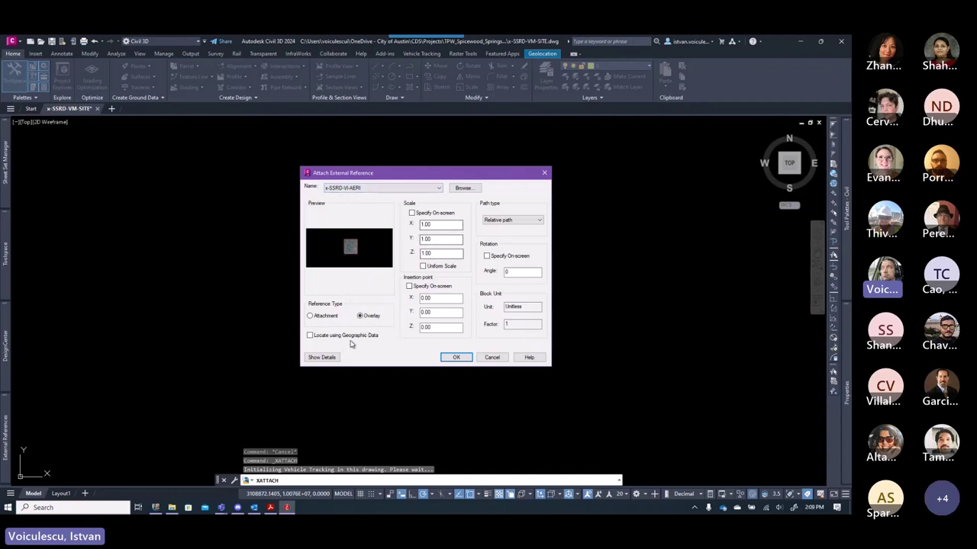
{"action": "left_click", "coordinate": [455, 357]}
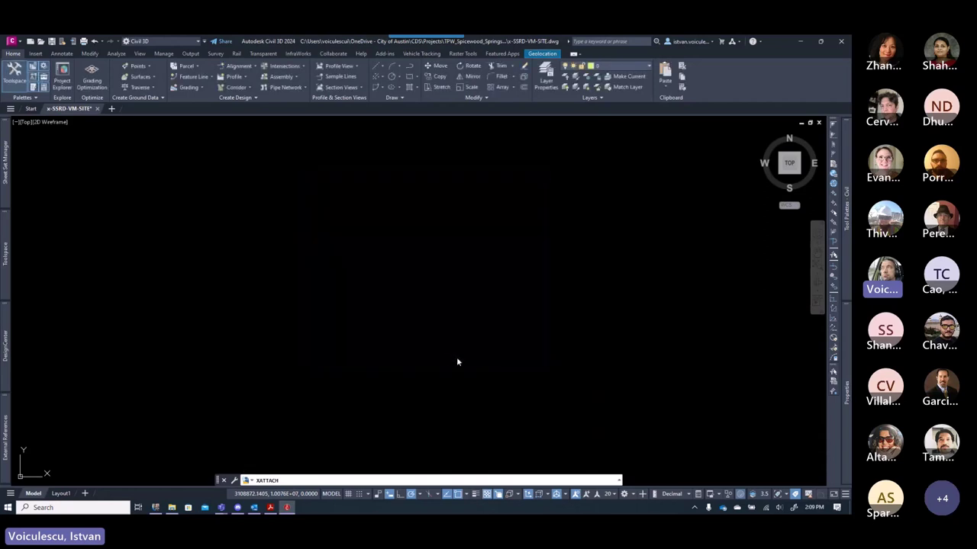
- Zoom extents, try the Hybrid online map then turn it off, and widen Reference Name
{"action": "type", "text": "ze"}
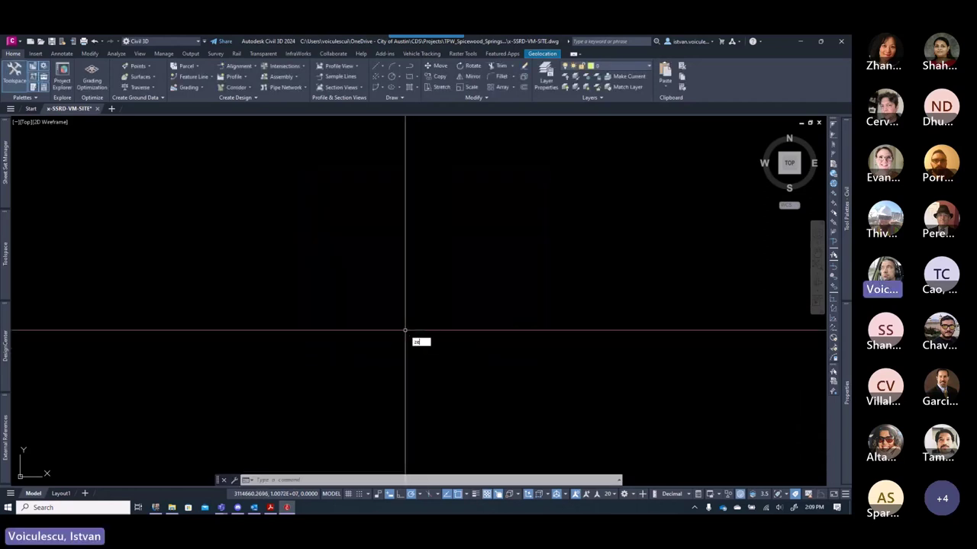
{"action": "key", "text": "Return"}
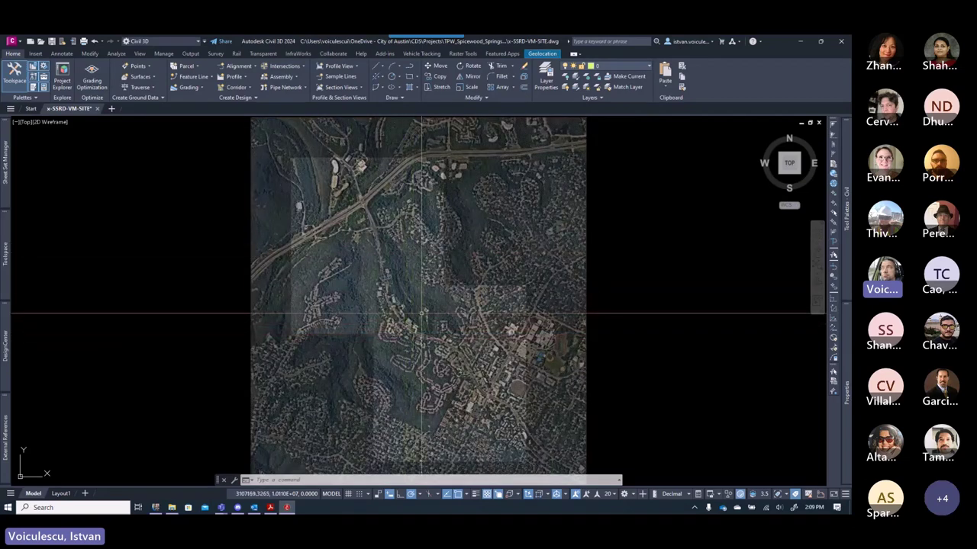
{"action": "left_click", "coordinate": [541, 54]}
{"action": "left_click", "coordinate": [120, 87]}
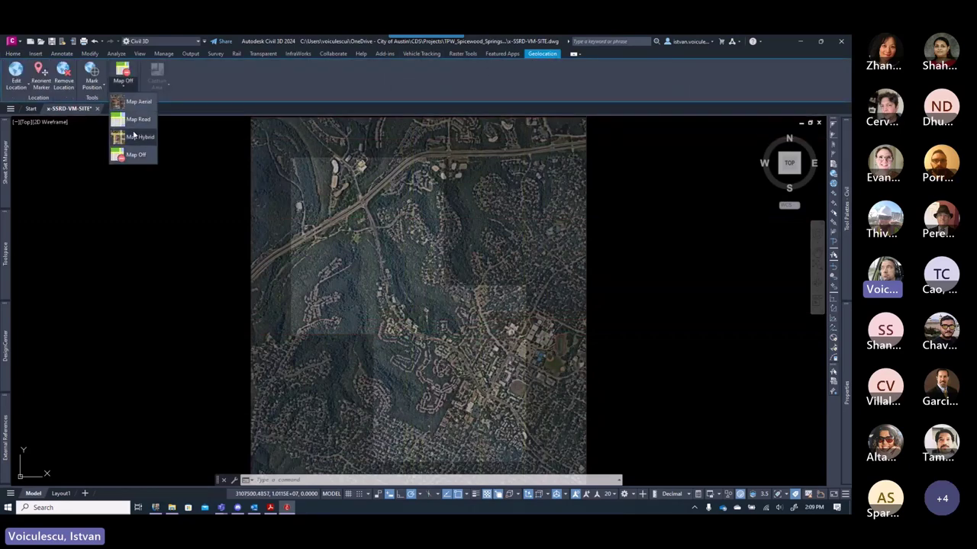
{"action": "left_click", "coordinate": [135, 137]}
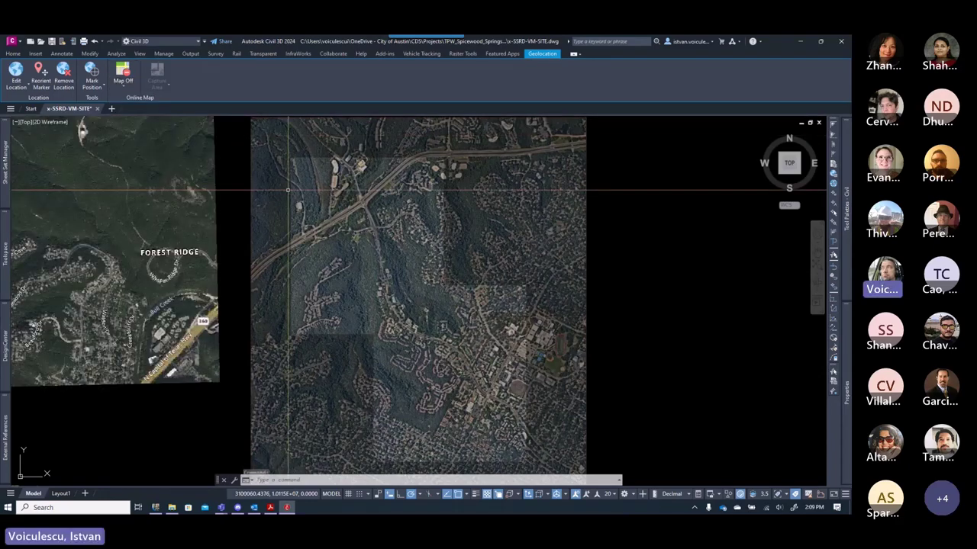
{"action": "scroll", "coordinate": [287, 190], "scroll_direction": "up", "scroll_amount": 6}
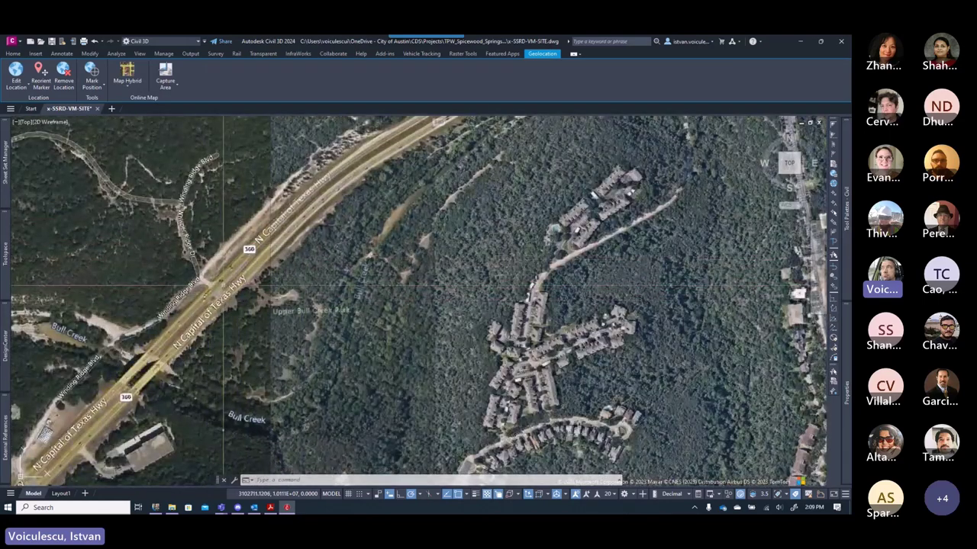
{"action": "scroll", "coordinate": [226, 279], "scroll_direction": "down", "scroll_amount": 4}
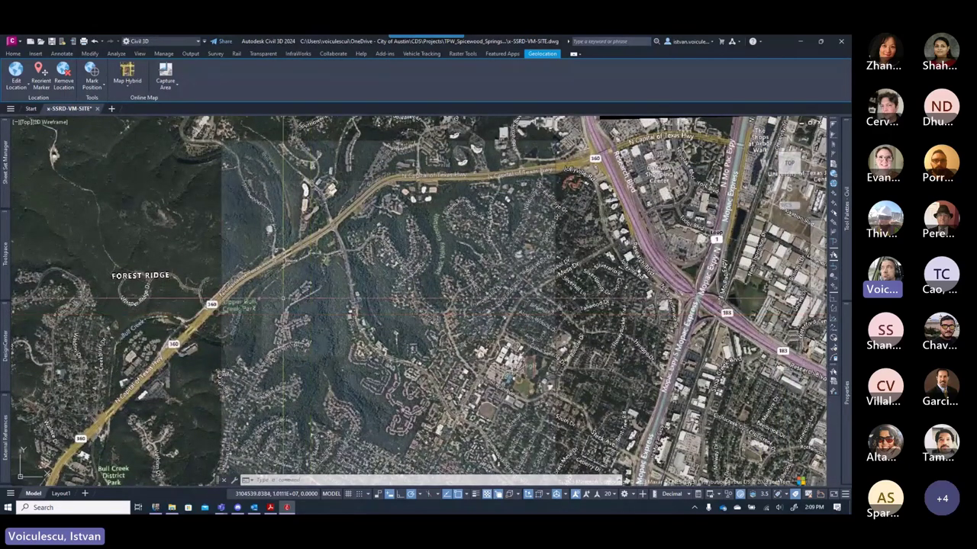
{"action": "left_click", "coordinate": [127, 89]}
{"action": "left_click", "coordinate": [107, 111]}
{"action": "mouse_move", "coordinate": [2, 451]}
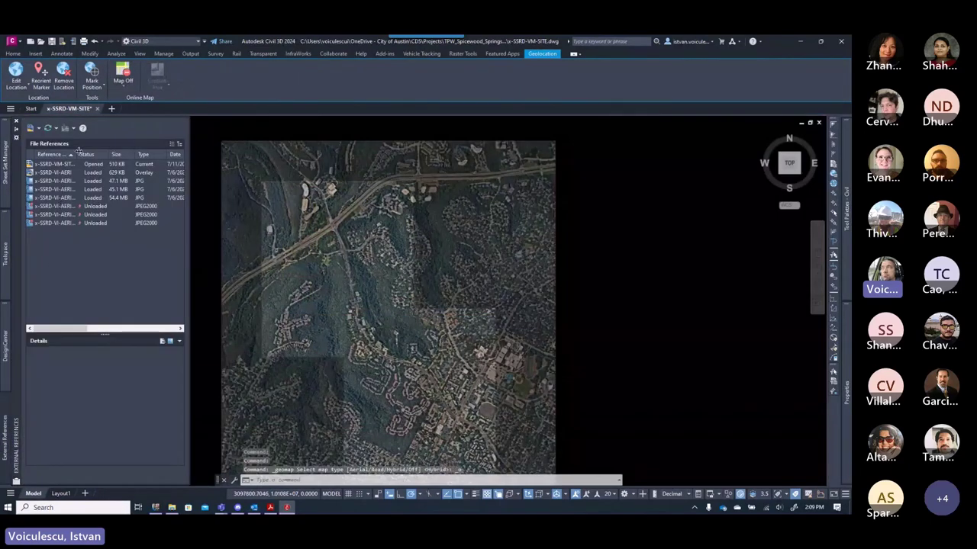
{"action": "left_click_drag", "start_coordinate": [78, 152], "coordinate": [112, 153]}
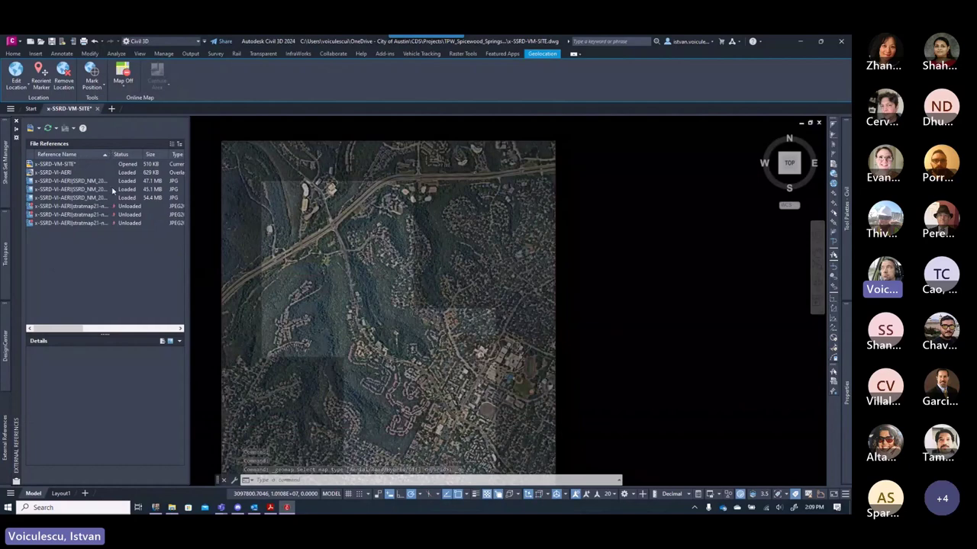
- Reload the 12IN aerial image reference and save the drawing
{"action": "left_click_drag", "start_coordinate": [113, 191], "coordinate": [130, 181]}
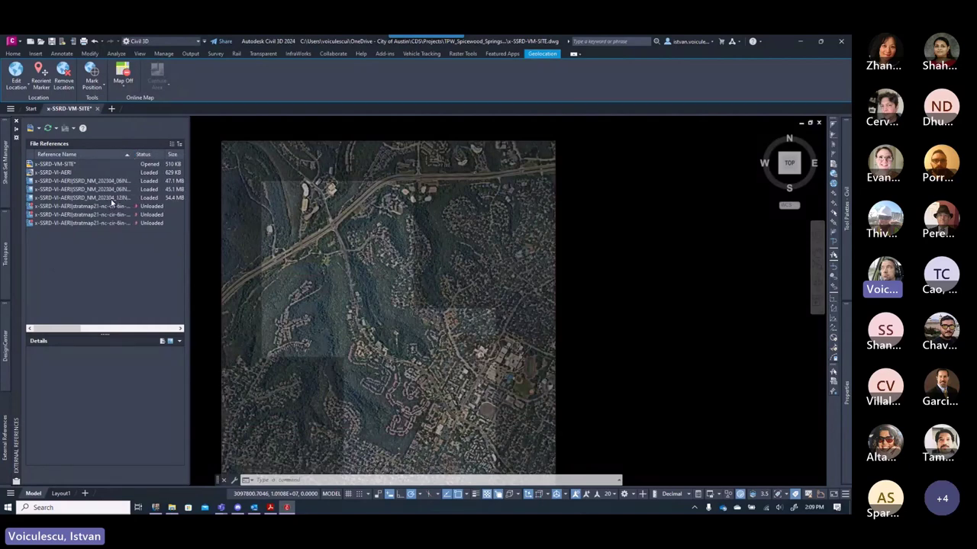
{"action": "left_click", "coordinate": [112, 199]}
{"action": "right_click", "coordinate": [112, 199]}
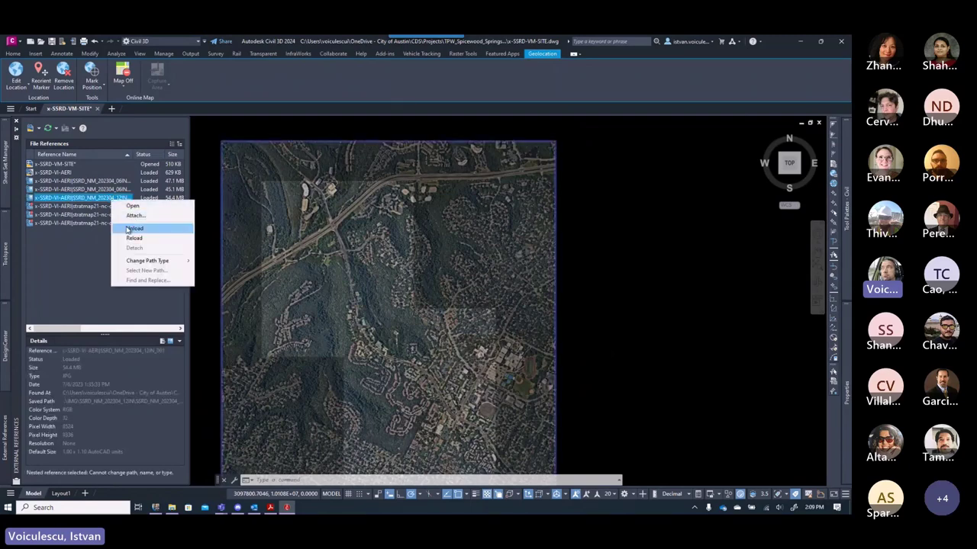
{"action": "left_click", "coordinate": [133, 228]}
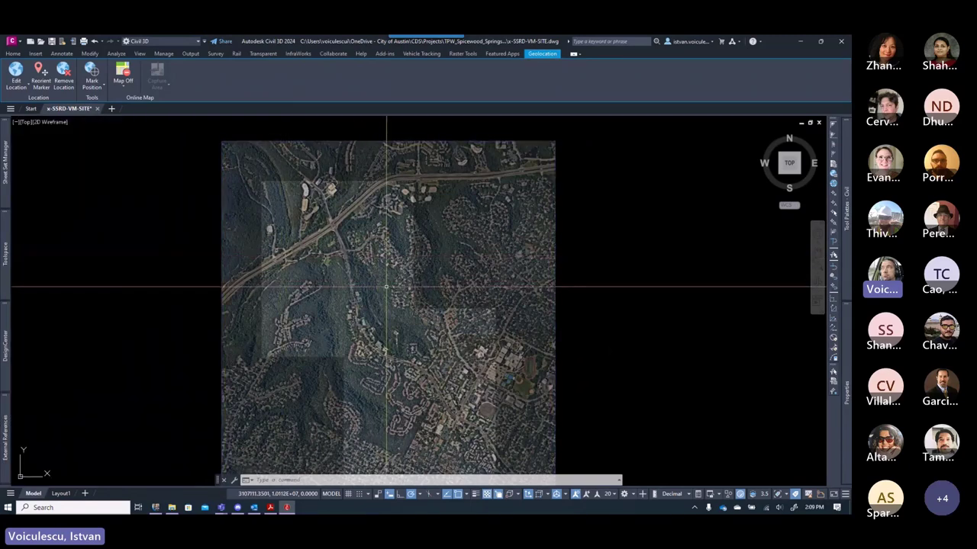
{"action": "scroll", "coordinate": [312, 246], "scroll_direction": "up", "scroll_amount": 4}
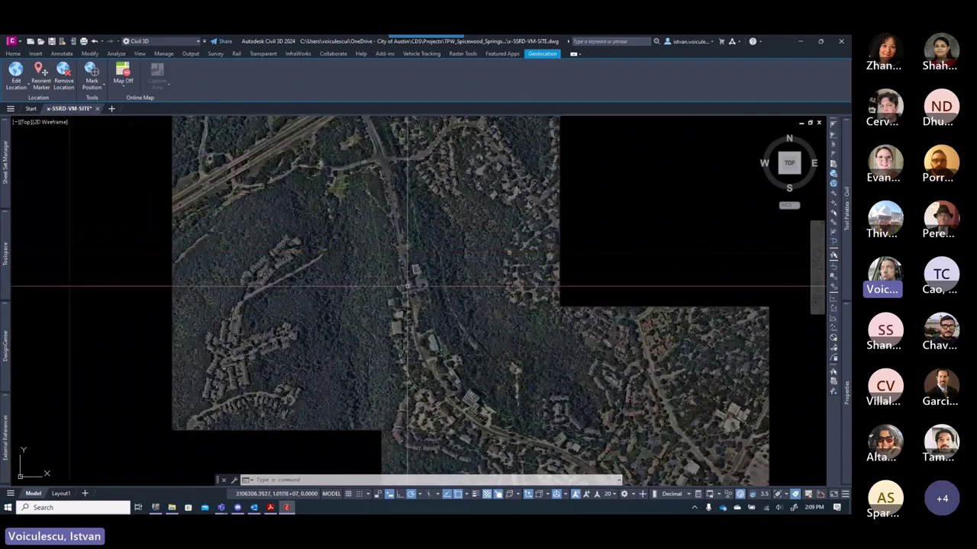
{"action": "middle_click_drag", "start_coordinate": [485, 370], "coordinate": [434, 332]}
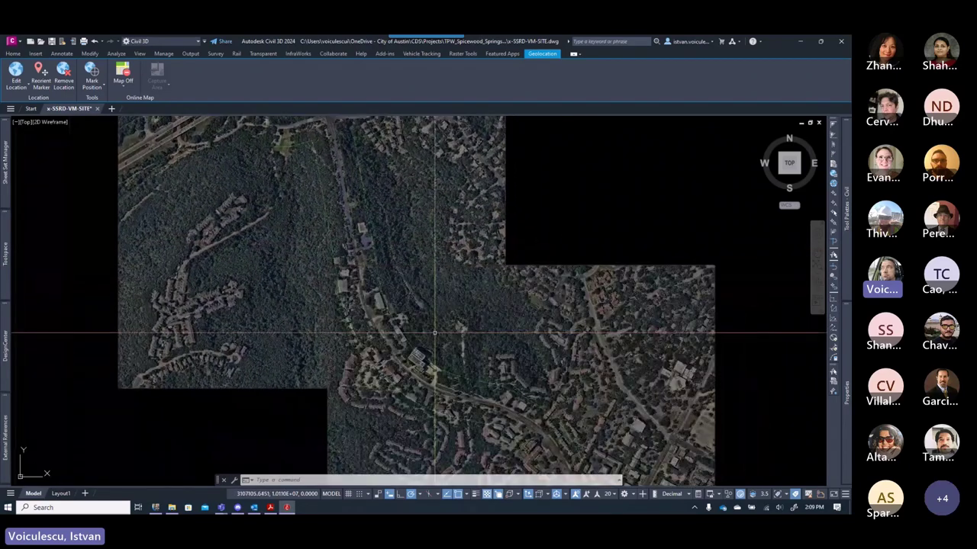
{"action": "key", "text": "ctrl+s"}
- Start attaching another DWG reference from External References
{"action": "type", "text": "xre"}
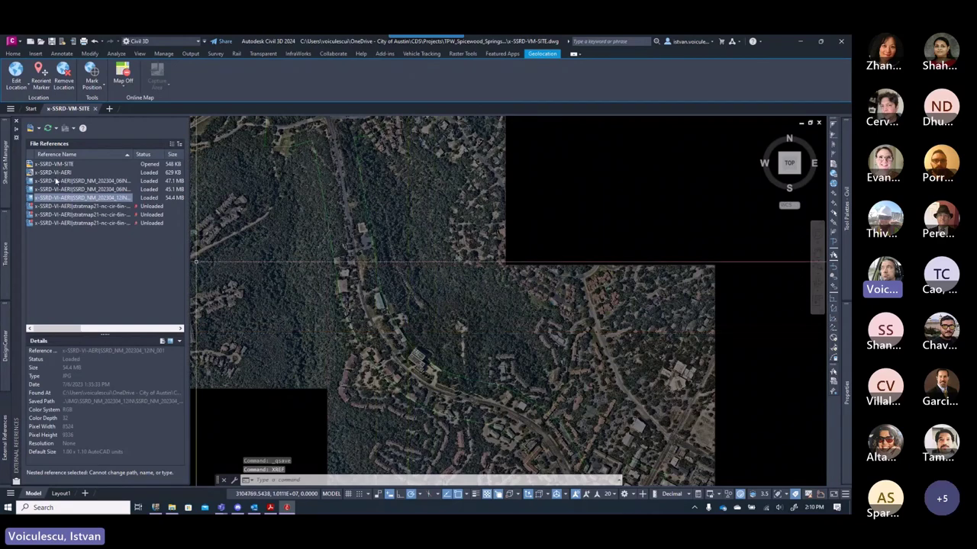
{"action": "left_click", "coordinate": [30, 127]}
{"action": "left_click", "coordinate": [54, 137]}
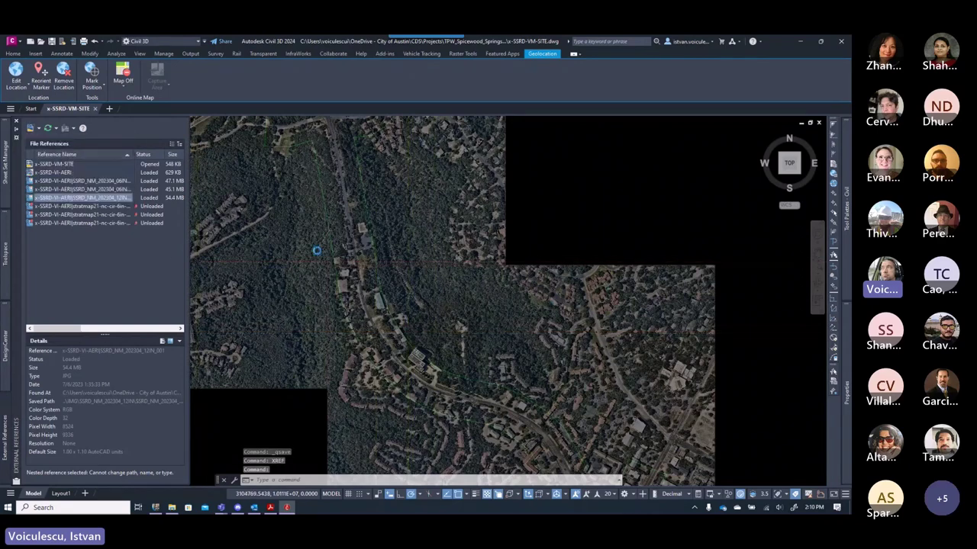
- Overlay x-SSRD-VA-SITE.dwg at 1.00 scale at 0,0 and zoom to inspect its green linework
{"action": "left_click", "coordinate": [377, 223]}
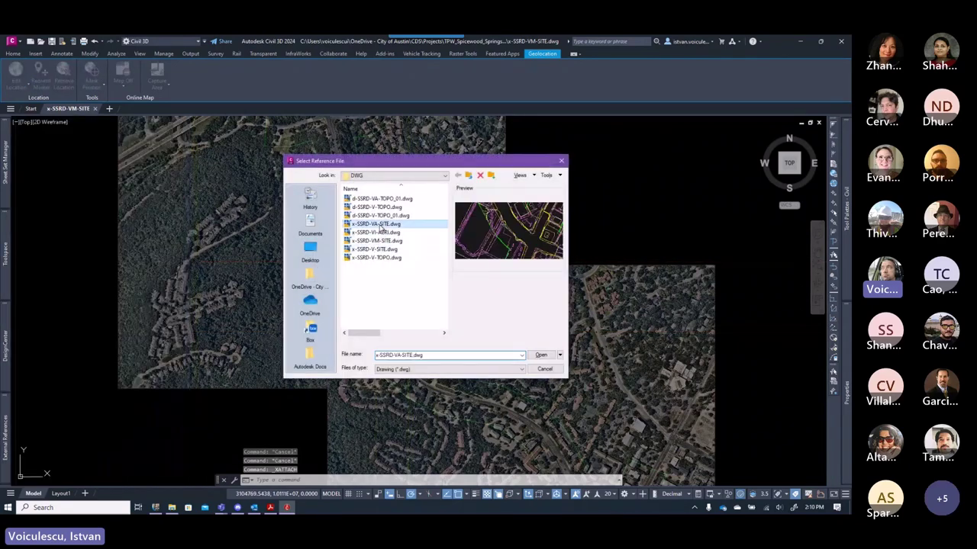
{"action": "left_click", "coordinate": [540, 355]}
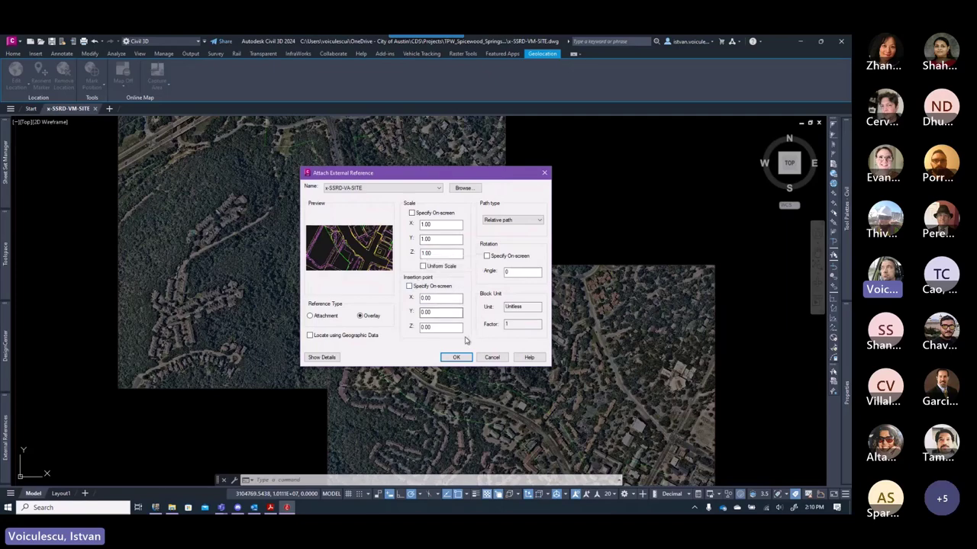
{"action": "left_click", "coordinate": [455, 357]}
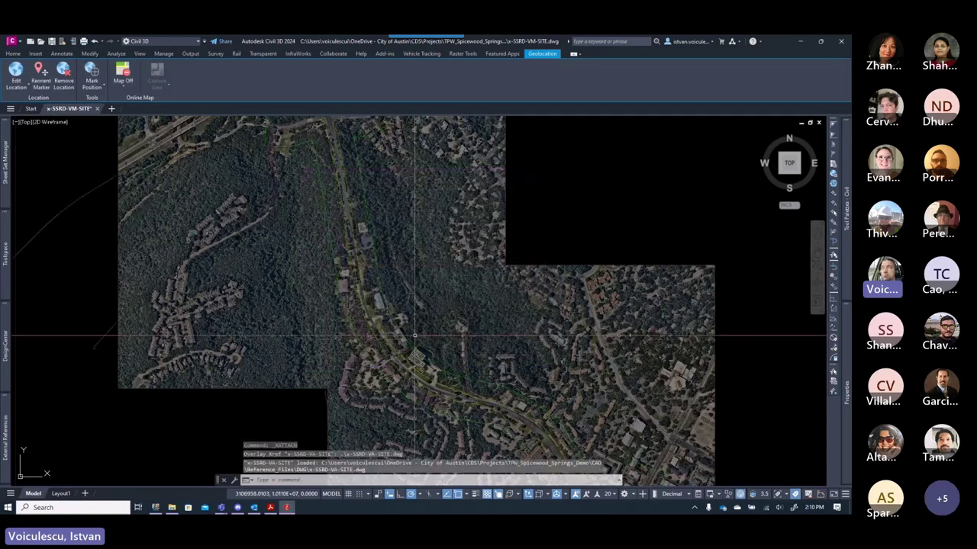
{"action": "scroll", "coordinate": [271, 275], "scroll_direction": "up", "scroll_amount": 10}
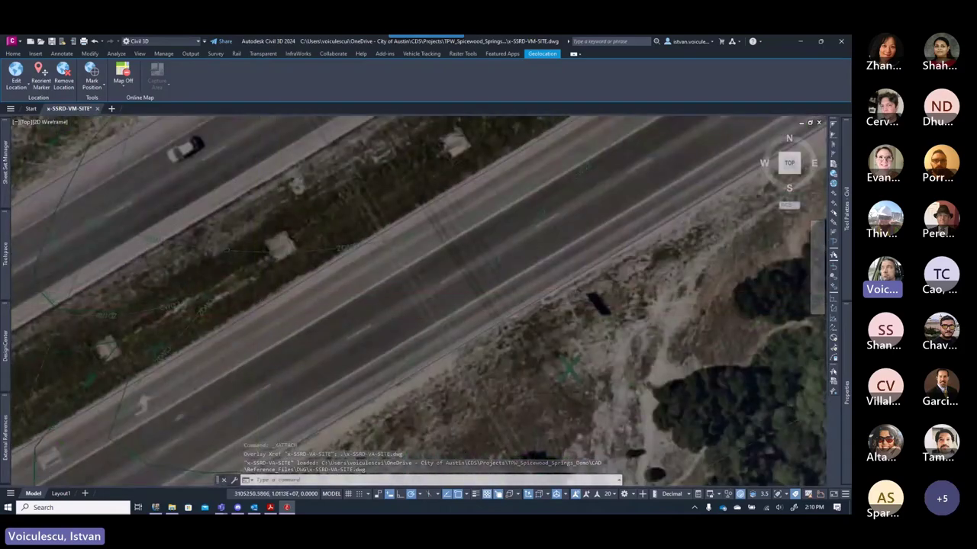
{"action": "scroll", "coordinate": [324, 305], "scroll_direction": "down", "scroll_amount": 5}
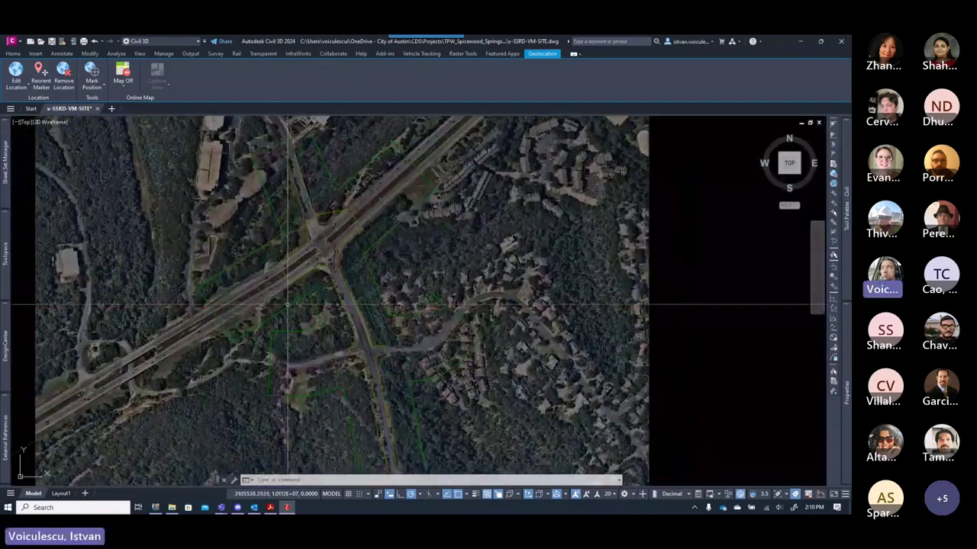
{"action": "mouse_move", "coordinate": [4, 451]}
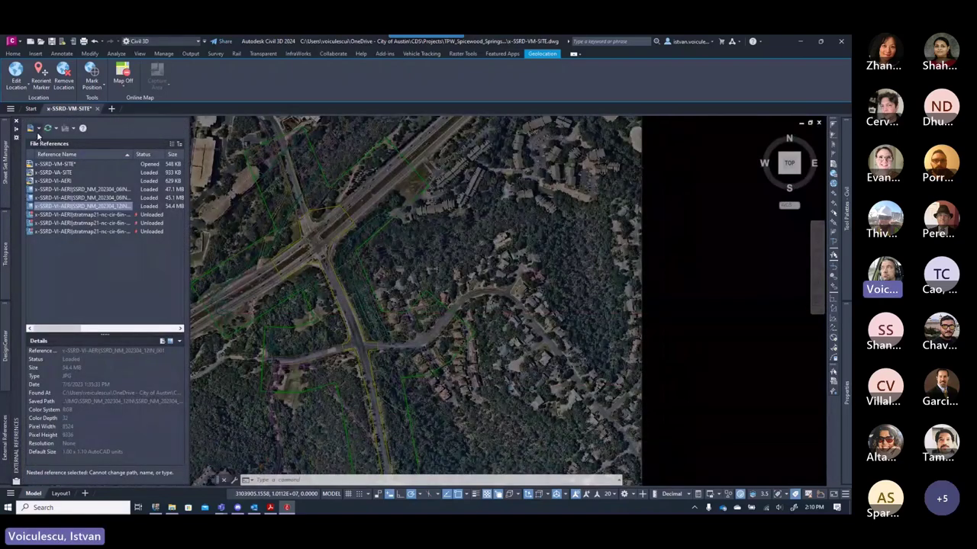
- Attach x-SSRD-V-SITE.dwg as an overlay at 1.00 scale at 0,0
{"action": "left_click", "coordinate": [34, 129]}
{"action": "left_click", "coordinate": [53, 142]}
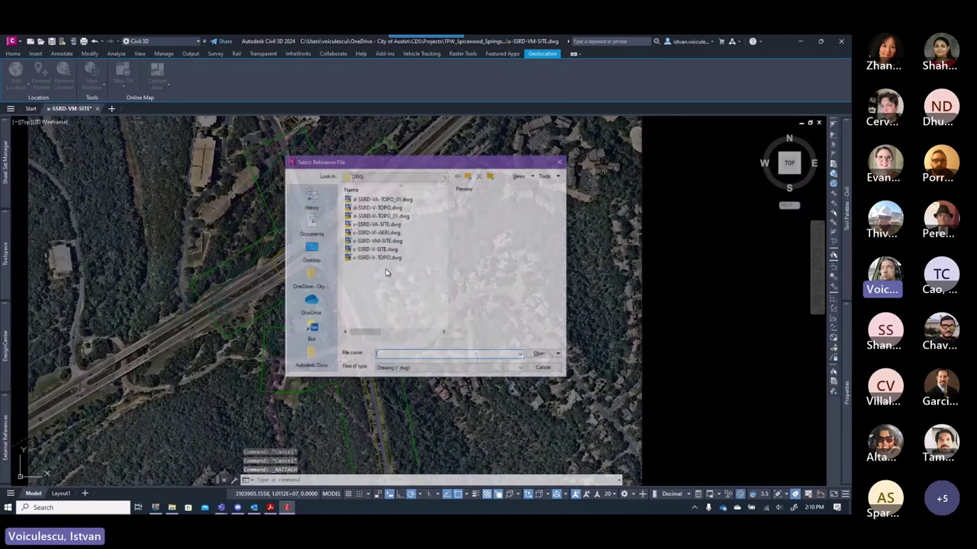
{"action": "left_click", "coordinate": [376, 250]}
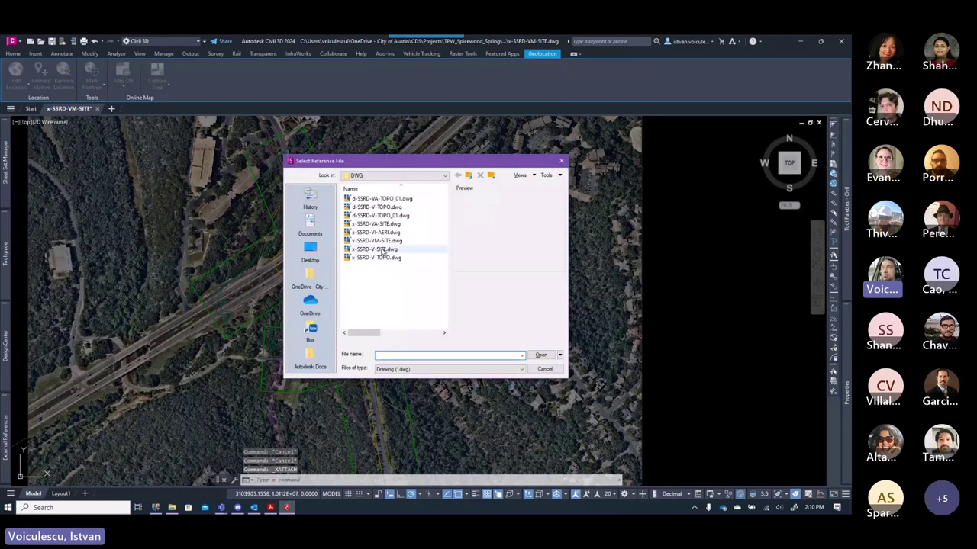
{"action": "left_click", "coordinate": [542, 356]}
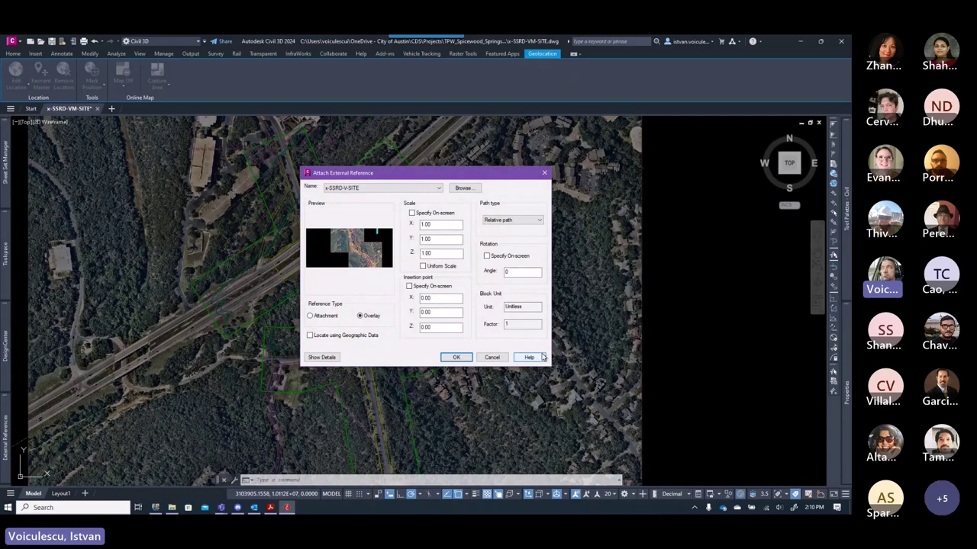
{"action": "left_click_drag", "start_coordinate": [416, 173], "coordinate": [470, 211]}
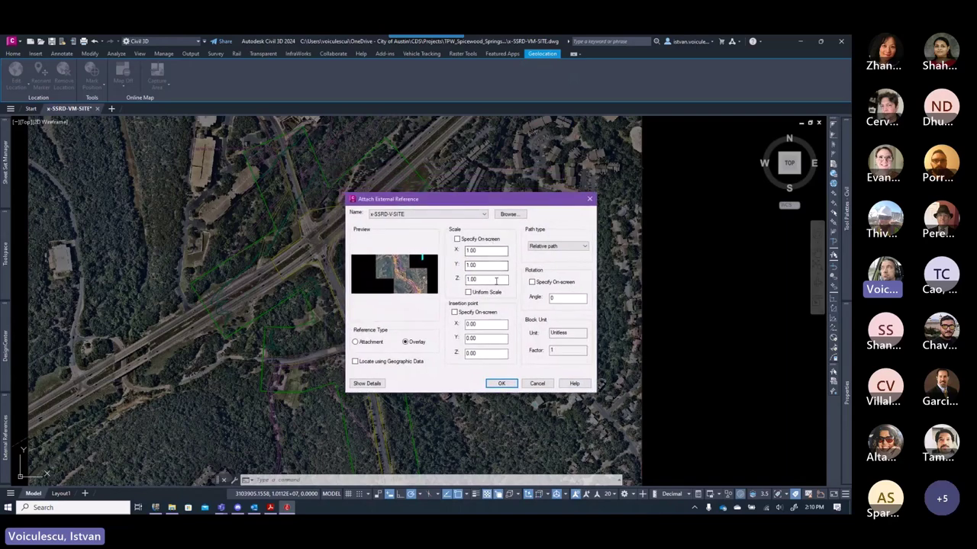
{"action": "left_click", "coordinate": [502, 383]}
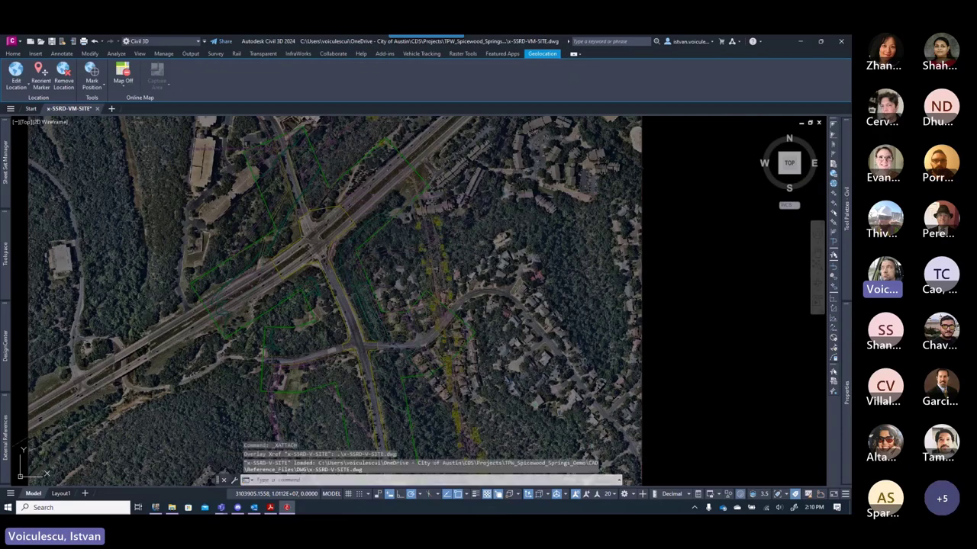
- Pan toward the survey linework and select the x-SSRD-V-SITE xref
{"action": "scroll", "coordinate": [450, 264], "scroll_direction": "down", "scroll_amount": 5}
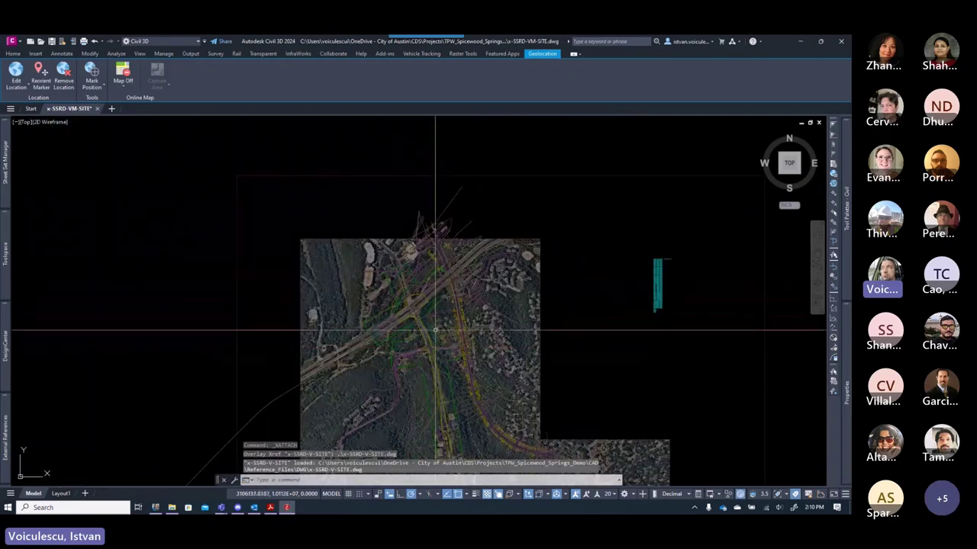
{"action": "middle_click_drag", "start_coordinate": [428, 351], "coordinate": [415, 293]}
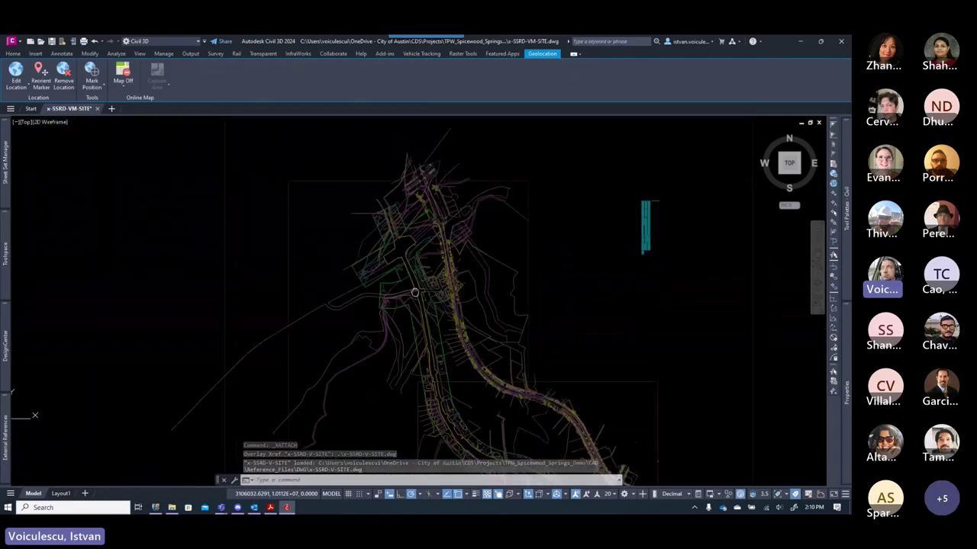
{"action": "key", "text": "Escape"}
{"action": "key", "text": "Escape"}
{"action": "left_click", "coordinate": [429, 167]}
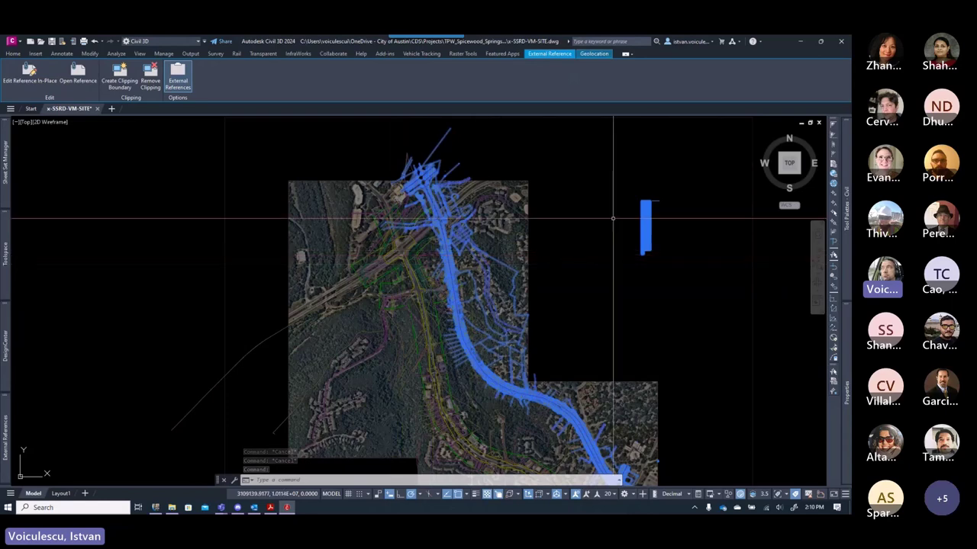
{"action": "scroll", "coordinate": [656, 193], "scroll_direction": "up", "scroll_amount": 8}
{"action": "scroll", "coordinate": [634, 275], "scroll_direction": "up", "scroll_amount": 8}
{"action": "middle_click_drag", "start_coordinate": [780, 366], "coordinate": [628, 303]}
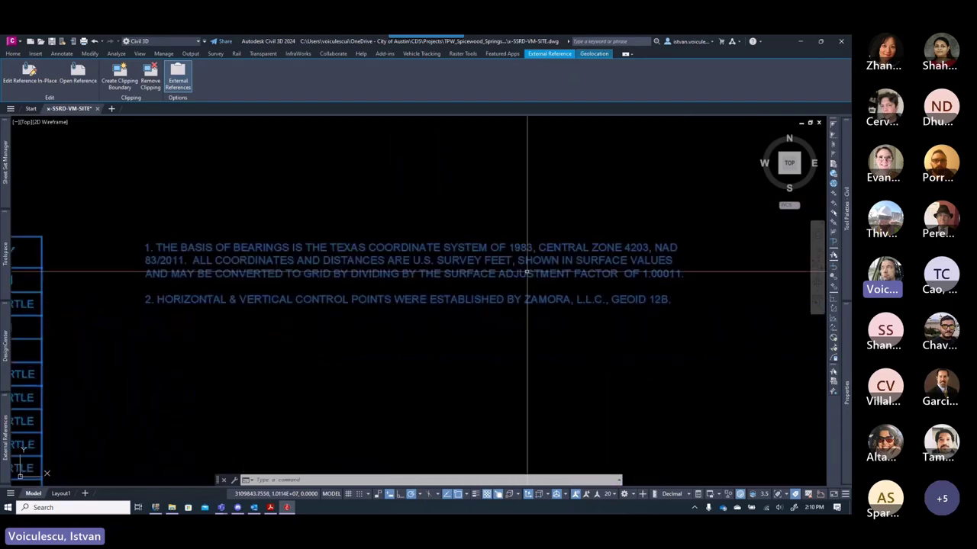
{"action": "key", "text": "Escape"}
{"action": "key", "text": "Escape"}
{"action": "key", "text": "Escape"}
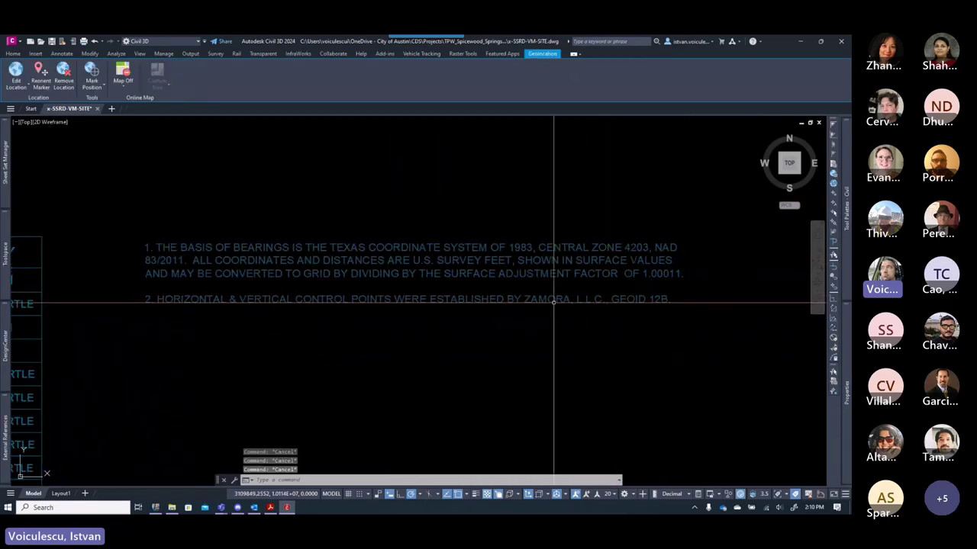
{"action": "scroll", "coordinate": [633, 297], "scroll_direction": "up", "scroll_amount": 3}
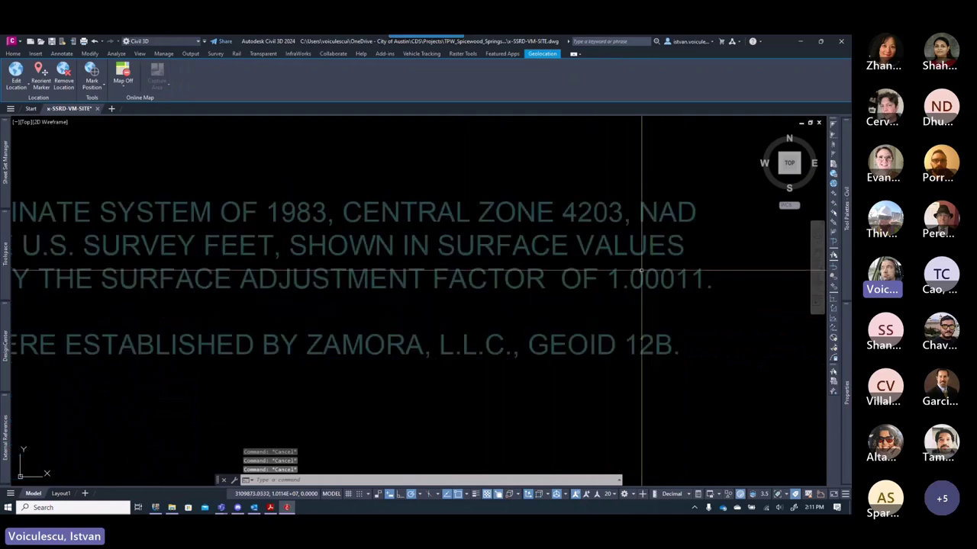
{"action": "scroll", "coordinate": [555, 298], "scroll_direction": "down", "scroll_amount": 10}
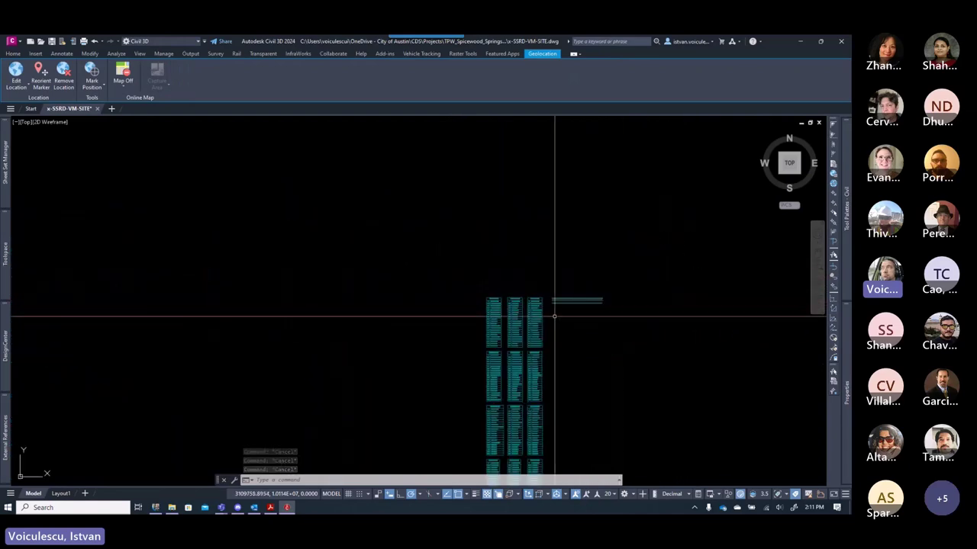
{"action": "scroll", "coordinate": [585, 272], "scroll_direction": "down", "scroll_amount": 3}
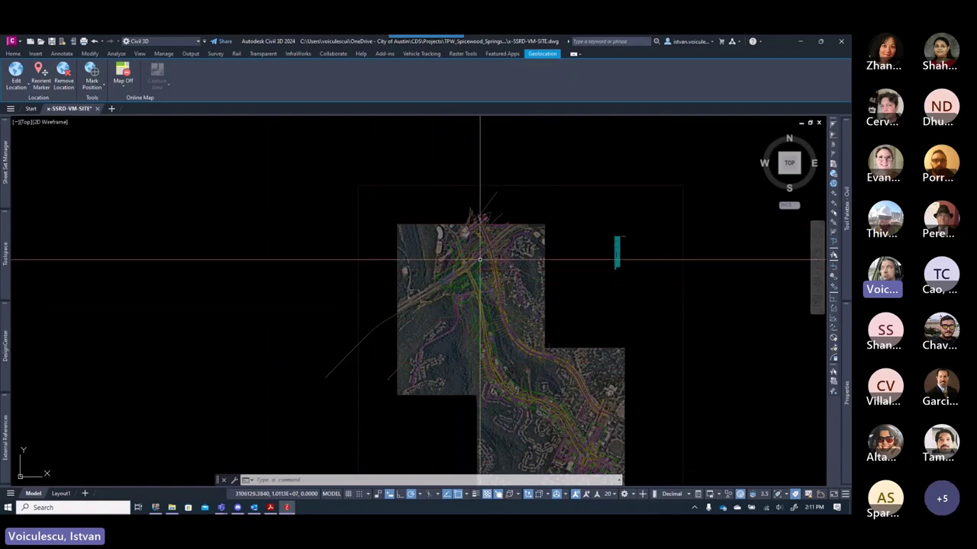
{"action": "scroll", "coordinate": [631, 233], "scroll_direction": "up", "scroll_amount": 12}
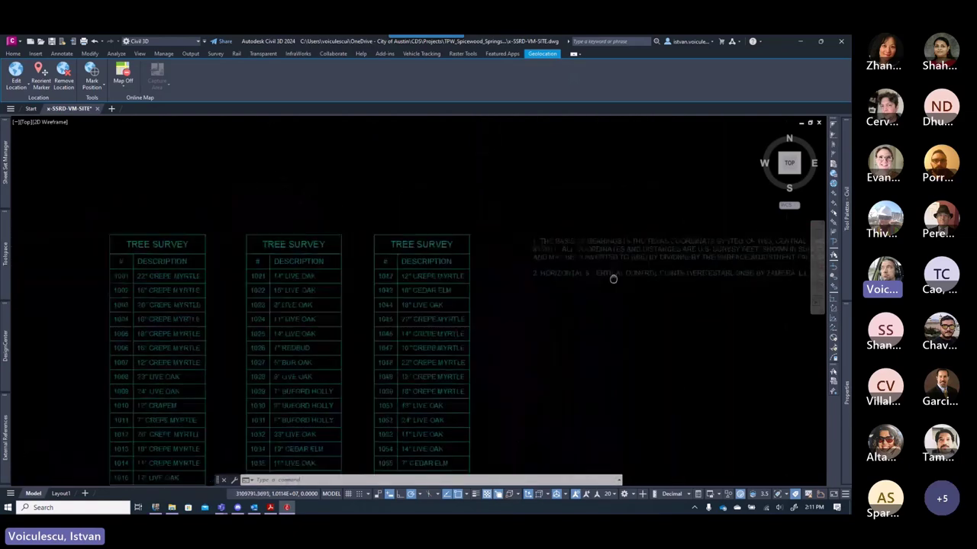
{"action": "scroll", "coordinate": [573, 286], "scroll_direction": "up", "scroll_amount": 5}
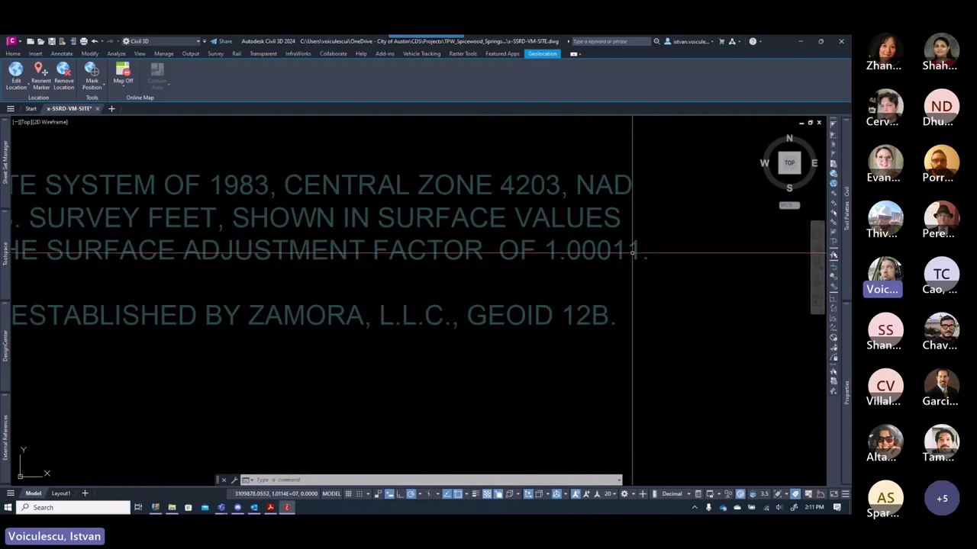
{"action": "scroll", "coordinate": [595, 263], "scroll_direction": "down", "scroll_amount": 8}
{"action": "scroll", "coordinate": [482, 283], "scroll_direction": "down", "scroll_amount": 3}
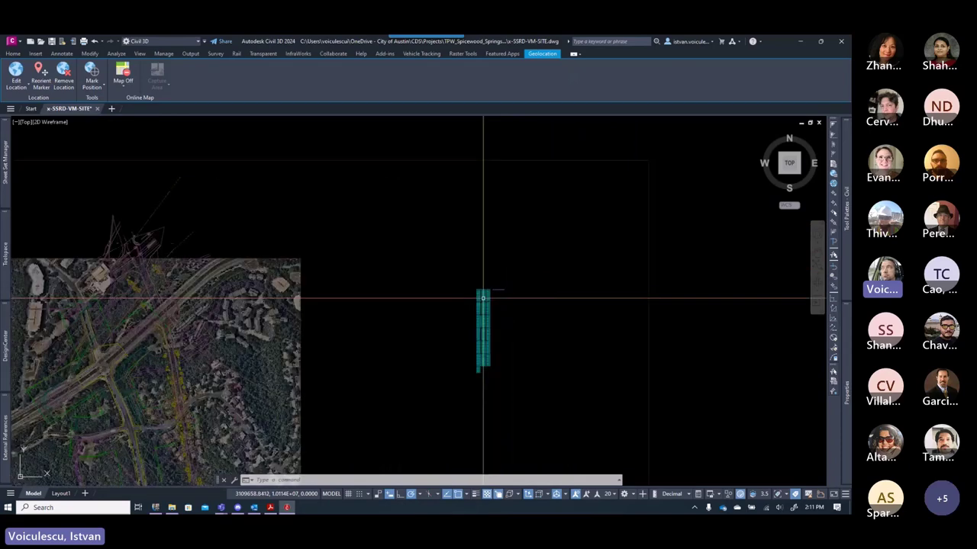
{"action": "key", "text": "Escape"}
{"action": "key", "text": "Escape"}
{"action": "key", "text": "Escape"}
- Set the survey xref's X and Y scale to 0.9999, then close Properties
{"action": "left_click", "coordinate": [252, 208]}
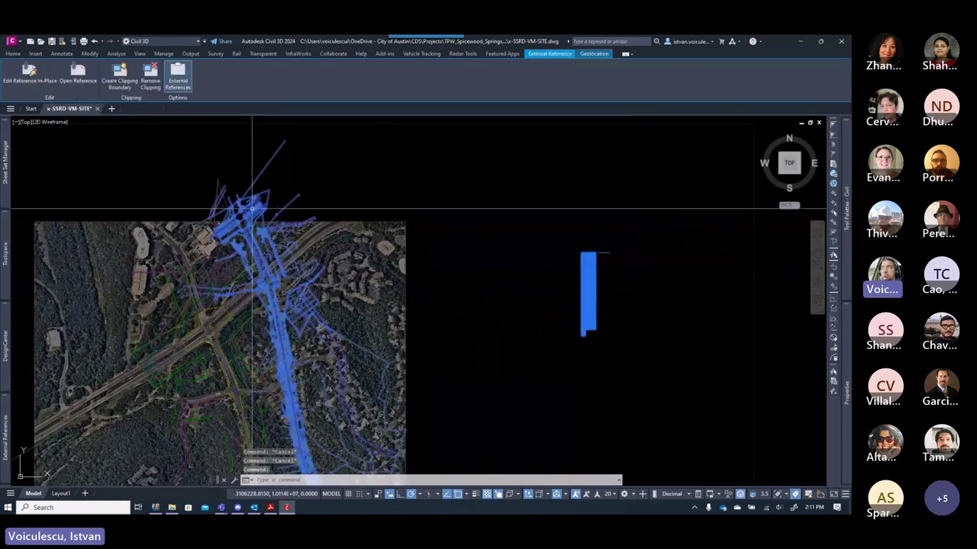
{"action": "mouse_move", "coordinate": [847, 366]}
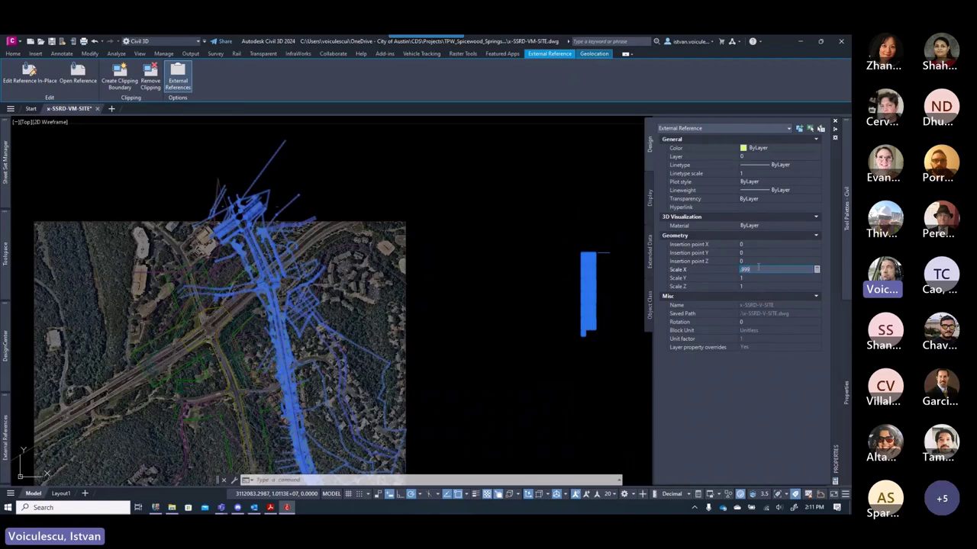
{"action": "key", "text": "Tab"}
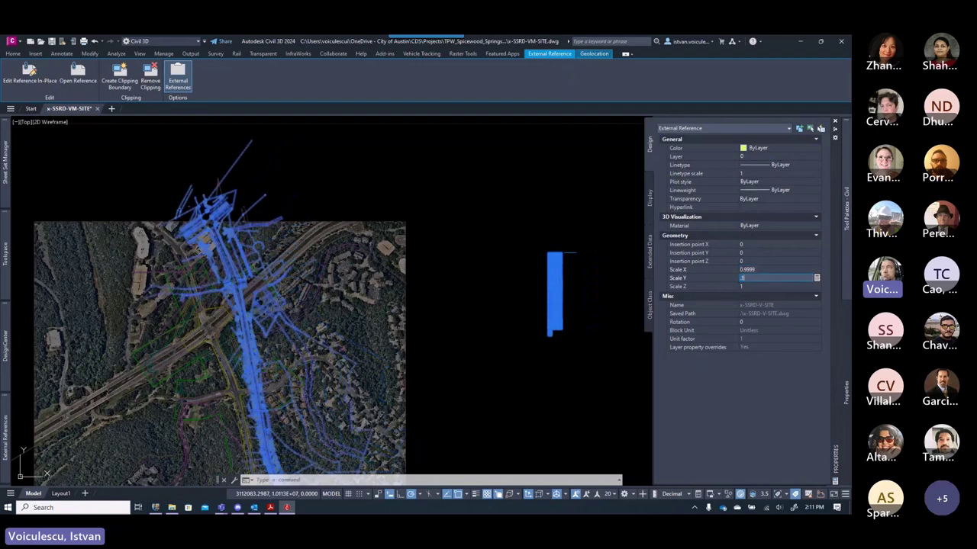
{"action": "type", "text": ".9999"}
{"action": "key", "text": "Return"}
{"action": "key", "text": "Escape"}
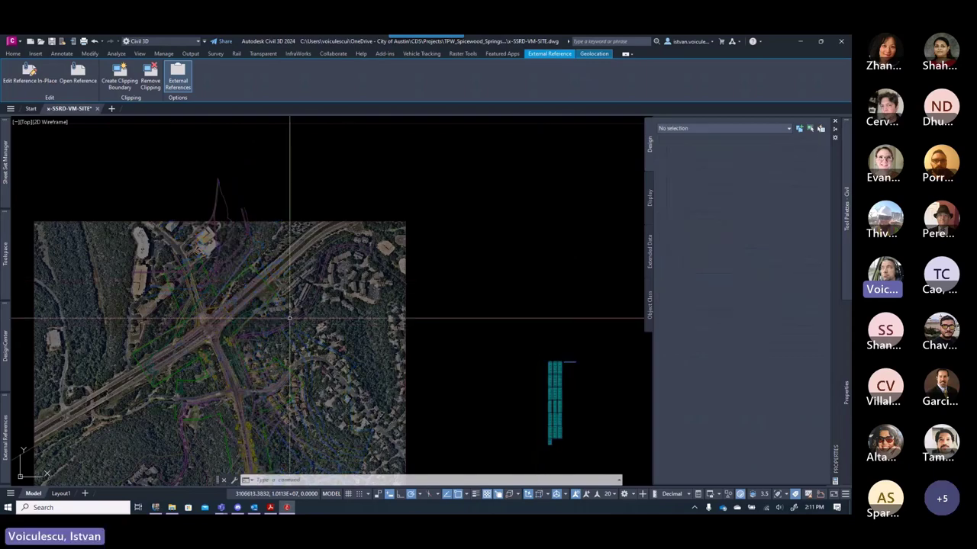
{"action": "key", "text": "ctrl+1"}
{"action": "scroll", "coordinate": [447, 364], "scroll_direction": "up", "scroll_amount": 6}
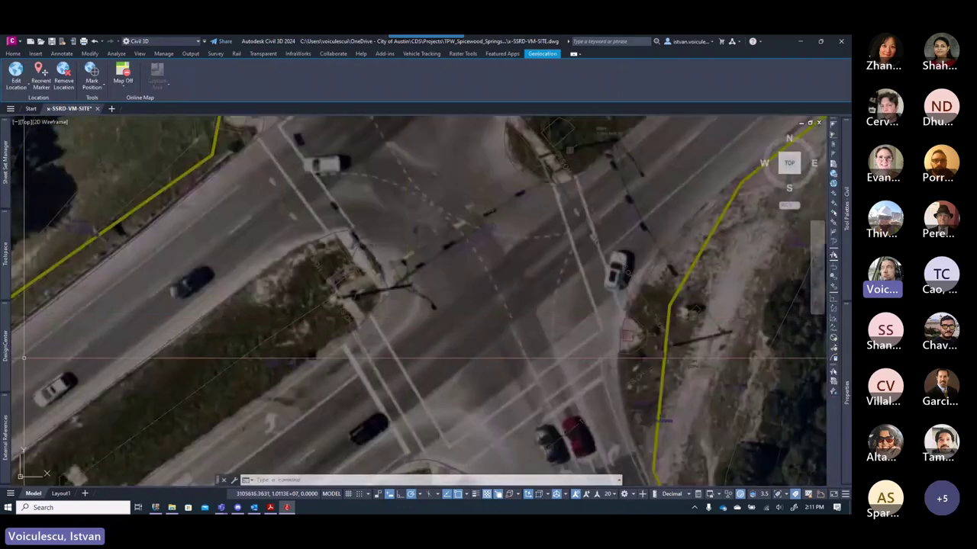
- Unload x-SSRD-VA-SITE and the other selected reference
{"action": "mouse_move", "coordinate": [5, 436]}
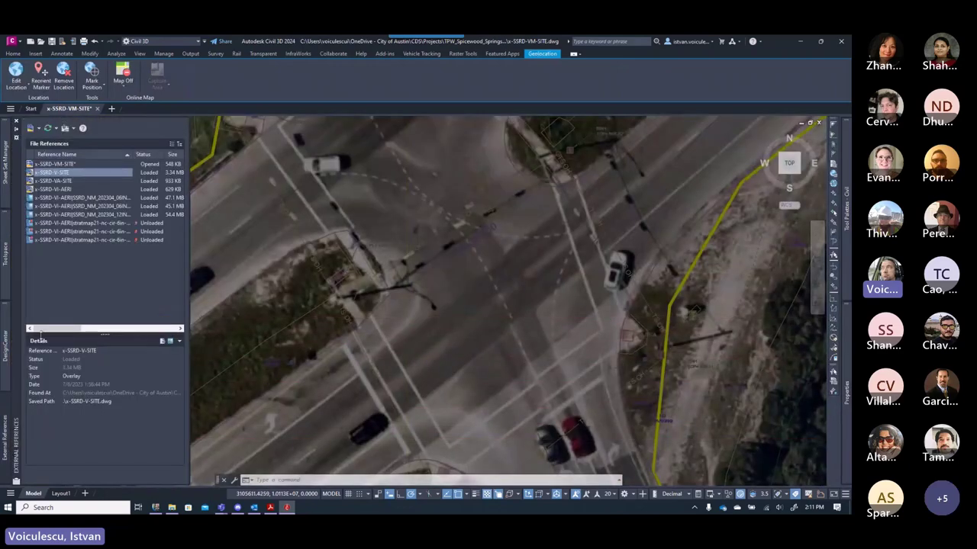
{"action": "left_click", "coordinate": [61, 182]}
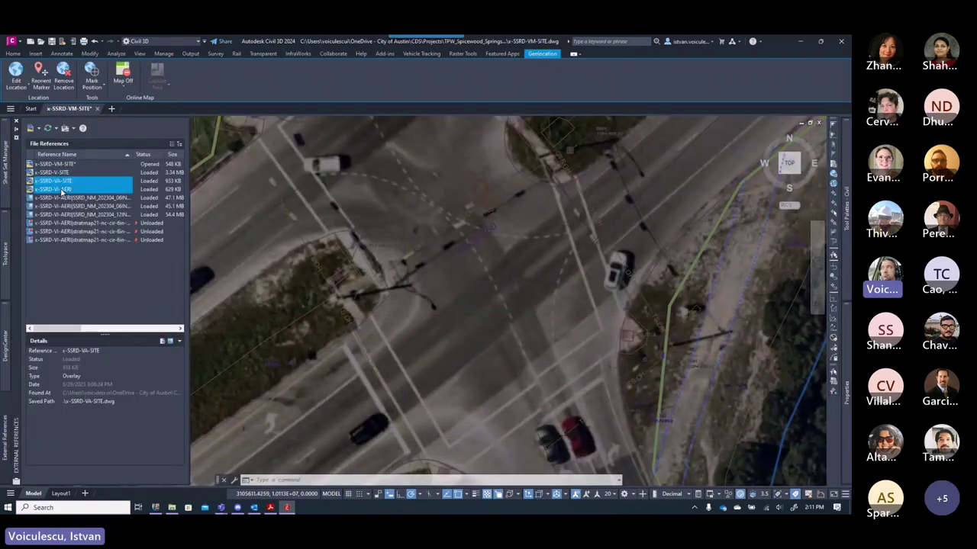
{"action": "right_click", "coordinate": [62, 190]}
{"action": "left_click", "coordinate": [95, 224]}
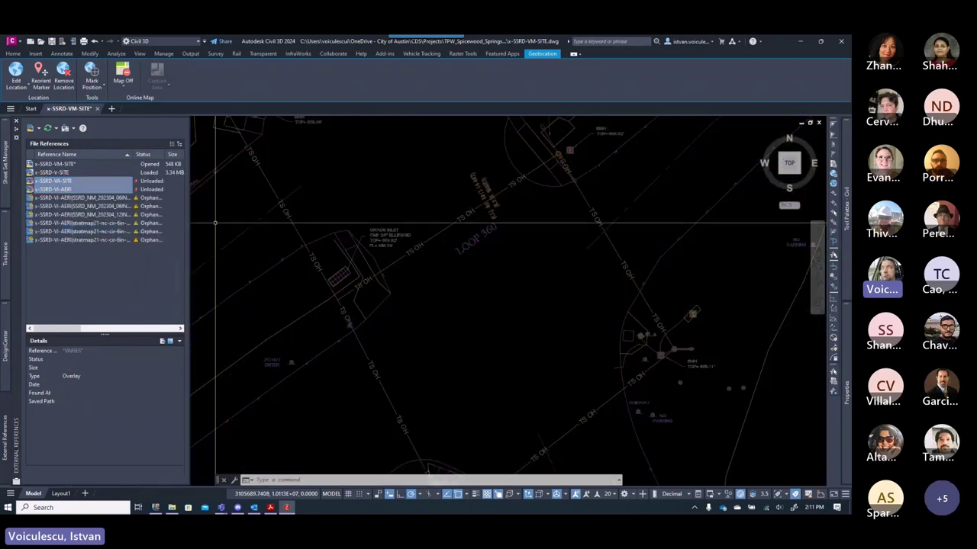
- Pan along the curving road corridor, then bring up the guide's Stop Bars section
{"action": "scroll", "coordinate": [341, 325], "scroll_direction": "down", "scroll_amount": 5}
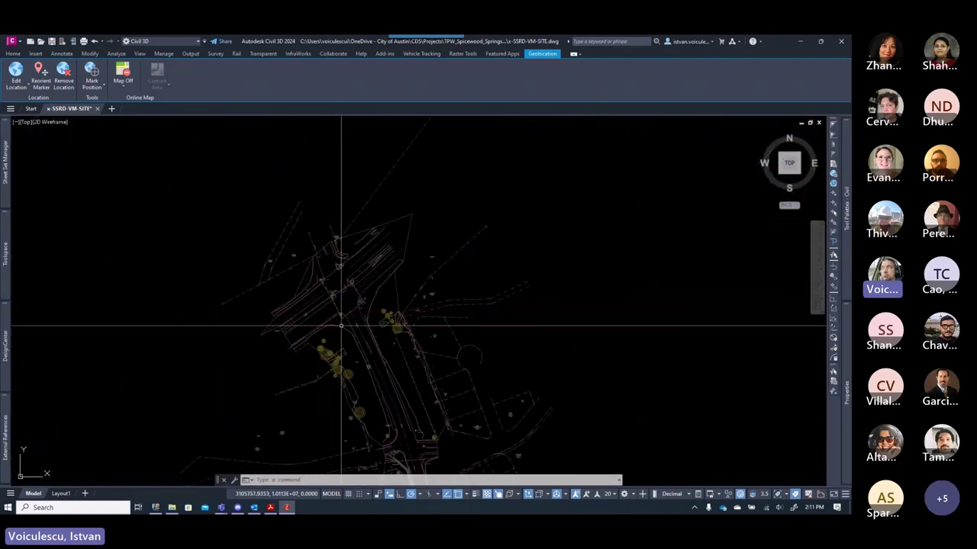
{"action": "scroll", "coordinate": [341, 325], "scroll_direction": "up", "scroll_amount": 6}
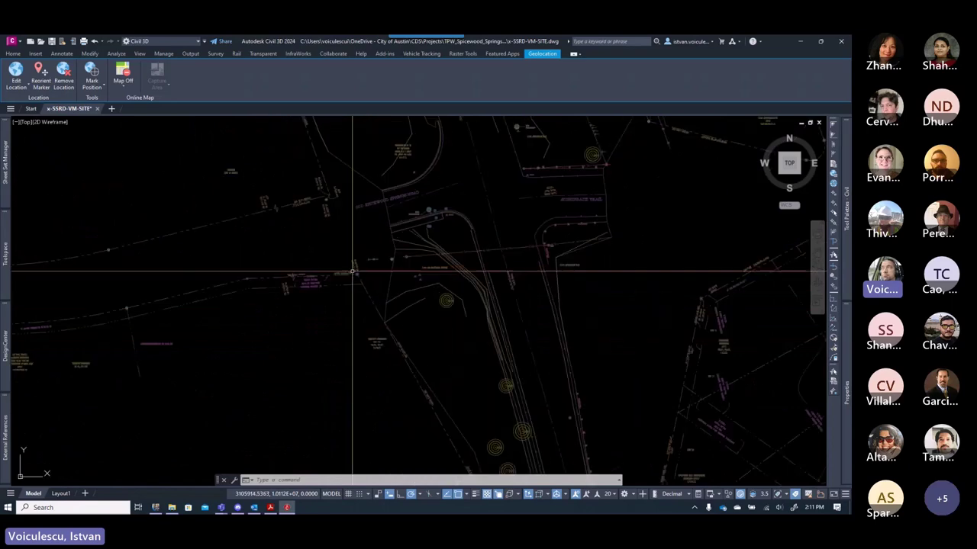
{"action": "middle_click_drag", "start_coordinate": [465, 347], "coordinate": [398, 270]}
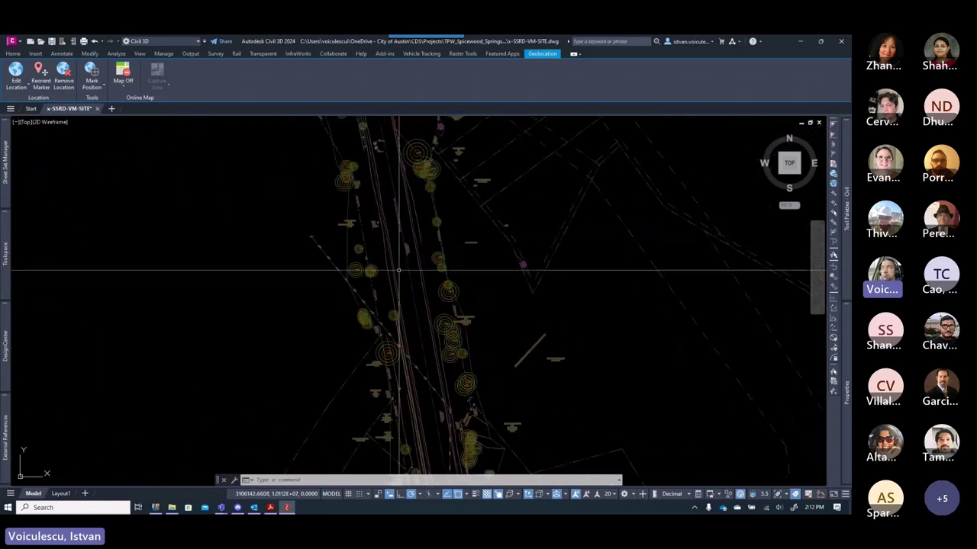
{"action": "scroll", "coordinate": [398, 270], "scroll_direction": "down", "scroll_amount": 4}
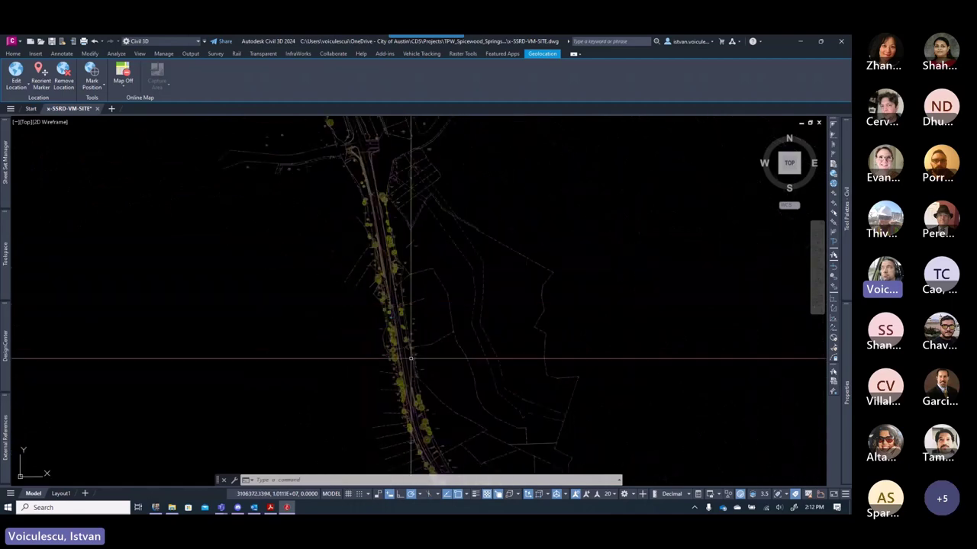
{"action": "scroll", "coordinate": [416, 400], "scroll_direction": "up", "scroll_amount": 3}
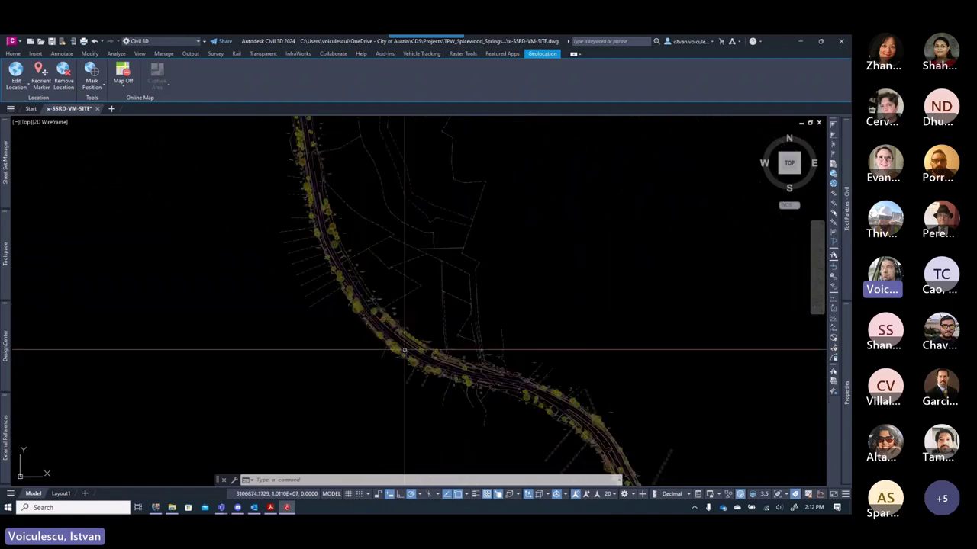
{"action": "scroll", "coordinate": [404, 351], "scroll_direction": "up", "scroll_amount": 5}
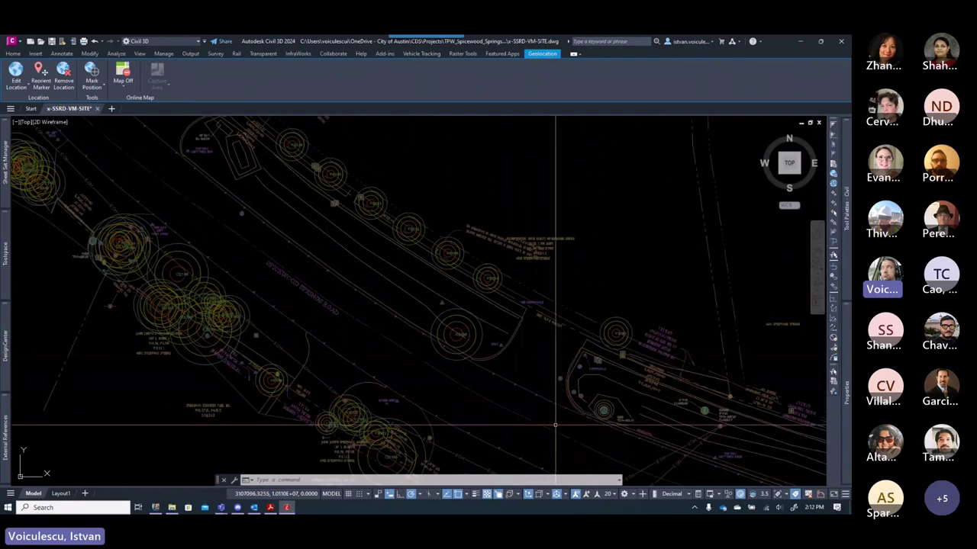
{"action": "middle_click_drag", "start_coordinate": [636, 426], "coordinate": [557, 405]}
{"action": "mouse_move", "coordinate": [744, 438]}
{"action": "middle_mouse_down"}
{"action": "mouse_move", "coordinate": [665, 414]}
{"action": "mouse_move", "coordinate": [555, 402]}
{"action": "middle_mouse_up"}
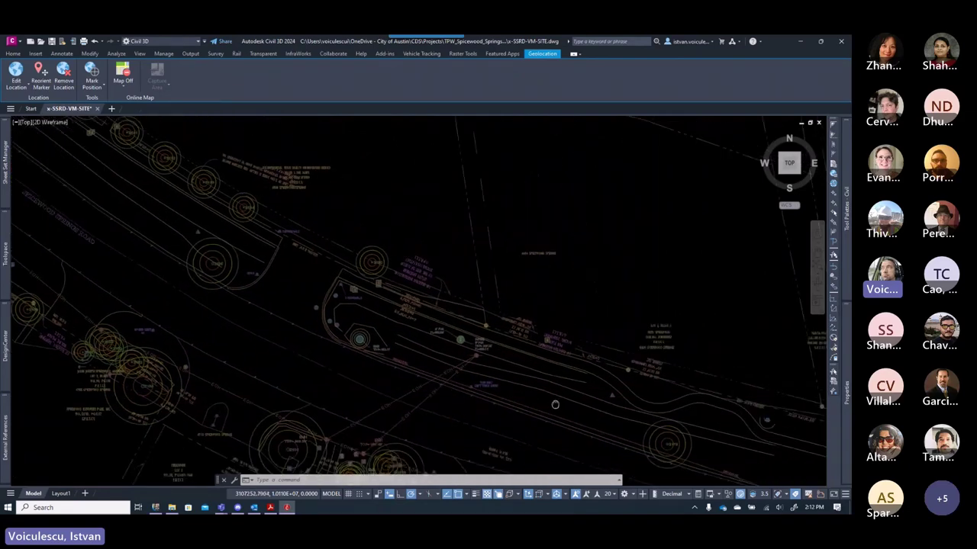
{"action": "middle_click_drag", "start_coordinate": [625, 415], "coordinate": [517, 403]}
{"action": "mouse_move", "coordinate": [579, 406]}
{"action": "middle_mouse_down"}
{"action": "mouse_move", "coordinate": [633, 407]}
{"action": "mouse_move", "coordinate": [494, 354]}
{"action": "middle_mouse_up"}
{"action": "scroll", "coordinate": [457, 371], "scroll_direction": "up", "scroll_amount": 6}
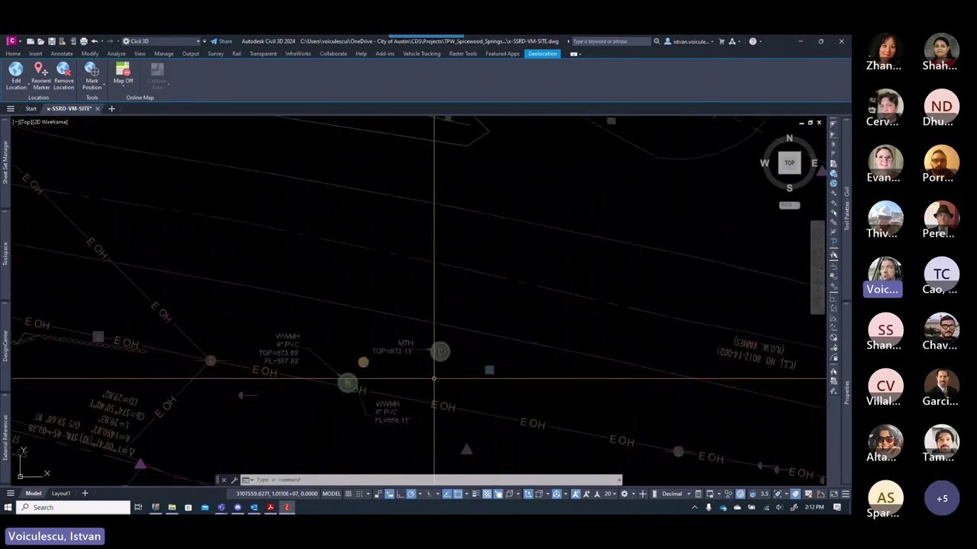
{"action": "scroll", "coordinate": [434, 382], "scroll_direction": "down", "scroll_amount": 8}
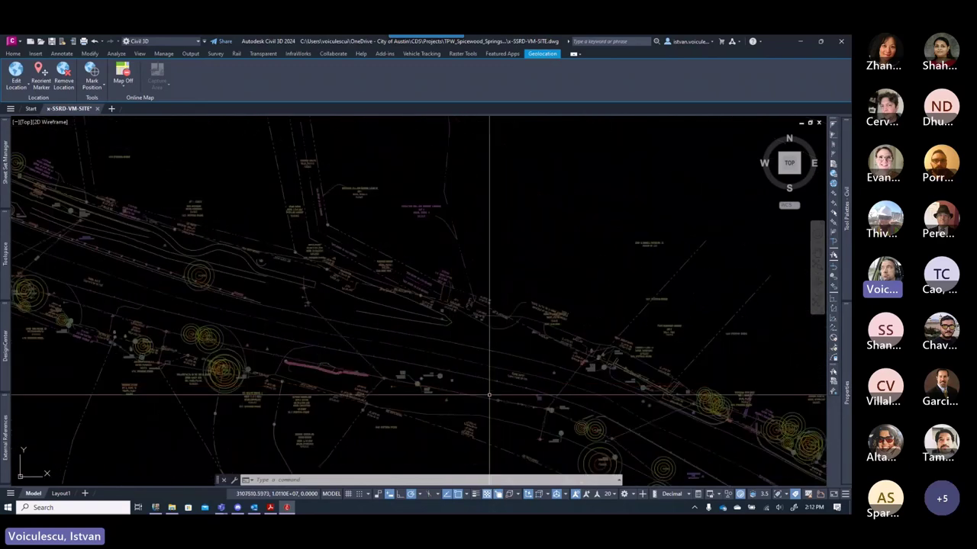
{"action": "middle_click_drag", "start_coordinate": [525, 427], "coordinate": [430, 379]}
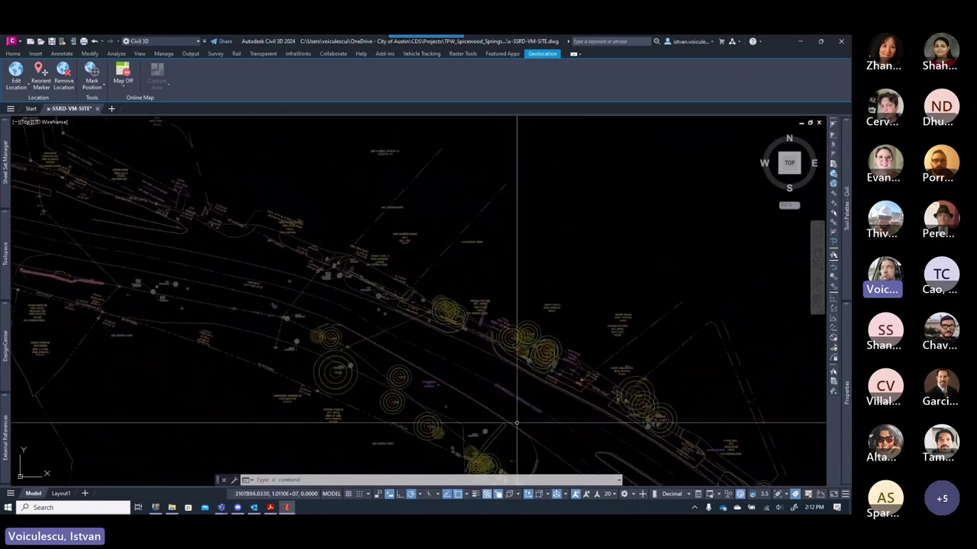
{"action": "middle_click_drag", "start_coordinate": [516, 425], "coordinate": [480, 394]}
{"action": "left_click", "coordinate": [270, 508]}
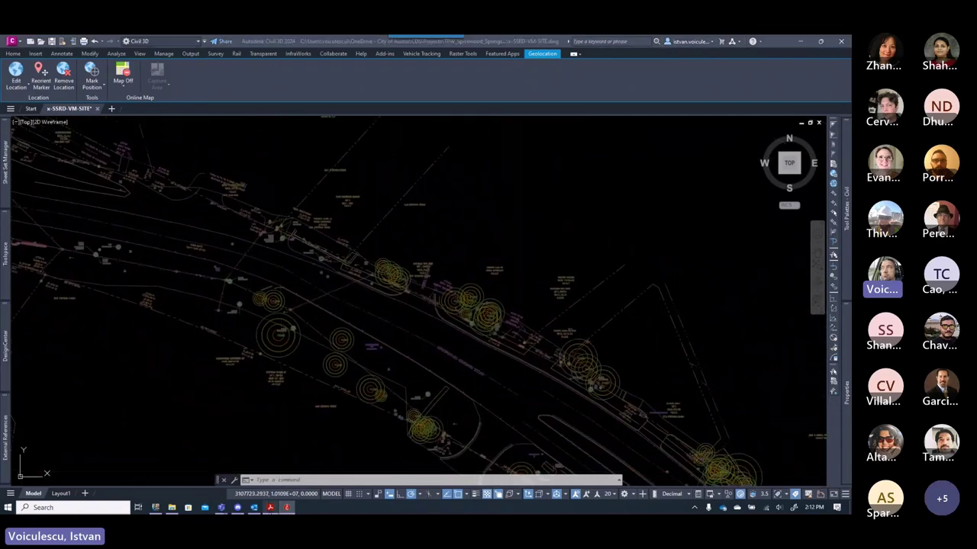
{"action": "scroll", "coordinate": [207, 299], "scroll_direction": "down", "scroll_amount": 3}
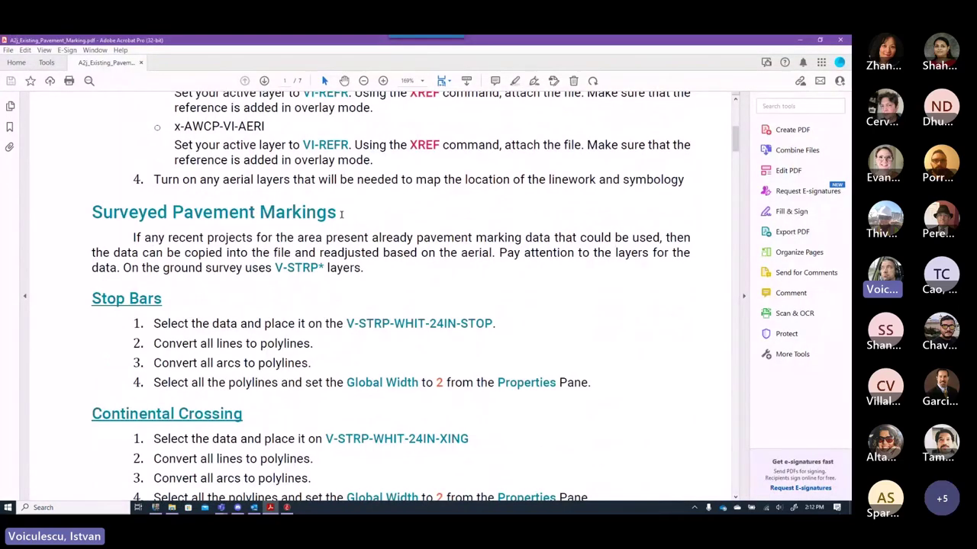
- Highlight the 'Surveyed Pavement Markings' heading in the guide, then minimize Acrobat
{"action": "left_click_drag", "start_coordinate": [341, 213], "coordinate": [166, 202]}
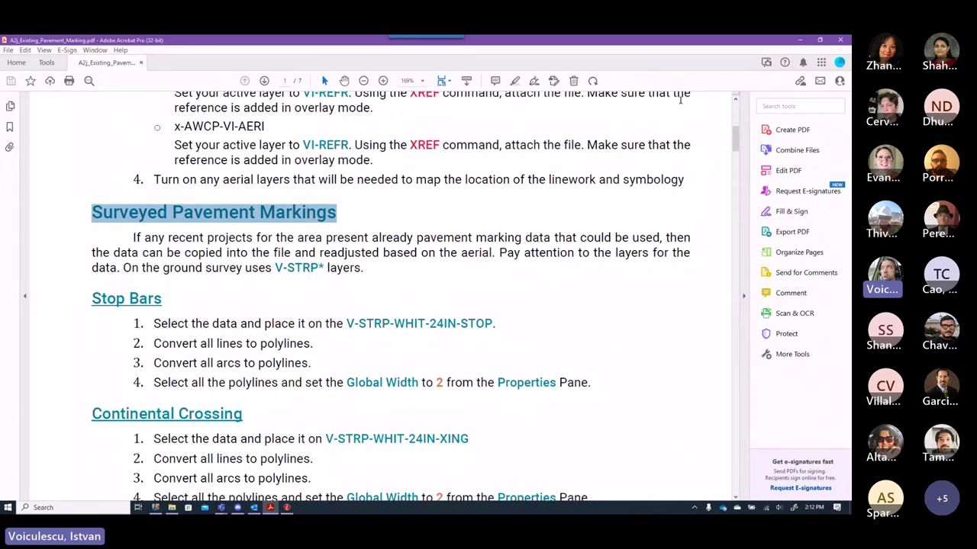
{"action": "left_click", "coordinate": [797, 40]}
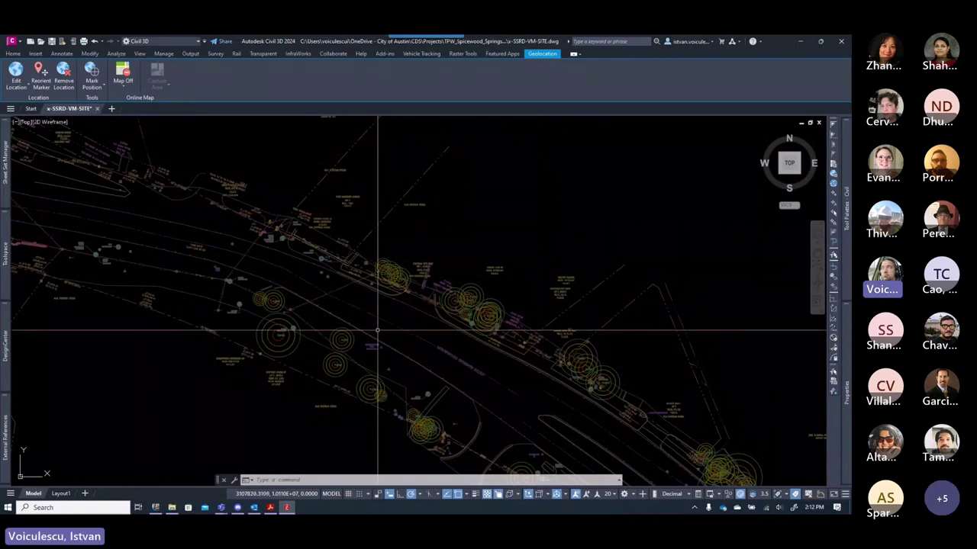
- Pan and zoom the drawing to the intersection, then highlight 'V-STRP' in the Acrobat guide
{"action": "middle_click_drag", "start_coordinate": [483, 396], "coordinate": [431, 362]}
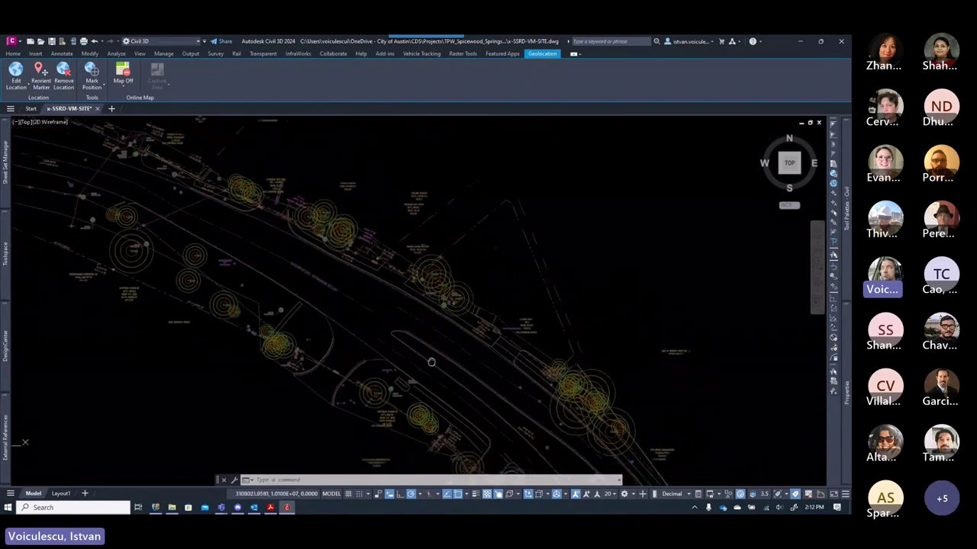
{"action": "scroll", "coordinate": [431, 362], "scroll_direction": "down", "scroll_amount": 6}
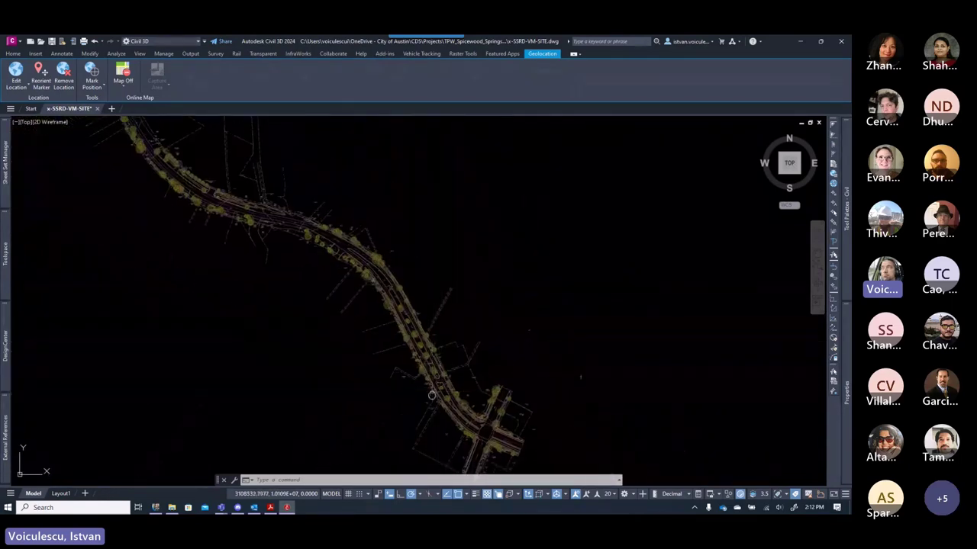
{"action": "scroll", "coordinate": [430, 326], "scroll_direction": "up", "scroll_amount": 8}
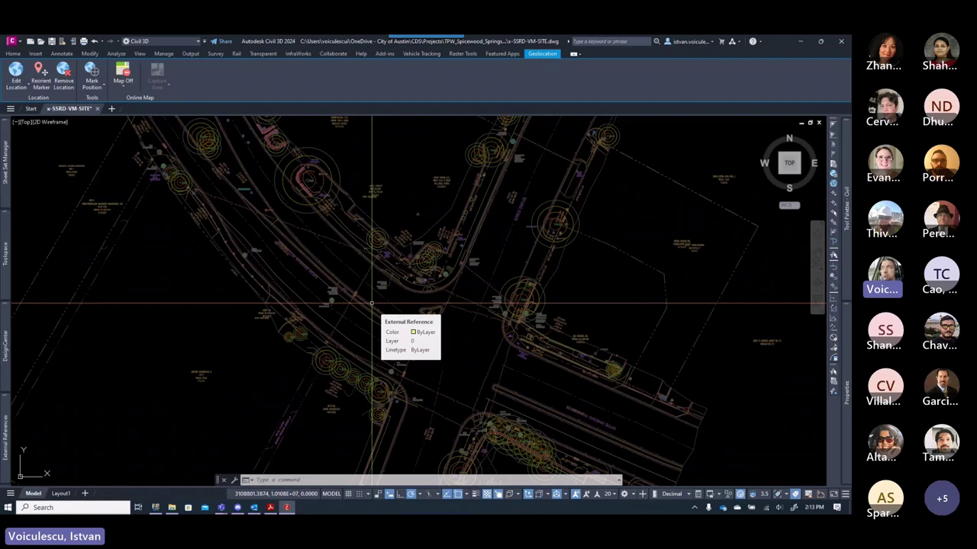
{"action": "left_click", "coordinate": [270, 507]}
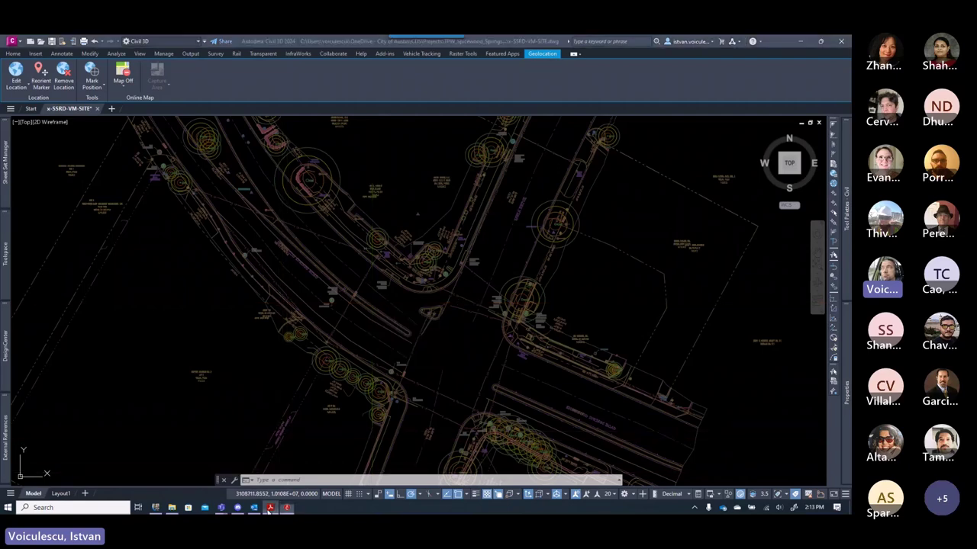
{"action": "left_click_drag", "start_coordinate": [276, 267], "coordinate": [319, 268]}
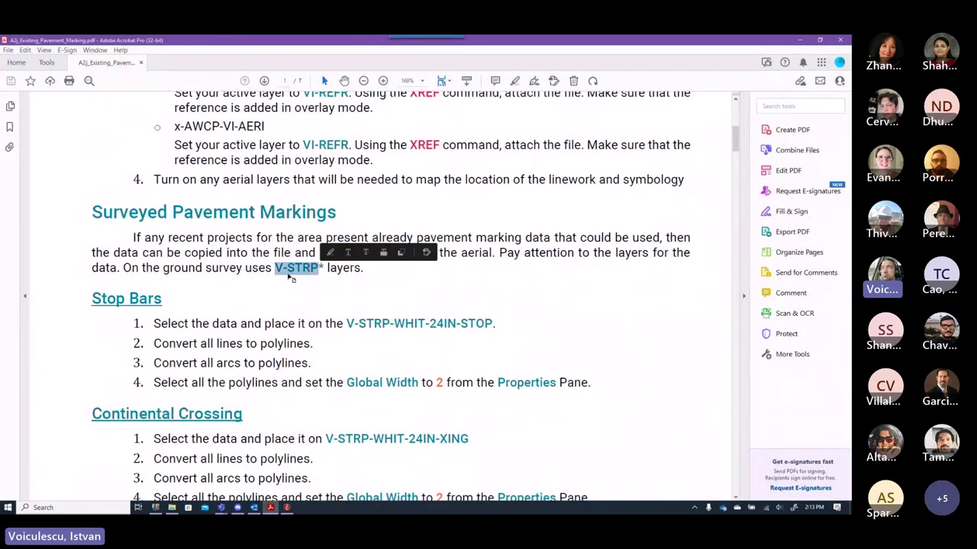
- Highlight 'V-STRP', then 'VI-STRP' under Digitized Pavement Markings on page 4, and minimize Acrobat
{"action": "left_click", "coordinate": [280, 273]}
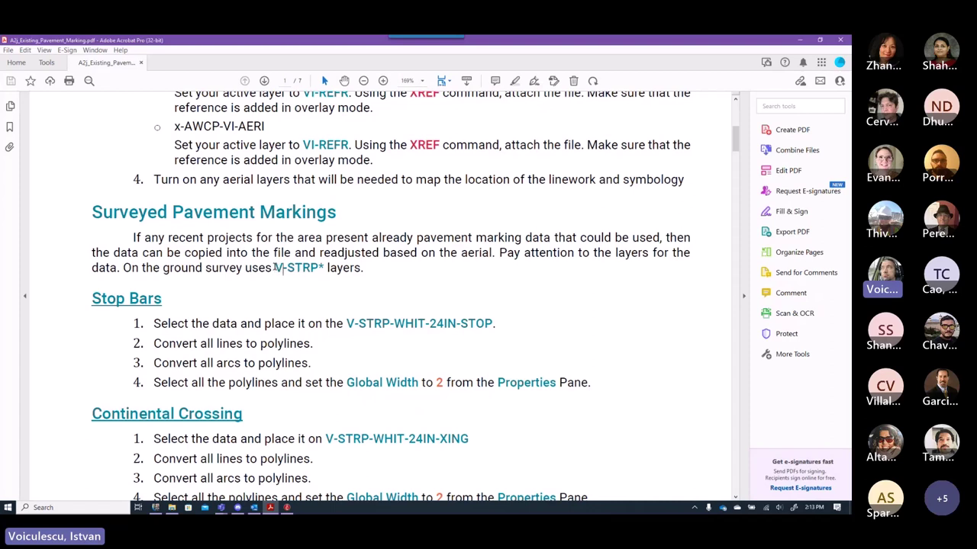
{"action": "left_click_drag", "start_coordinate": [274, 268], "coordinate": [321, 267]}
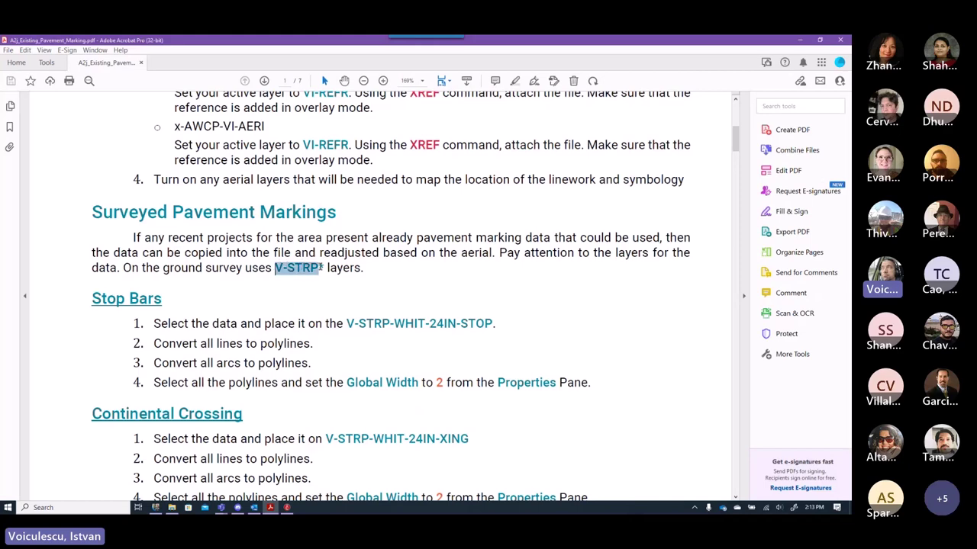
{"action": "scroll", "coordinate": [305, 294], "scroll_direction": "down", "scroll_amount": 10}
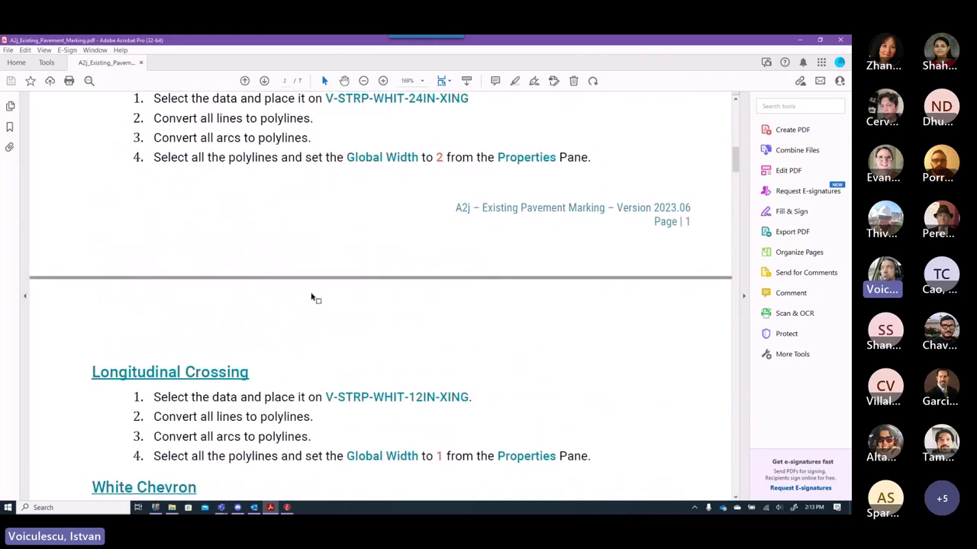
{"action": "scroll", "coordinate": [310, 293], "scroll_direction": "down", "scroll_amount": 12}
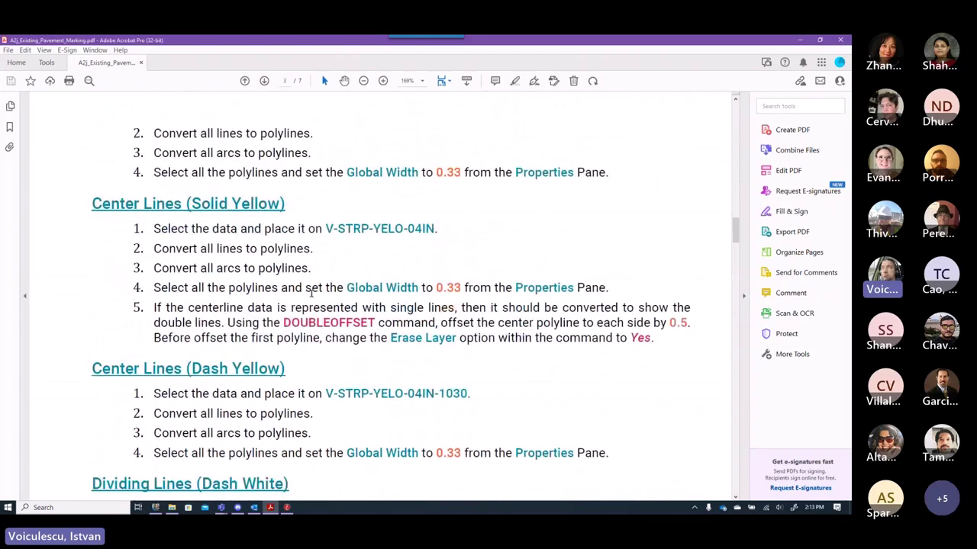
{"action": "scroll", "coordinate": [310, 293], "scroll_direction": "down", "scroll_amount": 10}
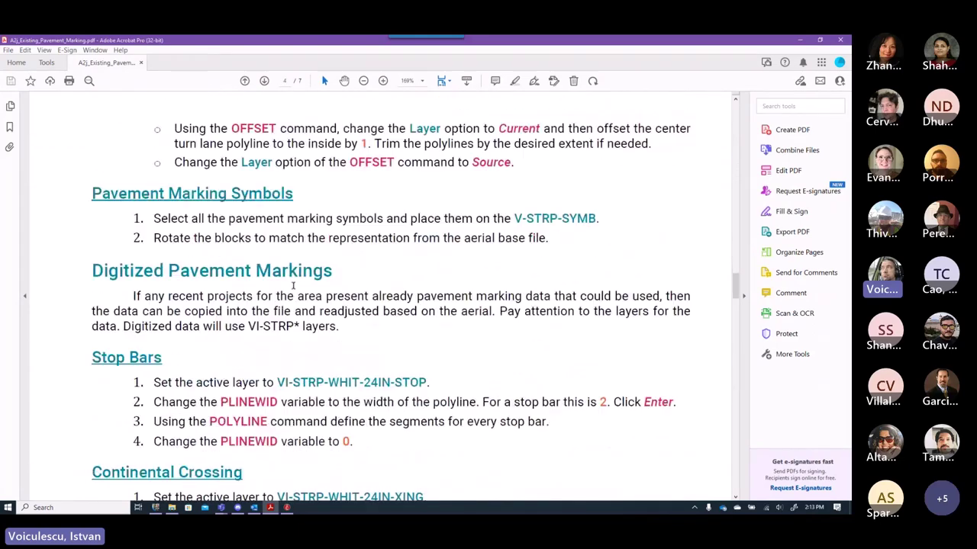
{"action": "left_click_drag", "start_coordinate": [248, 326], "coordinate": [295, 326]}
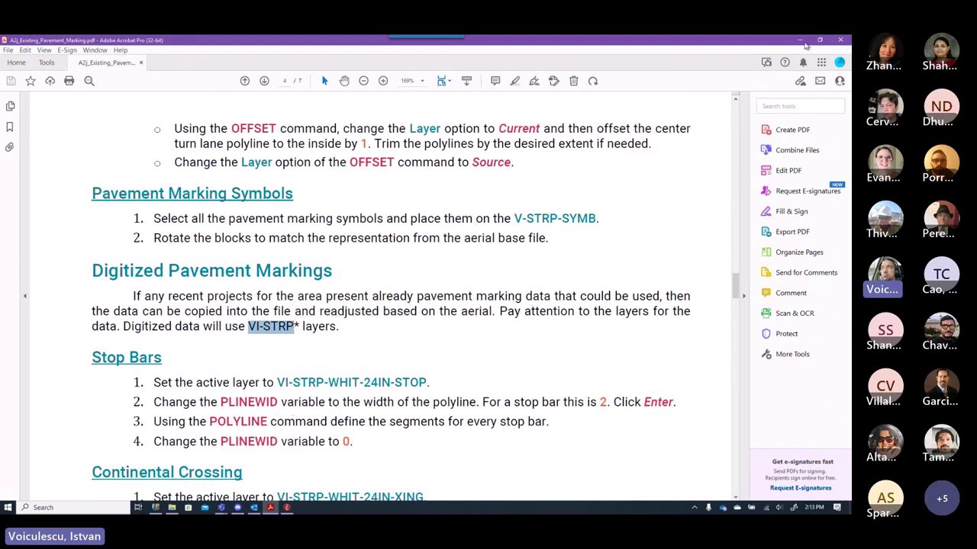
{"action": "left_click", "coordinate": [799, 41]}
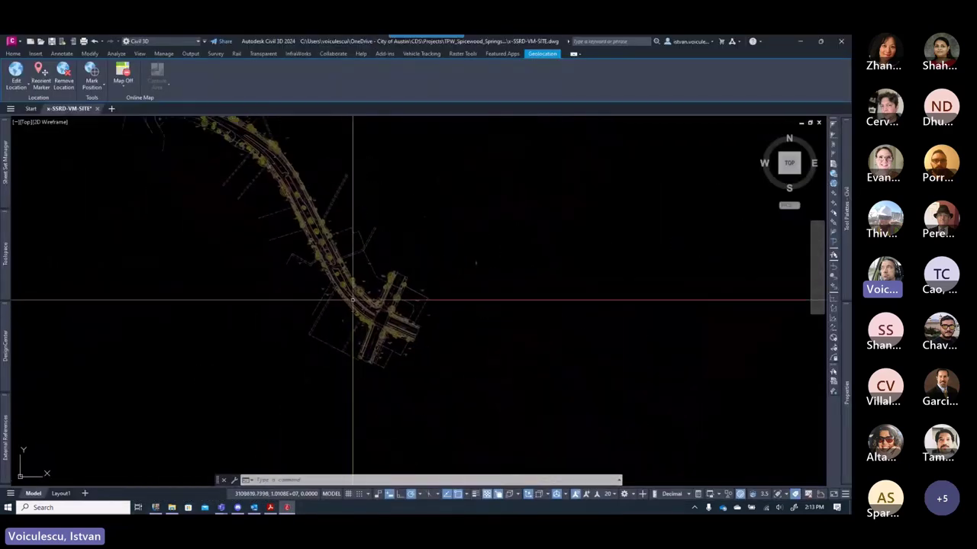
- Select the x-SSRD-V-SITE survey xref and unload it from its right-click menu
{"action": "scroll", "coordinate": [373, 361], "scroll_direction": "up", "scroll_amount": 5}
{"action": "scroll", "coordinate": [399, 365], "scroll_direction": "up", "scroll_amount": 3}
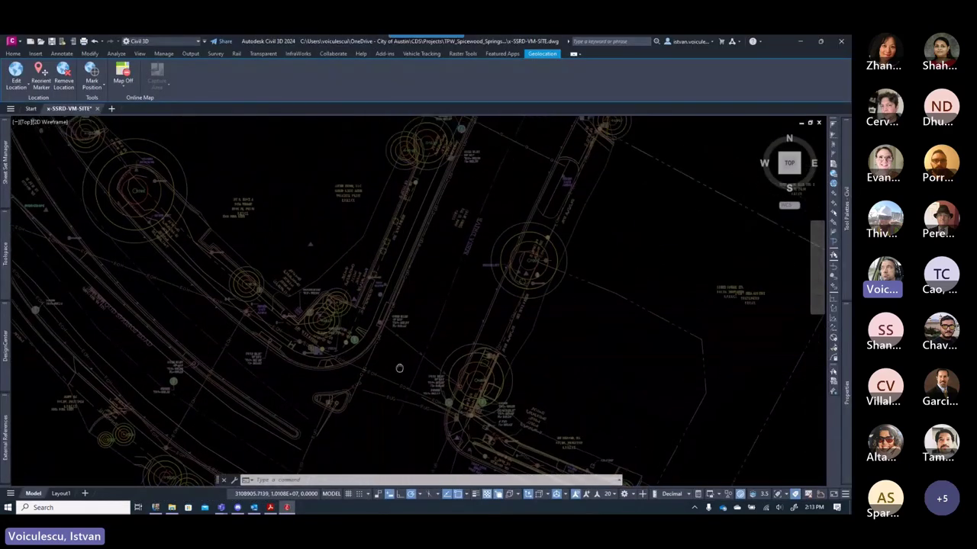
{"action": "scroll", "coordinate": [396, 362], "scroll_direction": "down", "scroll_amount": 2}
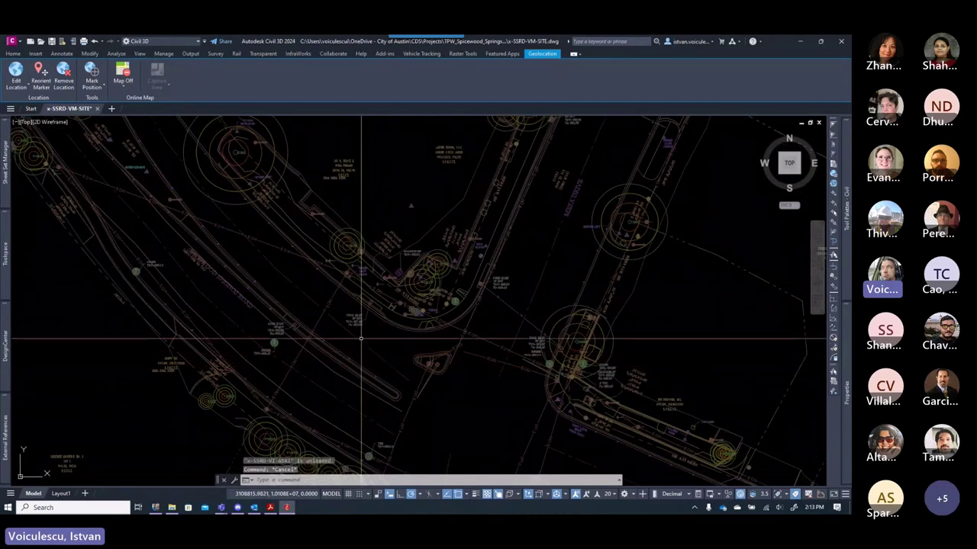
{"action": "left_click", "coordinate": [357, 344]}
{"action": "key", "text": "Escape"}
{"action": "key", "text": "Escape"}
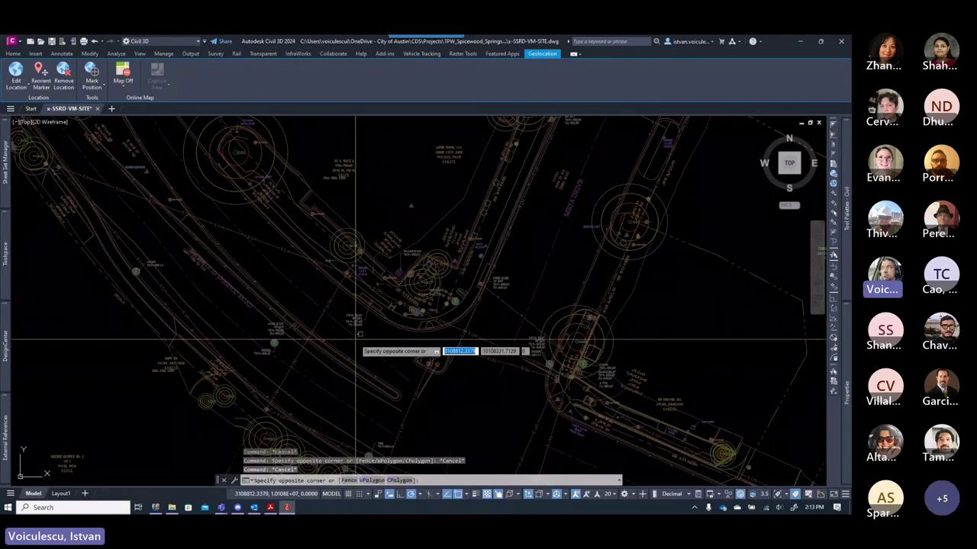
{"action": "left_click", "coordinate": [356, 340]}
{"action": "right_click", "coordinate": [357, 340]}
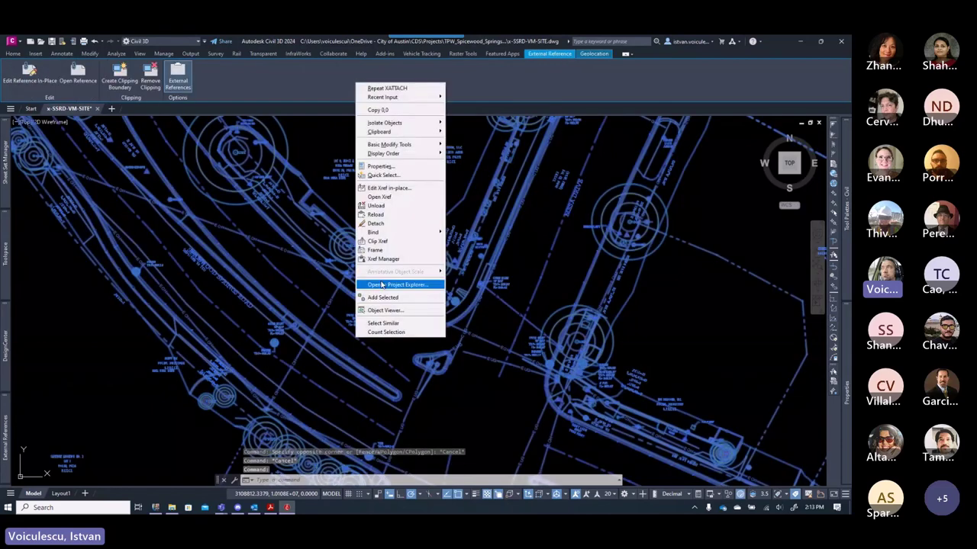
{"action": "left_click", "coordinate": [373, 211]}
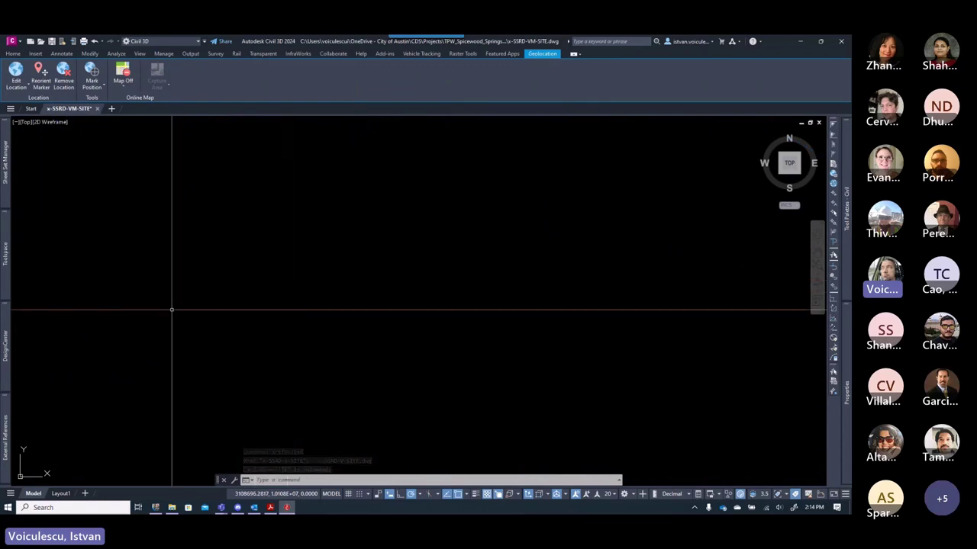
- Reload the x-SSRD-VI-AERI aerial reference from the External References list
{"action": "mouse_move", "coordinate": [6, 438]}
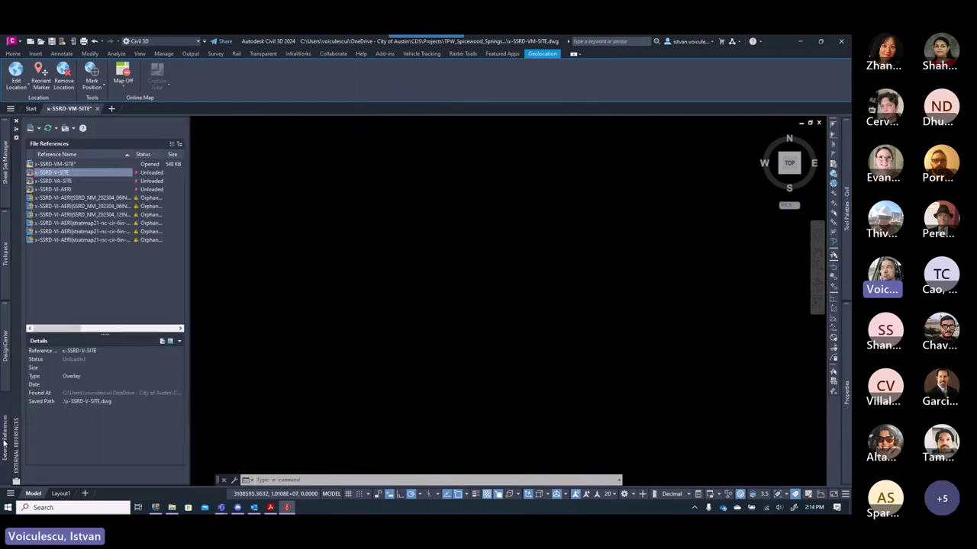
{"action": "left_click", "coordinate": [53, 181]}
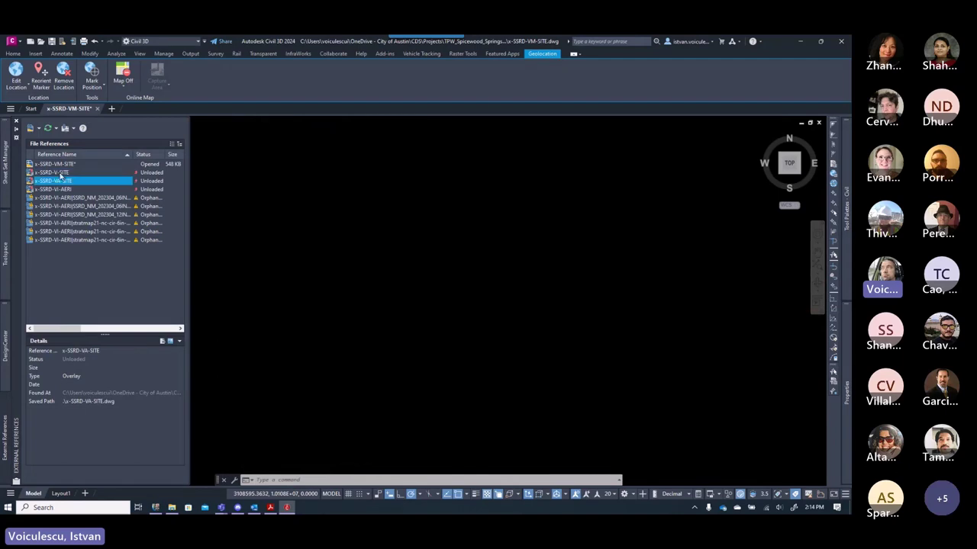
{"action": "left_click", "coordinate": [59, 189]}
{"action": "right_click", "coordinate": [60, 195]}
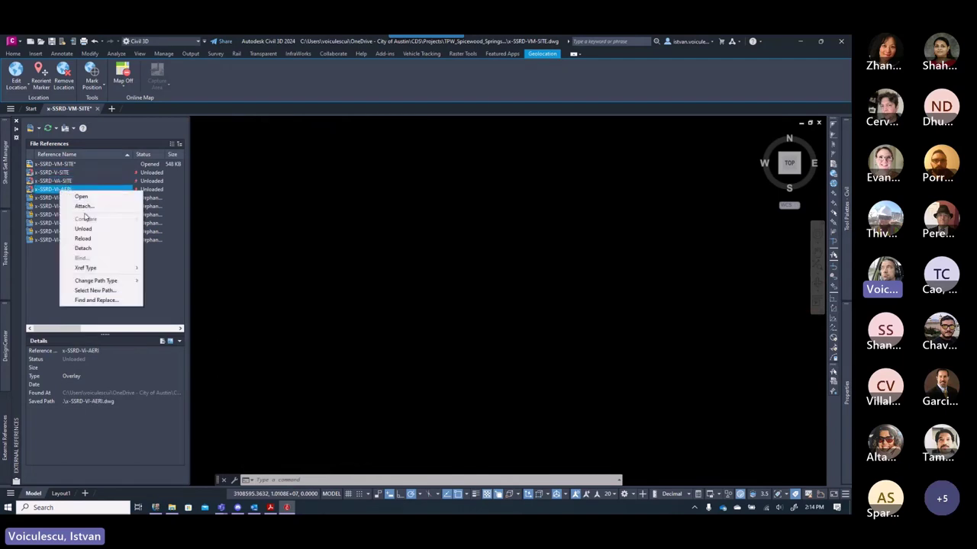
{"action": "left_click", "coordinate": [84, 237]}
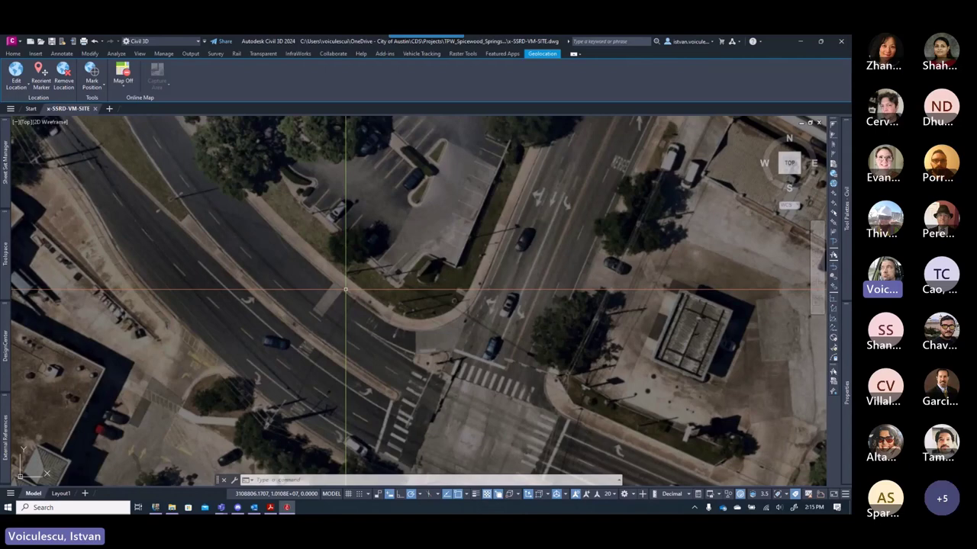
- Zoom in on the striped crosswalk and the white bar at the intersection
{"action": "scroll", "coordinate": [419, 348], "scroll_direction": "up", "scroll_amount": 6}
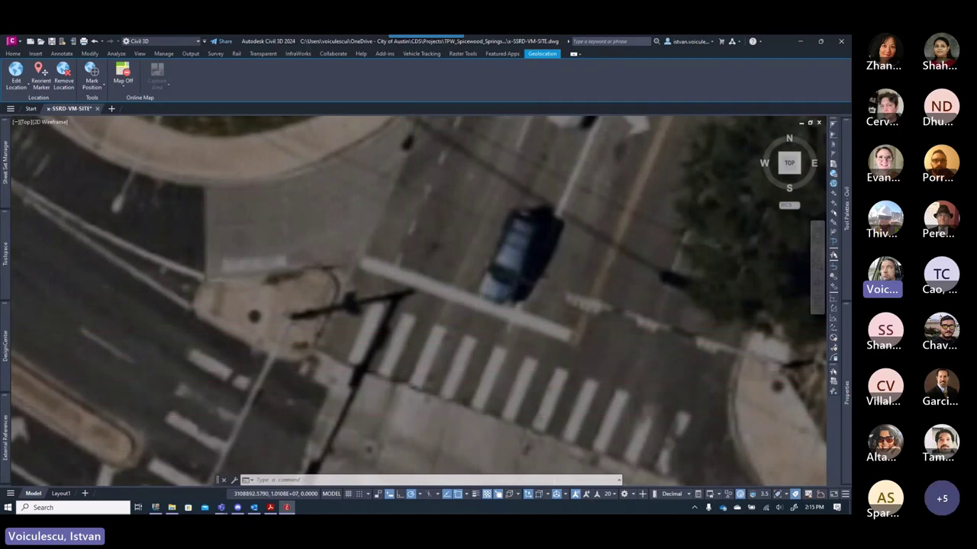
{"action": "scroll", "coordinate": [476, 349], "scroll_direction": "down", "scroll_amount": 3}
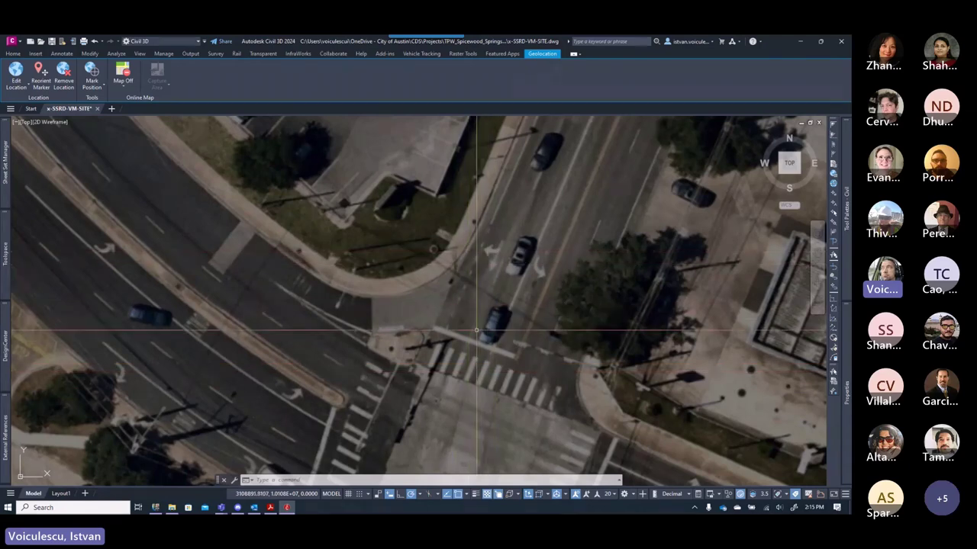
{"action": "scroll", "coordinate": [452, 330], "scroll_direction": "up", "scroll_amount": 2}
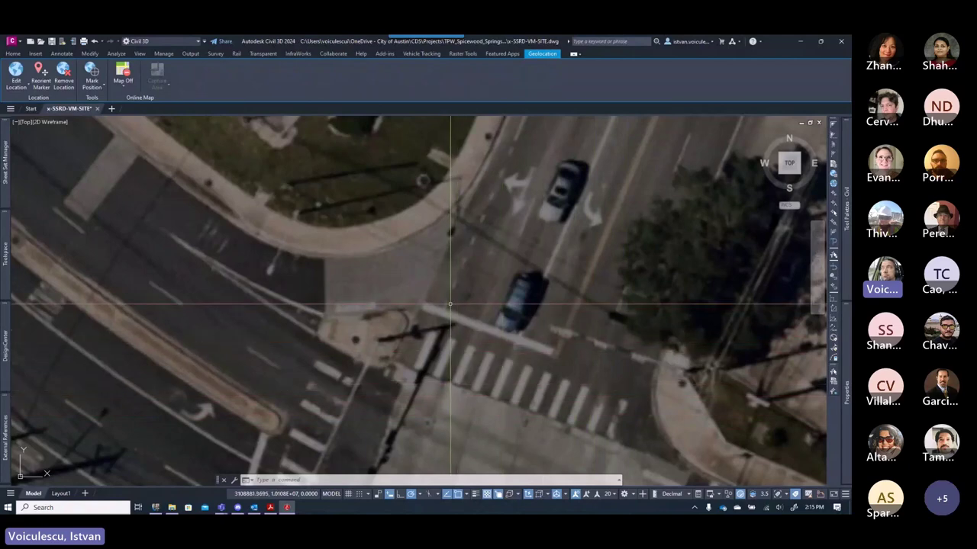
{"action": "scroll", "coordinate": [444, 317], "scroll_direction": "up", "scroll_amount": 2}
- Measure the white bar beside the crosswalk with DIST: 11.8574 (ΔX 11.5935, ΔY -3.5817)
{"action": "type", "text": "dist"}
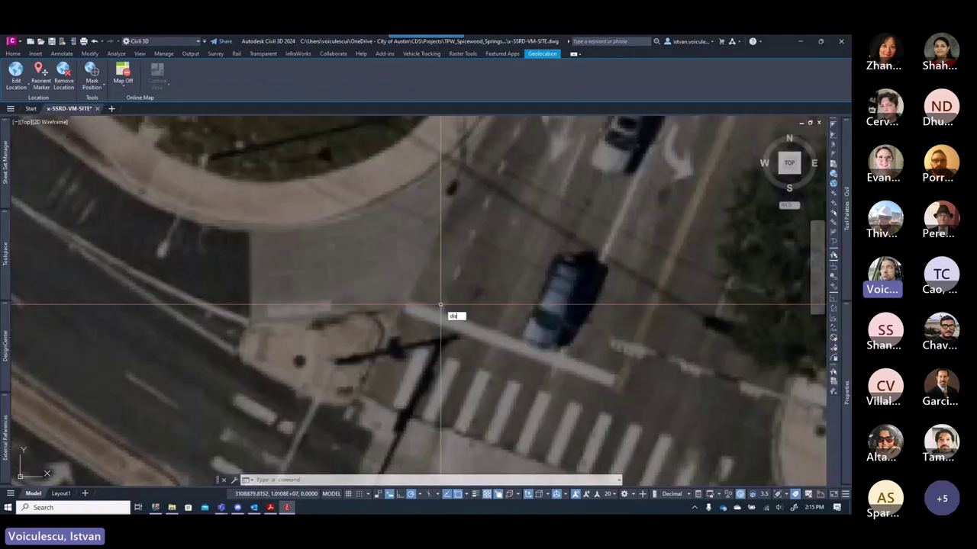
{"action": "key", "text": "Return"}
{"action": "left_click", "coordinate": [441, 304]}
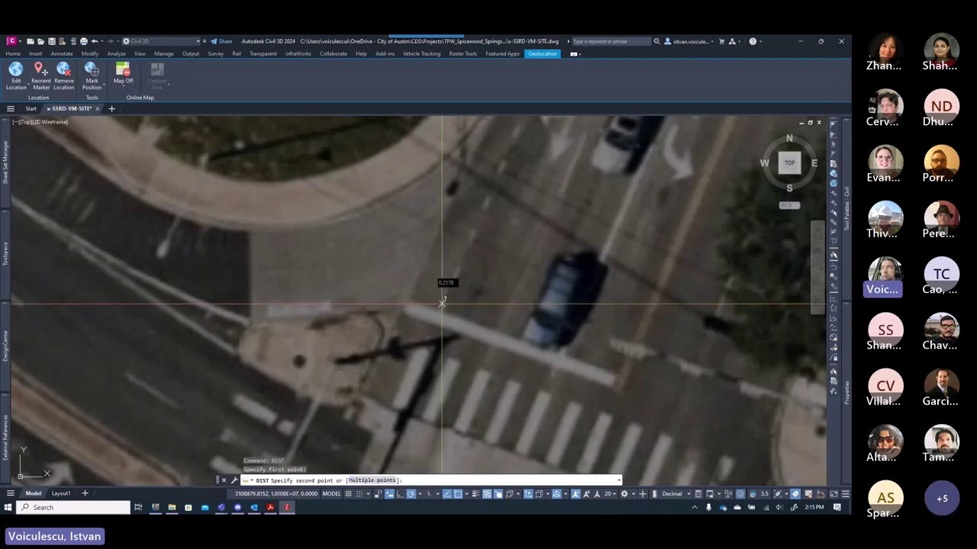
{"action": "left_click", "coordinate": [513, 326]}
{"action": "key", "text": "Escape"}
{"action": "key", "text": "Escape"}
{"action": "key", "text": "Escape"}
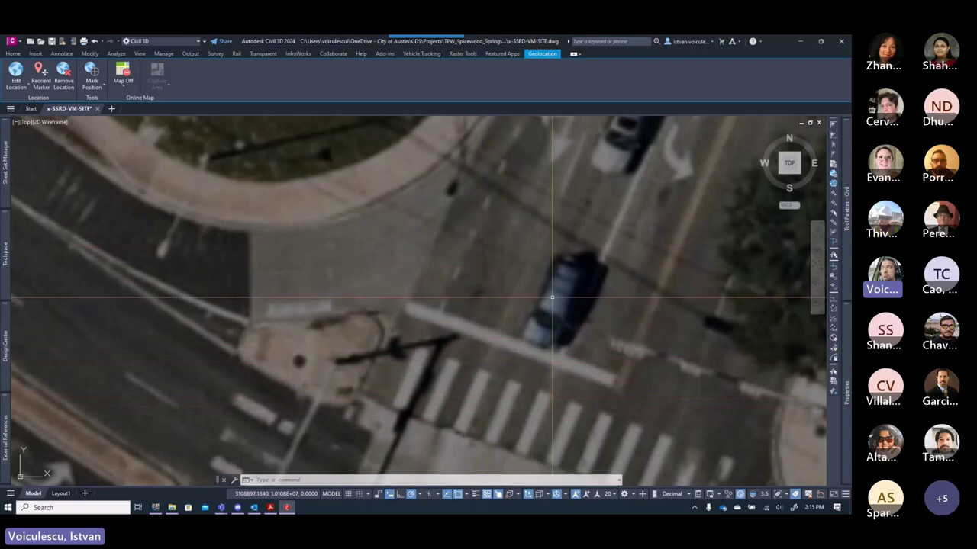
- Pan and zoom the aerial back to the crosswalk and show the layer list of all 1171 layers
{"action": "scroll", "coordinate": [484, 372], "scroll_direction": "down", "scroll_amount": 2}
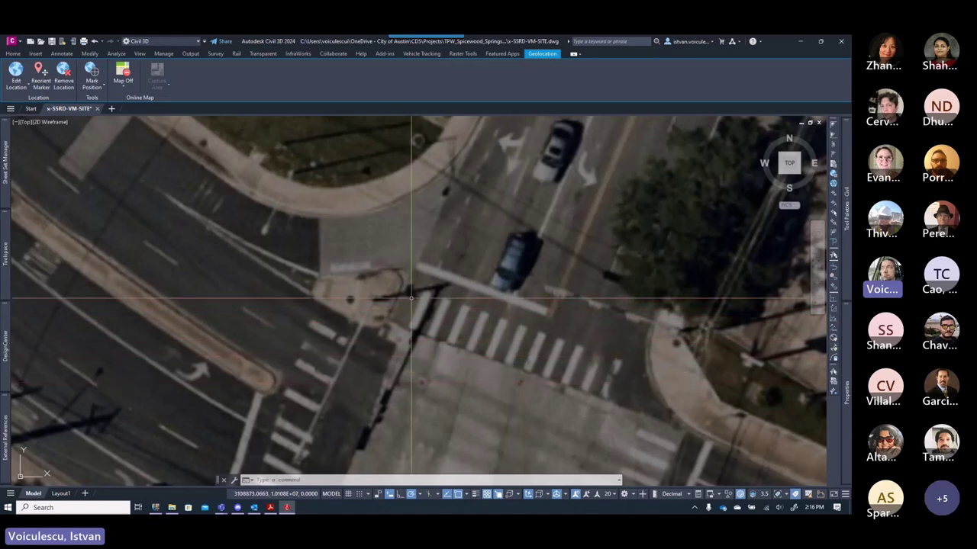
{"action": "scroll", "coordinate": [559, 358], "scroll_direction": "up", "scroll_amount": 3}
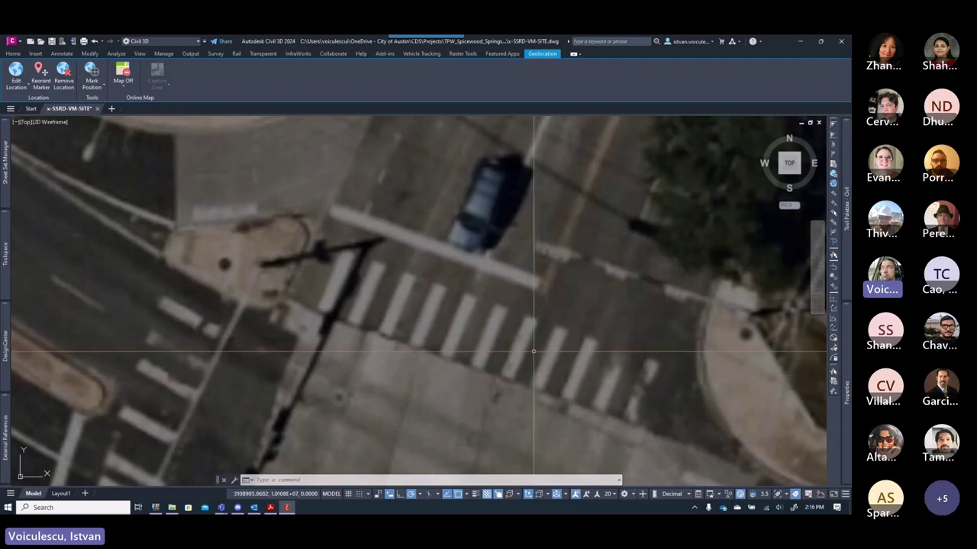
{"action": "scroll", "coordinate": [523, 348], "scroll_direction": "down", "scroll_amount": 5}
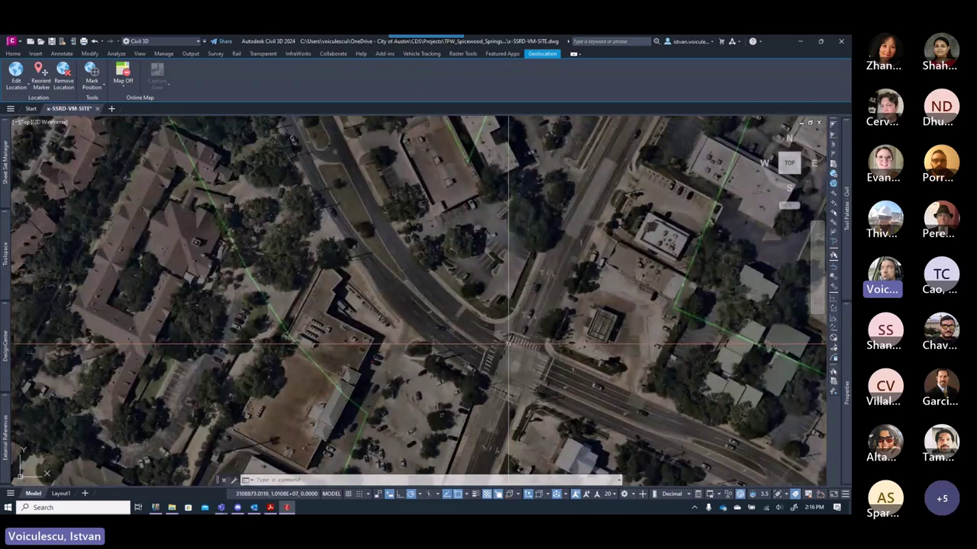
{"action": "scroll", "coordinate": [508, 343], "scroll_direction": "down", "scroll_amount": 5}
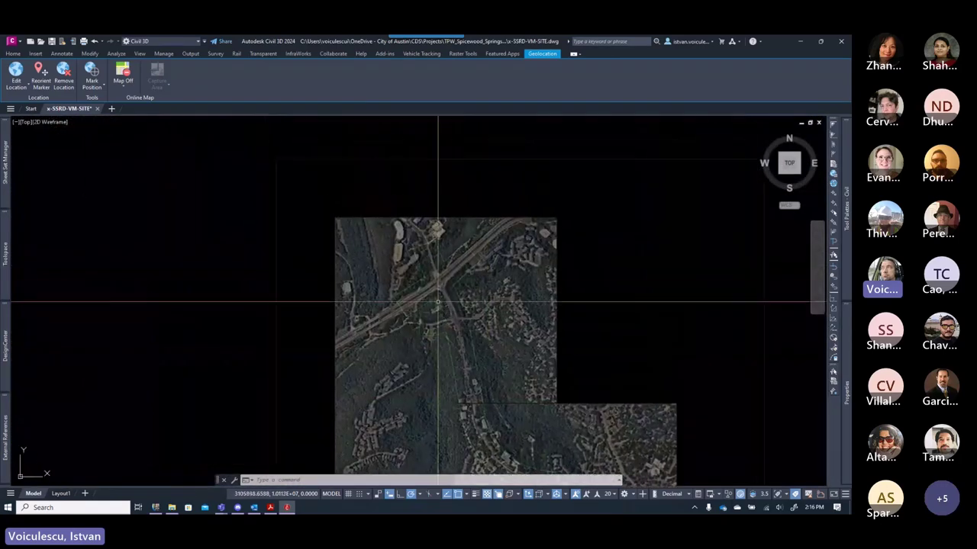
{"action": "scroll", "coordinate": [437, 302], "scroll_direction": "up", "scroll_amount": 10}
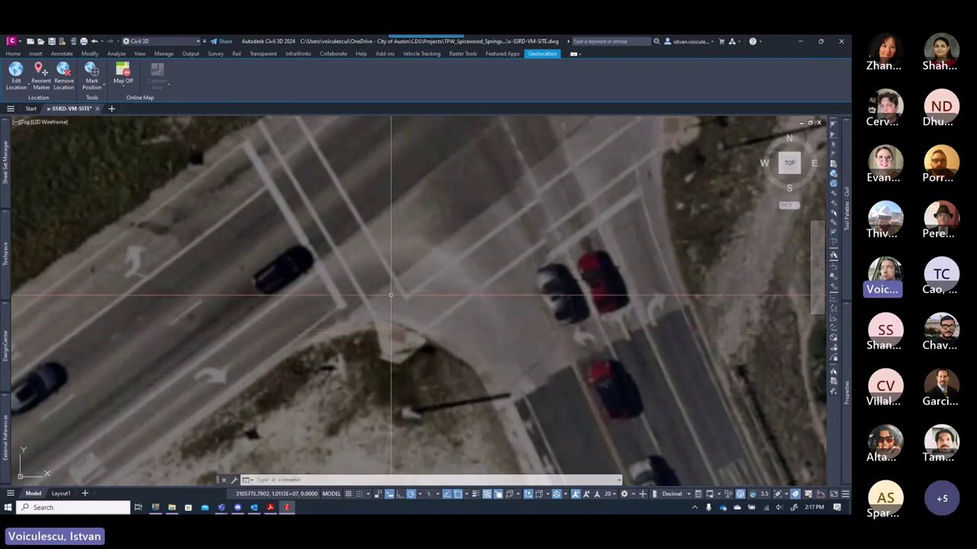
{"action": "scroll", "coordinate": [439, 307], "scroll_direction": "down", "scroll_amount": 2}
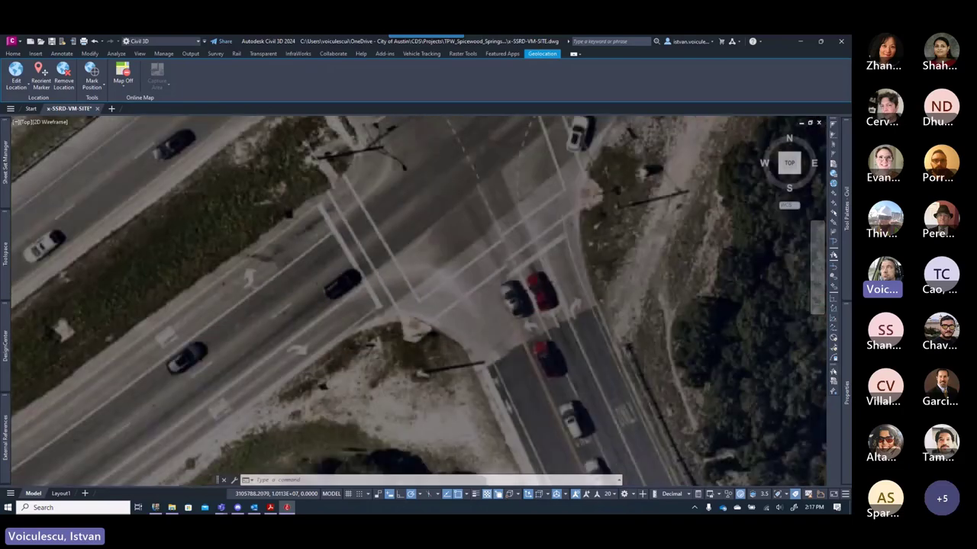
{"action": "scroll", "coordinate": [439, 307], "scroll_direction": "down", "scroll_amount": 3}
{"action": "middle_click_drag", "start_coordinate": [439, 308], "coordinate": [293, 128]}
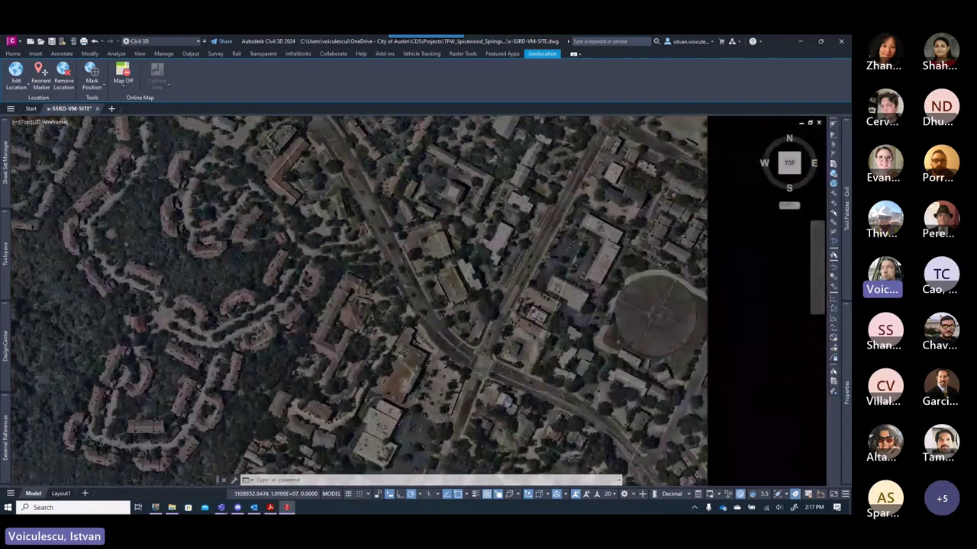
{"action": "middle_click_drag", "start_coordinate": [479, 369], "coordinate": [447, 338]}
{"action": "scroll", "coordinate": [447, 338], "scroll_direction": "up", "scroll_amount": 6}
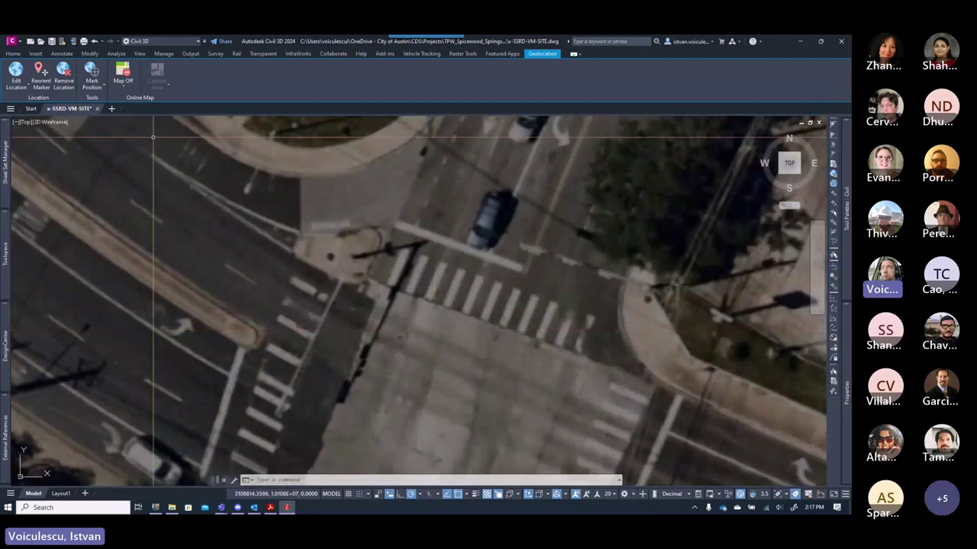
{"action": "left_click", "coordinate": [12, 54]}
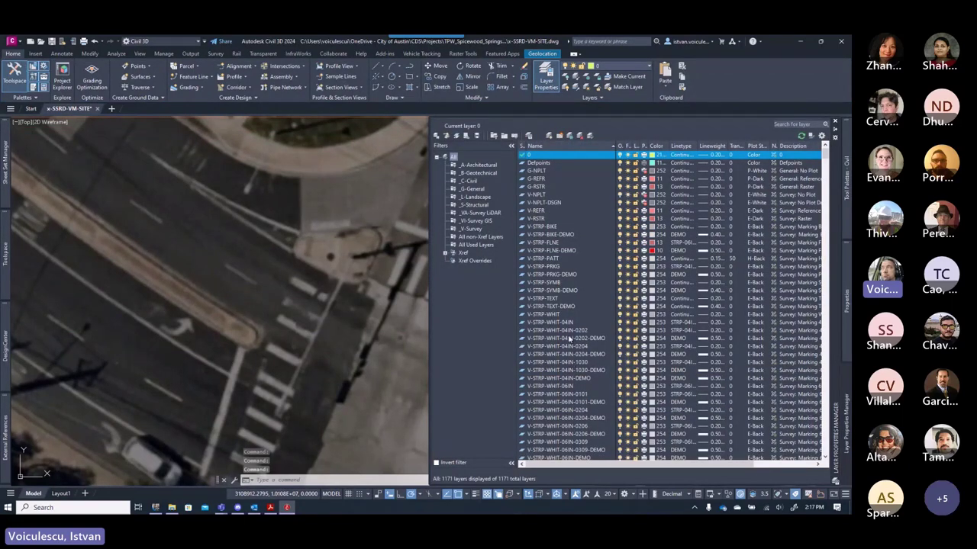
- Filter layers to VI-Survey GIS and make VI-STRP-WHIT-24IN-XING the current layer
{"action": "left_click", "coordinate": [470, 229]}
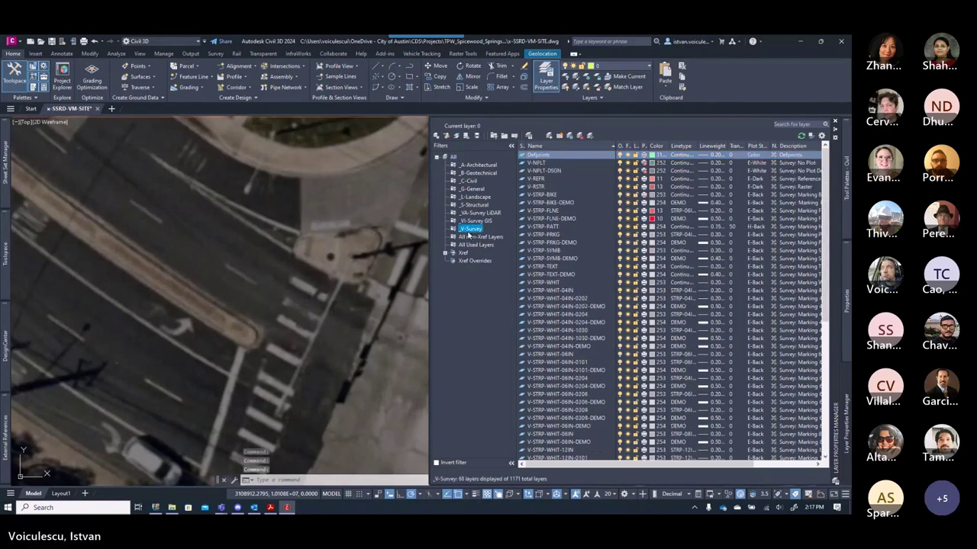
{"action": "left_click", "coordinate": [480, 222]}
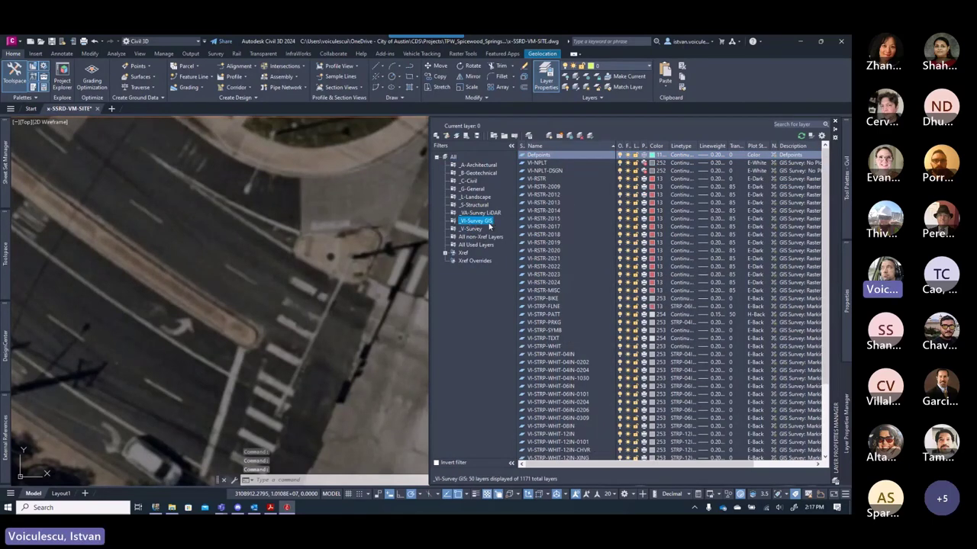
{"action": "scroll", "coordinate": [567, 313], "scroll_direction": "down", "scroll_amount": 1}
{"action": "left_click", "coordinate": [569, 299]}
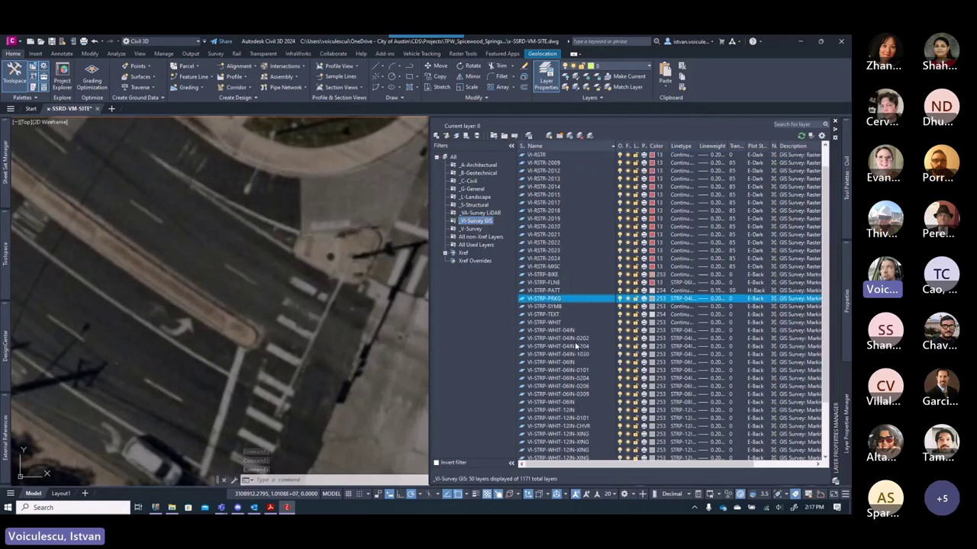
{"action": "scroll", "coordinate": [572, 328], "scroll_direction": "down", "scroll_amount": 3}
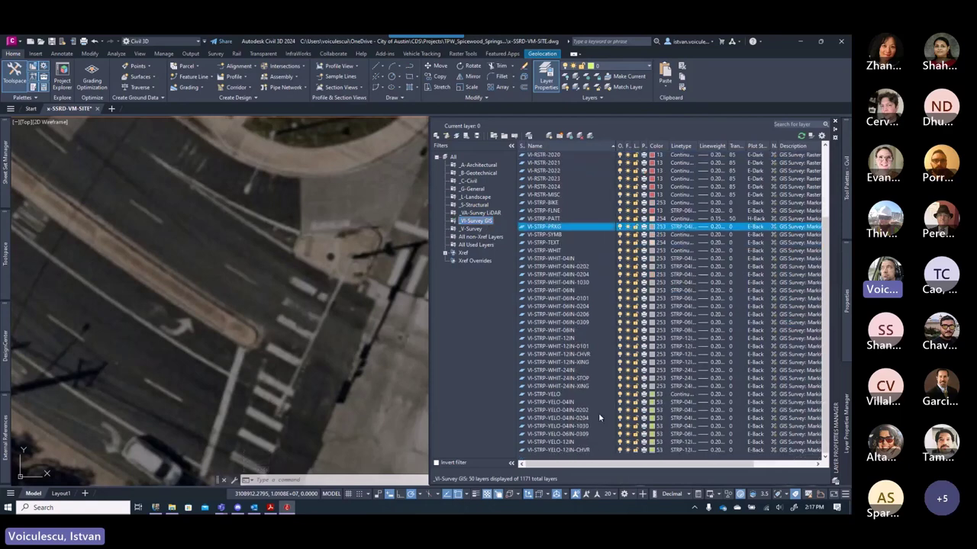
{"action": "left_click", "coordinate": [568, 370]}
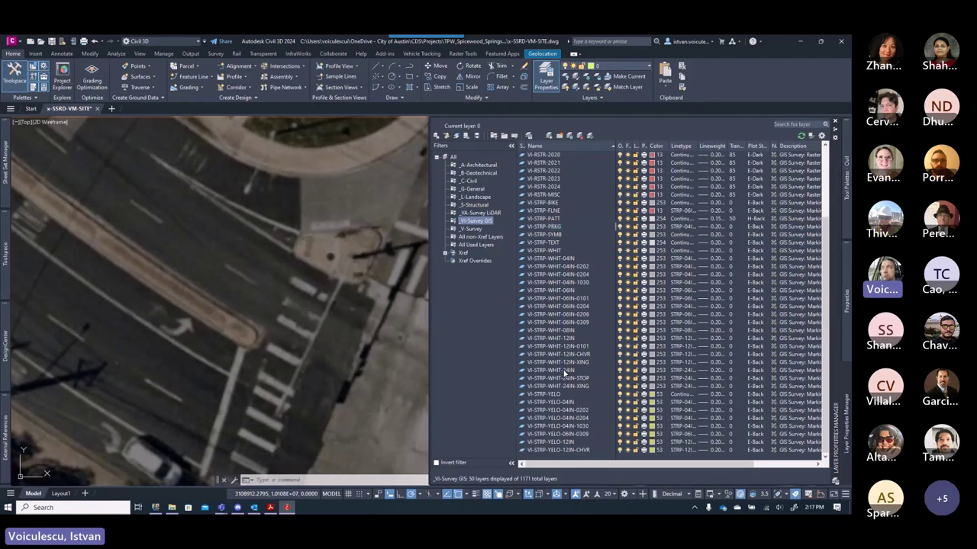
{"action": "left_click", "coordinate": [572, 379]}
{"action": "left_click", "coordinate": [572, 387]}
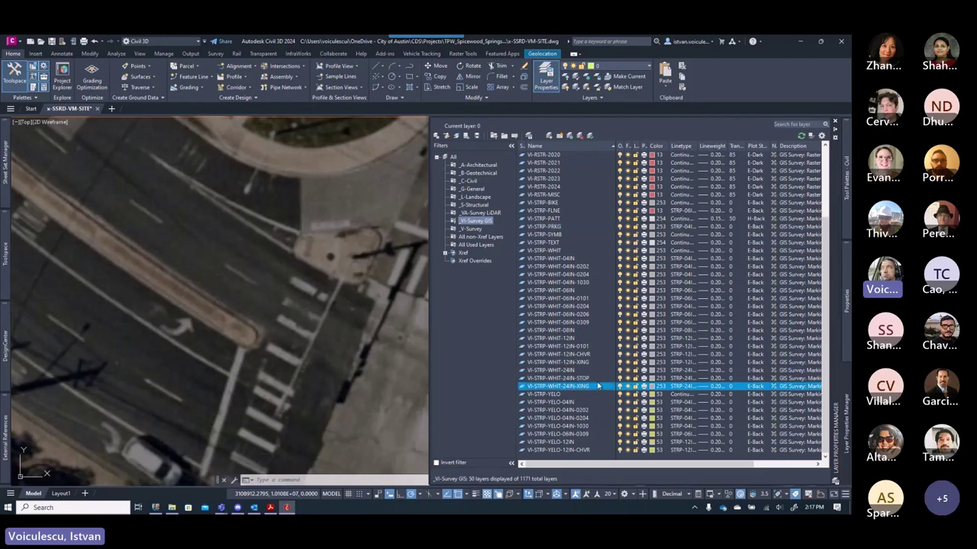
{"action": "double_click", "coordinate": [558, 390]}
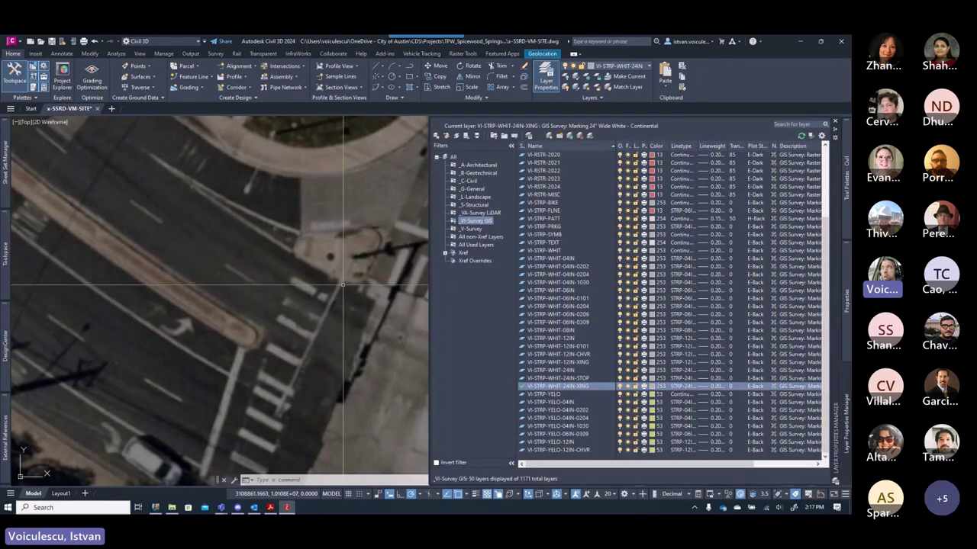
- Draw a one-segment PL polyline along the first crosswalk bar, from its upper to lower end
{"action": "key", "text": "Escape"}
{"action": "key", "text": "Escape"}
{"action": "scroll", "coordinate": [405, 262], "scroll_direction": "up", "scroll_amount": 2}
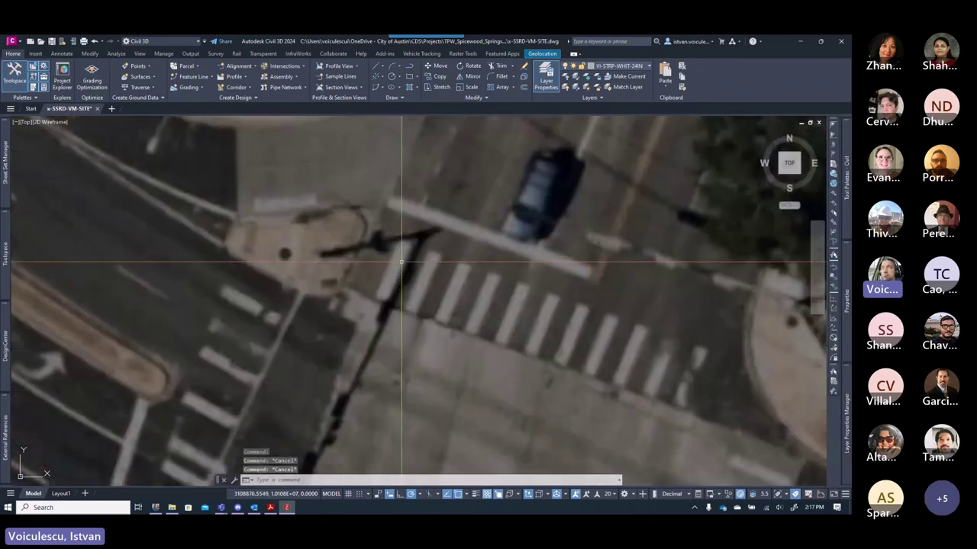
{"action": "type", "text": "pl"}
{"action": "key", "text": "Return"}
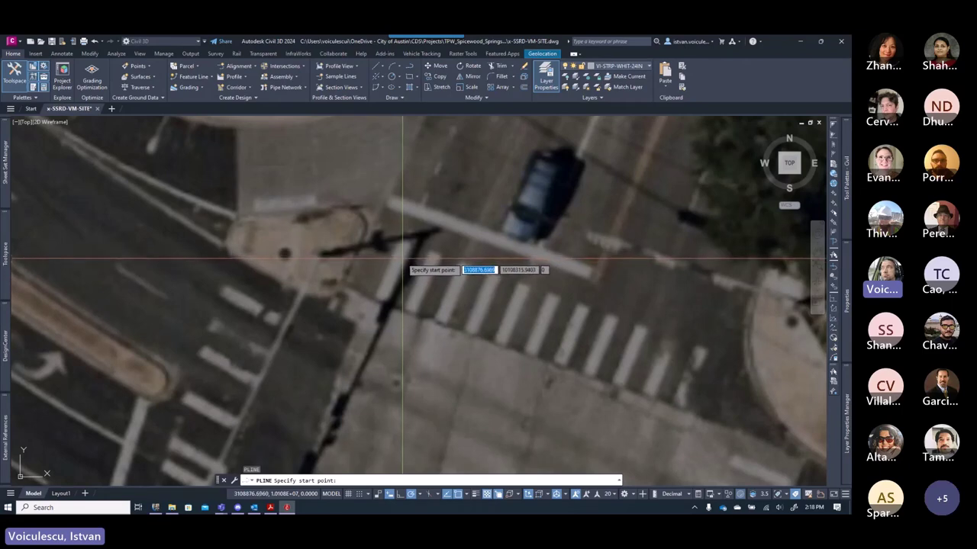
{"action": "scroll", "coordinate": [403, 259], "scroll_direction": "up", "scroll_amount": 2}
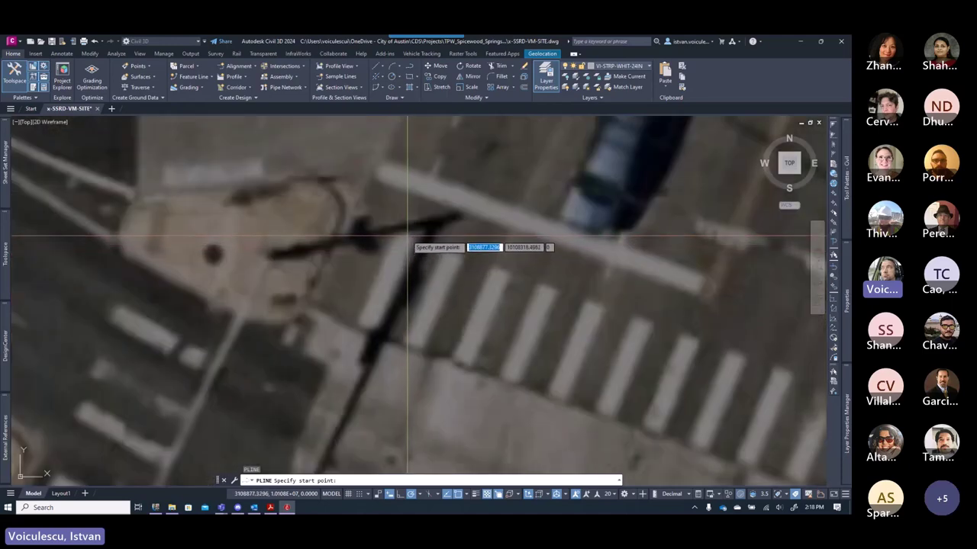
{"action": "left_click", "coordinate": [406, 237]}
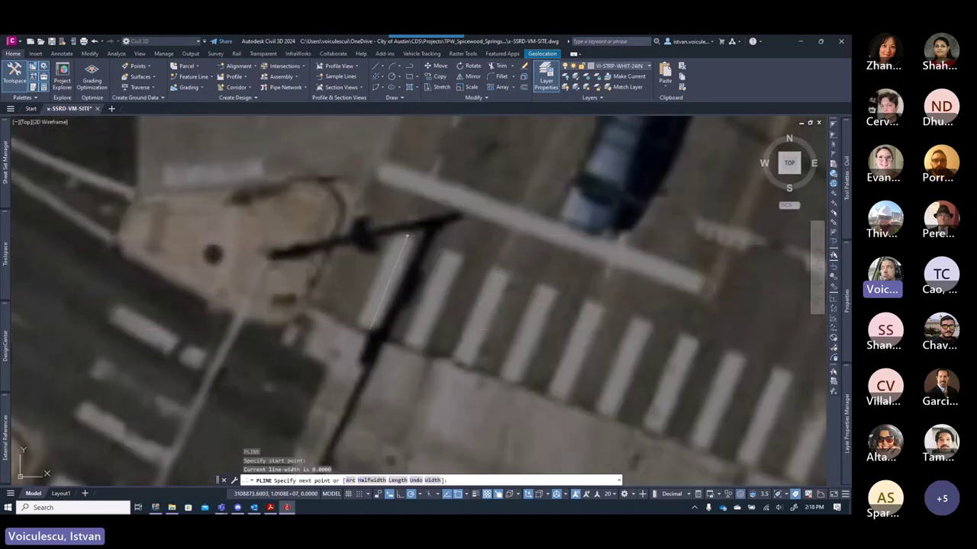
{"action": "left_click", "coordinate": [370, 331]}
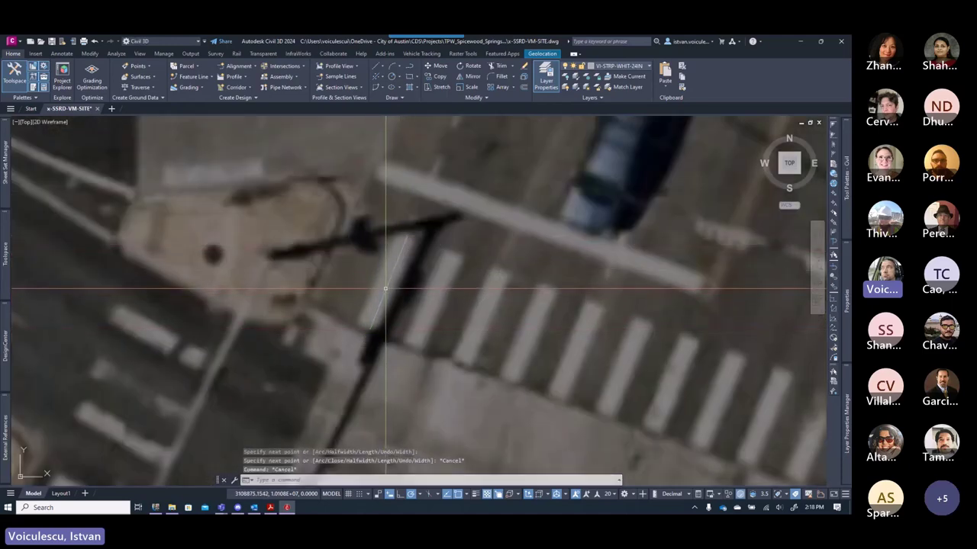
{"action": "key", "text": "Escape"}
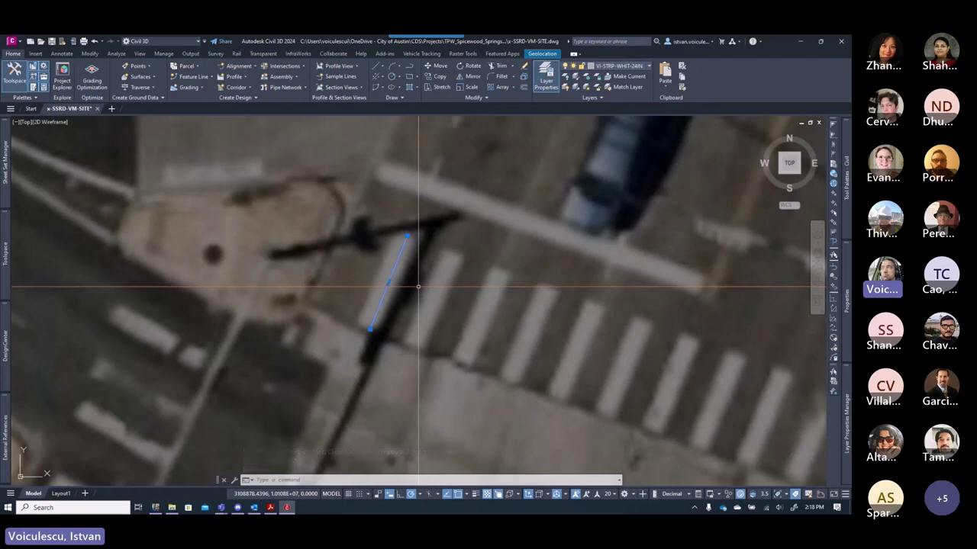
{"action": "mouse_move", "coordinate": [845, 336]}
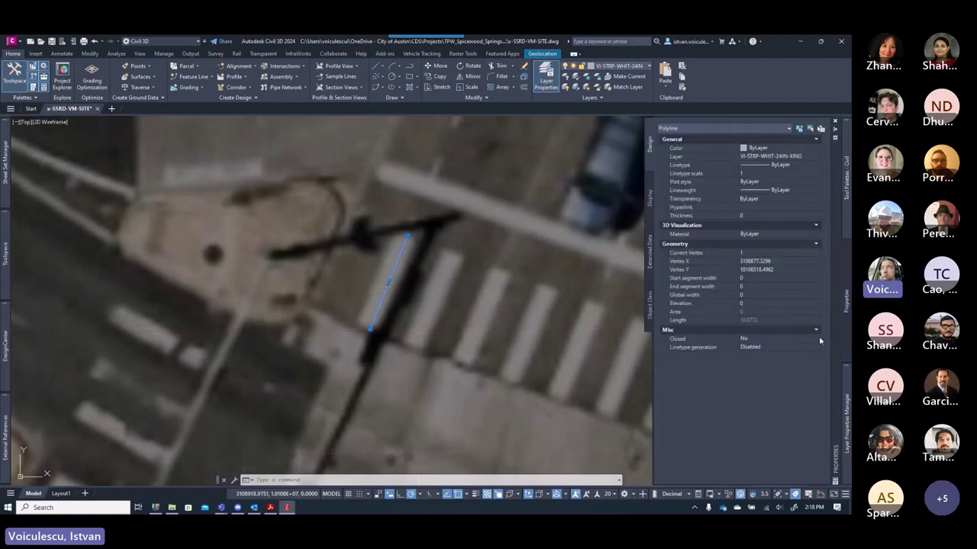
- Give the crosswalk polyline a global width of 2, then deselect it and close Properties
{"action": "left_click", "coordinate": [761, 296]}
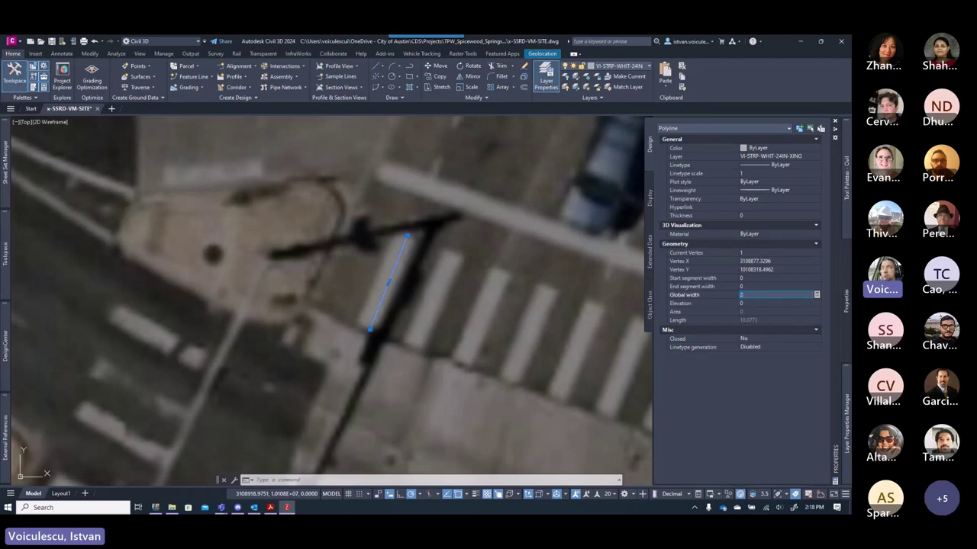
{"action": "left_click", "coordinate": [761, 302]}
{"action": "key", "text": "Escape"}
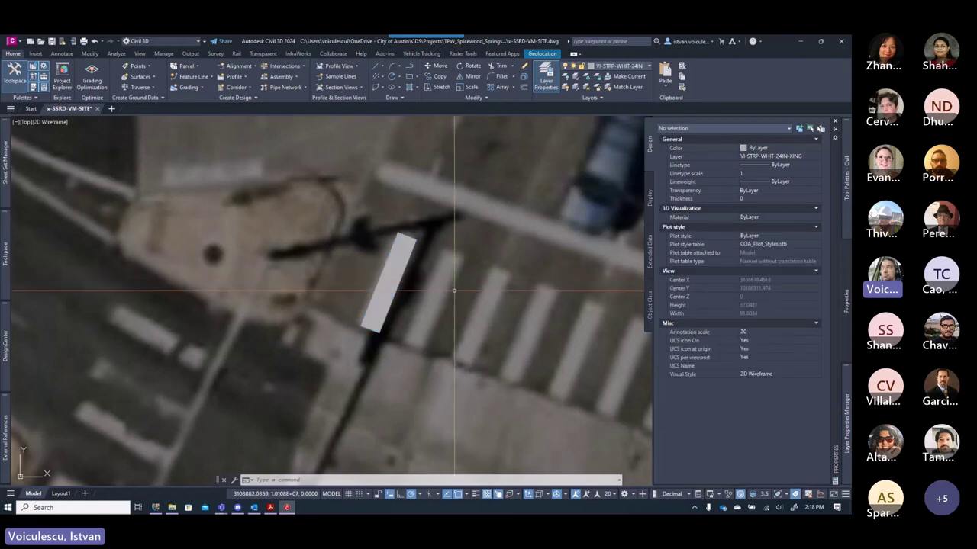
{"action": "key", "text": "ctrl+1"}
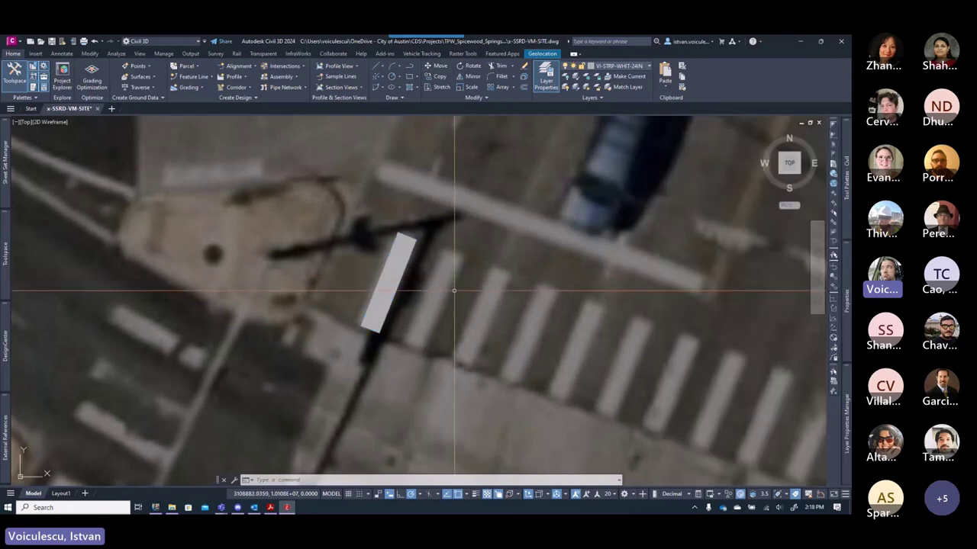
- Copy the width-2 bar from its corner onto the next three crosswalk stripes
{"action": "left_click", "coordinate": [393, 298]}
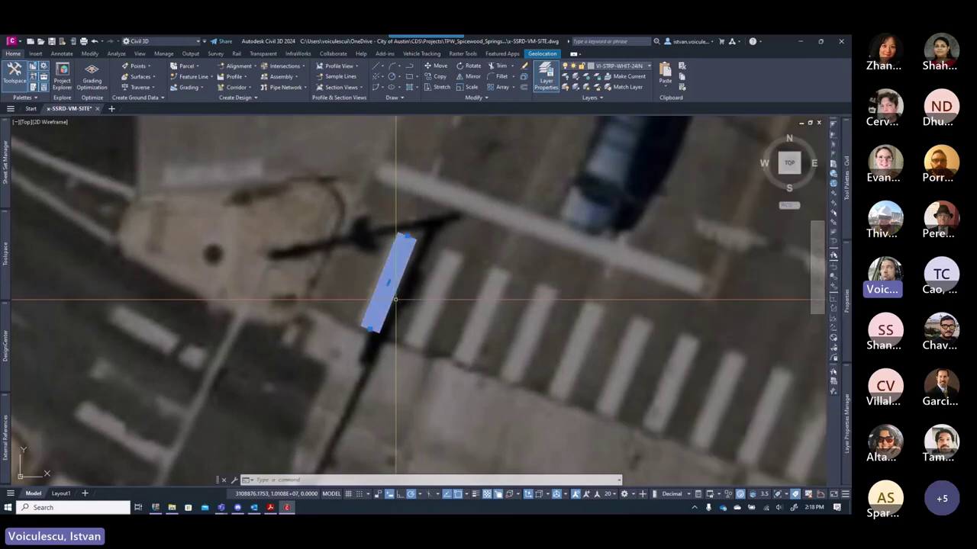
{"action": "type", "text": "co"}
{"action": "key", "text": "Return"}
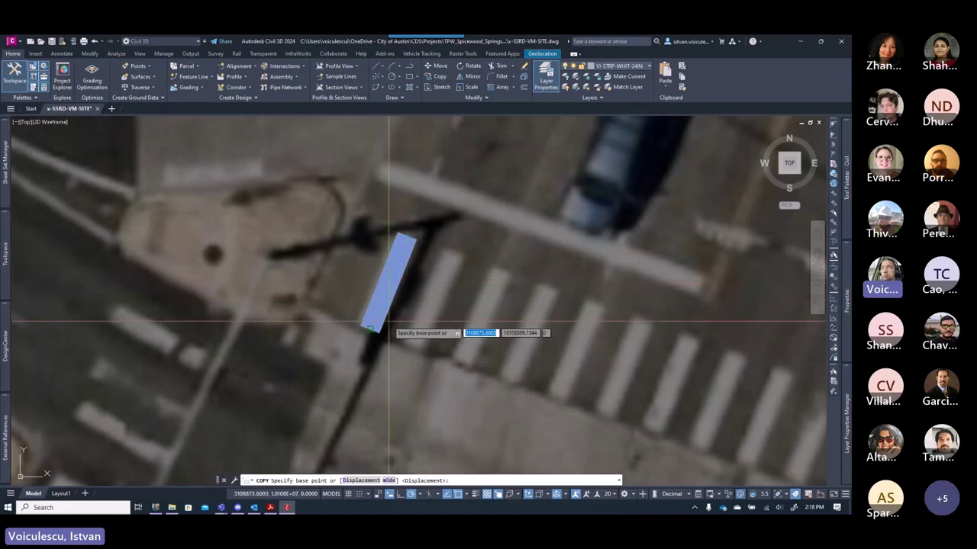
{"action": "left_click", "coordinate": [370, 329]}
{"action": "left_click", "coordinate": [414, 351]}
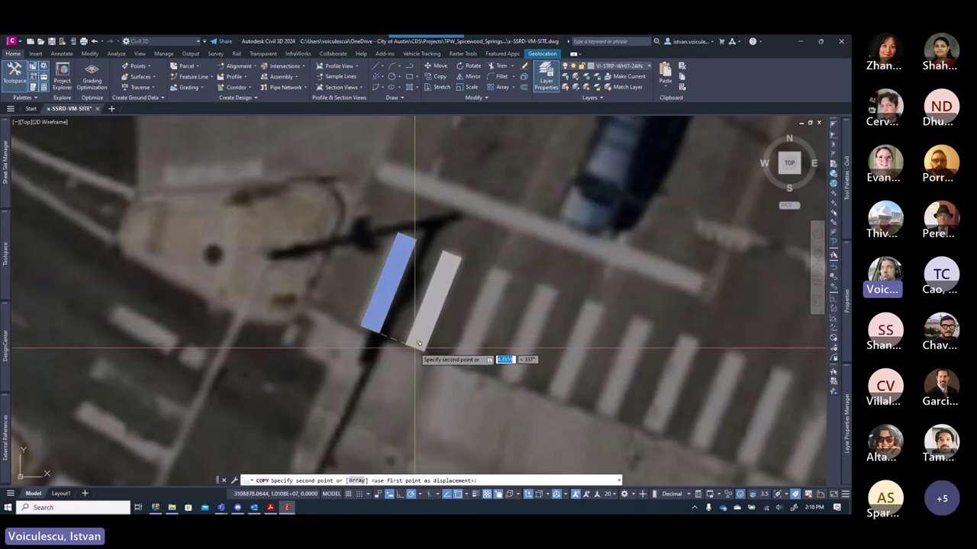
{"action": "left_click", "coordinate": [459, 367]}
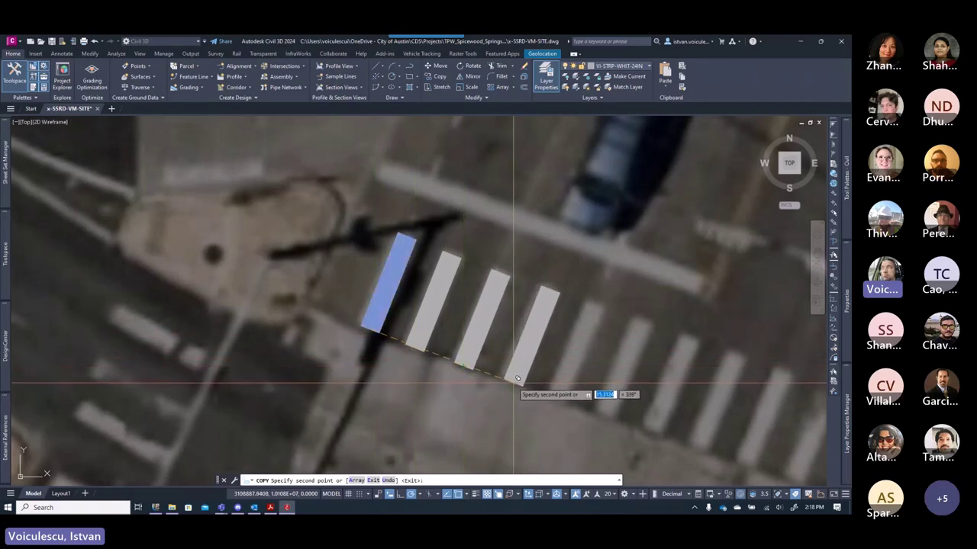
{"action": "left_click", "coordinate": [513, 382]}
{"action": "key", "text": "Return"}
{"action": "scroll", "coordinate": [488, 389], "scroll_direction": "down", "scroll_amount": 7}
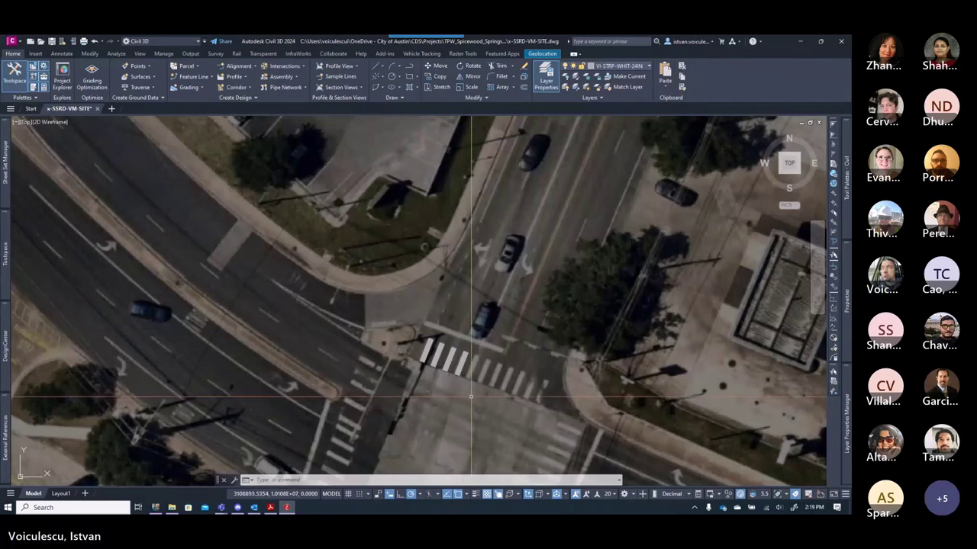
{"action": "scroll", "coordinate": [459, 395], "scroll_direction": "up", "scroll_amount": 4}
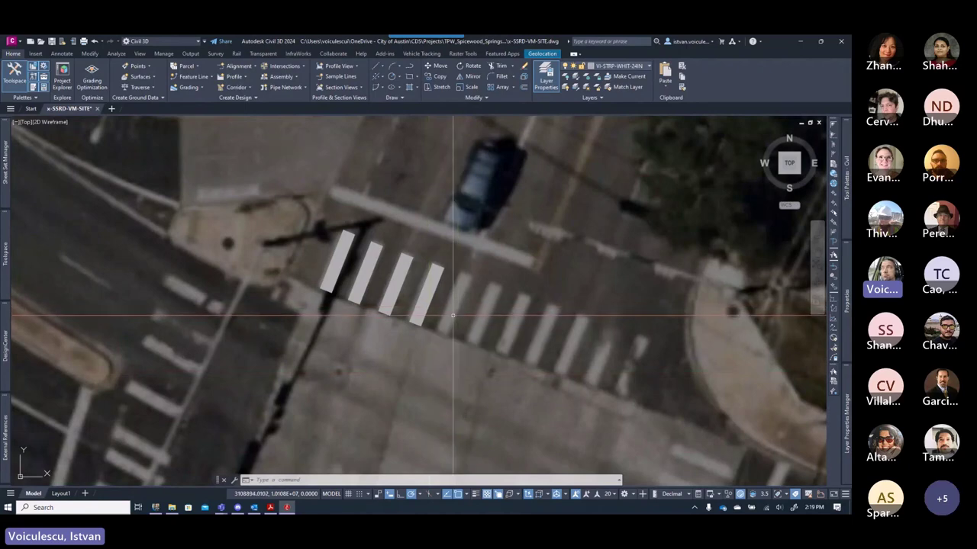
- Trace a thin polyline along the fifth crosswalk stripe and pick one thin stripe line
{"action": "type", "text": "pl"}
{"action": "key", "text": "Return"}
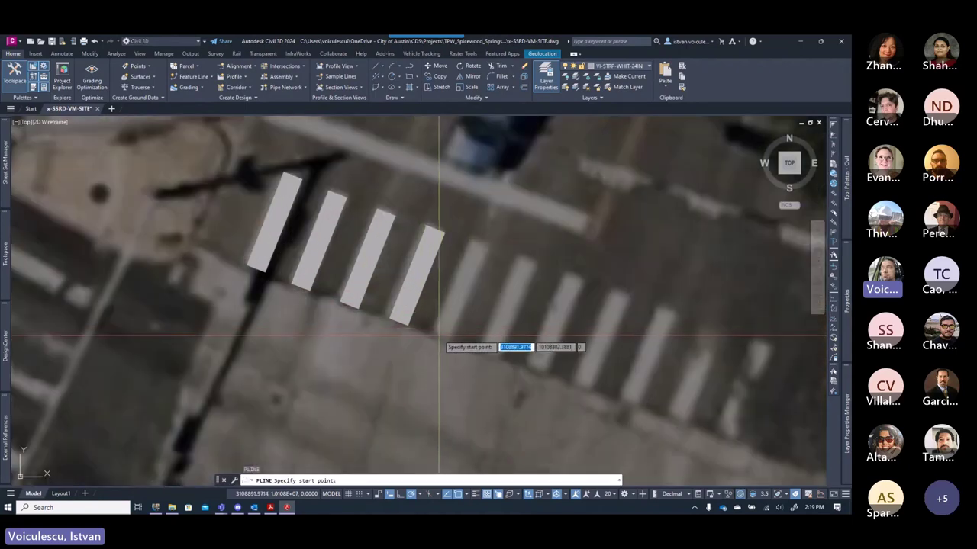
{"action": "scroll", "coordinate": [447, 336], "scroll_direction": "up", "scroll_amount": 2}
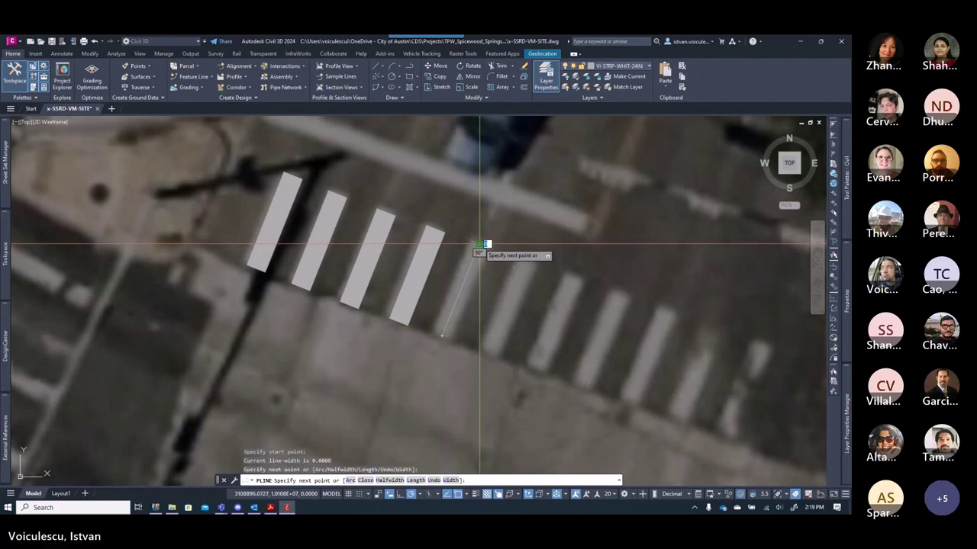
{"action": "left_click", "coordinate": [489, 351]}
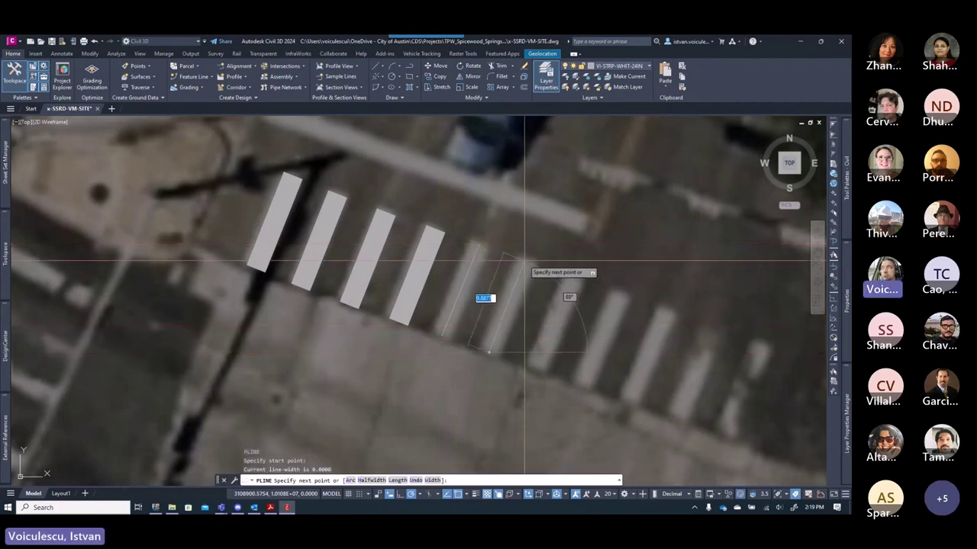
{"action": "key", "text": "Escape"}
{"action": "scroll", "coordinate": [494, 289], "scroll_direction": "down", "scroll_amount": 1}
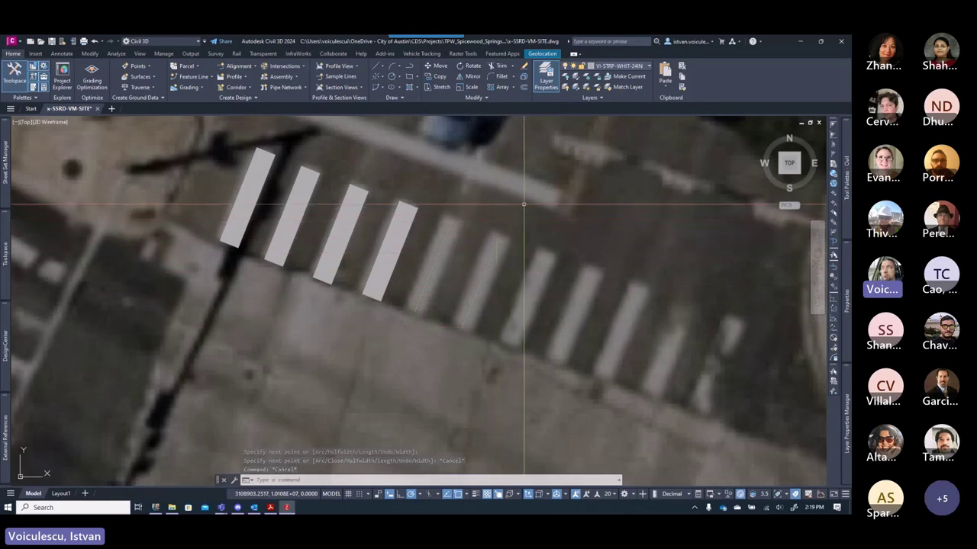
{"action": "left_click", "coordinate": [488, 264]}
- Select all similar polylines and set their global width to 2
{"action": "right_click", "coordinate": [488, 264]}
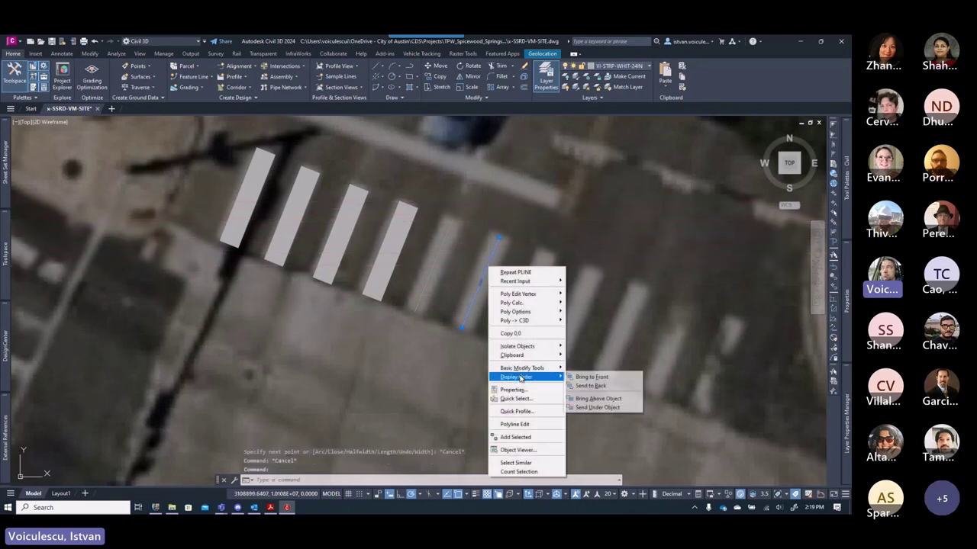
{"action": "left_click", "coordinate": [516, 464]}
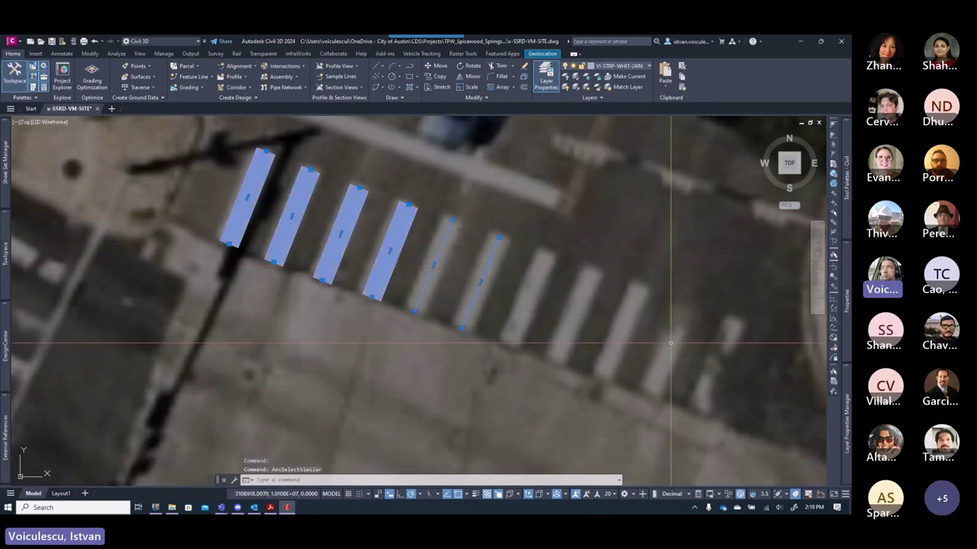
{"action": "mouse_move", "coordinate": [847, 331]}
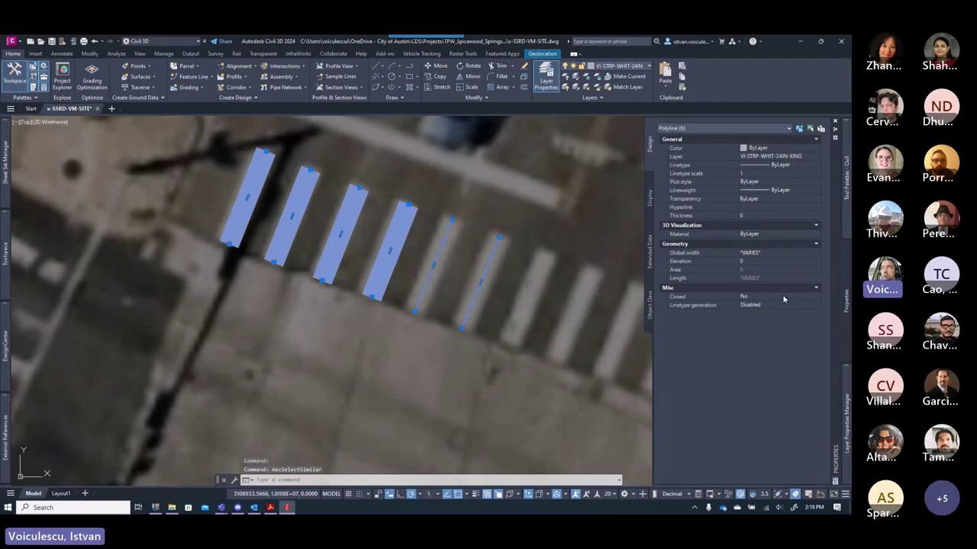
{"action": "left_click", "coordinate": [761, 253]}
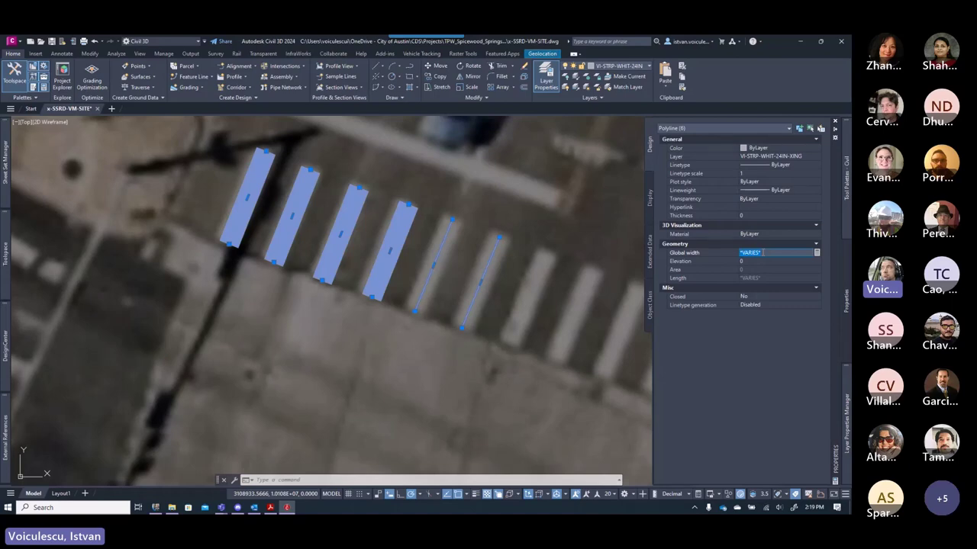
{"action": "type", "text": "2"}
{"action": "key", "text": "Tab"}
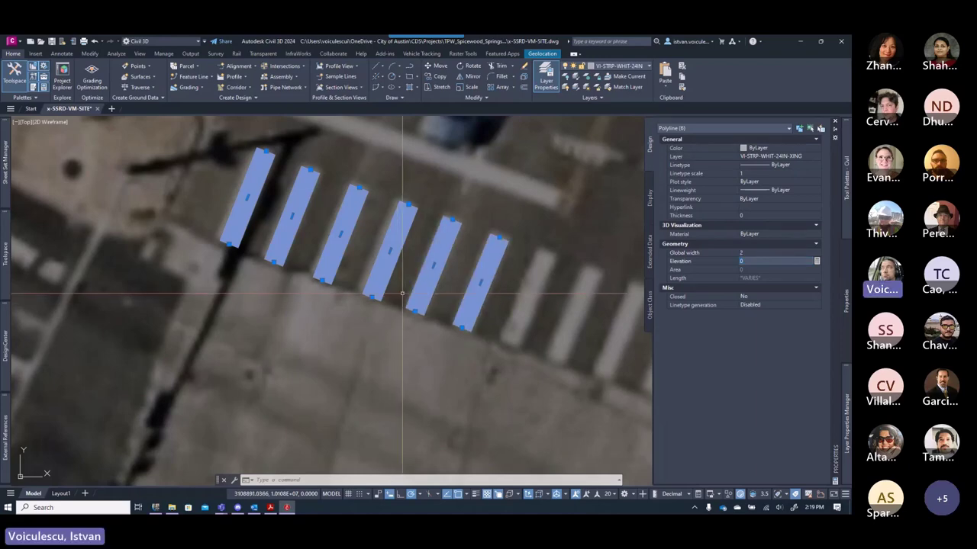
- Clear the selection, close Properties, and pan toward the remaining crosswalk stripes
{"action": "key", "text": "Escape"}
{"action": "key", "text": "ctrl+1"}
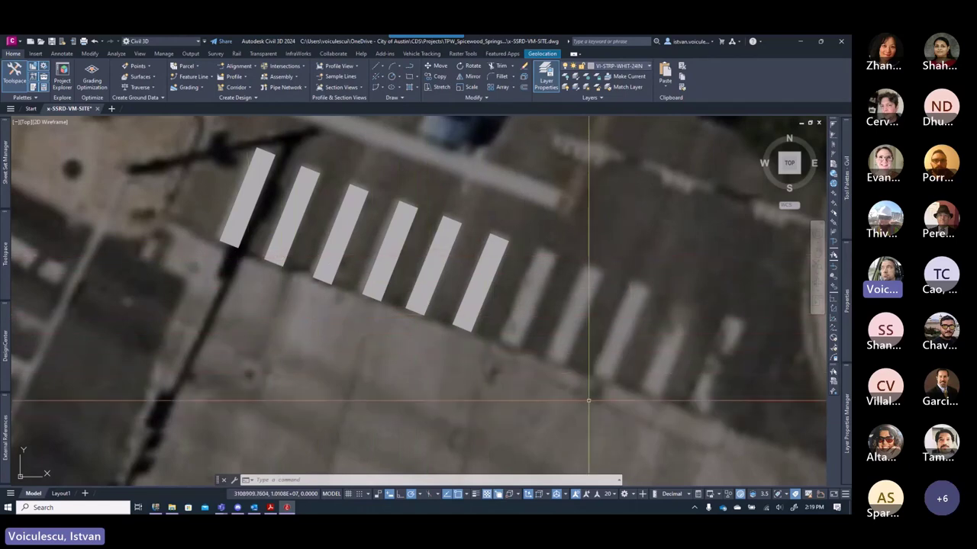
{"action": "key", "text": "Escape"}
{"action": "key", "text": "Escape"}
{"action": "key", "text": "Escape"}
{"action": "middle_click_drag", "start_coordinate": [534, 359], "coordinate": [435, 332]}
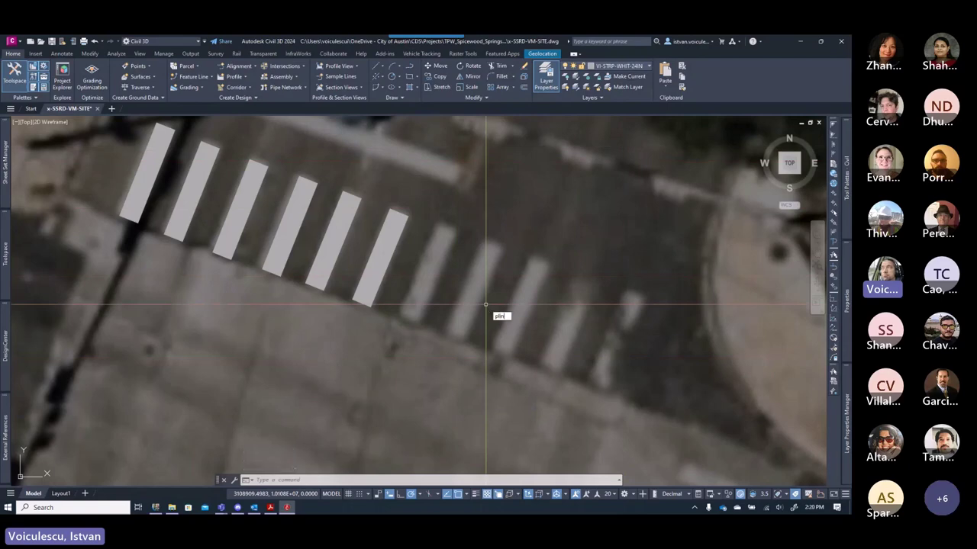
- Set the default polyline width to 2
{"action": "type", "text": "id"}
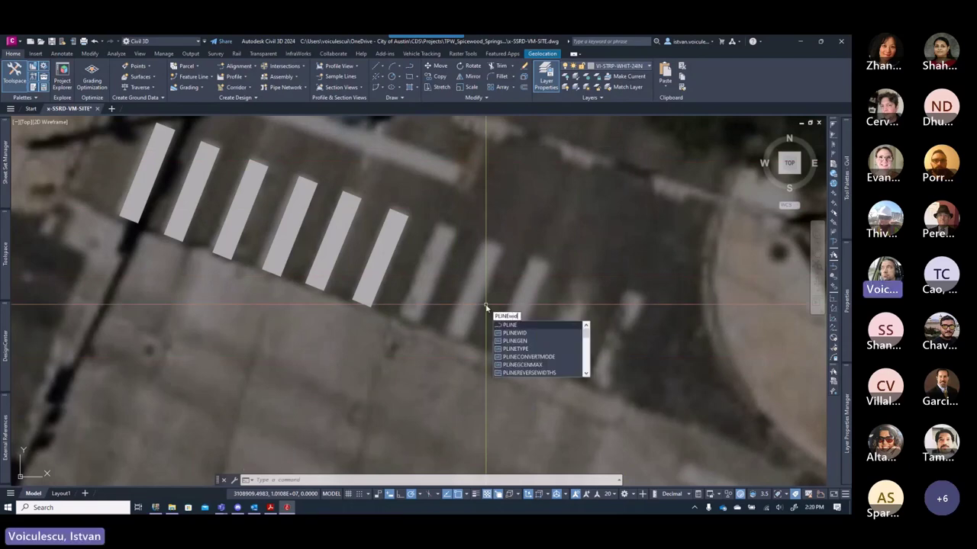
{"action": "key", "text": "Return"}
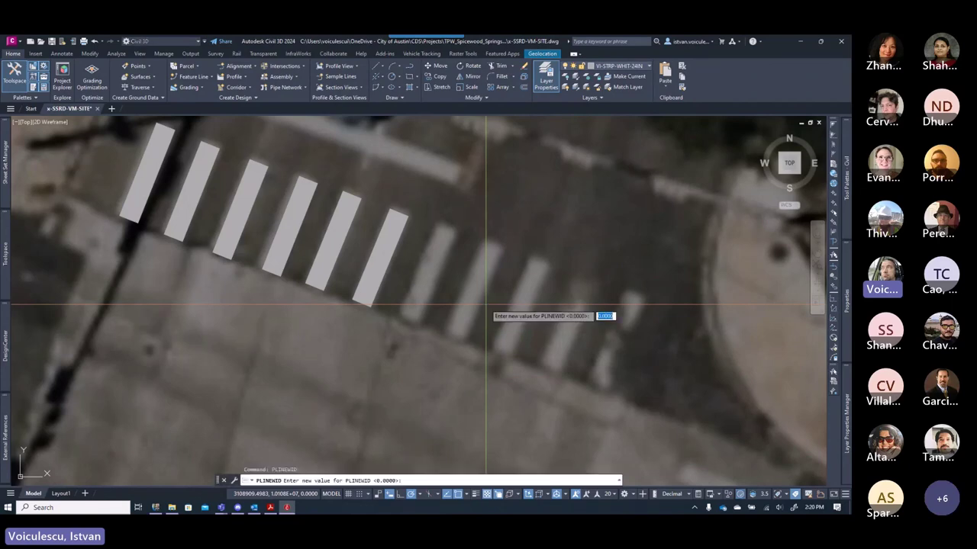
{"action": "type", "text": "2"}
{"action": "key", "text": "Return"}
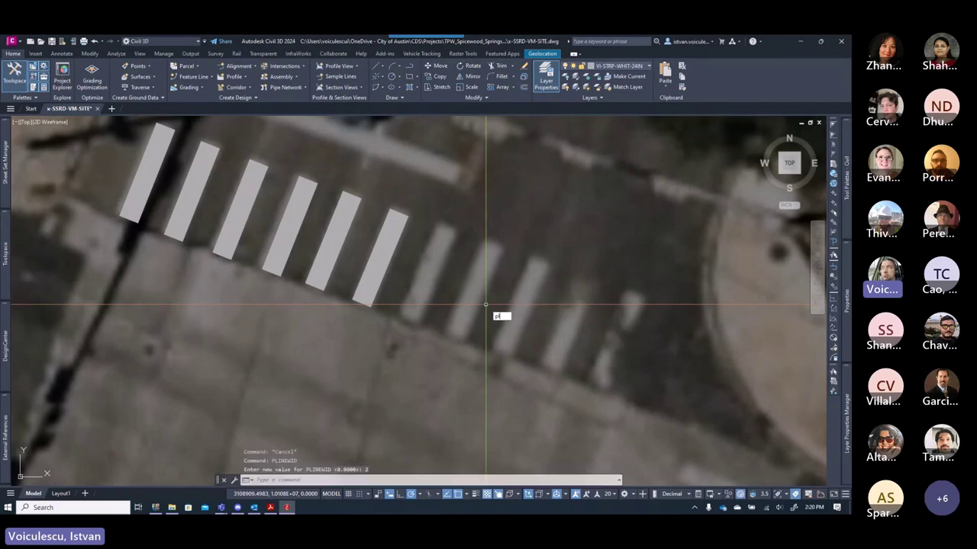
- Draw width-2 polyline bars over the seventh and eighth crosswalk stripes
{"action": "type", "text": "pl"}
{"action": "key", "text": "Return"}
{"action": "left_click", "coordinate": [409, 322]}
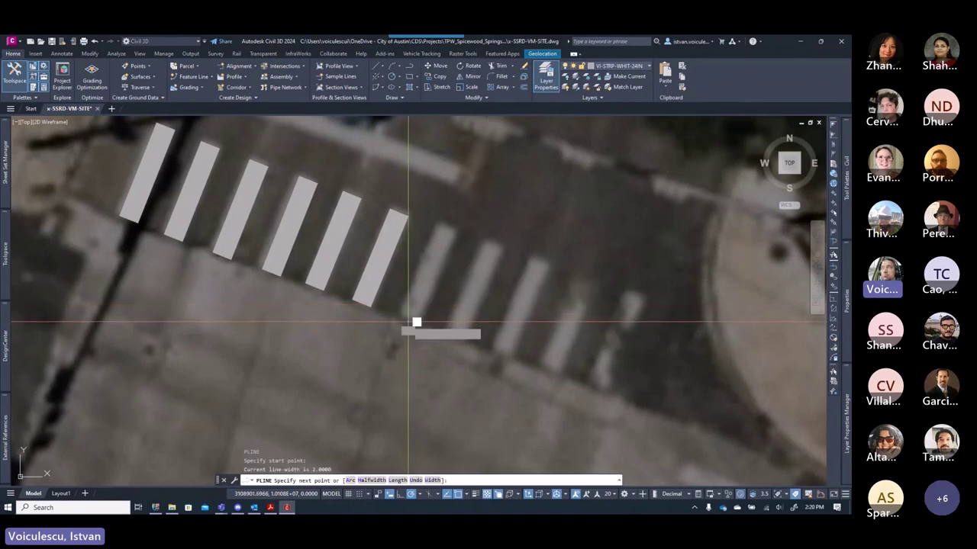
{"action": "left_click", "coordinate": [446, 228]}
{"action": "key", "text": "Return"}
{"action": "key", "text": "Return"}
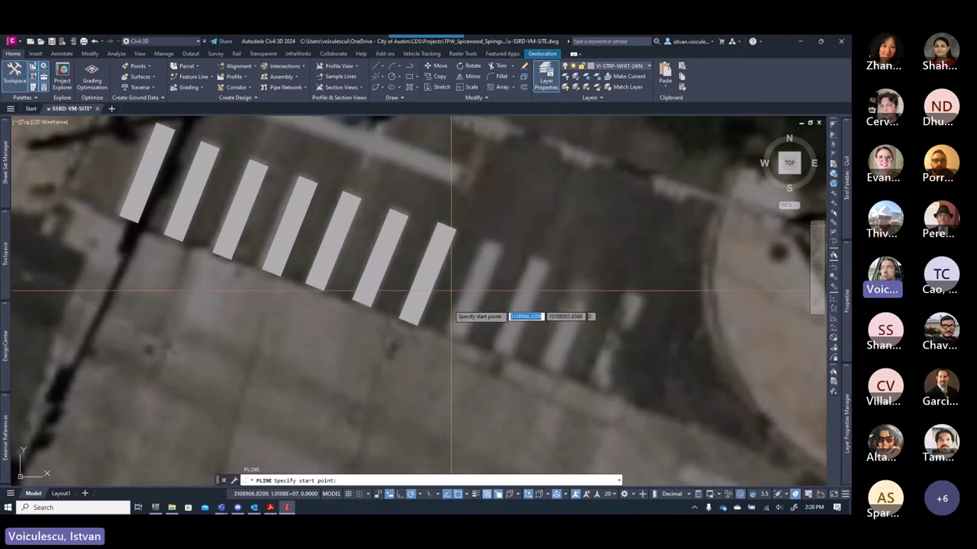
{"action": "left_click", "coordinate": [454, 335]}
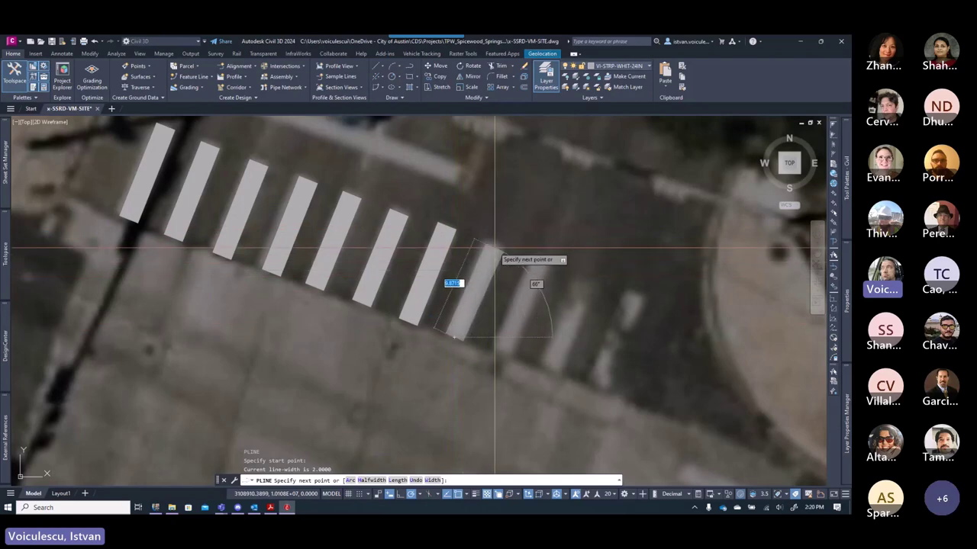
{"action": "left_click", "coordinate": [496, 249]}
{"action": "key", "text": "Return"}
{"action": "key", "text": "Return"}
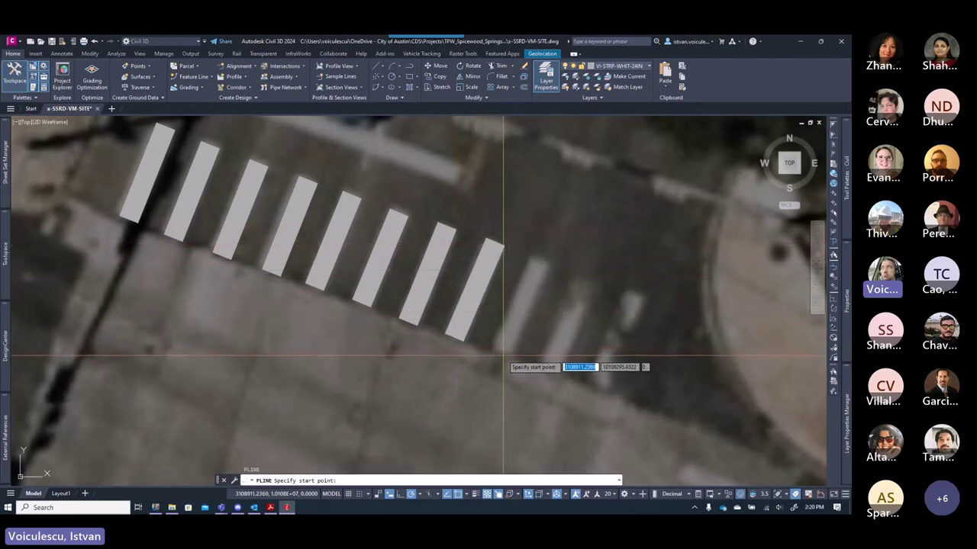
- Draw three more width-2 bars, finishing at the last crosswalk stripe
{"action": "left_click", "coordinate": [502, 356]}
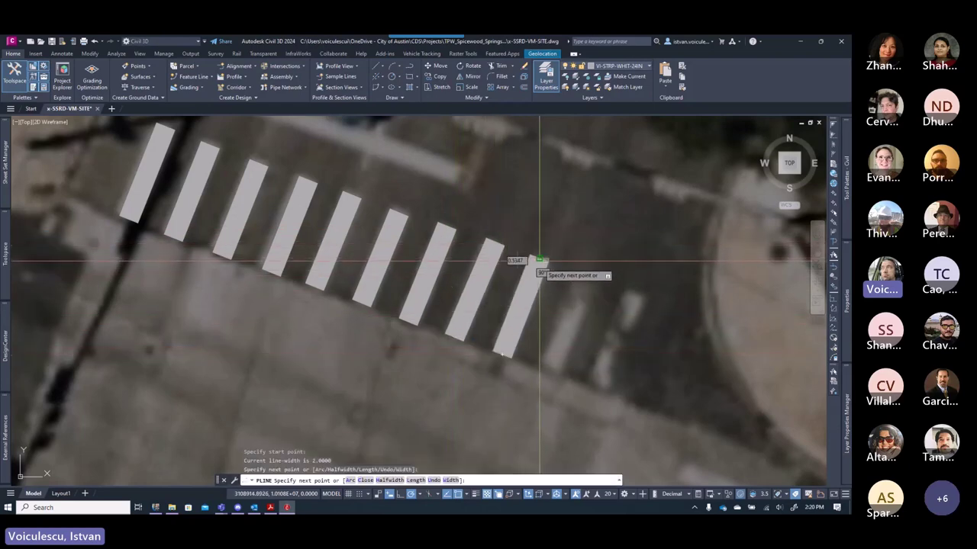
{"action": "left_click", "coordinate": [540, 260]}
{"action": "key", "text": "Return"}
{"action": "key", "text": "Return"}
{"action": "left_click", "coordinate": [548, 372]}
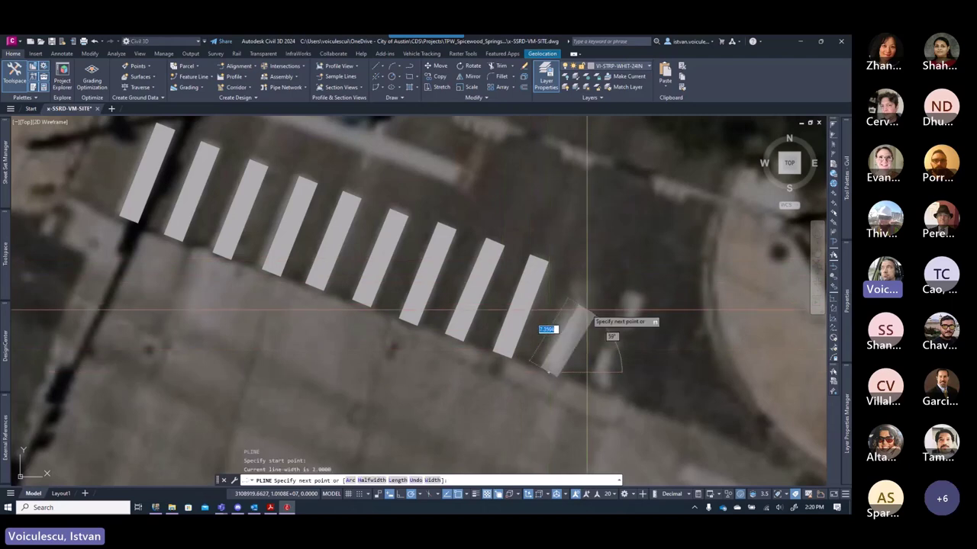
{"action": "left_click", "coordinate": [586, 277]}
{"action": "key", "text": "Return"}
{"action": "key", "text": "Return"}
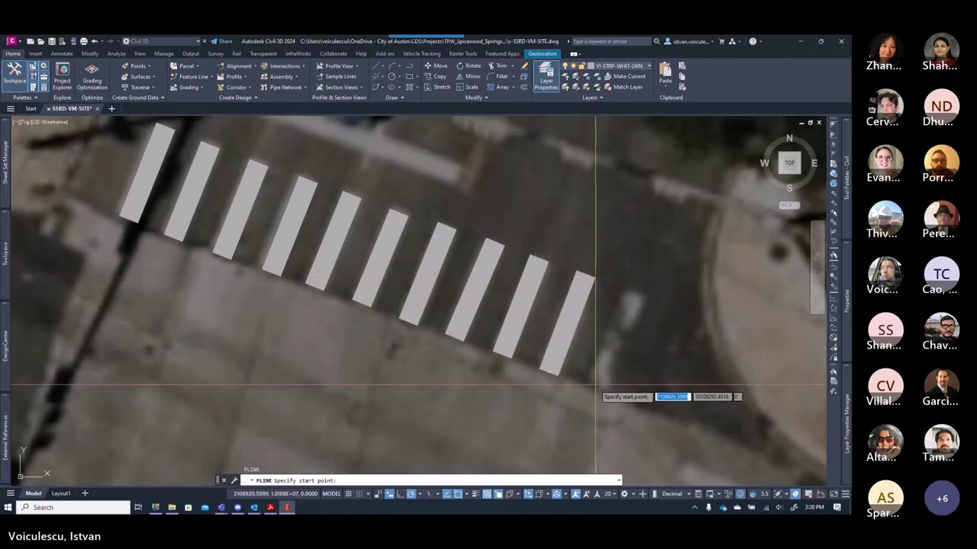
{"action": "left_click", "coordinate": [598, 387]}
{"action": "left_click", "coordinate": [636, 294]}
{"action": "key", "text": "Escape"}
{"action": "key", "text": "Escape"}
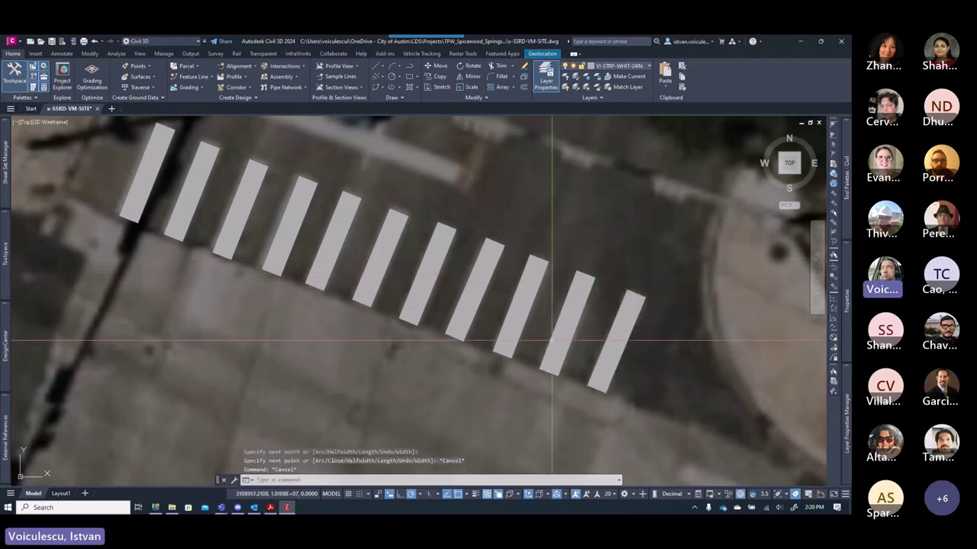
{"action": "scroll", "coordinate": [552, 340], "scroll_direction": "down", "scroll_amount": 2}
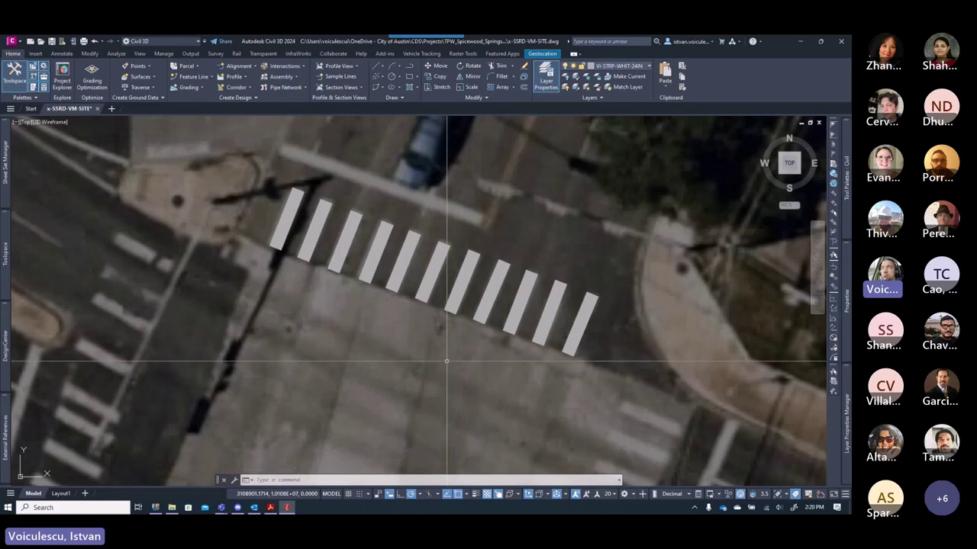
- Reset PLINEWID to 0 and save the drawing
{"action": "type", "text": "plinewid"}
{"action": "key", "text": "Return"}
{"action": "type", "text": "0"}
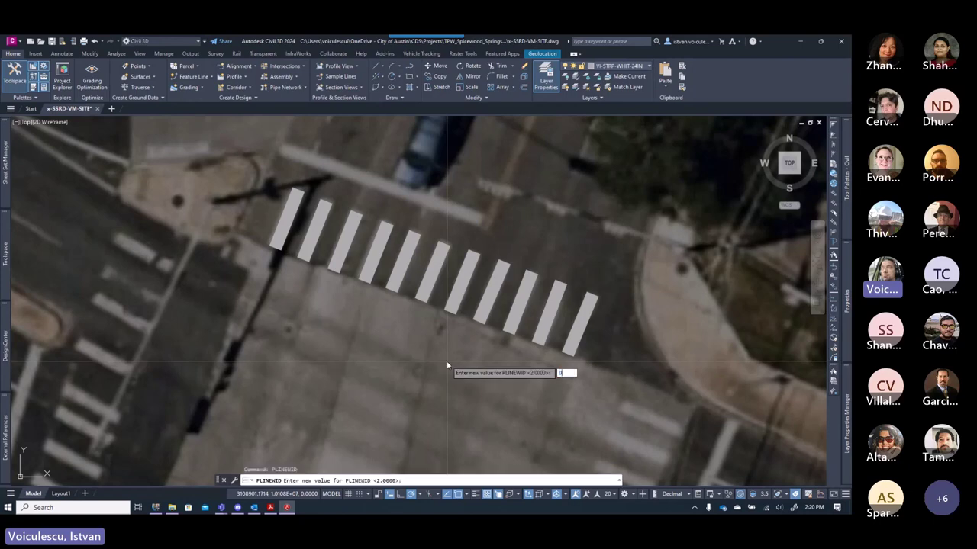
{"action": "key", "text": "Return"}
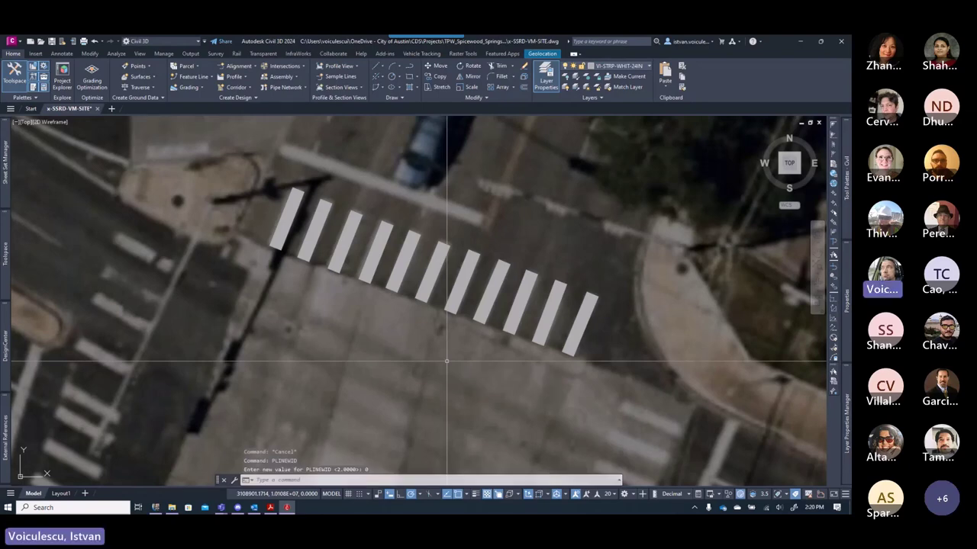
{"action": "key", "text": "ctrl+s"}
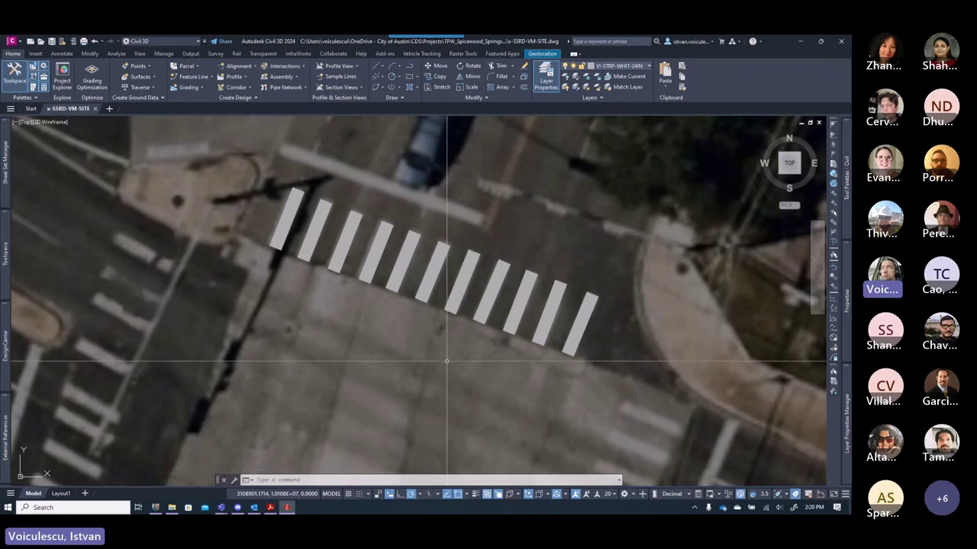
- Window-select the eleven crosswalk bars to check them, then deselect
{"action": "left_click", "coordinate": [618, 186]}
{"action": "left_click", "coordinate": [229, 381]}
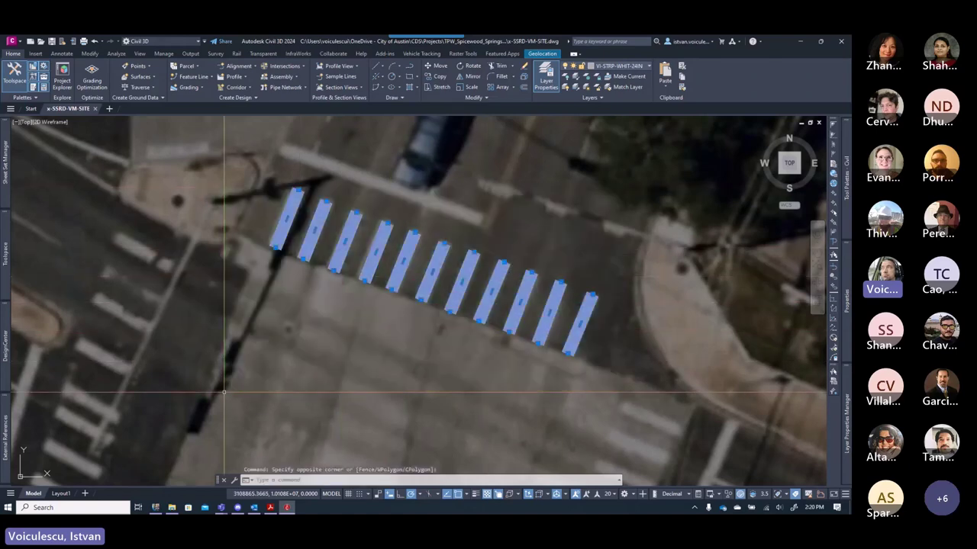
{"action": "key", "text": "Escape"}
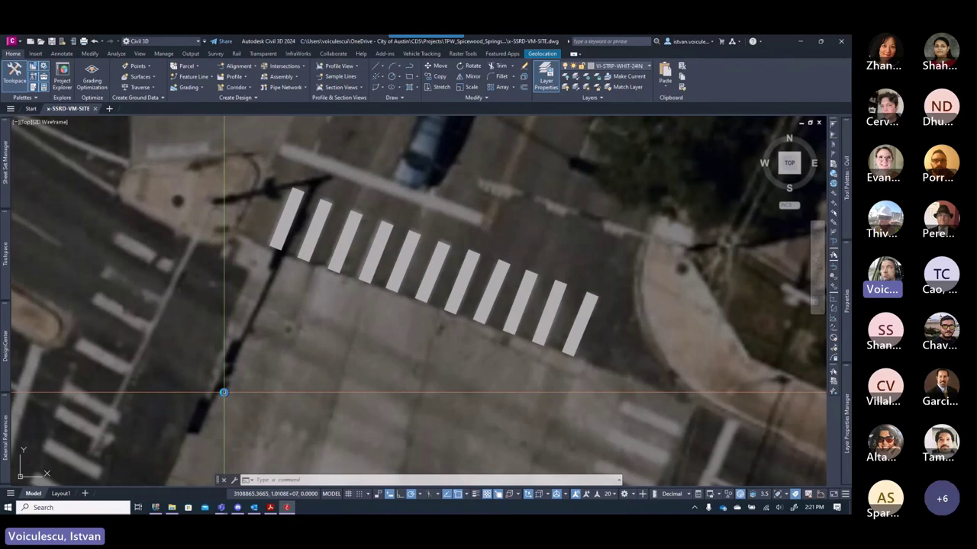
- Switch the Tool Palettes to the City of Austin GIS tool set
{"action": "mouse_move", "coordinate": [843, 210]}
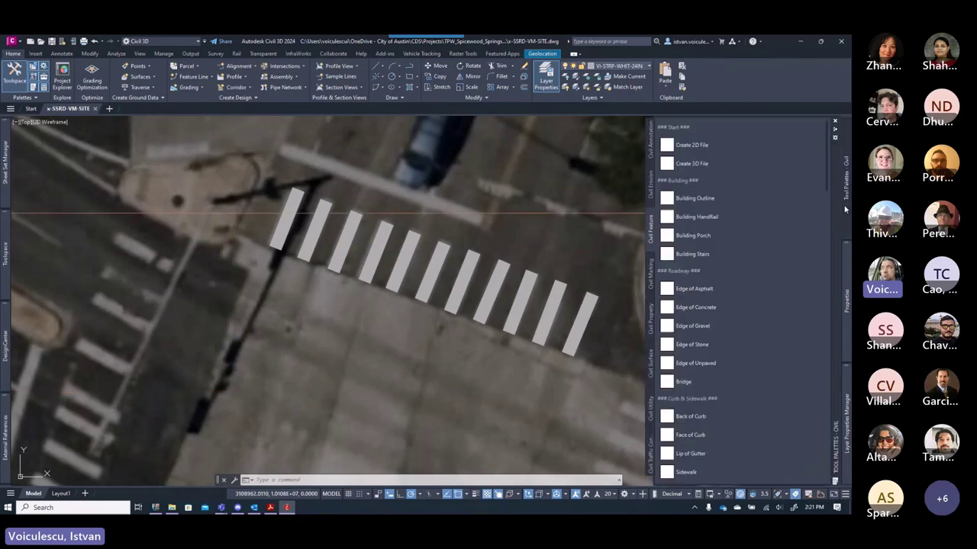
{"action": "right_click", "coordinate": [833, 258]}
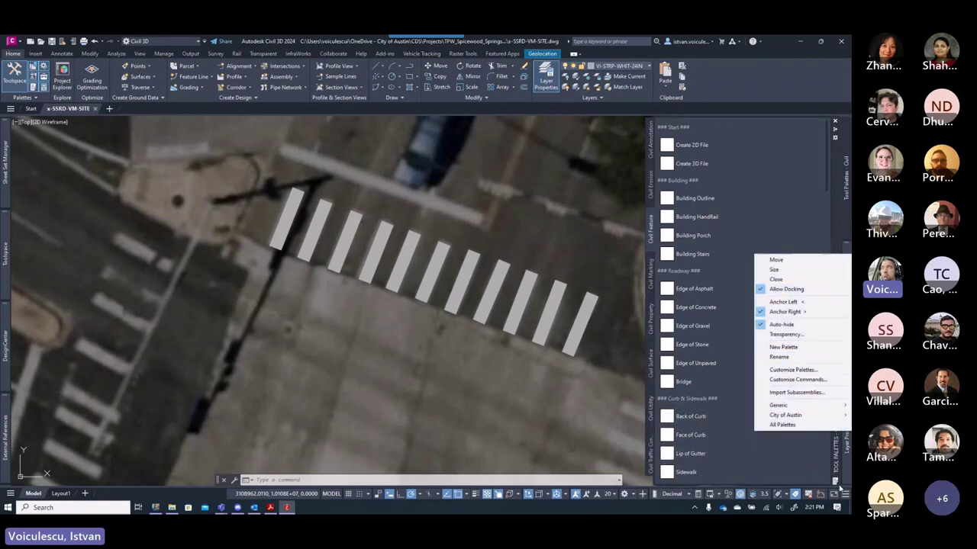
{"action": "left_click", "coordinate": [835, 476]}
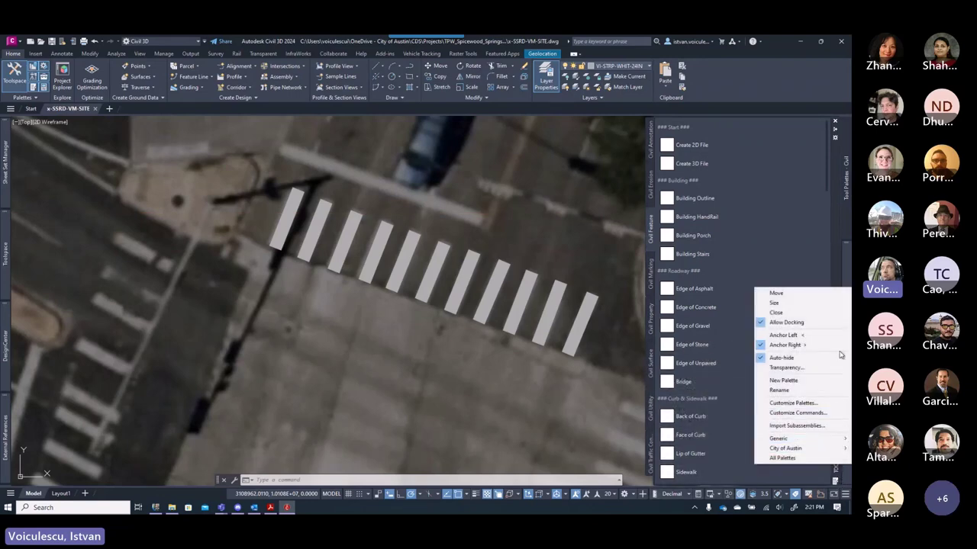
{"action": "left_click", "coordinate": [836, 483]}
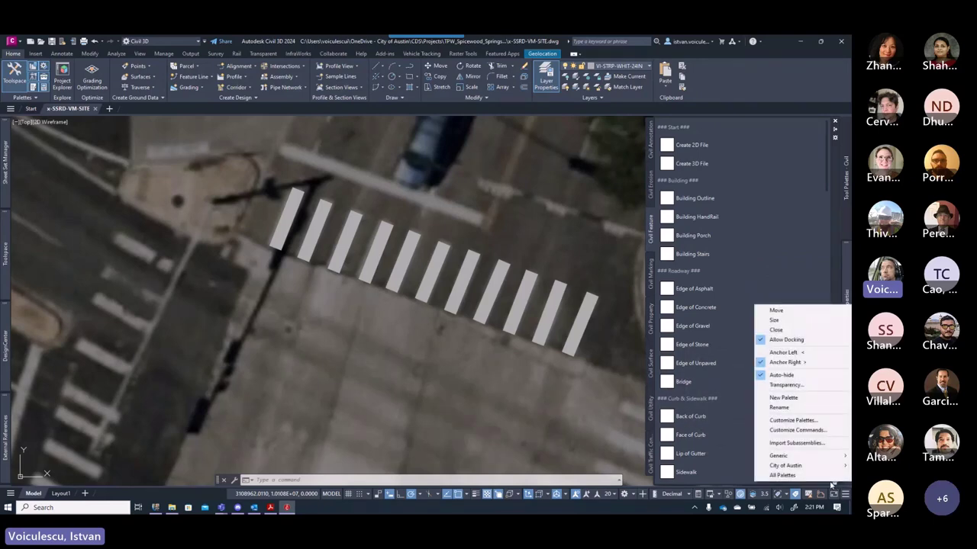
{"action": "mouse_move", "coordinate": [810, 468]}
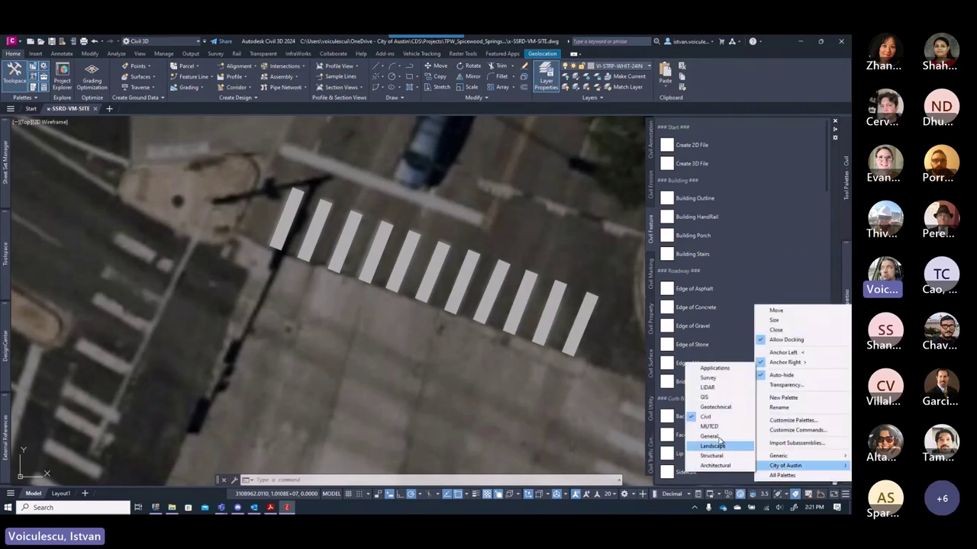
{"action": "left_click", "coordinate": [715, 397]}
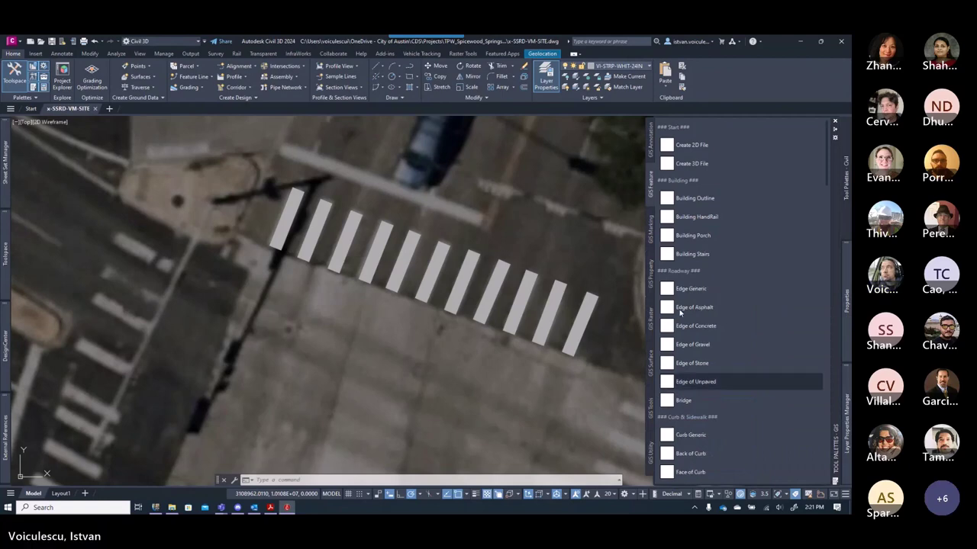
- Start the Crosswalk (P) tool from the GIS Parking palette's 24" Linework section
{"action": "left_click", "coordinate": [650, 229]}
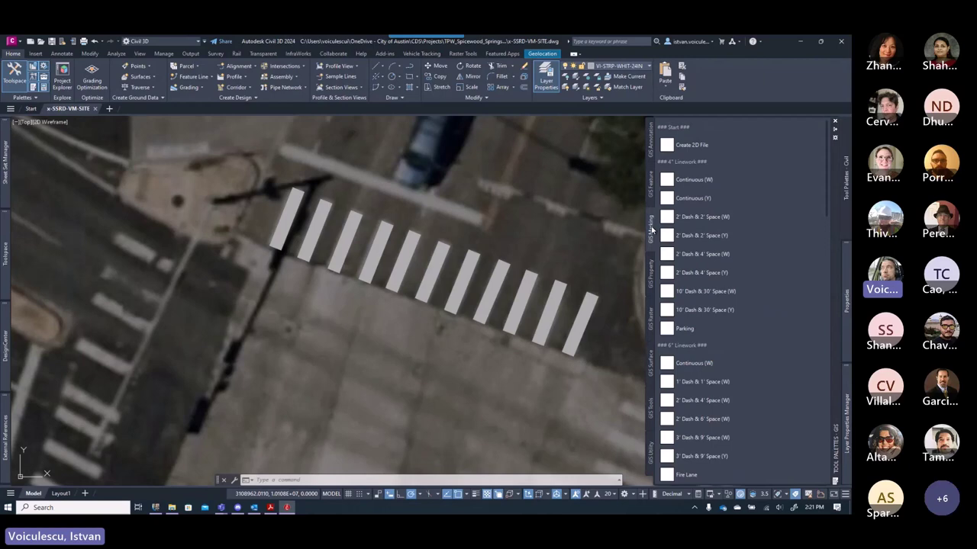
{"action": "scroll", "coordinate": [723, 304], "scroll_direction": "down", "scroll_amount": 5}
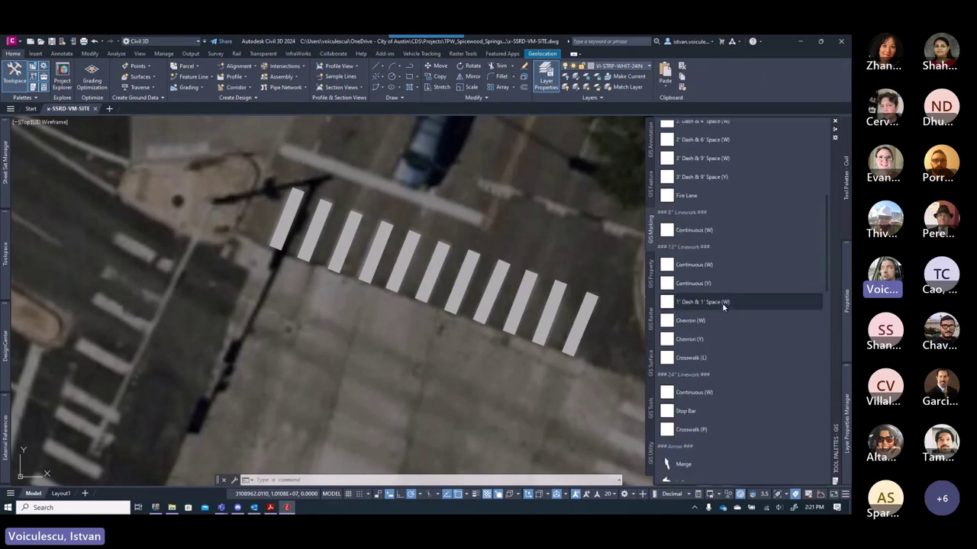
{"action": "scroll", "coordinate": [724, 304], "scroll_direction": "down", "scroll_amount": 2}
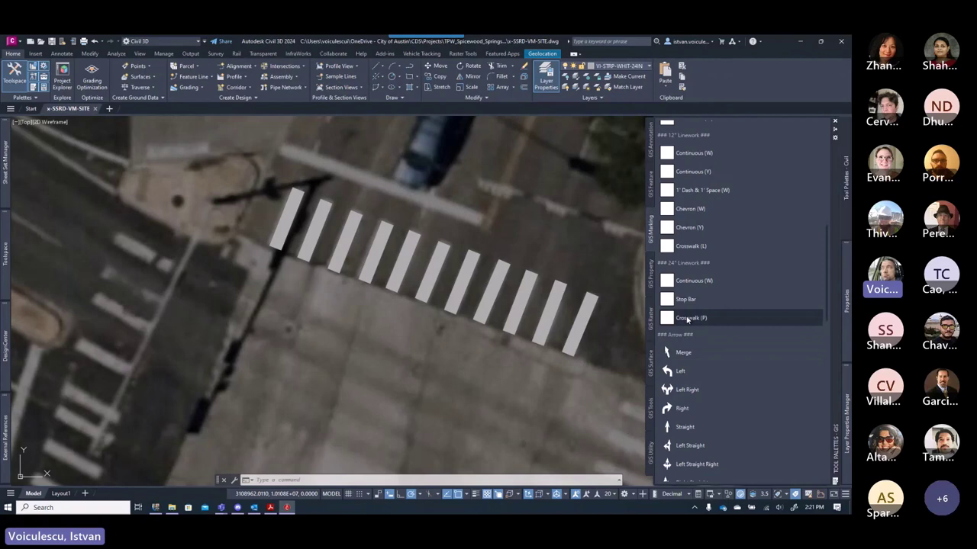
{"action": "left_click", "coordinate": [687, 318]}
- Draw a Crosswalk (P) stripe across the left approach lane, then open Layer Properties
{"action": "scroll", "coordinate": [117, 243], "scroll_direction": "up", "scroll_amount": 5}
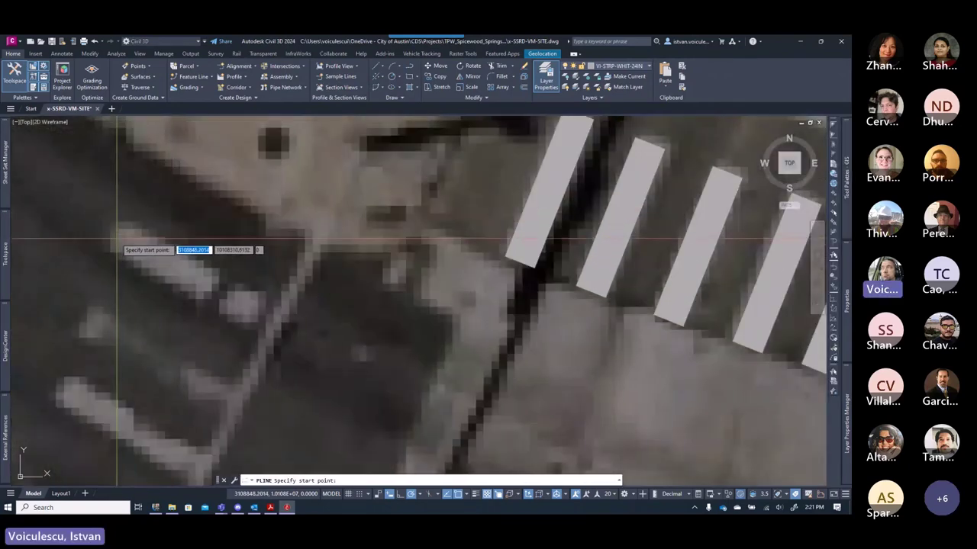
{"action": "left_click", "coordinate": [117, 243]}
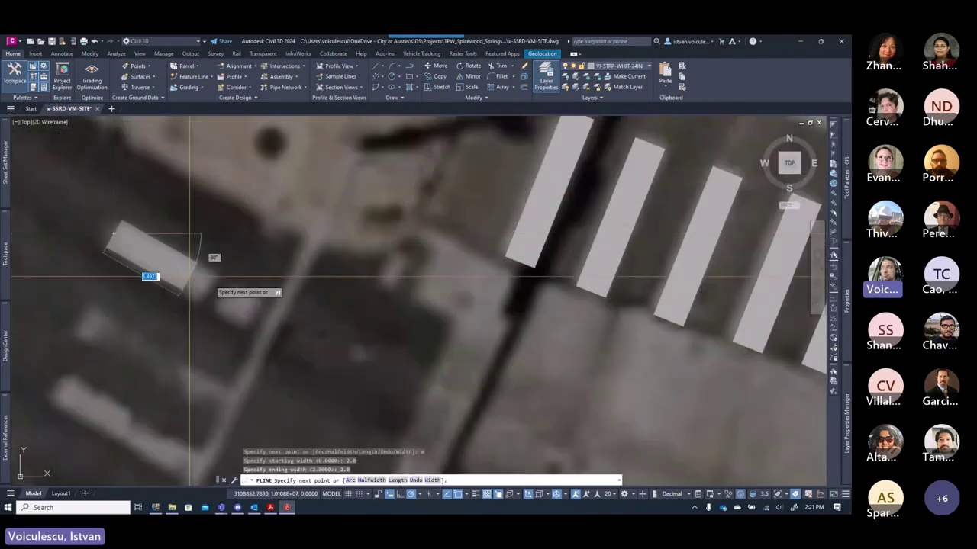
{"action": "left_click", "coordinate": [268, 317]}
{"action": "key", "text": "Escape"}
{"action": "scroll", "coordinate": [304, 334], "scroll_direction": "down", "scroll_amount": 2}
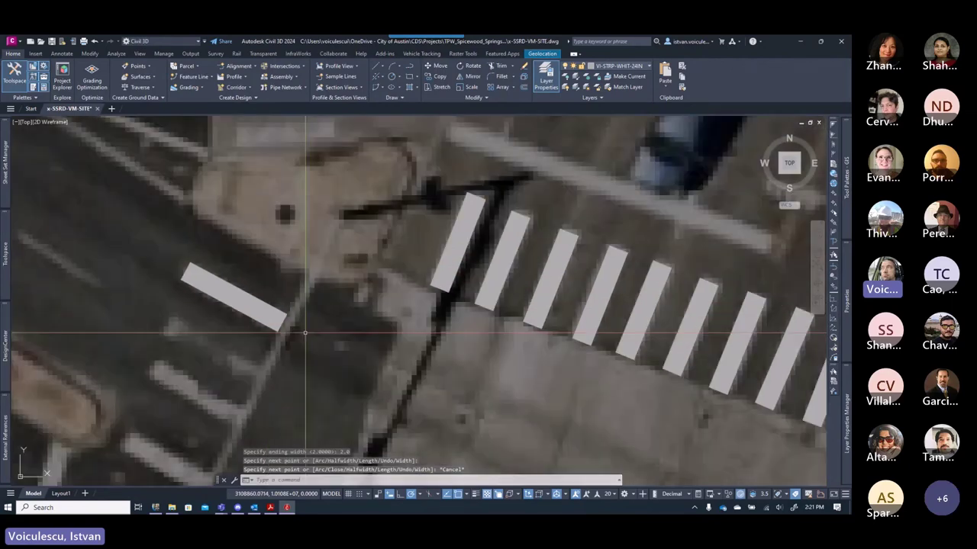
{"action": "scroll", "coordinate": [305, 333], "scroll_direction": "down", "scroll_amount": 3}
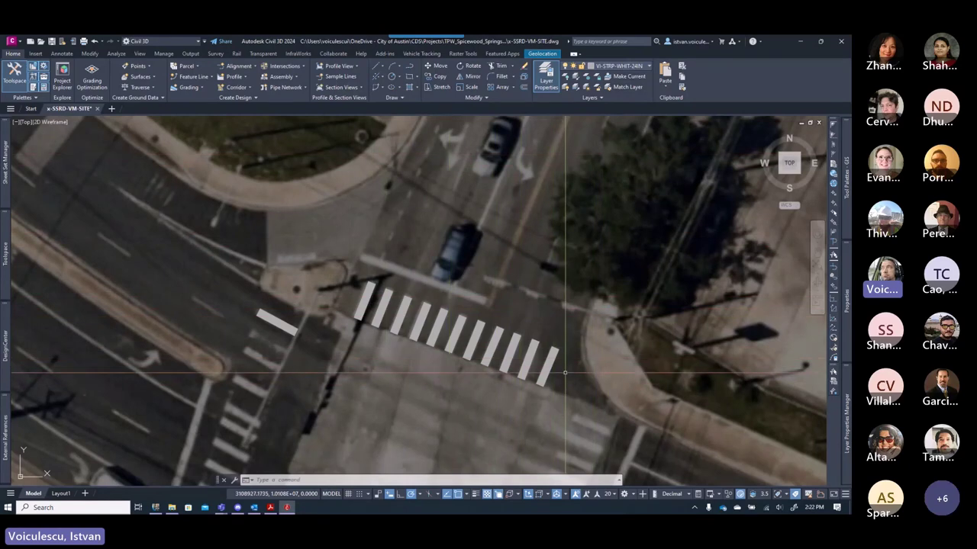
{"action": "key", "text": "Escape"}
{"action": "key", "text": "Escape"}
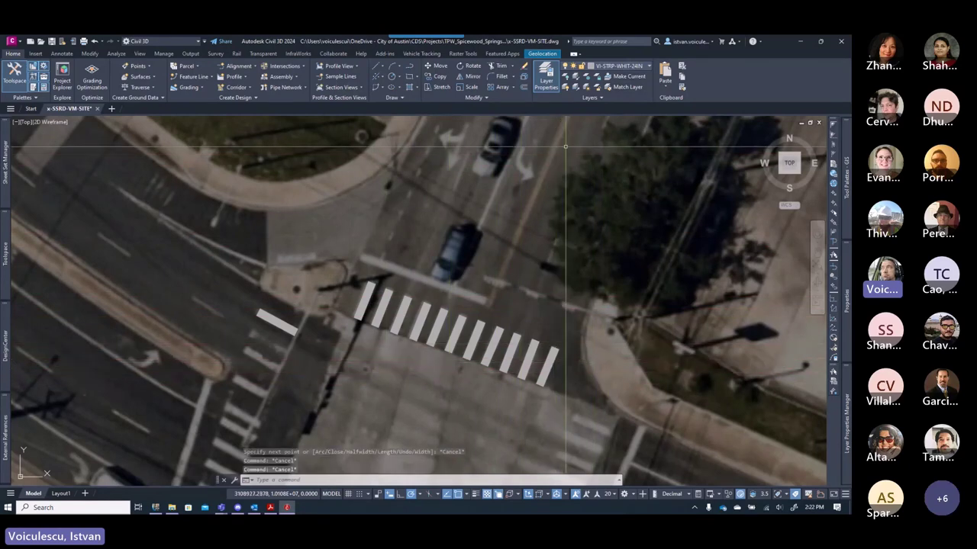
{"action": "left_click", "coordinate": [545, 83]}
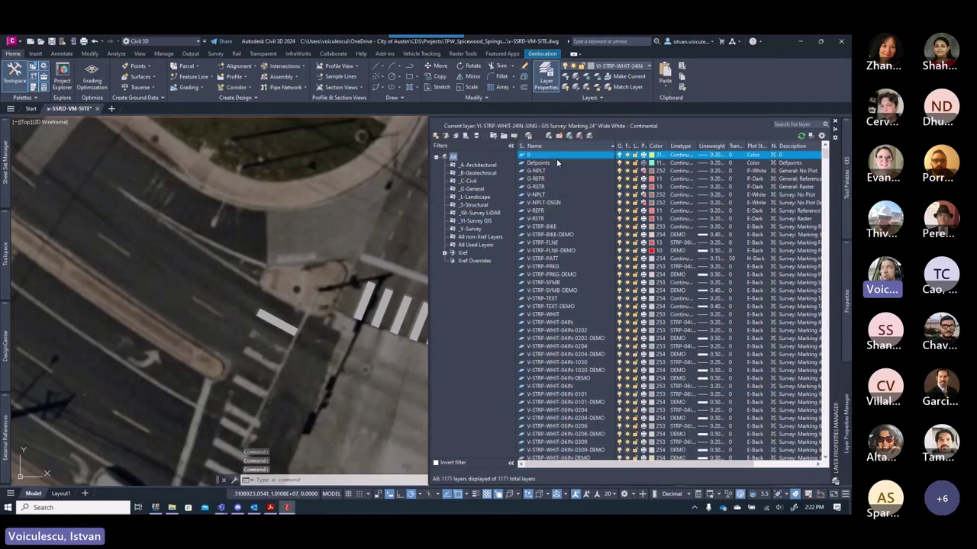
- Make layer 0 current and draw a second parallel Crosswalk (P) stripe on the left approach
{"action": "double_click", "coordinate": [552, 156]}
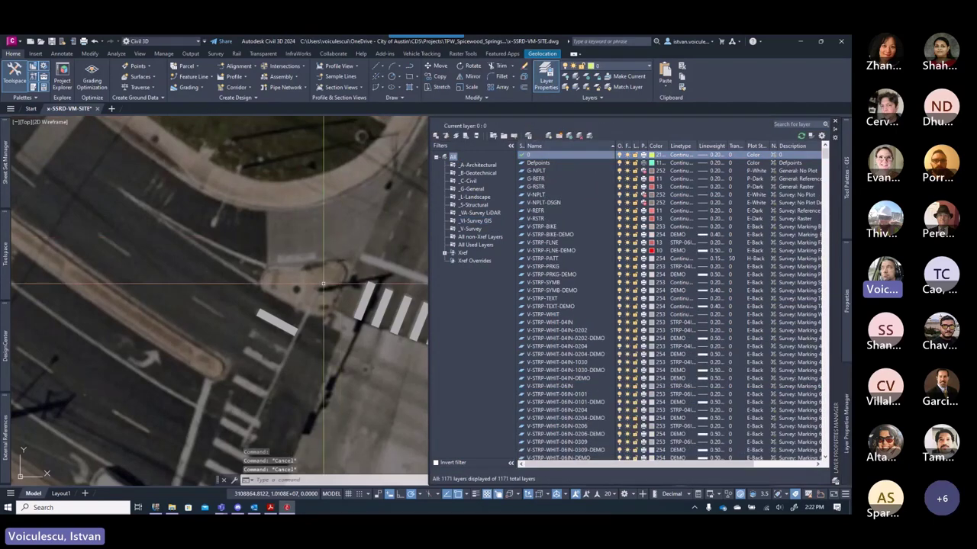
{"action": "mouse_move", "coordinate": [845, 179]}
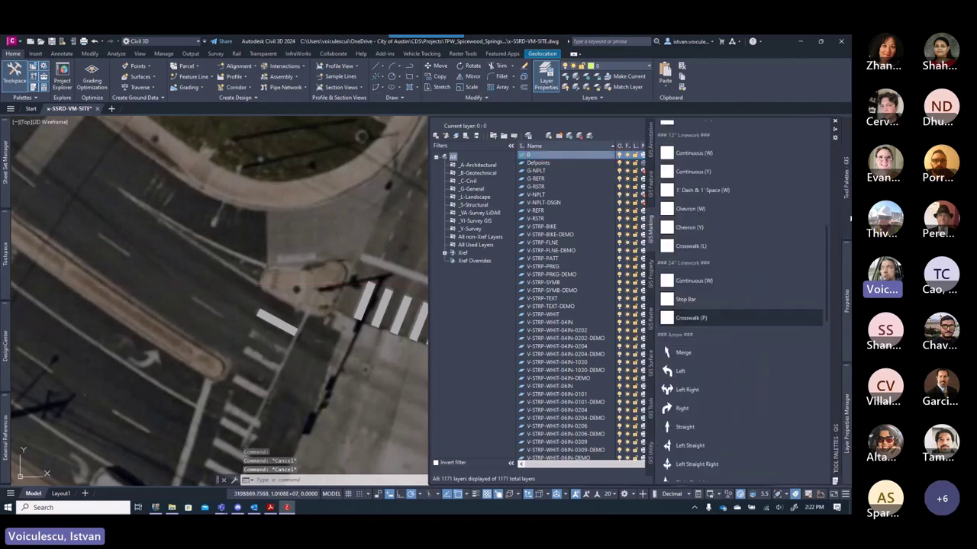
{"action": "left_click", "coordinate": [695, 317]}
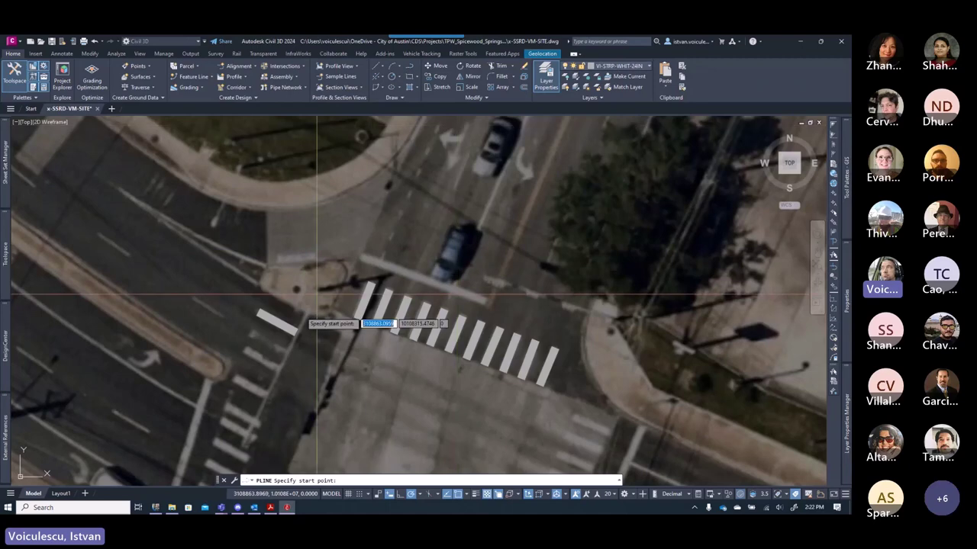
{"action": "scroll", "coordinate": [244, 347], "scroll_direction": "up", "scroll_amount": 3}
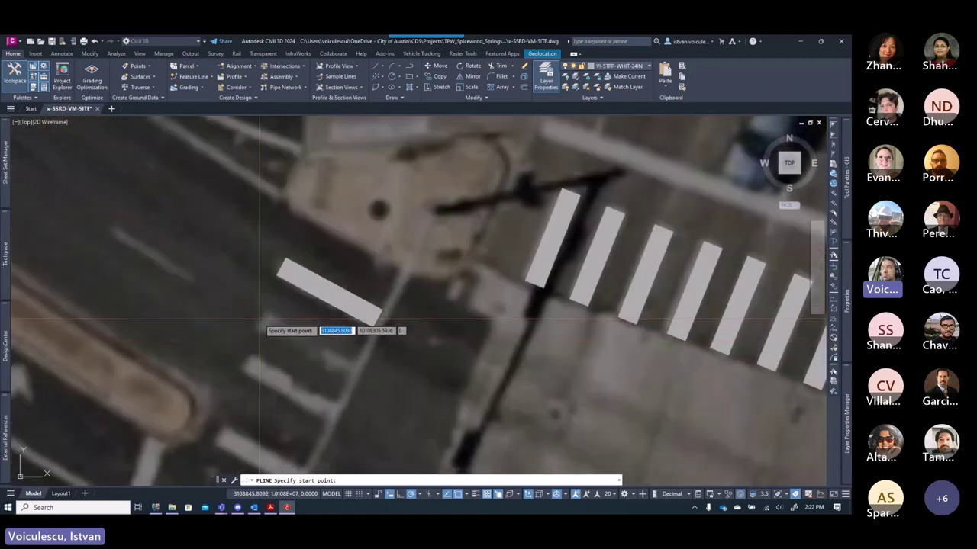
{"action": "left_click", "coordinate": [259, 321]}
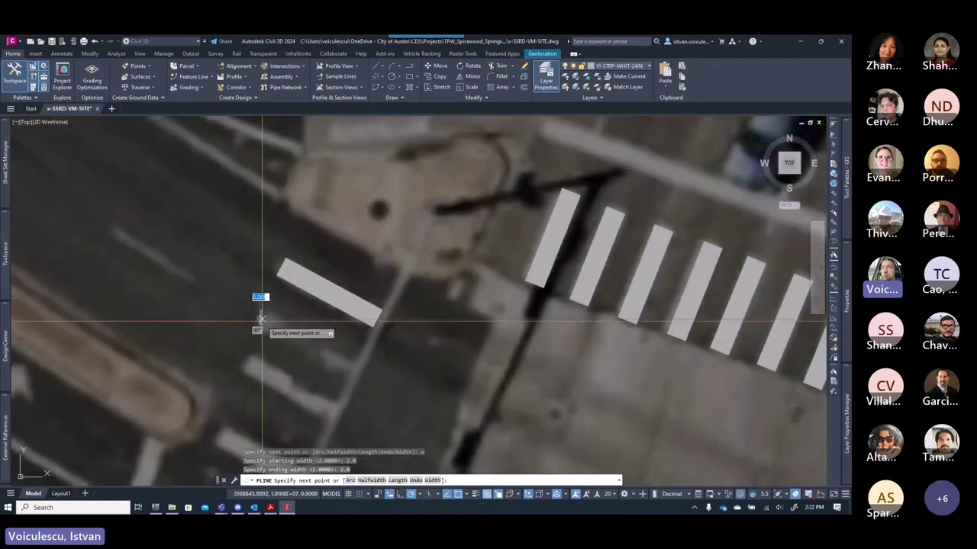
{"action": "left_click", "coordinate": [357, 372]}
{"action": "key", "text": "Escape"}
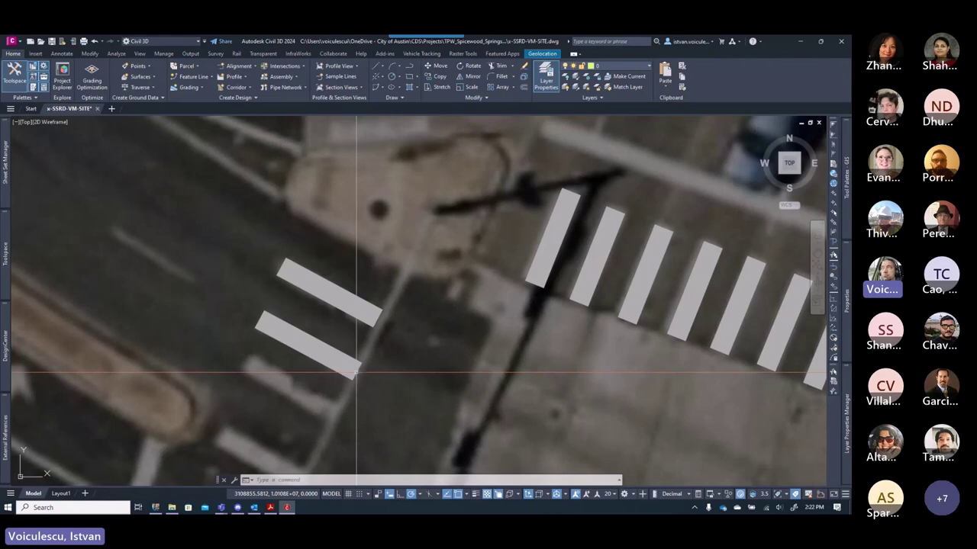
{"action": "scroll", "coordinate": [355, 374], "scroll_direction": "down", "scroll_amount": 4}
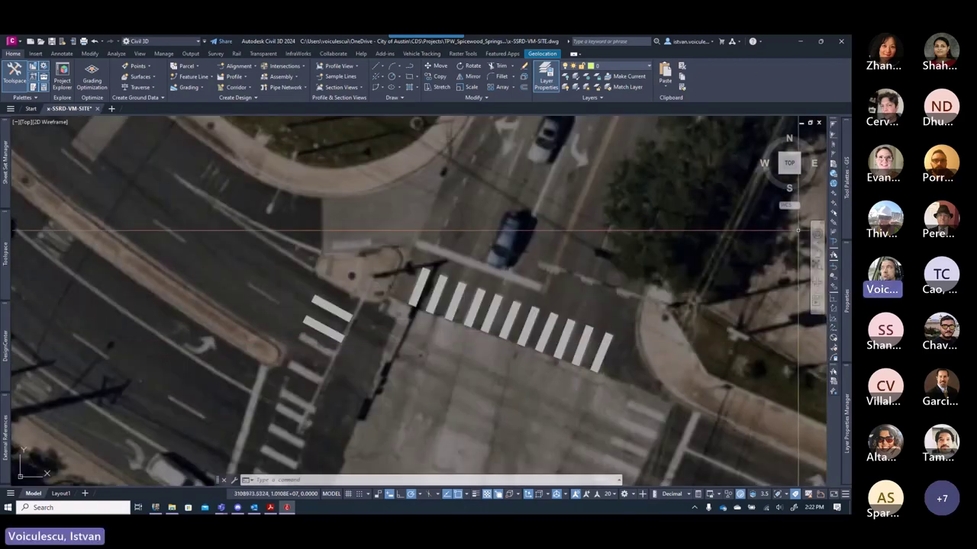
{"action": "mouse_move", "coordinate": [842, 215]}
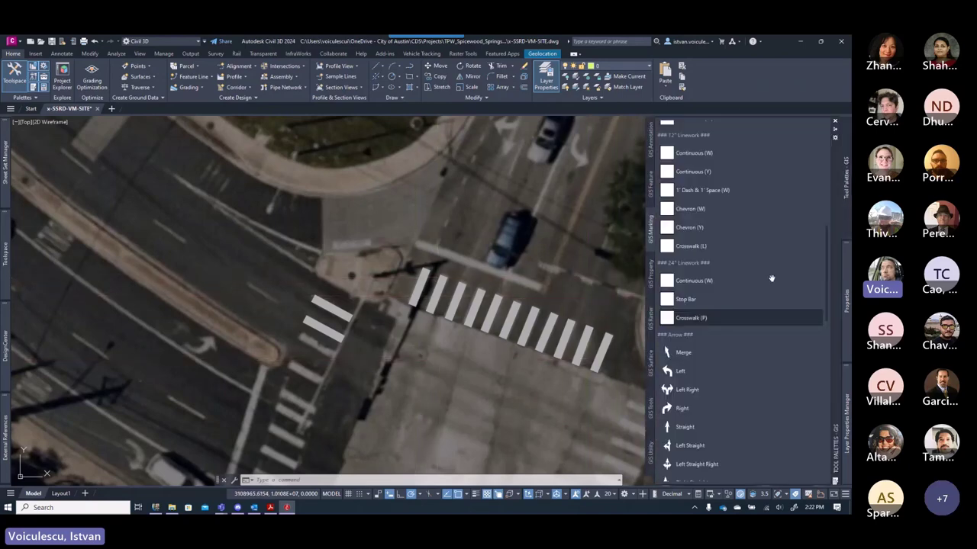
- Start a Crosswalk (P) stripe near the west crosswalk, then cancel it
{"action": "left_click", "coordinate": [687, 321]}
{"action": "scroll", "coordinate": [282, 336], "scroll_direction": "up", "scroll_amount": 3}
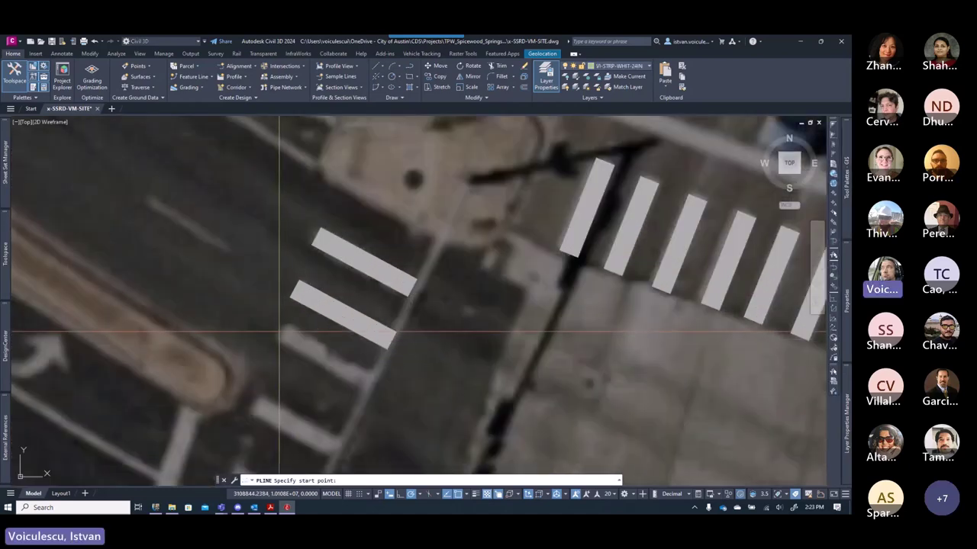
{"action": "left_click", "coordinate": [281, 336]}
{"action": "key", "text": "Escape"}
{"action": "key", "text": "Escape"}
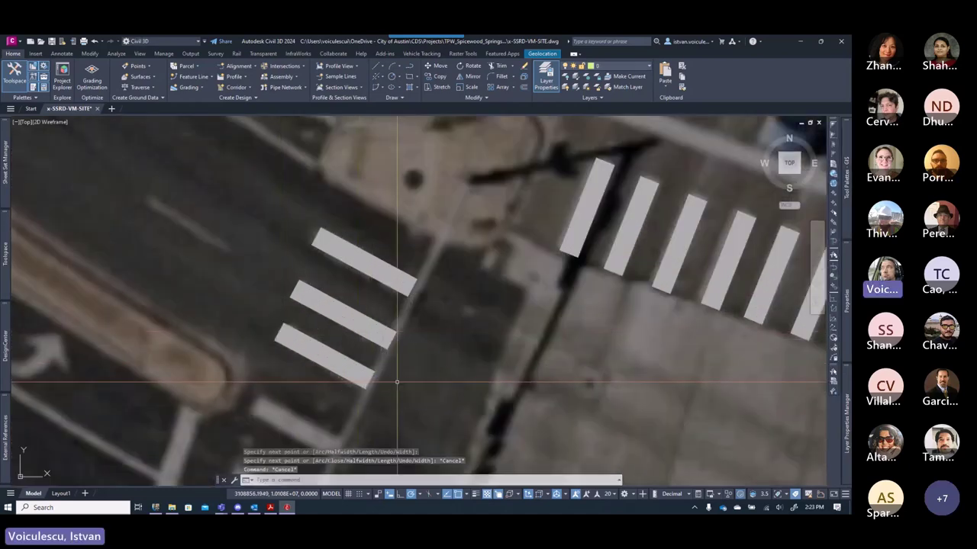
{"action": "scroll", "coordinate": [374, 321], "scroll_direction": "down", "scroll_amount": 4}
- Copy a west crosswalk stripe further down to extend the crosswalk across the road
{"action": "left_click", "coordinate": [371, 319]}
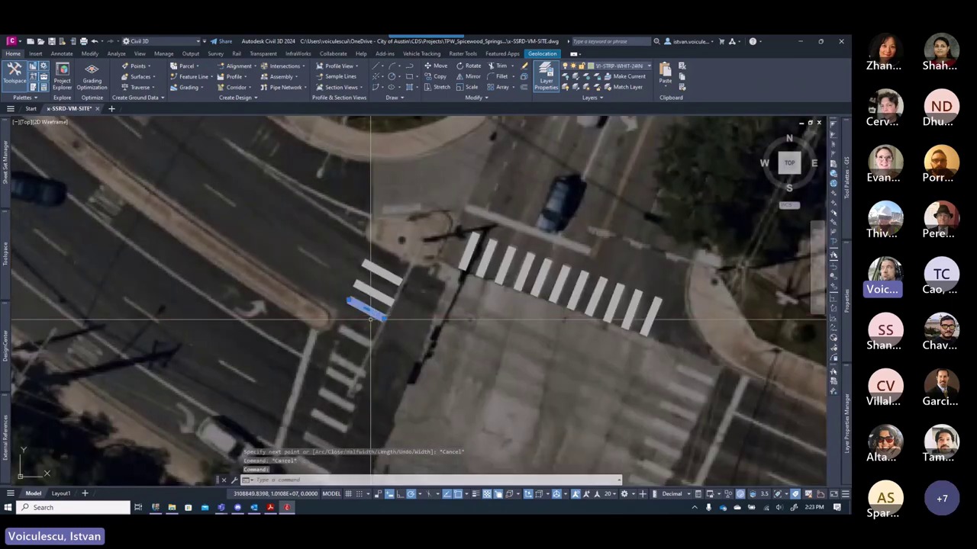
{"action": "type", "text": "copy"}
{"action": "key", "text": "Return"}
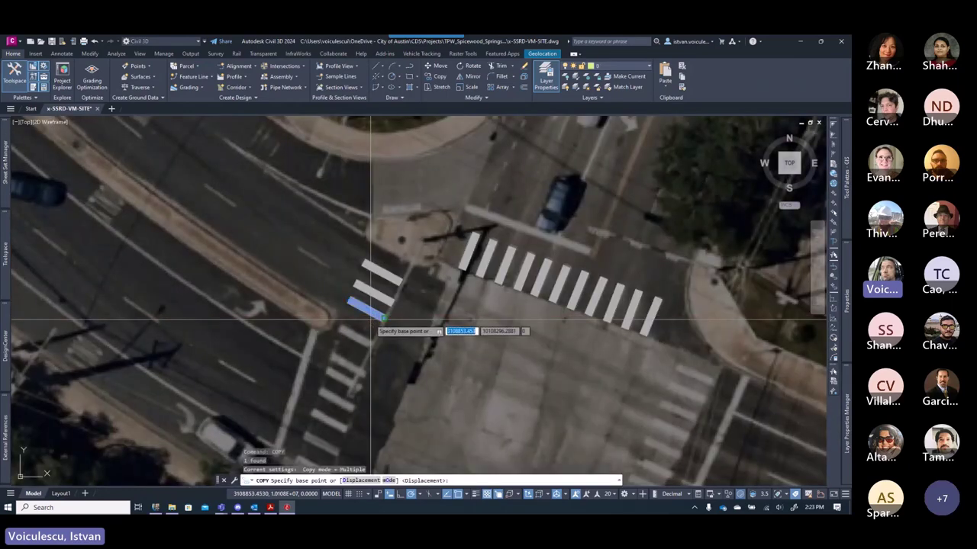
{"action": "left_click", "coordinate": [393, 319]}
{"action": "scroll", "coordinate": [387, 342], "scroll_direction": "up", "scroll_amount": 4}
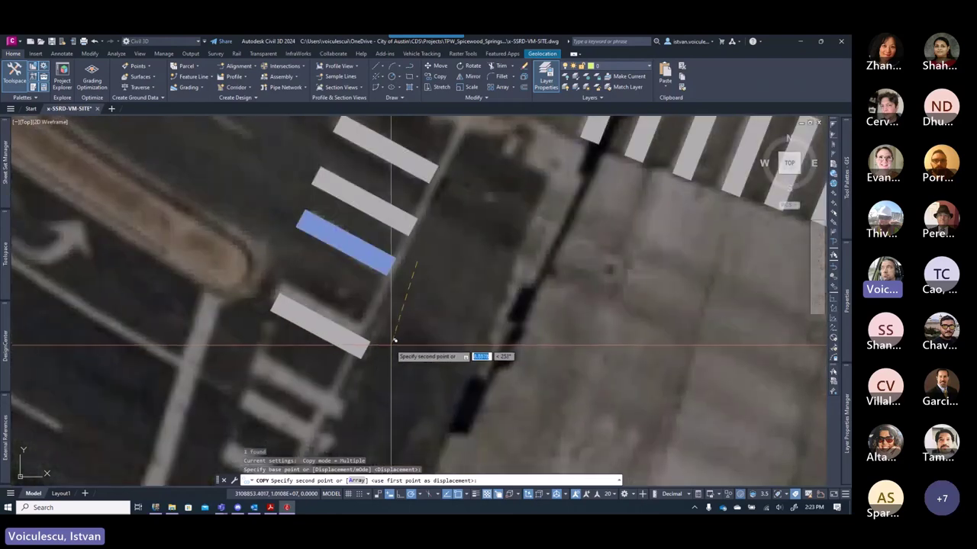
{"action": "left_click", "coordinate": [374, 402]}
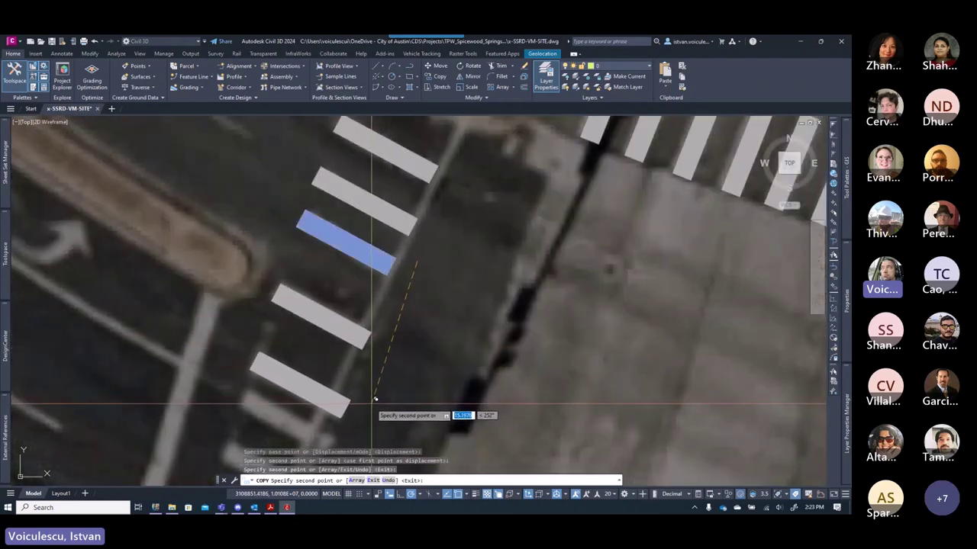
{"action": "middle_click_drag", "start_coordinate": [367, 422], "coordinate": [380, 314]}
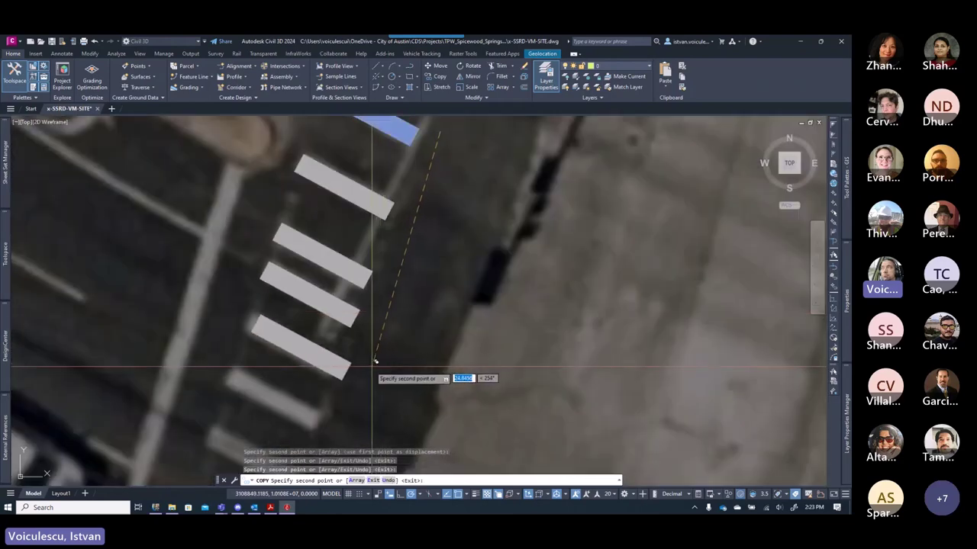
{"action": "mouse_move", "coordinate": [370, 360]}
{"action": "middle_mouse_down"}
{"action": "mouse_move", "coordinate": [366, 312]}
{"action": "mouse_move", "coordinate": [310, 436]}
{"action": "mouse_move", "coordinate": [351, 357]}
{"action": "middle_mouse_up"}
{"action": "key", "text": "Escape"}
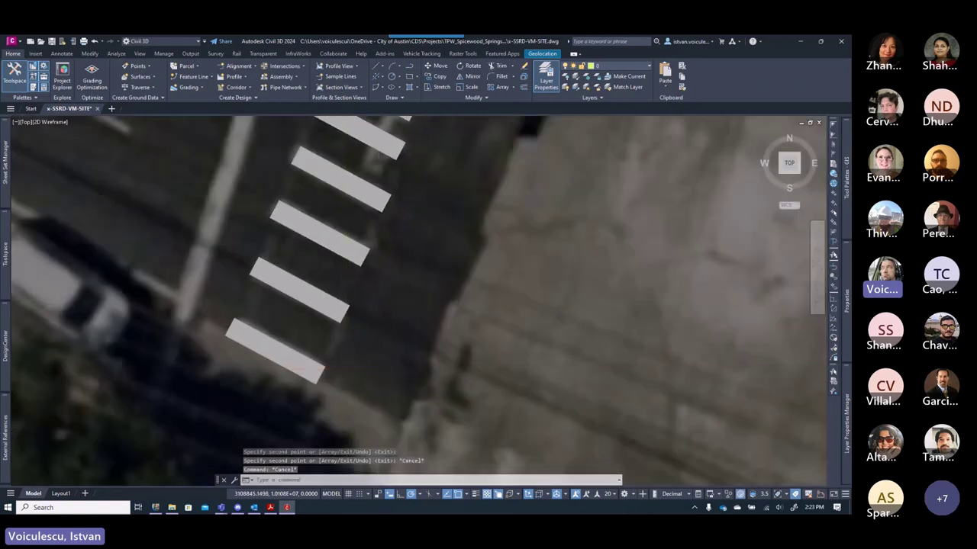
{"action": "scroll", "coordinate": [389, 360], "scroll_direction": "down", "scroll_amount": 6}
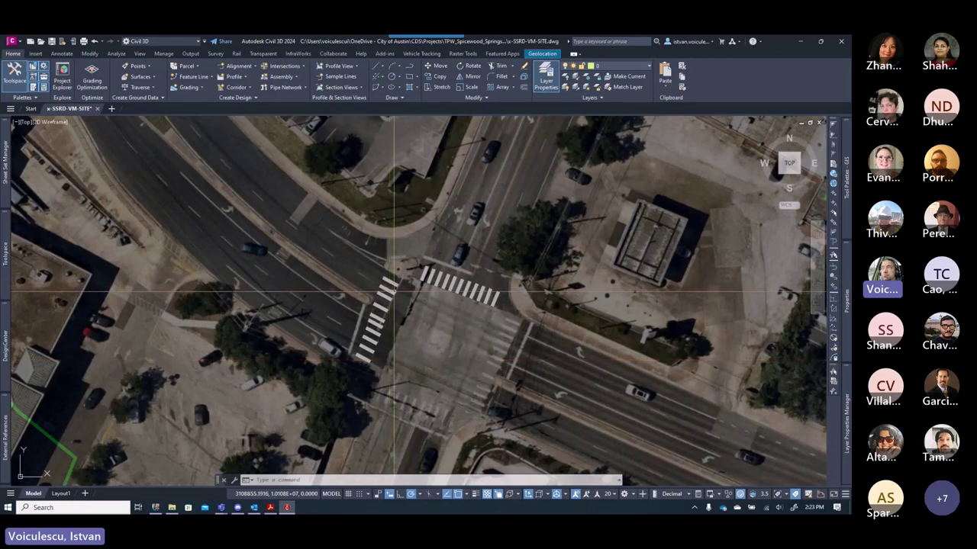
{"action": "scroll", "coordinate": [370, 297], "scroll_direction": "up", "scroll_amount": 2}
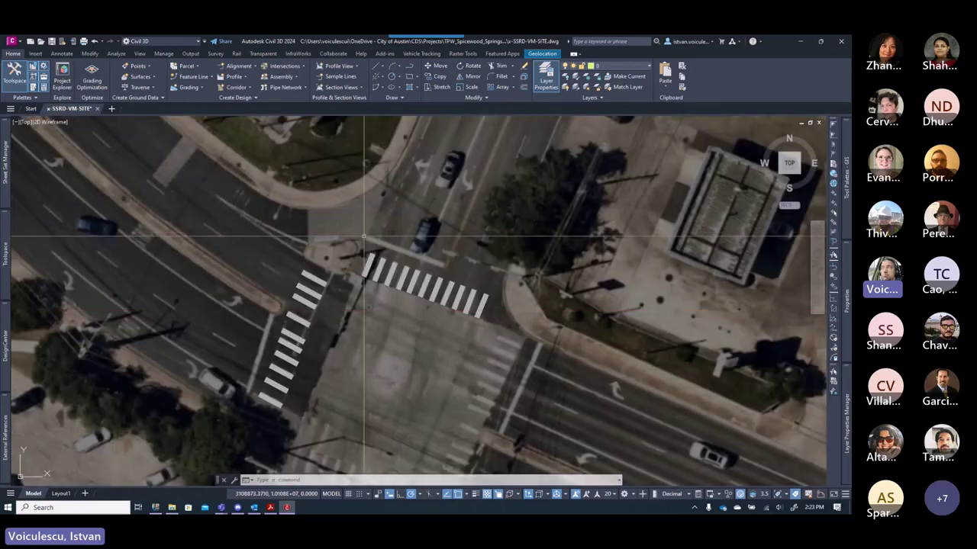
{"action": "key", "text": "Escape"}
{"action": "key", "text": "Escape"}
- Make VI-STRP-WHIT-24IN-STOP, the 24-inch white stop-bar layer, current from the layer list
{"action": "left_click", "coordinate": [546, 79]}
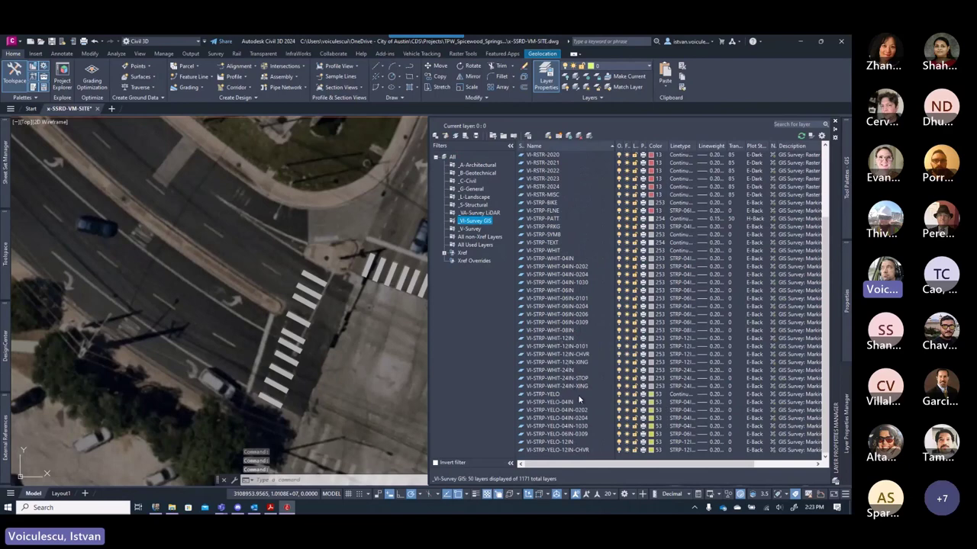
{"action": "left_click", "coordinate": [573, 378]}
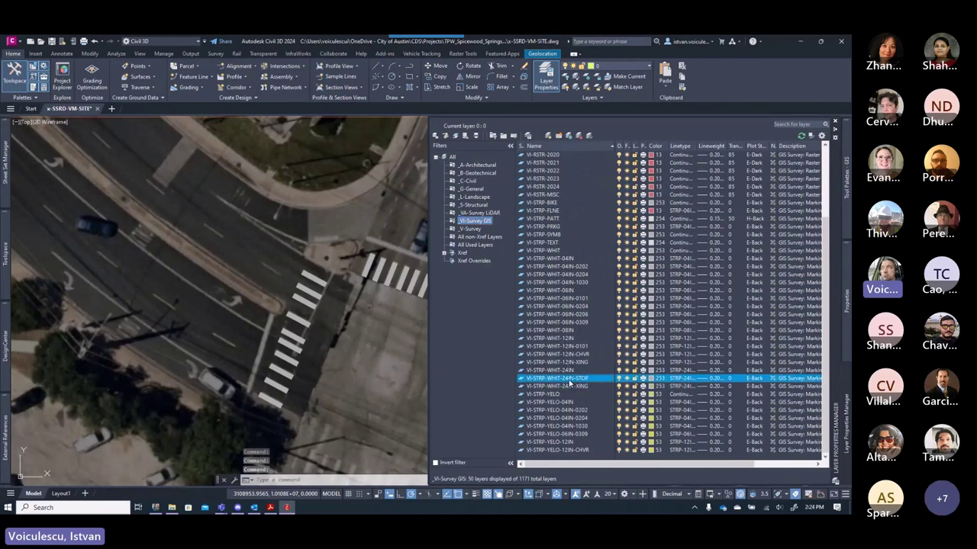
{"action": "double_click", "coordinate": [569, 380]}
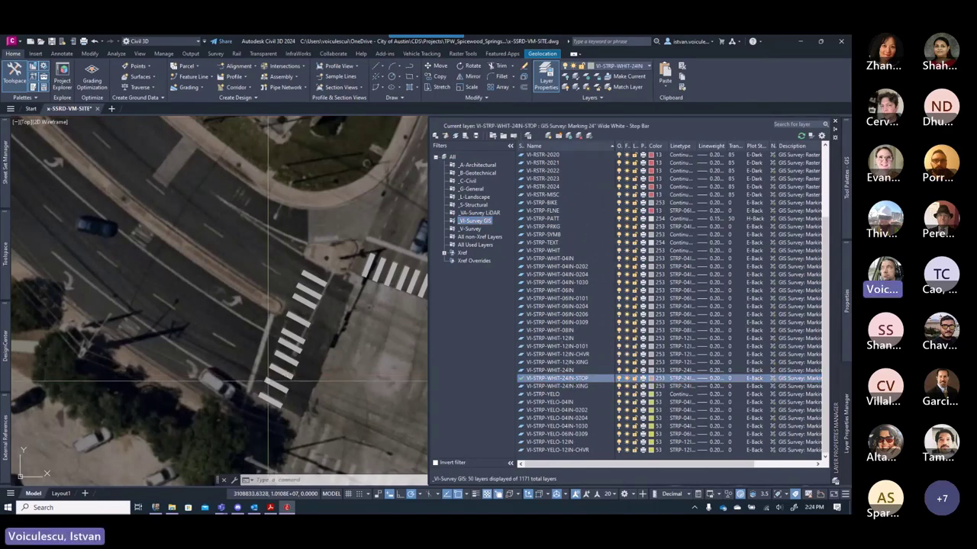
{"action": "scroll", "coordinate": [245, 397], "scroll_direction": "up", "scroll_amount": 3}
- Set the default polyline width (PLINEWID) to 0
{"action": "type", "text": "l"}
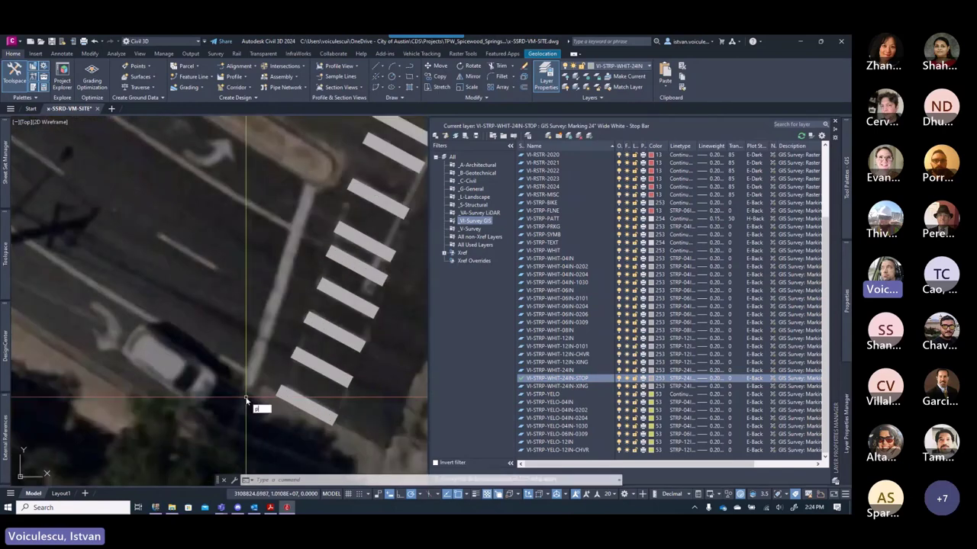
{"action": "type", "text": "linewid"}
{"action": "key", "text": "Return"}
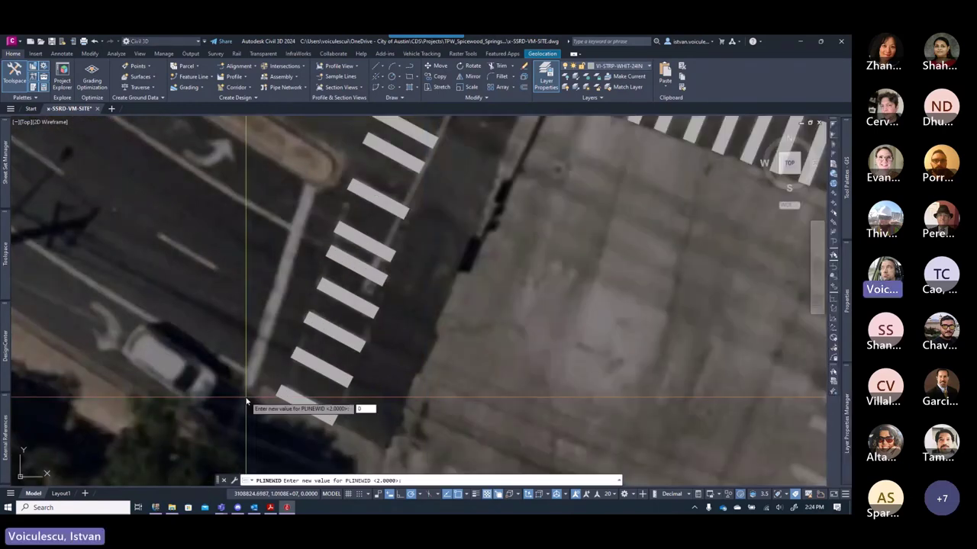
{"action": "type", "text": "0"}
{"action": "key", "text": "Return"}
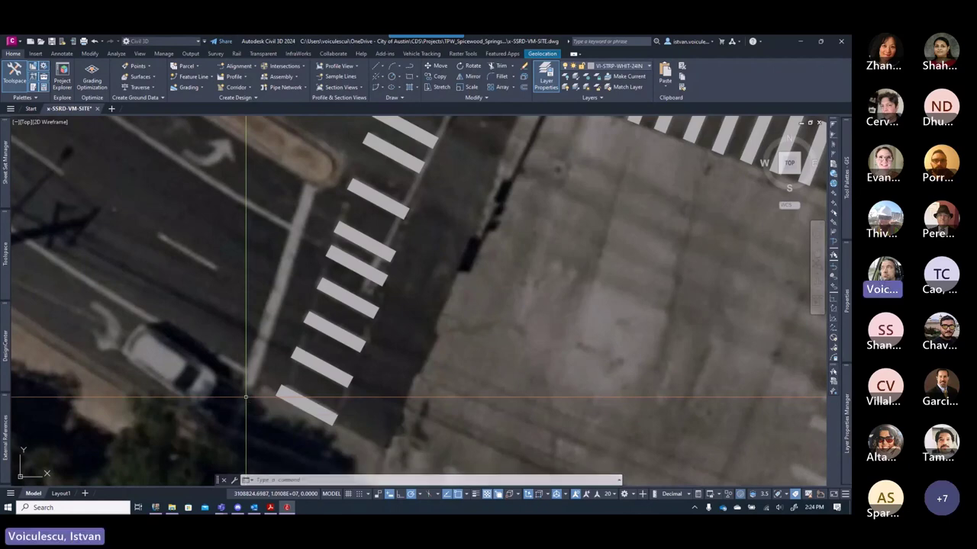
- Draw a two-point stop-bar polyline along the west crosswalk's outer edge
{"action": "type", "text": "pl"}
{"action": "key", "text": "Return"}
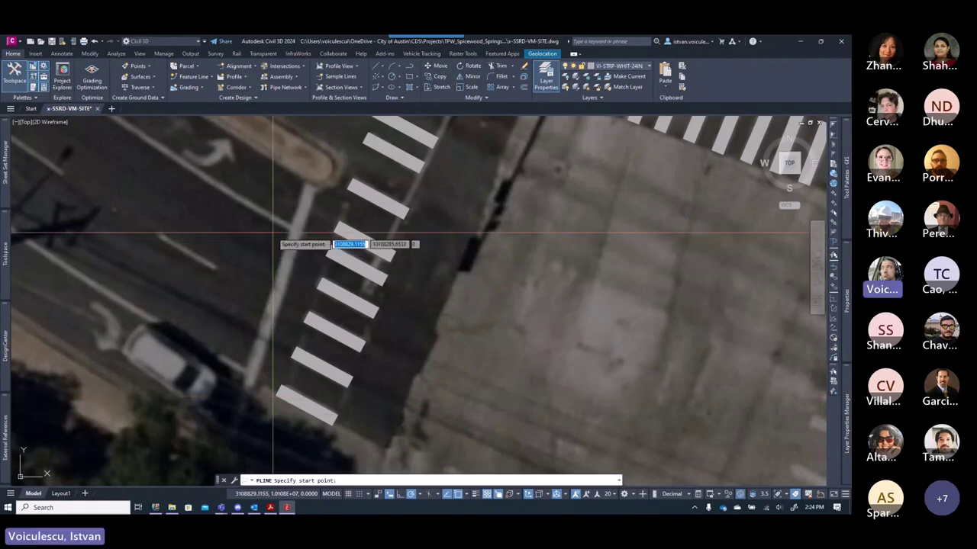
{"action": "left_click", "coordinate": [306, 185]}
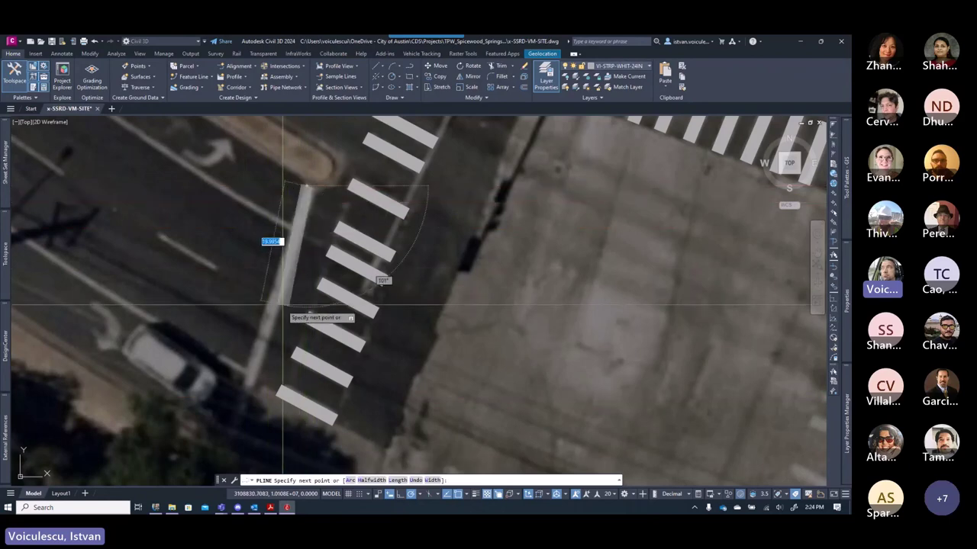
{"action": "left_click", "coordinate": [235, 431]}
{"action": "key", "text": "Return"}
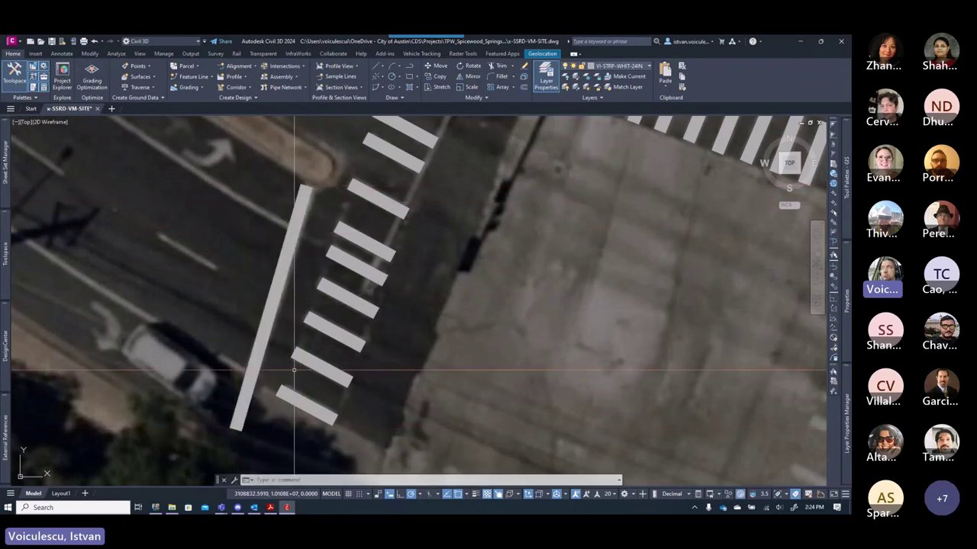
{"action": "scroll", "coordinate": [369, 324], "scroll_direction": "down", "scroll_amount": 3}
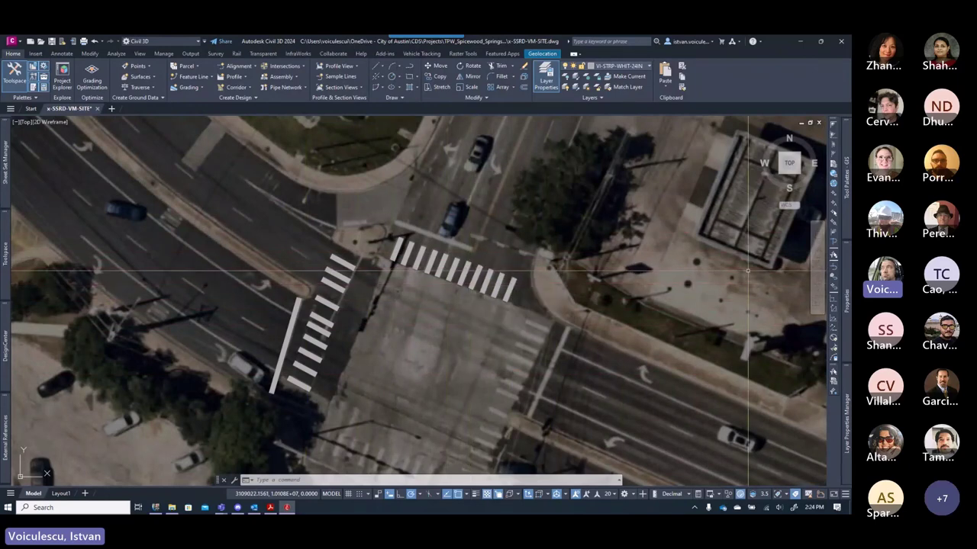
- Use the GIS Marking Stop Bar tool to trace a stop bar above the north crosswalk
{"action": "mouse_move", "coordinate": [843, 231]}
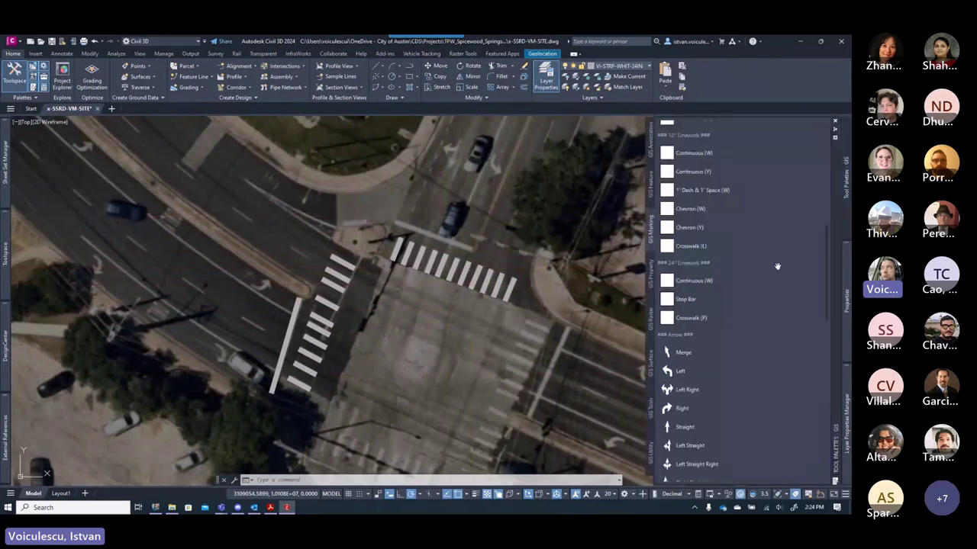
{"action": "left_click", "coordinate": [694, 303]}
{"action": "scroll", "coordinate": [386, 233], "scroll_direction": "up", "scroll_amount": 2}
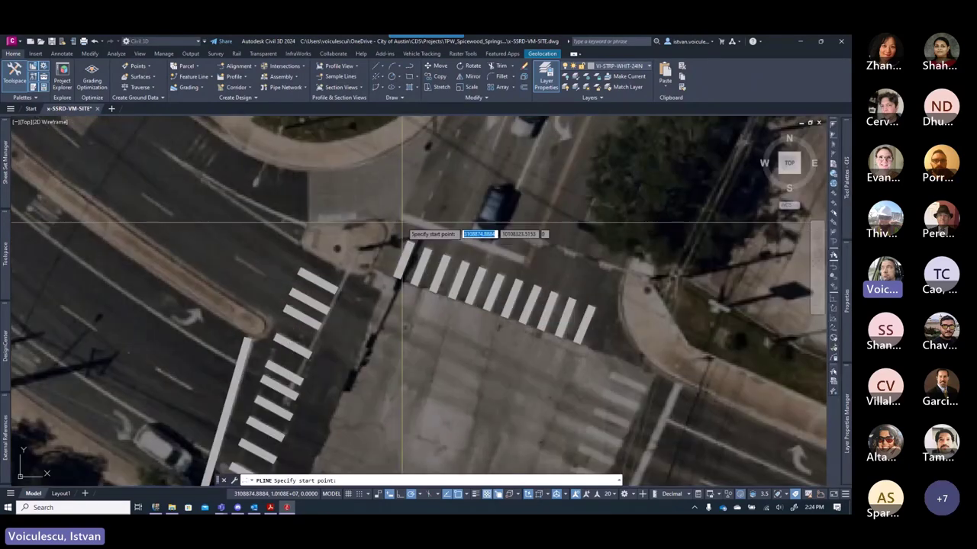
{"action": "left_click", "coordinate": [401, 219]}
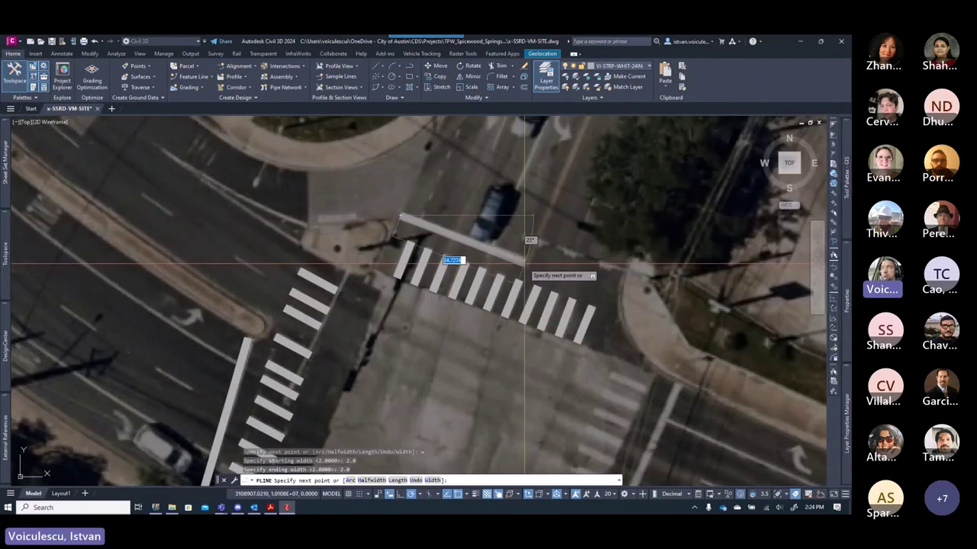
{"action": "left_click", "coordinate": [524, 265]}
{"action": "key", "text": "Escape"}
{"action": "key", "text": "Escape"}
{"action": "key", "text": "Escape"}
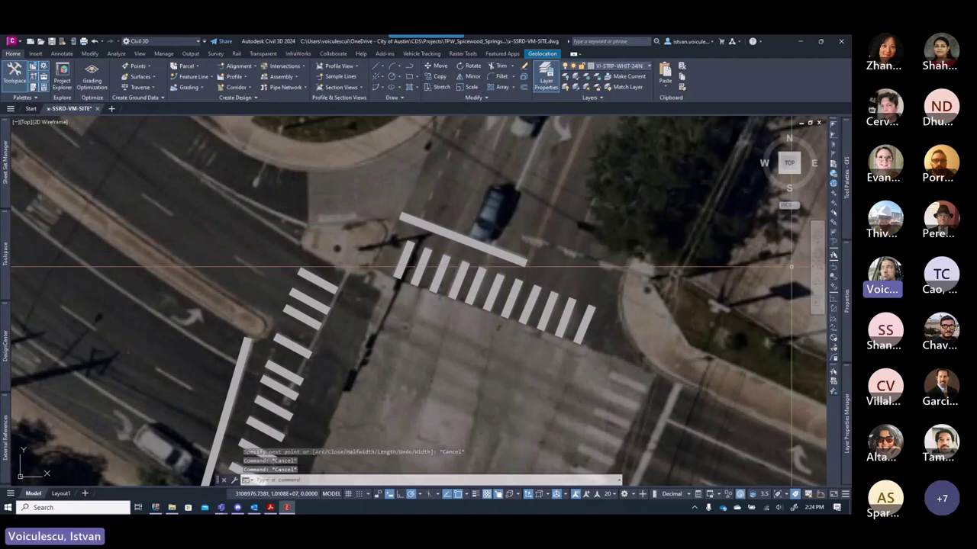
{"action": "mouse_move", "coordinate": [816, 267]}
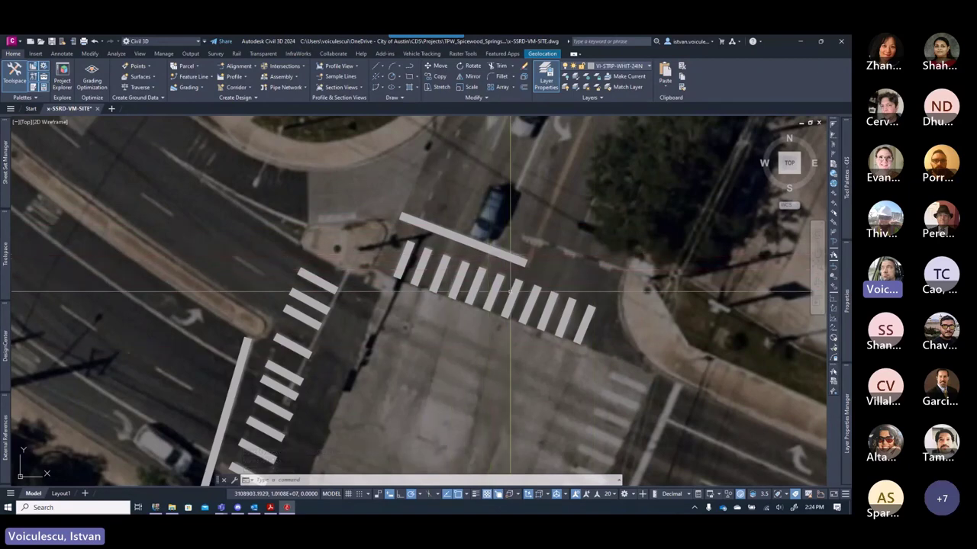
- Make VI-STRP-WHIT-06IN current and draw a horizontal lane-line polyline below the north crosswalk
{"action": "left_click", "coordinate": [628, 69]}
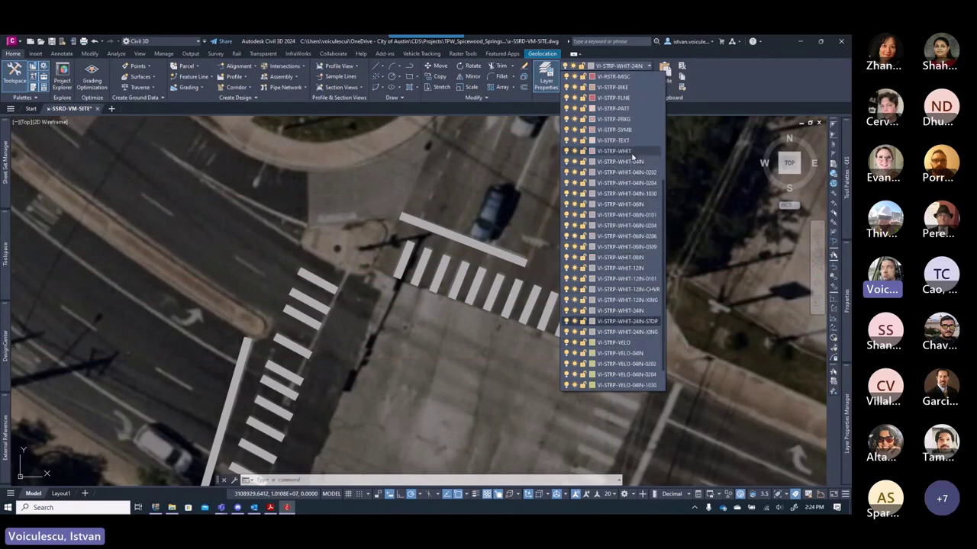
{"action": "left_click", "coordinate": [631, 205]}
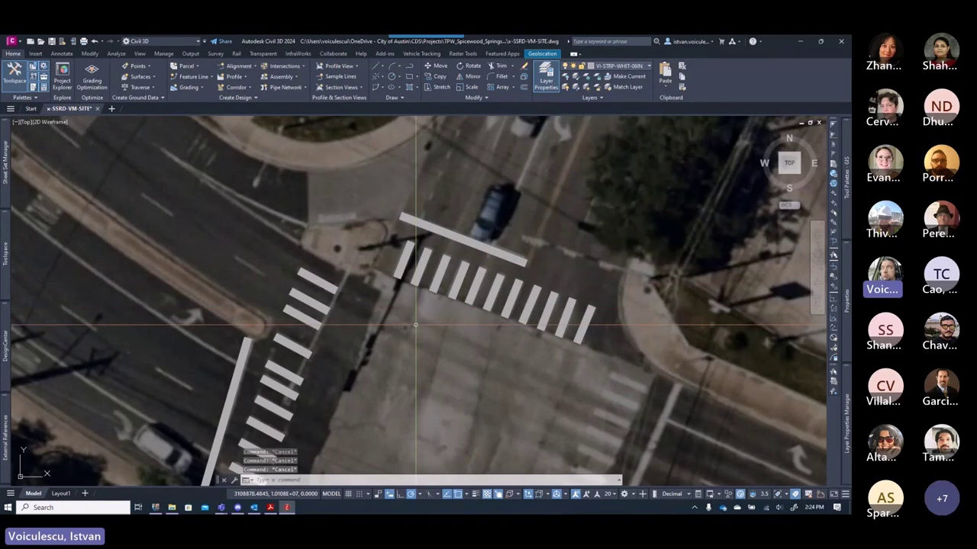
{"action": "type", "text": "pl"}
{"action": "key", "text": "Return"}
{"action": "left_click", "coordinate": [408, 340]}
{"action": "left_click", "coordinate": [502, 340]}
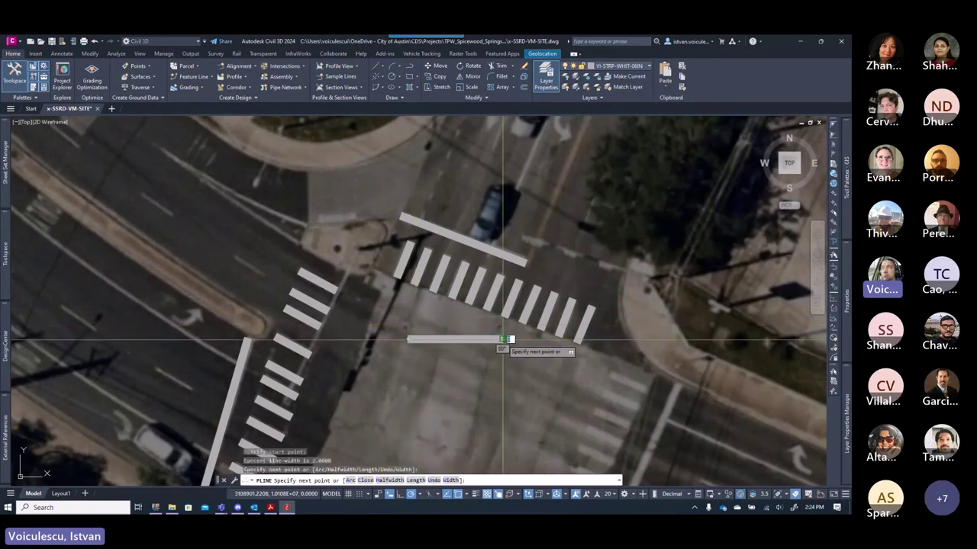
{"action": "key", "text": "Escape"}
{"action": "key", "text": "Escape"}
{"action": "key", "text": "Escape"}
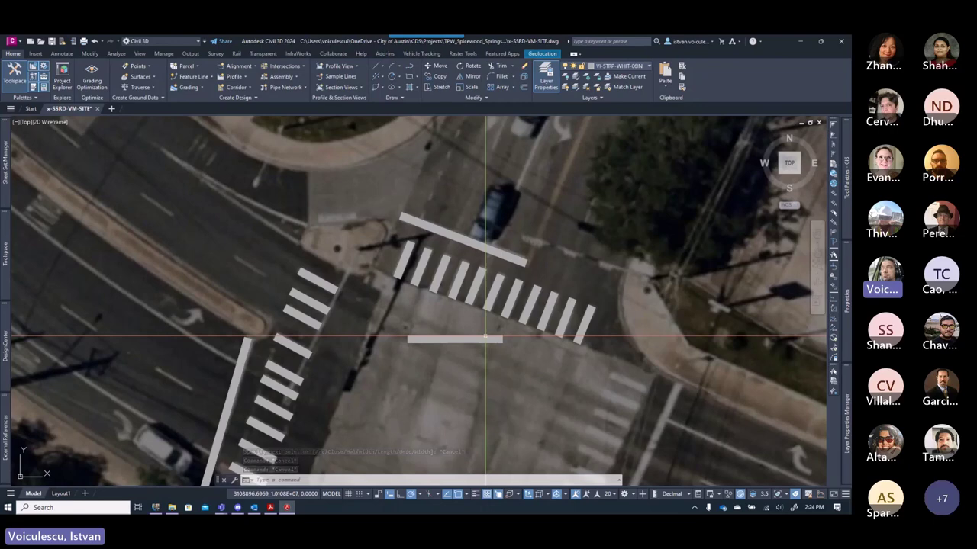
- Delete the horizontal stripe, then draw a test stripe and erase it too
{"action": "left_click", "coordinate": [485, 338]}
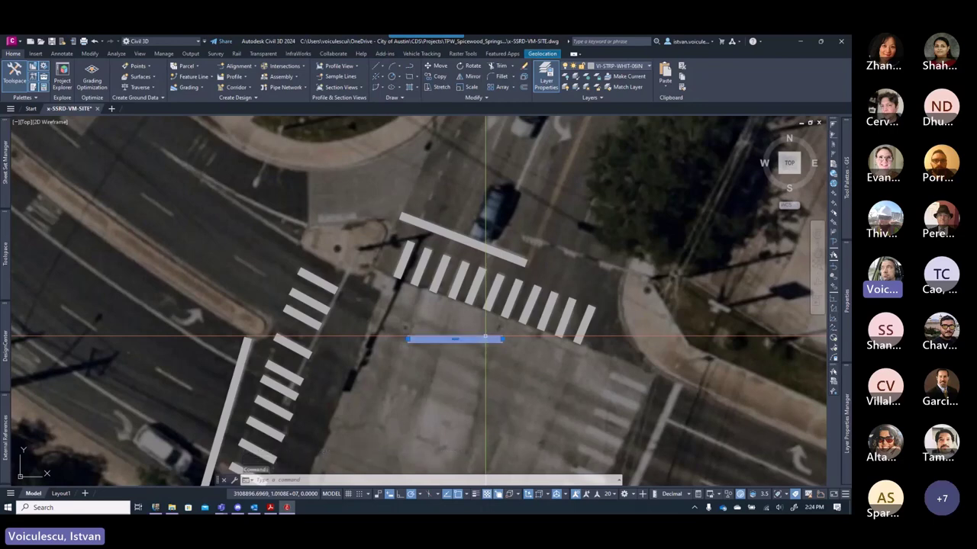
{"action": "key", "text": "Delete"}
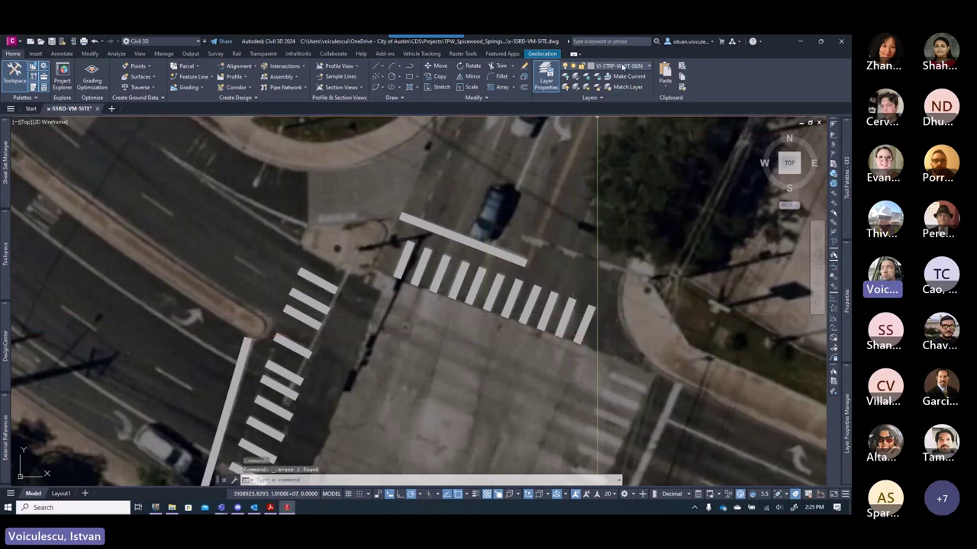
{"action": "type", "text": "pl"}
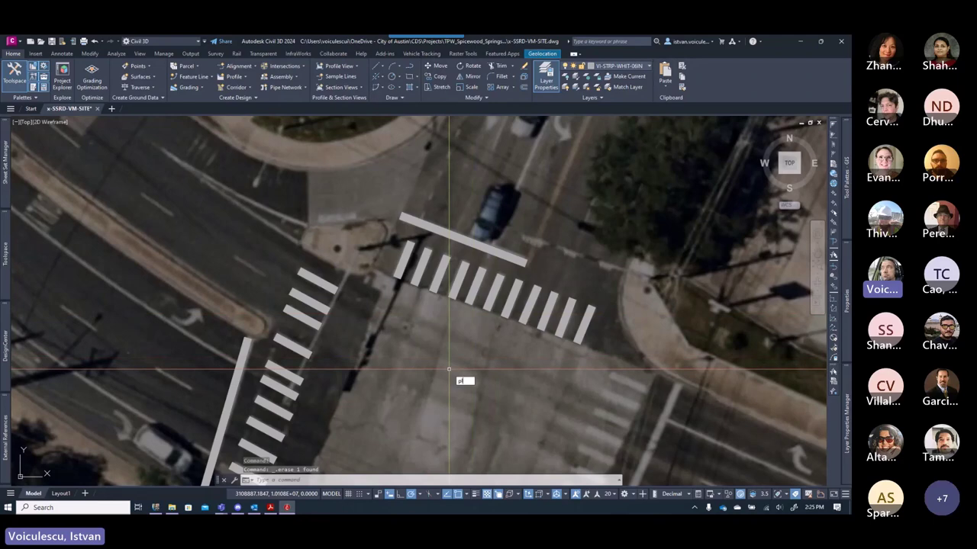
{"action": "key", "text": "Return"}
{"action": "left_click", "coordinate": [399, 373]}
{"action": "left_click", "coordinate": [519, 387]}
{"action": "key", "text": "Escape"}
{"action": "left_click_drag", "start_coordinate": [511, 374], "coordinate": [461, 393]}
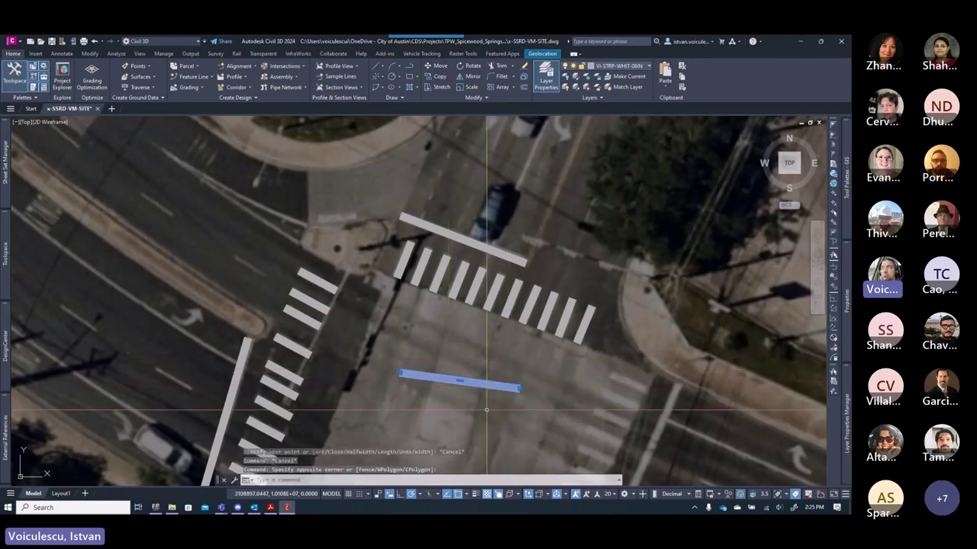
{"action": "key", "text": "Delete"}
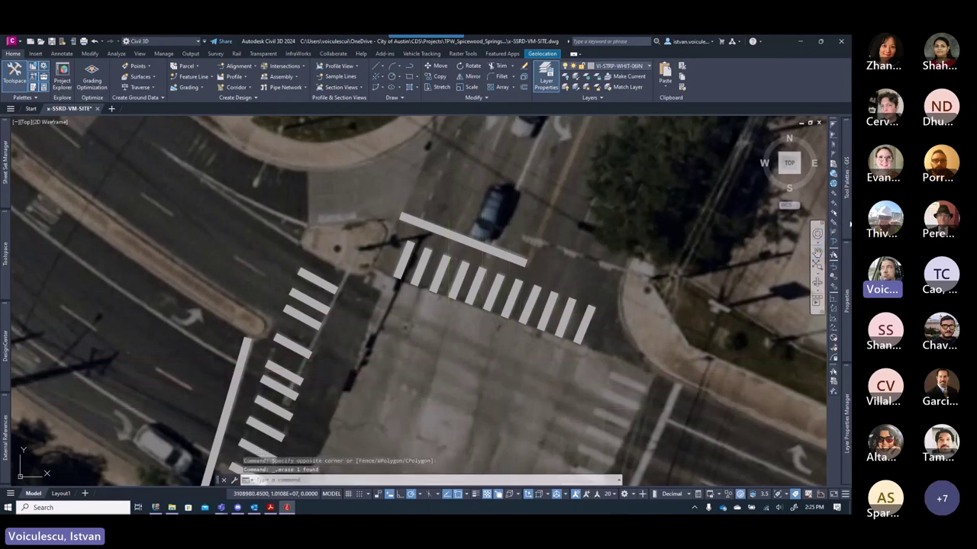
{"action": "mouse_move", "coordinate": [845, 183]}
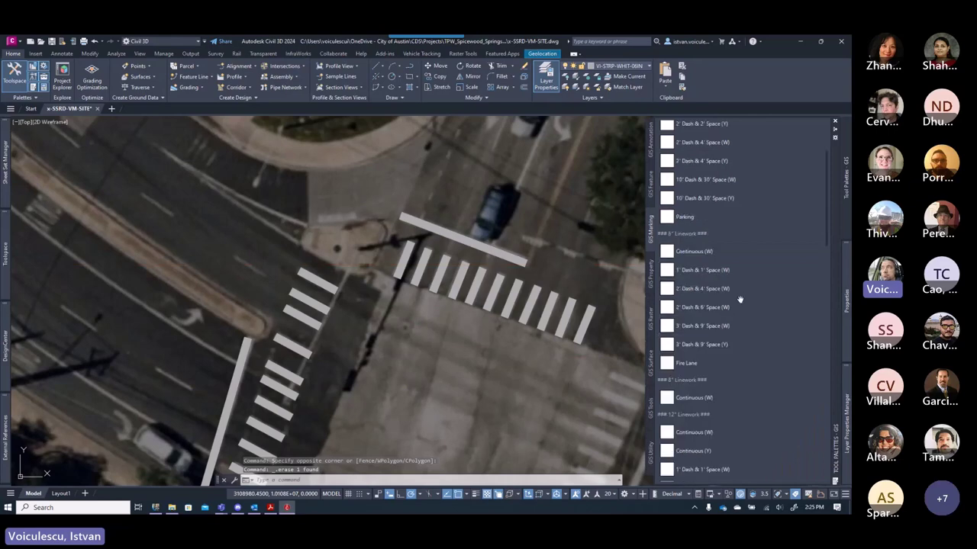
{"action": "scroll", "coordinate": [739, 299], "scroll_direction": "up", "scroll_amount": 3}
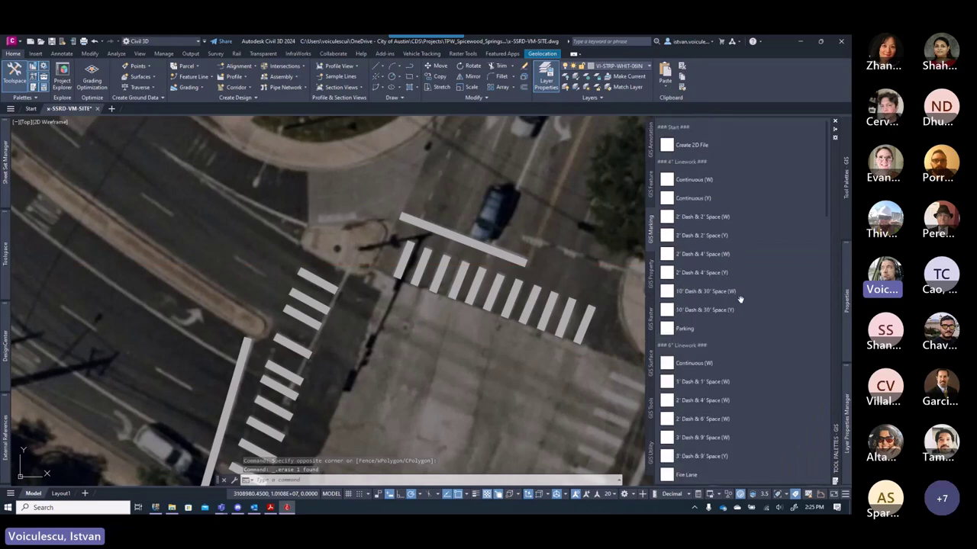
{"action": "left_click", "coordinate": [687, 365]}
{"action": "left_click", "coordinate": [441, 392]}
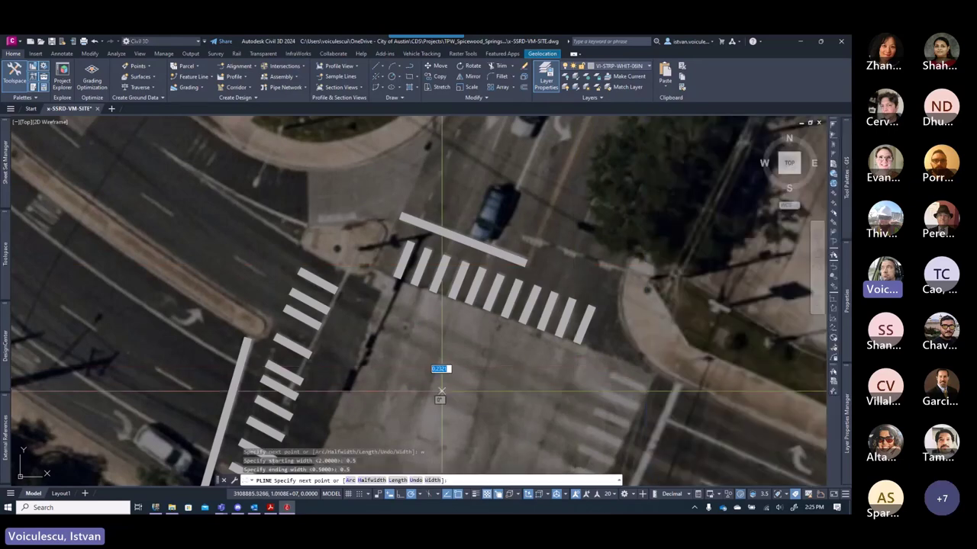
{"action": "left_click", "coordinate": [582, 391]}
{"action": "scroll", "coordinate": [528, 385], "scroll_direction": "up", "scroll_amount": 4}
{"action": "key", "text": "Escape"}
{"action": "key", "text": "Escape"}
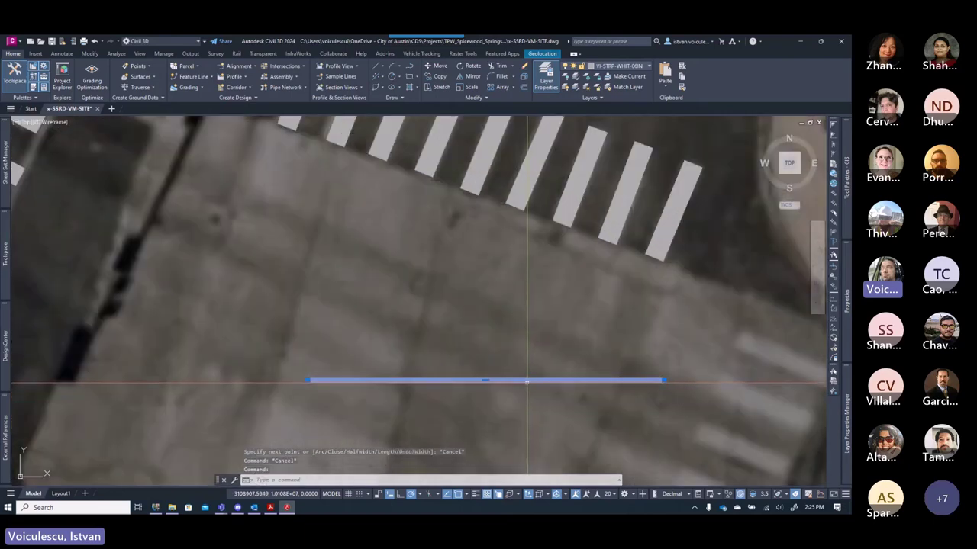
{"action": "key", "text": "Escape"}
{"action": "type", "text": "l"}
{"action": "key", "text": "Return"}
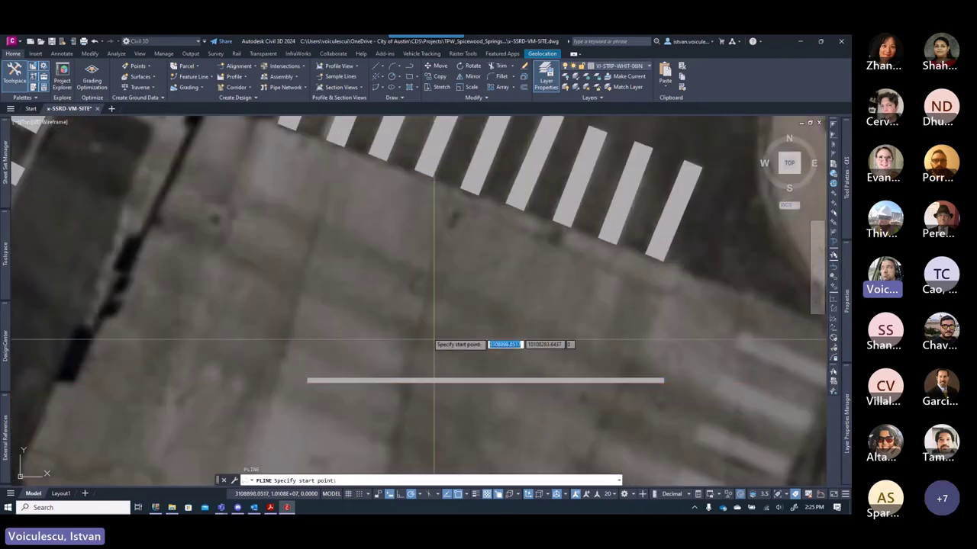
{"action": "left_click", "coordinate": [371, 315]}
{"action": "left_click", "coordinate": [554, 315]}
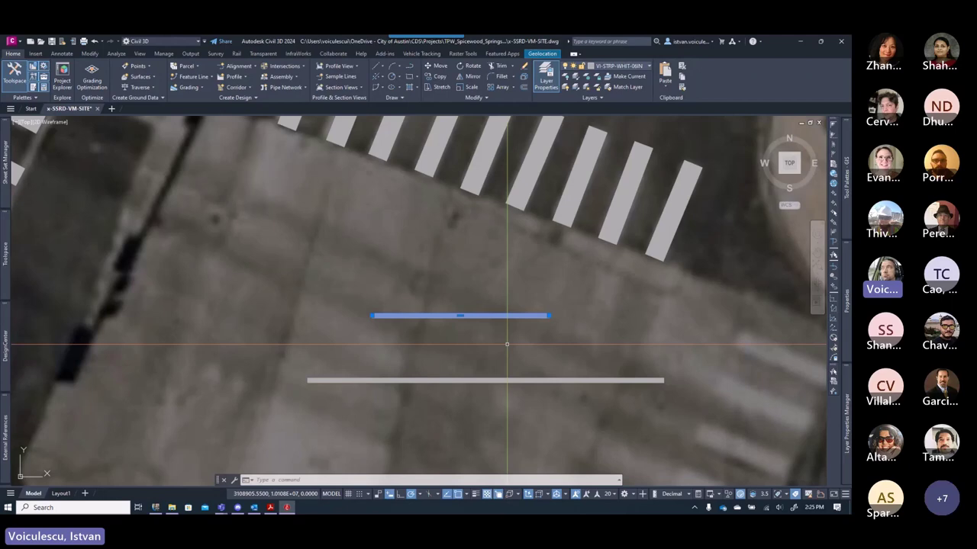
{"action": "left_click", "coordinate": [474, 380]}
{"action": "left_click", "coordinate": [473, 400]}
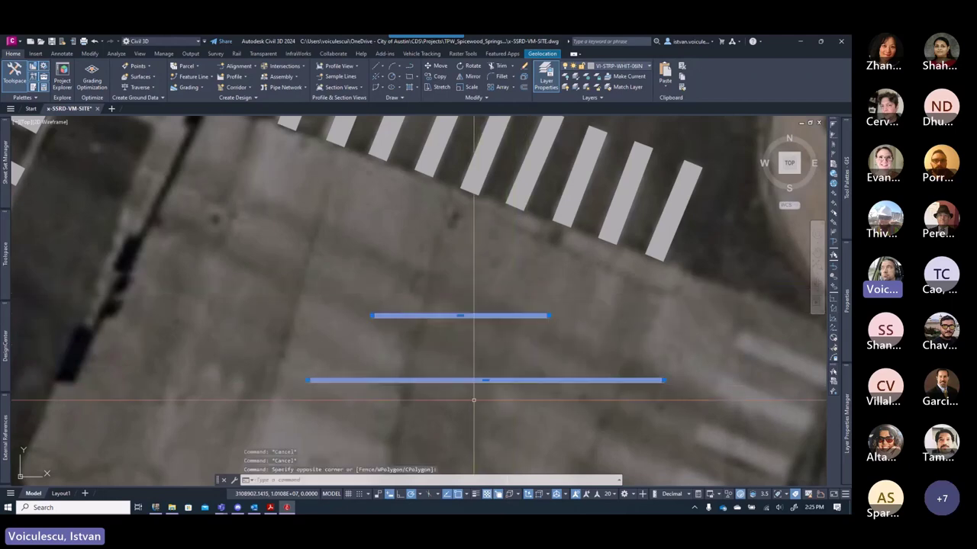
{"action": "key", "text": "Delete"}
{"action": "type", "text": "PLINEWID"}
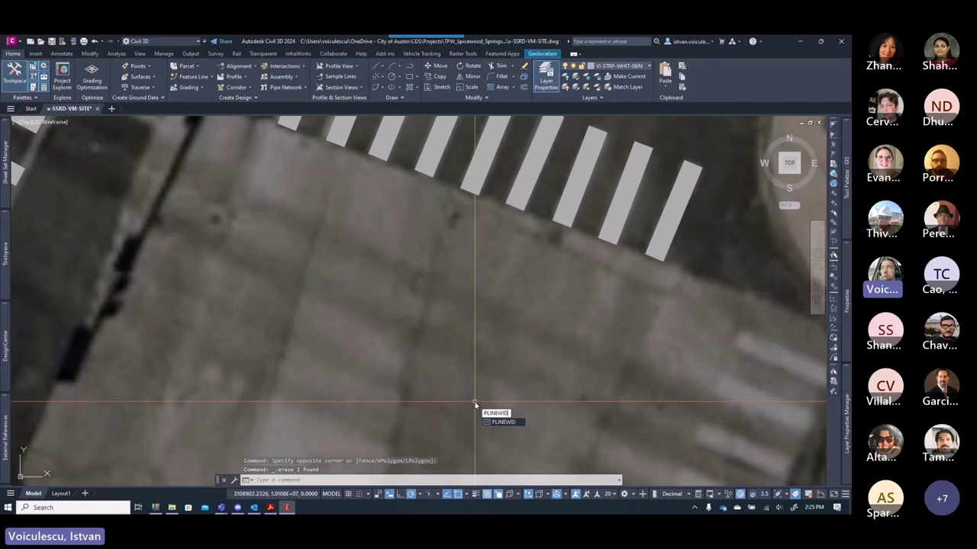
- Set the default polyline width back to 0
{"action": "key", "text": "Return"}
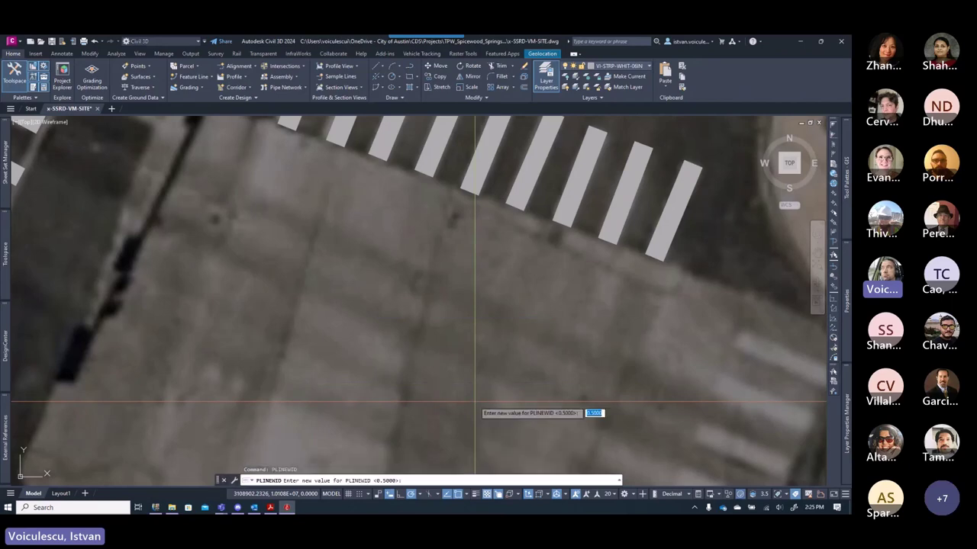
{"action": "key", "text": "Return"}
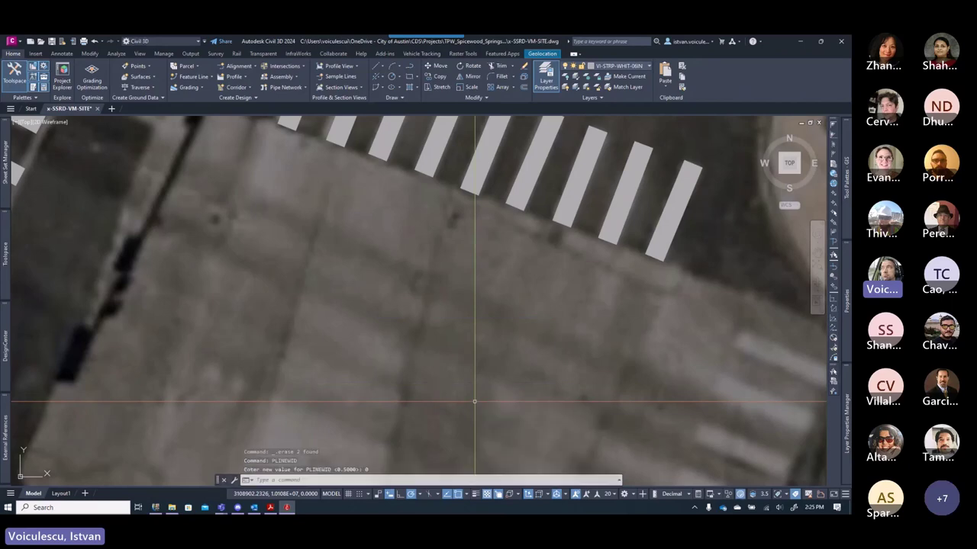
{"action": "scroll", "coordinate": [475, 402], "scroll_direction": "down", "scroll_amount": 6}
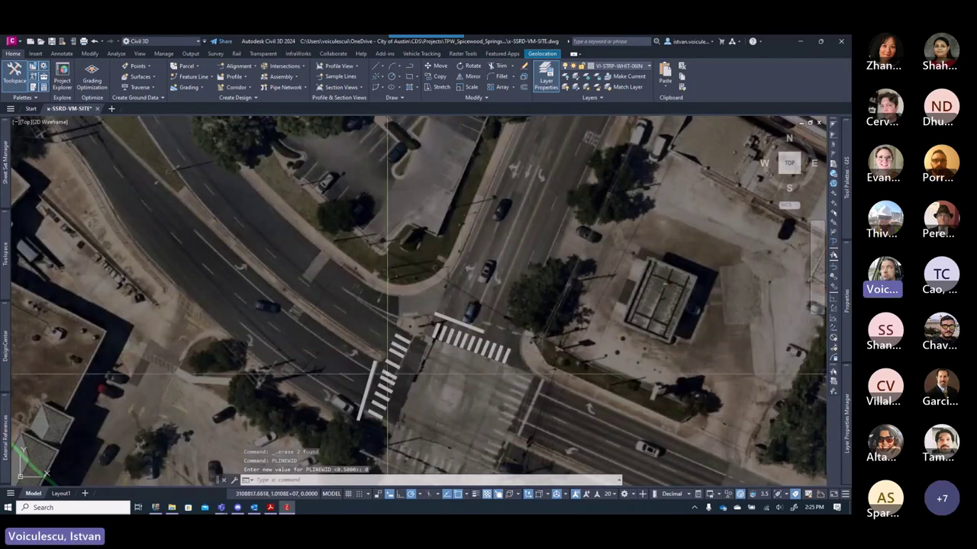
- Zoom and pan the aerial to show the road leg east of the intersection
{"action": "middle_click_drag", "start_coordinate": [464, 350], "coordinate": [457, 286]}
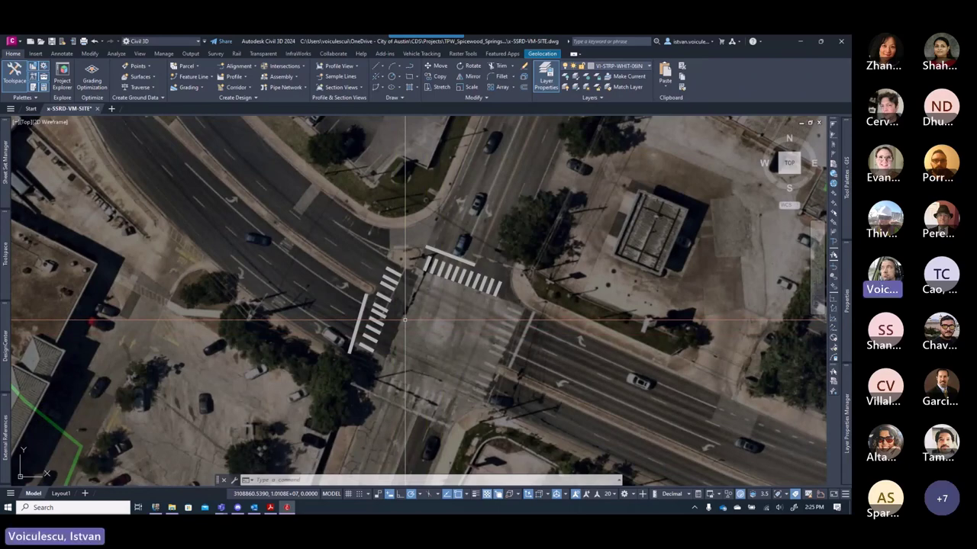
{"action": "middle_click_drag", "start_coordinate": [404, 320], "coordinate": [320, 278]}
{"action": "scroll", "coordinate": [482, 376], "scroll_direction": "down", "scroll_amount": 4}
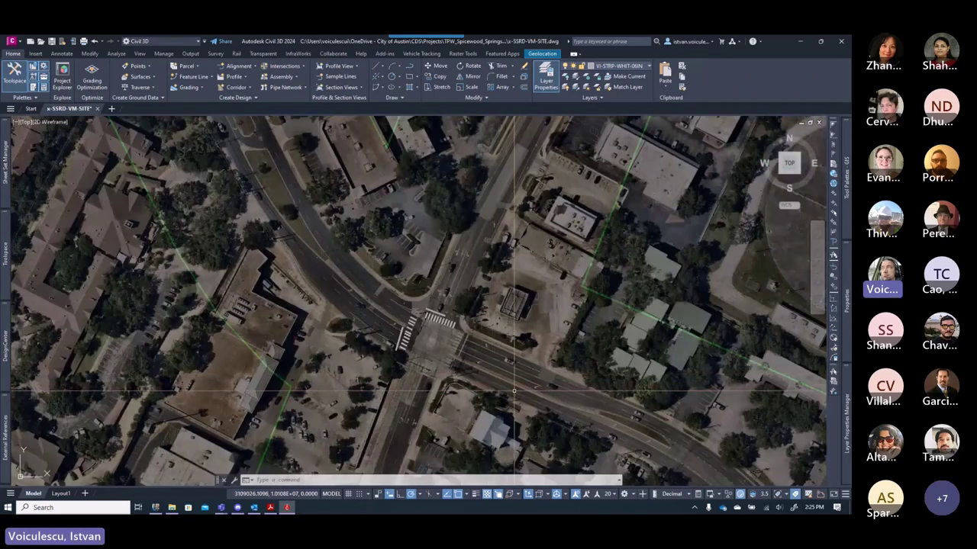
{"action": "scroll", "coordinate": [525, 386], "scroll_direction": "up", "scroll_amount": 4}
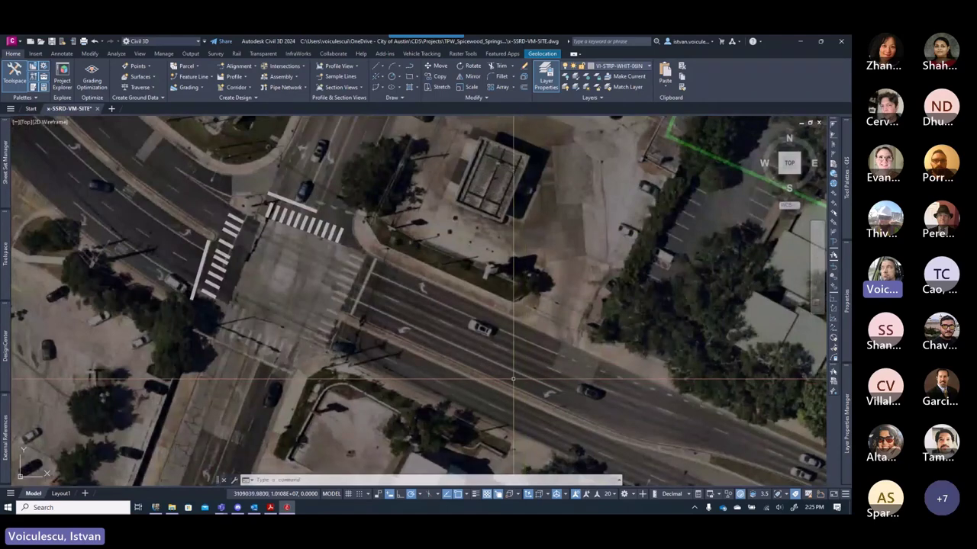
{"action": "scroll", "coordinate": [450, 359], "scroll_direction": "down", "scroll_amount": 4}
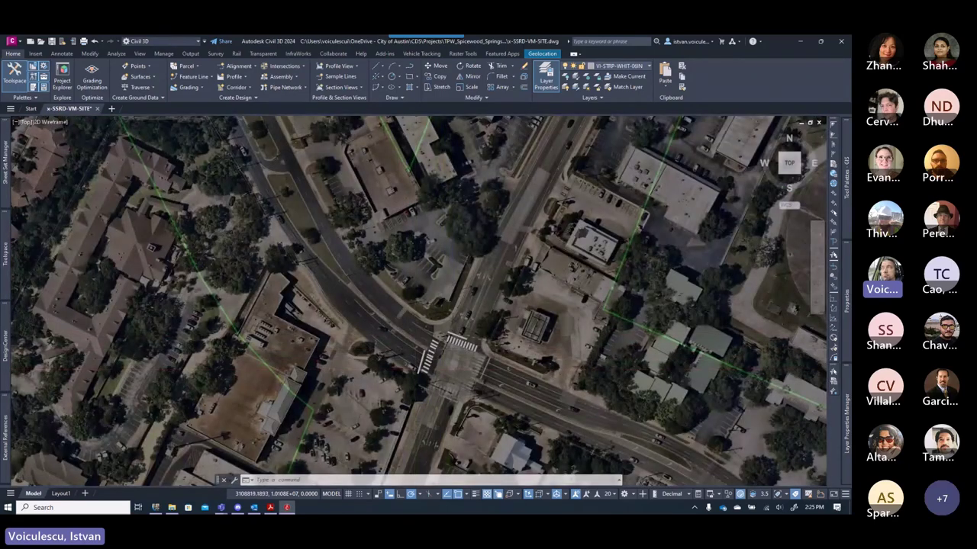
{"action": "scroll", "coordinate": [417, 357], "scroll_direction": "up", "scroll_amount": 4}
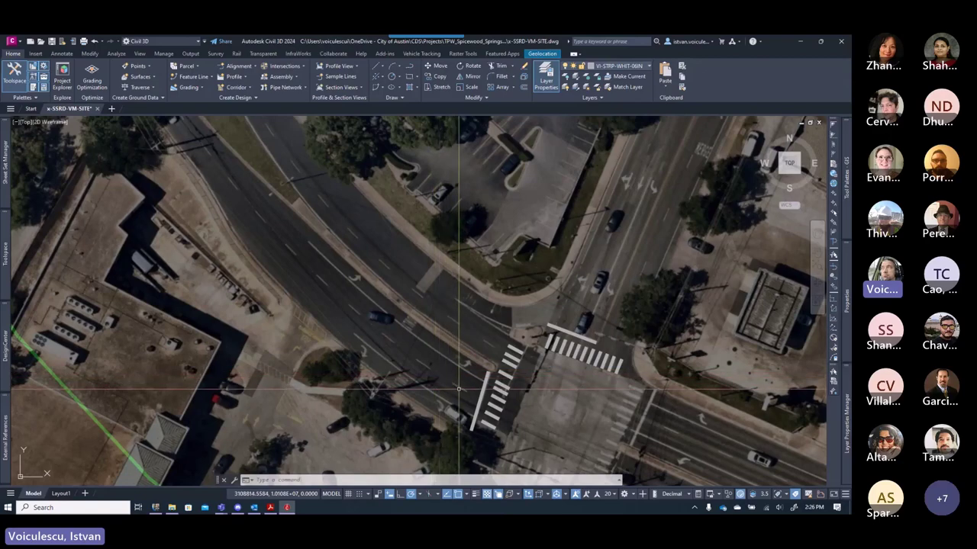
{"action": "scroll", "coordinate": [432, 366], "scroll_direction": "up", "scroll_amount": 4}
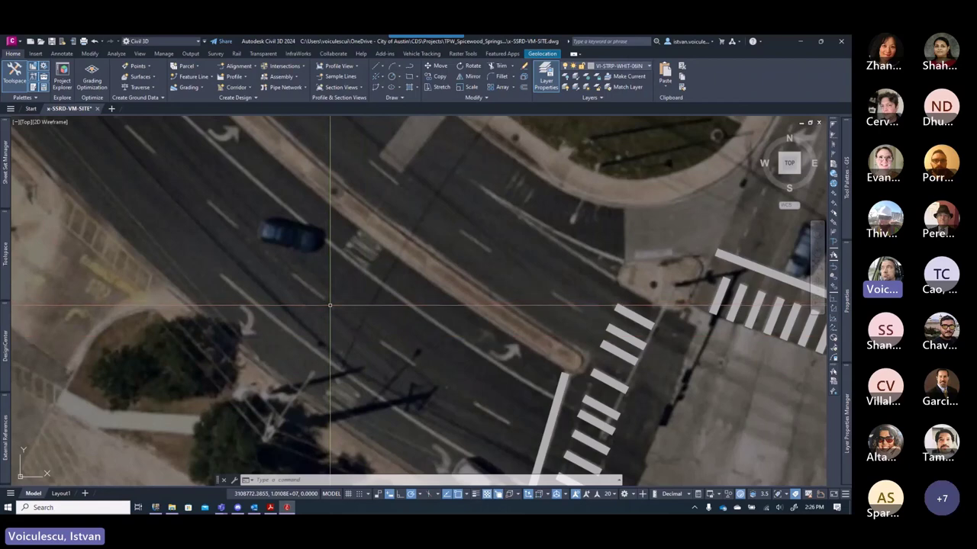
{"action": "scroll", "coordinate": [328, 309], "scroll_direction": "down", "scroll_amount": 3}
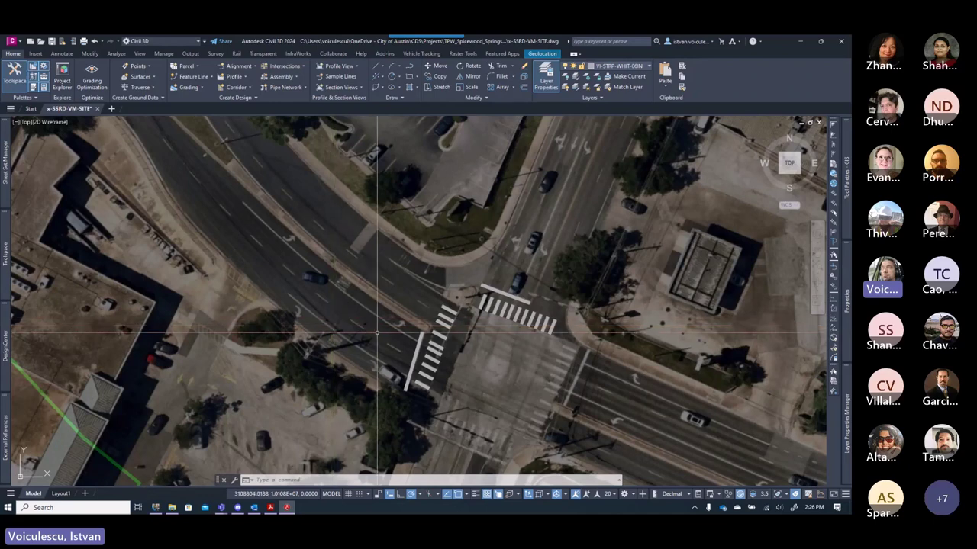
{"action": "scroll", "coordinate": [425, 328], "scroll_direction": "down", "scroll_amount": 3}
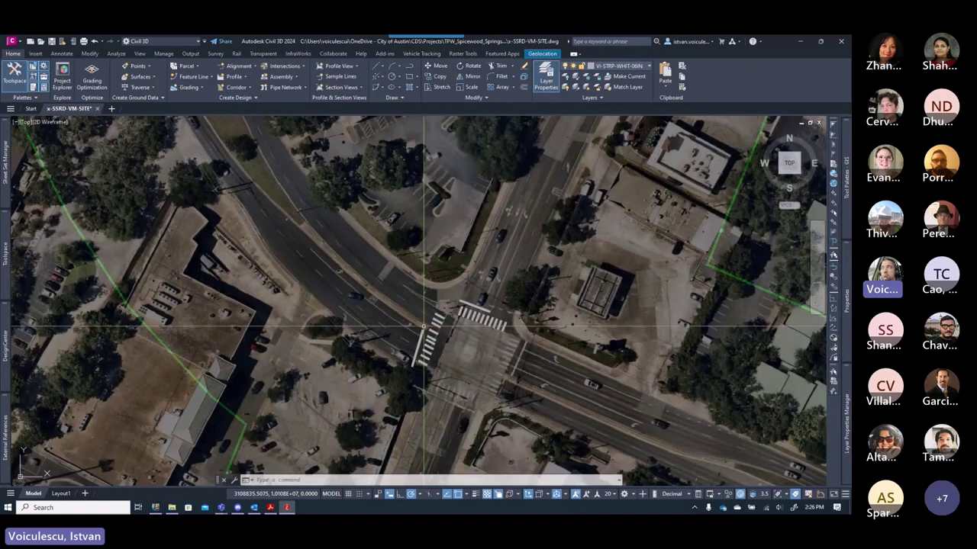
{"action": "scroll", "coordinate": [418, 328], "scroll_direction": "up", "scroll_amount": 3}
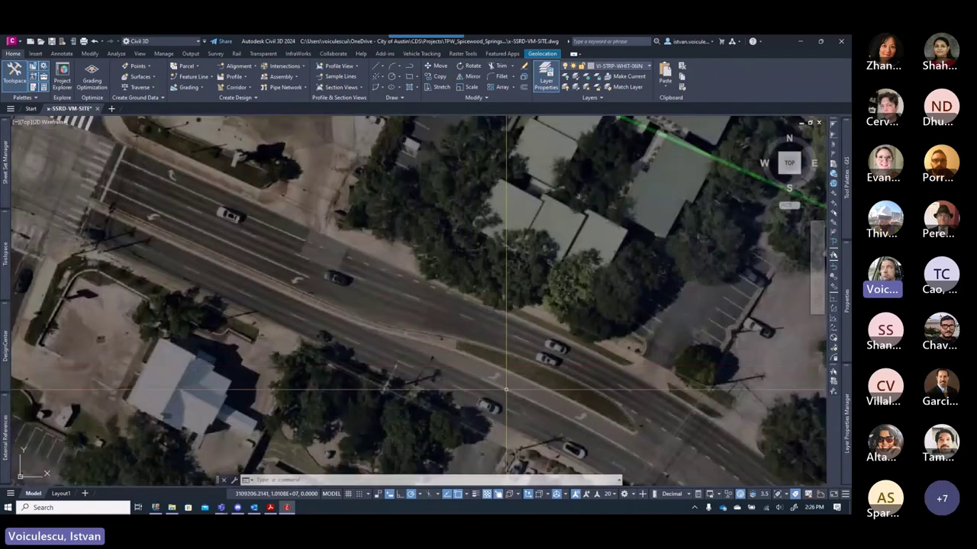
{"action": "middle_click_drag", "start_coordinate": [557, 393], "coordinate": [474, 357]}
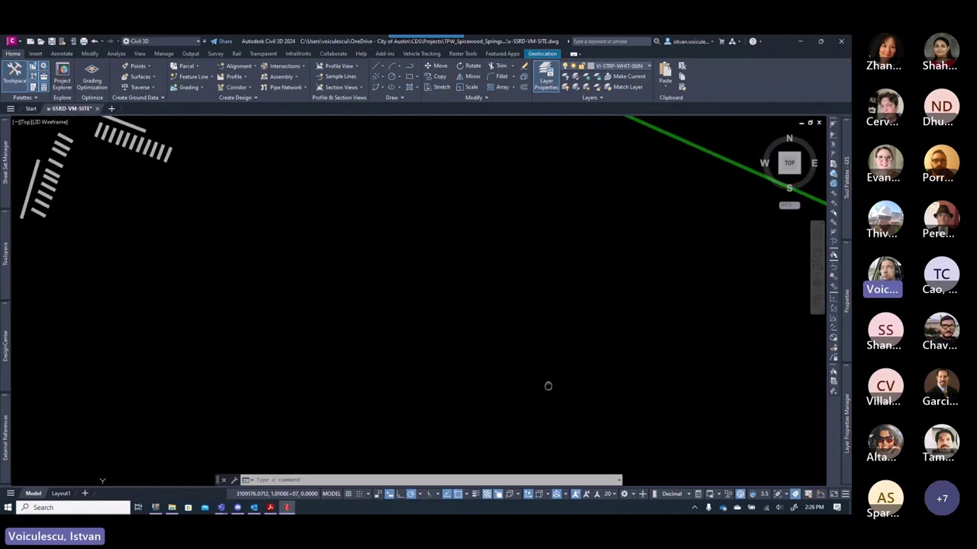
{"action": "scroll", "coordinate": [328, 282], "scroll_direction": "up", "scroll_amount": 2}
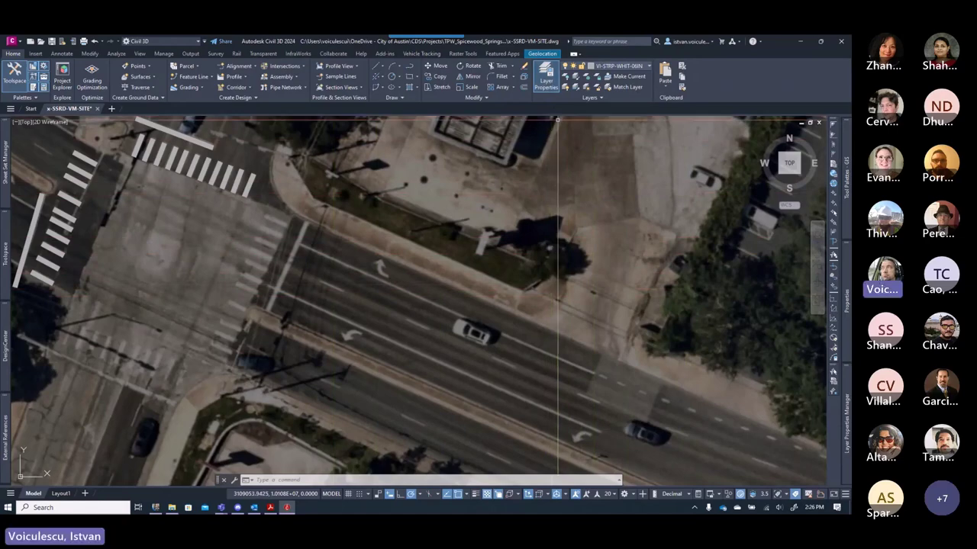
- Widen the Linetype column and set VI-STRP-WHIT-04IN-0204 (4-inch, 2' dash x 4' gap) current
{"action": "left_click", "coordinate": [548, 84]}
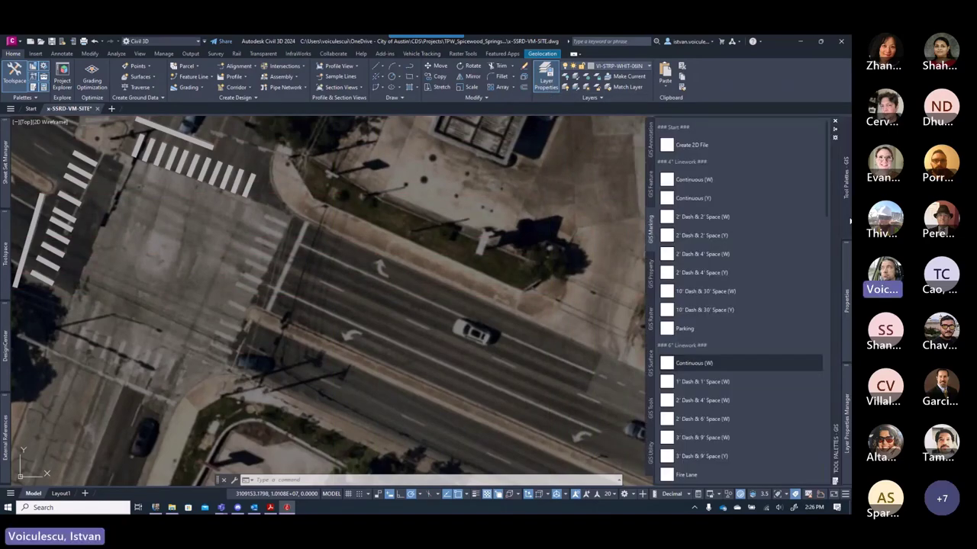
{"action": "mouse_move", "coordinate": [846, 416]}
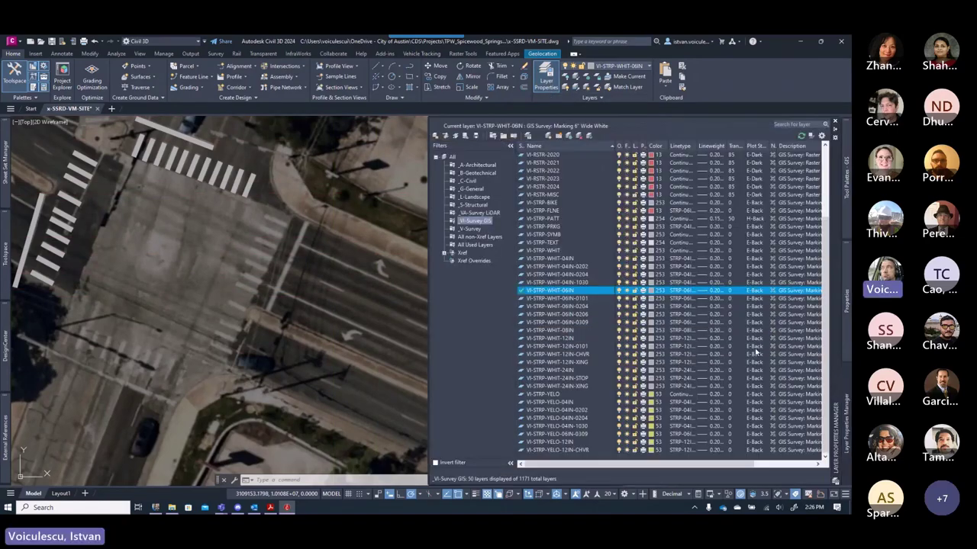
{"action": "left_click", "coordinate": [568, 283]}
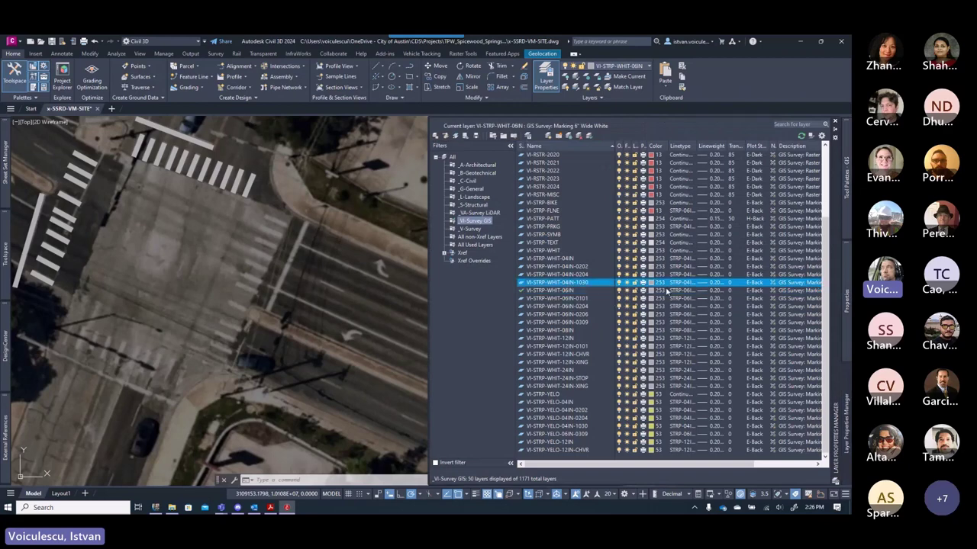
{"action": "left_click_drag", "start_coordinate": [696, 145], "coordinate": [715, 145]}
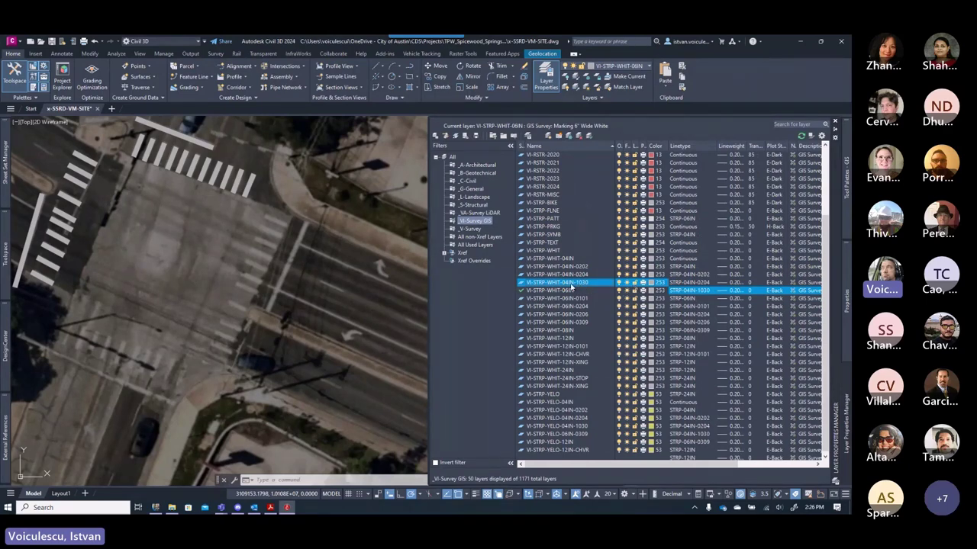
{"action": "double_click", "coordinate": [566, 284]}
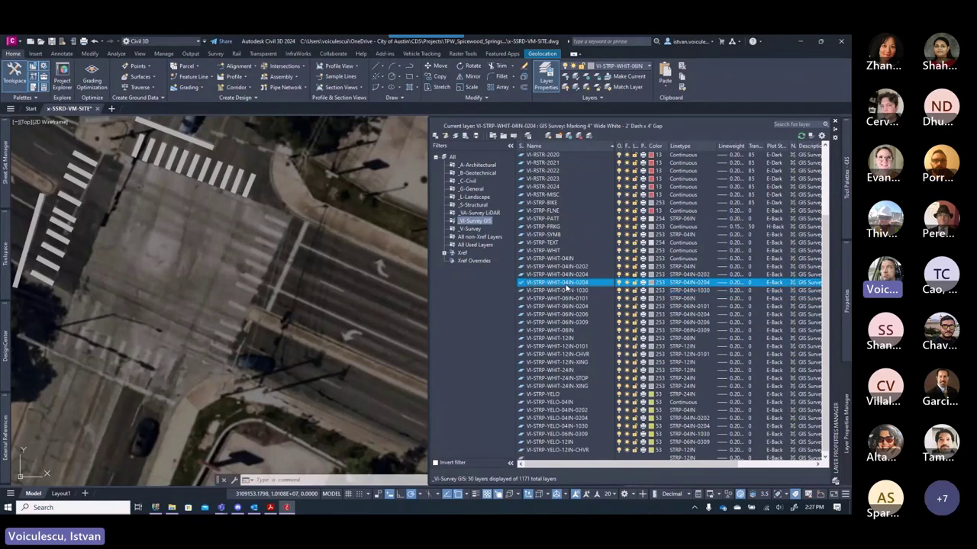
- Start a polyline on the lane line, then cancel it
{"action": "type", "text": "pl"}
{"action": "key", "text": "Return"}
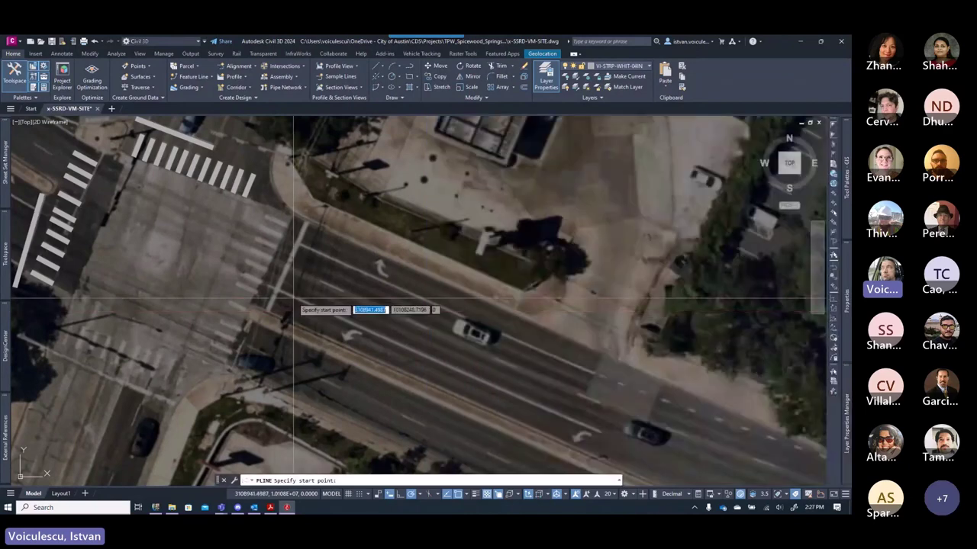
{"action": "scroll", "coordinate": [305, 297], "scroll_direction": "up", "scroll_amount": 3}
{"action": "left_click", "coordinate": [319, 282]}
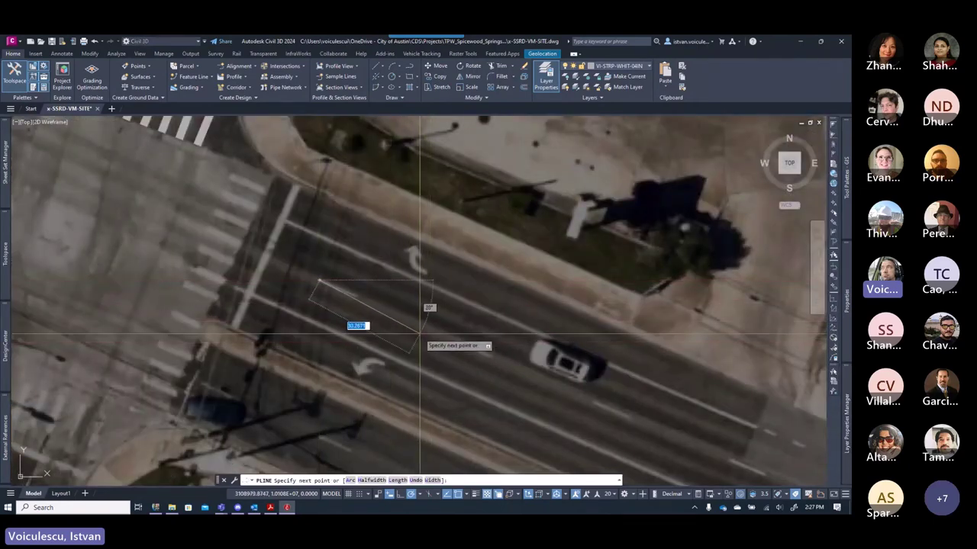
{"action": "key", "text": "Escape"}
- Reset the default polyline width with PLINEWID and start a fresh polyline
{"action": "type", "text": "plie"}
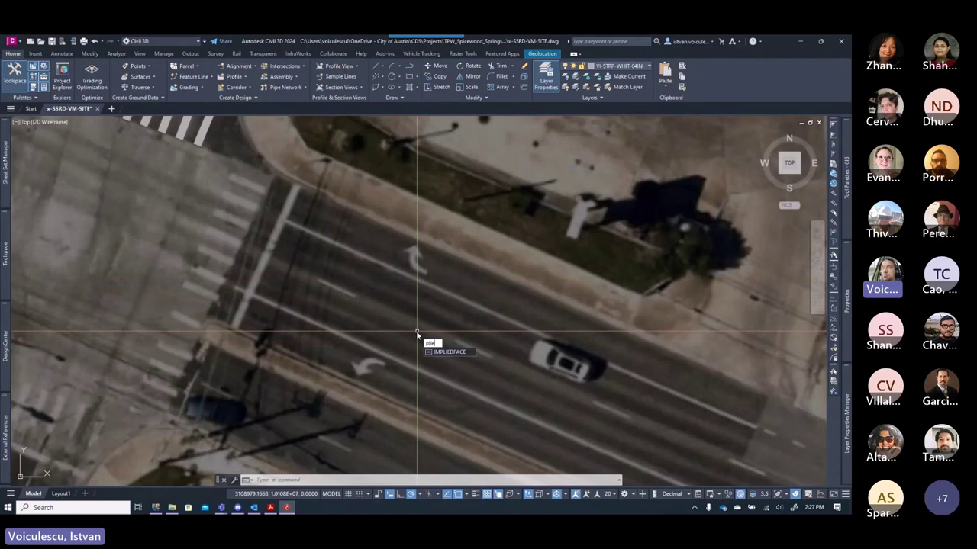
{"action": "key", "text": "BackSpace"}
{"action": "type", "text": "newid"}
{"action": "key", "text": "Return"}
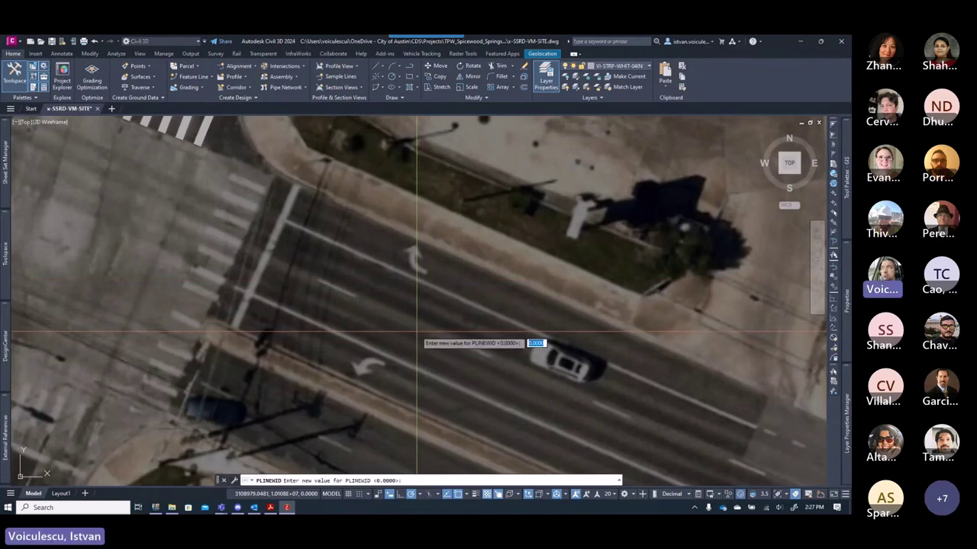
{"action": "key", "text": "BackSpace"}
{"action": "key", "text": "Return"}
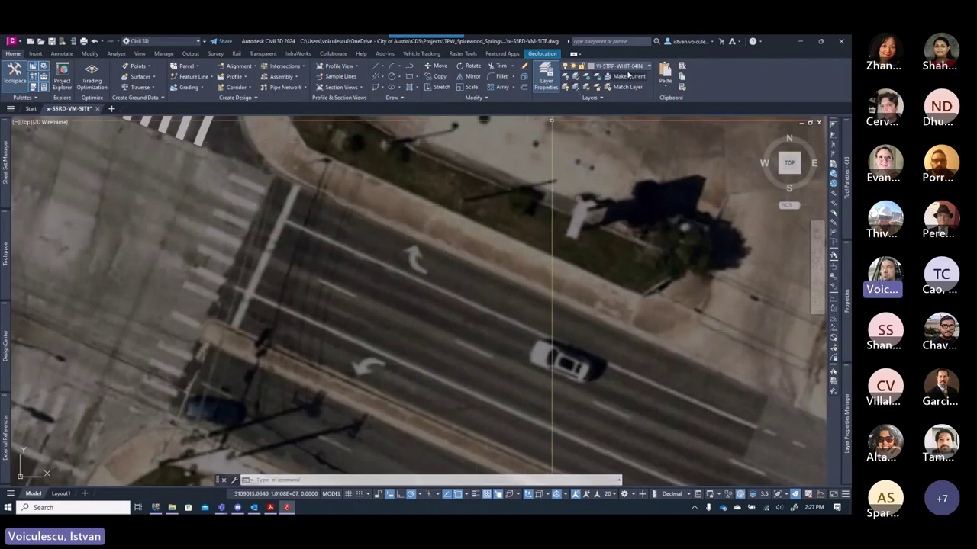
{"action": "type", "text": "pl"}
{"action": "key", "text": "Return"}
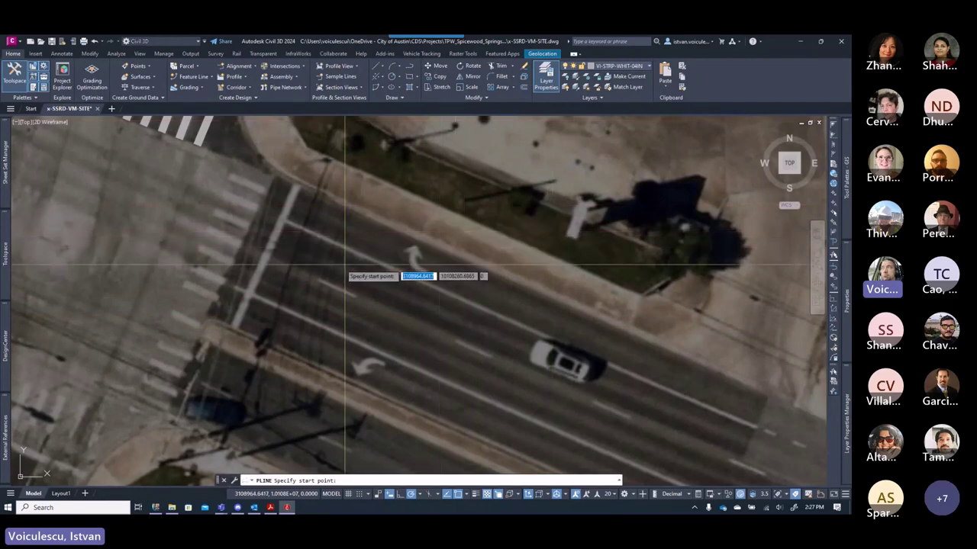
- Trace the straight part of the lane line with polyline vertices along the road
{"action": "left_click", "coordinate": [324, 282]}
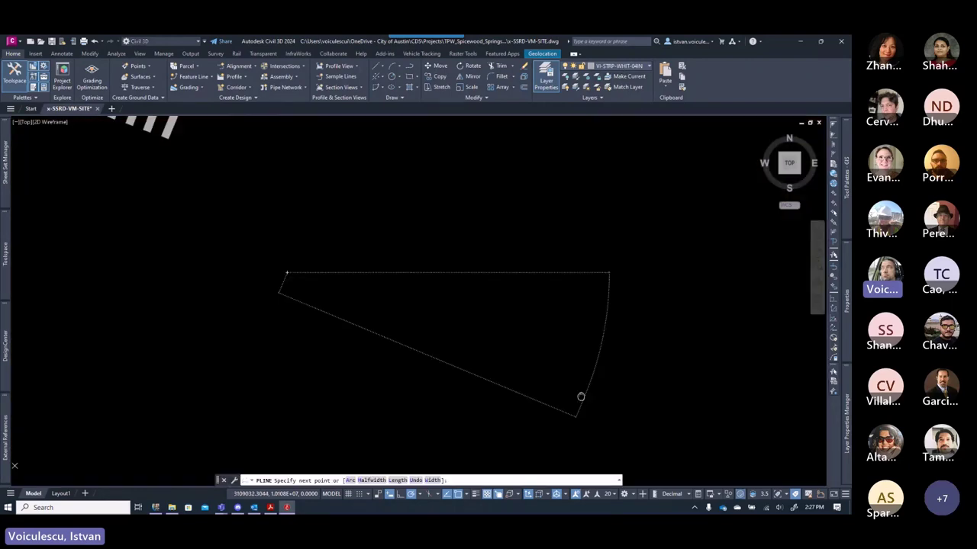
{"action": "middle_click_drag", "start_coordinate": [580, 397], "coordinate": [443, 327]}
{"action": "left_click", "coordinate": [621, 412]}
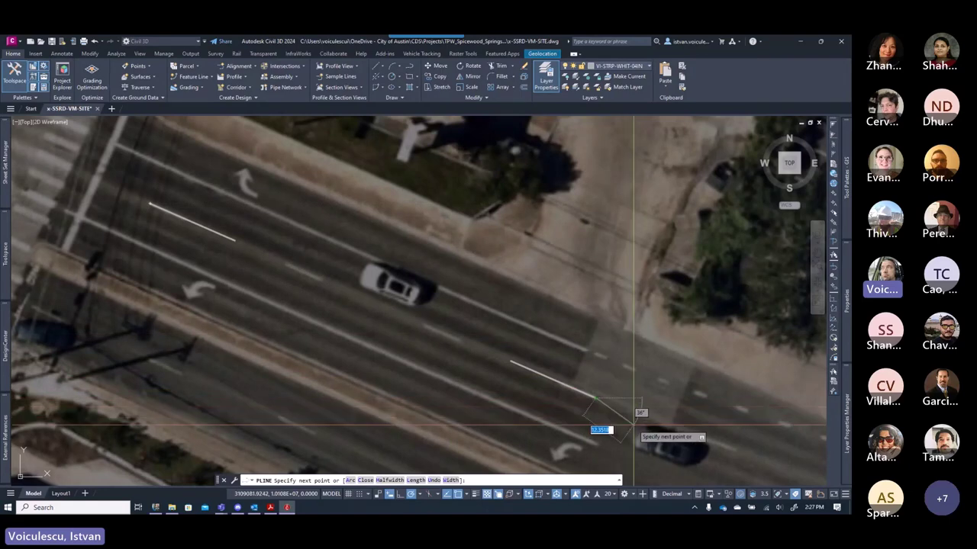
{"action": "middle_click_drag", "start_coordinate": [622, 412], "coordinate": [457, 357]}
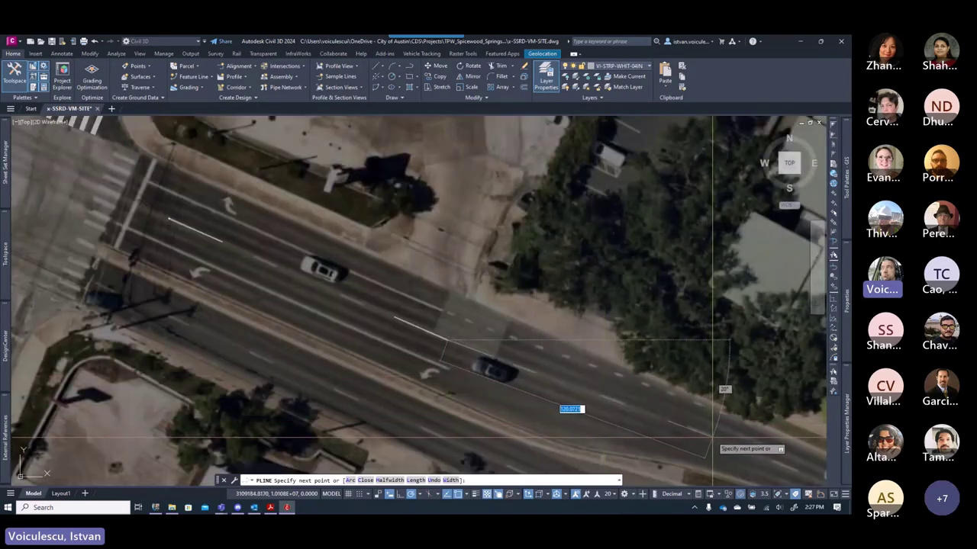
{"action": "middle_click_drag", "start_coordinate": [731, 444], "coordinate": [580, 375]}
{"action": "left_click", "coordinate": [556, 364]}
{"action": "middle_click_drag", "start_coordinate": [726, 434], "coordinate": [578, 359]}
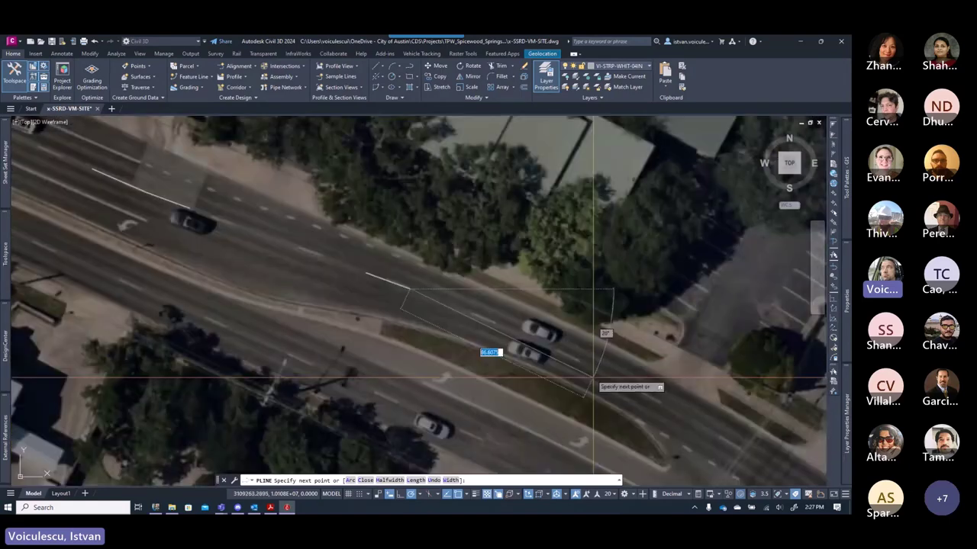
{"action": "left_click", "coordinate": [574, 359]}
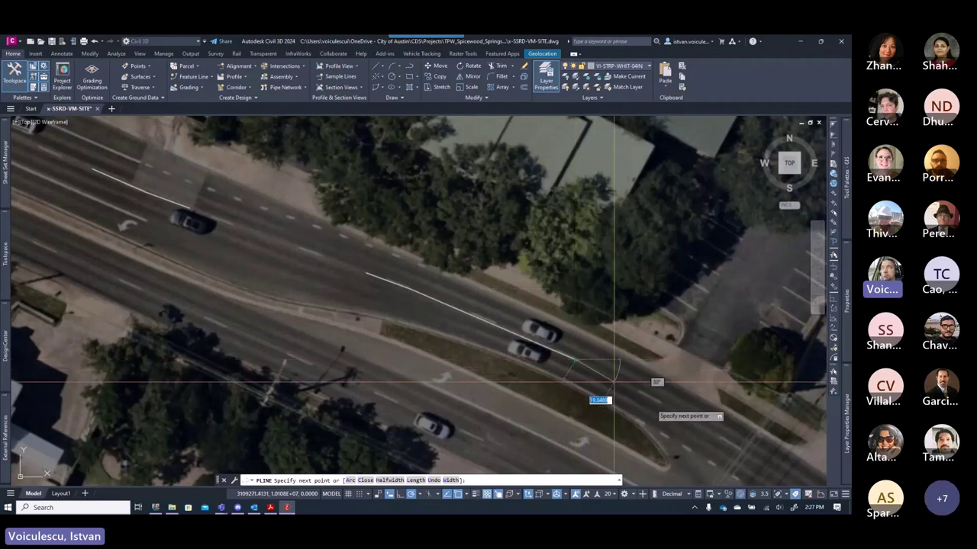
{"action": "middle_click_drag", "start_coordinate": [672, 408], "coordinate": [536, 339]}
- Add an arc segment following the road curve and finish the lane-line polyline
{"action": "type", "text": "a"}
{"action": "key", "text": "Return"}
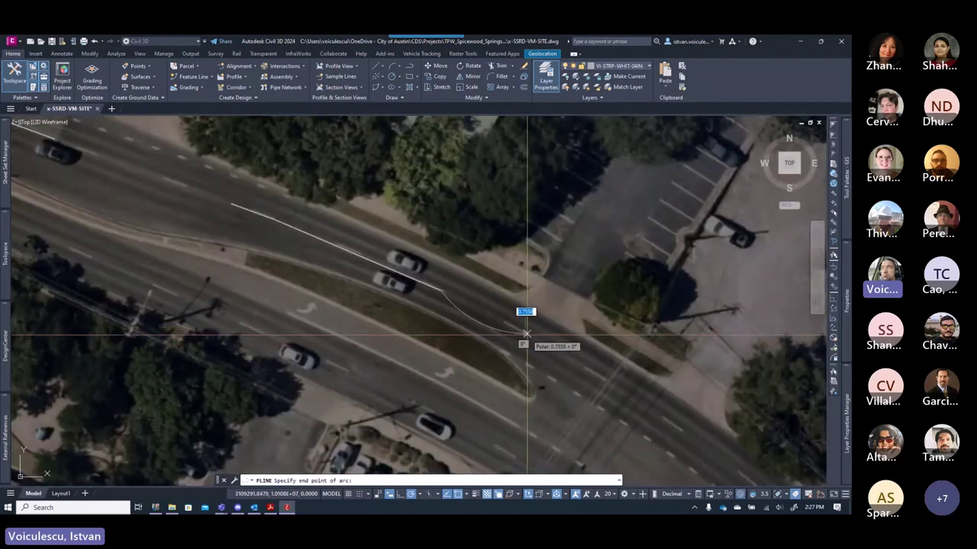
{"action": "middle_click_drag", "start_coordinate": [644, 418], "coordinate": [524, 338]}
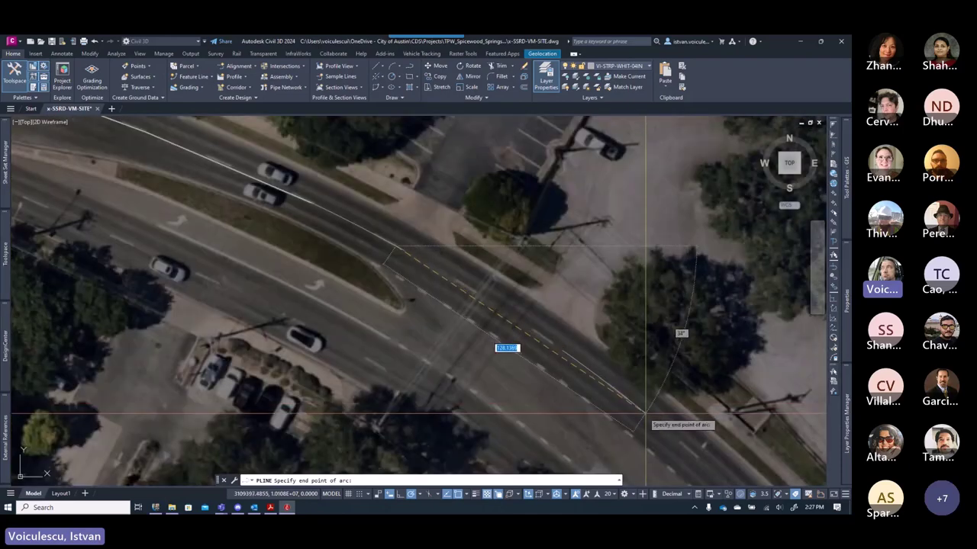
{"action": "left_click", "coordinate": [626, 397]}
{"action": "middle_click_drag", "start_coordinate": [669, 434], "coordinate": [577, 356]}
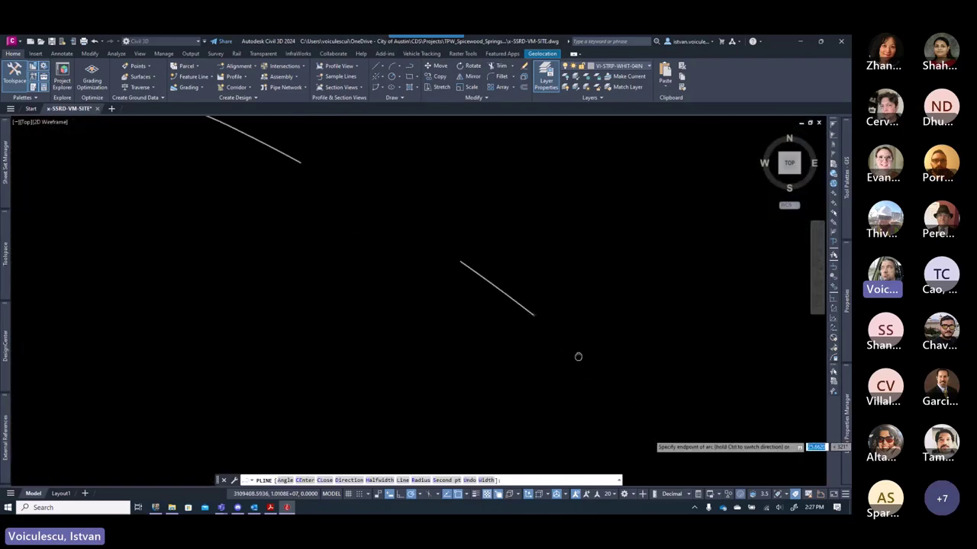
{"action": "scroll", "coordinate": [614, 393], "scroll_direction": "down", "scroll_amount": 5}
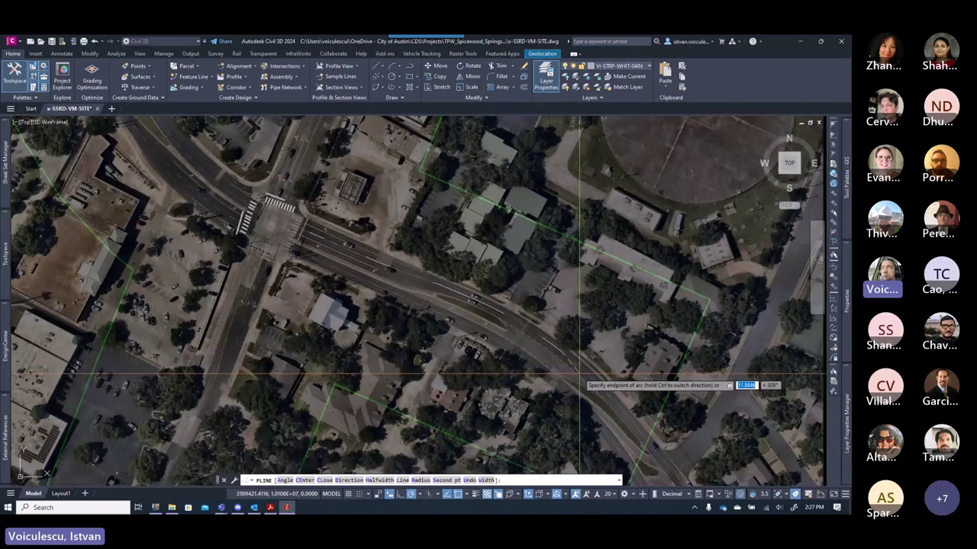
{"action": "key", "text": "Return"}
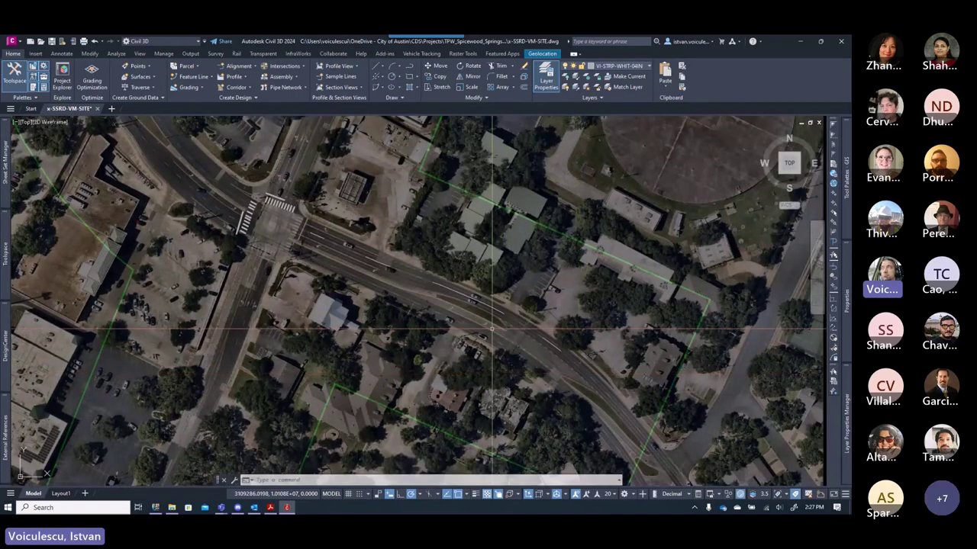
{"action": "scroll", "coordinate": [492, 330], "scroll_direction": "down", "scroll_amount": 2}
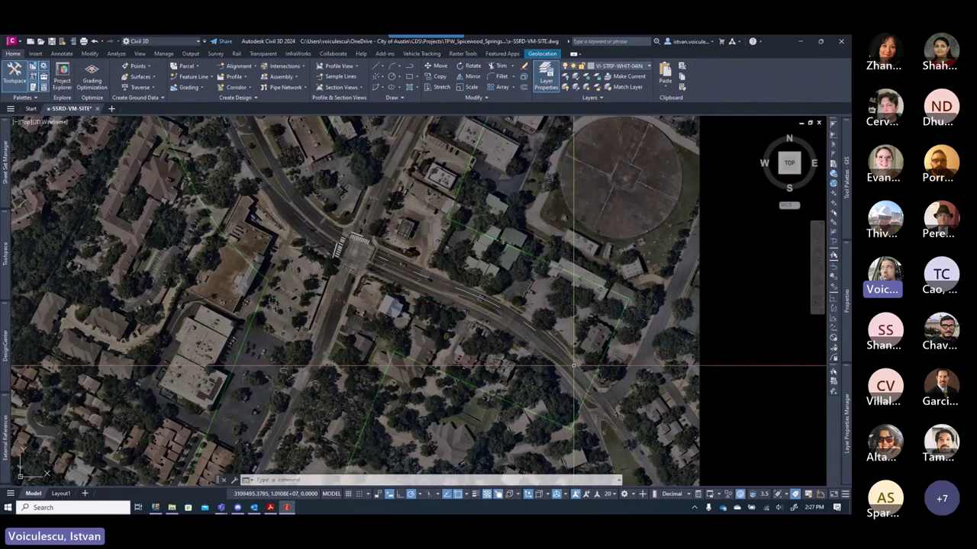
{"action": "scroll", "coordinate": [399, 272], "scroll_direction": "down", "scroll_amount": 5}
{"action": "scroll", "coordinate": [446, 294], "scroll_direction": "up", "scroll_amount": 5}
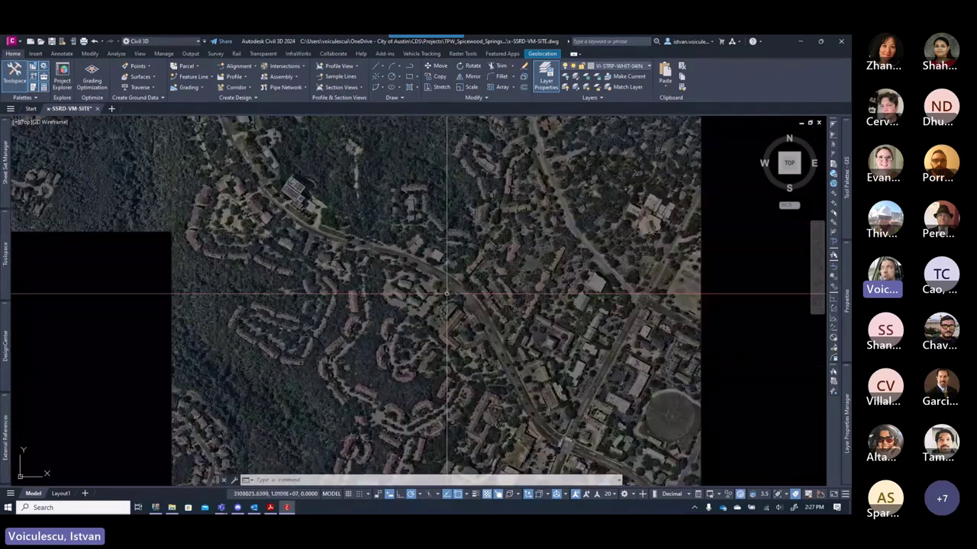
{"action": "scroll", "coordinate": [447, 293], "scroll_direction": "up", "scroll_amount": 1}
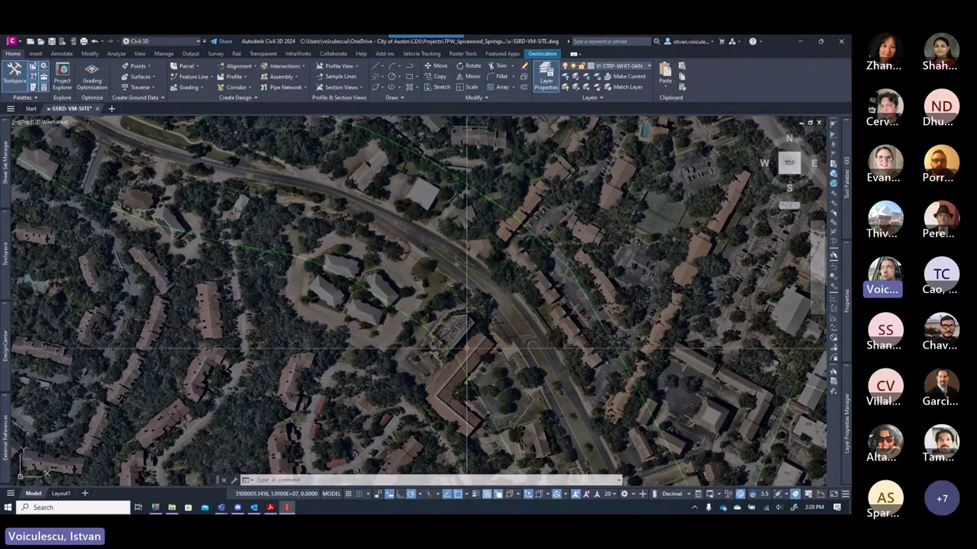
{"action": "scroll", "coordinate": [454, 334], "scroll_direction": "down", "scroll_amount": 6}
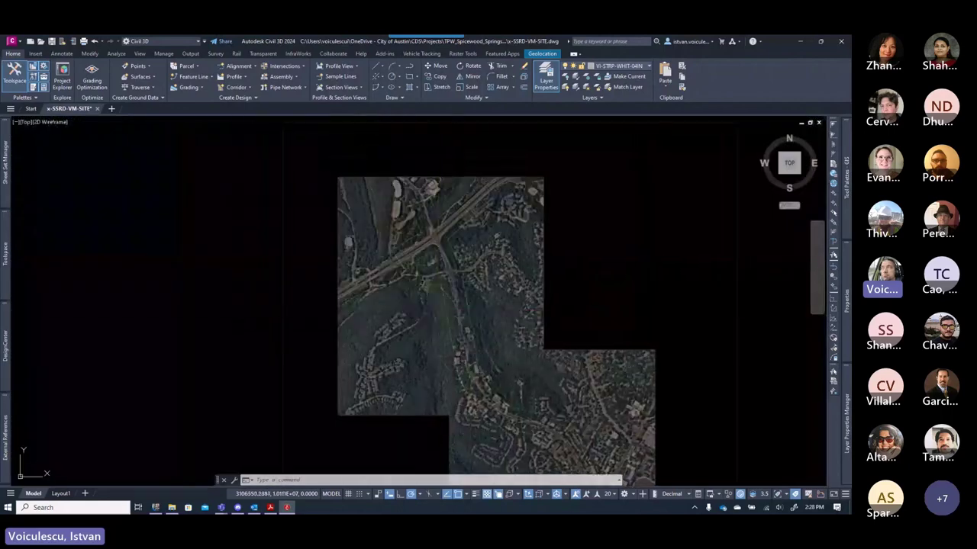
{"action": "scroll", "coordinate": [356, 268], "scroll_direction": "up", "scroll_amount": 4}
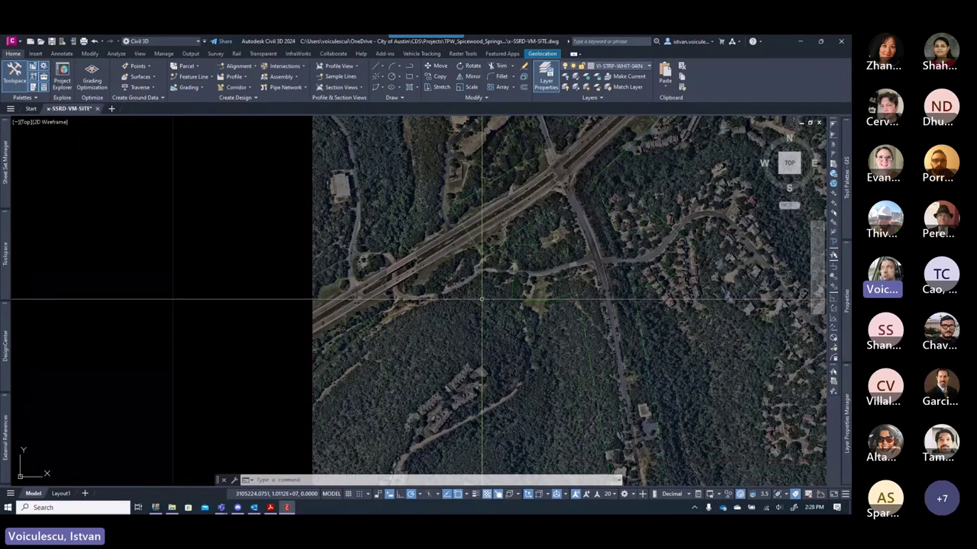
{"action": "scroll", "coordinate": [481, 300], "scroll_direction": "down", "scroll_amount": 5}
{"action": "scroll", "coordinate": [532, 192], "scroll_direction": "up", "scroll_amount": 6}
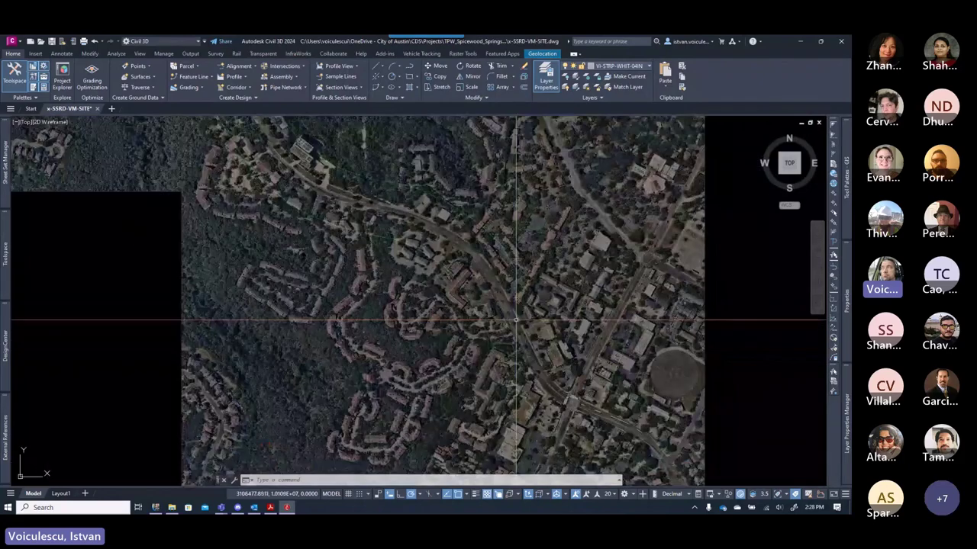
{"action": "scroll", "coordinate": [516, 320], "scroll_direction": "up", "scroll_amount": 5}
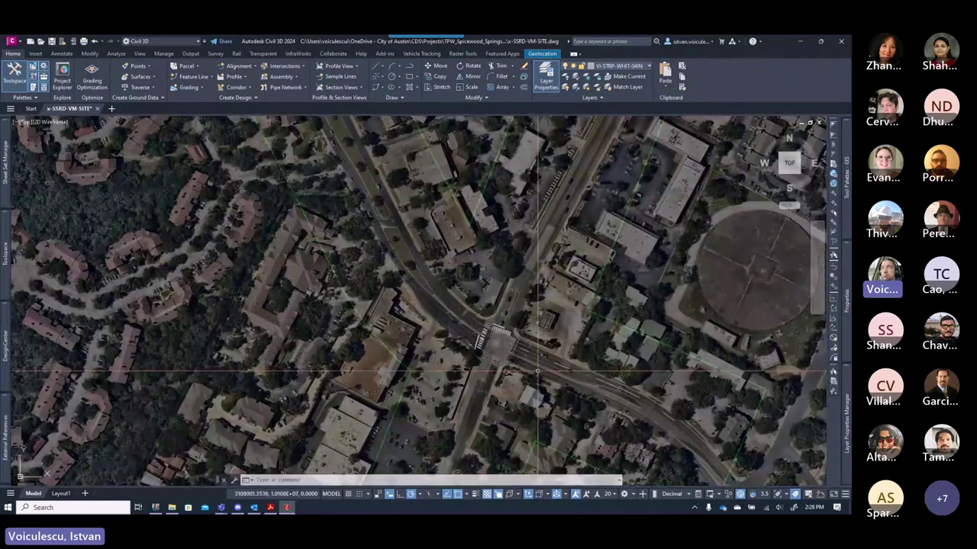
{"action": "scroll", "coordinate": [435, 275], "scroll_direction": "up", "scroll_amount": 5}
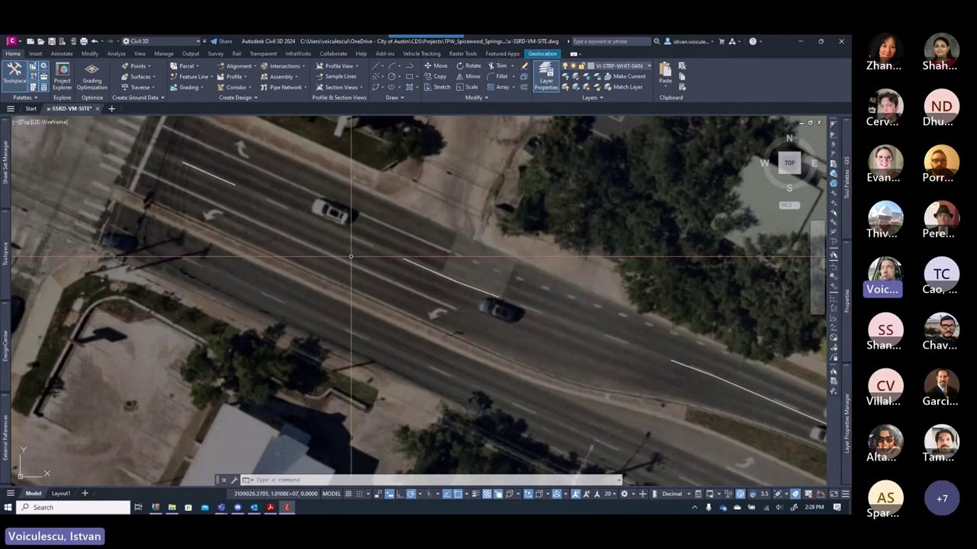
{"action": "middle_click_drag", "start_coordinate": [370, 257], "coordinate": [377, 296]}
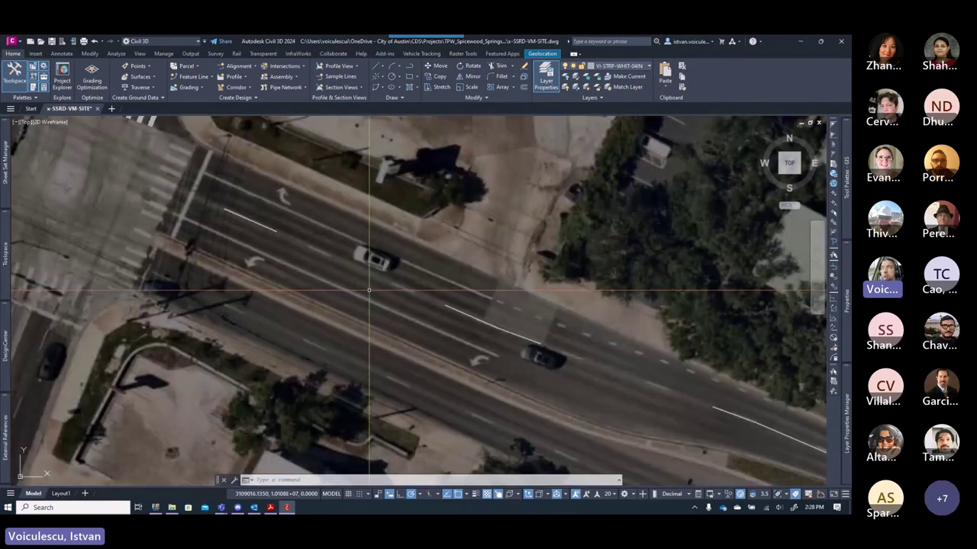
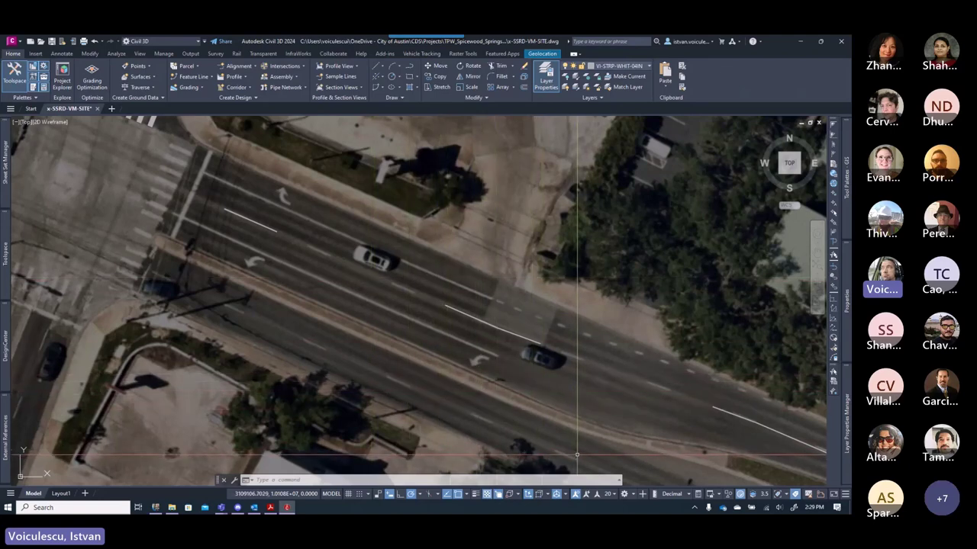
- Change the annotation scale from 20 to 1, regenerate, and select the lane stripe to check its layer
{"action": "left_click", "coordinate": [610, 495]}
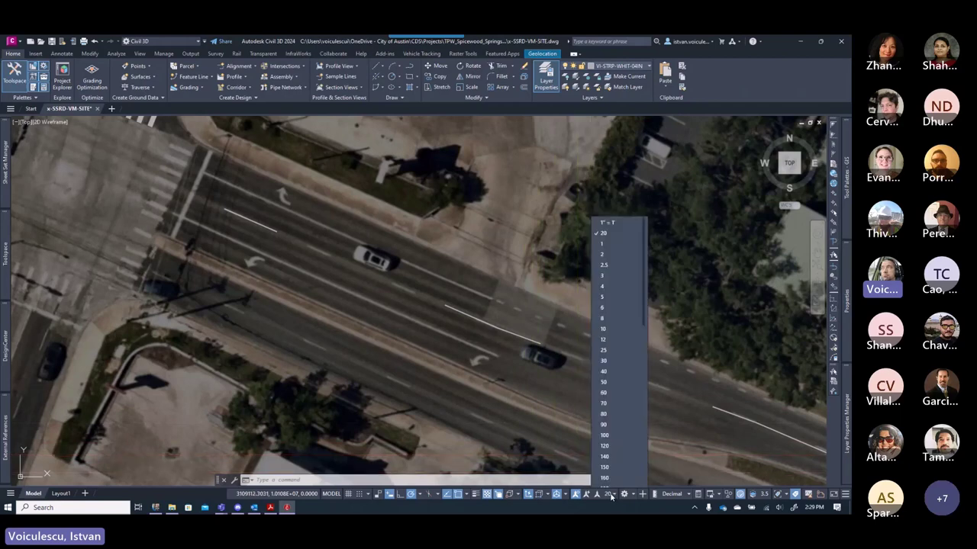
{"action": "left_click", "coordinate": [610, 239]}
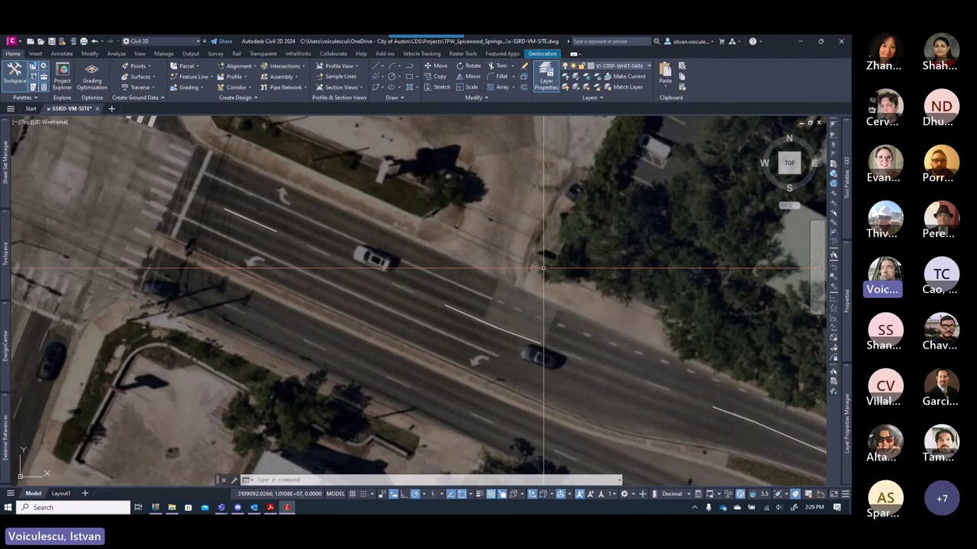
{"action": "type", "text": "rea"}
{"action": "key", "text": "Return"}
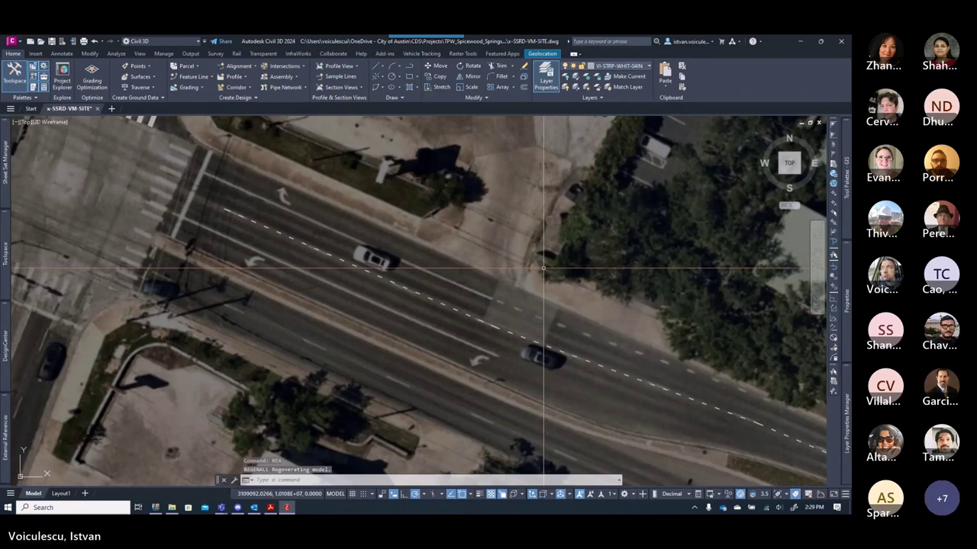
{"action": "key", "text": "Escape"}
{"action": "key", "text": "Escape"}
{"action": "key", "text": "Escape"}
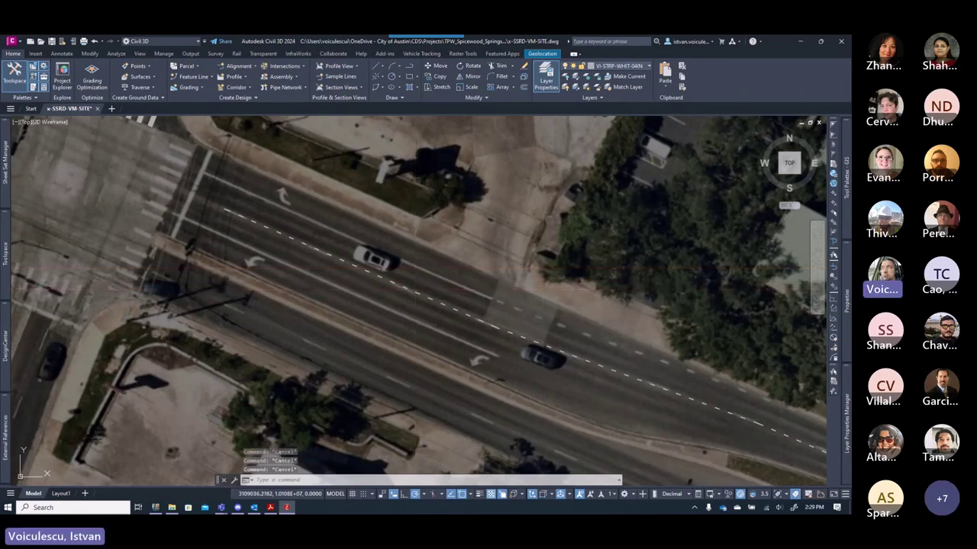
{"action": "left_click", "coordinate": [415, 291]}
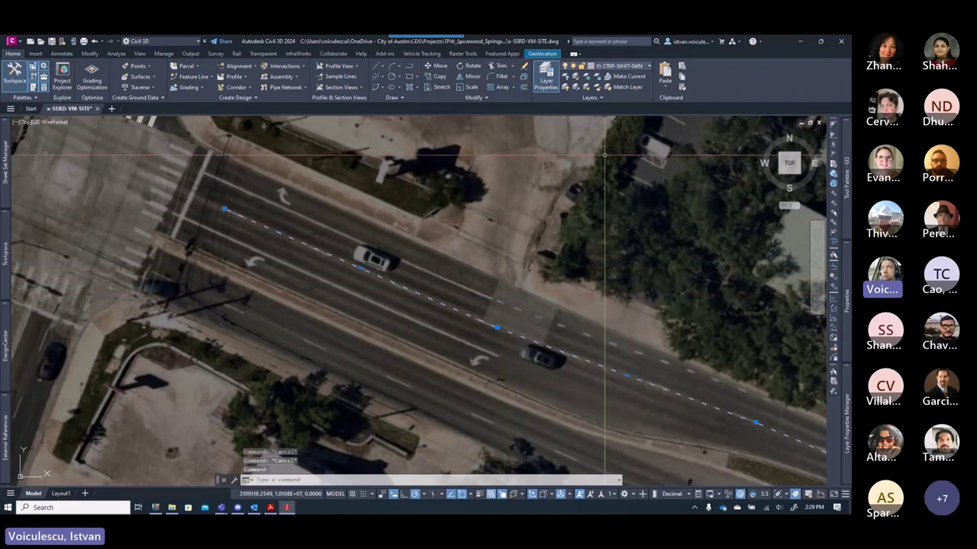
{"action": "left_click", "coordinate": [623, 66]}
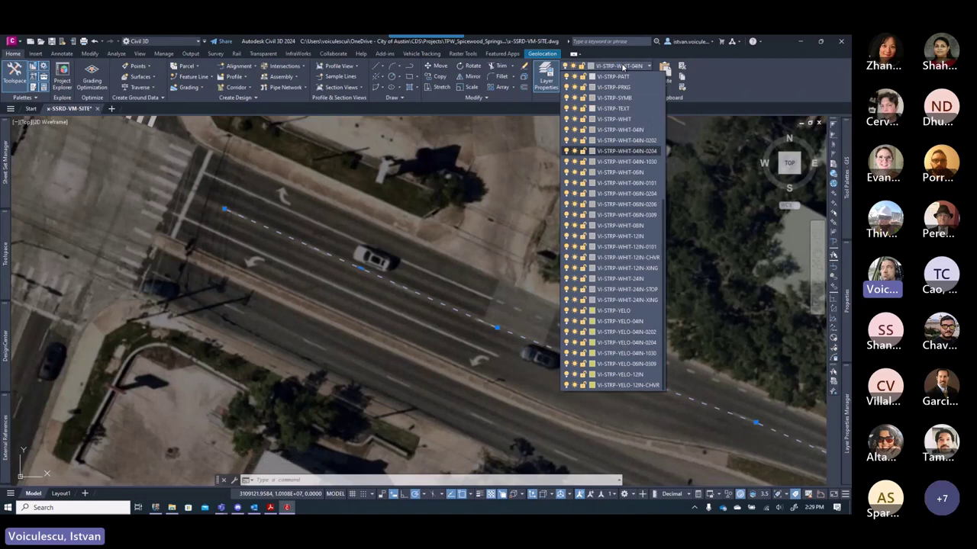
- Make VI-STRP-WHIT-04IN-1030 the current layer in the Layer Properties Manager
{"action": "left_click", "coordinate": [626, 162]}
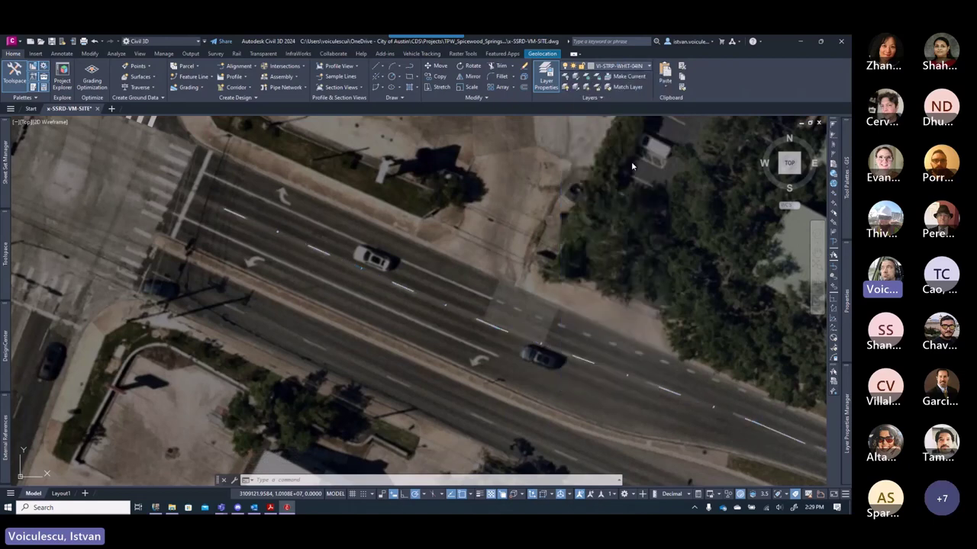
{"action": "key", "text": "Escape"}
{"action": "key", "text": "Escape"}
{"action": "key", "text": "Escape"}
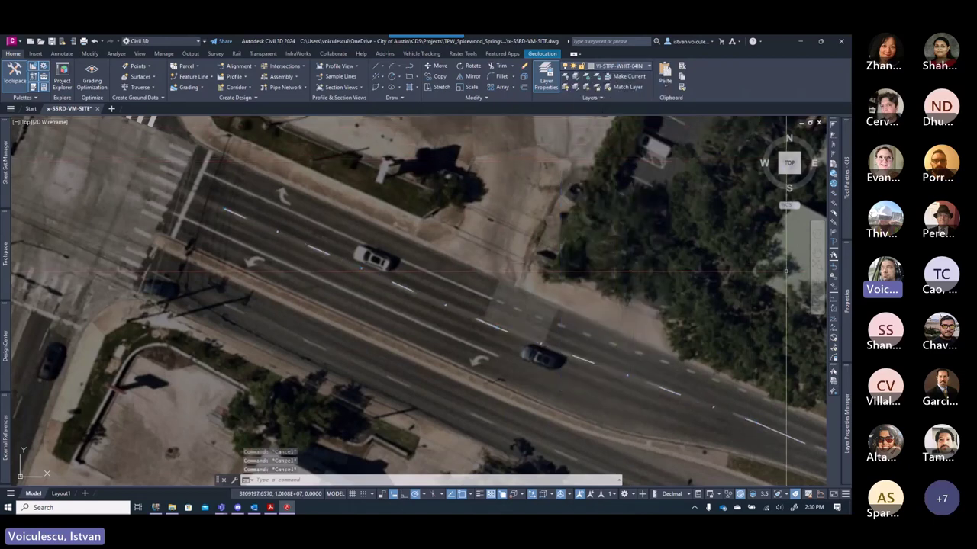
{"action": "mouse_move", "coordinate": [847, 225]}
{"action": "mouse_move", "coordinate": [847, 431]}
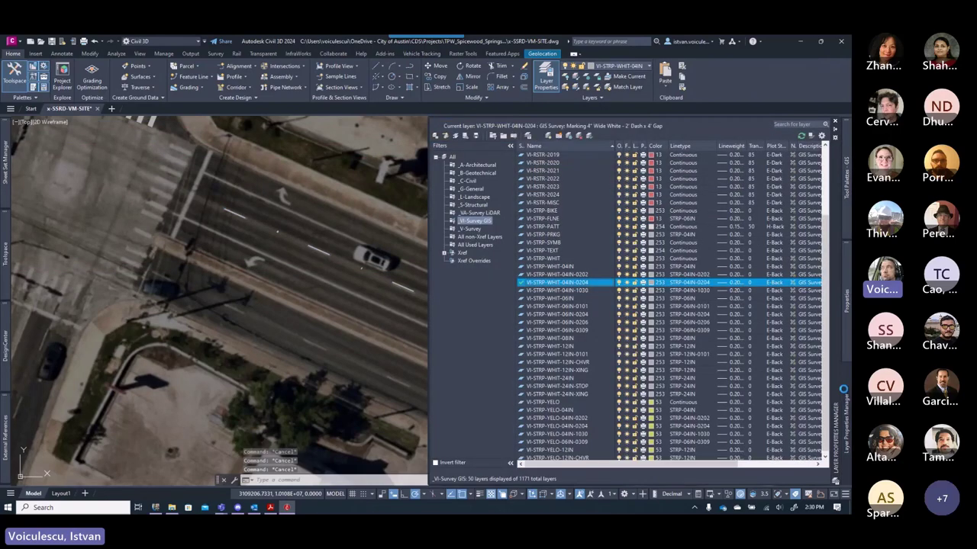
{"action": "left_click", "coordinate": [566, 291]}
{"action": "double_click", "coordinate": [566, 291]}
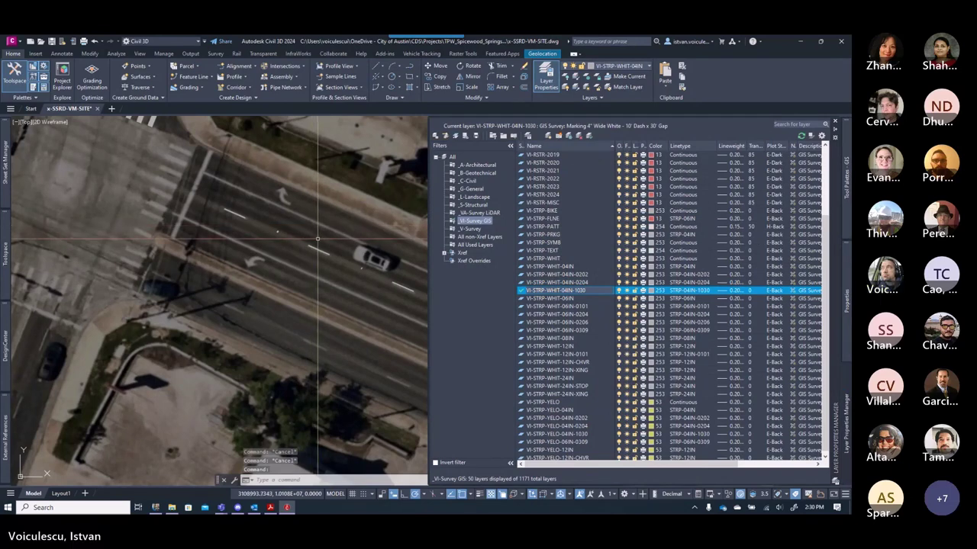
{"action": "key", "text": "Escape"}
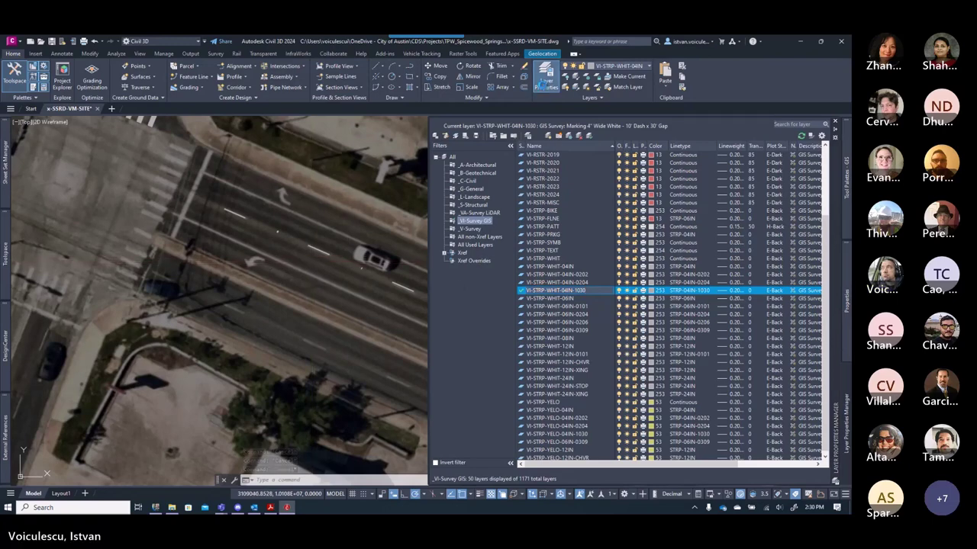
{"action": "left_click", "coordinate": [546, 80]}
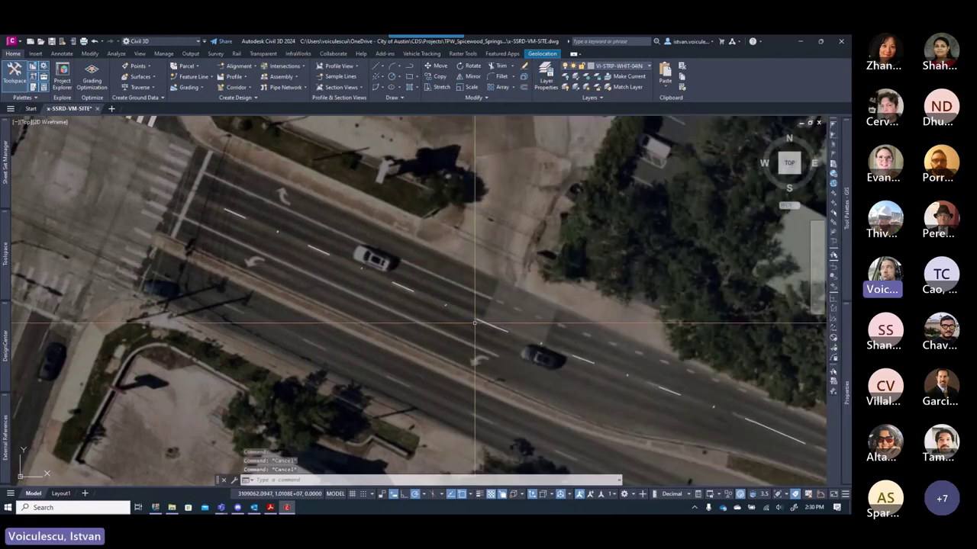
- Pan east of the intersection and select the dashed stripe polyline on VI-STRP-WHIT-04IN-1030
{"action": "middle_click_drag", "start_coordinate": [475, 323], "coordinate": [356, 261]}
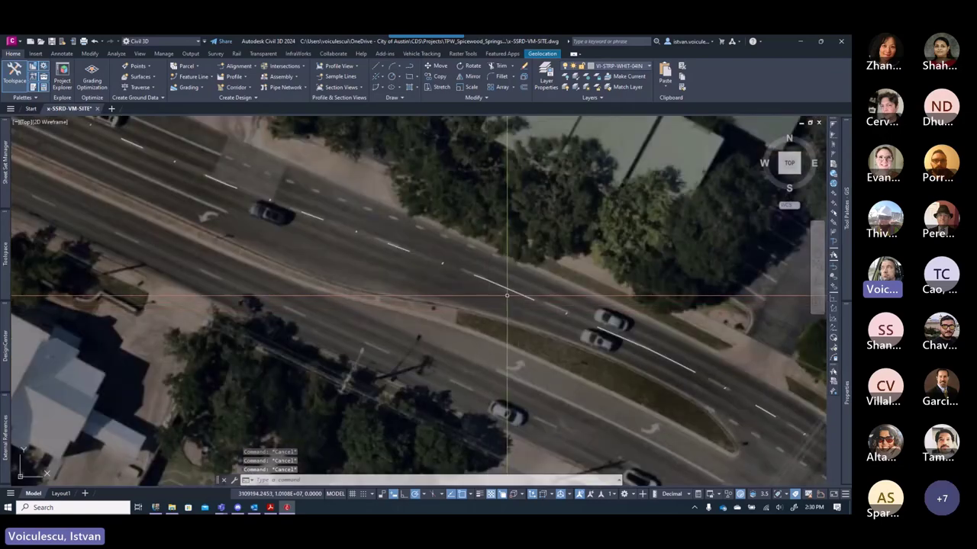
{"action": "scroll", "coordinate": [494, 299], "scroll_direction": "down", "scroll_amount": 2}
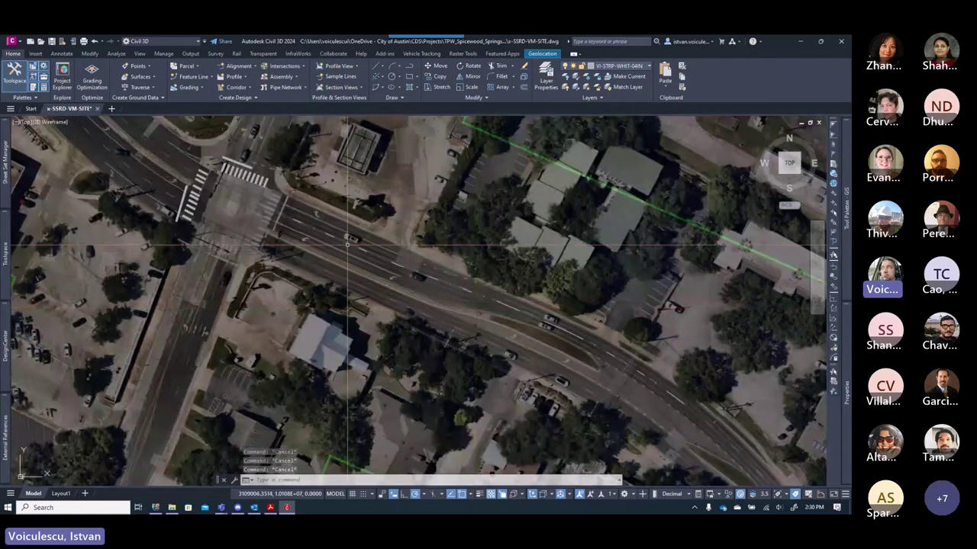
{"action": "middle_click_drag", "start_coordinate": [519, 320], "coordinate": [446, 305]}
{"action": "scroll", "coordinate": [439, 282], "scroll_direction": "up", "scroll_amount": 3}
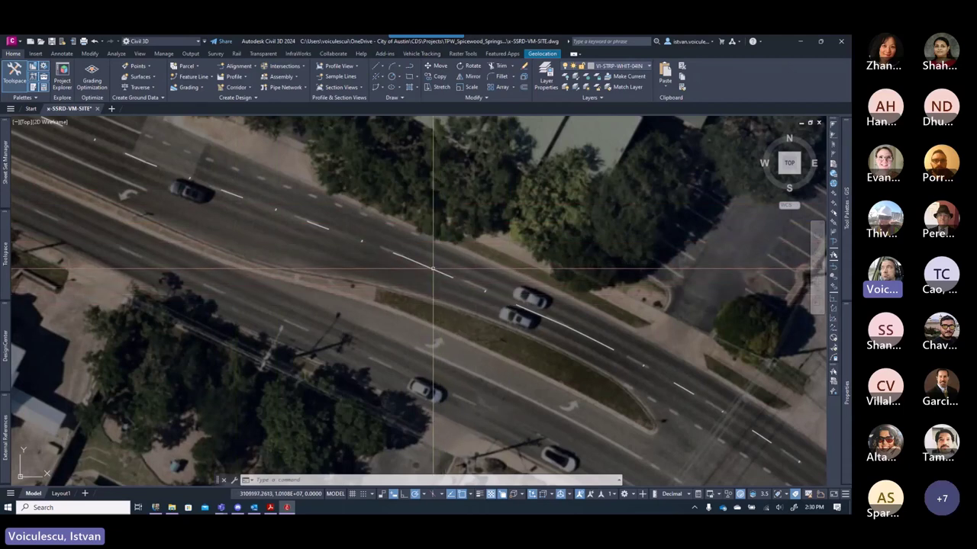
{"action": "mouse_move", "coordinate": [433, 268]}
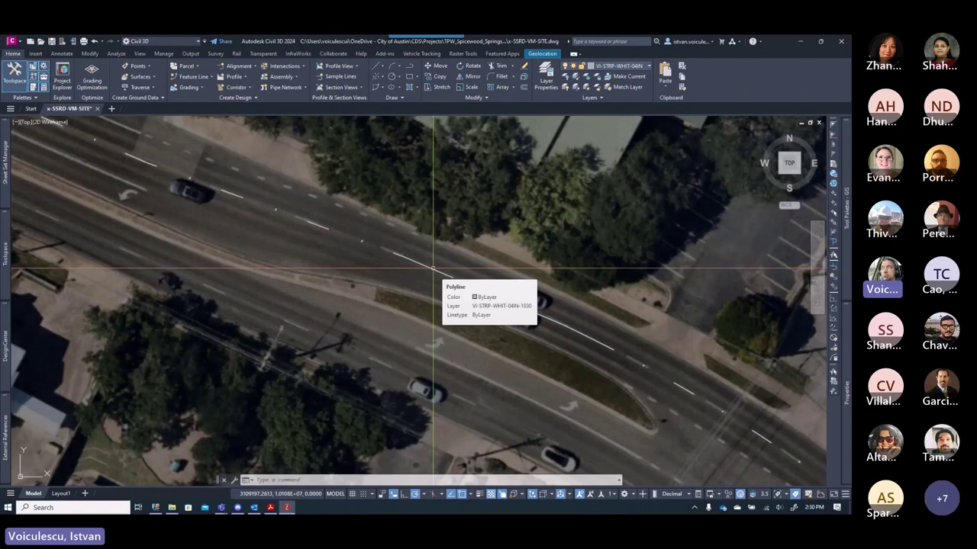
{"action": "left_click", "coordinate": [433, 269]}
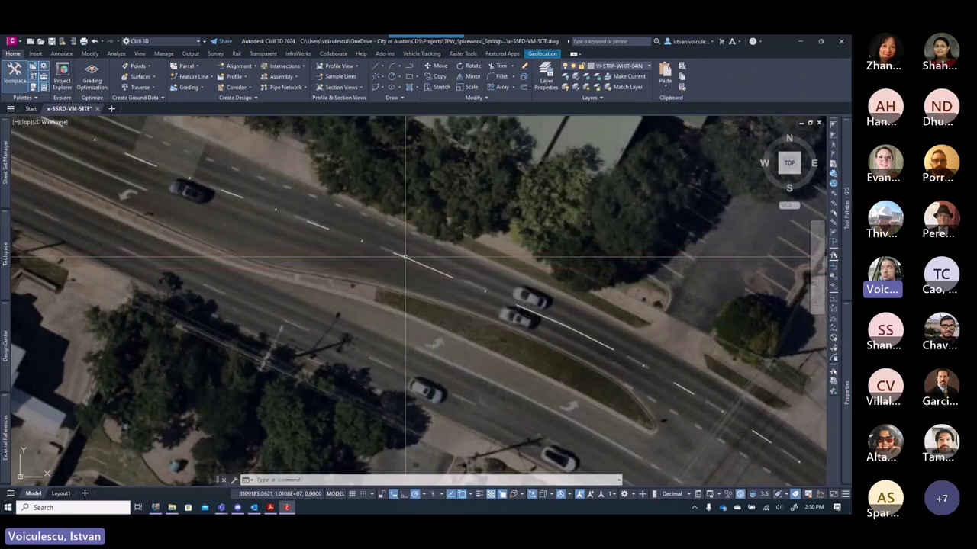
{"action": "right_click", "coordinate": [412, 271]}
{"action": "left_click", "coordinate": [439, 279]}
{"action": "scroll", "coordinate": [408, 253], "scroll_direction": "up", "scroll_amount": 2}
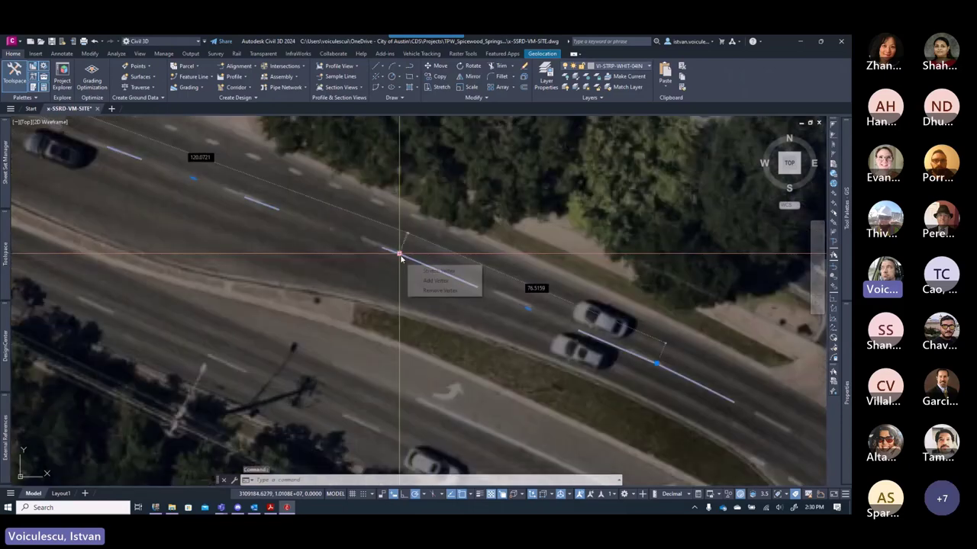
{"action": "scroll", "coordinate": [378, 231], "scroll_direction": "down", "scroll_amount": 2}
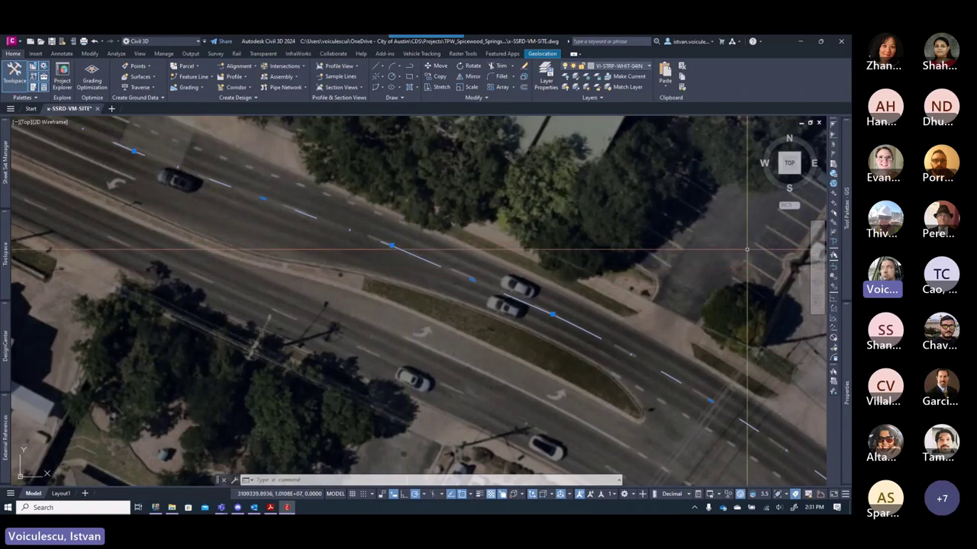
{"action": "mouse_move", "coordinate": [845, 385]}
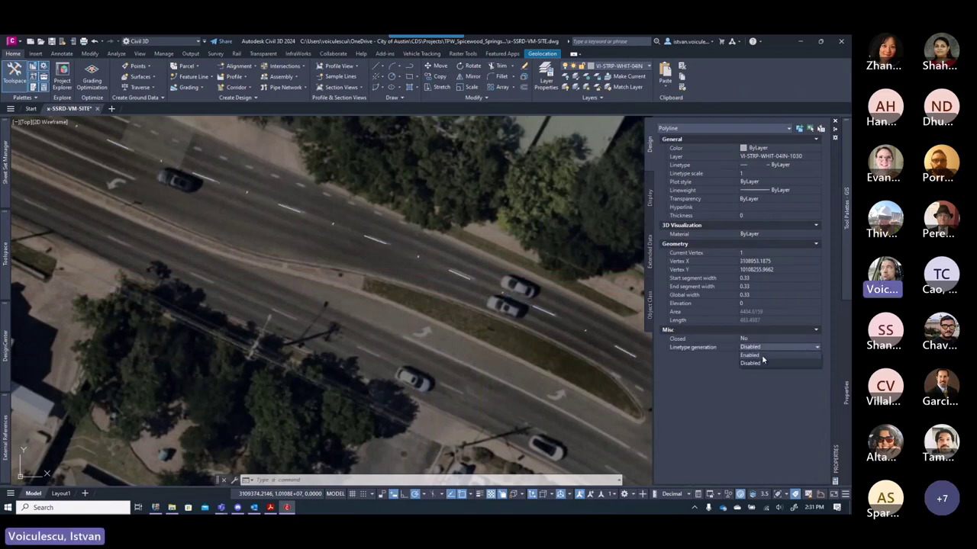
{"action": "key", "text": "Escape"}
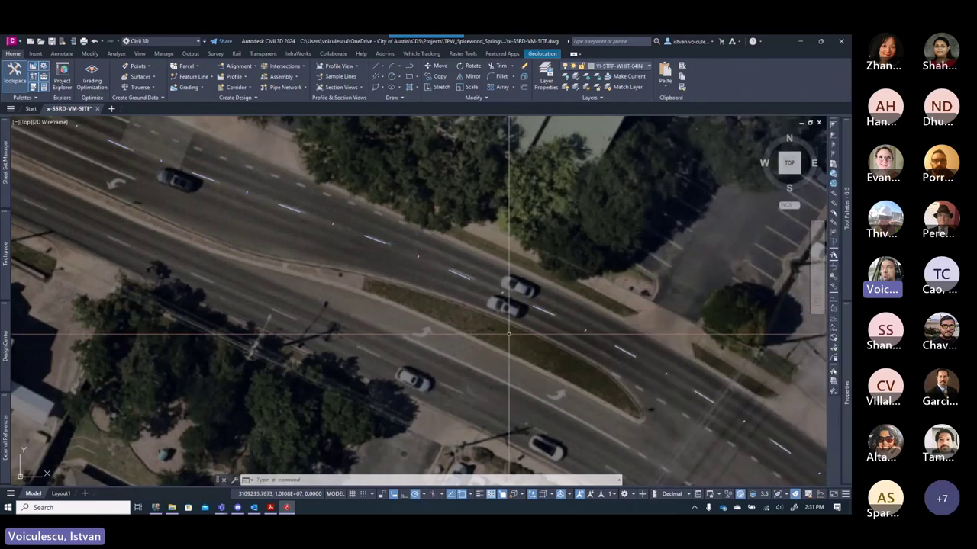
{"action": "scroll", "coordinate": [461, 264], "scroll_direction": "up", "scroll_amount": 2}
{"action": "left_click", "coordinate": [460, 282]}
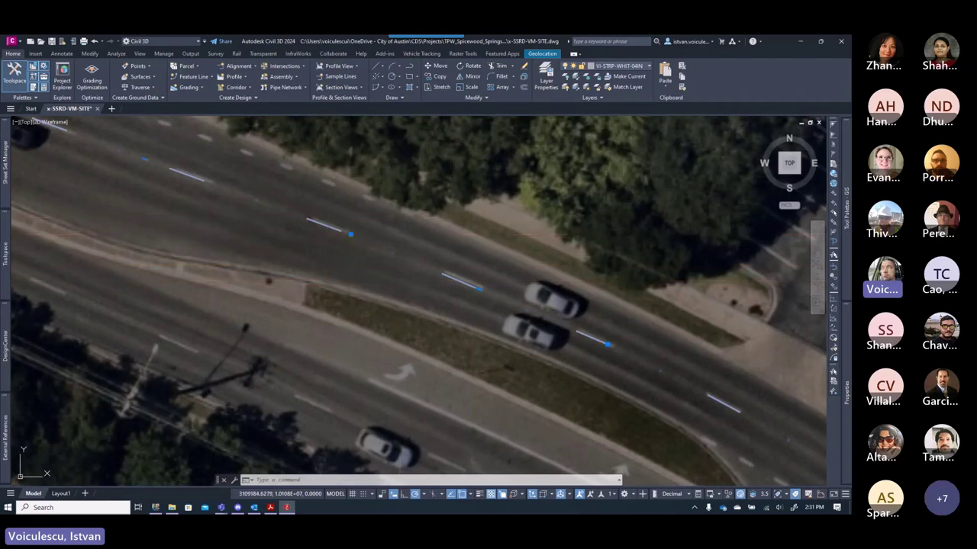
{"action": "left_click", "coordinate": [350, 234]}
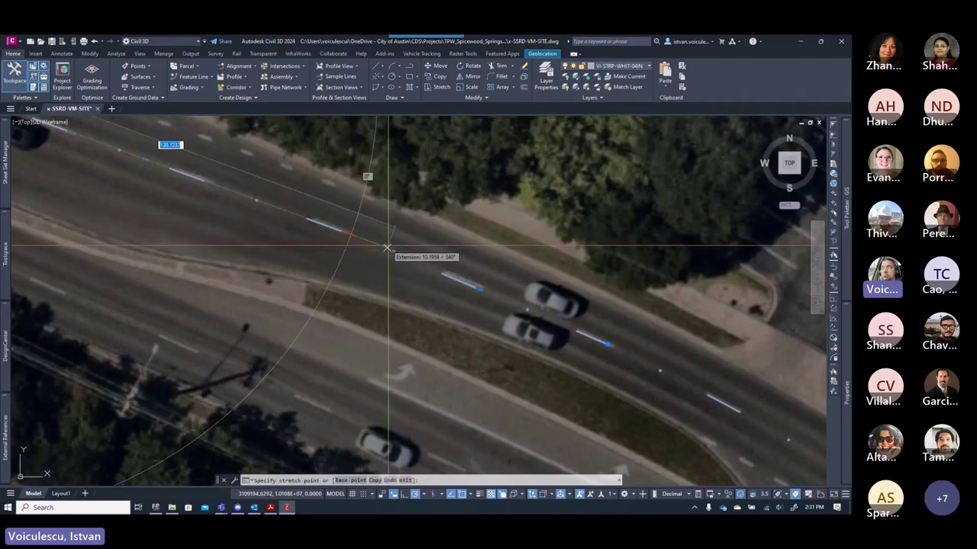
{"action": "key", "text": "Escape"}
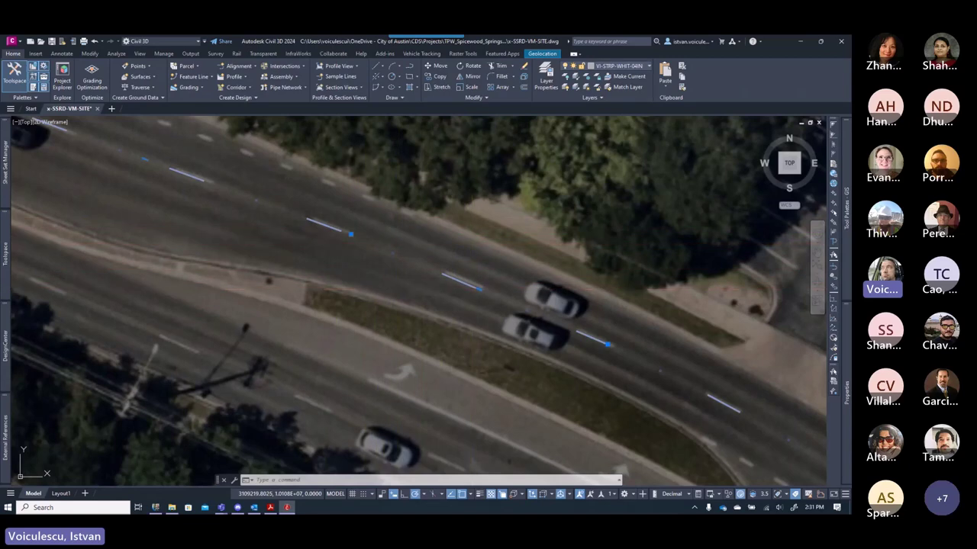
{"action": "scroll", "coordinate": [475, 288], "scroll_direction": "up", "scroll_amount": 2}
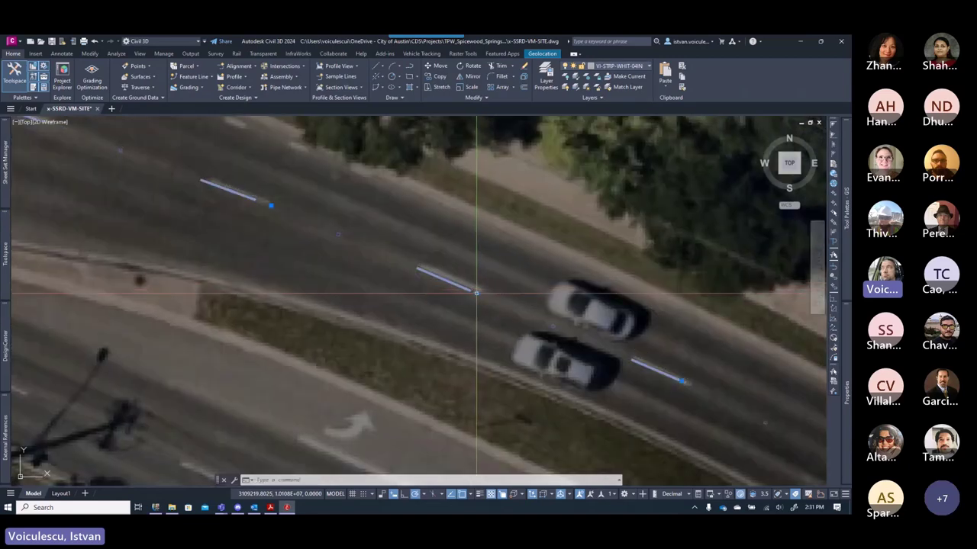
{"action": "mouse_move", "coordinate": [476, 293]}
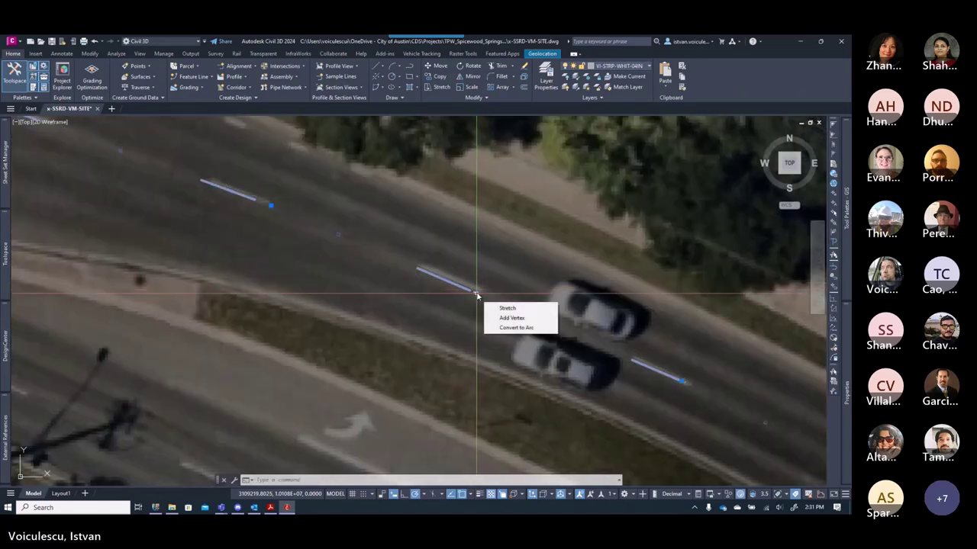
{"action": "left_click", "coordinate": [496, 328]}
{"action": "scroll", "coordinate": [465, 290], "scroll_direction": "up", "scroll_amount": 2}
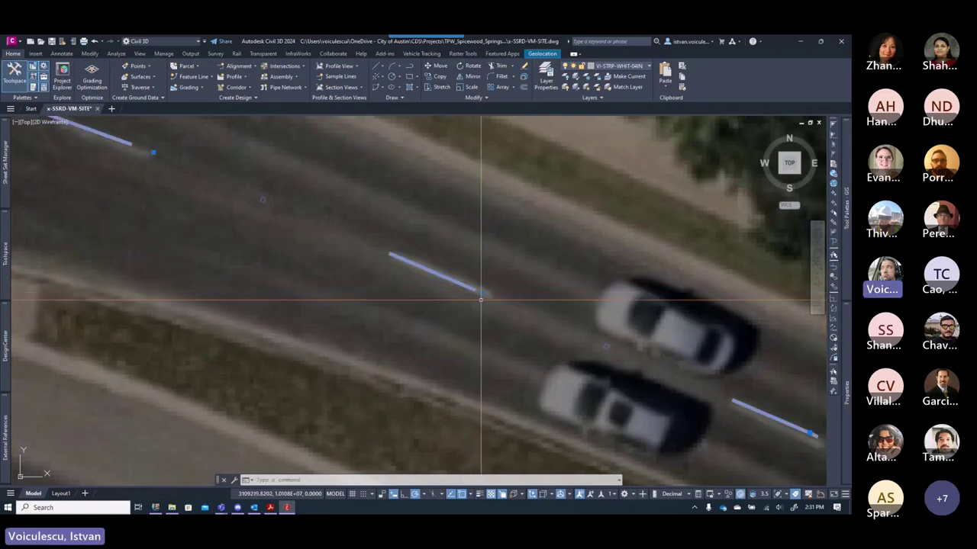
{"action": "scroll", "coordinate": [480, 300], "scroll_direction": "down", "scroll_amount": 5}
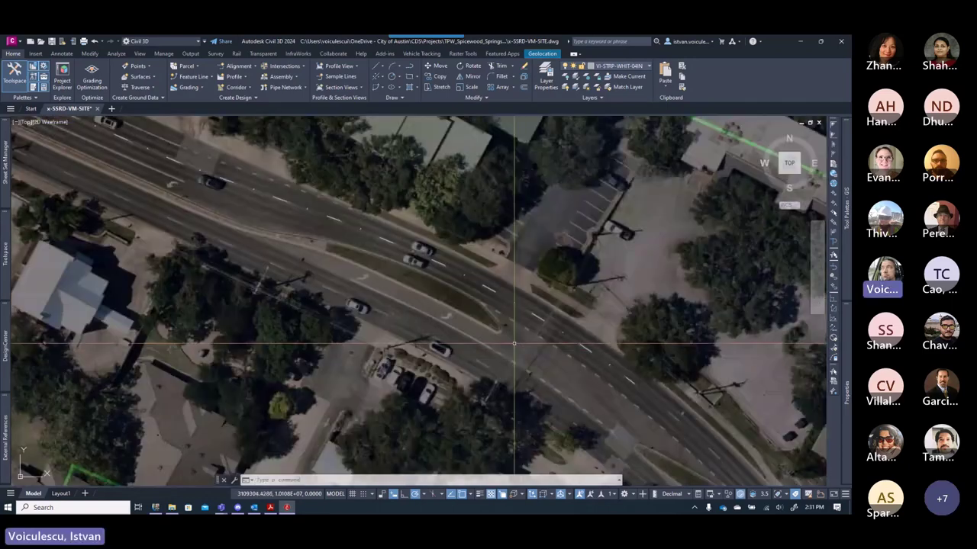
{"action": "middle_click_drag", "start_coordinate": [481, 300], "coordinate": [451, 300]}
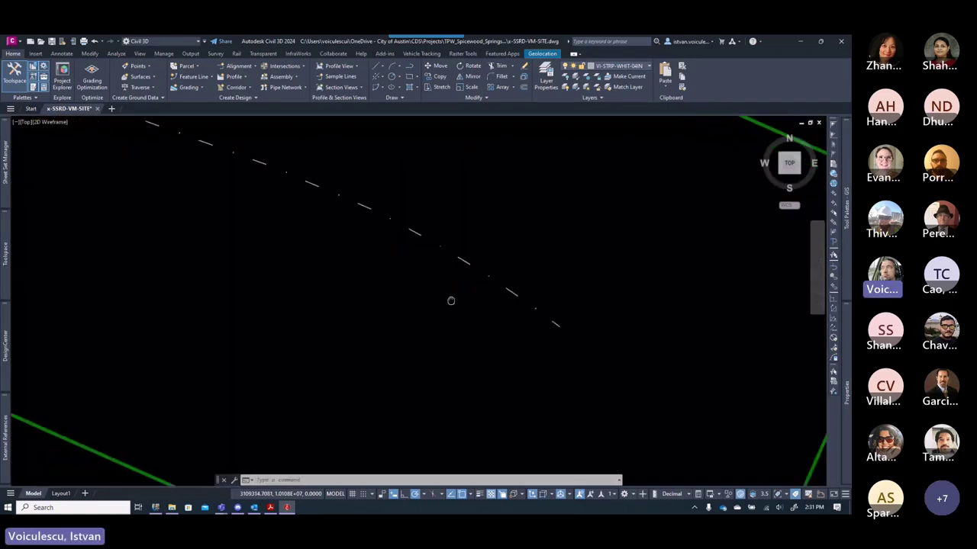
{"action": "scroll", "coordinate": [382, 283], "scroll_direction": "down", "scroll_amount": 2}
{"action": "scroll", "coordinate": [366, 275], "scroll_direction": "up", "scroll_amount": 3}
- Check the existing dashed stripe's layer and expand the GIS Marking tool palette
{"action": "middle_click_drag", "start_coordinate": [367, 275], "coordinate": [325, 289]}
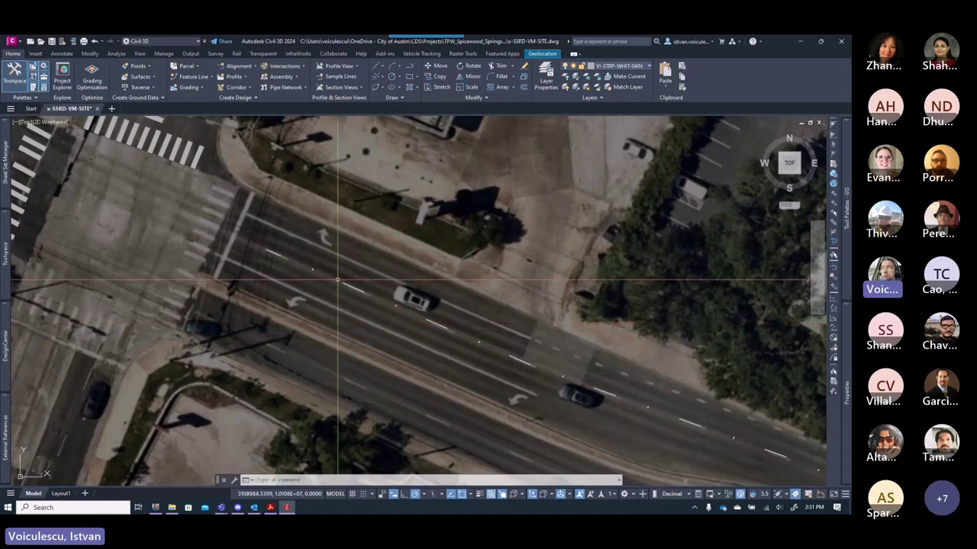
{"action": "mouse_move", "coordinate": [343, 284]}
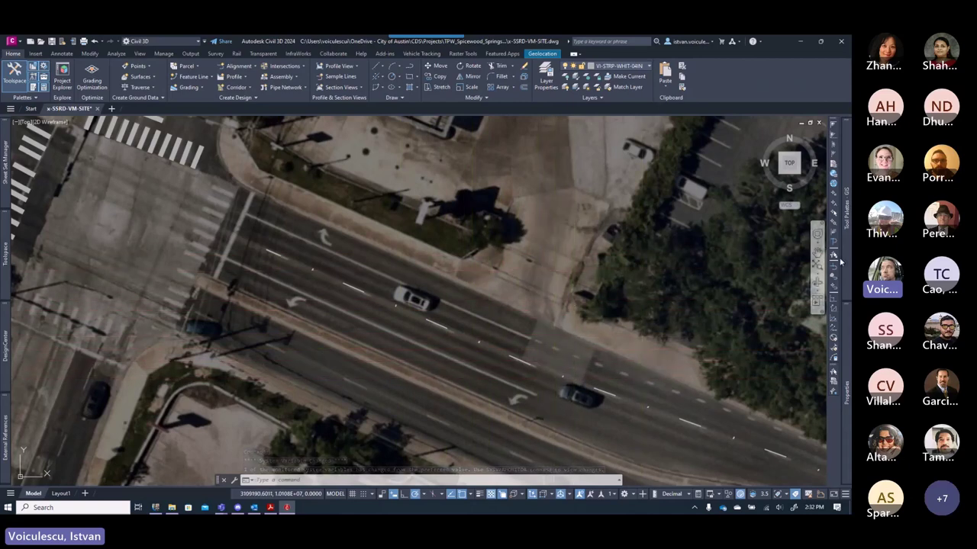
{"action": "mouse_move", "coordinate": [840, 266]}
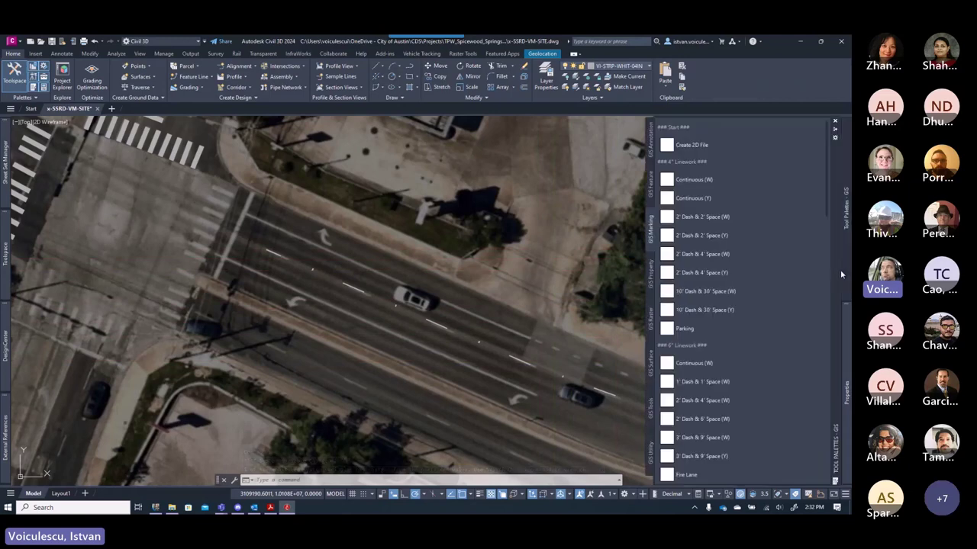
- Trace a 10' Dash & 30' Space (W) stripe from the crosswalk along the lane line to the curve
{"action": "left_click", "coordinate": [704, 291]}
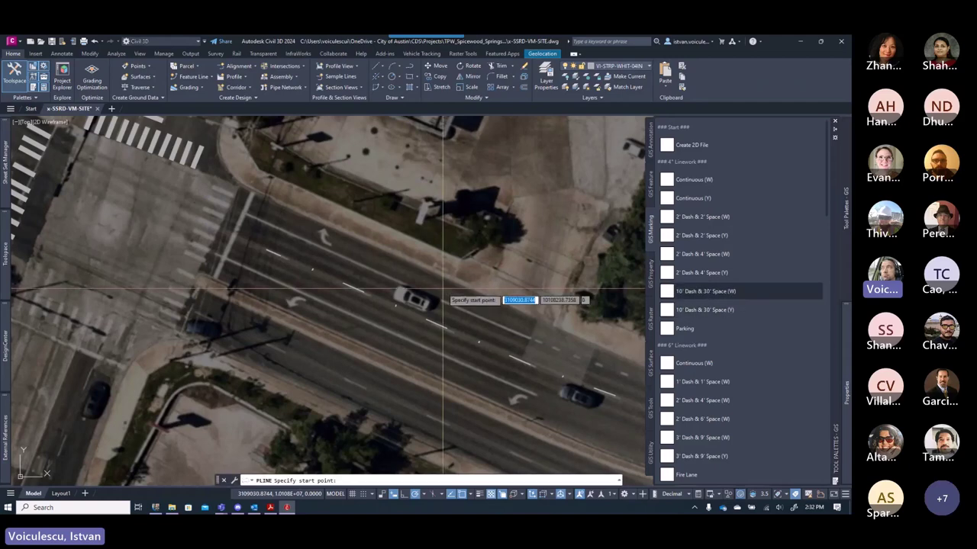
{"action": "scroll", "coordinate": [447, 300], "scroll_direction": "down", "scroll_amount": 3}
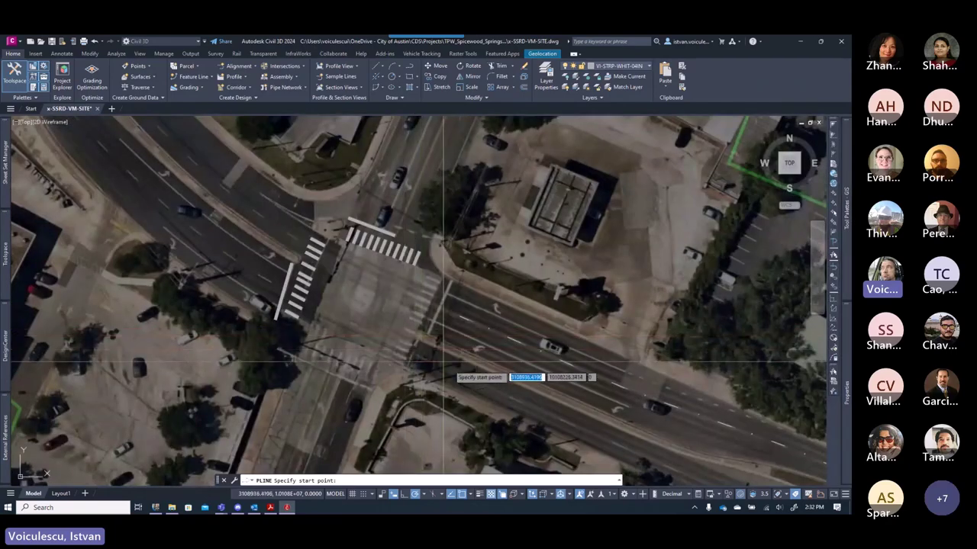
{"action": "scroll", "coordinate": [371, 327], "scroll_direction": "up", "scroll_amount": 6}
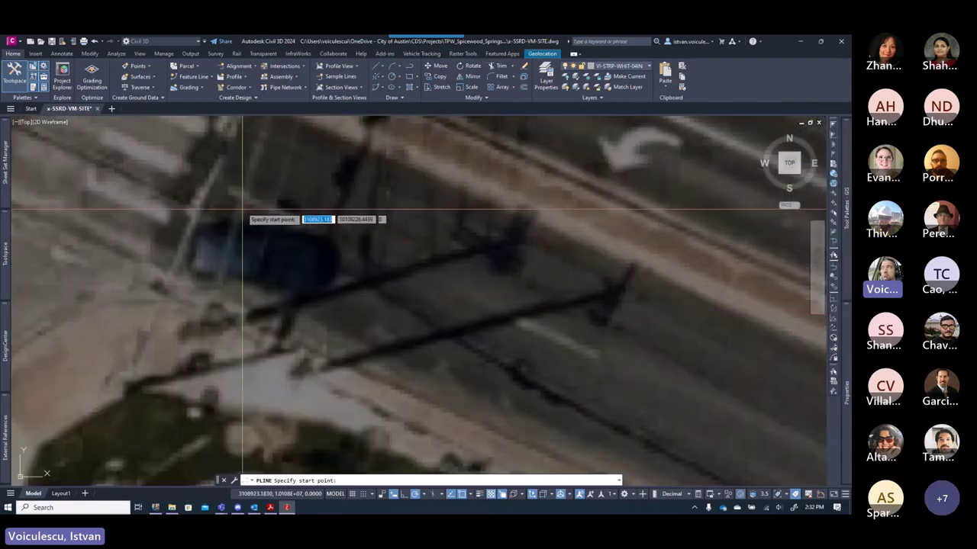
{"action": "scroll", "coordinate": [231, 194], "scroll_direction": "down", "scroll_amount": 1}
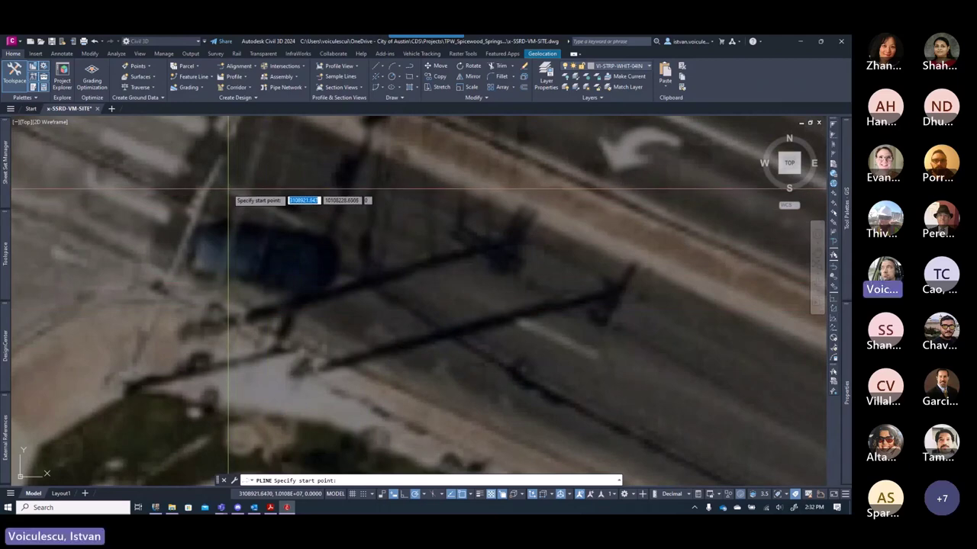
{"action": "left_click", "coordinate": [230, 193]}
{"action": "scroll", "coordinate": [533, 344], "scroll_direction": "down", "scroll_amount": 2}
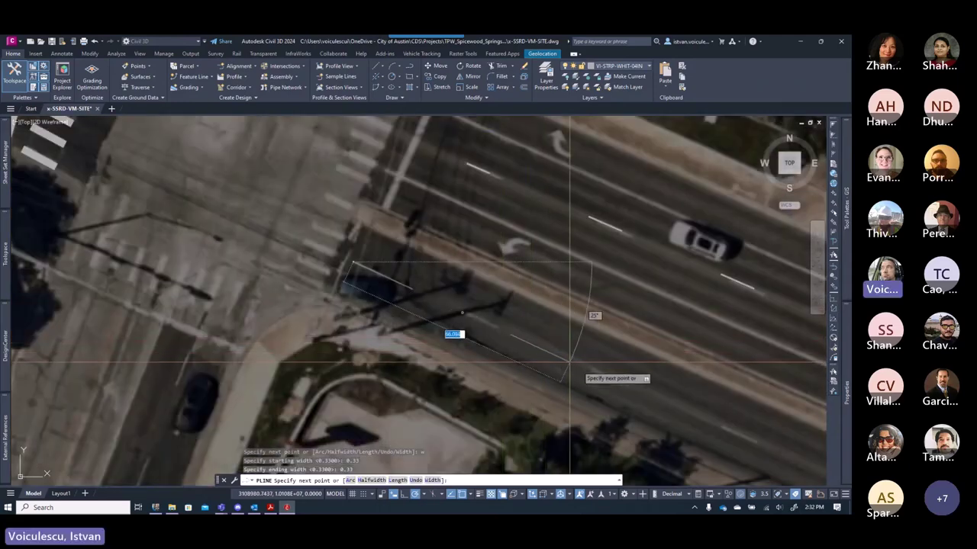
{"action": "middle_click_drag", "start_coordinate": [702, 418], "coordinate": [489, 308]}
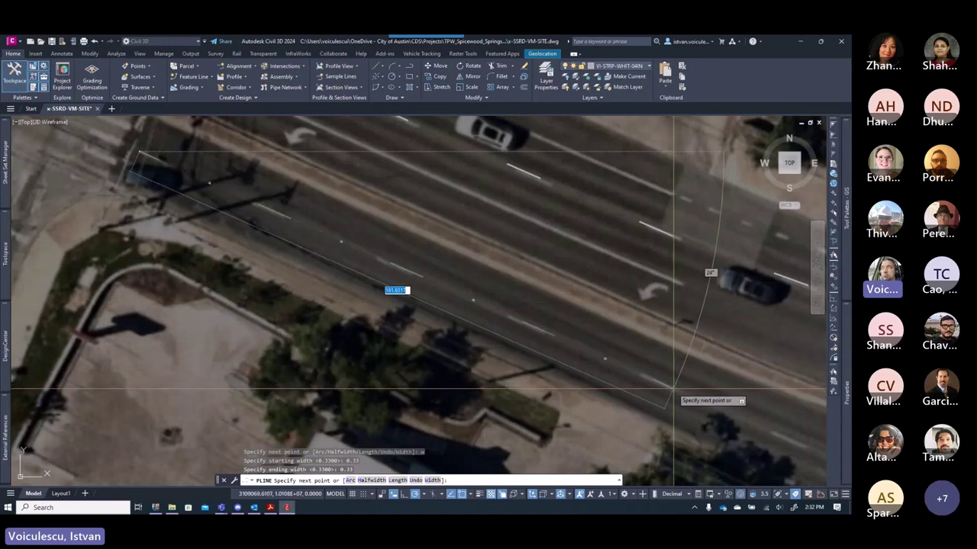
{"action": "left_click", "coordinate": [670, 392]}
{"action": "middle_click_drag", "start_coordinate": [676, 393], "coordinate": [488, 312]}
{"action": "middle_click_drag", "start_coordinate": [627, 354], "coordinate": [526, 307]}
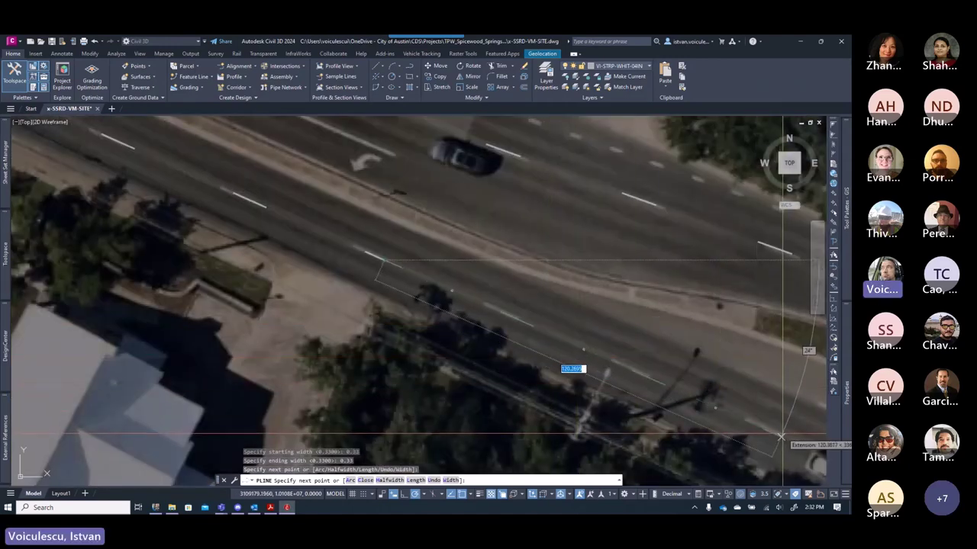
{"action": "scroll", "coordinate": [691, 362], "scroll_direction": "up", "scroll_amount": 2}
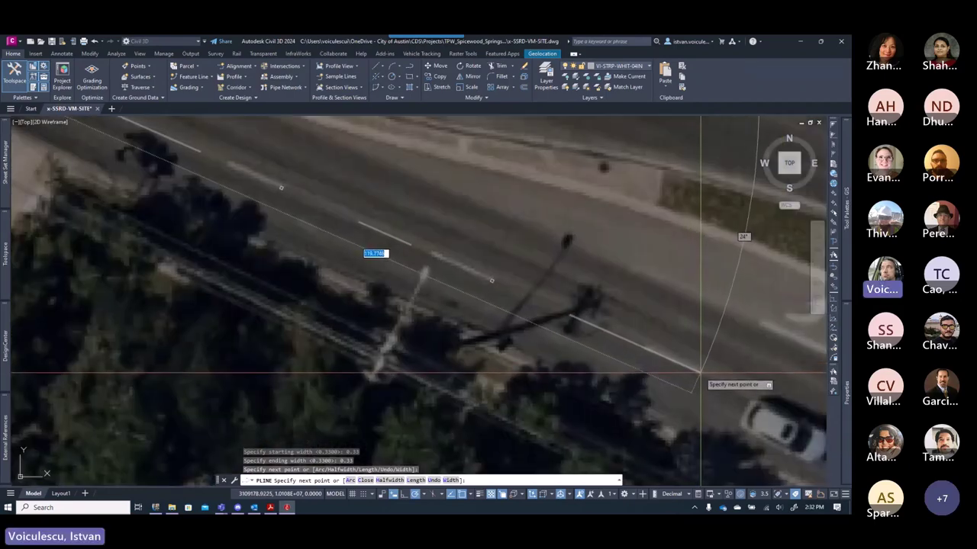
{"action": "left_click", "coordinate": [700, 375]}
{"action": "scroll", "coordinate": [701, 380], "scroll_direction": "down", "scroll_amount": 2}
{"action": "middle_click_drag", "start_coordinate": [702, 382], "coordinate": [590, 327]}
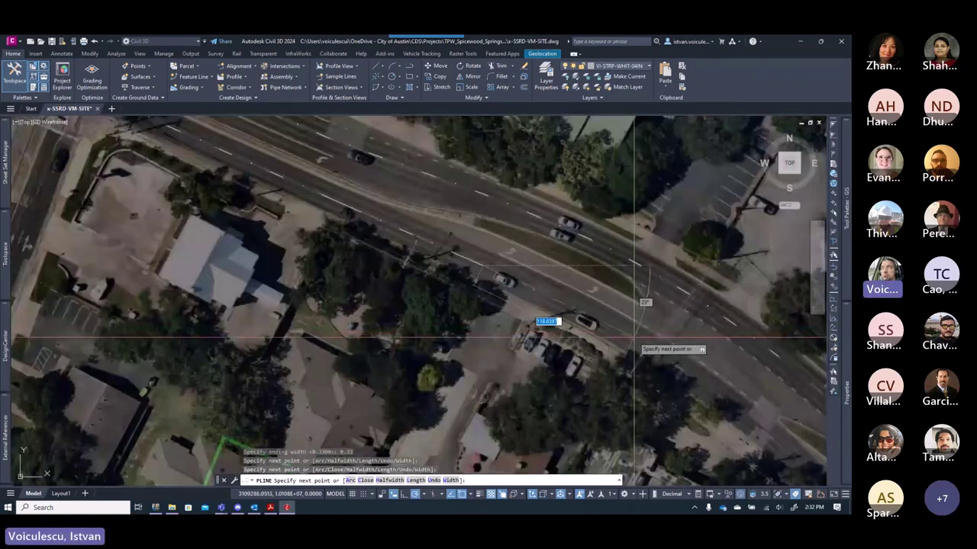
{"action": "scroll", "coordinate": [534, 323], "scroll_direction": "up", "scroll_amount": 3}
{"action": "left_click", "coordinate": [508, 290]}
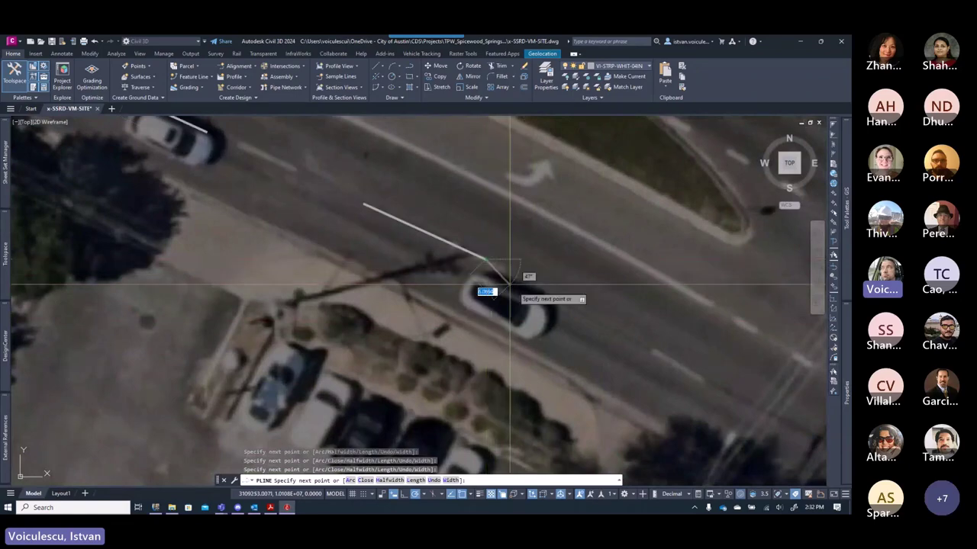
{"action": "scroll", "coordinate": [544, 329], "scroll_direction": "down", "scroll_amount": 3}
{"action": "scroll", "coordinate": [595, 317], "scroll_direction": "up", "scroll_amount": 2}
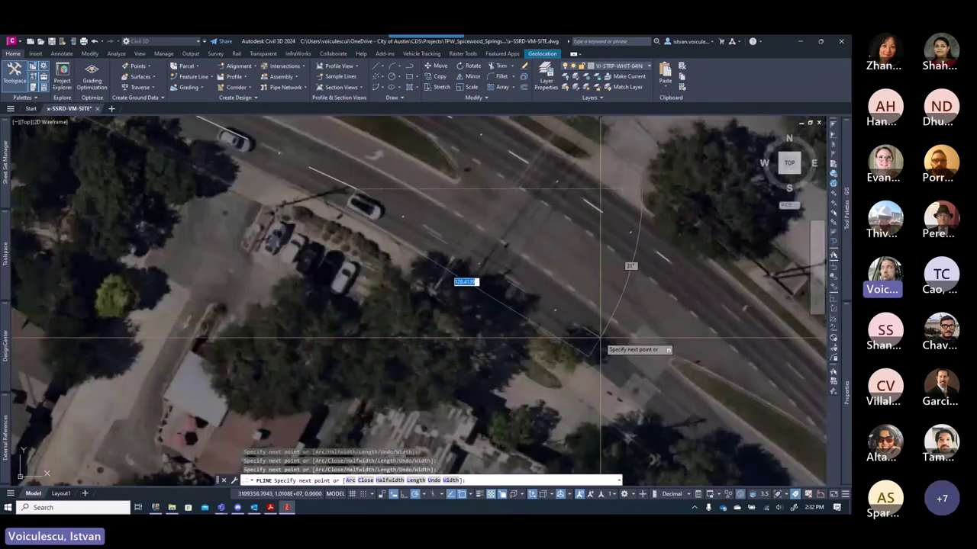
- Finish the stripe with an arc segment through a second point along the curve
{"action": "type", "text": "a"}
{"action": "key", "text": "Return"}
{"action": "type", "text": "se"}
{"action": "key", "text": "Return"}
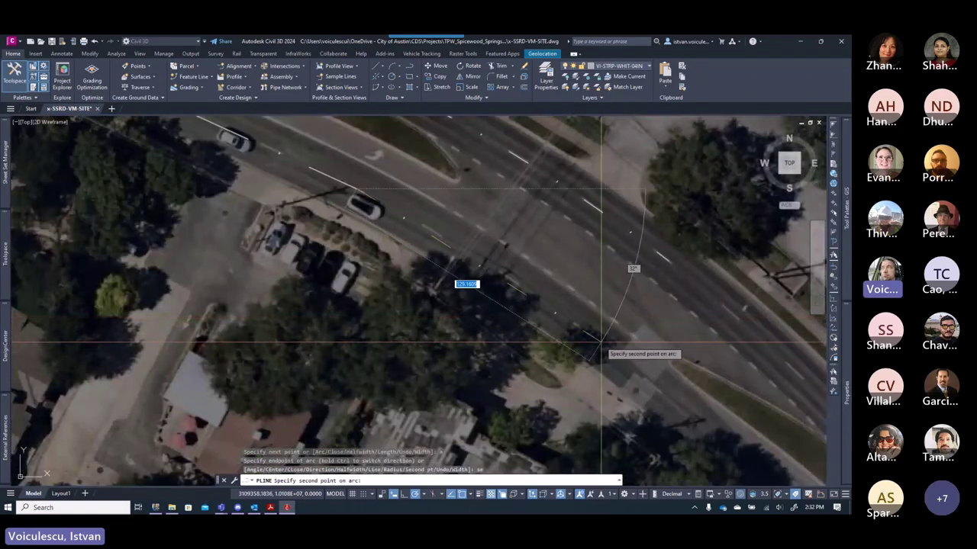
{"action": "left_click", "coordinate": [519, 293]}
{"action": "middle_click_drag", "start_coordinate": [519, 293], "coordinate": [404, 202]}
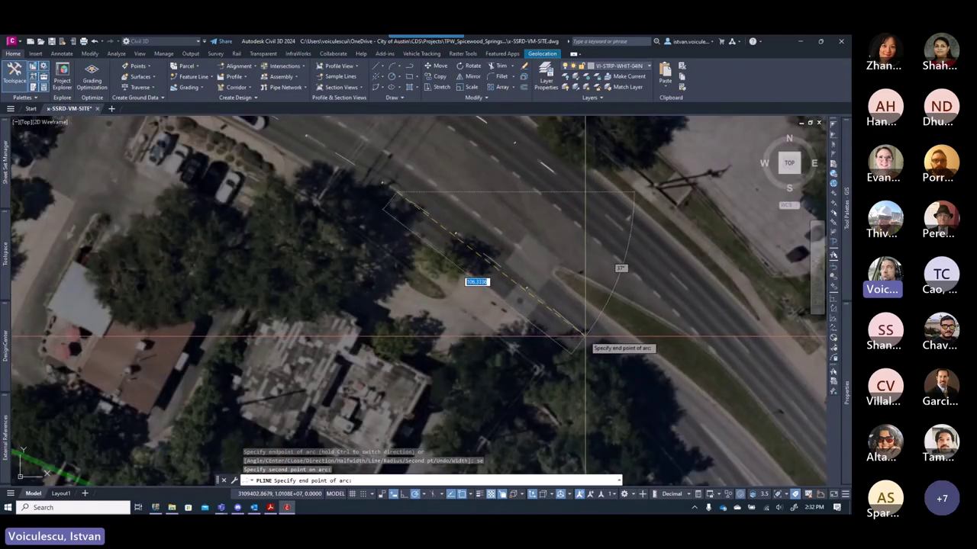
{"action": "left_click", "coordinate": [586, 334]}
{"action": "key", "text": "Escape"}
{"action": "key", "text": "Escape"}
- Inspect the new stripe's properties and save the drawing
{"action": "scroll", "coordinate": [553, 319], "scroll_direction": "down", "scroll_amount": 3}
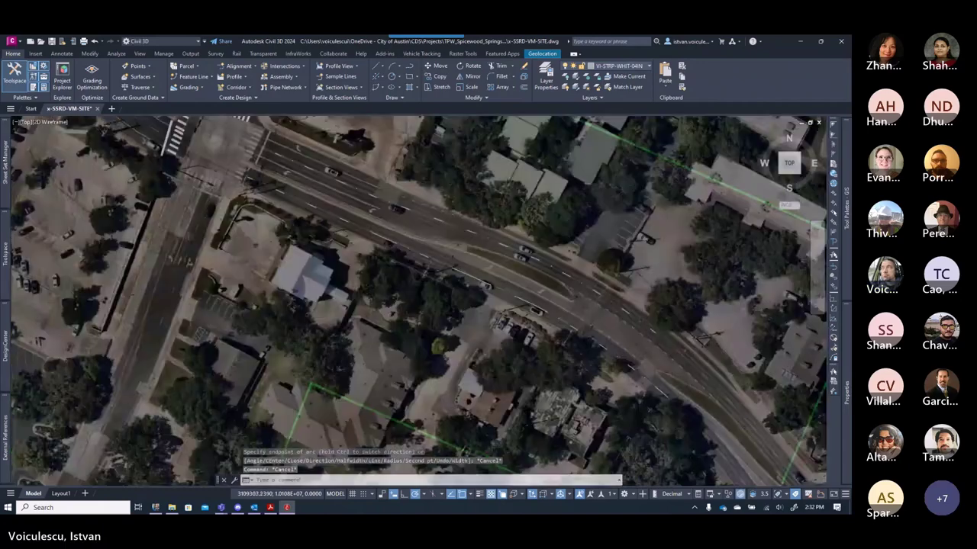
{"action": "scroll", "coordinate": [455, 267], "scroll_direction": "up", "scroll_amount": 2}
{"action": "left_click", "coordinate": [456, 268]}
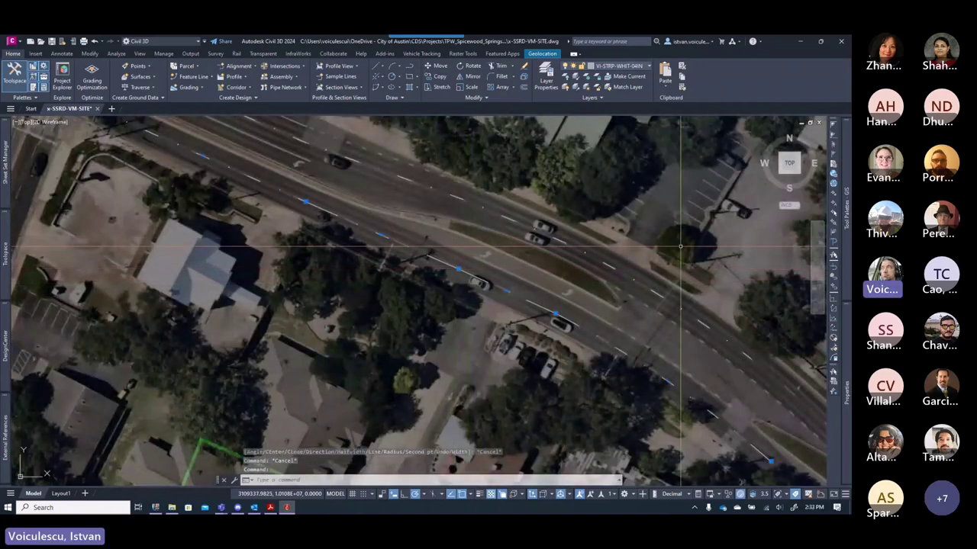
{"action": "mouse_move", "coordinate": [847, 373]}
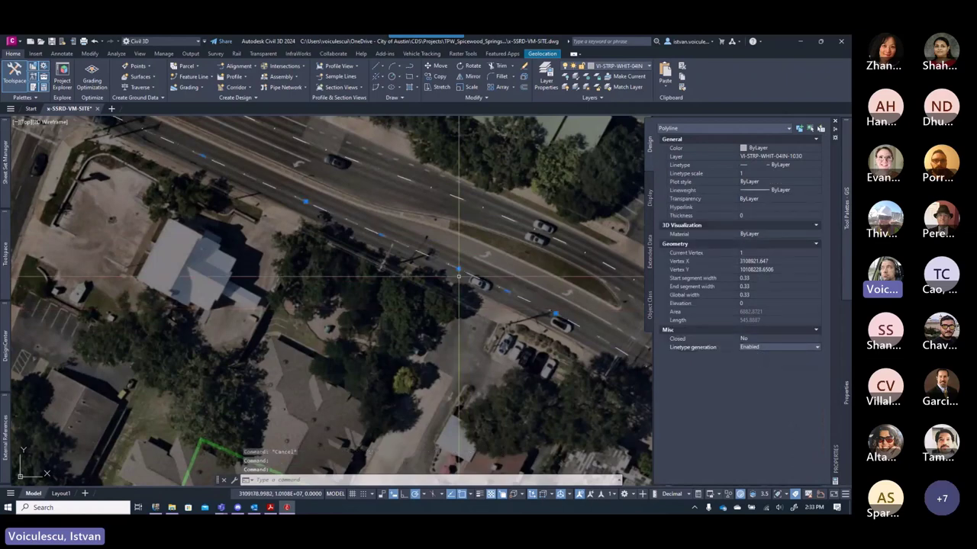
{"action": "middle_click_drag", "start_coordinate": [349, 223], "coordinate": [481, 330]}
{"action": "scroll", "coordinate": [480, 329], "scroll_direction": "down", "scroll_amount": 2}
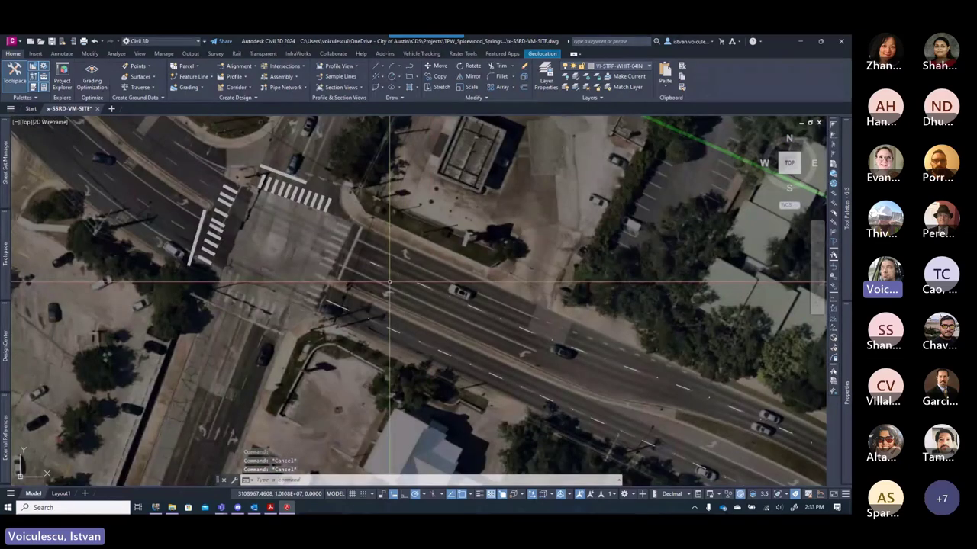
{"action": "scroll", "coordinate": [387, 284], "scroll_direction": "up", "scroll_amount": 3}
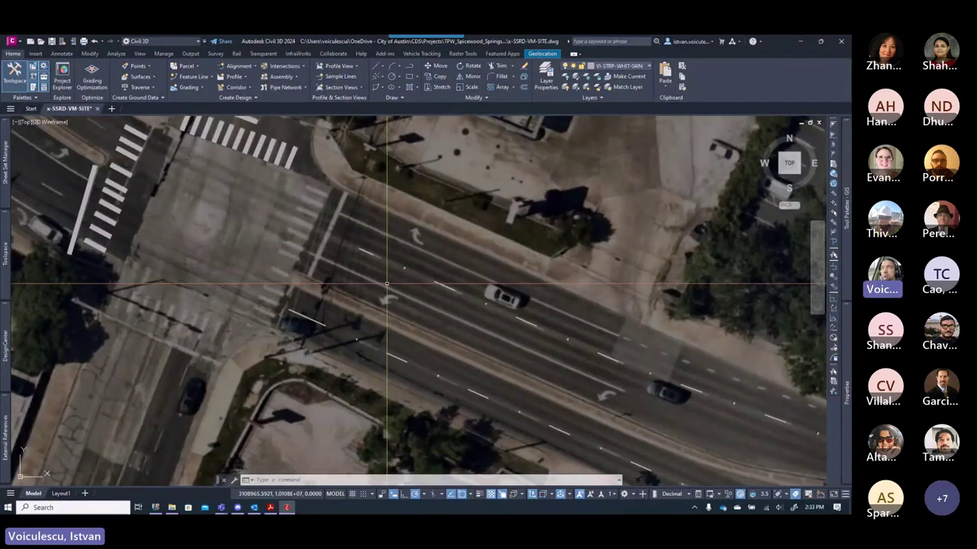
{"action": "key", "text": "ctrl+s"}
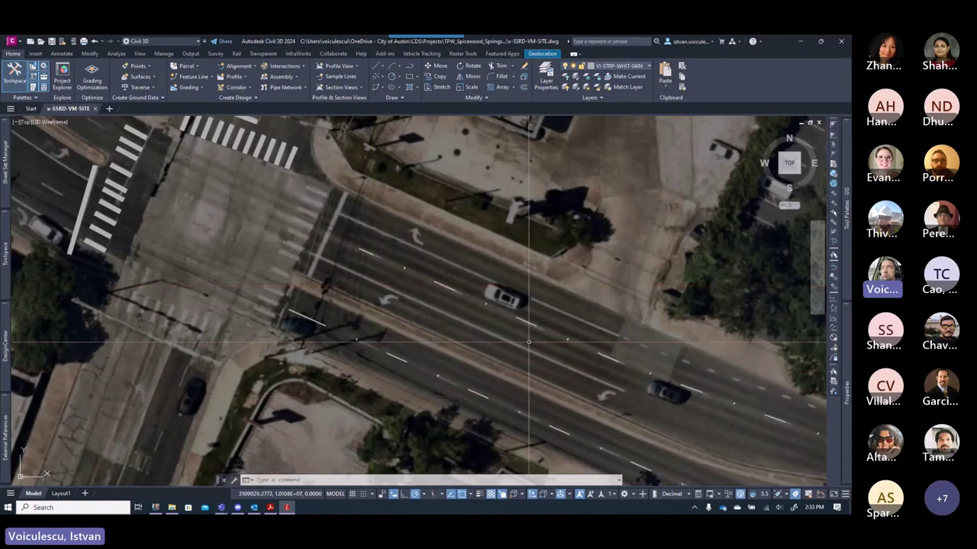
{"action": "scroll", "coordinate": [336, 263], "scroll_direction": "up", "scroll_amount": 2}
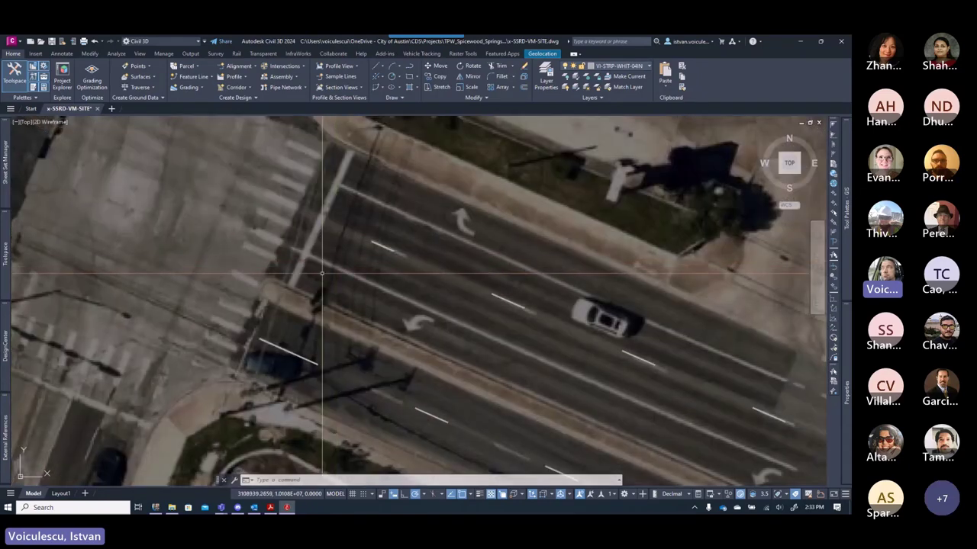
{"action": "scroll", "coordinate": [503, 351], "scroll_direction": "down", "scroll_amount": 2}
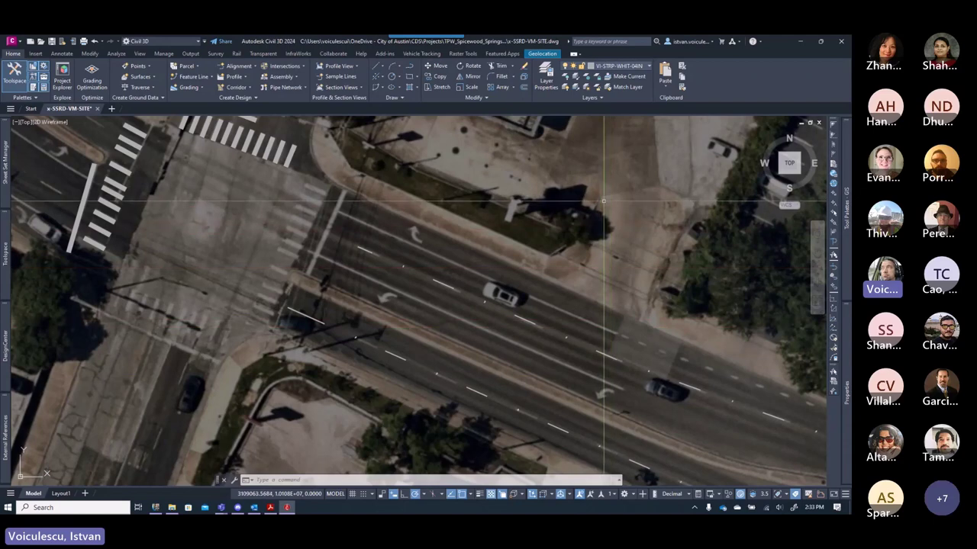
- Make VI-STRP-WHIT-08IN the current layer and set the default polyline width to 0.66
{"action": "left_click", "coordinate": [622, 65]}
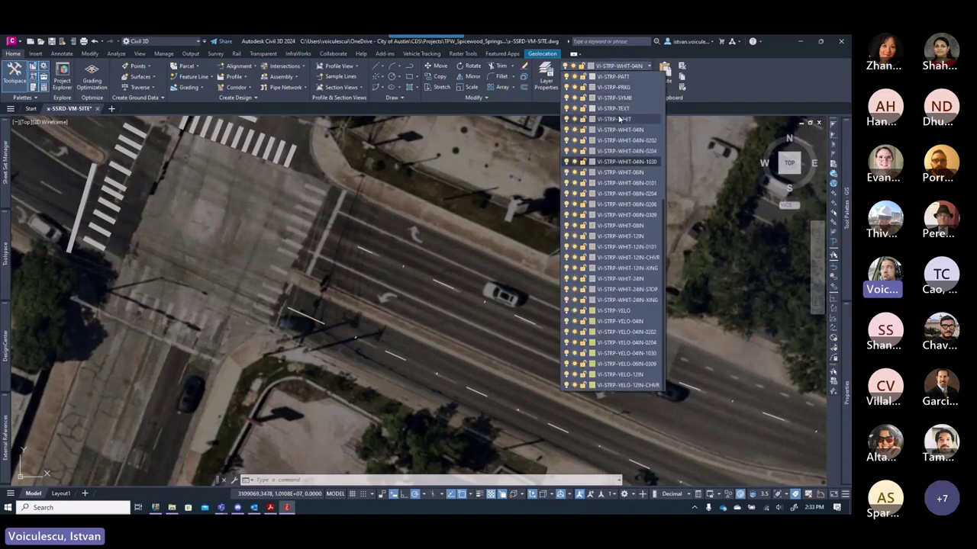
{"action": "left_click", "coordinate": [625, 226]}
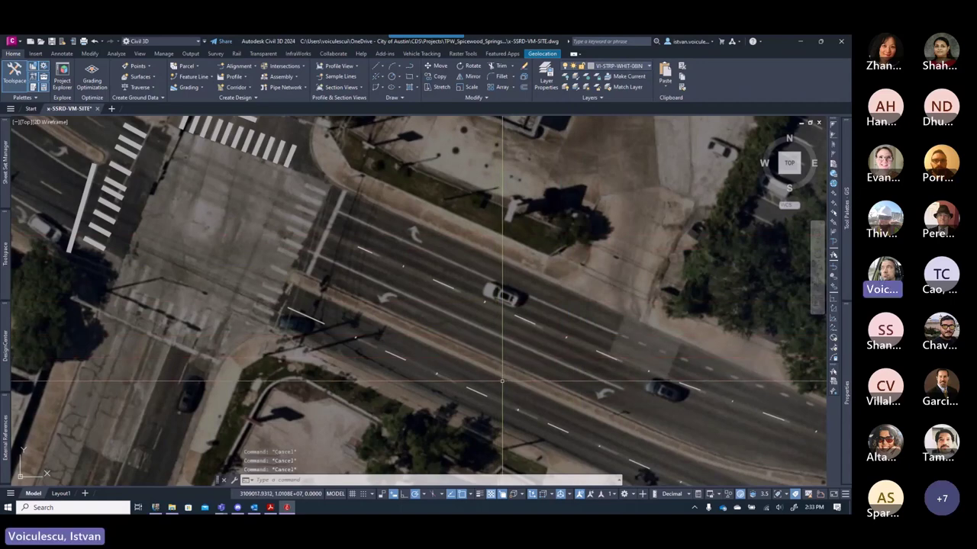
{"action": "type", "text": "ine"}
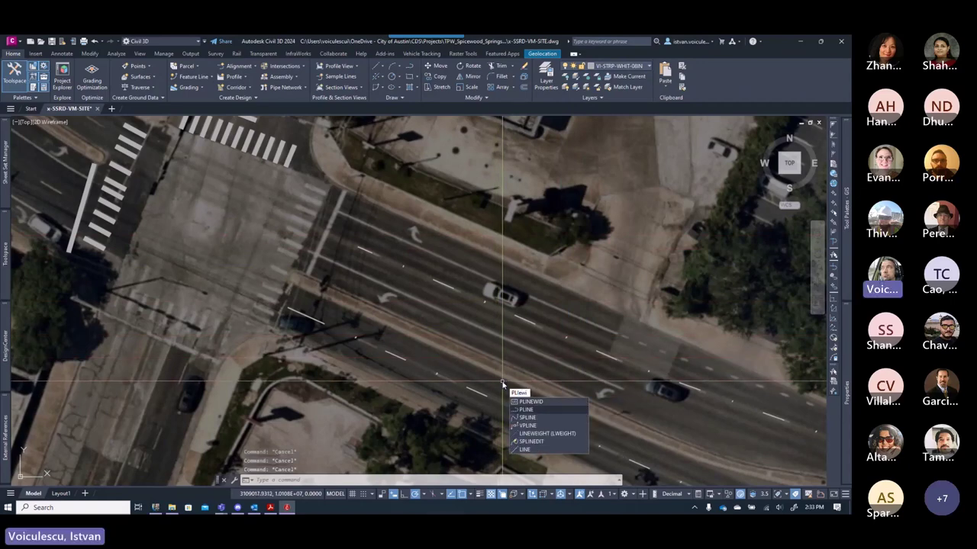
{"action": "key", "text": "Return"}
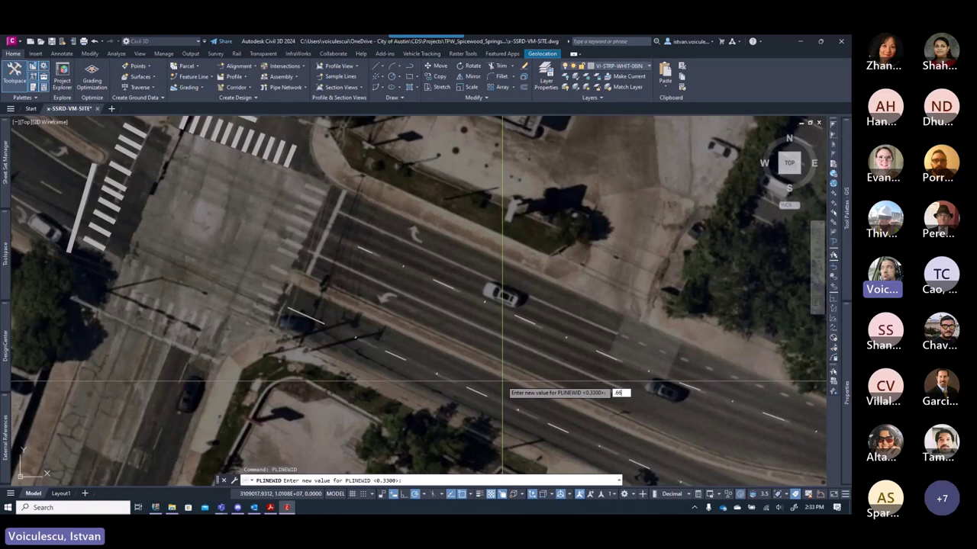
{"action": "key", "text": "Return"}
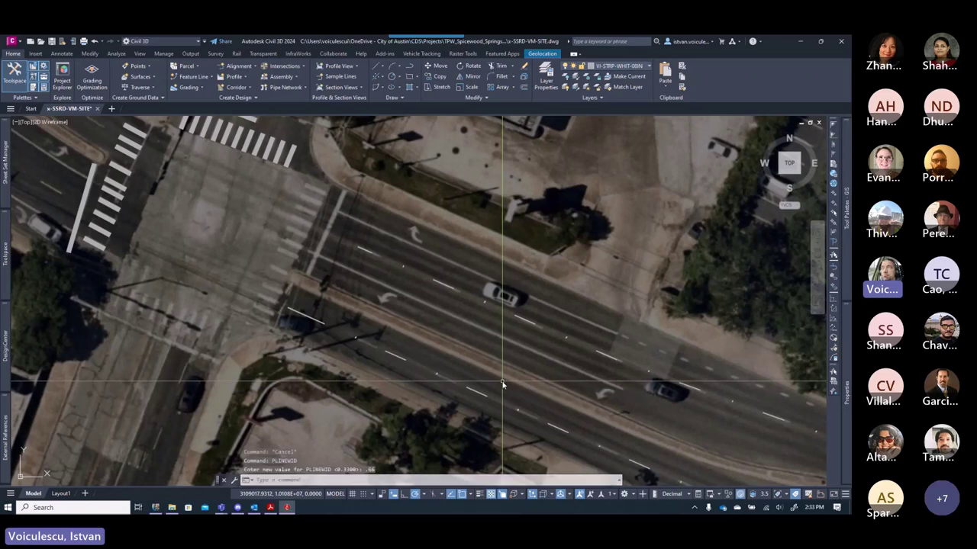
- Draw a solid white polyline stripe from the crosswalk along the painted lane line
{"action": "type", "text": "pl"}
{"action": "key", "text": "Return"}
{"action": "scroll", "coordinate": [324, 263], "scroll_direction": "up", "scroll_amount": 3}
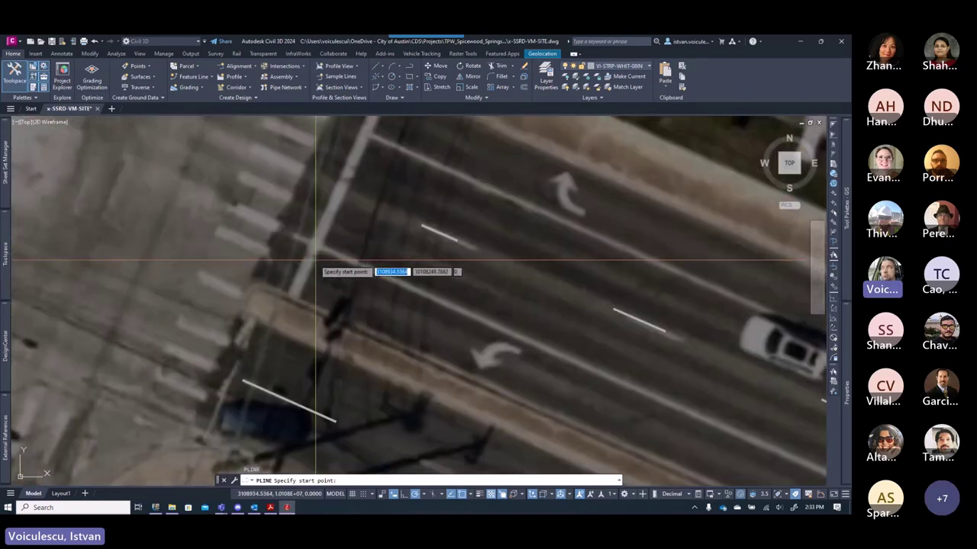
{"action": "left_click", "coordinate": [319, 245]}
{"action": "scroll", "coordinate": [404, 296], "scroll_direction": "down", "scroll_amount": 5}
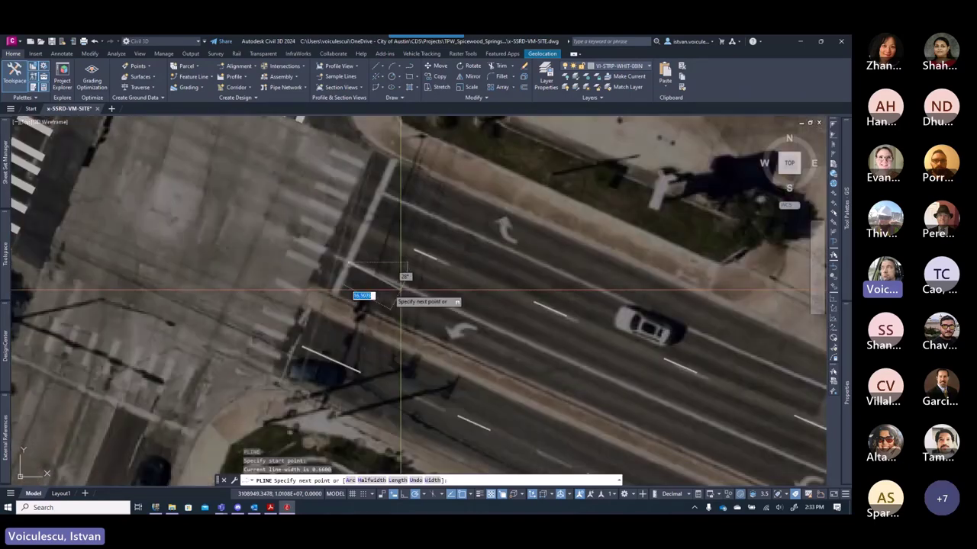
{"action": "scroll", "coordinate": [580, 363], "scroll_direction": "up", "scroll_amount": 4}
{"action": "left_click", "coordinate": [563, 354]}
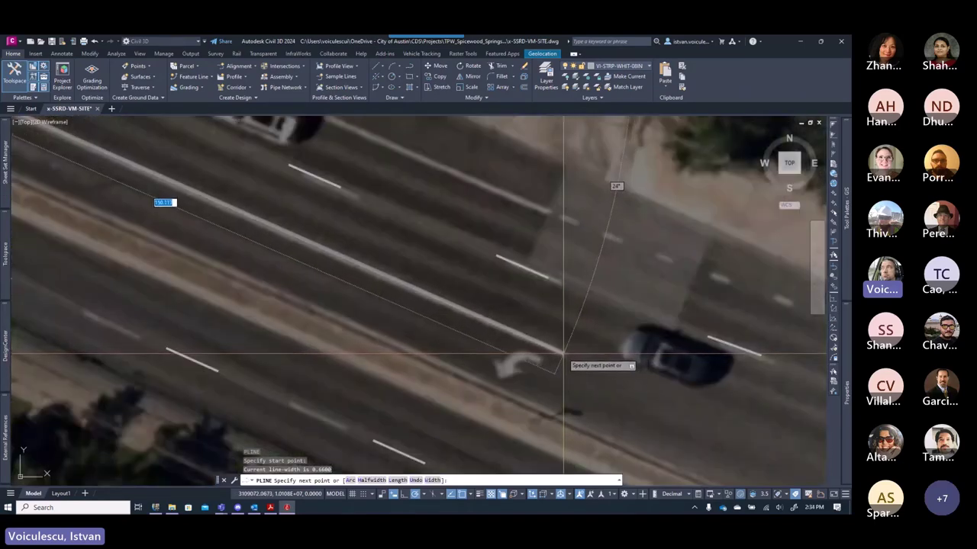
{"action": "key", "text": "Escape"}
{"action": "key", "text": "Escape"}
{"action": "scroll", "coordinate": [580, 359], "scroll_direction": "down", "scroll_amount": 5}
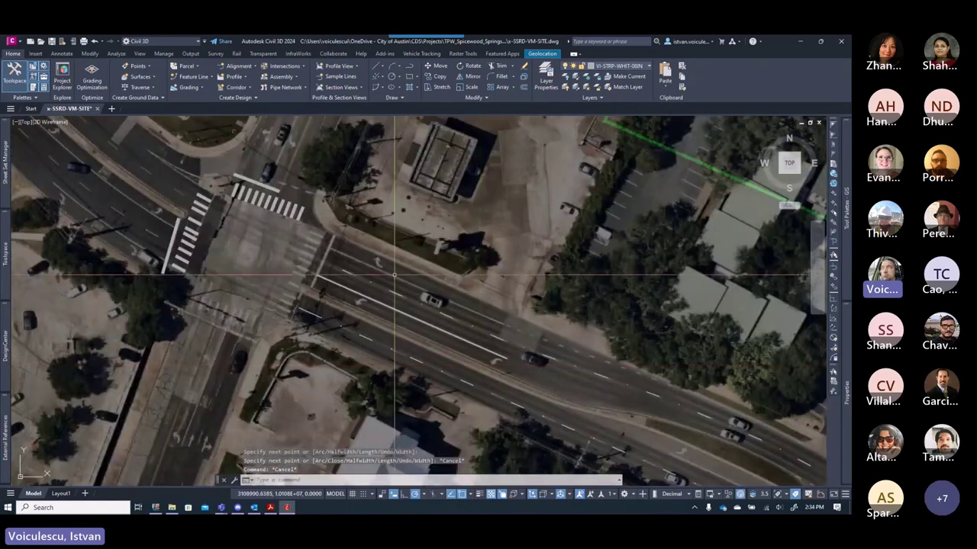
- Trace an 8" Linework Continuous (W) stripe from the crosswalk edge along the adjacent lane line
{"action": "mouse_move", "coordinate": [844, 271]}
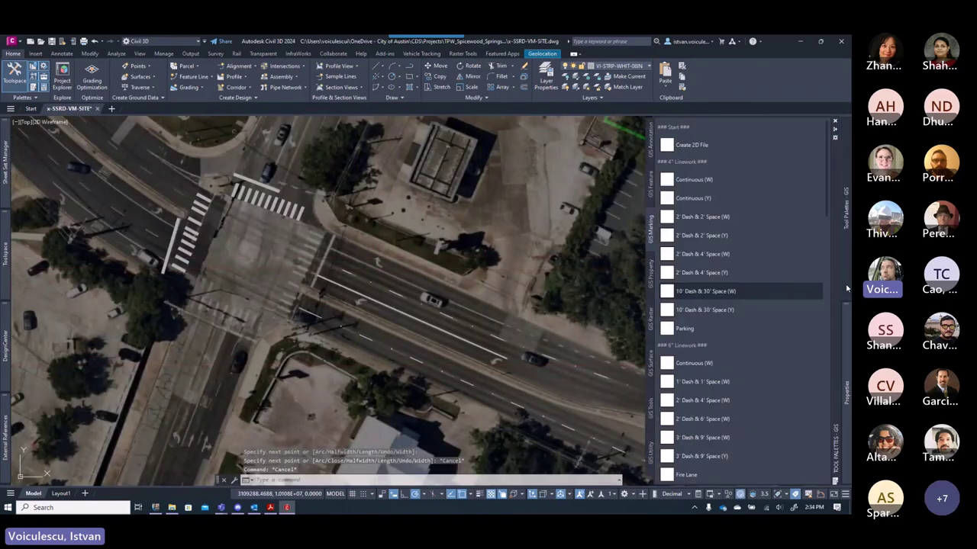
{"action": "scroll", "coordinate": [722, 355], "scroll_direction": "down", "scroll_amount": 3}
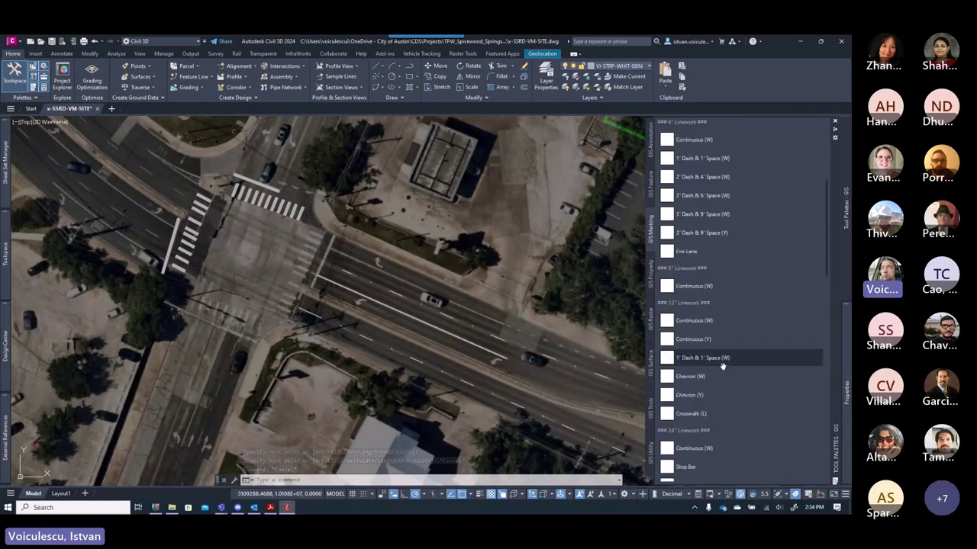
{"action": "left_click", "coordinate": [693, 288]}
{"action": "scroll", "coordinate": [399, 257], "scroll_direction": "up", "scroll_amount": 5}
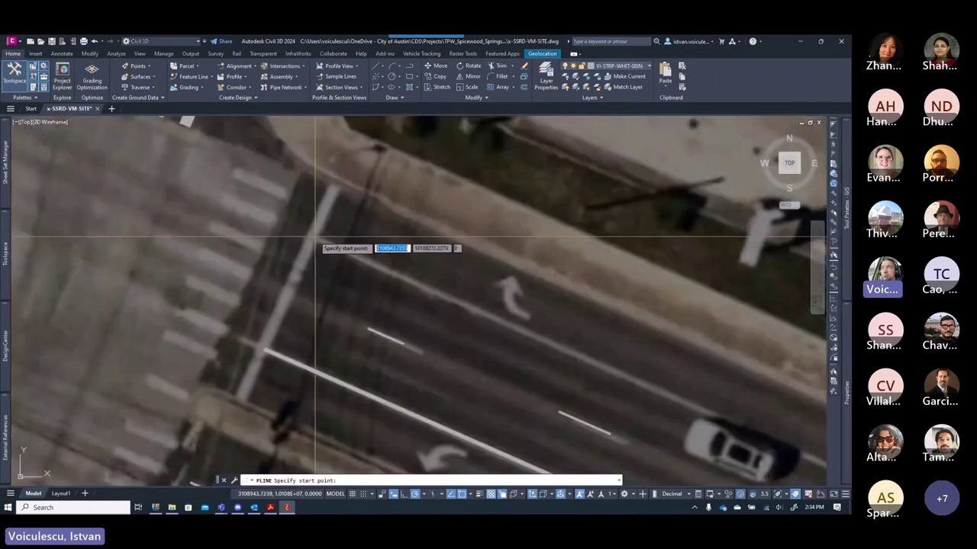
{"action": "left_click", "coordinate": [316, 237]}
{"action": "scroll", "coordinate": [632, 394], "scroll_direction": "down", "scroll_amount": 3}
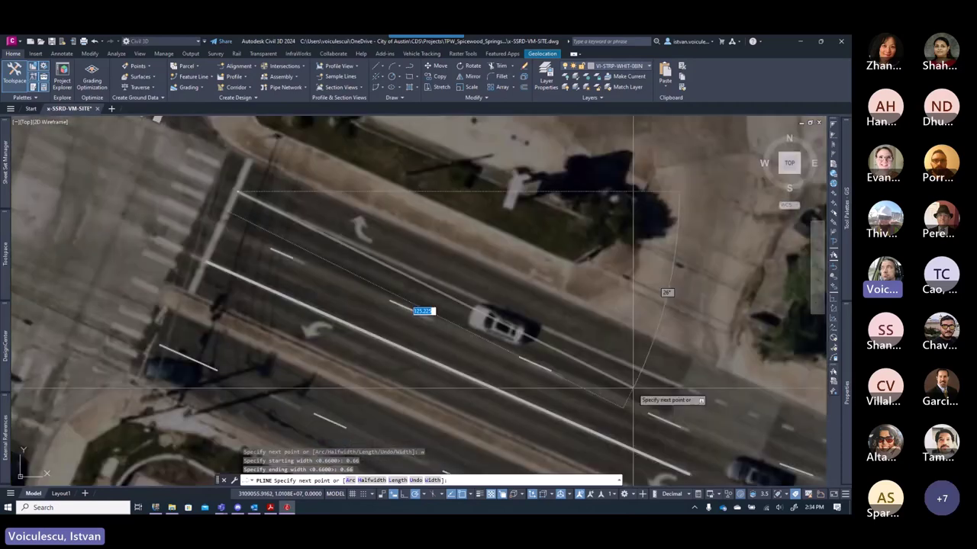
{"action": "middle_click_drag", "start_coordinate": [633, 394], "coordinate": [512, 337]}
{"action": "left_click", "coordinate": [559, 331]}
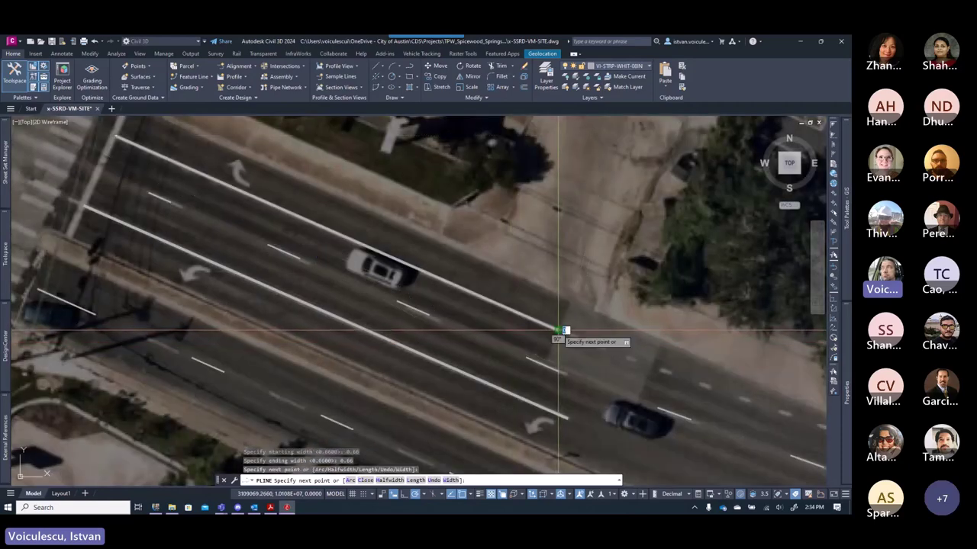
{"action": "key", "text": "Return"}
{"action": "scroll", "coordinate": [427, 369], "scroll_direction": "down", "scroll_amount": 5}
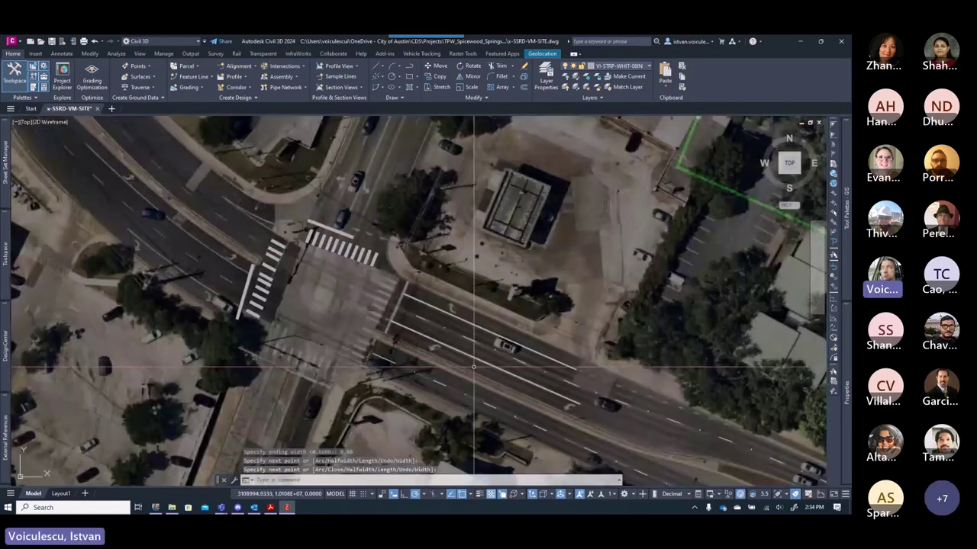
{"action": "scroll", "coordinate": [350, 339], "scroll_direction": "up", "scroll_amount": 4}
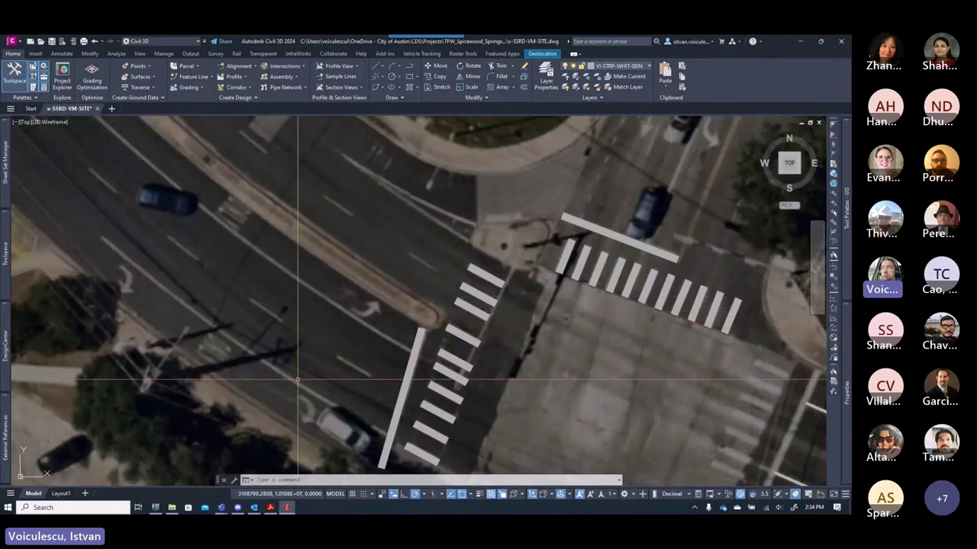
{"action": "scroll", "coordinate": [279, 341], "scroll_direction": "down", "scroll_amount": 3}
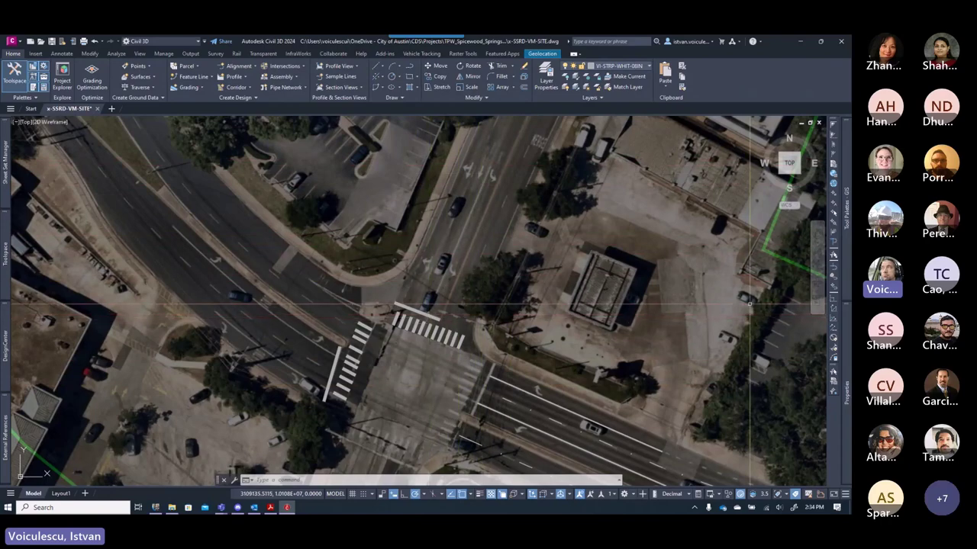
- Trace a Continuous (W) stripe, width 0.66, from near the turn arrows to the crosswalk stop bar
{"action": "mouse_move", "coordinate": [846, 282]}
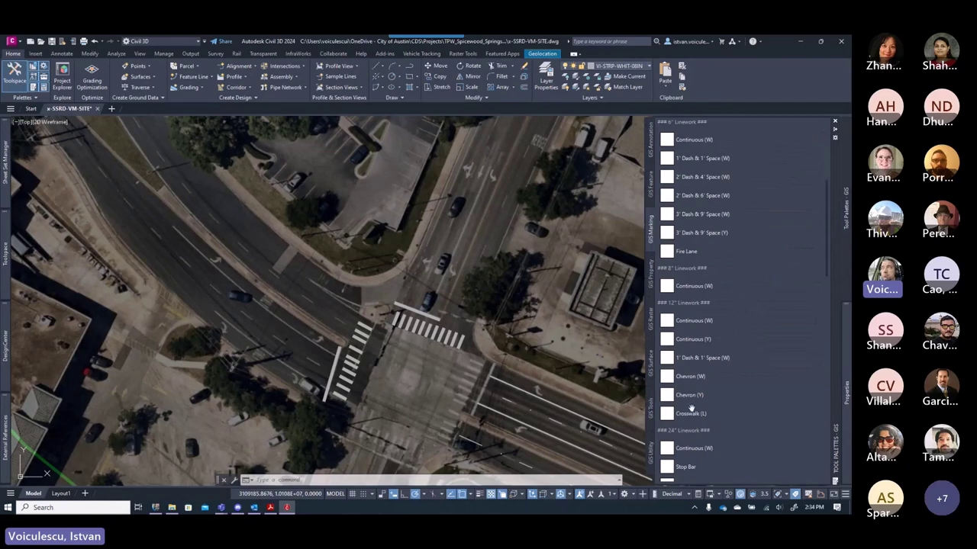
{"action": "left_click", "coordinate": [692, 287]}
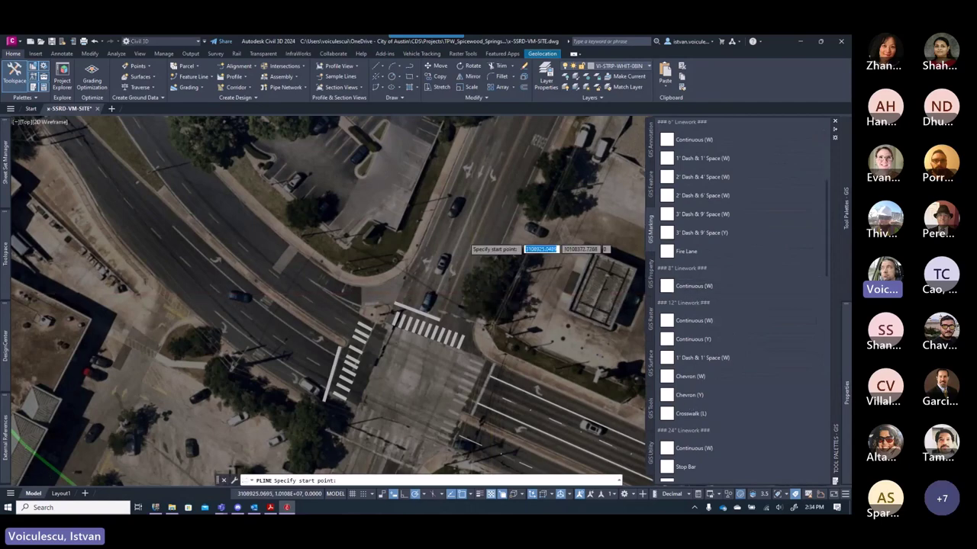
{"action": "scroll", "coordinate": [467, 223], "scroll_direction": "up", "scroll_amount": 3}
{"action": "scroll", "coordinate": [467, 223], "scroll_direction": "up", "scroll_amount": 3}
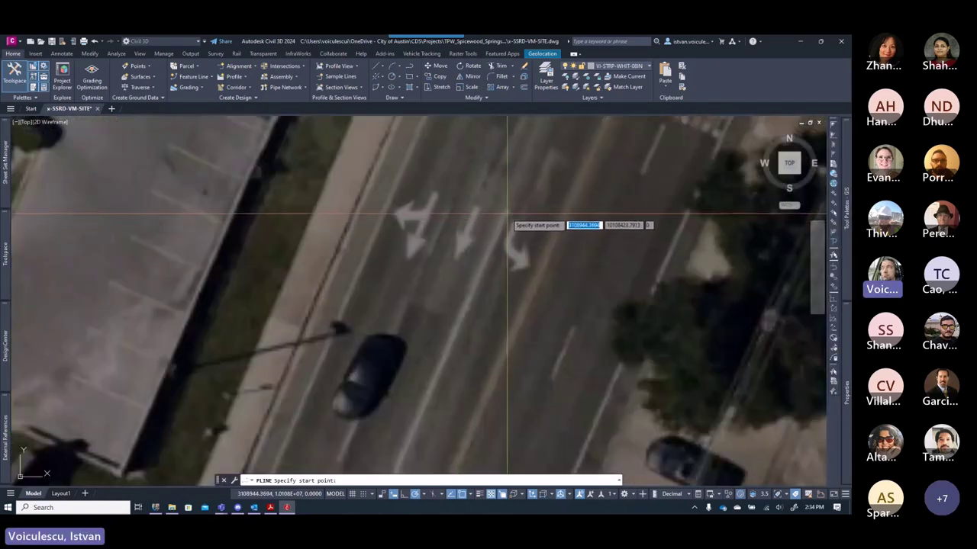
{"action": "left_click", "coordinate": [480, 215]}
{"action": "type", "text": "w"}
{"action": "key", "text": "Return"}
{"action": "key", "text": "Return"}
{"action": "key", "text": "Return"}
{"action": "scroll", "coordinate": [468, 310], "scroll_direction": "down", "scroll_amount": 3}
{"action": "scroll", "coordinate": [404, 382], "scroll_direction": "down", "scroll_amount": 1}
{"action": "scroll", "coordinate": [435, 356], "scroll_direction": "up", "scroll_amount": 4}
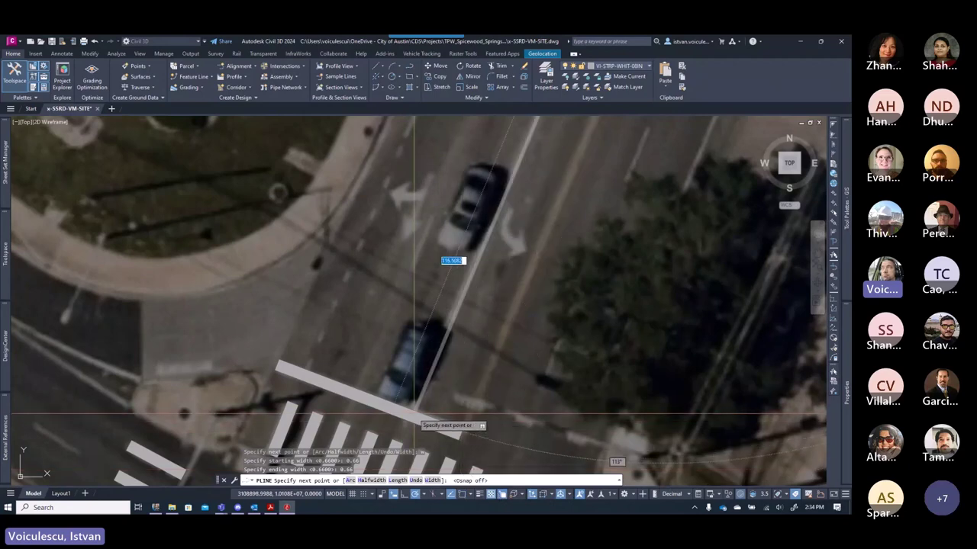
{"action": "left_click", "coordinate": [410, 412]}
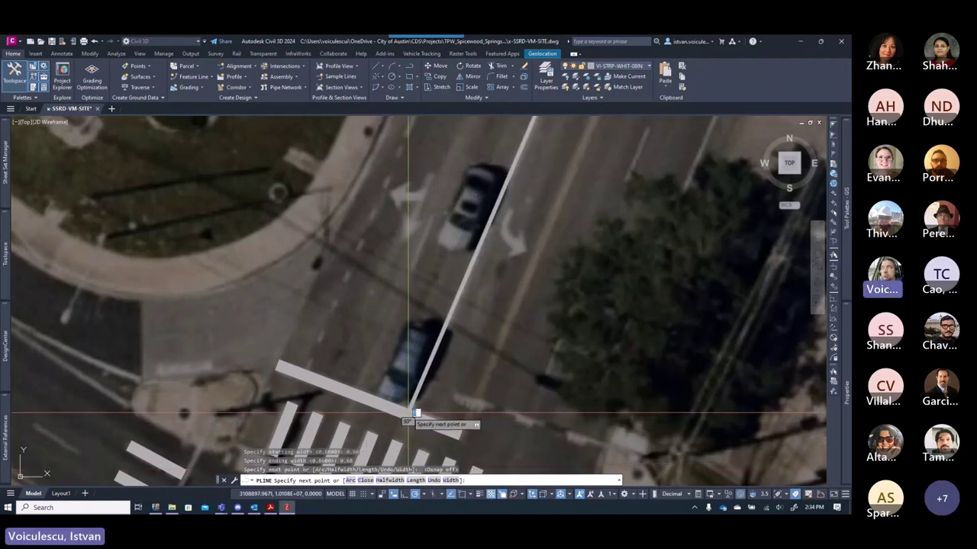
{"action": "key", "text": "Escape"}
- Pan up the north road to review the new stripe and open the Properties palette
{"action": "scroll", "coordinate": [462, 369], "scroll_direction": "down", "scroll_amount": 2}
{"action": "middle_click_drag", "start_coordinate": [462, 369], "coordinate": [419, 401]}
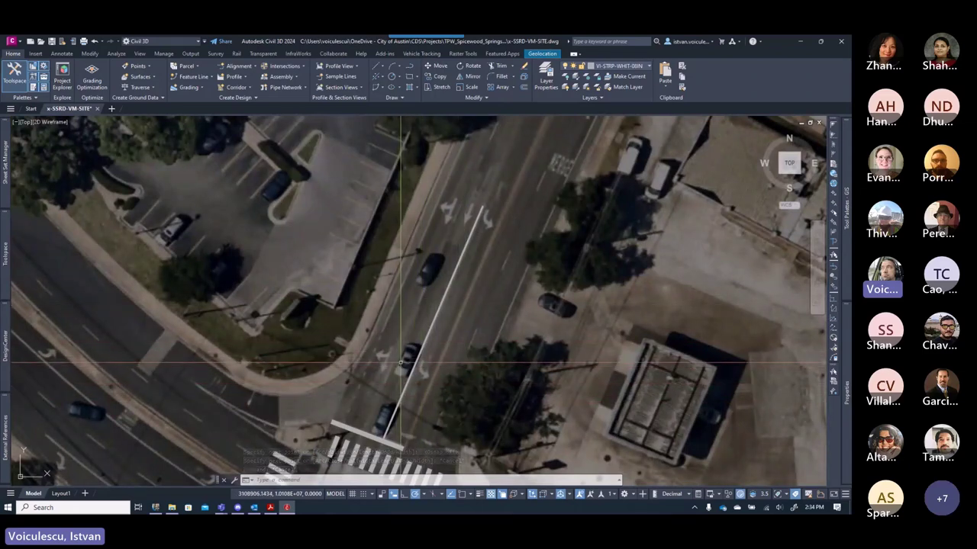
{"action": "mouse_move", "coordinate": [400, 403]}
{"action": "middle_mouse_down"}
{"action": "mouse_move", "coordinate": [402, 301]}
{"action": "mouse_move", "coordinate": [392, 323]}
{"action": "mouse_move", "coordinate": [406, 344]}
{"action": "middle_mouse_up"}
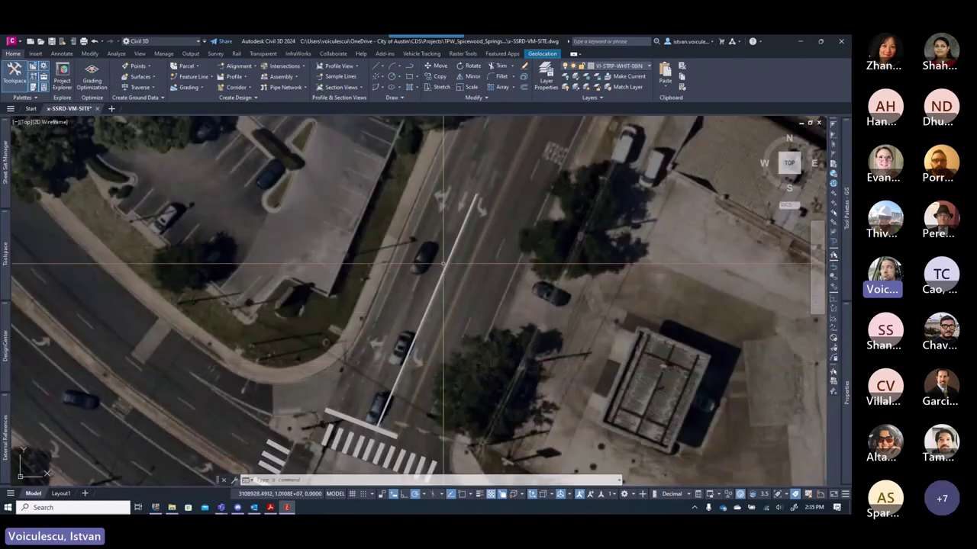
{"action": "middle_click_drag", "start_coordinate": [443, 264], "coordinate": [449, 374]}
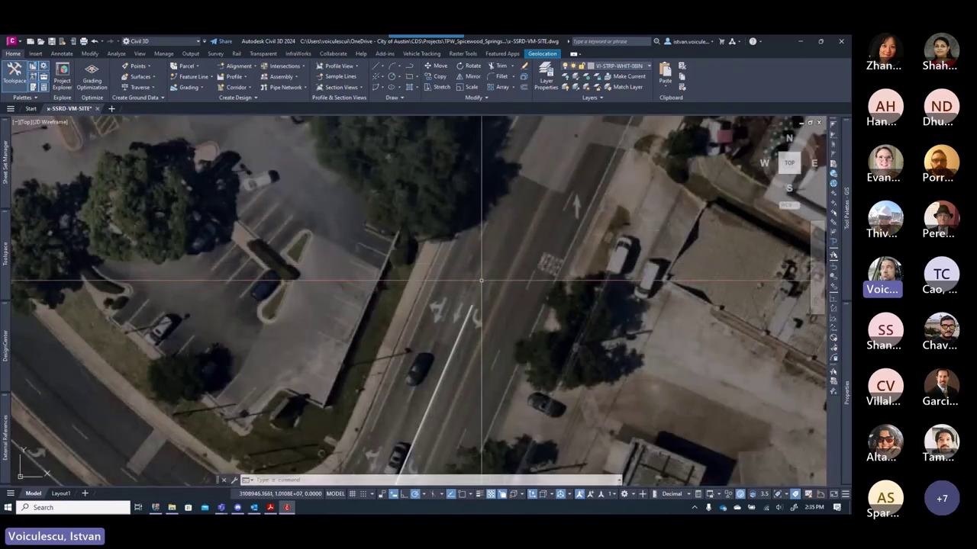
{"action": "middle_click_drag", "start_coordinate": [379, 433], "coordinate": [439, 344]}
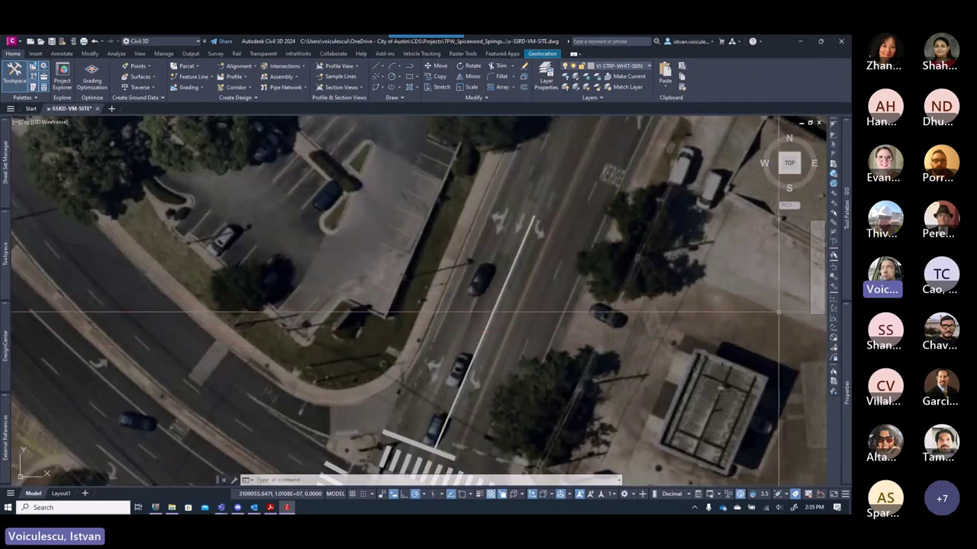
{"action": "mouse_move", "coordinate": [844, 359]}
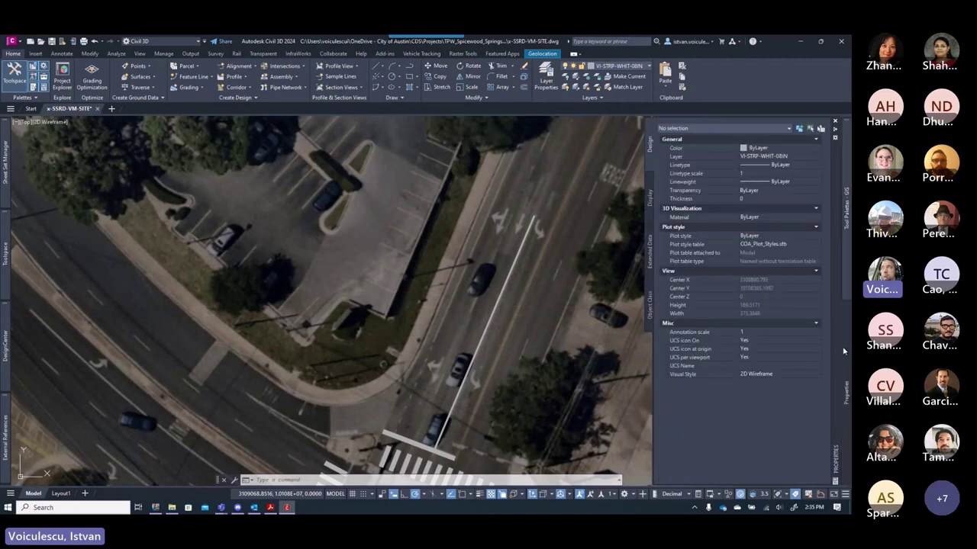
- Trace a thinner 0.33-width stripe from the next lane line down to the crosswalk
{"action": "mouse_move", "coordinate": [844, 274]}
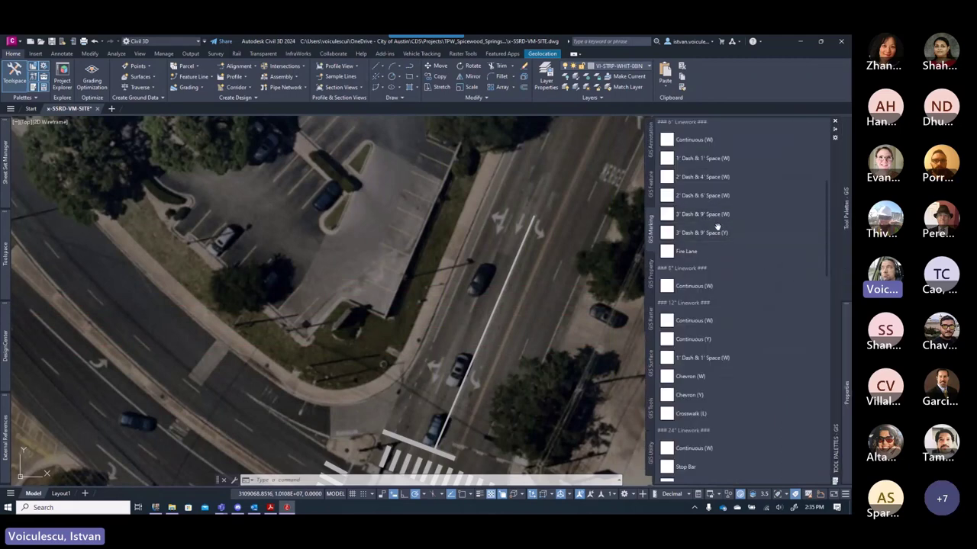
{"action": "scroll", "coordinate": [712, 220], "scroll_direction": "up", "scroll_amount": 5}
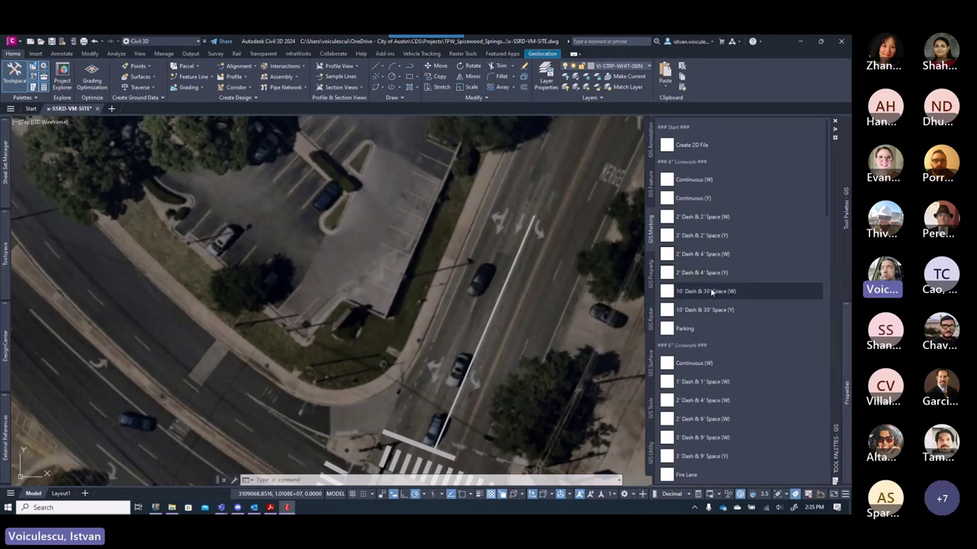
{"action": "middle_click_drag", "start_coordinate": [512, 218], "coordinate": [490, 305]}
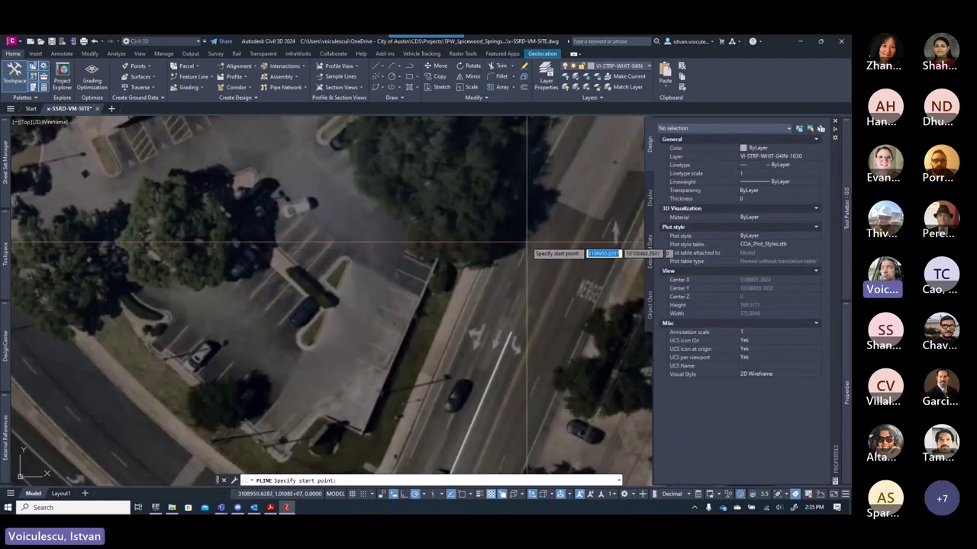
{"action": "left_click", "coordinate": [508, 259]}
{"action": "type", "text": "w"}
{"action": "key", "text": "Return"}
{"action": "type", "text": "0.33"}
{"action": "key", "text": "Return"}
{"action": "middle_click_drag", "start_coordinate": [457, 488], "coordinate": [451, 376]}
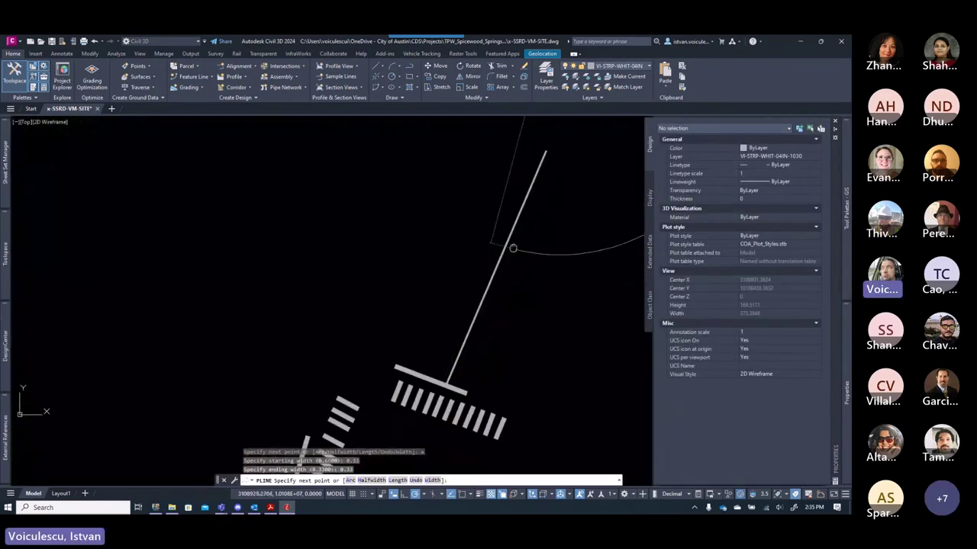
{"action": "type", "text": "0.33"}
{"action": "key", "text": "Return"}
{"action": "scroll", "coordinate": [450, 376], "scroll_direction": "up", "scroll_amount": 3}
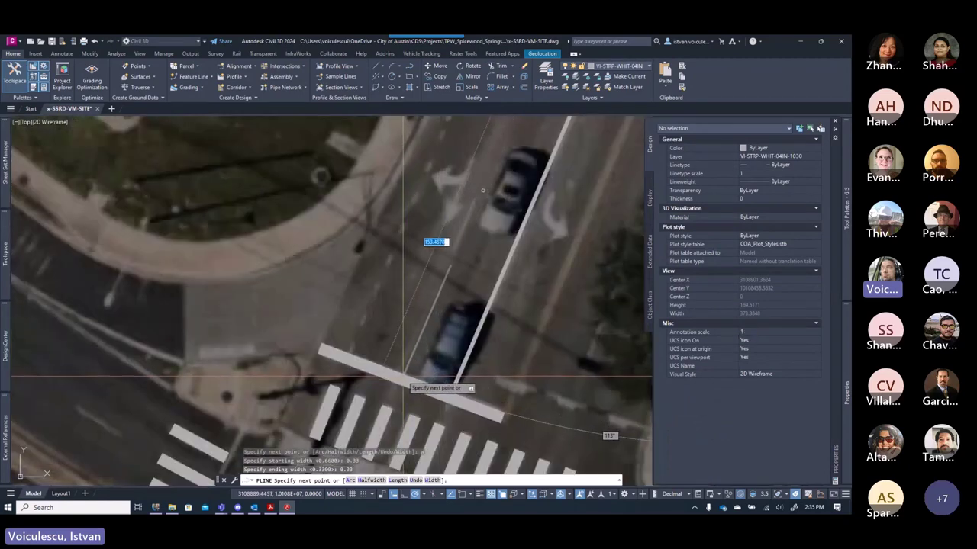
{"action": "left_click", "coordinate": [403, 376]}
{"action": "key", "text": "Escape"}
{"action": "key", "text": "Escape"}
- Inspect the thin stripe's properties, then pan to the lane stripes north of the crosswalk
{"action": "left_click", "coordinate": [402, 376]}
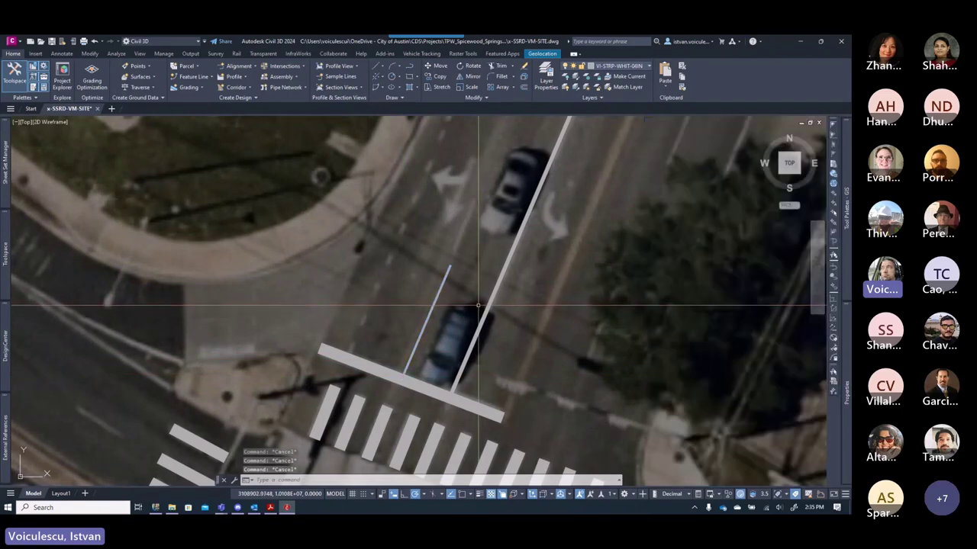
{"action": "scroll", "coordinate": [478, 305], "scroll_direction": "down", "scroll_amount": 4}
{"action": "scroll", "coordinate": [503, 295], "scroll_direction": "up", "scroll_amount": 4}
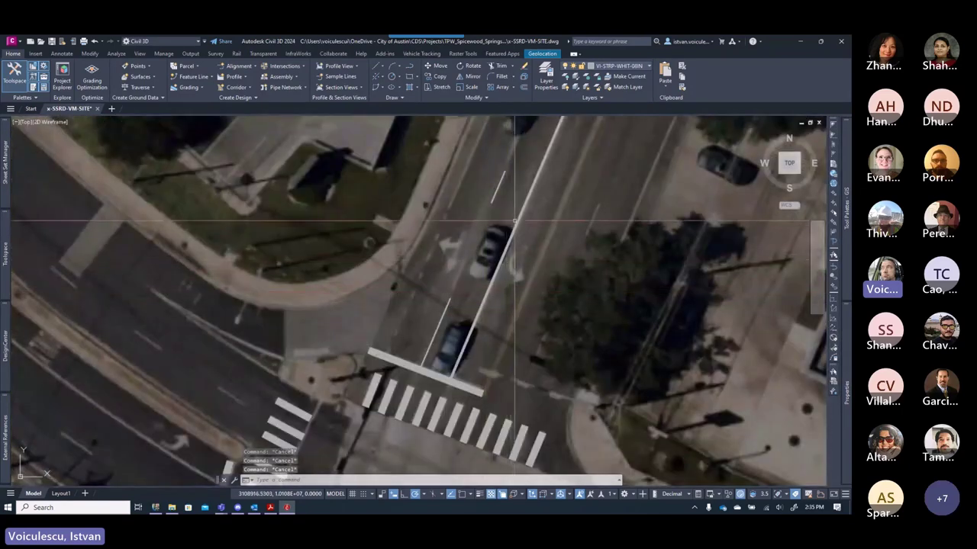
{"action": "middle_click_drag", "start_coordinate": [507, 205], "coordinate": [510, 280]}
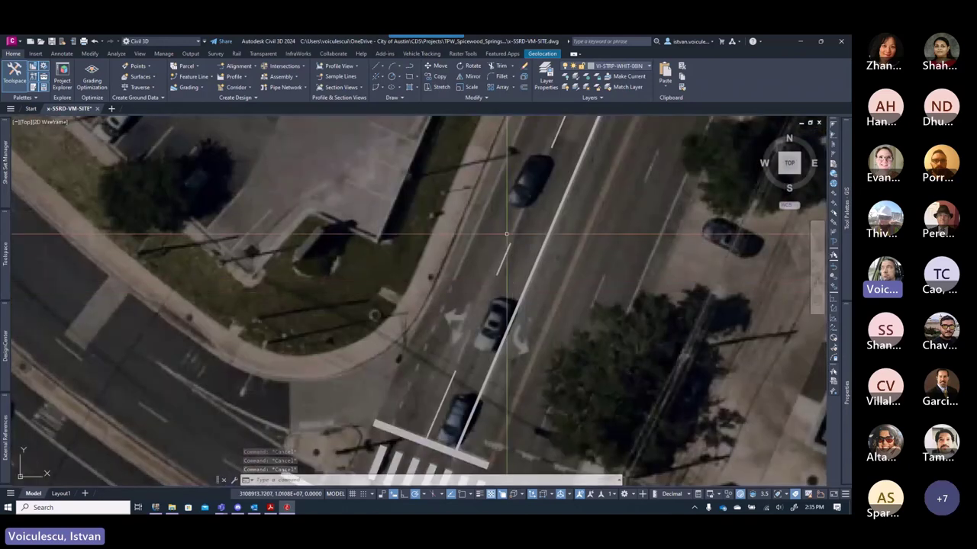
{"action": "mouse_move", "coordinate": [507, 234]}
{"action": "middle_mouse_down"}
{"action": "mouse_move", "coordinate": [505, 295]}
{"action": "mouse_move", "coordinate": [479, 360]}
{"action": "middle_mouse_up"}
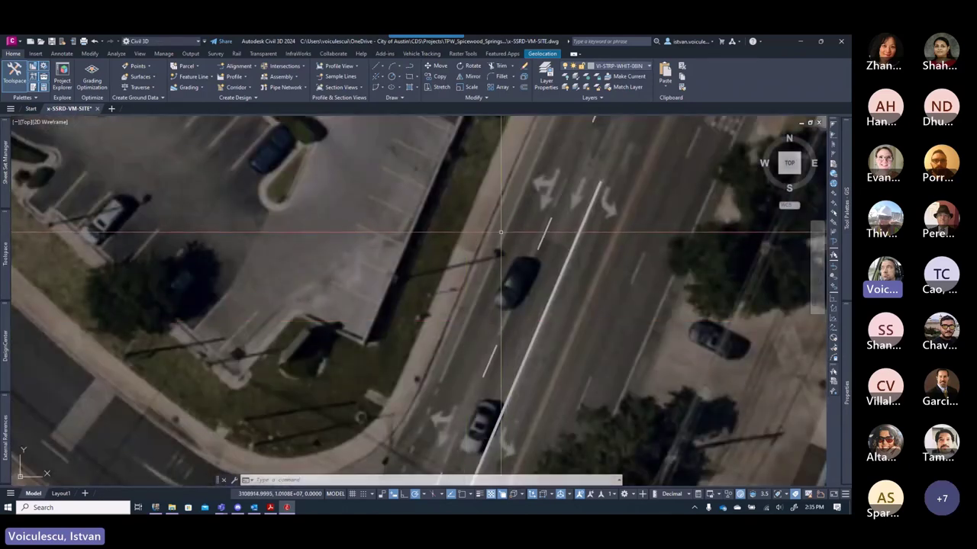
{"action": "mouse_move", "coordinate": [458, 305]}
{"action": "middle_mouse_down"}
{"action": "mouse_move", "coordinate": [511, 353]}
{"action": "mouse_move", "coordinate": [523, 303]}
{"action": "mouse_move", "coordinate": [518, 242]}
{"action": "middle_mouse_up"}
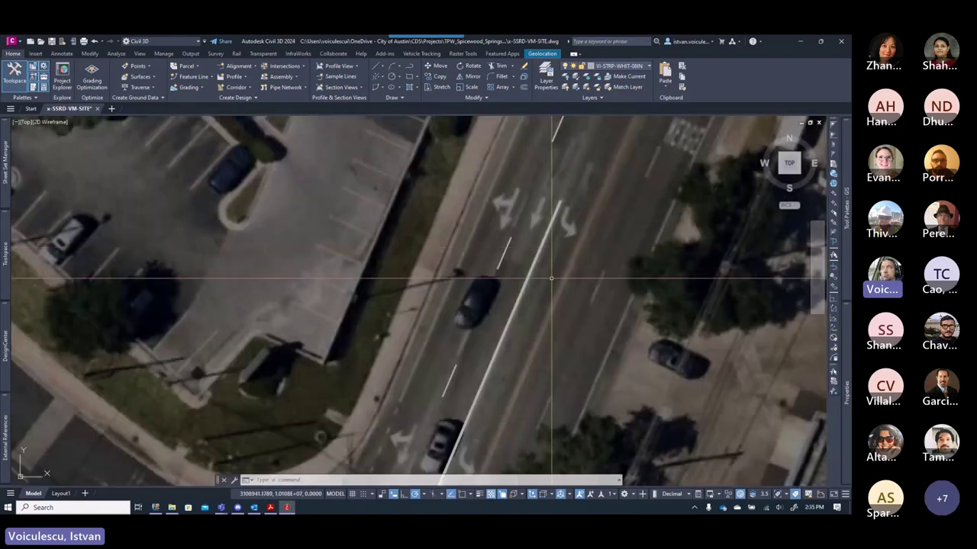
- Trace a solid white 6" Continuous (W) stripe from its start point down to its end
{"action": "mouse_move", "coordinate": [845, 285]}
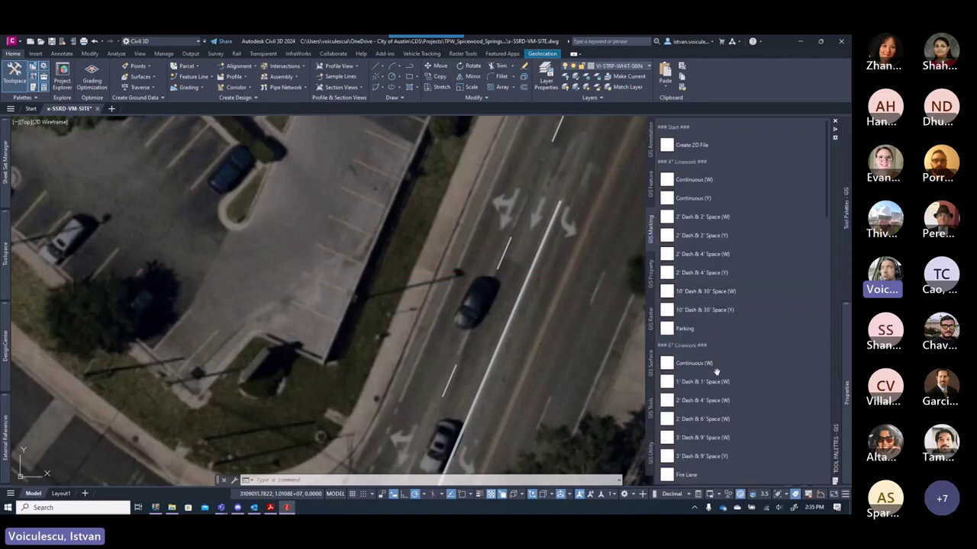
{"action": "scroll", "coordinate": [717, 374], "scroll_direction": "down", "scroll_amount": 1}
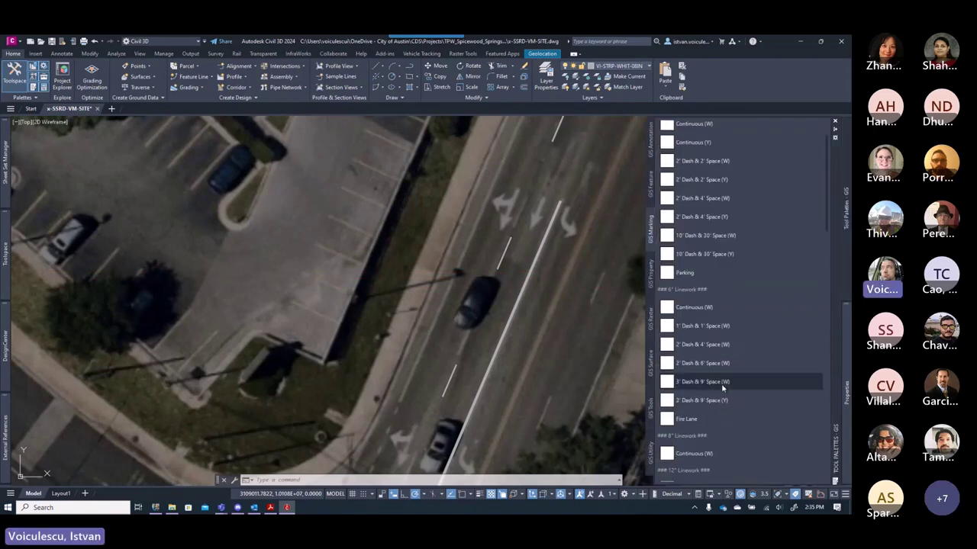
{"action": "left_click", "coordinate": [703, 308]}
{"action": "middle_click_drag", "start_coordinate": [519, 99], "coordinate": [522, 231]}
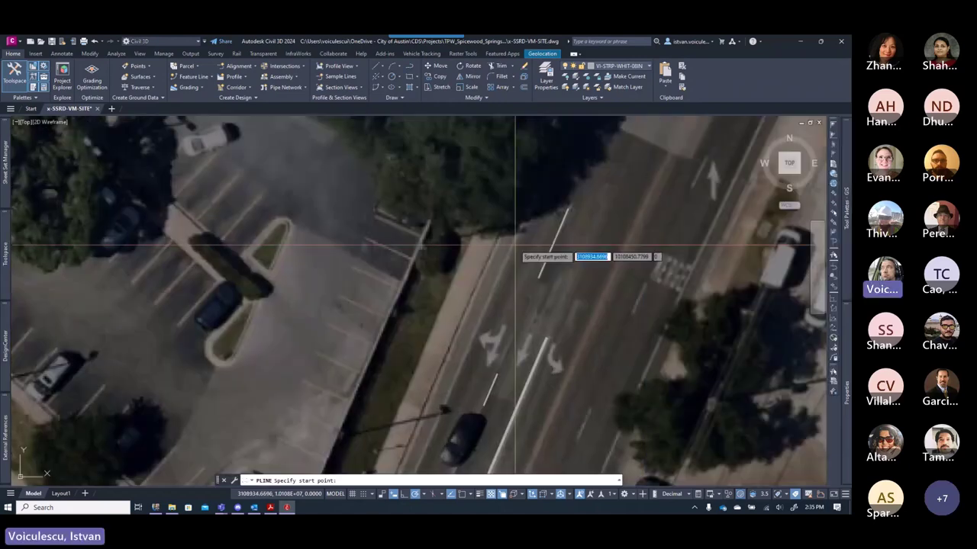
{"action": "left_click", "coordinate": [520, 237]}
{"action": "middle_click_drag", "start_coordinate": [484, 338], "coordinate": [523, 175]}
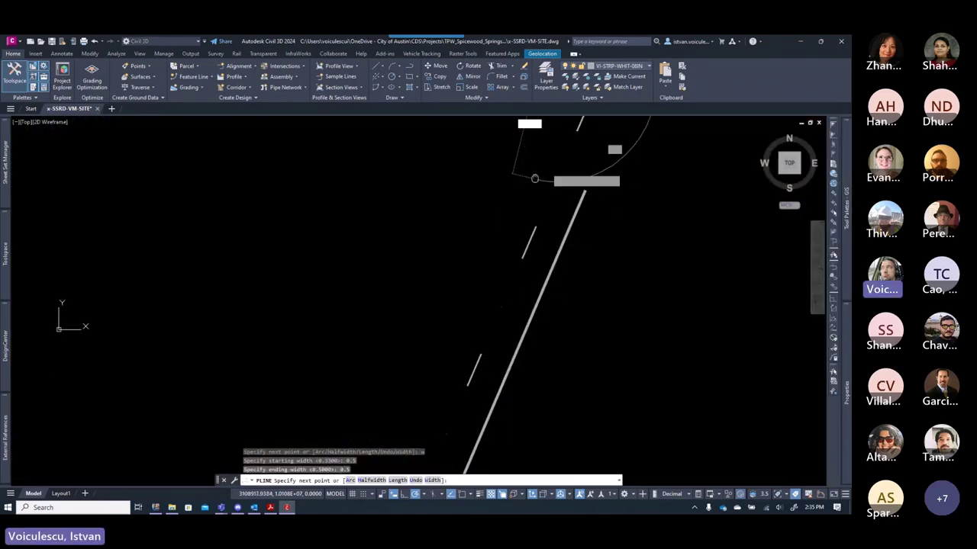
{"action": "left_click", "coordinate": [426, 392]}
{"action": "mouse_move", "coordinate": [425, 391]}
{"action": "middle_mouse_down"}
{"action": "mouse_move", "coordinate": [478, 402]}
{"action": "mouse_move", "coordinate": [482, 296]}
{"action": "middle_mouse_up"}
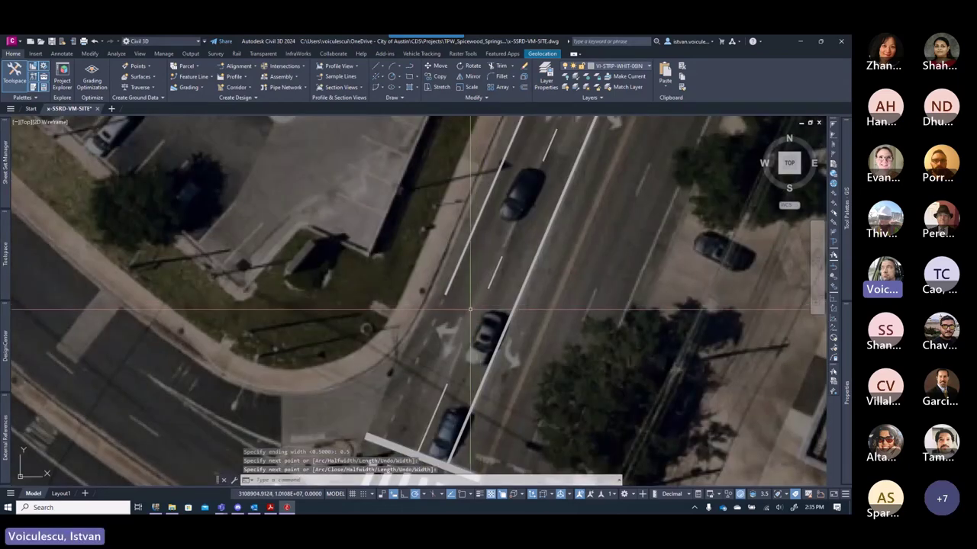
{"action": "scroll", "coordinate": [482, 294], "scroll_direction": "up", "scroll_amount": 2}
{"action": "scroll", "coordinate": [489, 294], "scroll_direction": "down", "scroll_amount": 1}
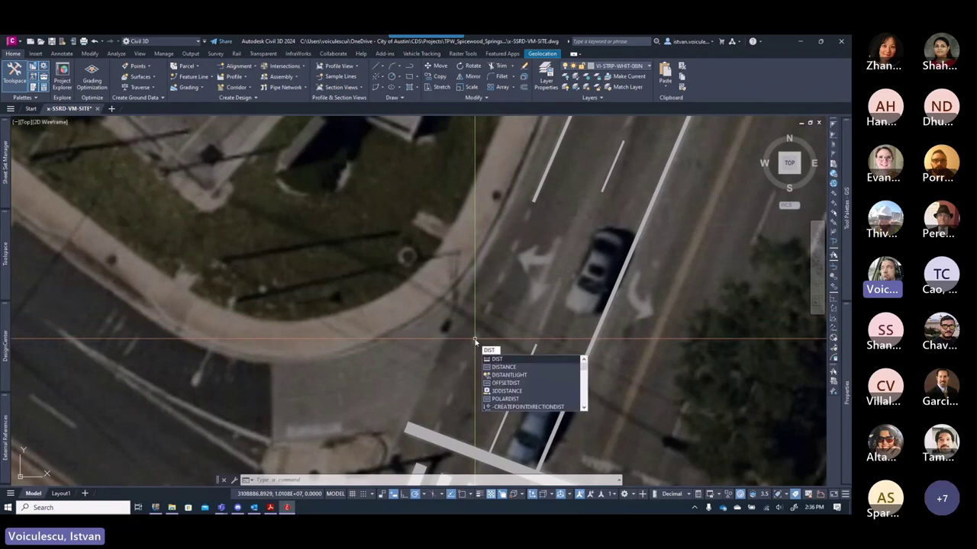
- Measure the traced stripe's length with DIST, then cancel the measurement
{"action": "key", "text": "Return"}
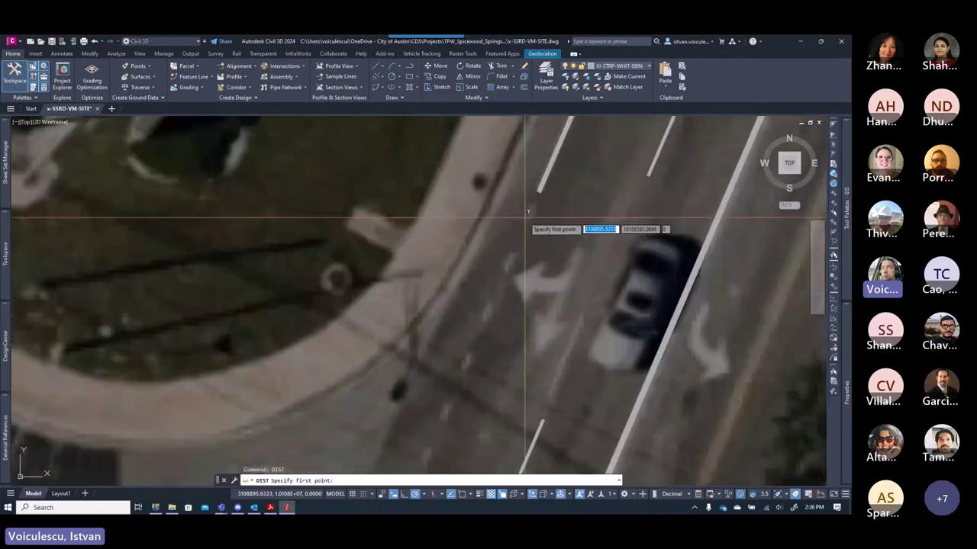
{"action": "scroll", "coordinate": [528, 217], "scroll_direction": "up", "scroll_amount": 2}
{"action": "left_click", "coordinate": [526, 225]}
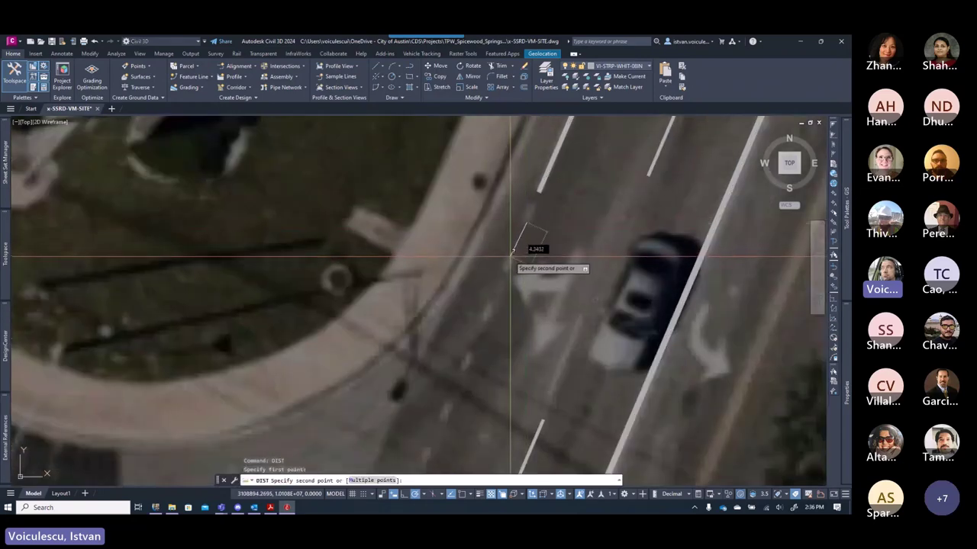
{"action": "left_click", "coordinate": [513, 254]}
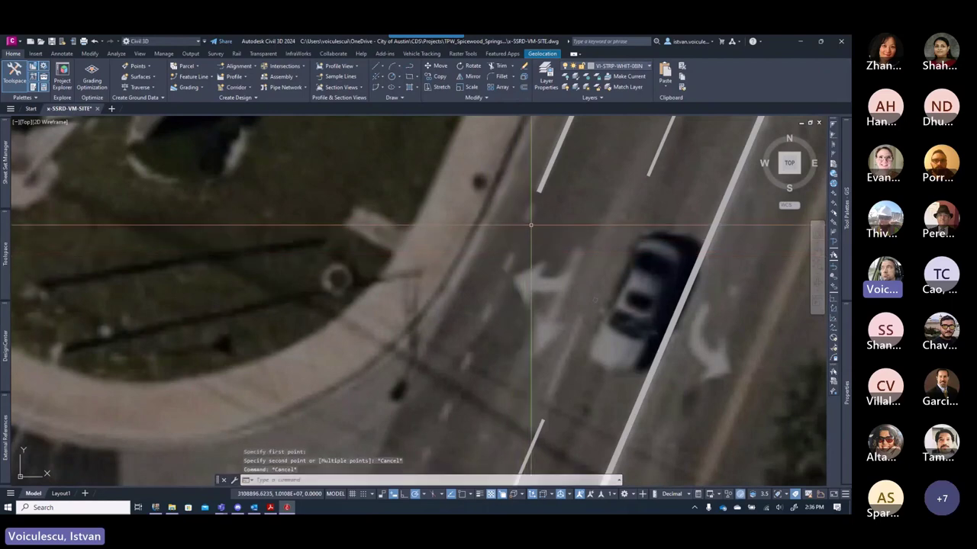
{"action": "key", "text": "Return"}
{"action": "left_click", "coordinate": [525, 217]}
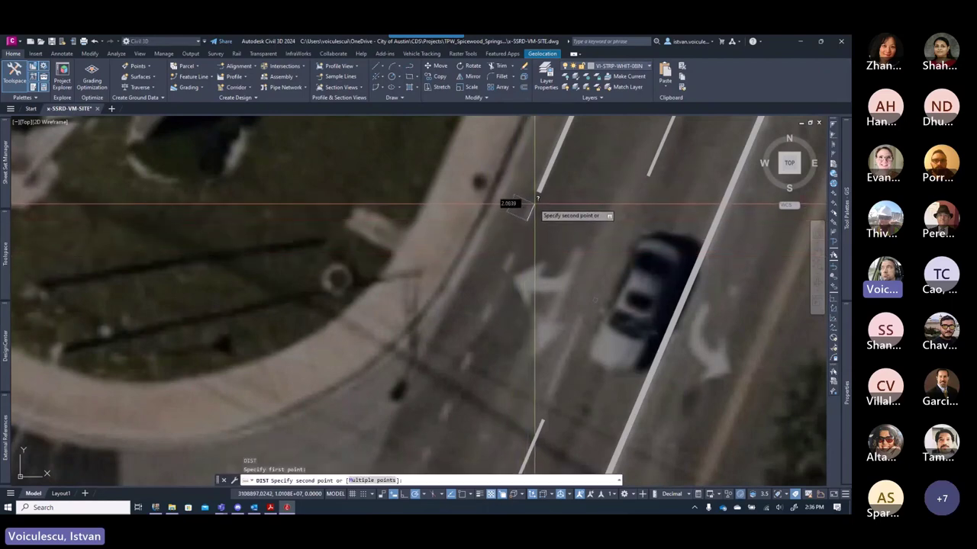
{"action": "key", "text": "Escape"}
{"action": "key", "text": "Escape"}
{"action": "key", "text": "Escape"}
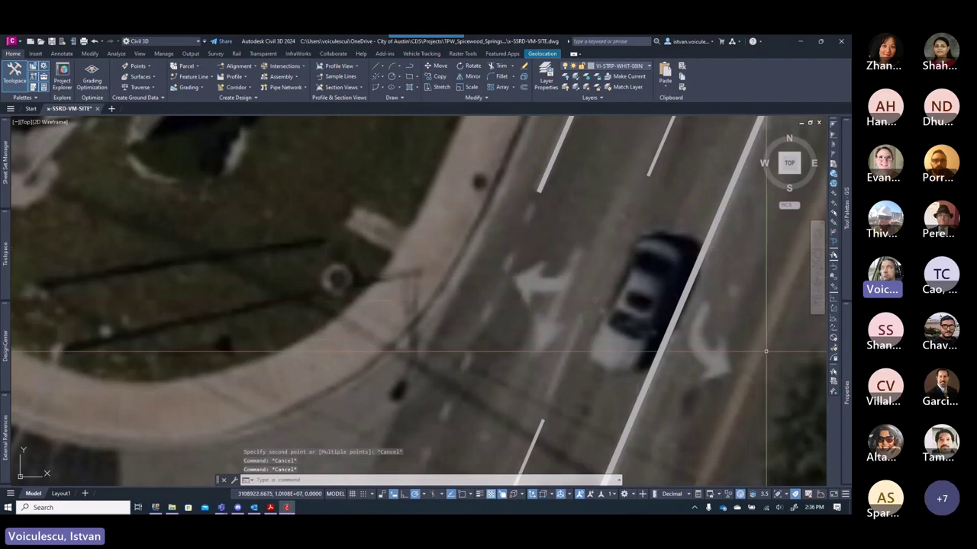
- Trace a white 6" 2' Dash & 4' Space stripe from up the lane to the stop bar
{"action": "mouse_move", "coordinate": [846, 304]}
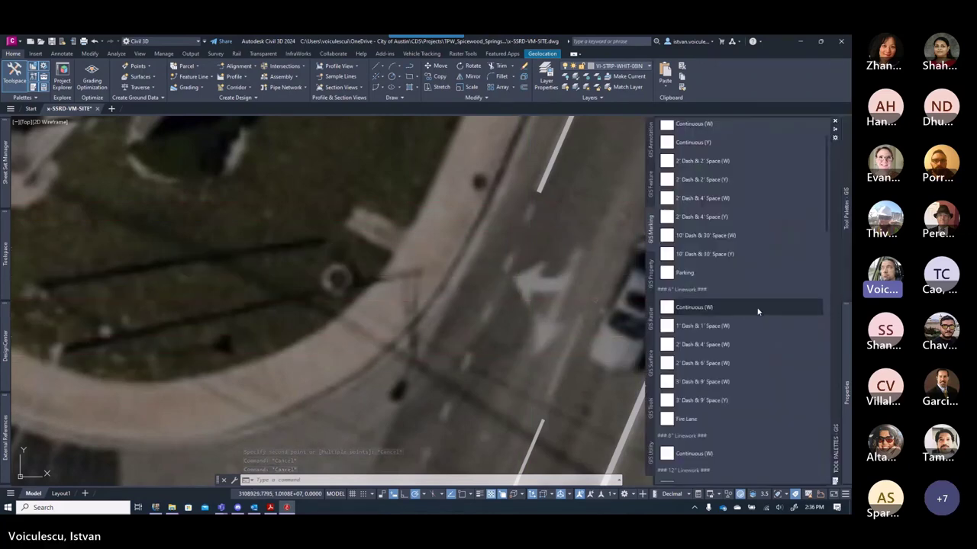
{"action": "scroll", "coordinate": [758, 312], "scroll_direction": "up", "scroll_amount": 3}
{"action": "scroll", "coordinate": [737, 335], "scroll_direction": "down", "scroll_amount": 3}
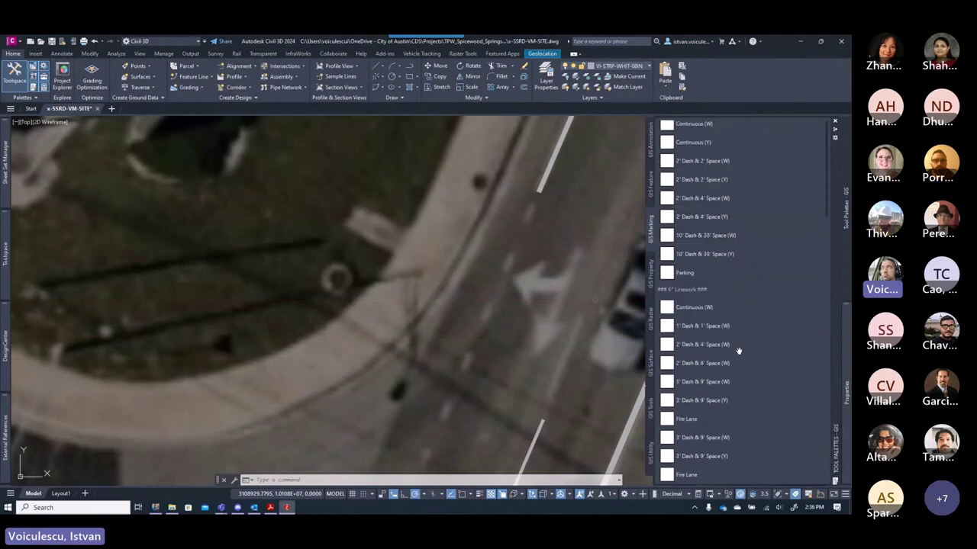
{"action": "left_click", "coordinate": [696, 346]}
{"action": "left_click", "coordinate": [532, 204]}
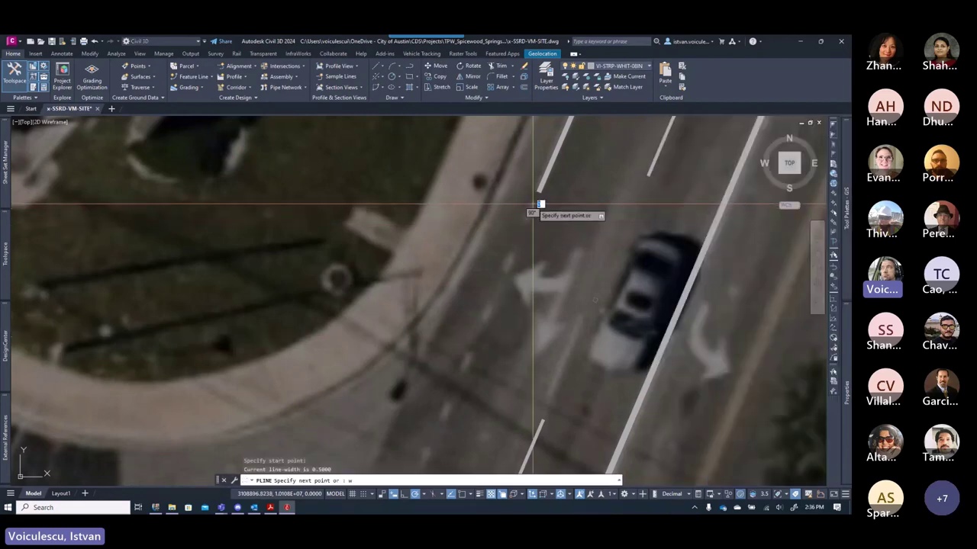
{"action": "scroll", "coordinate": [500, 333], "scroll_direction": "down", "scroll_amount": 3}
{"action": "scroll", "coordinate": [462, 328], "scroll_direction": "up", "scroll_amount": 2}
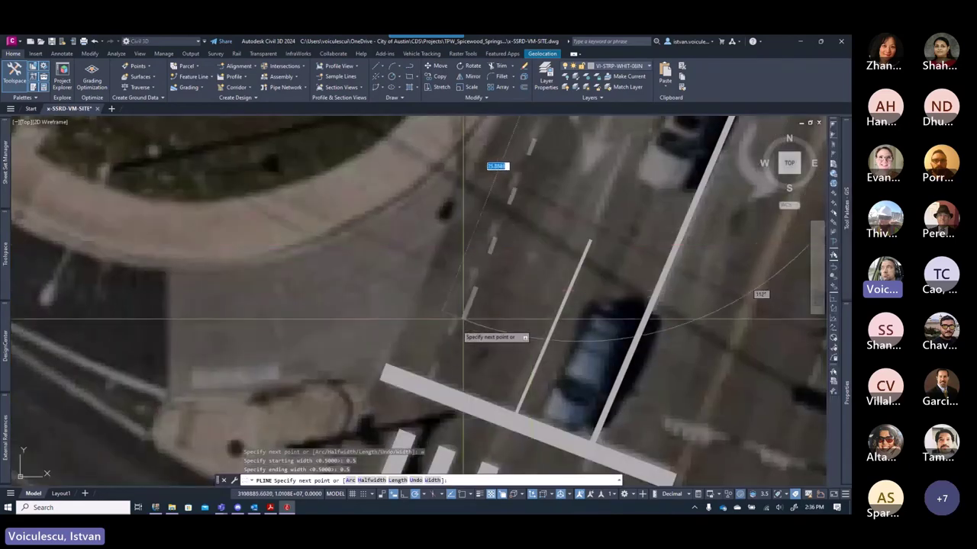
{"action": "left_click", "coordinate": [427, 378]}
{"action": "key", "text": "Return"}
- Pan around the intersection to center the view on the crosswalk stop bar
{"action": "scroll", "coordinate": [482, 343], "scroll_direction": "down", "scroll_amount": 4}
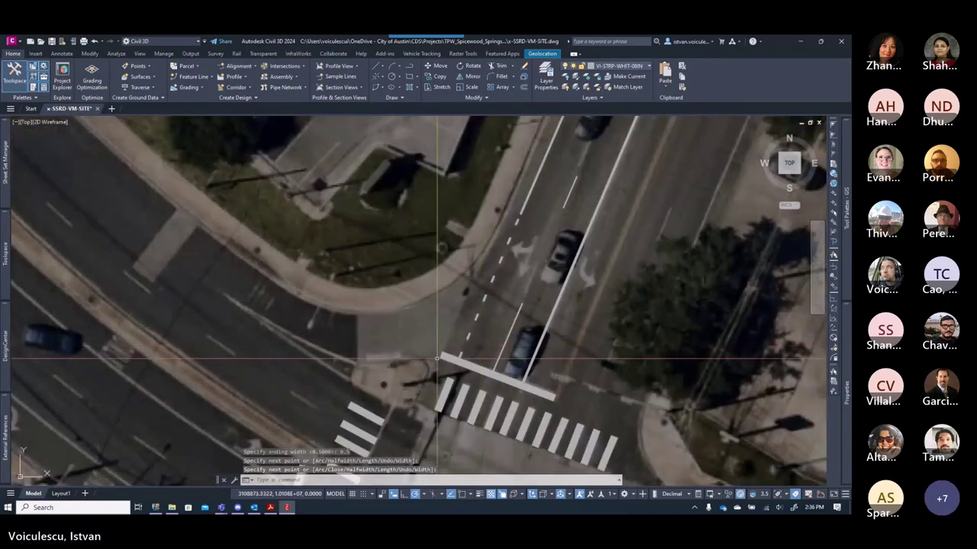
{"action": "middle_click_drag", "start_coordinate": [437, 359], "coordinate": [428, 294]}
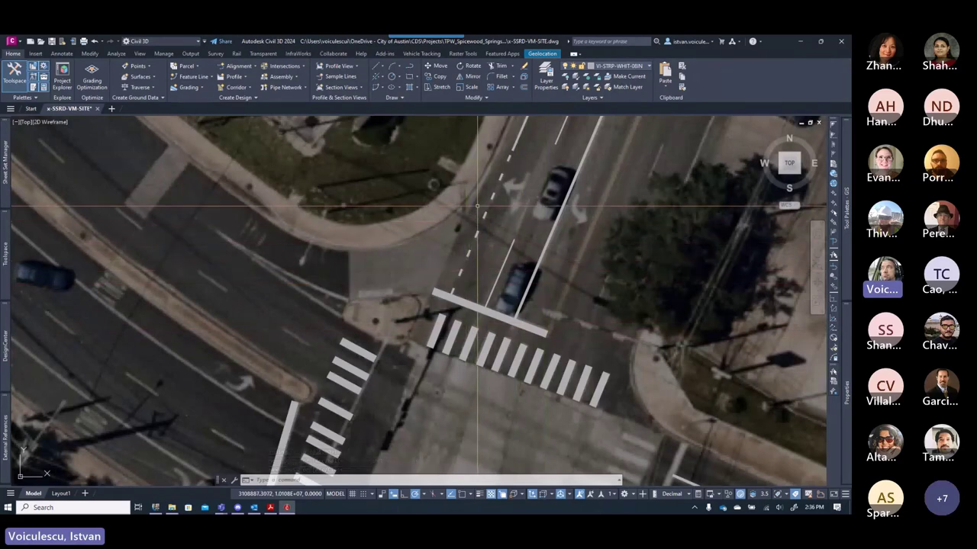
{"action": "middle_click_drag", "start_coordinate": [496, 174], "coordinate": [488, 196]}
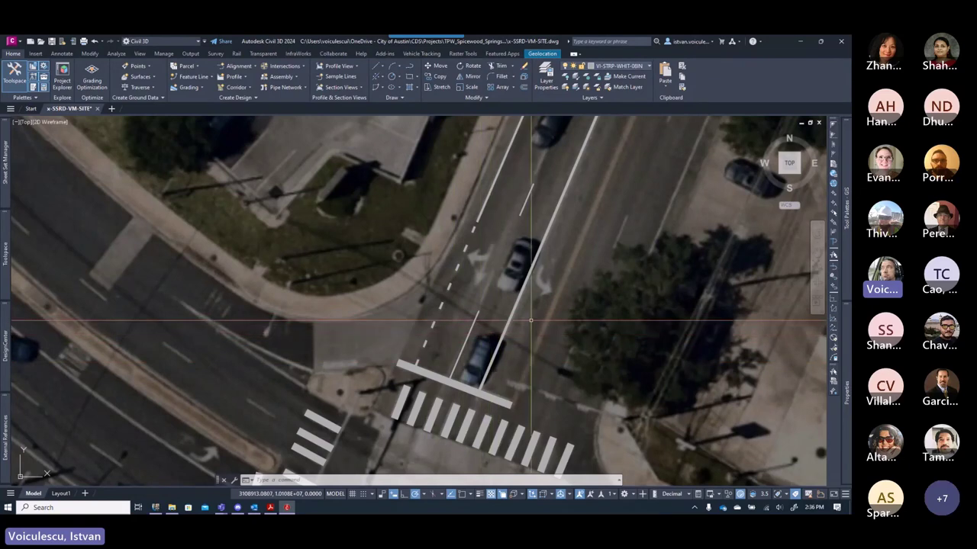
{"action": "middle_click_drag", "start_coordinate": [490, 334], "coordinate": [475, 279]}
{"action": "key", "text": "Escape"}
{"action": "key", "text": "Escape"}
{"action": "key", "text": "Escape"}
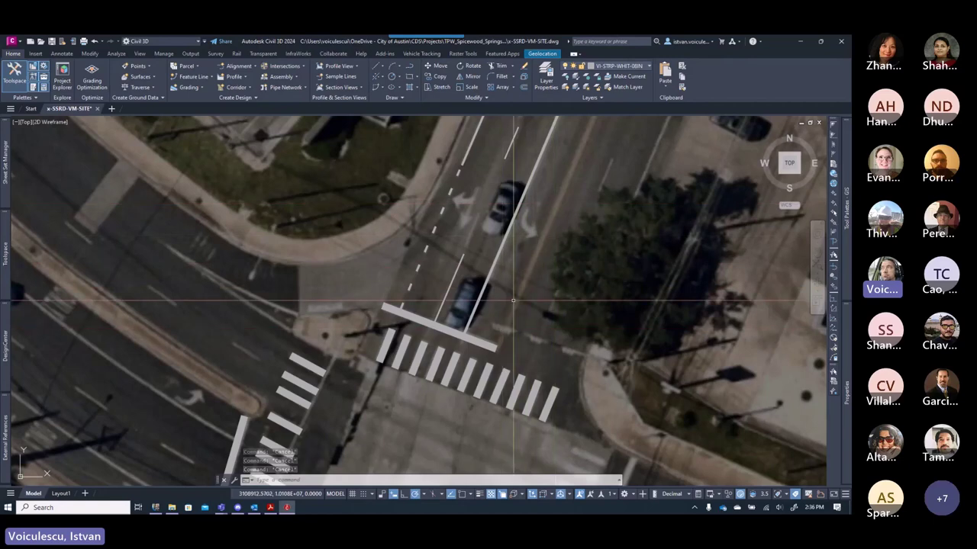
{"action": "middle_click_drag", "start_coordinate": [513, 309], "coordinate": [496, 333]}
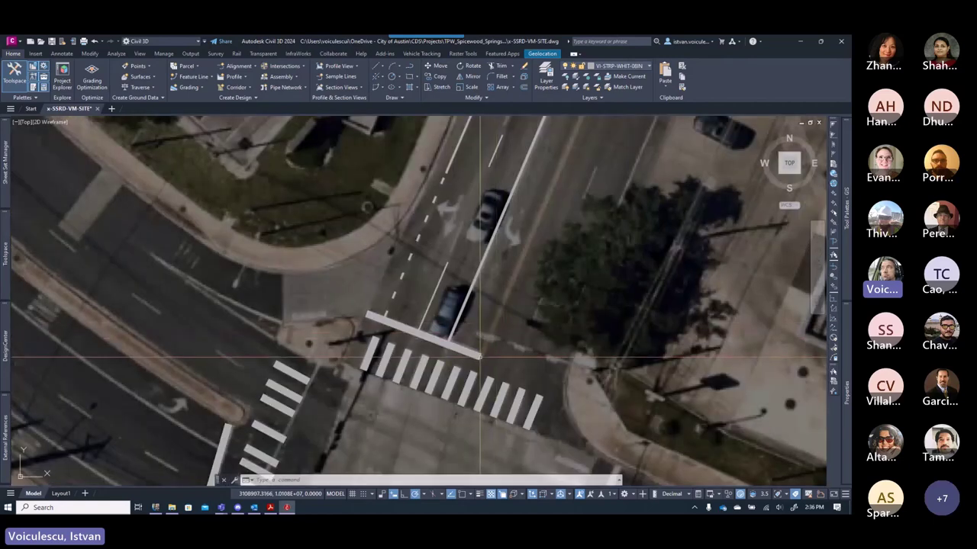
{"action": "mouse_move", "coordinate": [481, 356]}
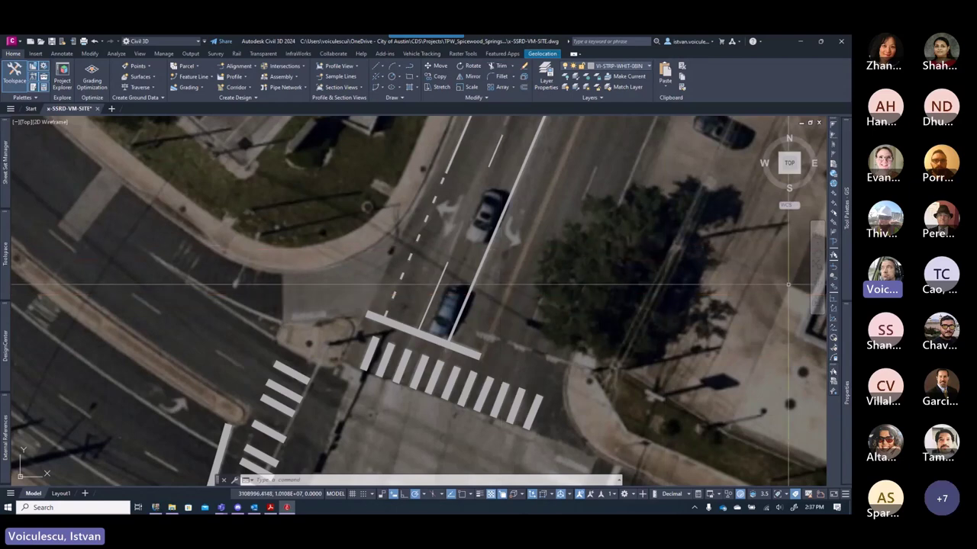
- Start a solid yellow centerline at the stop bar end with a 0.33 line width
{"action": "mouse_move", "coordinate": [842, 265]}
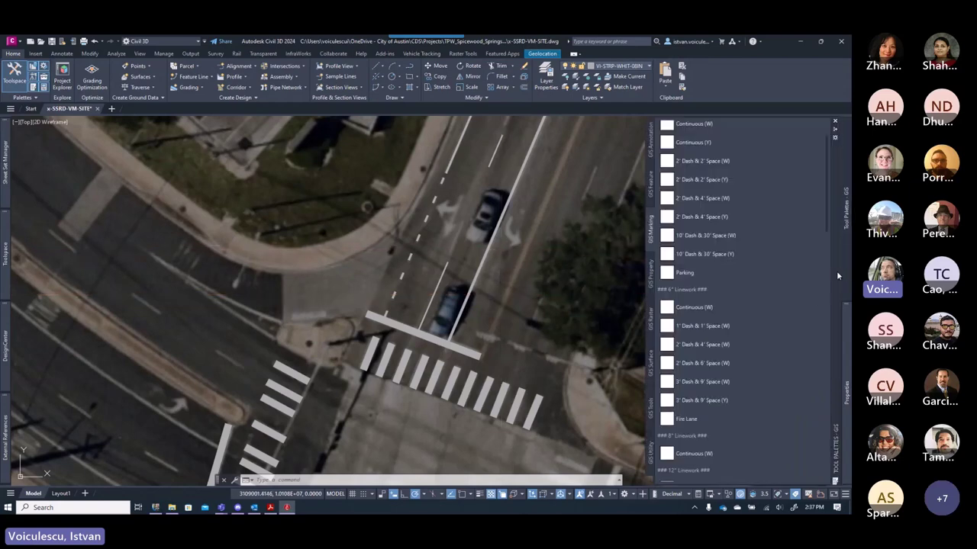
{"action": "scroll", "coordinate": [752, 334], "scroll_direction": "up", "scroll_amount": 5}
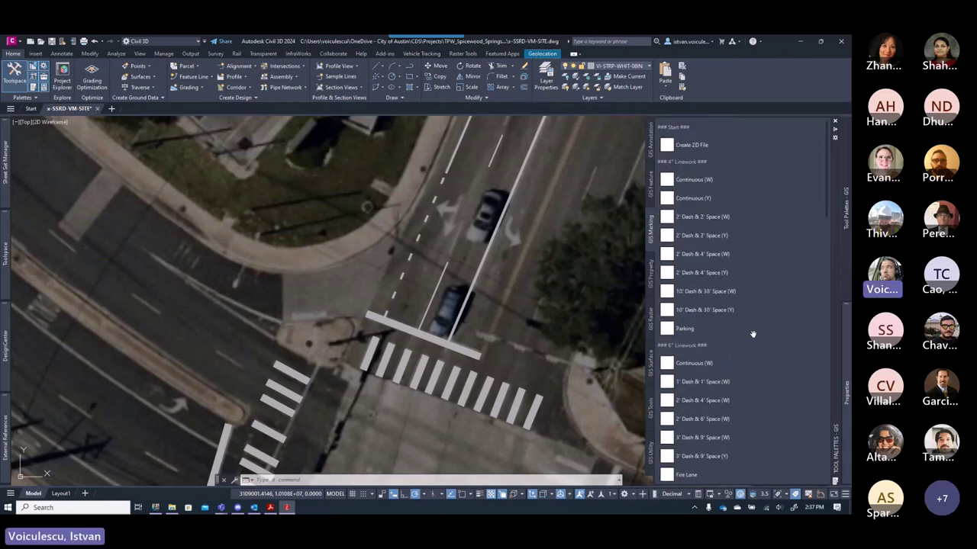
{"action": "left_click", "coordinate": [696, 200]}
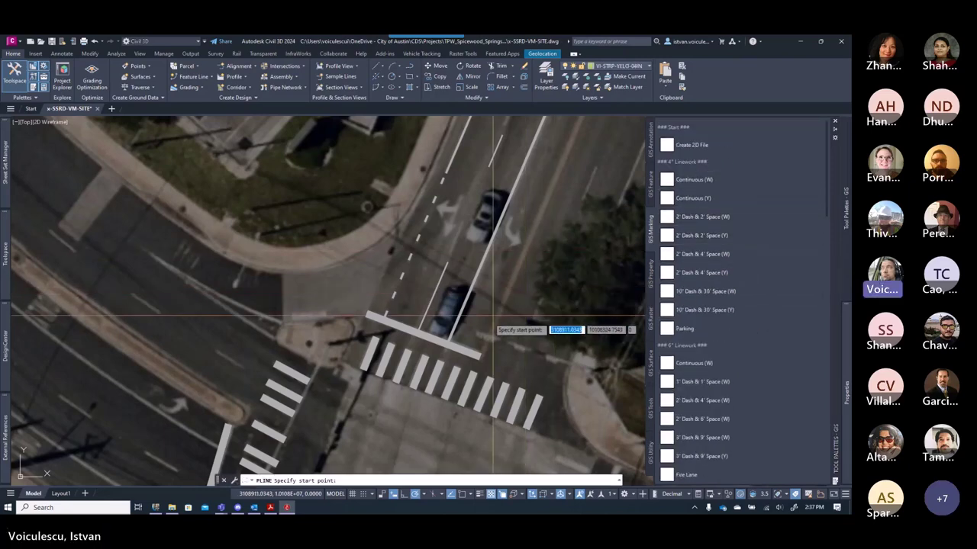
{"action": "scroll", "coordinate": [491, 336], "scroll_direction": "up", "scroll_amount": 5}
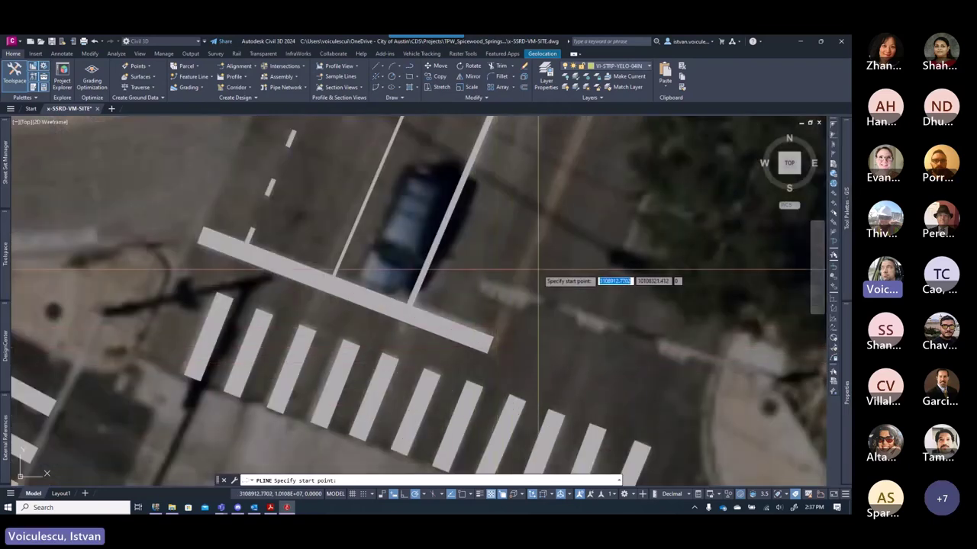
{"action": "left_click", "coordinate": [491, 346]}
{"action": "type", "text": "w"}
{"action": "key", "text": "Return"}
{"action": "type", "text": "0.33"}
{"action": "key", "text": "Return"}
{"action": "type", "text": "0.33"}
{"action": "key", "text": "Return"}
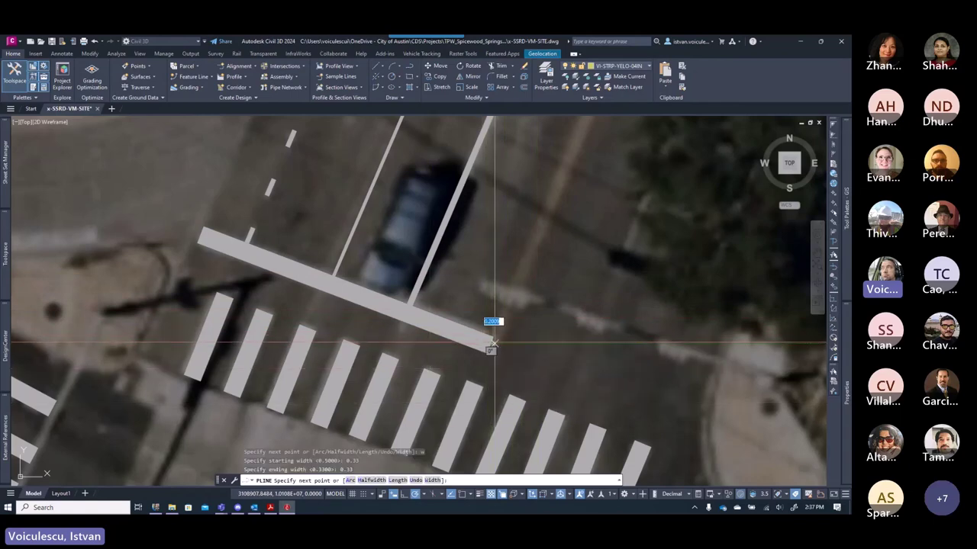
- Place the centerline's final vertex at the stop bar and finish the polyline
{"action": "scroll", "coordinate": [492, 321], "scroll_direction": "down", "scroll_amount": 8}
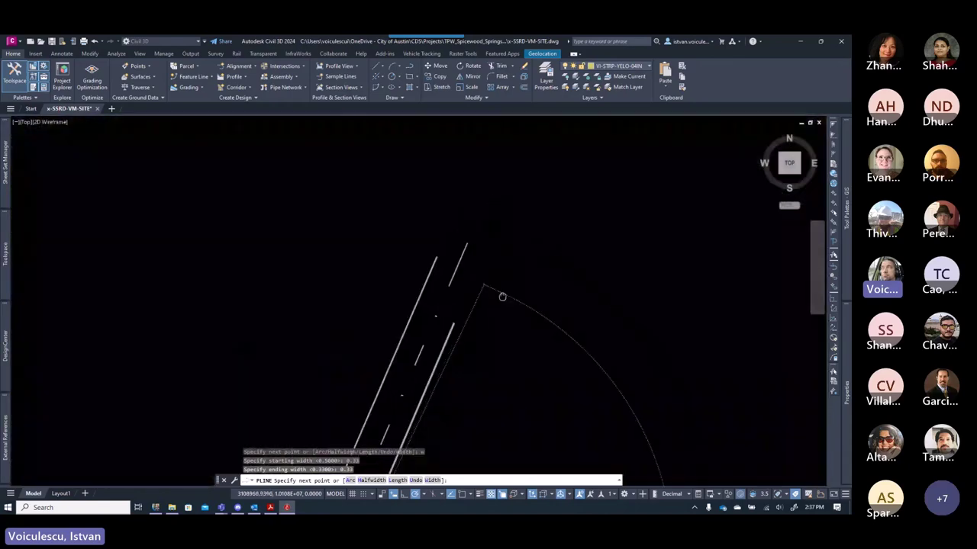
{"action": "scroll", "coordinate": [522, 259], "scroll_direction": "up", "scroll_amount": 4}
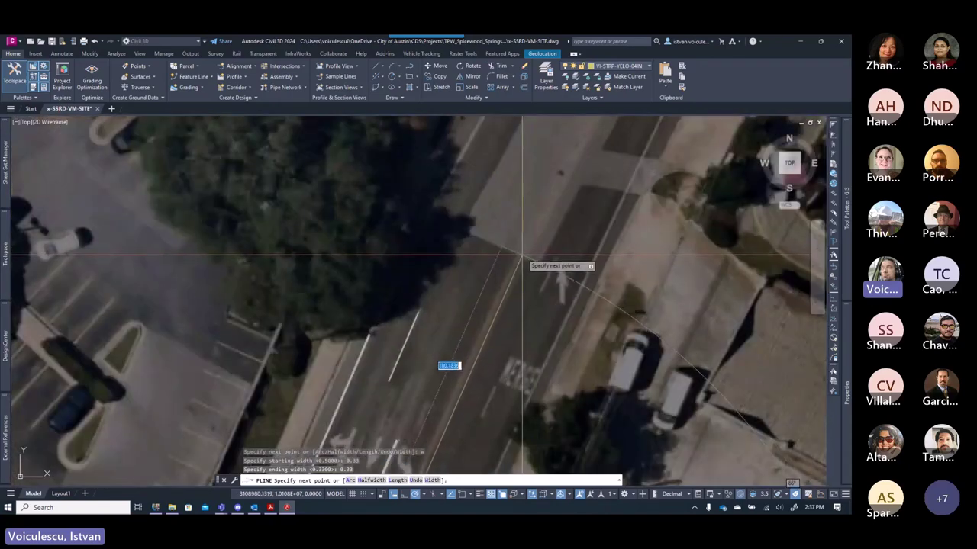
{"action": "scroll", "coordinate": [538, 221], "scroll_direction": "down", "scroll_amount": 3}
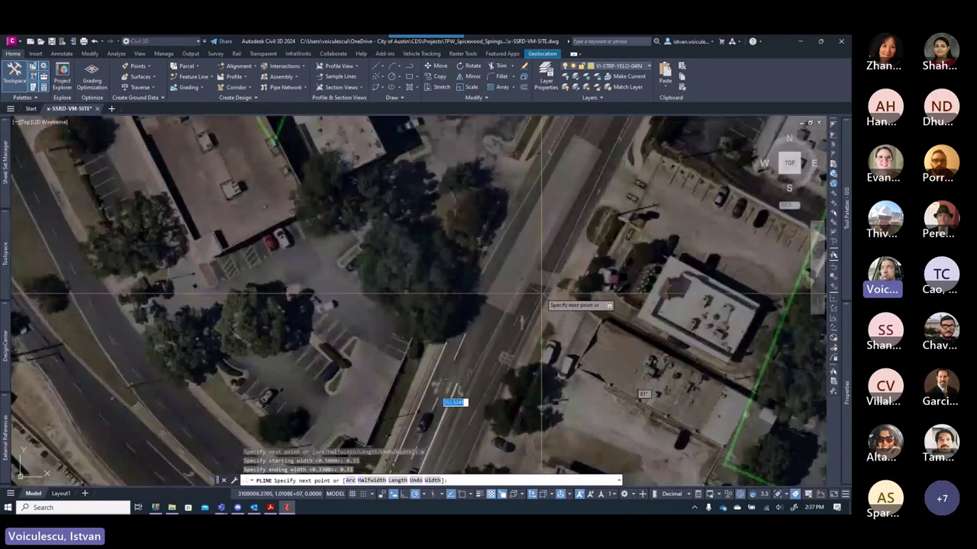
{"action": "scroll", "coordinate": [541, 294], "scroll_direction": "up", "scroll_amount": 4}
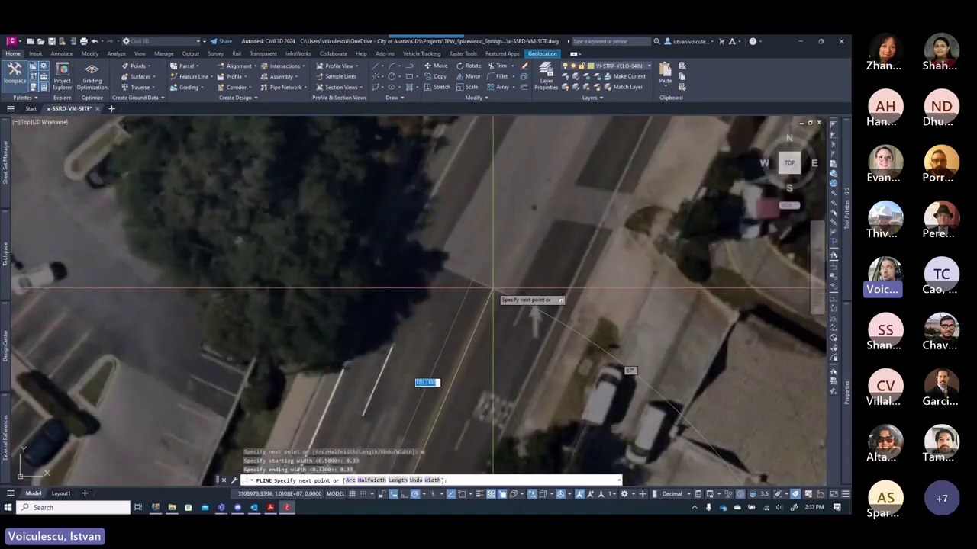
{"action": "left_click", "coordinate": [492, 289]}
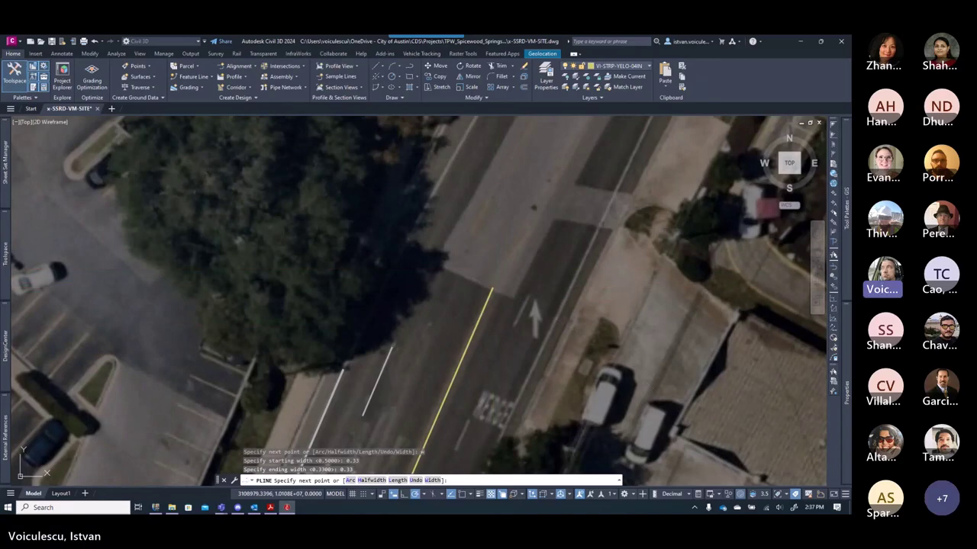
{"action": "key", "text": "Return"}
{"action": "scroll", "coordinate": [469, 251], "scroll_direction": "down", "scroll_amount": 5}
{"action": "scroll", "coordinate": [461, 324], "scroll_direction": "up", "scroll_amount": 7}
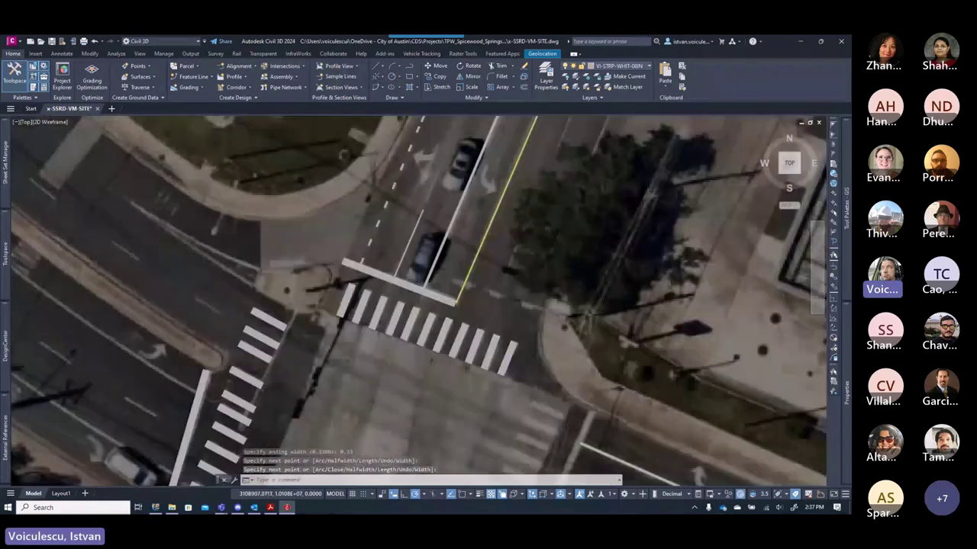
- Offset the yellow centerline 1 unit to both sides with DOUBLEOFFSET
{"action": "key", "text": "Escape"}
{"action": "key", "text": "Escape"}
{"action": "key", "text": "Escape"}
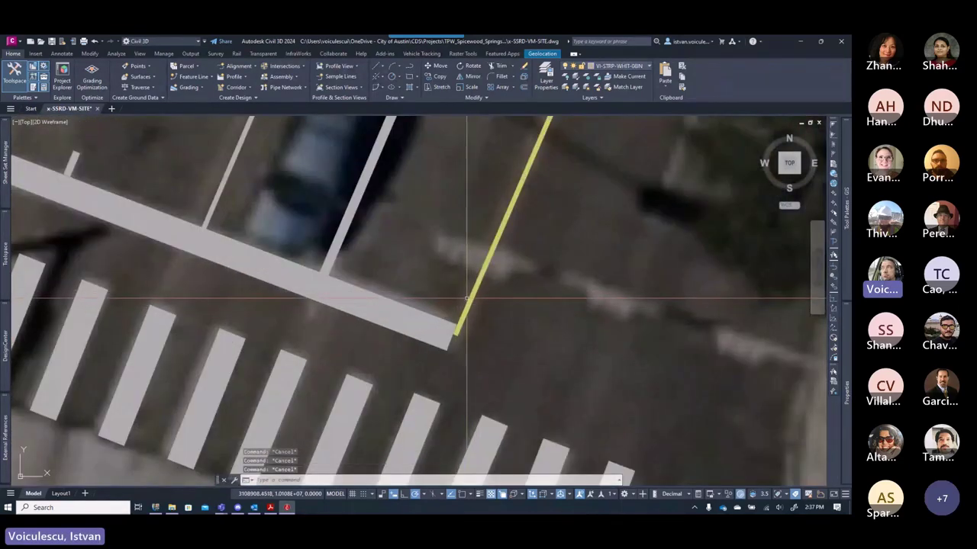
{"action": "mouse_move", "coordinate": [467, 299]}
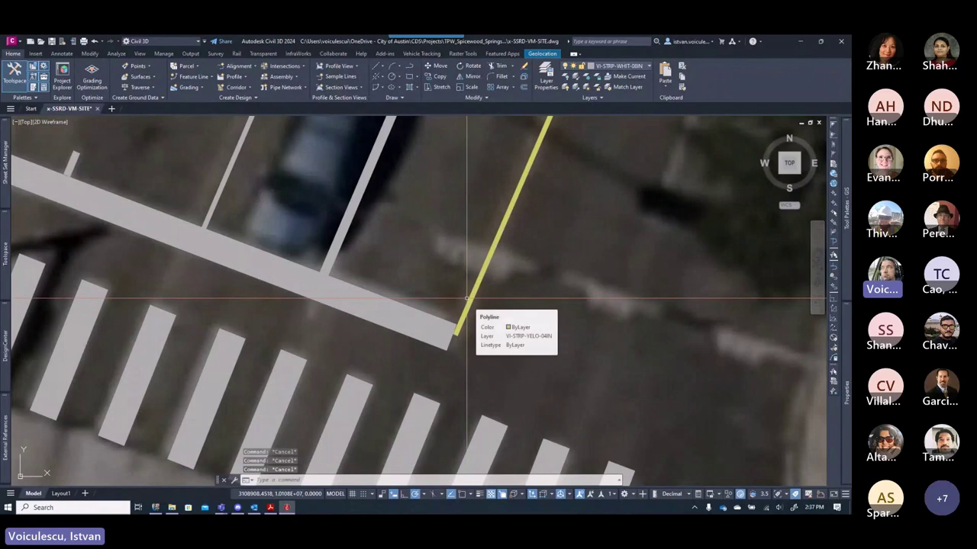
{"action": "type", "text": "DOU"}
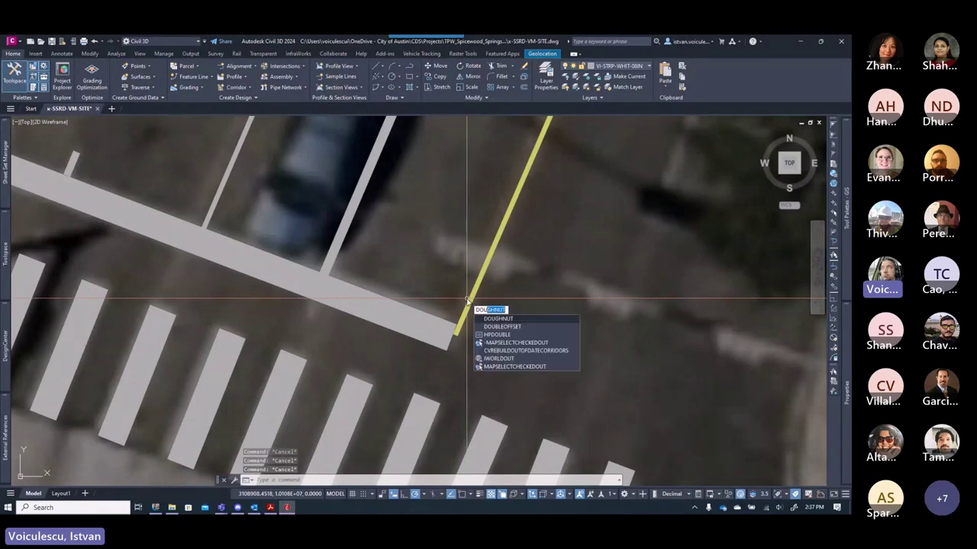
{"action": "type", "text": "BLE"}
{"action": "key", "text": "Return"}
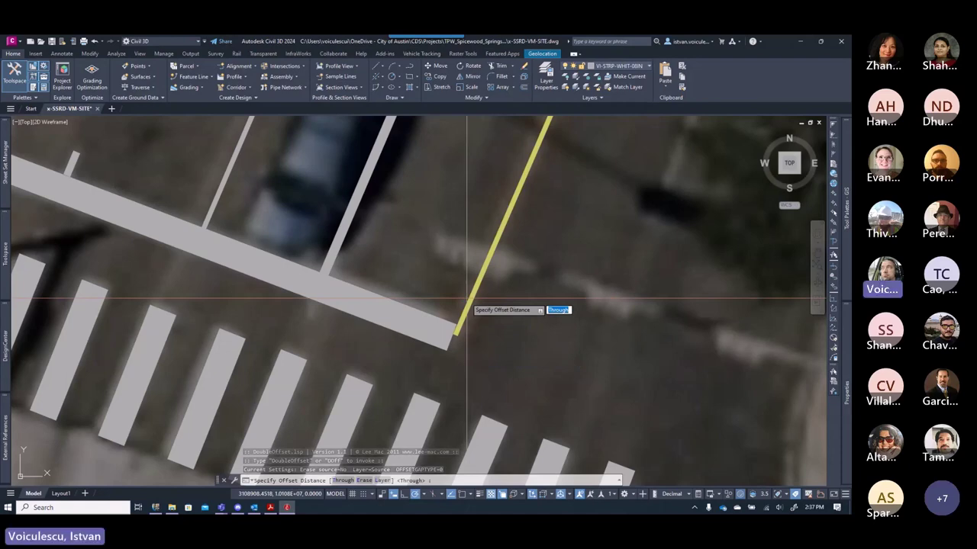
{"action": "type", "text": "1"}
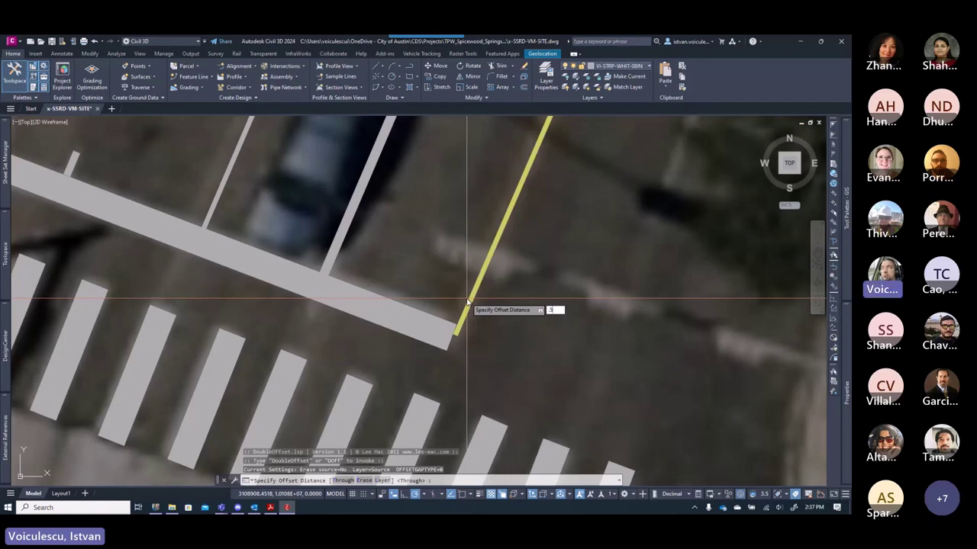
{"action": "key", "text": "Return"}
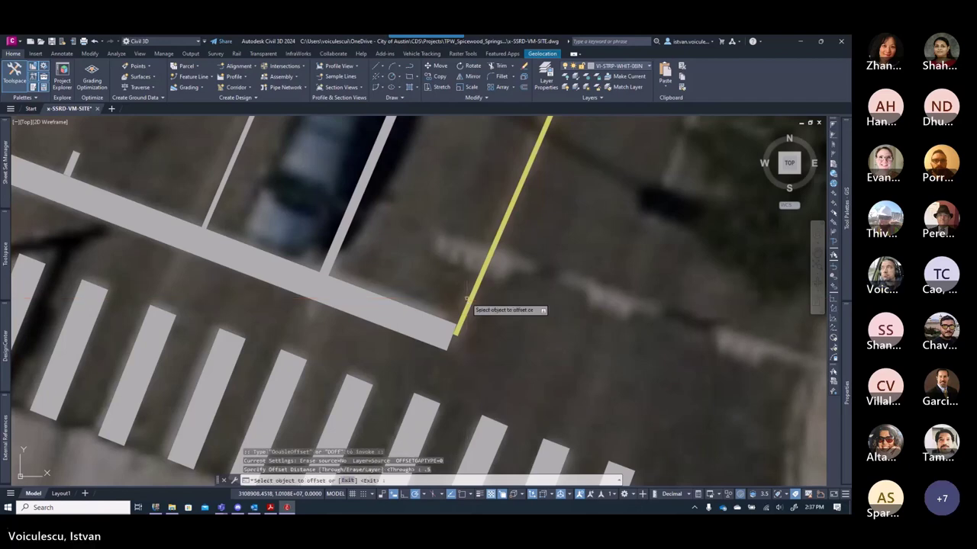
{"action": "left_click", "coordinate": [470, 300]}
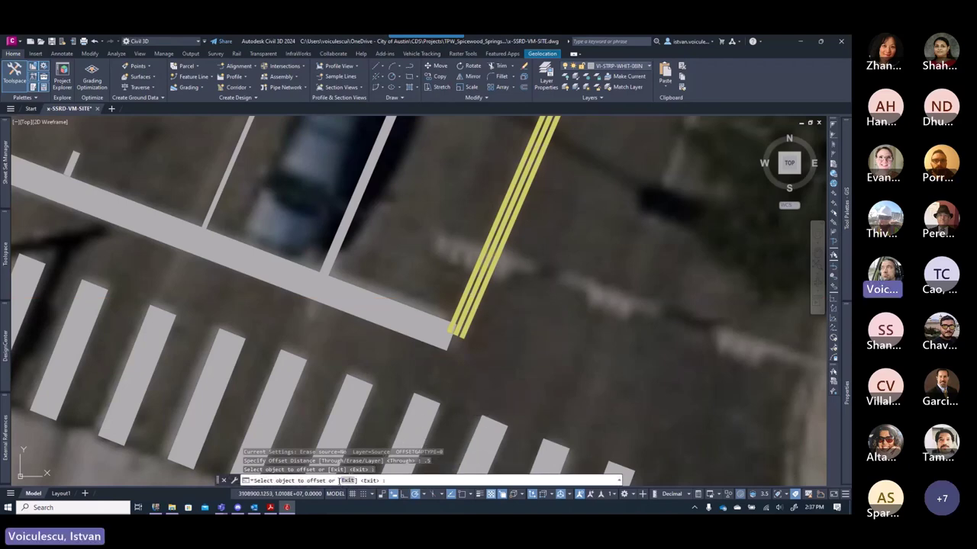
{"action": "key", "text": "Return"}
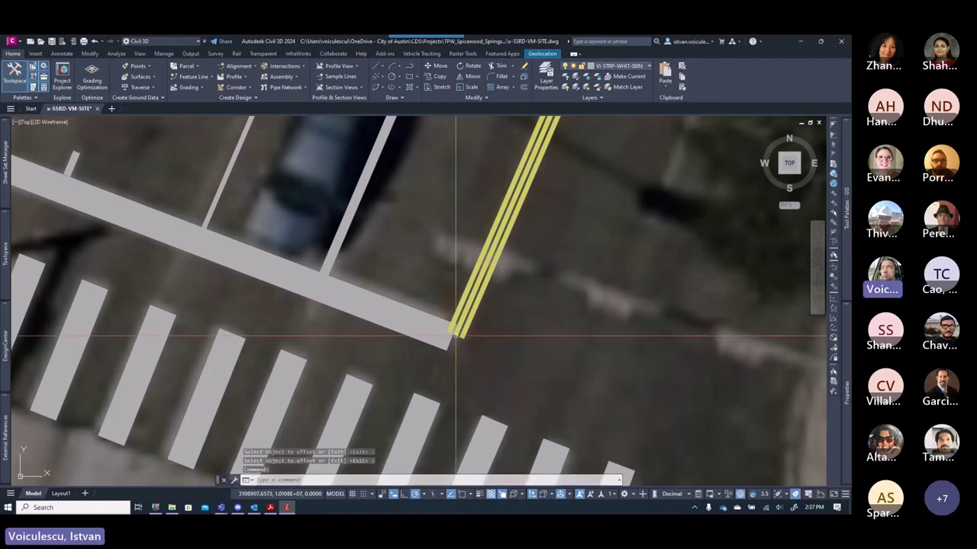
- Delete the original middle centerline, leaving a double yellow pair
{"action": "scroll", "coordinate": [456, 329], "scroll_direction": "down", "scroll_amount": 3}
{"action": "scroll", "coordinate": [463, 309], "scroll_direction": "up", "scroll_amount": 4}
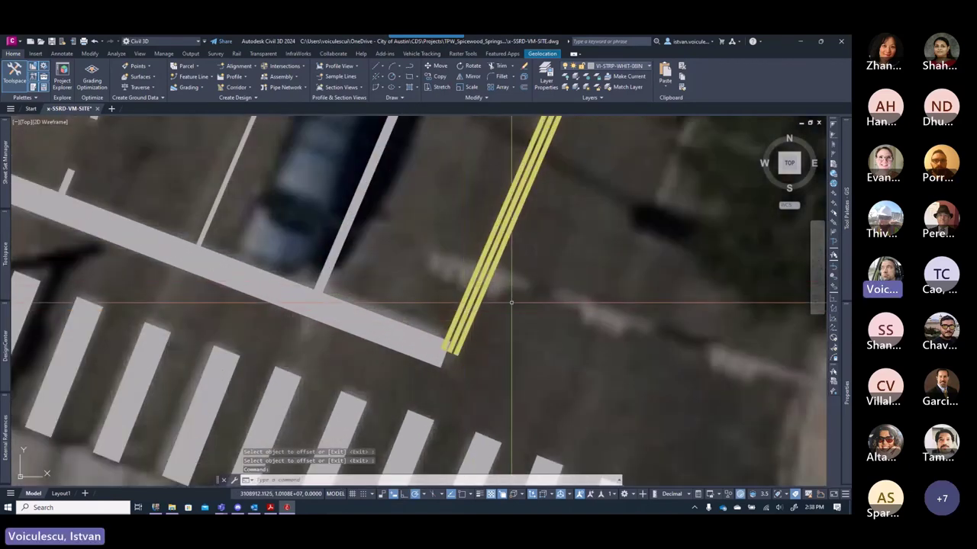
{"action": "scroll", "coordinate": [474, 301], "scroll_direction": "up", "scroll_amount": 4}
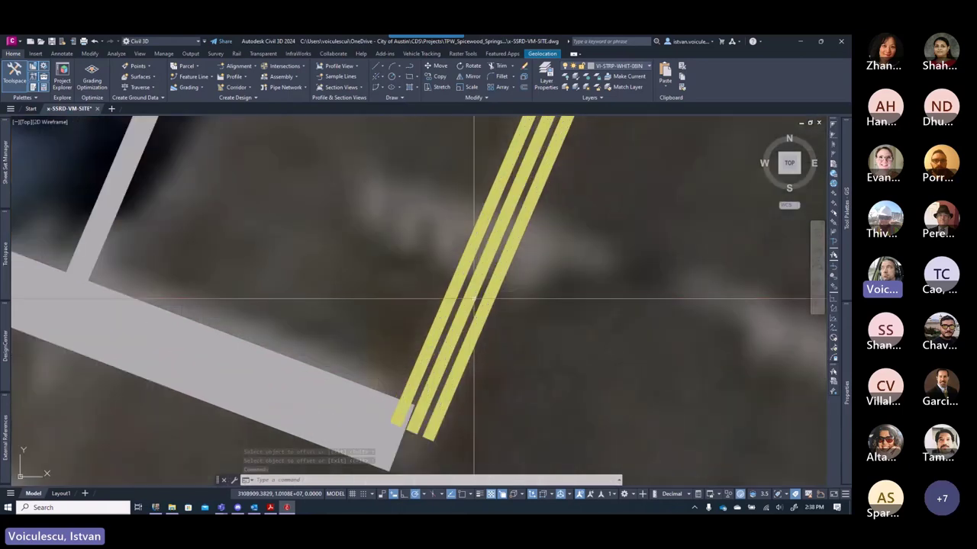
{"action": "left_click", "coordinate": [474, 302]}
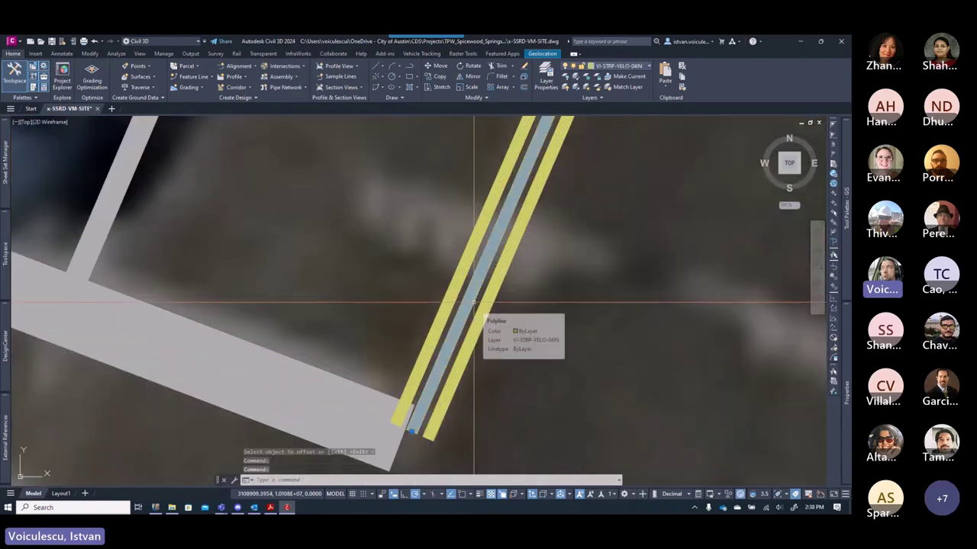
{"action": "key", "text": "Delete"}
{"action": "scroll", "coordinate": [474, 303], "scroll_direction": "down", "scroll_amount": 3}
{"action": "scroll", "coordinate": [474, 303], "scroll_direction": "down", "scroll_amount": 5}
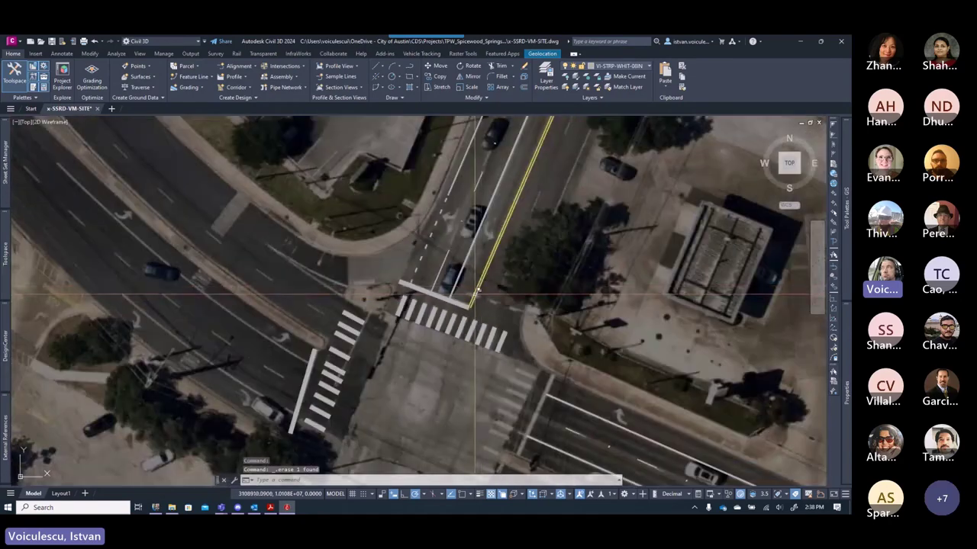
{"action": "scroll", "coordinate": [461, 296], "scroll_direction": "up", "scroll_amount": 4}
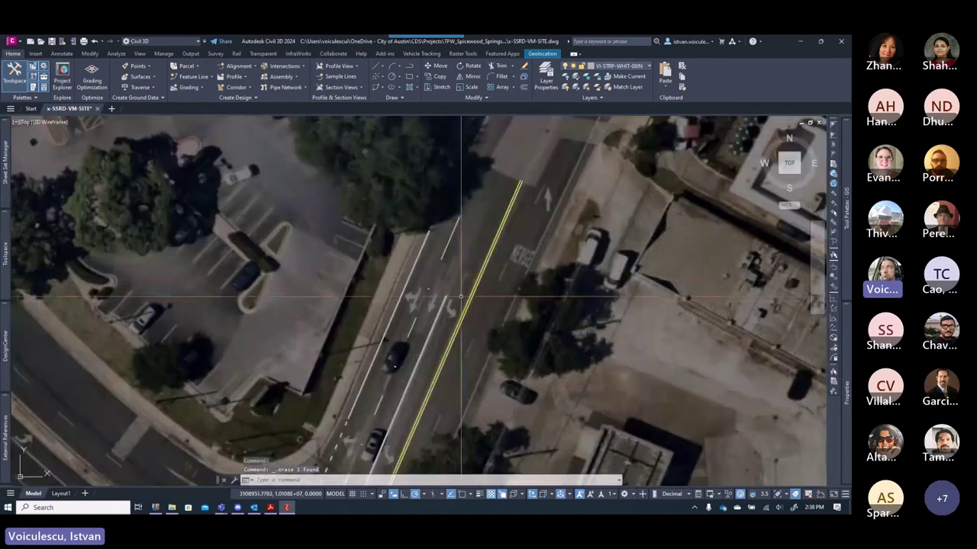
- Pan and zoom north along the road until the yellow centerline's end is in view
{"action": "middle_click_drag", "start_coordinate": [460, 296], "coordinate": [417, 364]}
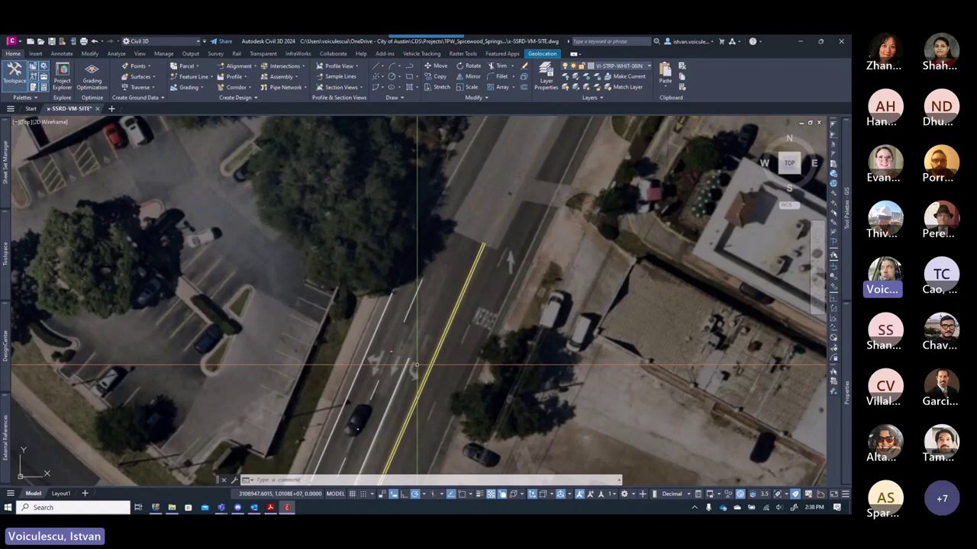
{"action": "middle_click_drag", "start_coordinate": [518, 237], "coordinate": [440, 374]}
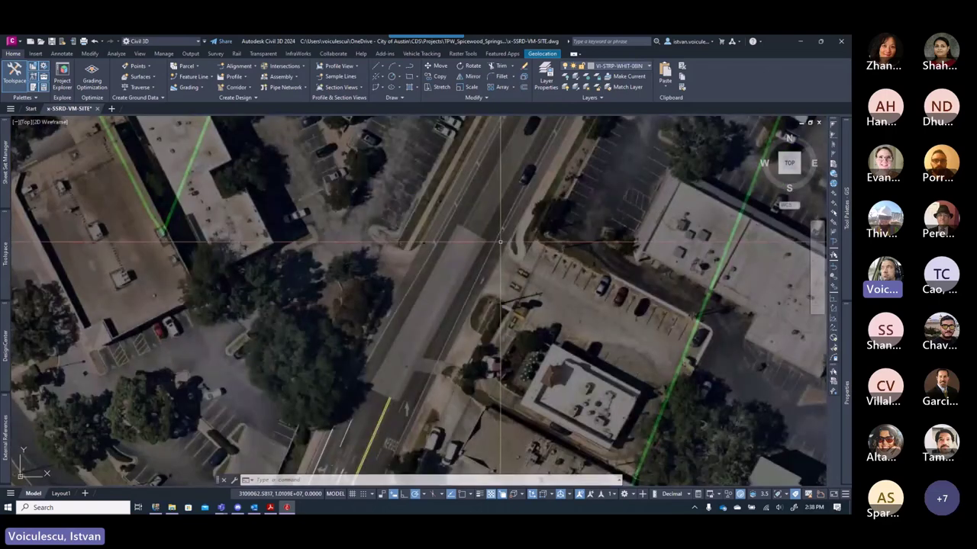
{"action": "scroll", "coordinate": [485, 204], "scroll_direction": "up", "scroll_amount": 5}
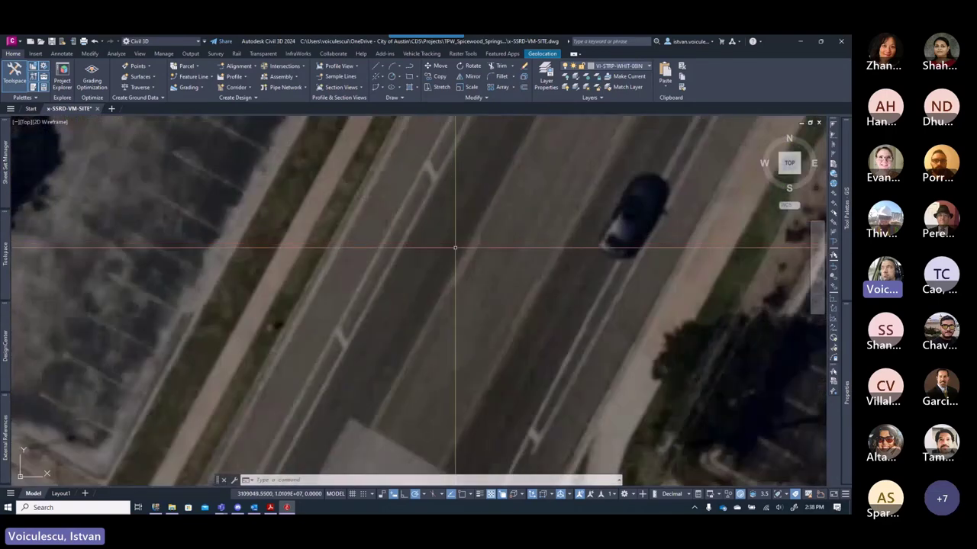
{"action": "scroll", "coordinate": [496, 325], "scroll_direction": "down", "scroll_amount": 4}
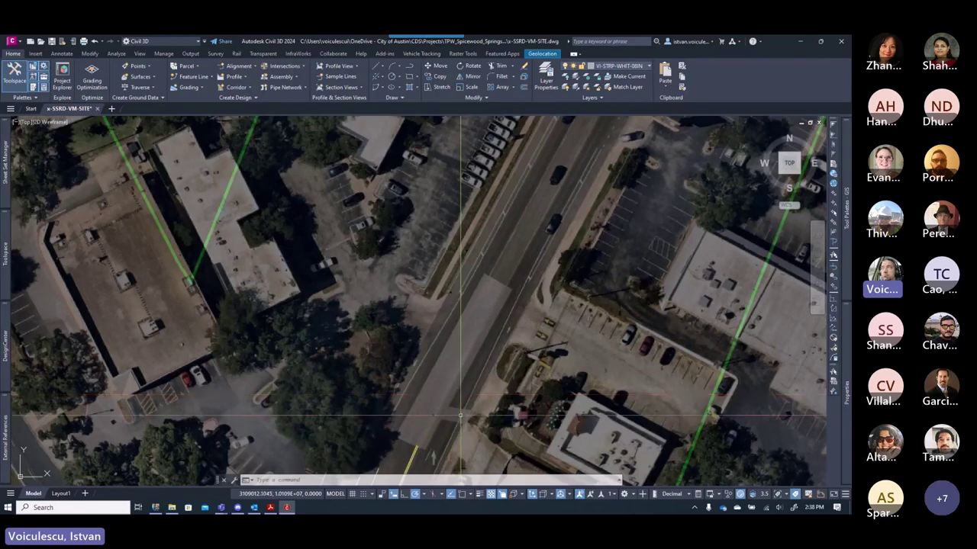
{"action": "scroll", "coordinate": [413, 447], "scroll_direction": "up", "scroll_amount": 2}
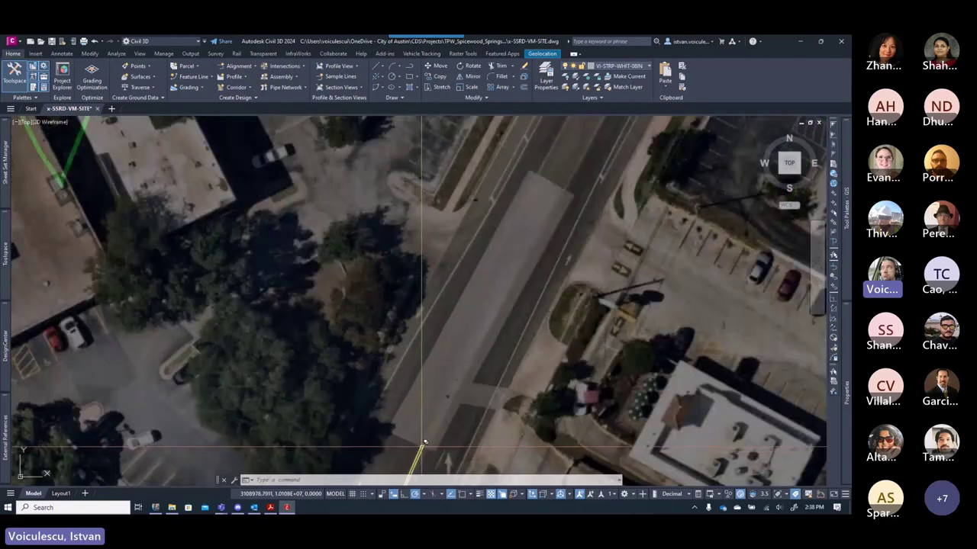
{"action": "type", "text": "pl"}
{"action": "key", "text": "Return"}
{"action": "key", "text": "Escape"}
{"action": "key", "text": "Escape"}
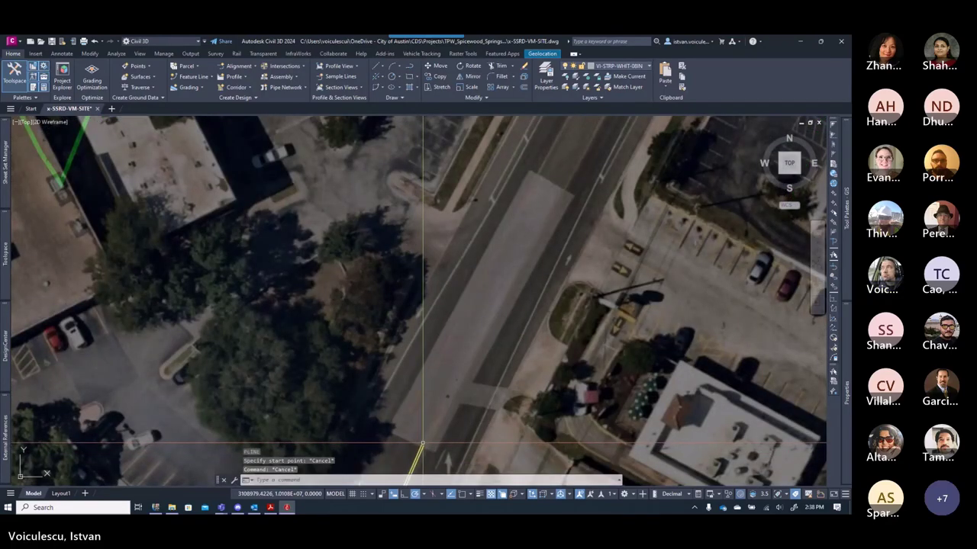
{"action": "middle_click_drag", "start_coordinate": [512, 373], "coordinate": [523, 327]}
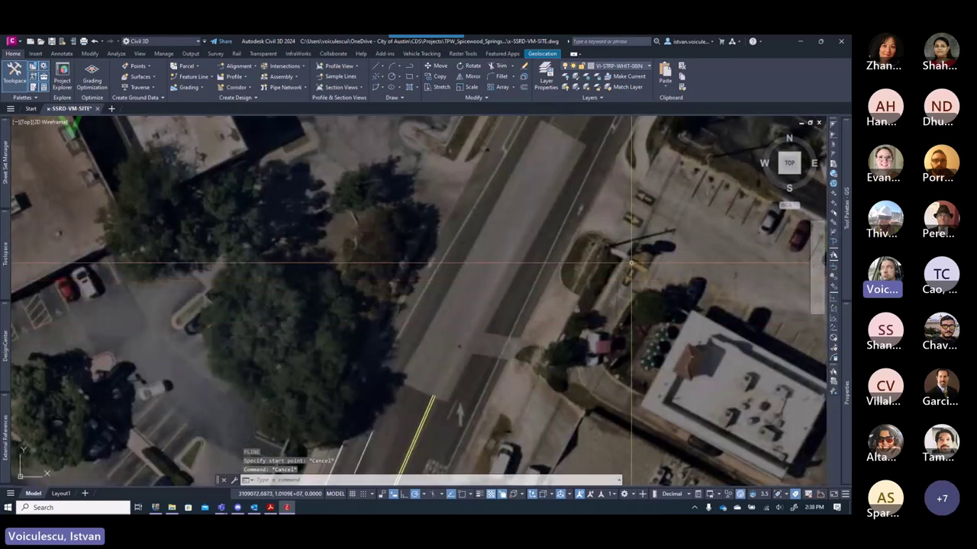
- Make VI-STRP-YELO-04IN the current layer
{"action": "mouse_move", "coordinate": [841, 252]}
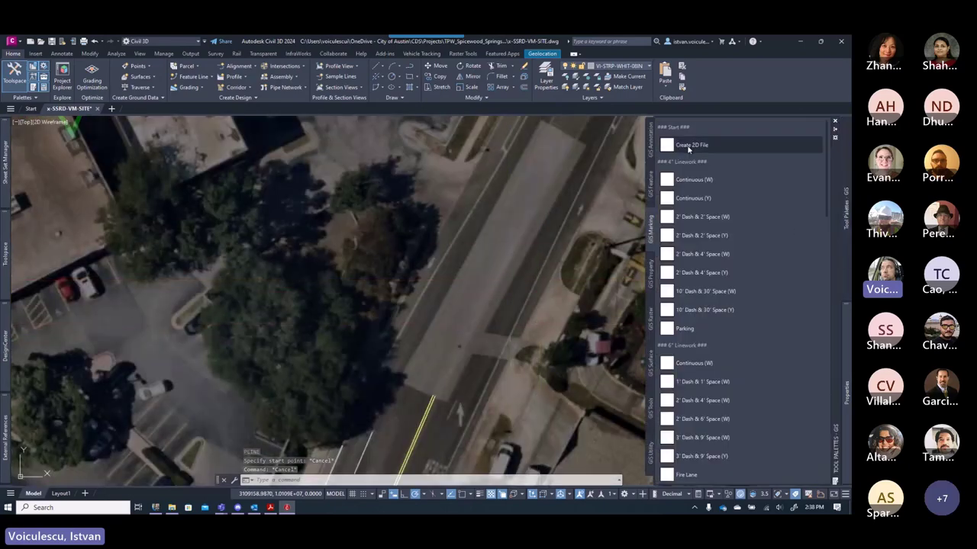
{"action": "left_click", "coordinate": [619, 67]}
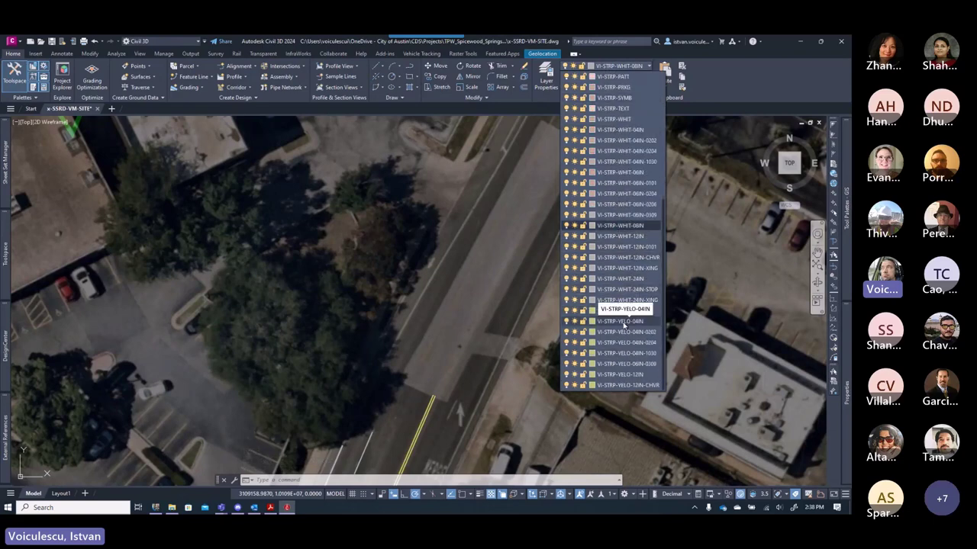
{"action": "left_click", "coordinate": [623, 322]}
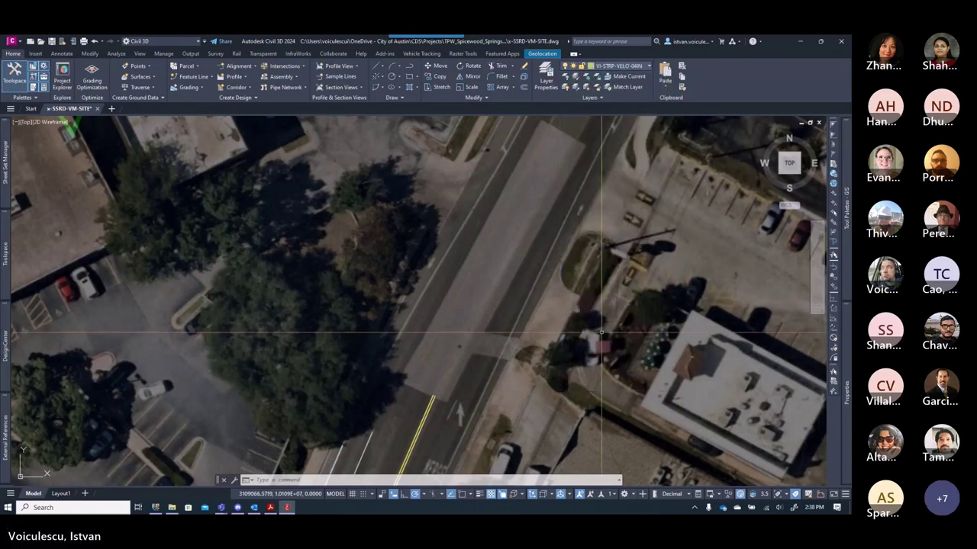
- Extend the yellow centerline up the road from the existing line's snapped endpoint
{"action": "key", "text": "Return"}
{"action": "scroll", "coordinate": [432, 402], "scroll_direction": "up", "scroll_amount": 3}
{"action": "right_click", "coordinate": [435, 398], "text": "shift"}
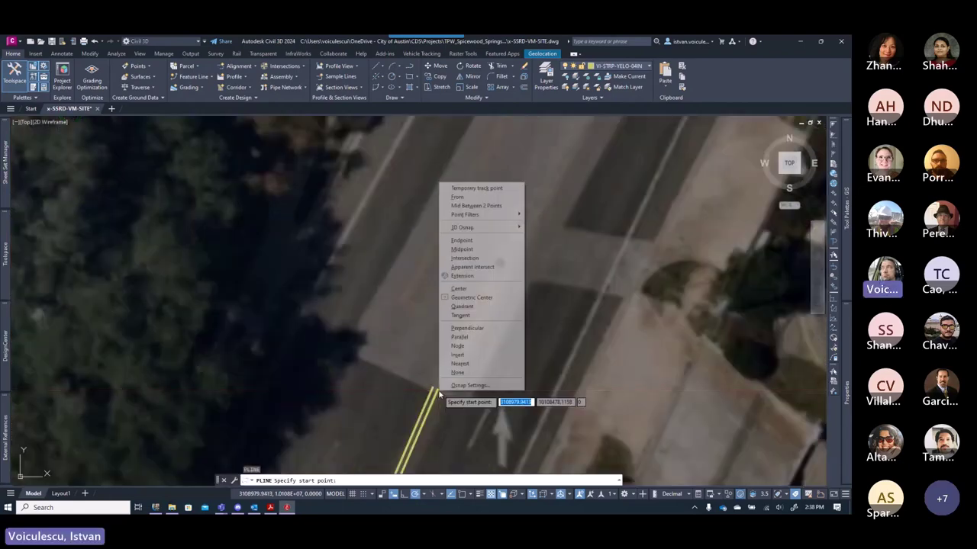
{"action": "left_click", "coordinate": [473, 242]}
{"action": "left_click", "coordinate": [433, 390]}
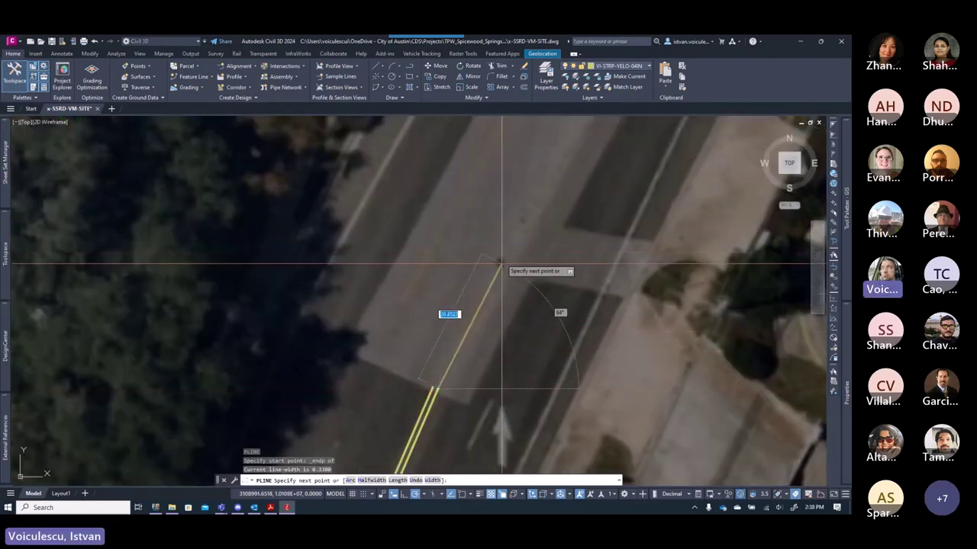
{"action": "scroll", "coordinate": [501, 263], "scroll_direction": "down", "scroll_amount": 1}
{"action": "scroll", "coordinate": [526, 240], "scroll_direction": "down", "scroll_amount": 2}
{"action": "scroll", "coordinate": [538, 224], "scroll_direction": "up", "scroll_amount": 4}
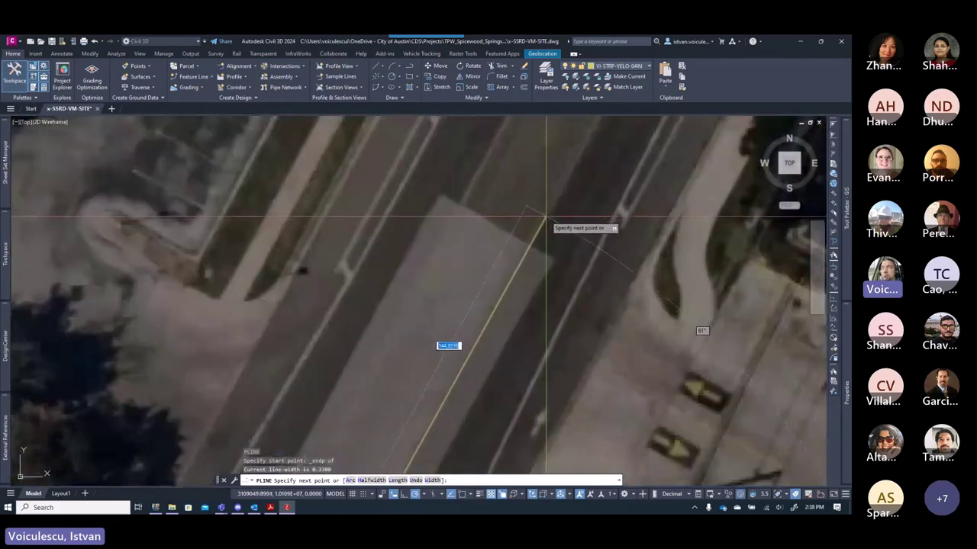
{"action": "scroll", "coordinate": [553, 206], "scroll_direction": "down", "scroll_amount": 3}
{"action": "scroll", "coordinate": [534, 244], "scroll_direction": "up", "scroll_amount": 2}
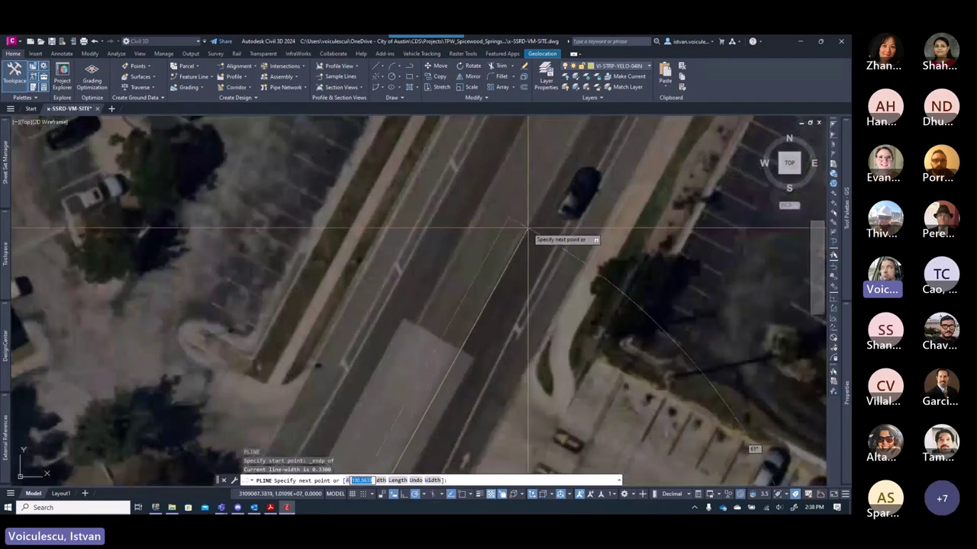
{"action": "left_click", "coordinate": [527, 226]}
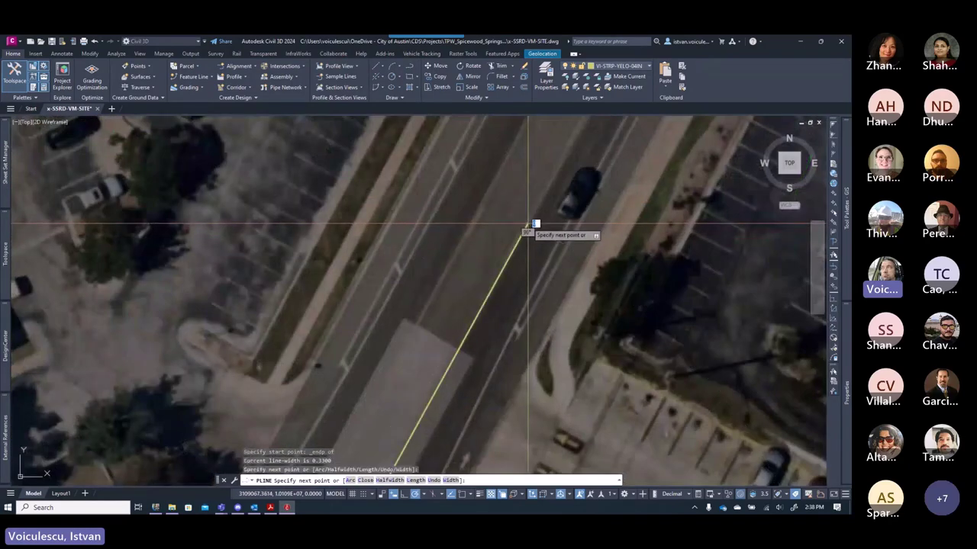
{"action": "key", "text": "Escape"}
{"action": "key", "text": "Escape"}
{"action": "scroll", "coordinate": [527, 229], "scroll_direction": "down", "scroll_amount": 3}
{"action": "scroll", "coordinate": [480, 315], "scroll_direction": "up", "scroll_amount": 3}
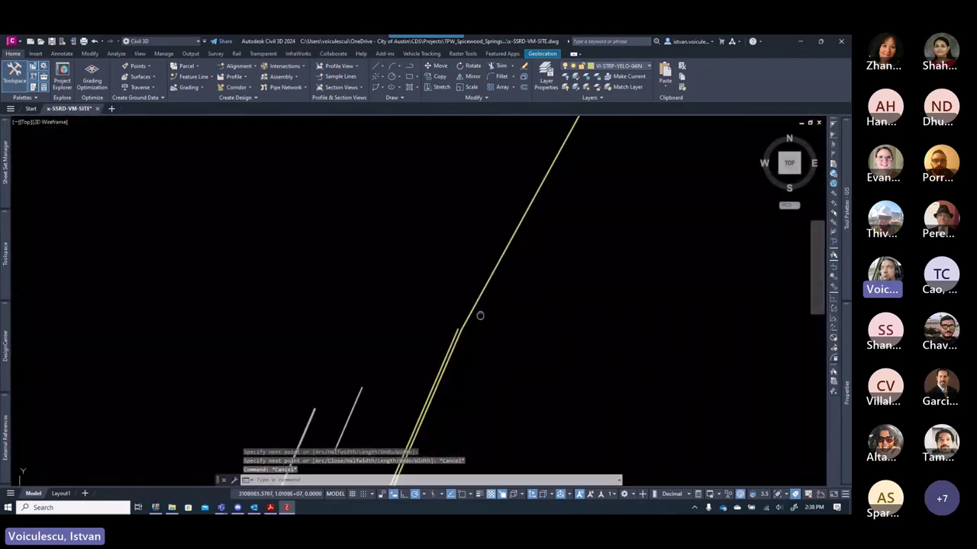
{"action": "key", "text": "Return"}
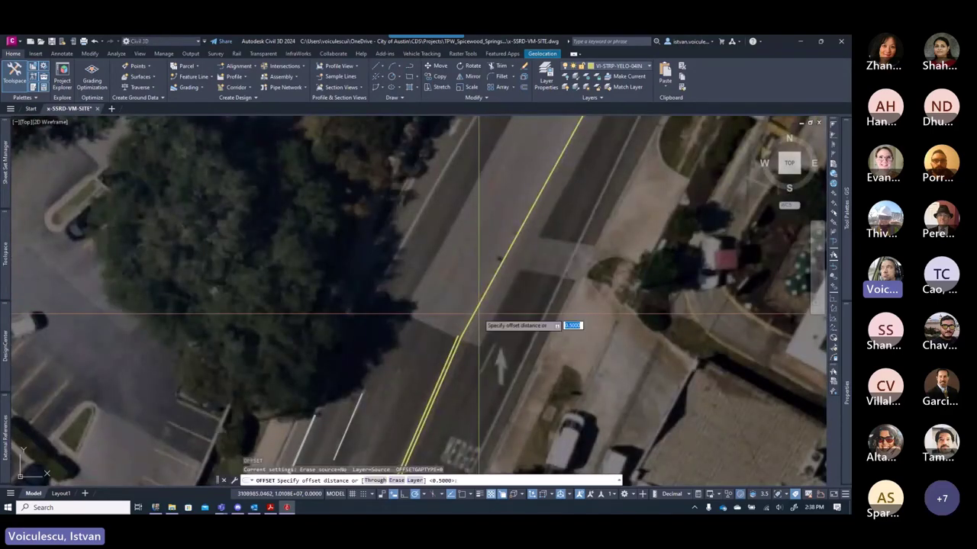
{"action": "type", "text": "1"}
{"action": "key", "text": "Return"}
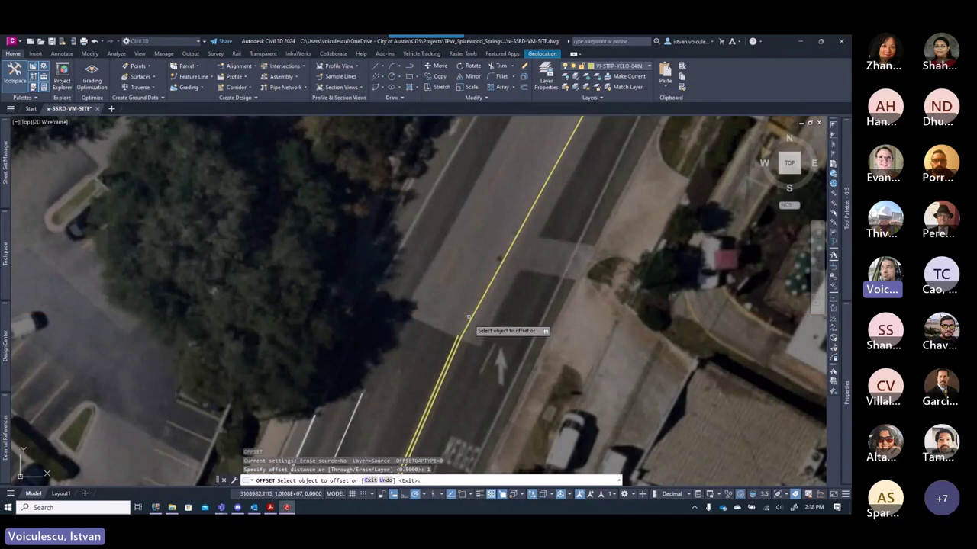
{"action": "scroll", "coordinate": [469, 318], "scroll_direction": "up", "scroll_amount": 2}
{"action": "key", "text": "Escape"}
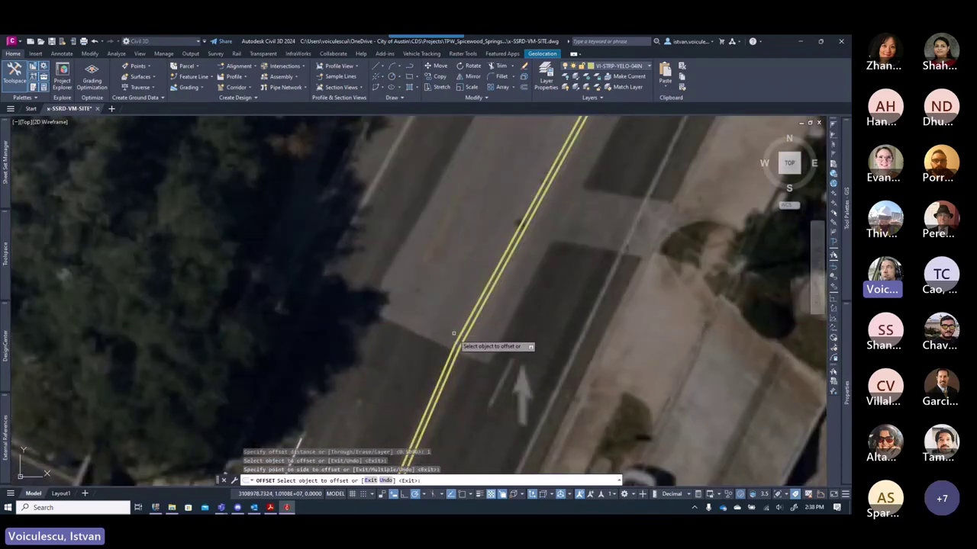
{"action": "scroll", "coordinate": [461, 347], "scroll_direction": "up", "scroll_amount": 3}
{"action": "left_click", "coordinate": [459, 352]}
{"action": "left_click", "coordinate": [456, 352]}
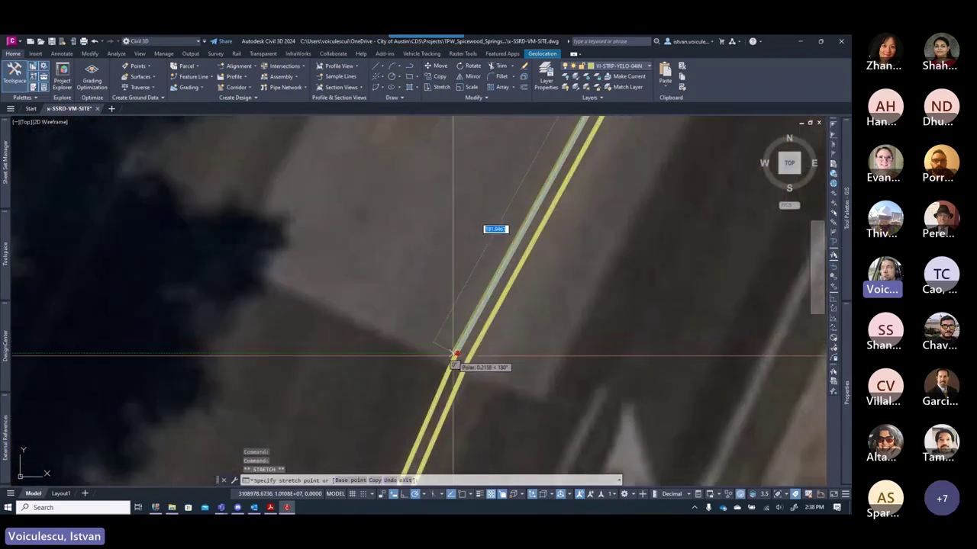
{"action": "right_click", "coordinate": [452, 357], "text": "shift"}
{"action": "left_click", "coordinate": [478, 206]}
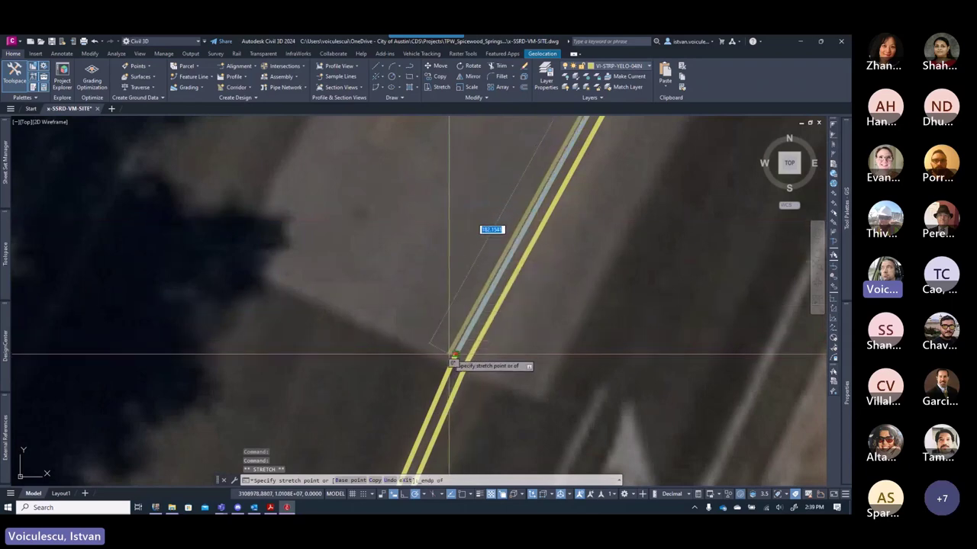
{"action": "key", "text": "Escape"}
{"action": "key", "text": "Escape"}
{"action": "scroll", "coordinate": [454, 354], "scroll_direction": "down", "scroll_amount": 5}
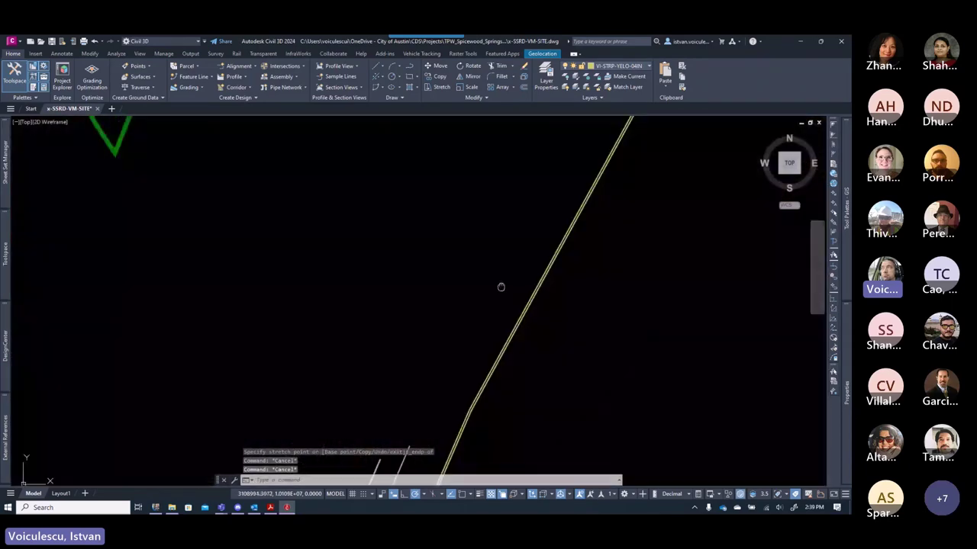
{"action": "scroll", "coordinate": [543, 319], "scroll_direction": "up", "scroll_amount": 3}
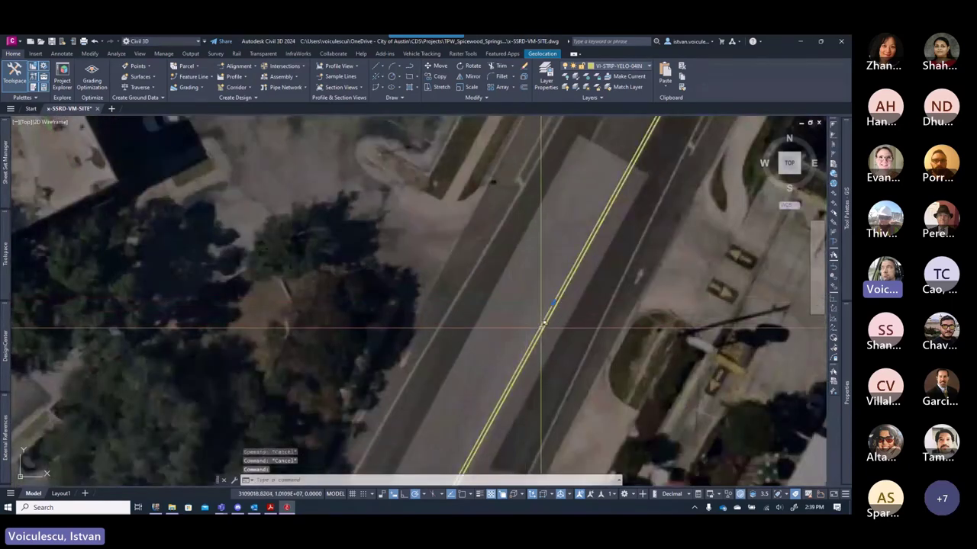
- Make the 4-inch yellow striping layer current
{"action": "left_click", "coordinate": [625, 68]}
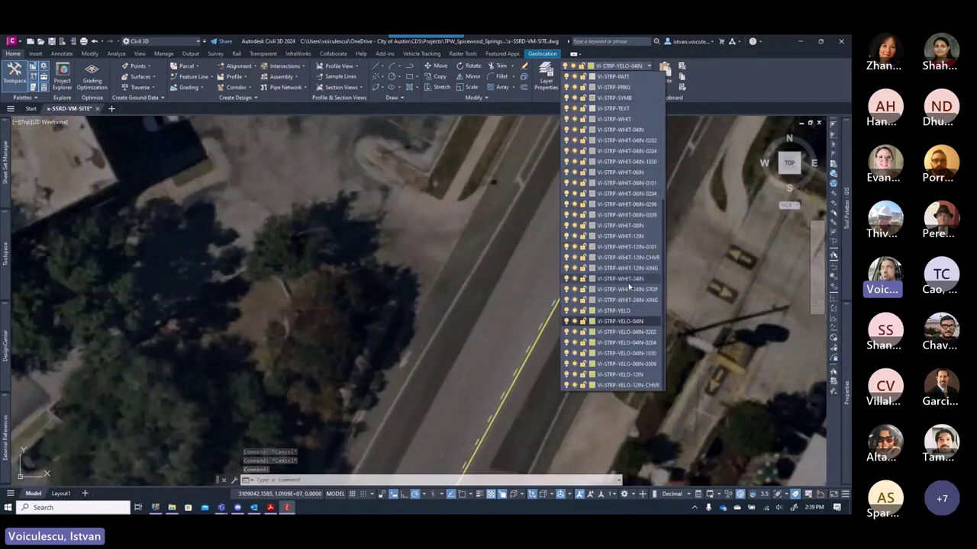
{"action": "left_click", "coordinate": [634, 353]}
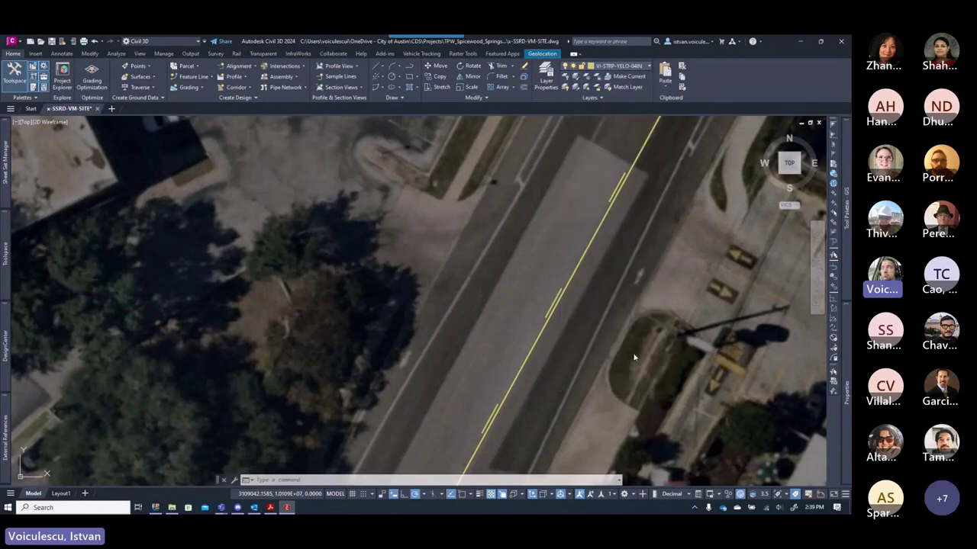
{"action": "scroll", "coordinate": [601, 334], "scroll_direction": "down", "scroll_amount": 2}
{"action": "scroll", "coordinate": [600, 334], "scroll_direction": "up", "scroll_amount": 3}
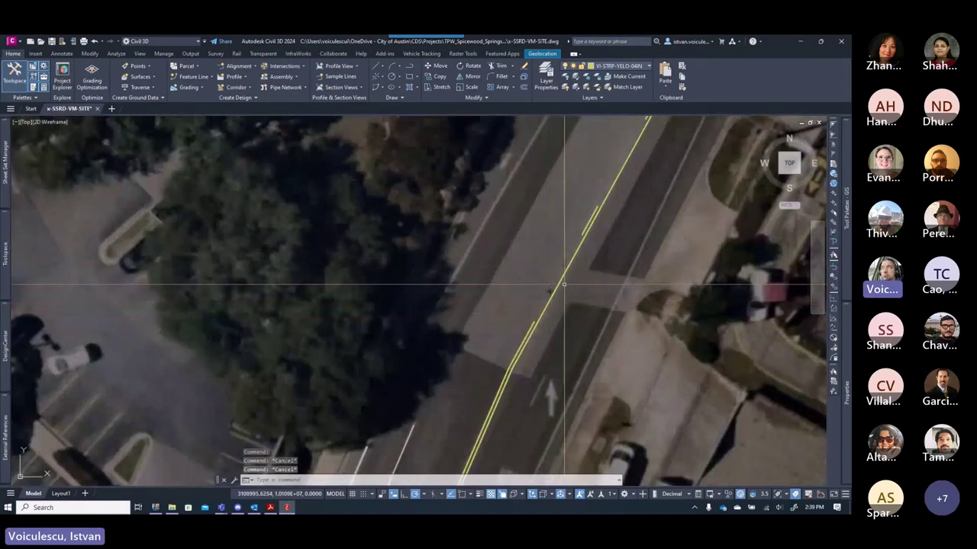
- Trace a new yellow stripe polyline farther up the road
{"action": "middle_click_drag", "start_coordinate": [561, 294], "coordinate": [527, 314]}
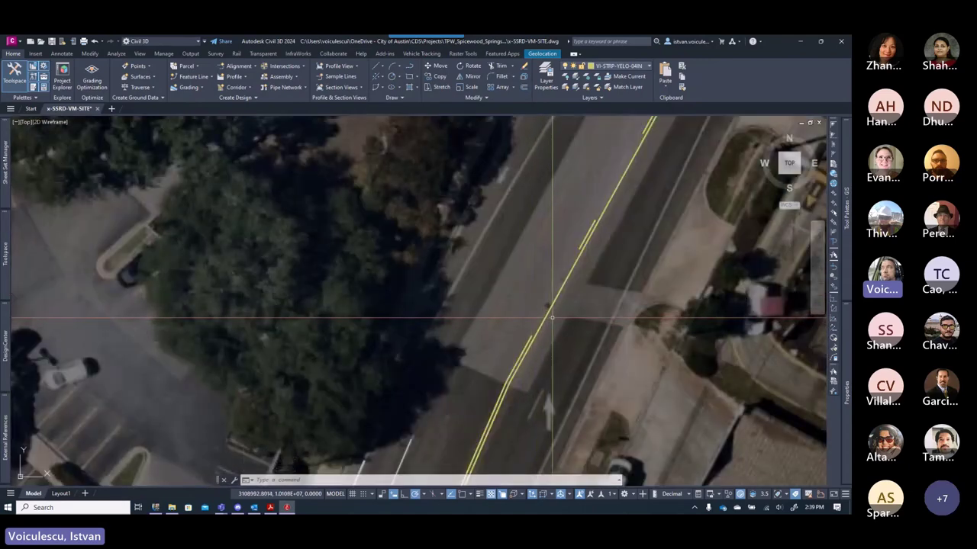
{"action": "type", "text": "l"}
{"action": "key", "text": "Return"}
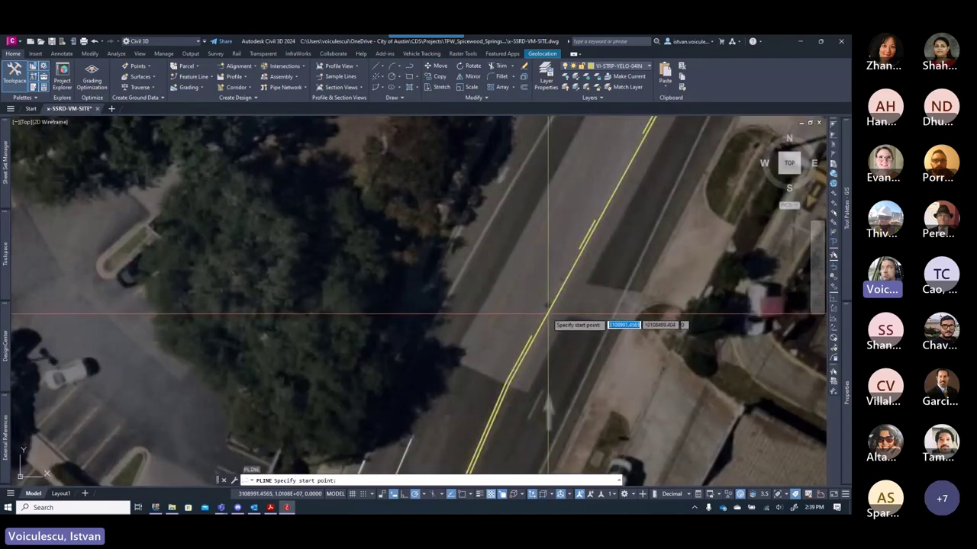
{"action": "scroll", "coordinate": [489, 336], "scroll_direction": "up", "scroll_amount": 2}
{"action": "left_click", "coordinate": [480, 329]}
{"action": "scroll", "coordinate": [489, 290], "scroll_direction": "down", "scroll_amount": 4}
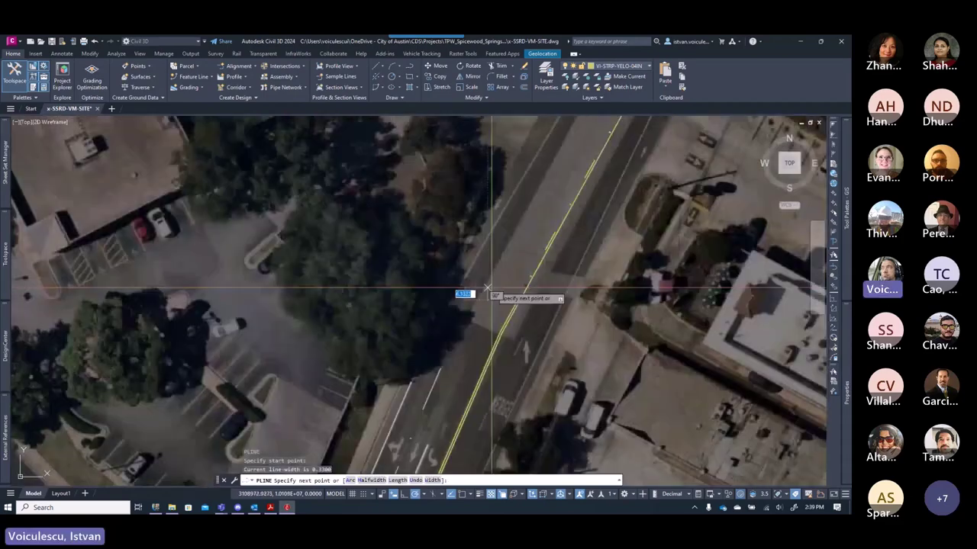
{"action": "scroll", "coordinate": [532, 267], "scroll_direction": "up", "scroll_amount": 3}
{"action": "scroll", "coordinate": [531, 267], "scroll_direction": "up", "scroll_amount": 2}
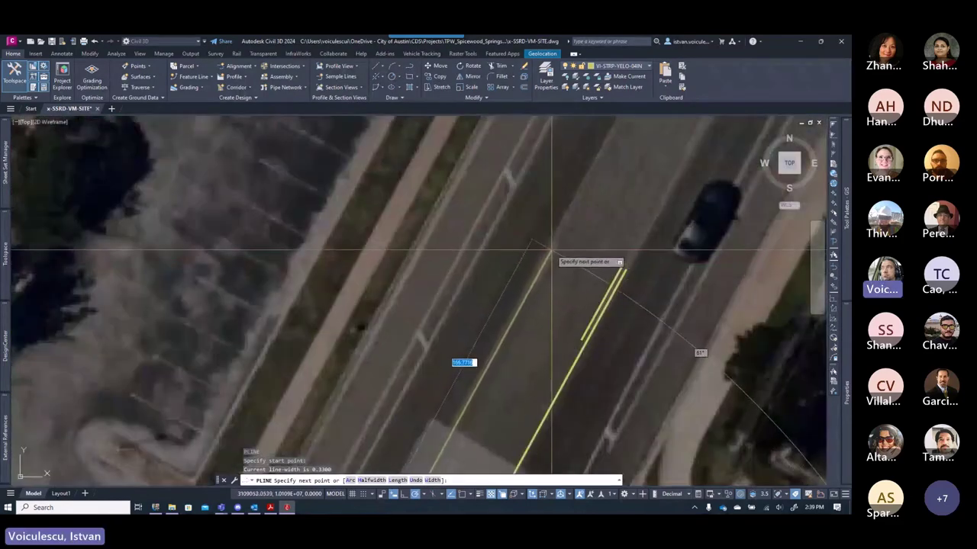
{"action": "left_click", "coordinate": [561, 239]}
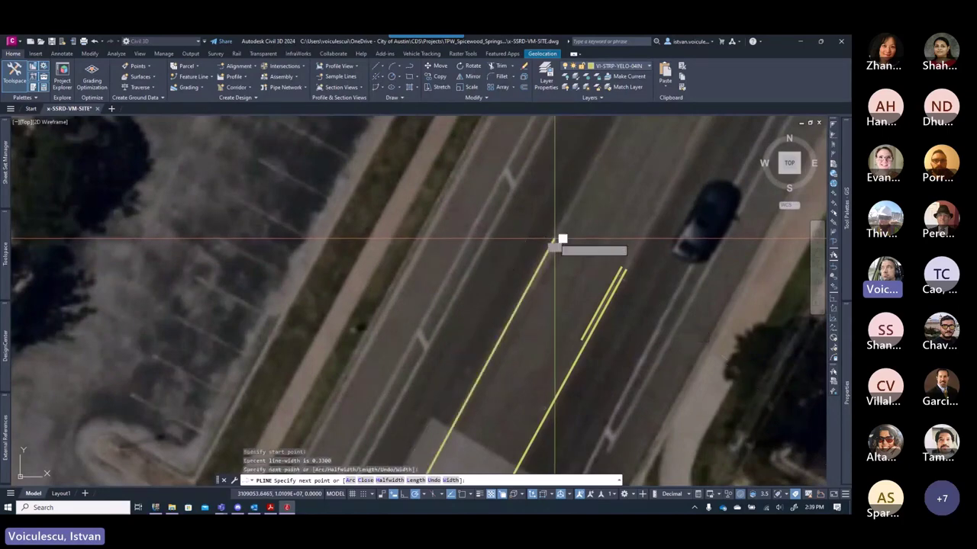
{"action": "key", "text": "Escape"}
{"action": "key", "text": "Escape"}
{"action": "scroll", "coordinate": [518, 348], "scroll_direction": "down", "scroll_amount": 5}
{"action": "scroll", "coordinate": [518, 348], "scroll_direction": "up", "scroll_amount": 5}
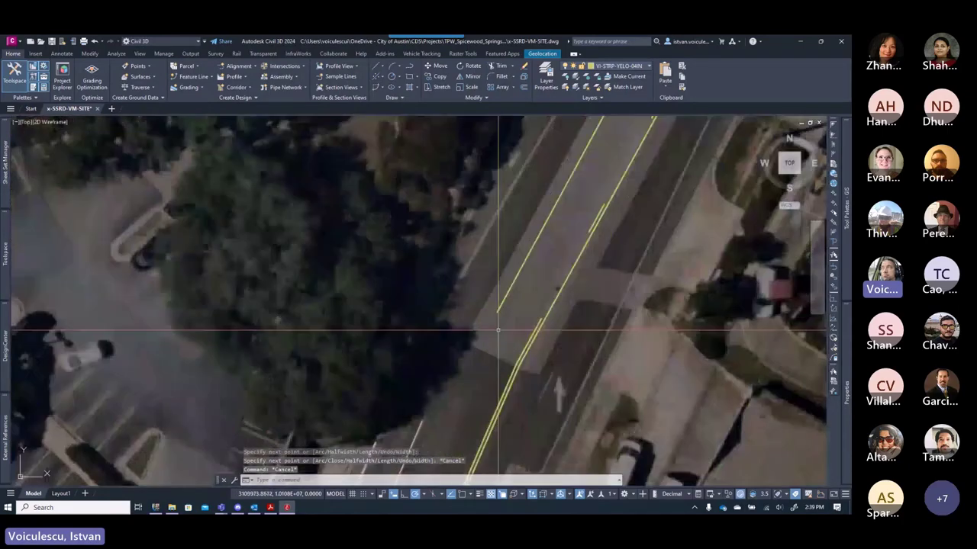
- Offset the new yellow stripe 1 unit to its right side
{"action": "type", "text": "o"}
{"action": "key", "text": "Return"}
{"action": "type", "text": "1"}
{"action": "key", "text": "Return"}
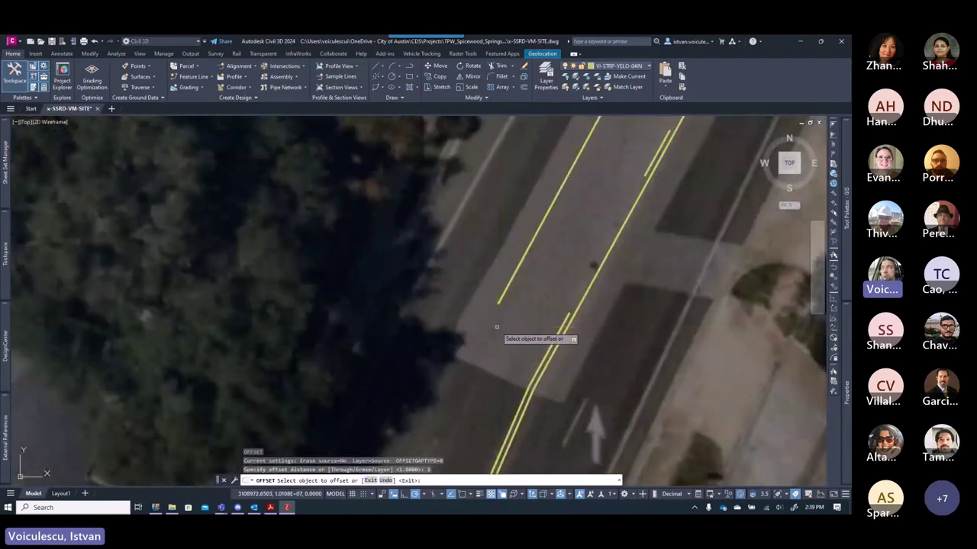
{"action": "scroll", "coordinate": [495, 303], "scroll_direction": "up", "scroll_amount": 2}
{"action": "left_click", "coordinate": [500, 302]}
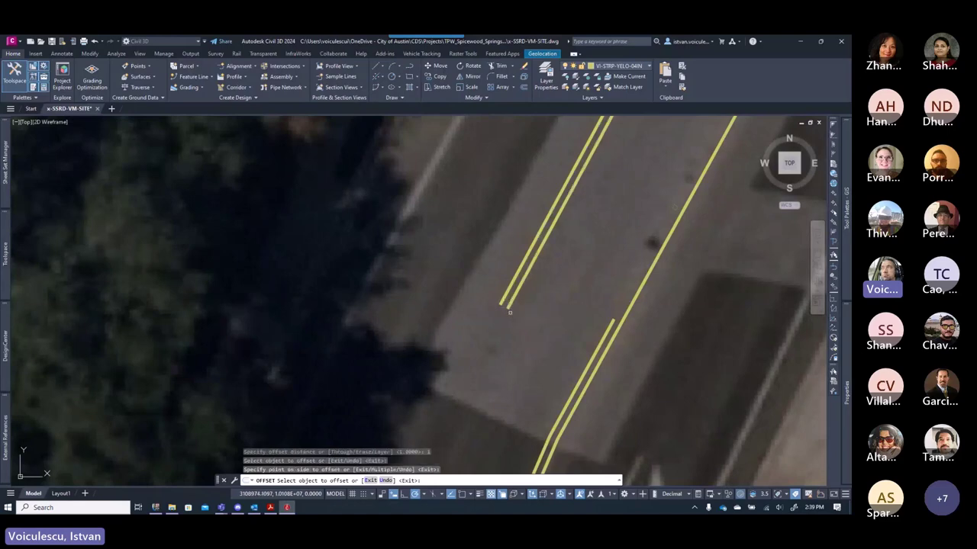
{"action": "left_click", "coordinate": [508, 305]}
{"action": "key", "text": "Escape"}
{"action": "key", "text": "Escape"}
{"action": "left_click", "coordinate": [626, 68]}
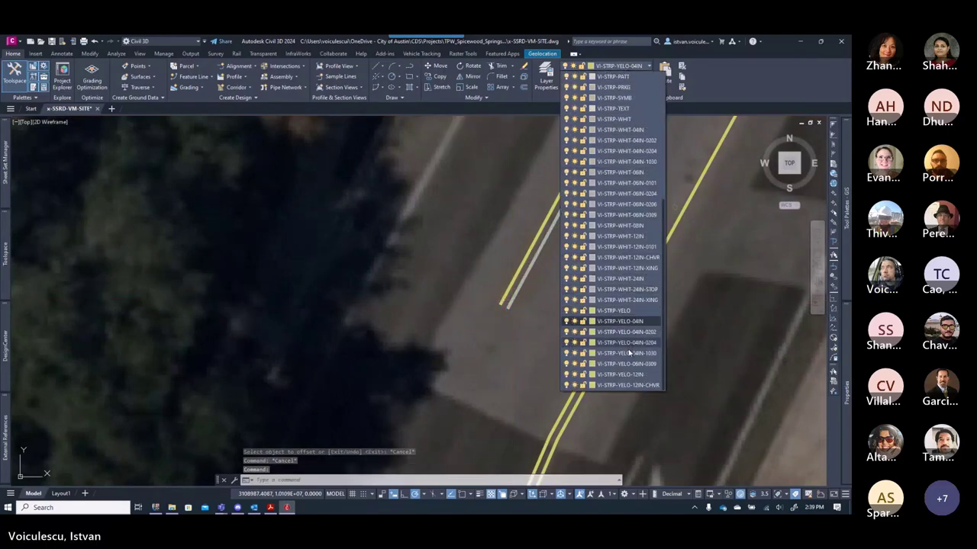
- Put the parallel copy on a VI-STRP-YELO layer and review the double yellow lines along the road
{"action": "left_click", "coordinate": [629, 353]}
{"action": "scroll", "coordinate": [569, 283], "scroll_direction": "down", "scroll_amount": 5}
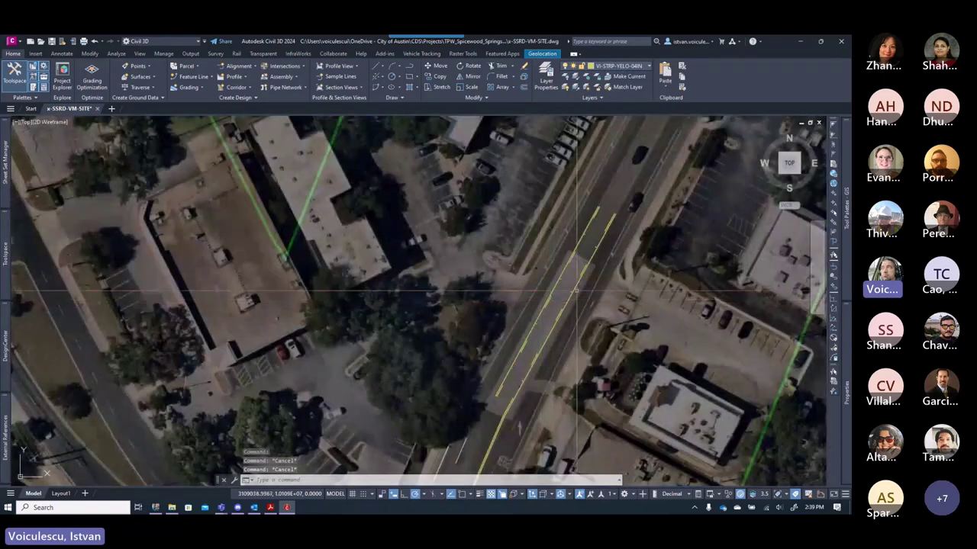
{"action": "middle_click_drag", "start_coordinate": [562, 261], "coordinate": [550, 321]}
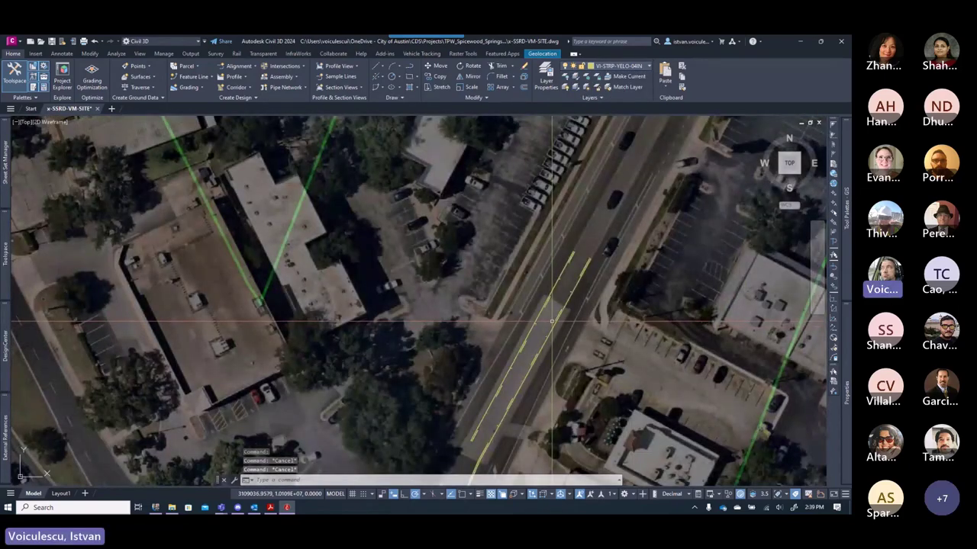
{"action": "scroll", "coordinate": [496, 328], "scroll_direction": "up", "scroll_amount": 4}
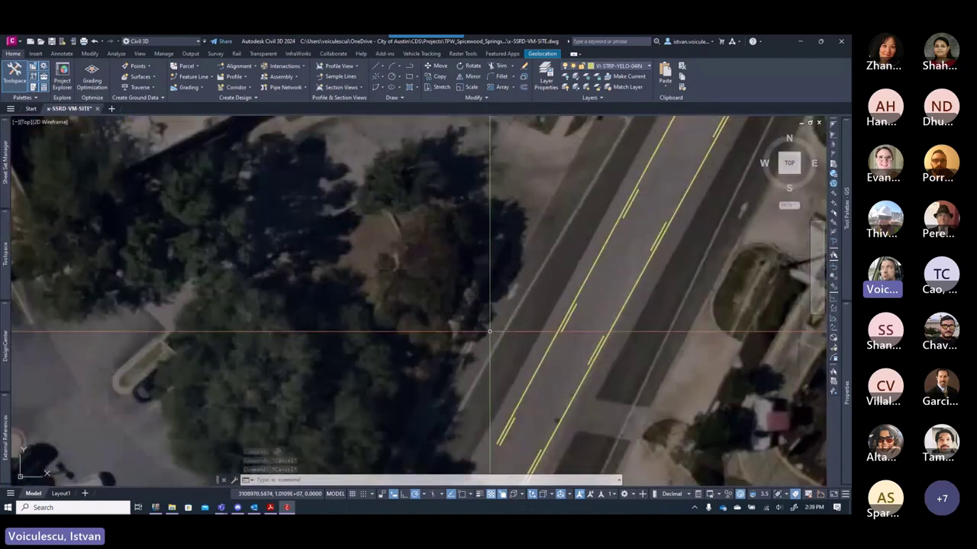
{"action": "scroll", "coordinate": [532, 303], "scroll_direction": "down", "scroll_amount": 2}
{"action": "scroll", "coordinate": [572, 260], "scroll_direction": "up", "scroll_amount": 2}
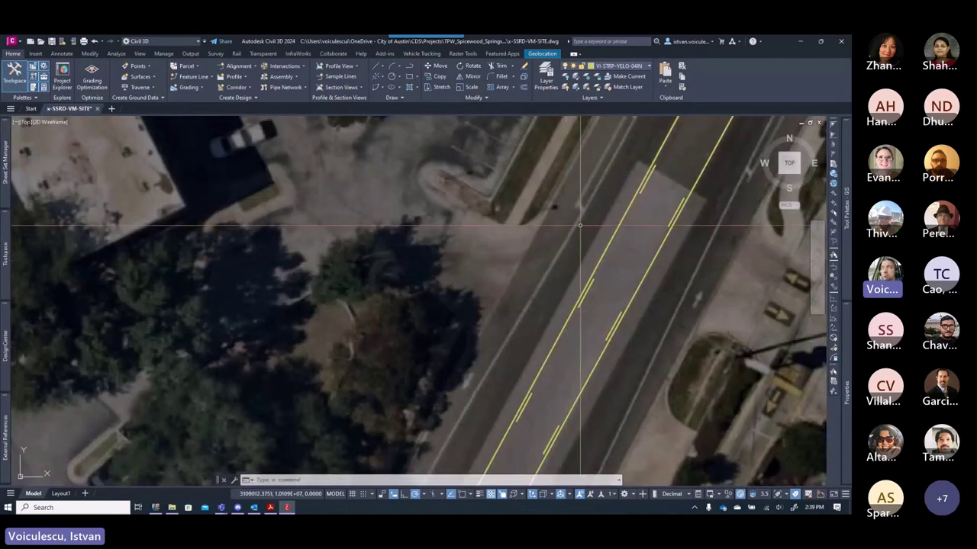
{"action": "scroll", "coordinate": [534, 305], "scroll_direction": "up", "scroll_amount": 3}
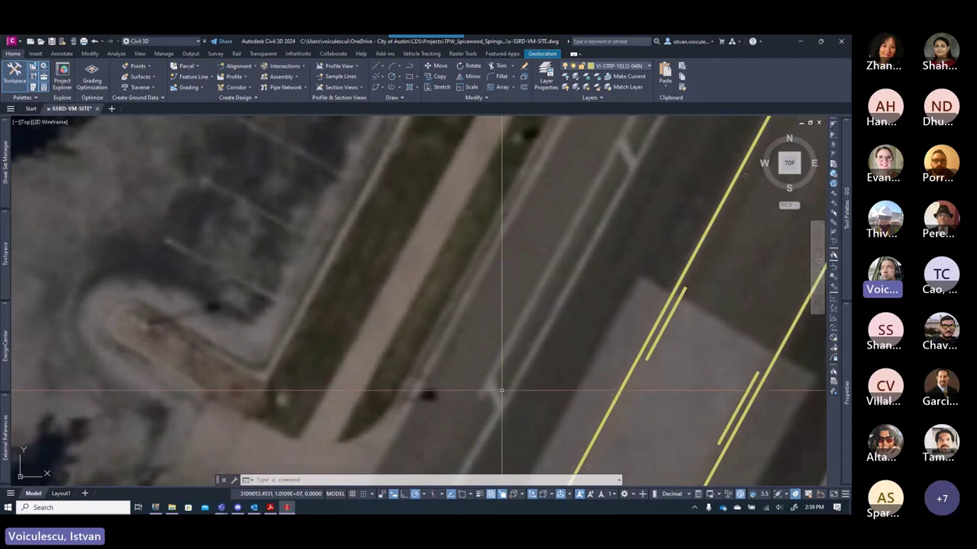
- Make VI-STRP-WHIT-06IN current and set the default polyline width to 0.5
{"action": "left_click", "coordinate": [621, 66]}
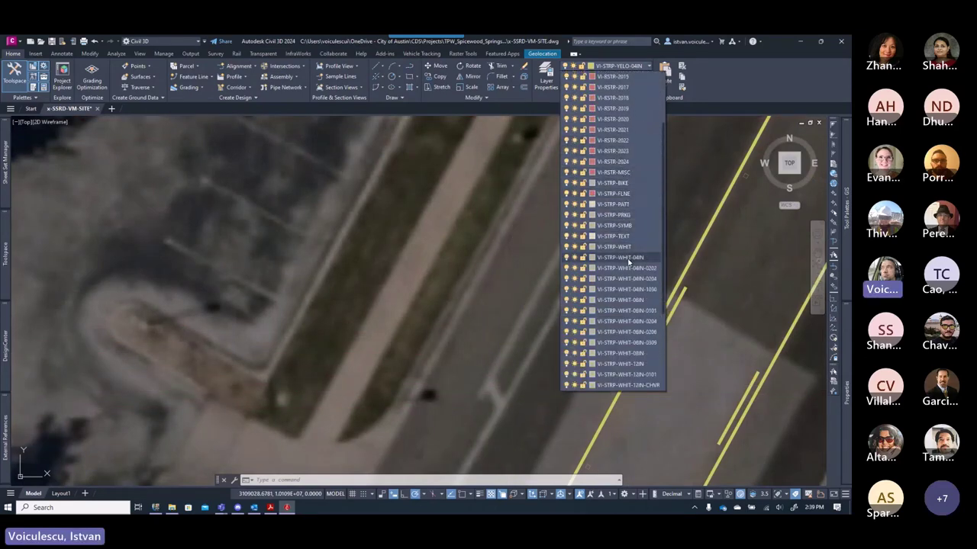
{"action": "left_click", "coordinate": [625, 299]}
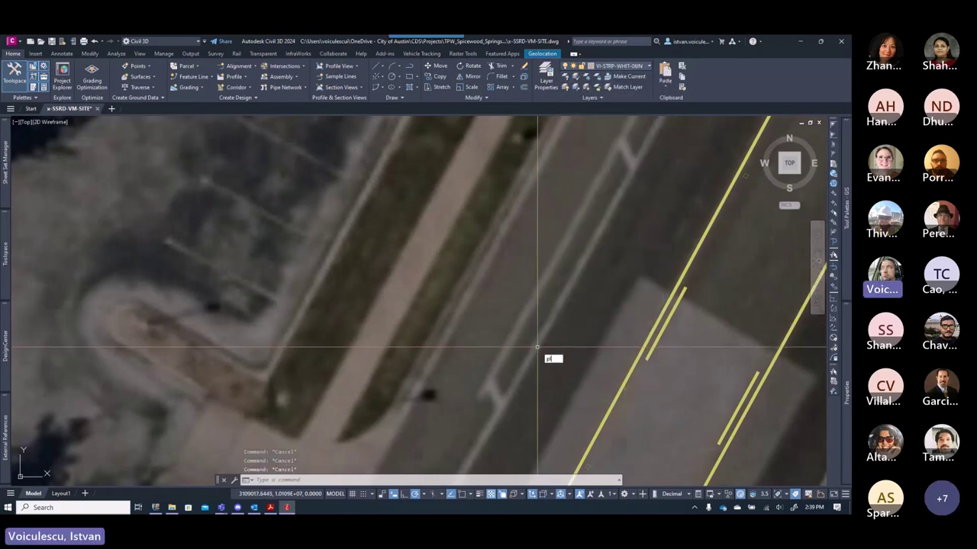
{"action": "key", "text": "BackSpace"}
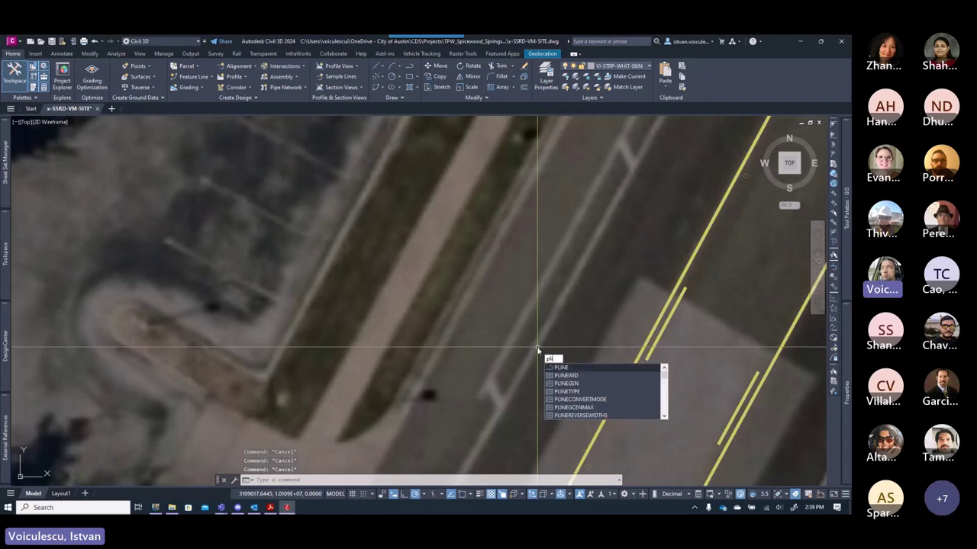
{"action": "key", "text": "BackSpace"}
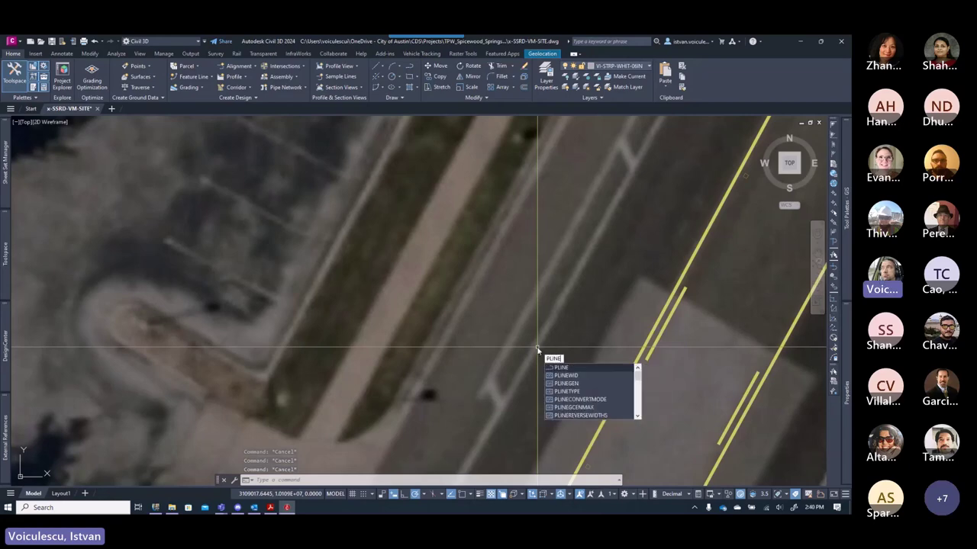
{"action": "type", "text": "id"}
{"action": "key", "text": "Return"}
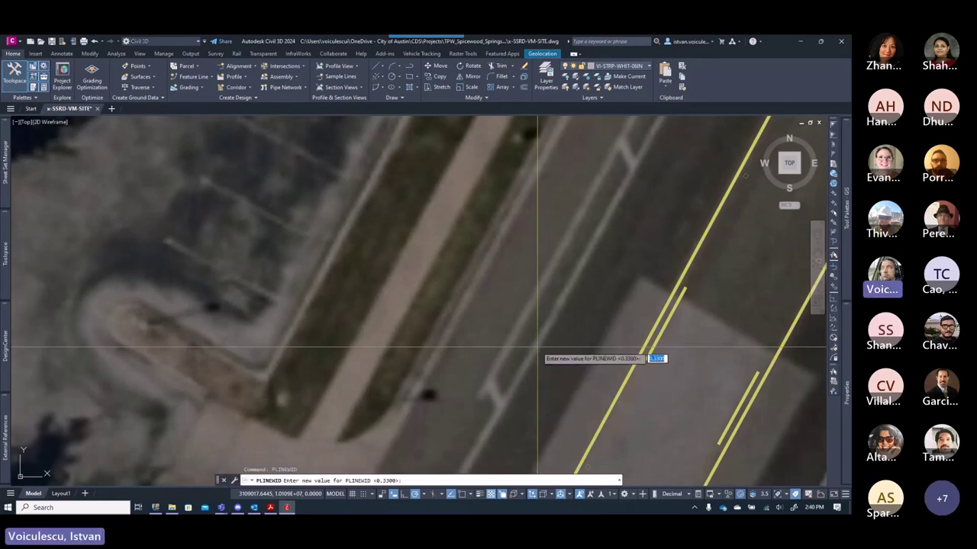
{"action": "key", "text": "Return"}
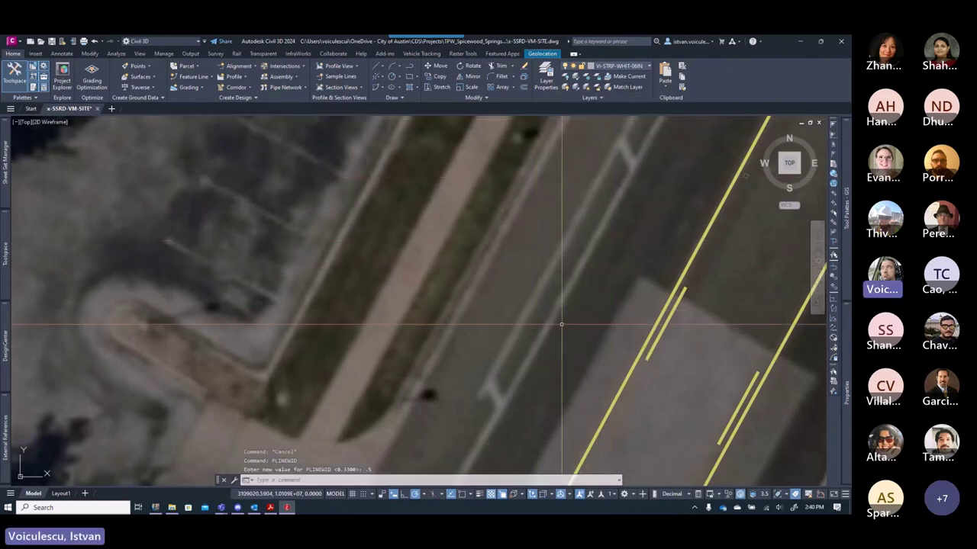
- Trace a three-vertex polyline along the white lane line
{"action": "type", "text": "pl"}
{"action": "key", "text": "Return"}
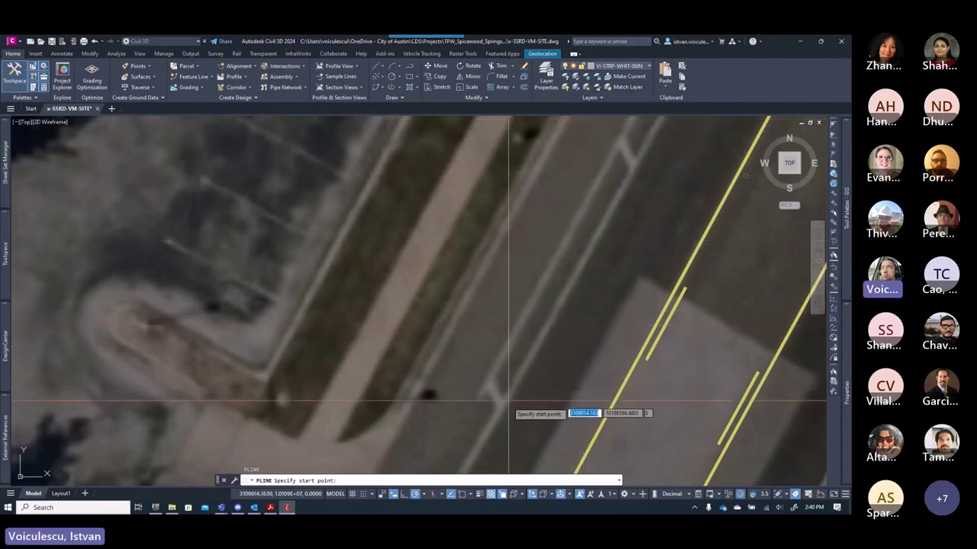
{"action": "left_click", "coordinate": [495, 416]}
{"action": "scroll", "coordinate": [552, 328], "scroll_direction": "down", "scroll_amount": 3}
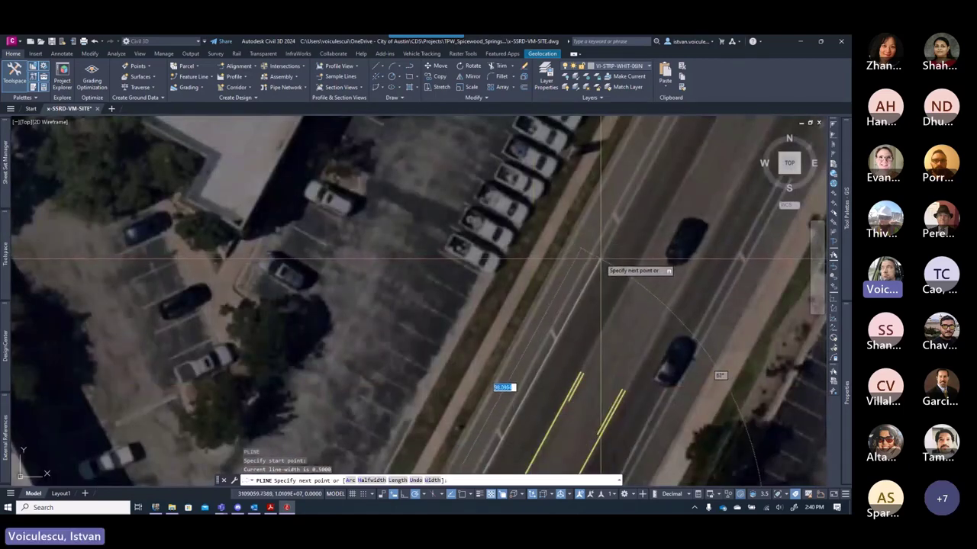
{"action": "left_click", "coordinate": [602, 262]}
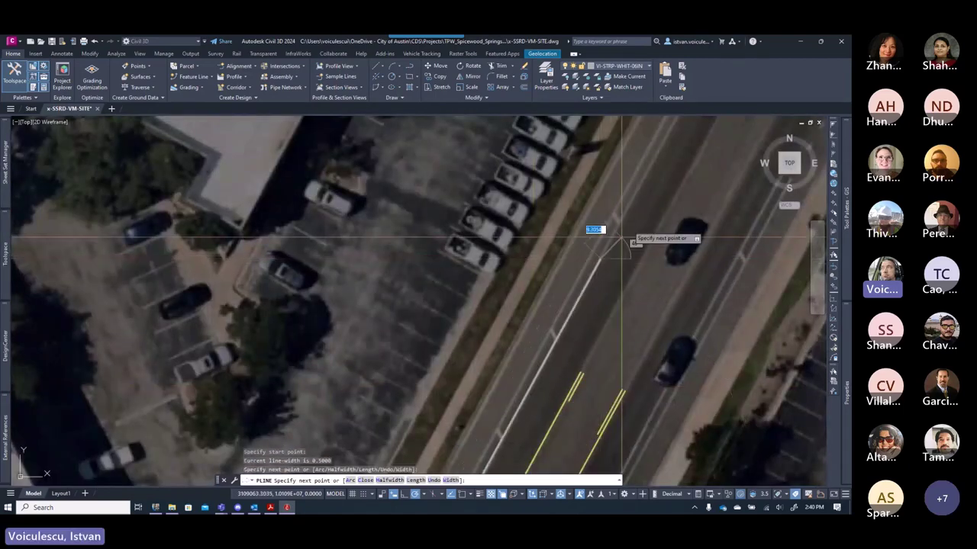
{"action": "scroll", "coordinate": [599, 233], "scroll_direction": "up", "scroll_amount": 2}
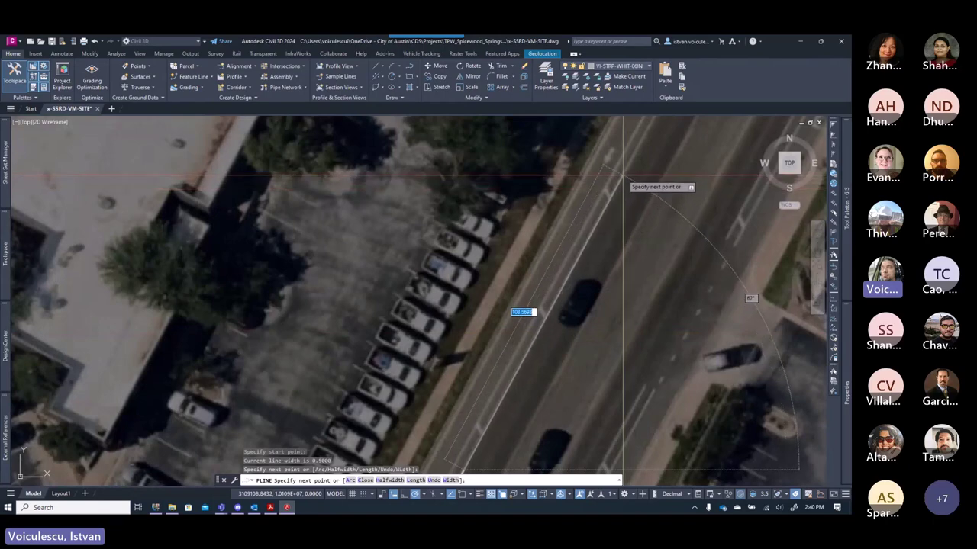
{"action": "left_click", "coordinate": [622, 176]}
{"action": "key", "text": "Return"}
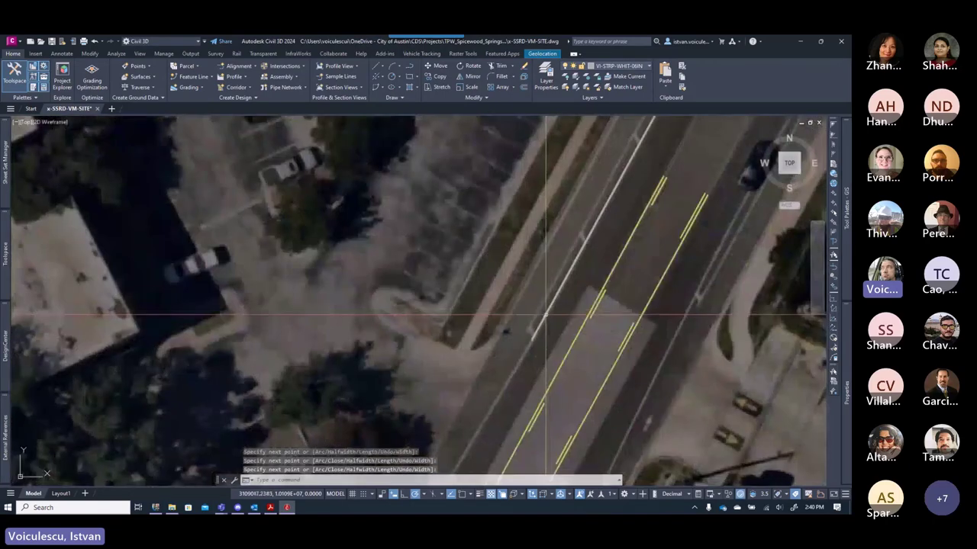
{"action": "scroll", "coordinate": [525, 344], "scroll_direction": "up", "scroll_amount": 4}
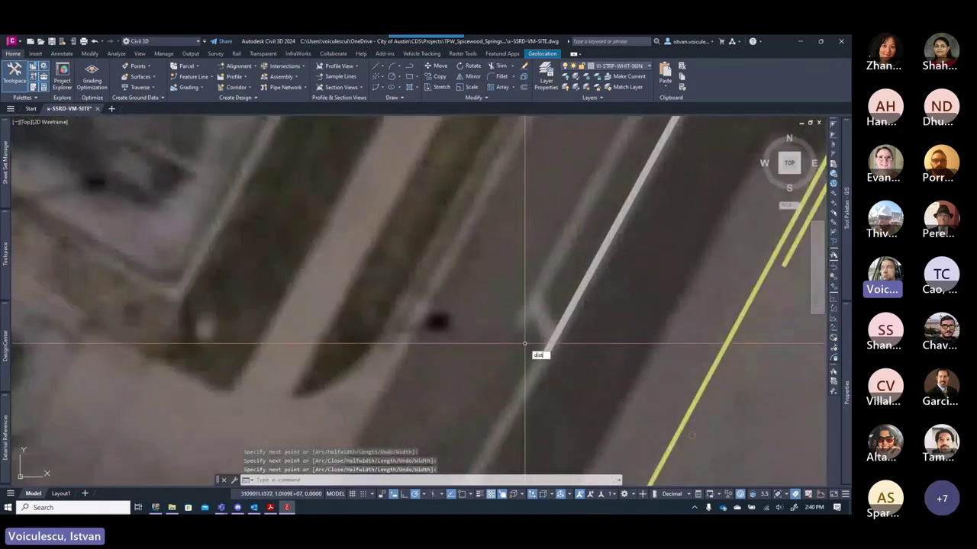
- Measure from the traced white stripe with DIST, then cancel the measurement
{"action": "type", "text": "dist"}
{"action": "key", "text": "Return"}
{"action": "left_click", "coordinate": [547, 353]}
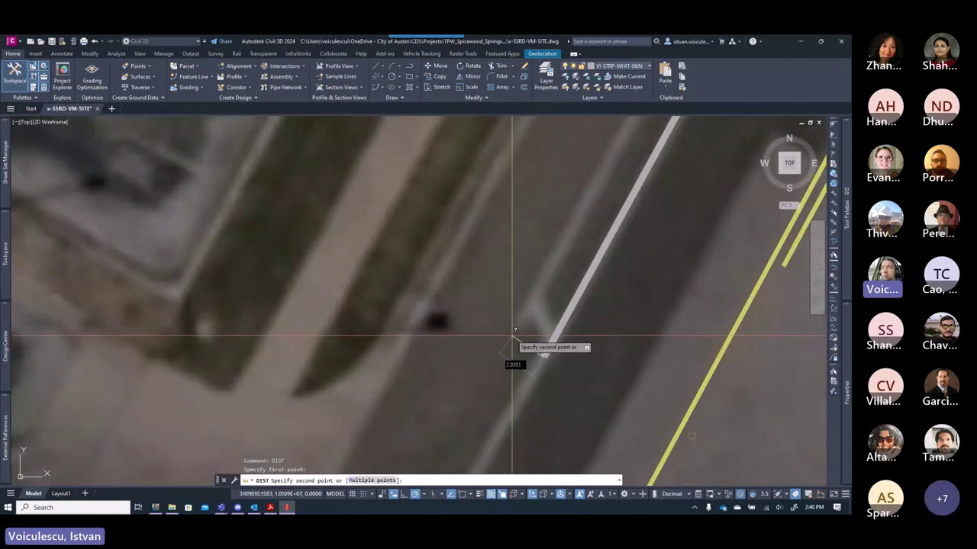
{"action": "key", "text": "Escape"}
{"action": "key", "text": "Escape"}
{"action": "key", "text": "Escape"}
- Offset the white stripe 3 units to its left to form a double white line
{"action": "type", "text": "o"}
{"action": "key", "text": "Return"}
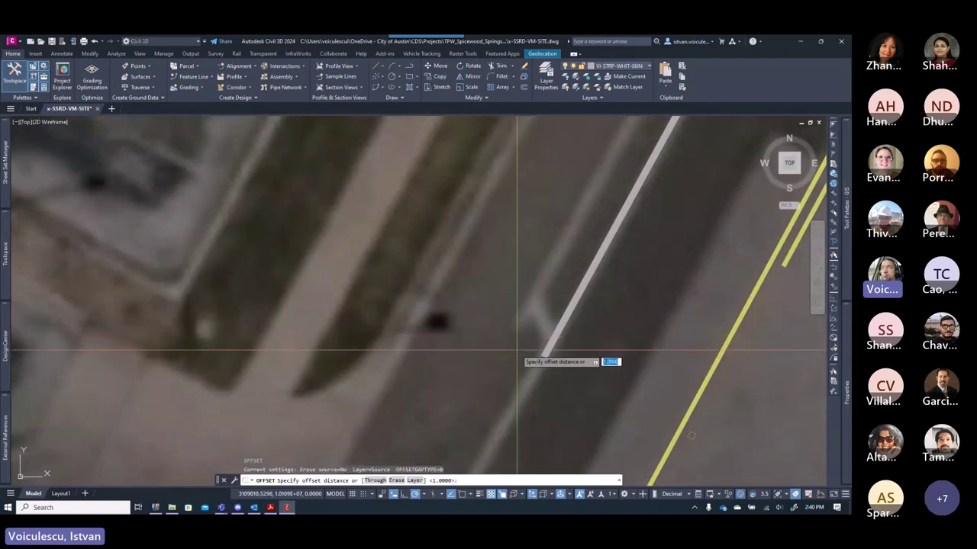
{"action": "key", "text": "Return"}
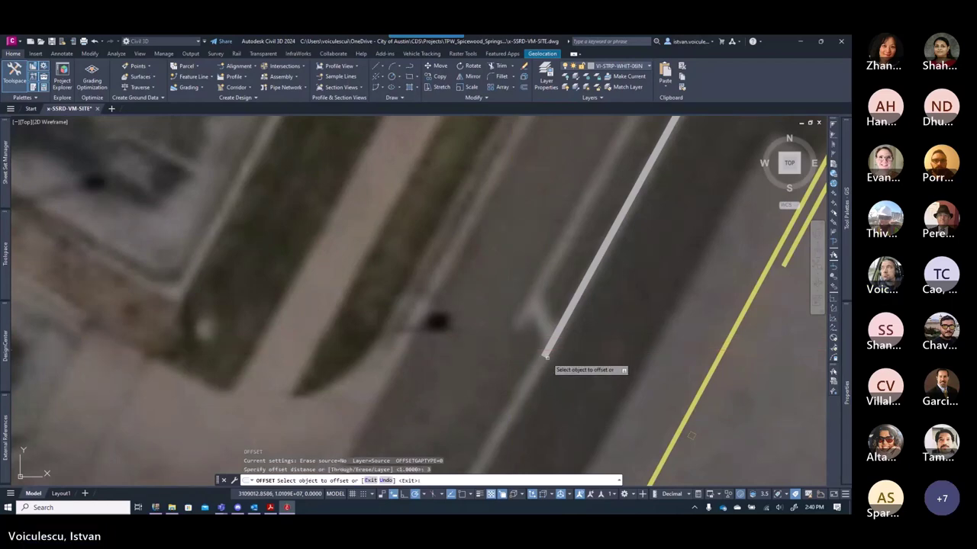
{"action": "left_click", "coordinate": [544, 352]}
{"action": "left_click", "coordinate": [523, 338]}
{"action": "key", "text": "Escape"}
{"action": "key", "text": "Escape"}
{"action": "scroll", "coordinate": [524, 336], "scroll_direction": "down", "scroll_amount": 3}
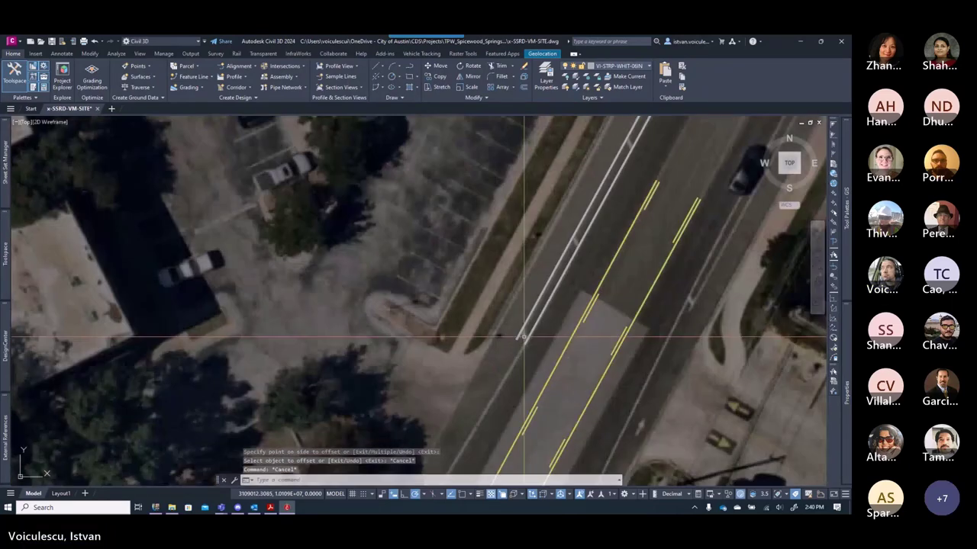
{"action": "mouse_move", "coordinate": [524, 336]}
{"action": "middle_mouse_down"}
{"action": "mouse_move", "coordinate": [476, 397]}
{"action": "mouse_move", "coordinate": [491, 373]}
{"action": "mouse_move", "coordinate": [492, 312]}
{"action": "middle_mouse_up"}
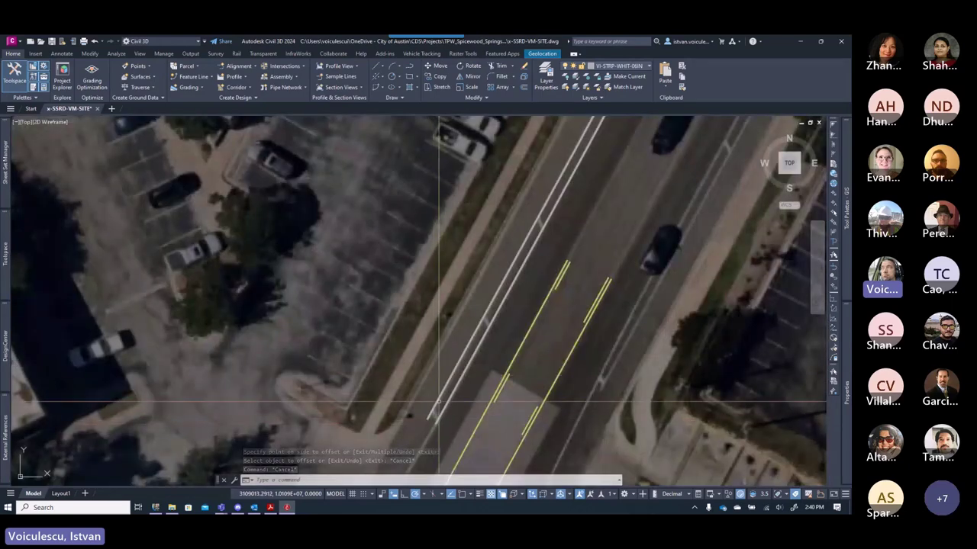
- Make VI-STRP-WHIT-12IN the current layer and set the default polyline width to 1
{"action": "left_click", "coordinate": [605, 67]}
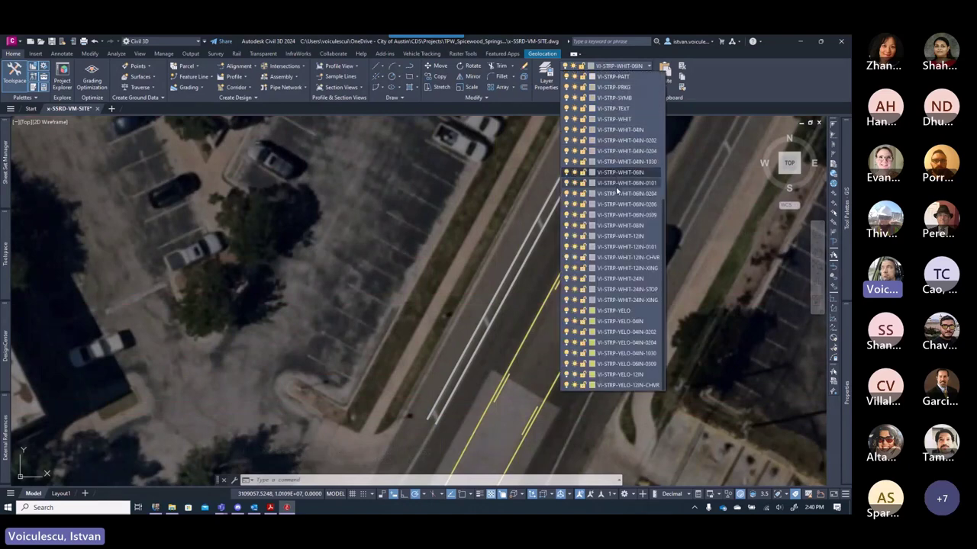
{"action": "left_click", "coordinate": [630, 259]}
{"action": "key", "text": "Escape"}
{"action": "key", "text": "Escape"}
{"action": "key", "text": "Escape"}
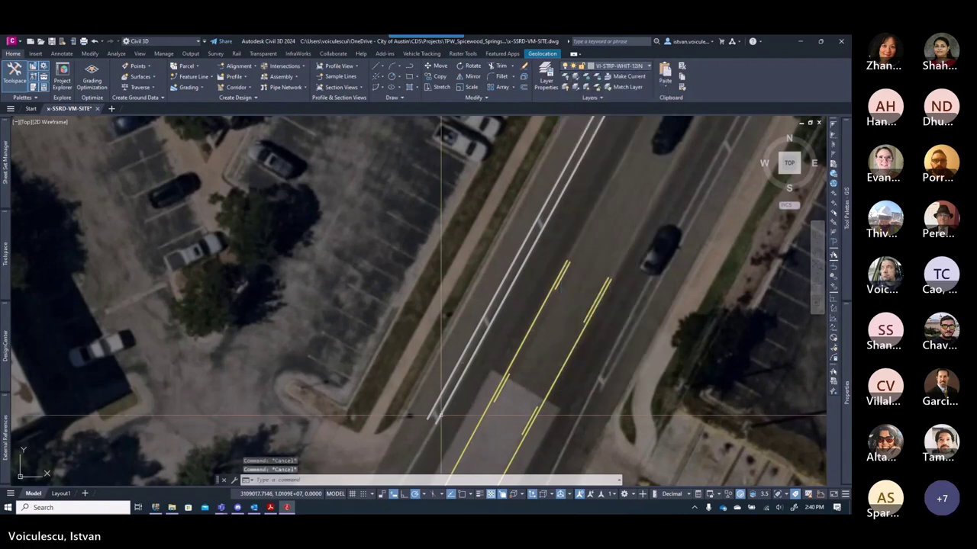
{"action": "scroll", "coordinate": [441, 417], "scroll_direction": "up", "scroll_amount": 3}
{"action": "middle_click_drag", "start_coordinate": [441, 418], "coordinate": [446, 377]}
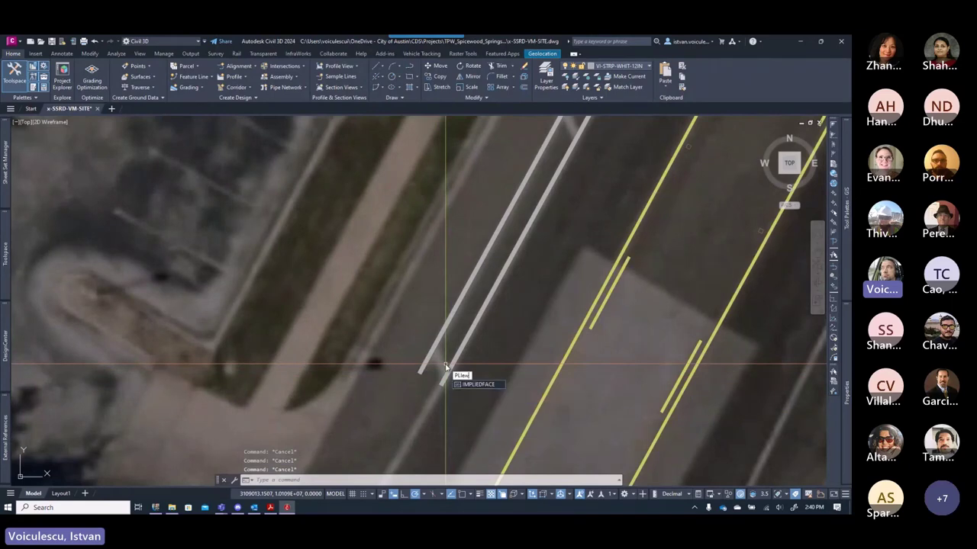
{"action": "key", "text": "Return"}
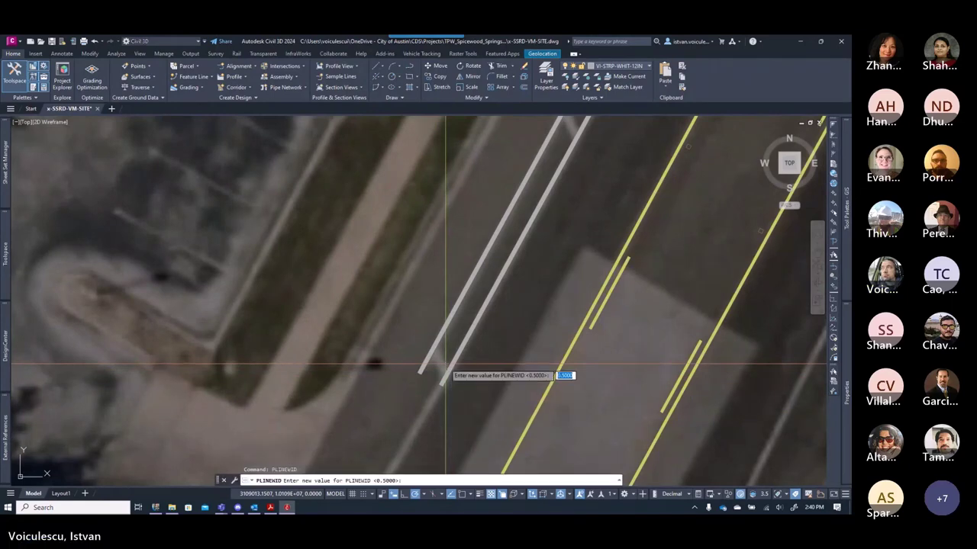
{"action": "type", "text": "1"}
{"action": "key", "text": "Return"}
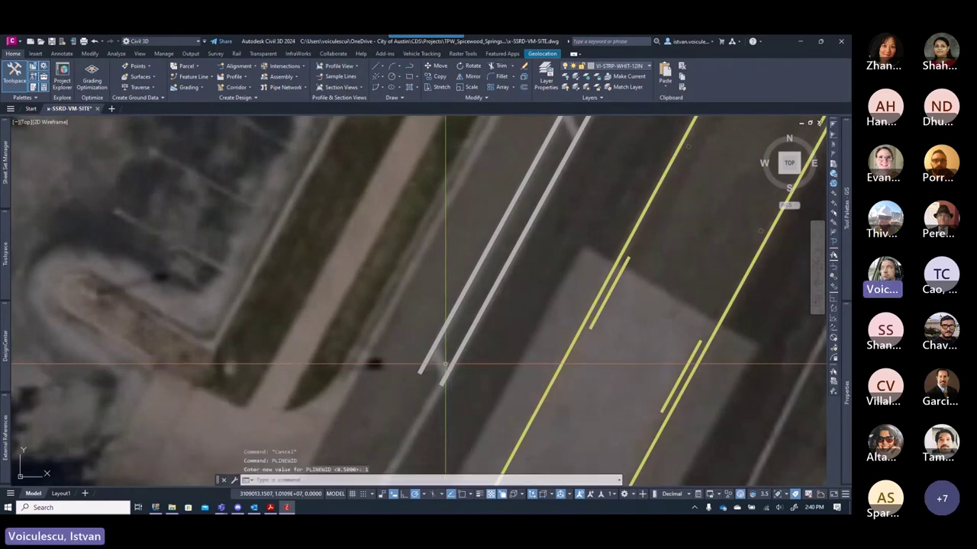
- With Nearest snap, draw a polyline stripe starting at the white line's end
{"action": "type", "text": "pl"}
{"action": "key", "text": "Return"}
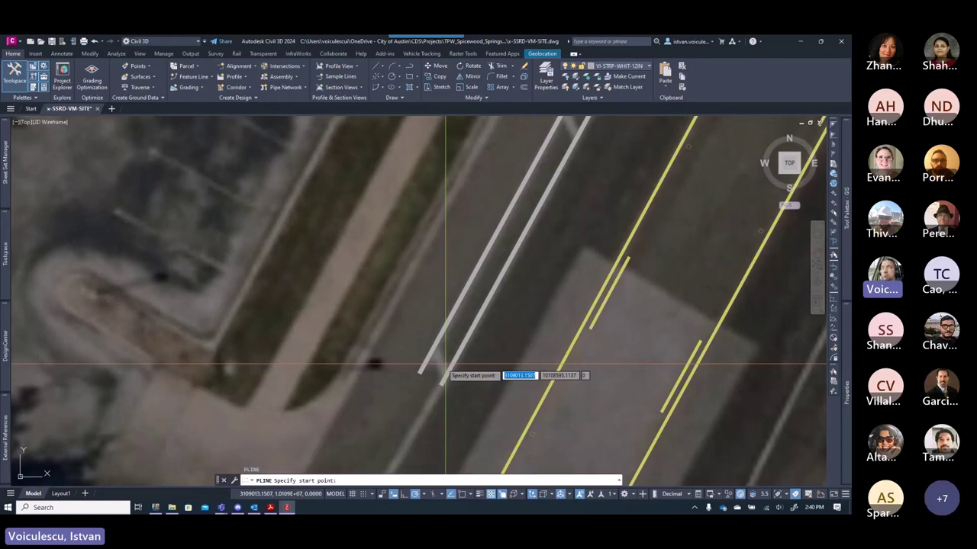
{"action": "left_click", "coordinate": [472, 497]}
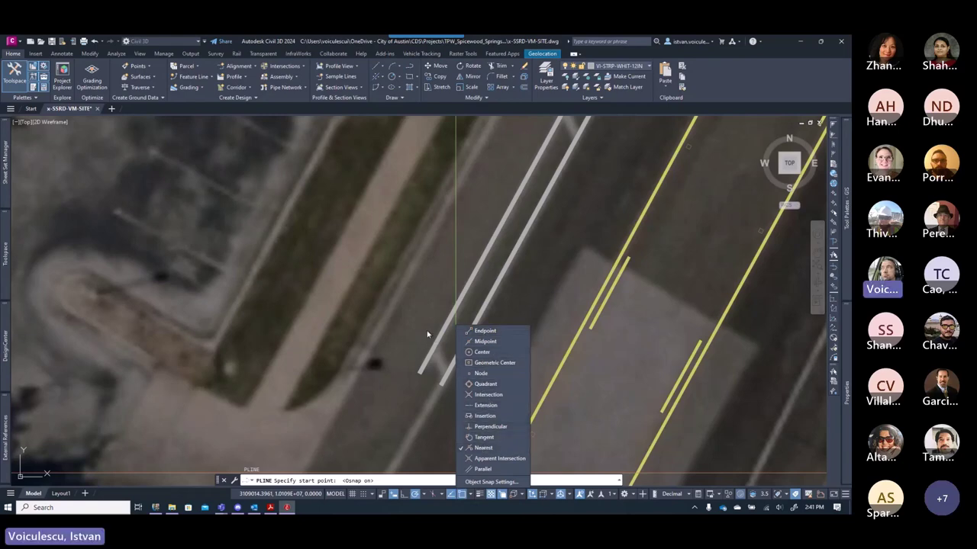
{"action": "left_click", "coordinate": [452, 306]}
{"action": "left_click", "coordinate": [435, 351]}
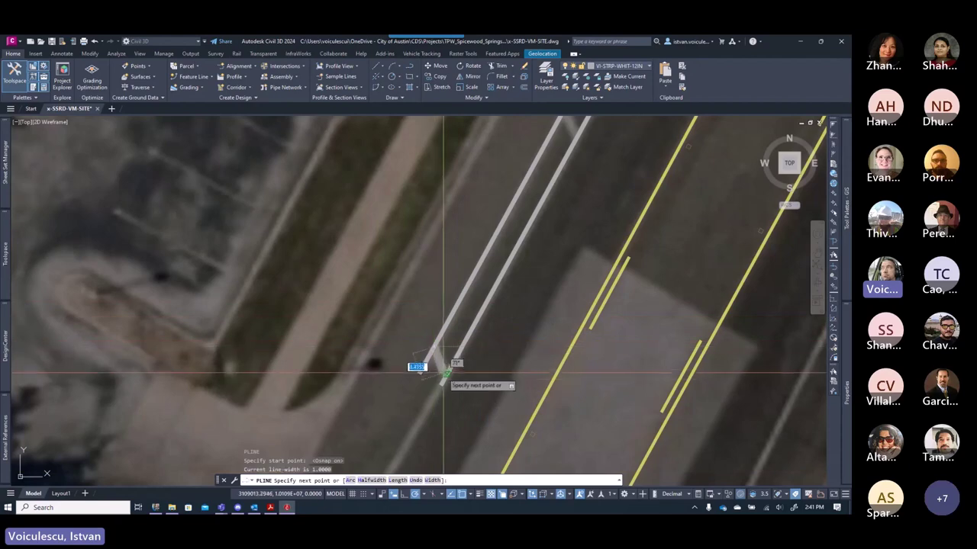
{"action": "left_click", "coordinate": [444, 380]}
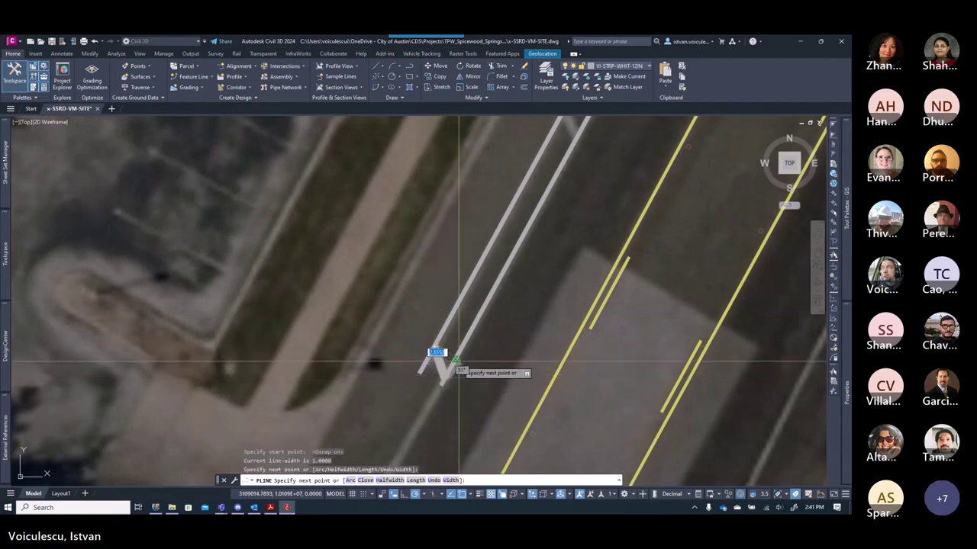
{"action": "scroll", "coordinate": [458, 361], "scroll_direction": "down", "scroll_amount": 2}
{"action": "middle_click_drag", "start_coordinate": [458, 361], "coordinate": [467, 316]}
{"action": "key", "text": "Return"}
{"action": "key", "text": "Return"}
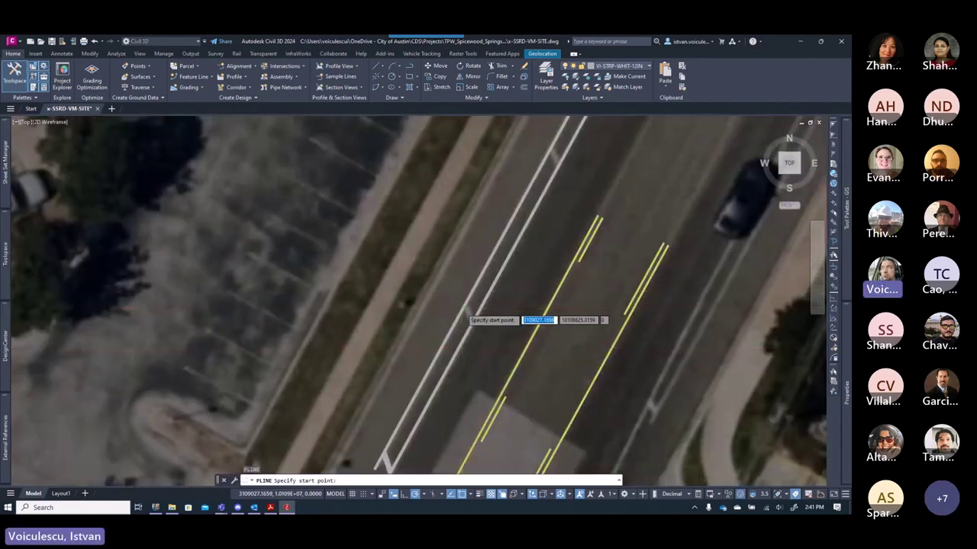
- Draw another white stripe polyline at the crosswalk corner
{"action": "scroll", "coordinate": [467, 315], "scroll_direction": "up", "scroll_amount": 2}
{"action": "left_click", "coordinate": [471, 305]}
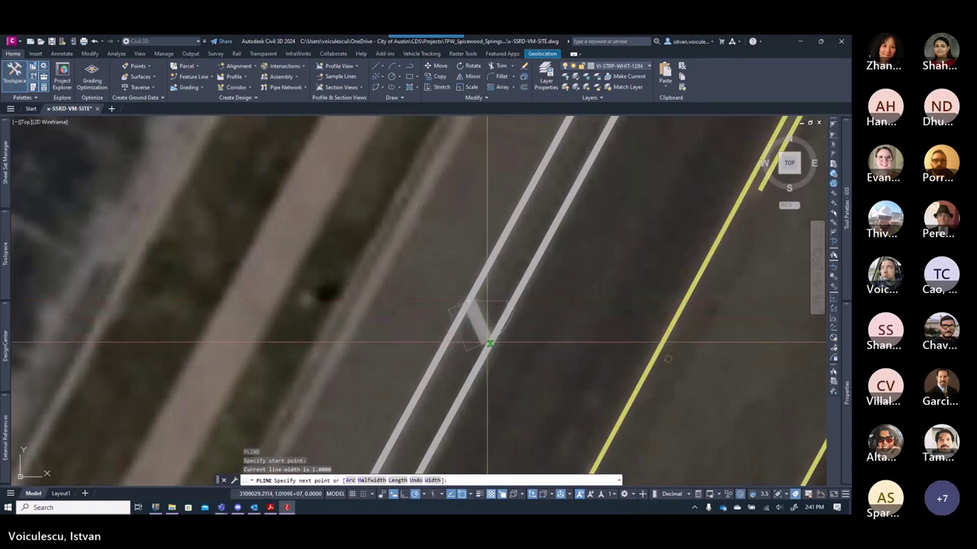
{"action": "left_click", "coordinate": [489, 343]}
{"action": "key", "text": "Return"}
{"action": "scroll", "coordinate": [468, 331], "scroll_direction": "down", "scroll_amount": 3}
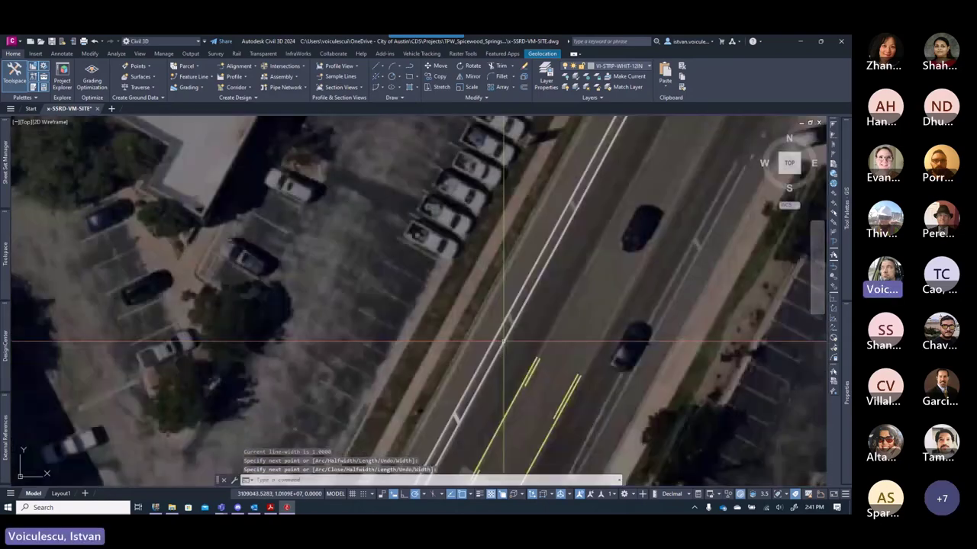
- End the current stripe polyline and save the drawing
{"action": "scroll", "coordinate": [503, 342], "scroll_direction": "down", "scroll_amount": 3}
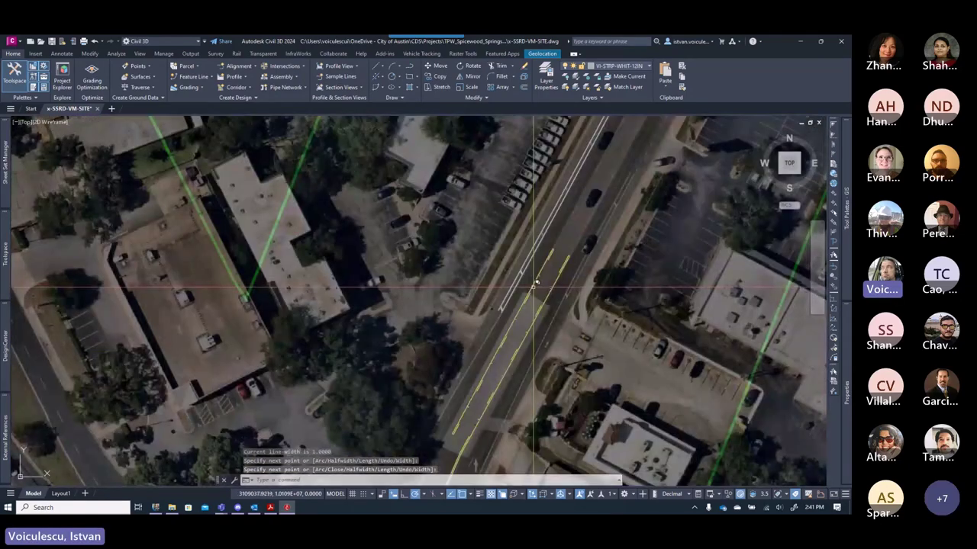
{"action": "key", "text": "Return"}
{"action": "key", "text": "ctrl+s"}
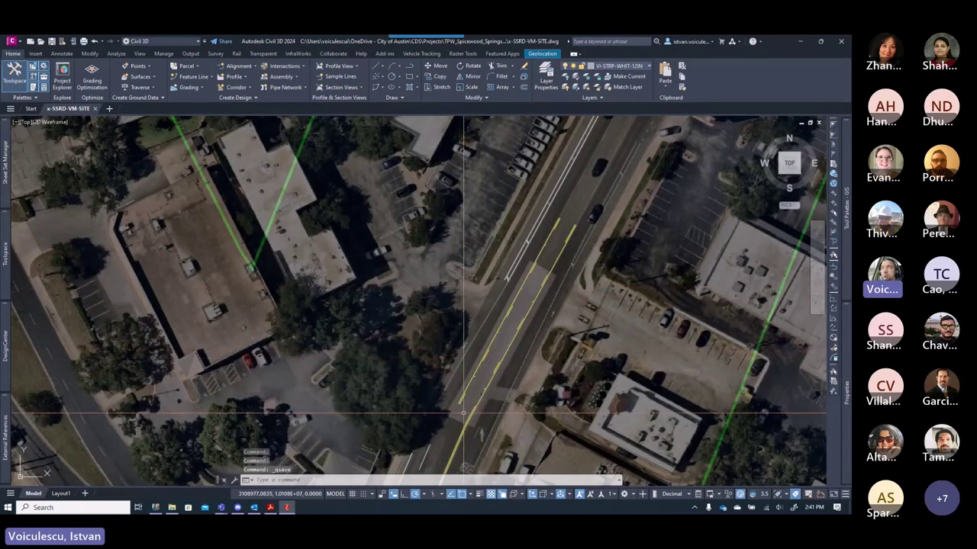
- Pan and zoom north along the road past the apartments to the next stretch
{"action": "scroll", "coordinate": [463, 413], "scroll_direction": "down", "scroll_amount": 2}
{"action": "scroll", "coordinate": [468, 356], "scroll_direction": "up", "scroll_amount": 2}
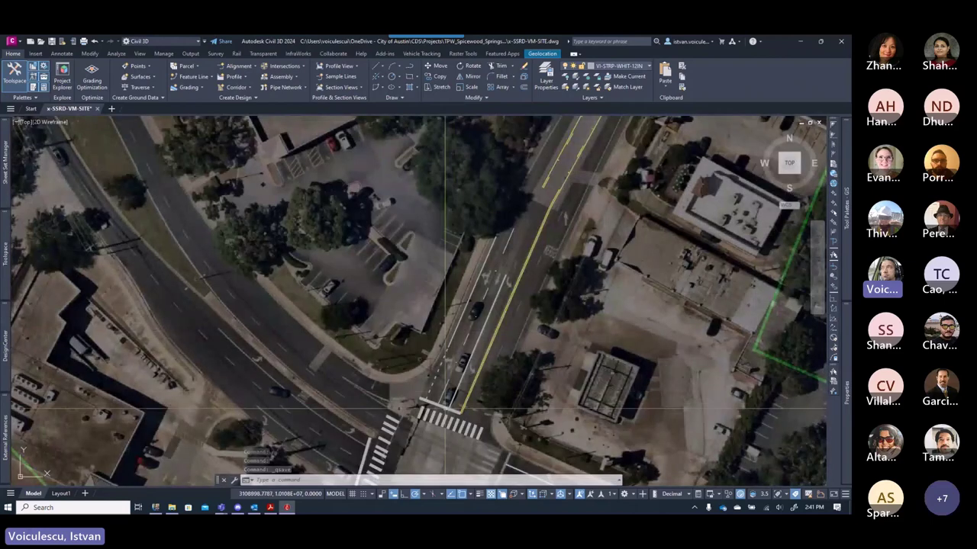
{"action": "scroll", "coordinate": [446, 408], "scroll_direction": "down", "scroll_amount": 2}
{"action": "scroll", "coordinate": [427, 397], "scroll_direction": "up", "scroll_amount": 2}
{"action": "scroll", "coordinate": [397, 382], "scroll_direction": "down", "scroll_amount": 2}
{"action": "scroll", "coordinate": [407, 421], "scroll_direction": "up", "scroll_amount": 2}
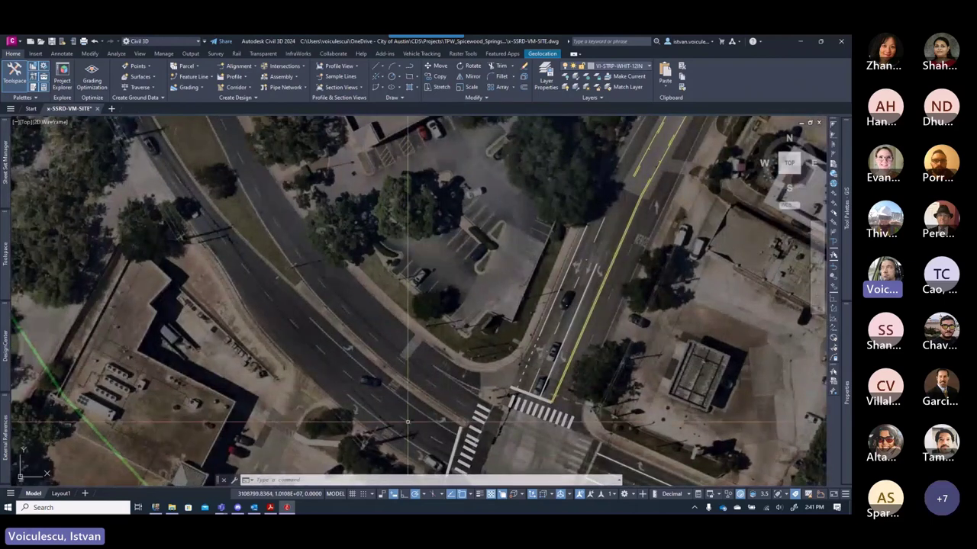
{"action": "scroll", "coordinate": [404, 442], "scroll_direction": "up", "scroll_amount": 4}
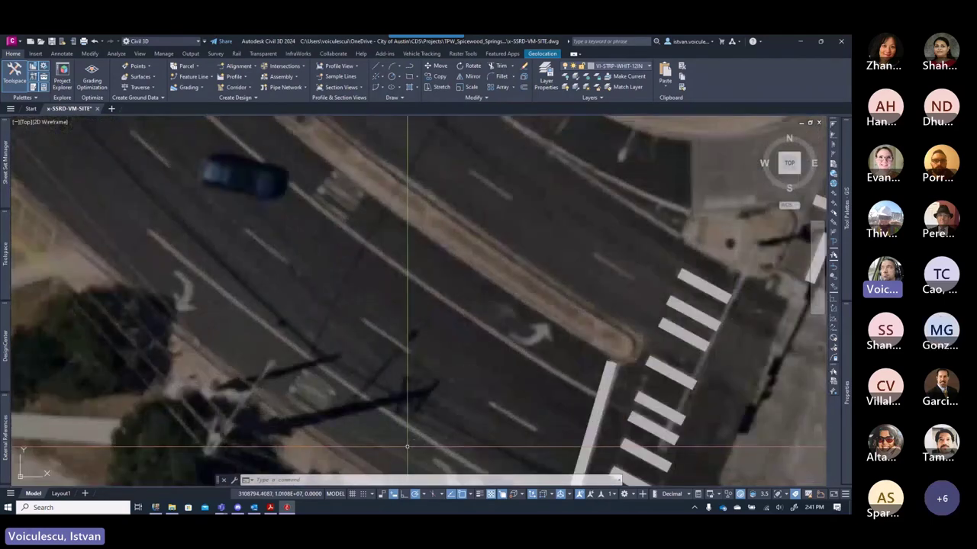
{"action": "scroll", "coordinate": [404, 426], "scroll_direction": "down", "scroll_amount": 3}
{"action": "scroll", "coordinate": [328, 373], "scroll_direction": "up", "scroll_amount": 4}
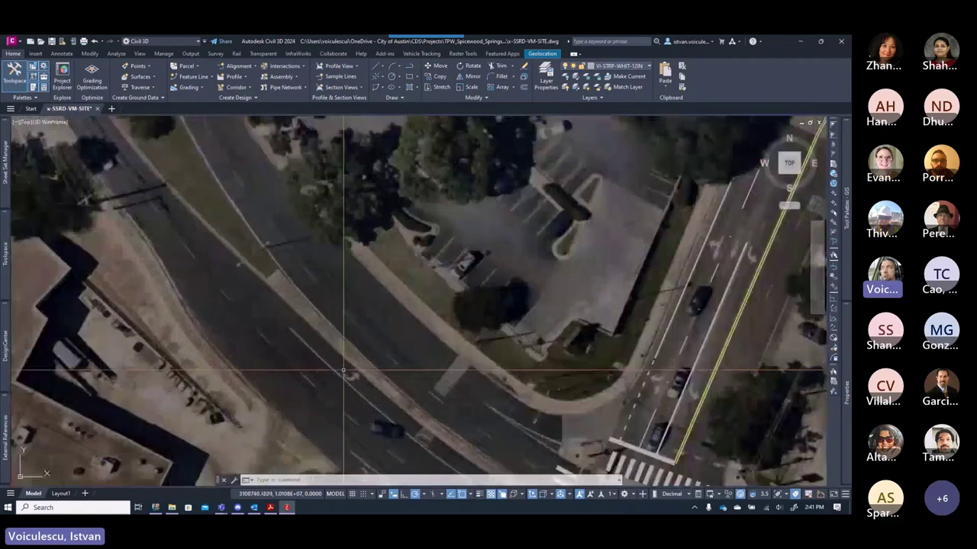
{"action": "scroll", "coordinate": [329, 317], "scroll_direction": "down", "scroll_amount": 2}
{"action": "scroll", "coordinate": [325, 341], "scroll_direction": "up", "scroll_amount": 2}
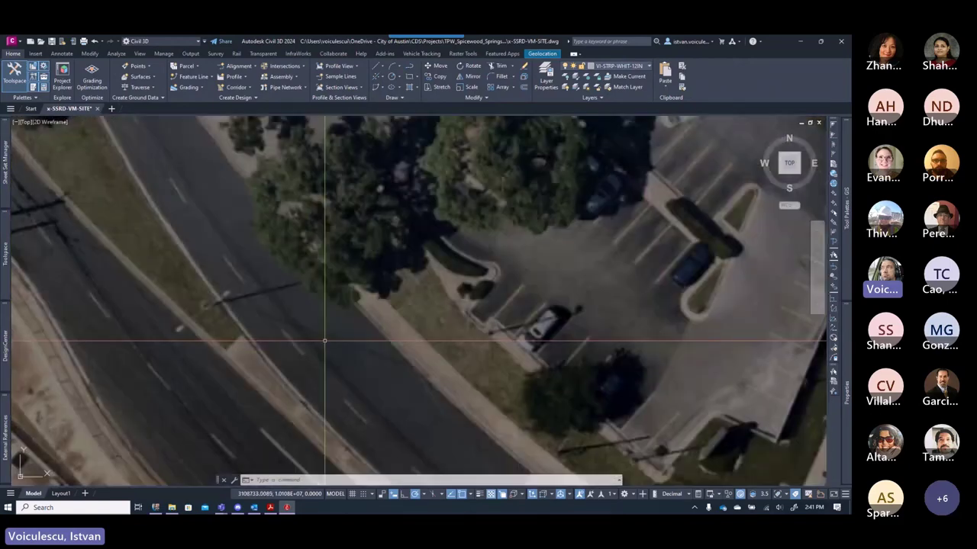
{"action": "scroll", "coordinate": [328, 344], "scroll_direction": "down", "scroll_amount": 2}
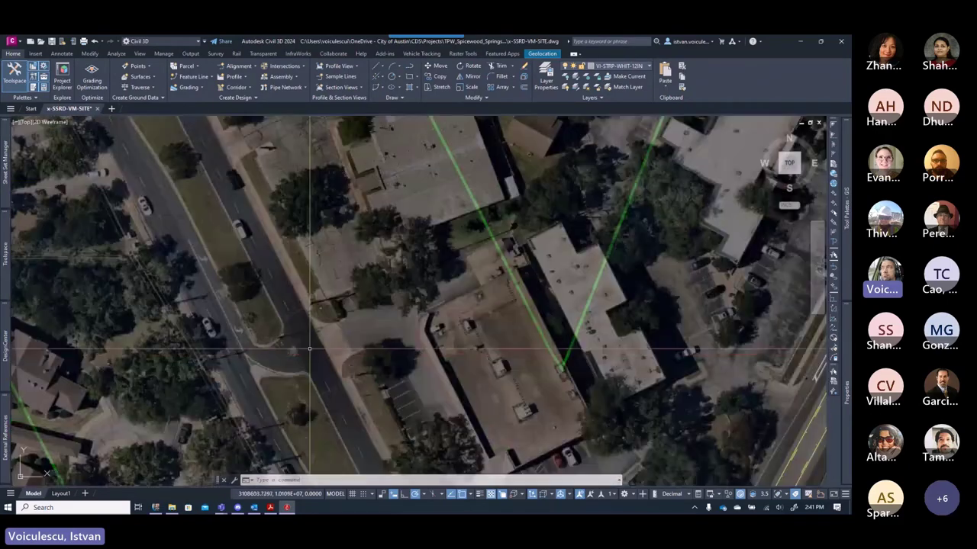
{"action": "scroll", "coordinate": [328, 343], "scroll_direction": "up", "scroll_amount": 1}
{"action": "scroll", "coordinate": [282, 380], "scroll_direction": "up", "scroll_amount": 5}
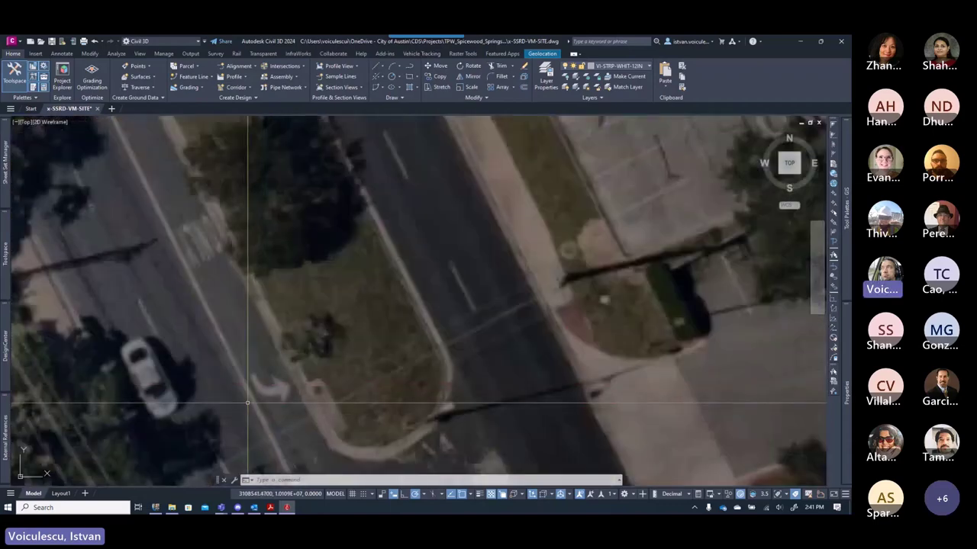
{"action": "scroll", "coordinate": [247, 403], "scroll_direction": "down", "scroll_amount": 3}
{"action": "scroll", "coordinate": [154, 289], "scroll_direction": "up", "scroll_amount": 3}
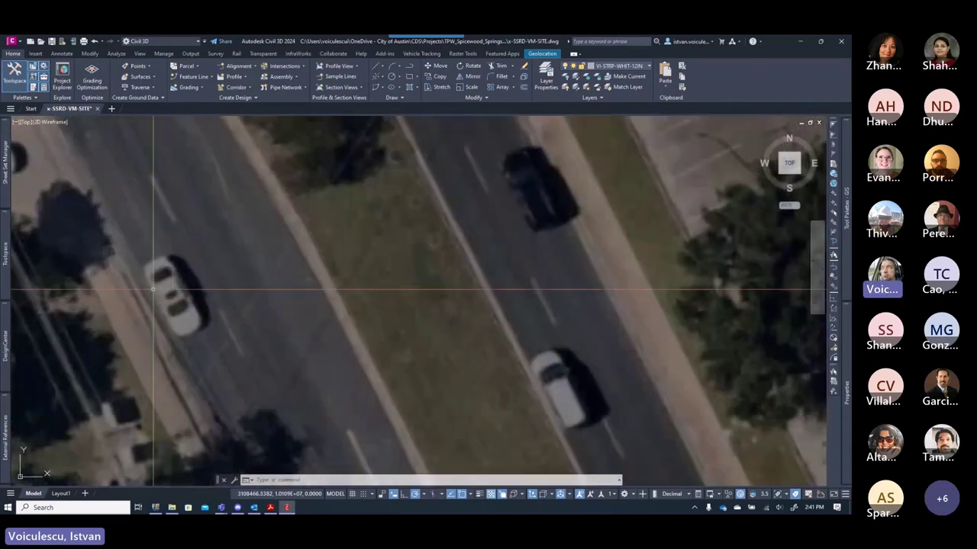
{"action": "scroll", "coordinate": [153, 299], "scroll_direction": "down", "scroll_amount": 3}
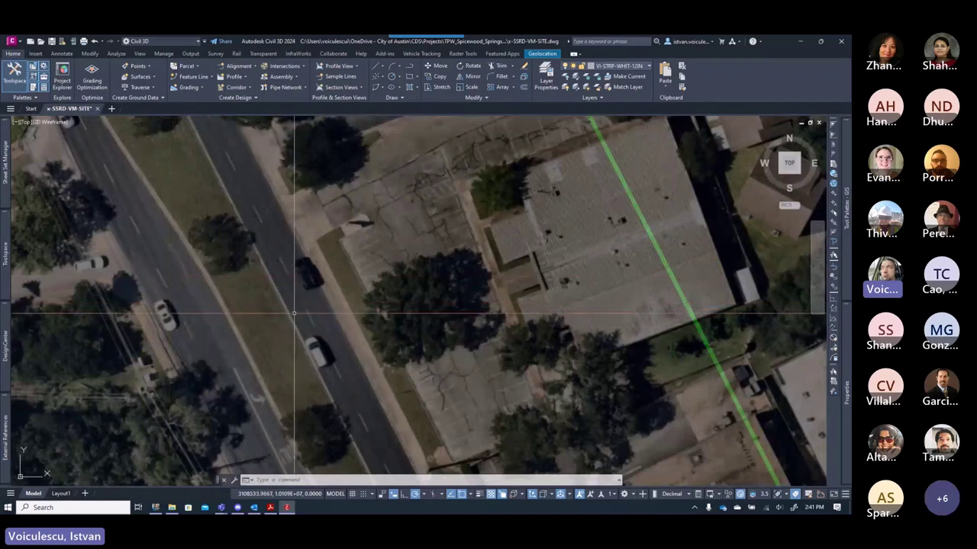
{"action": "scroll", "coordinate": [294, 313], "scroll_direction": "down", "scroll_amount": 2}
{"action": "scroll", "coordinate": [261, 266], "scroll_direction": "up", "scroll_amount": 2}
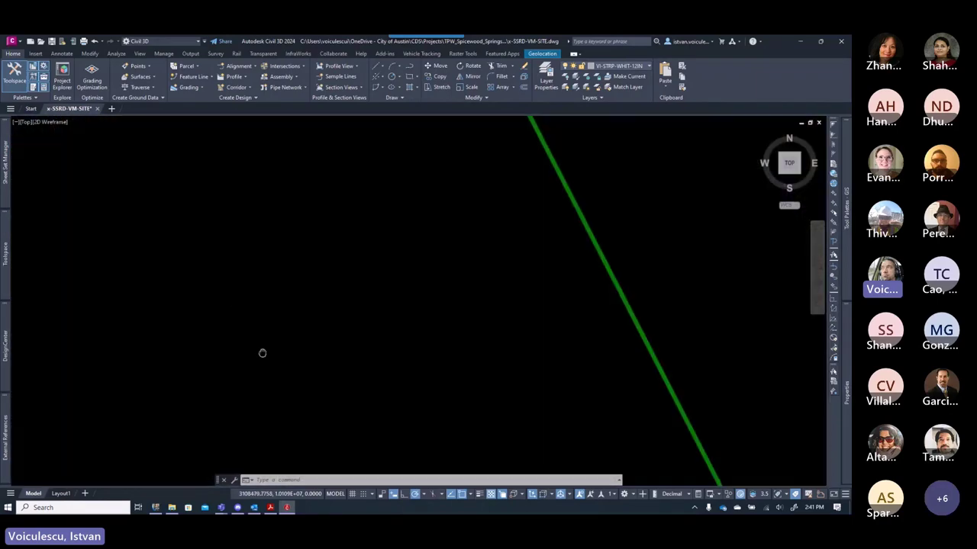
{"action": "scroll", "coordinate": [236, 262], "scroll_direction": "up", "scroll_amount": 1}
{"action": "middle_click_drag", "start_coordinate": [285, 348], "coordinate": [316, 361]}
{"action": "middle_click_drag", "start_coordinate": [314, 295], "coordinate": [282, 328]}
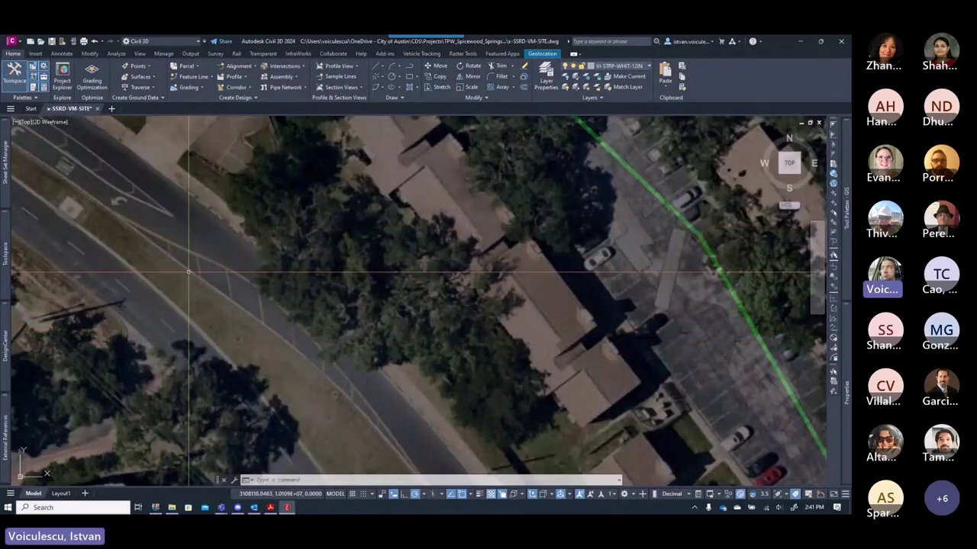
{"action": "scroll", "coordinate": [191, 273], "scroll_direction": "up", "scroll_amount": 5}
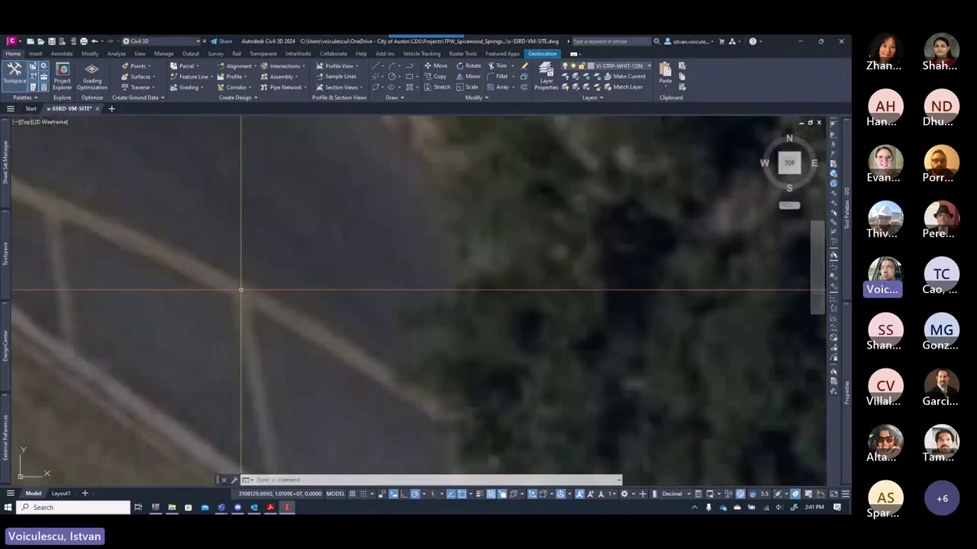
{"action": "scroll", "coordinate": [240, 290], "scroll_direction": "down", "scroll_amount": 5}
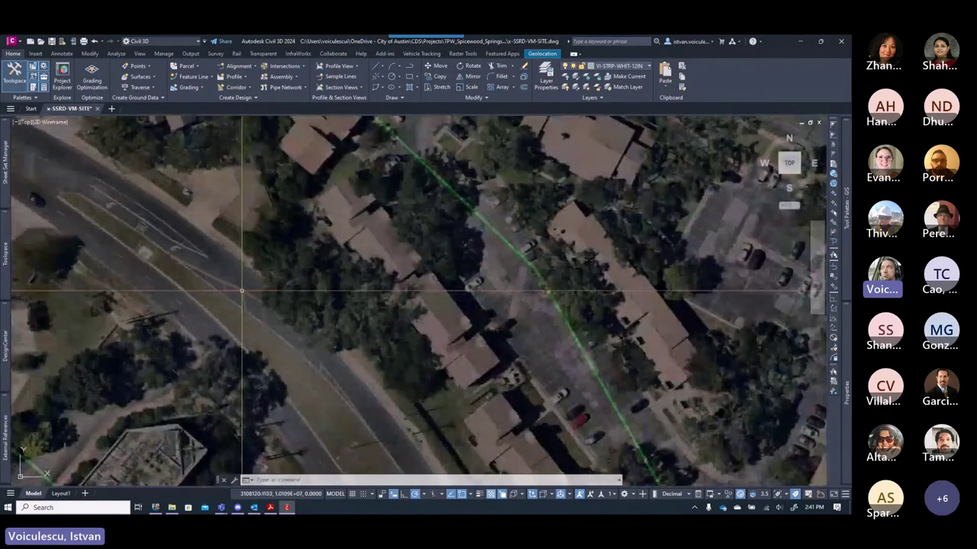
{"action": "scroll", "coordinate": [239, 291], "scroll_direction": "up", "scroll_amount": 2}
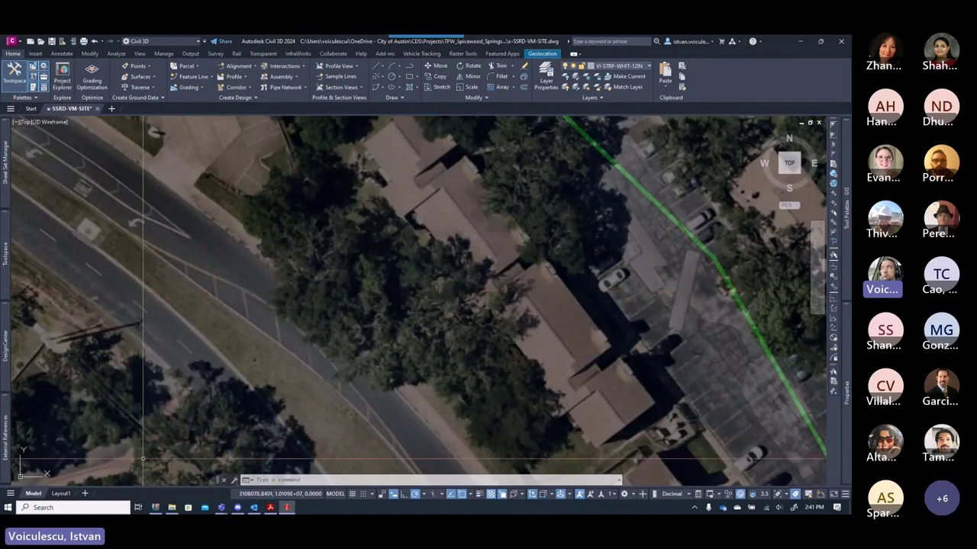
{"action": "left_click", "coordinate": [155, 509]}
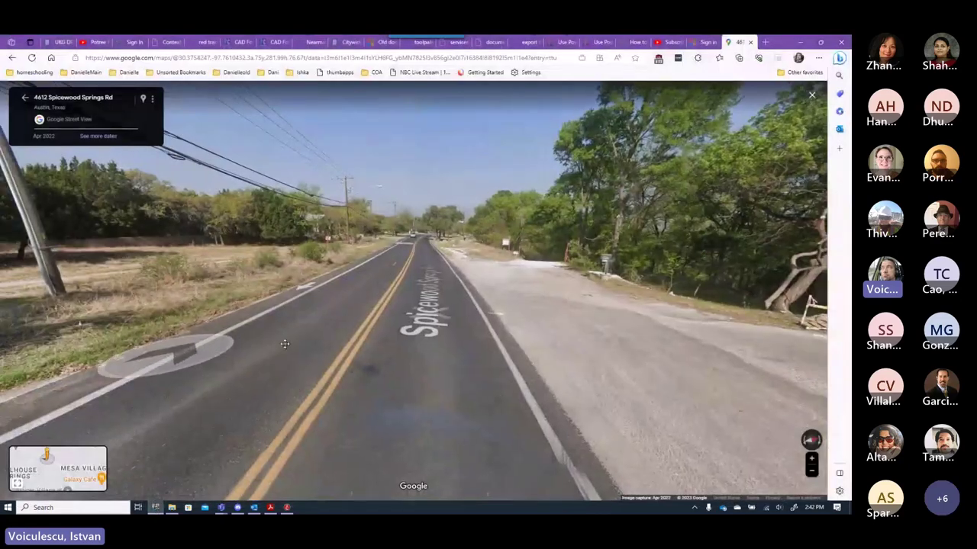
{"action": "left_click_drag", "start_coordinate": [207, 349], "coordinate": [277, 282]}
{"action": "left_click", "coordinate": [277, 283]}
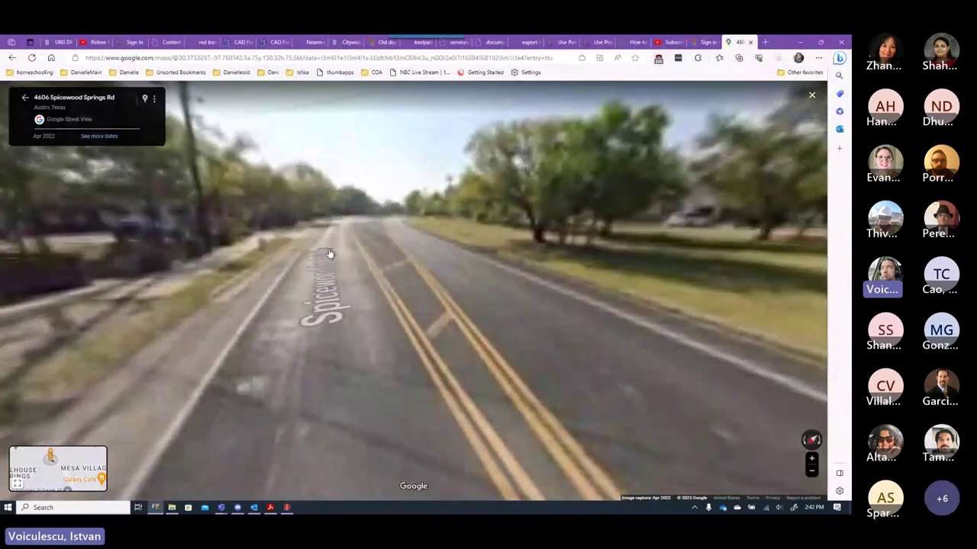
{"action": "left_click", "coordinate": [329, 253]}
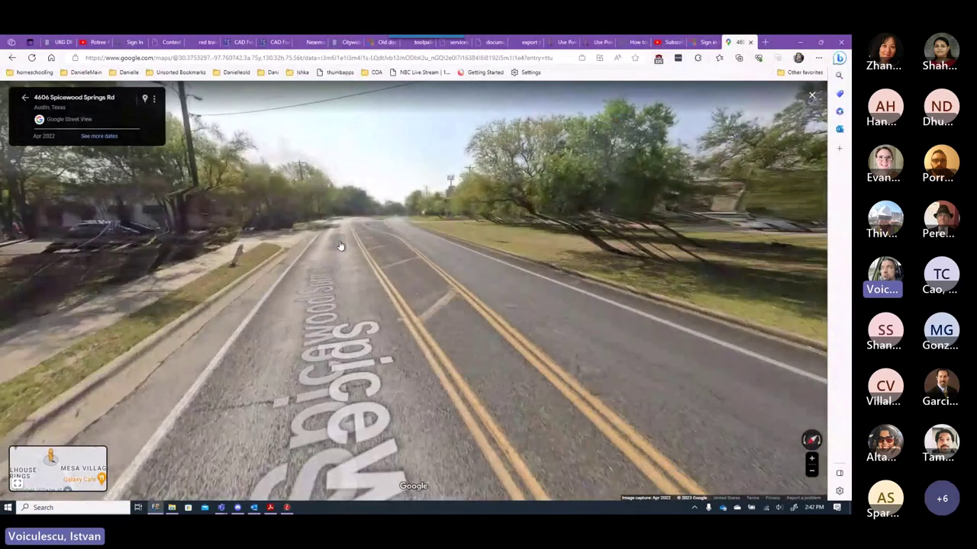
{"action": "left_click", "coordinate": [341, 245]}
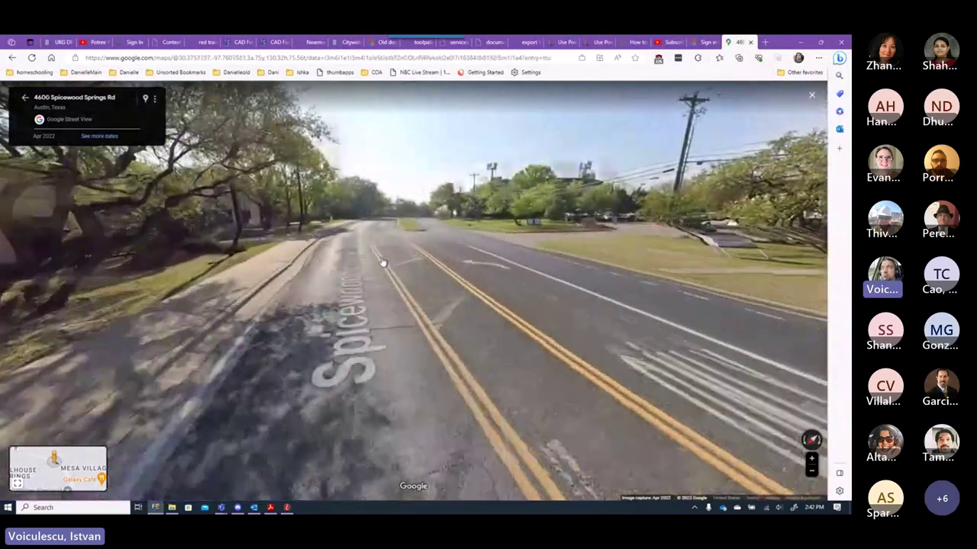
{"action": "left_click", "coordinate": [382, 264]}
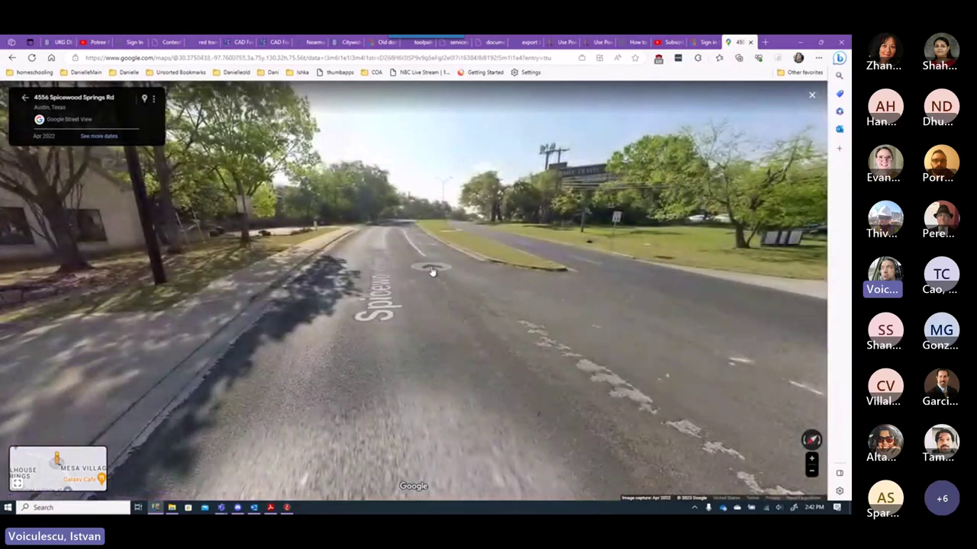
{"action": "left_click", "coordinate": [415, 251]}
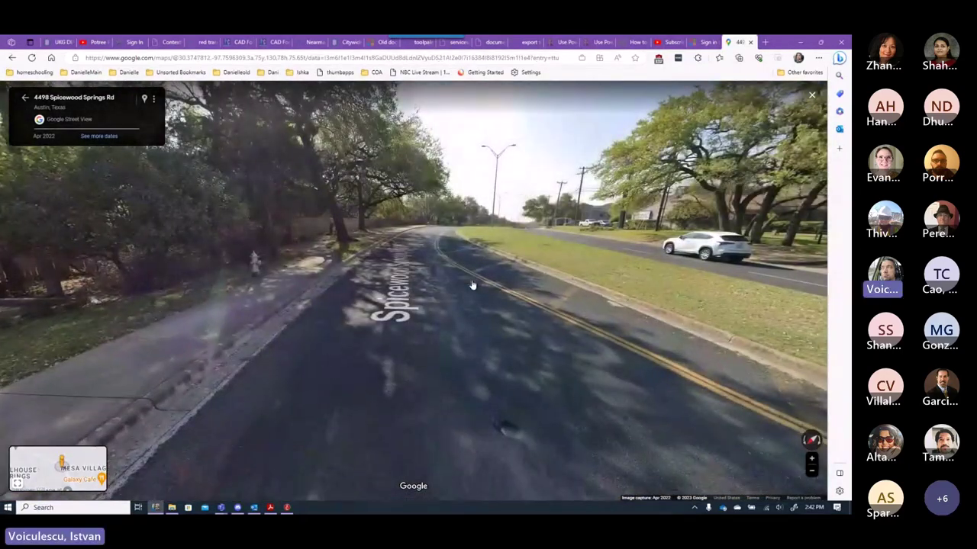
{"action": "left_click", "coordinate": [471, 284]}
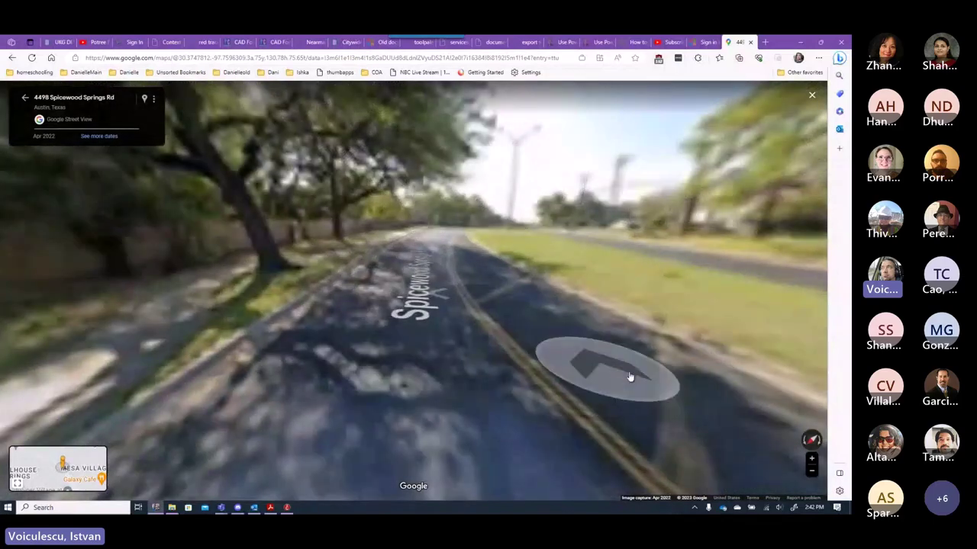
{"action": "left_click", "coordinate": [630, 377]}
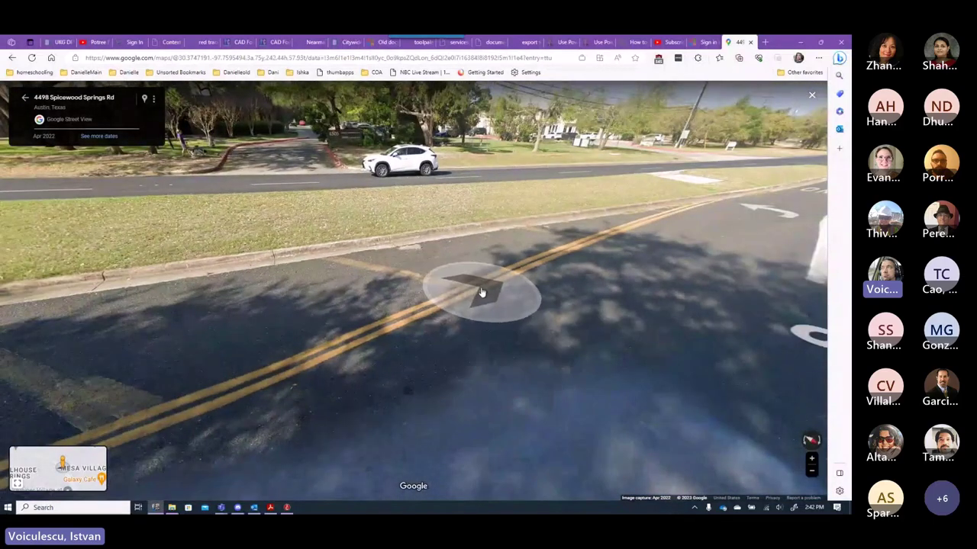
{"action": "left_click_drag", "start_coordinate": [497, 328], "coordinate": [392, 332]}
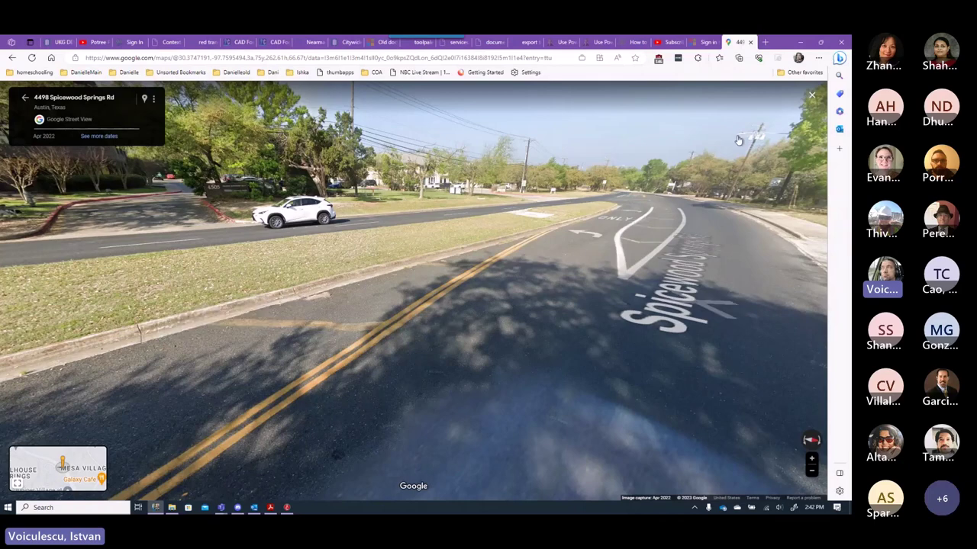
{"action": "left_click", "coordinate": [800, 42]}
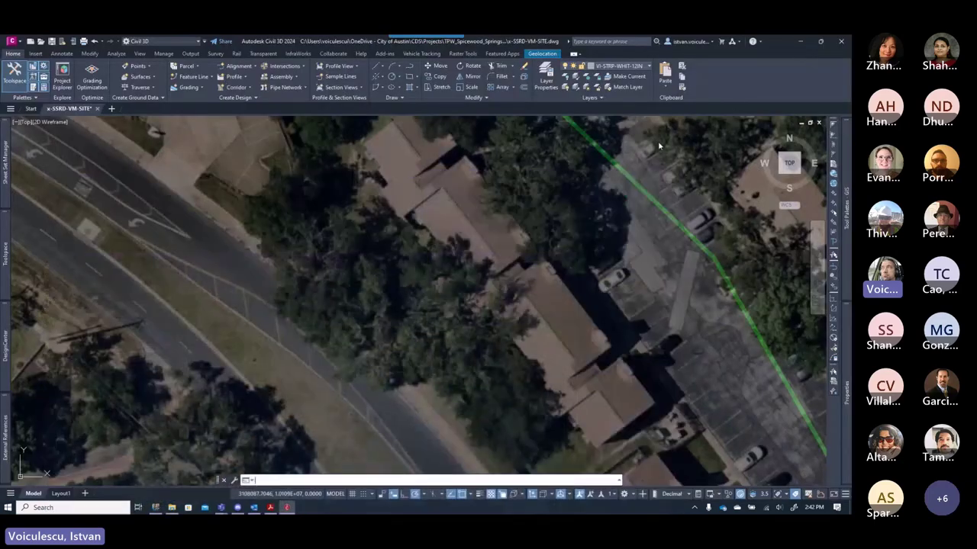
- Save the drawing again and expand the GIS Marking palette of 4" striping linework tools
{"action": "scroll", "coordinate": [349, 331], "scroll_direction": "up", "scroll_amount": 5}
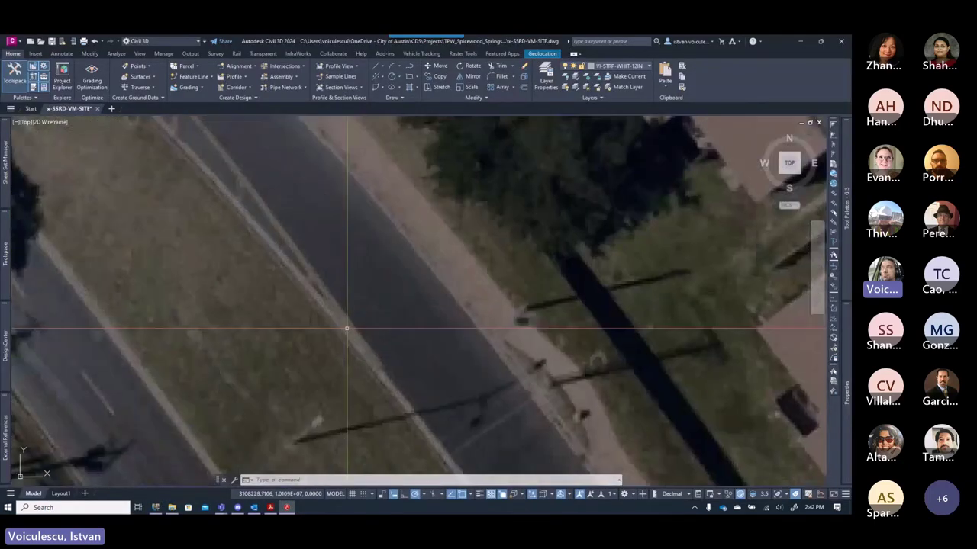
{"action": "left_click", "coordinate": [621, 66]}
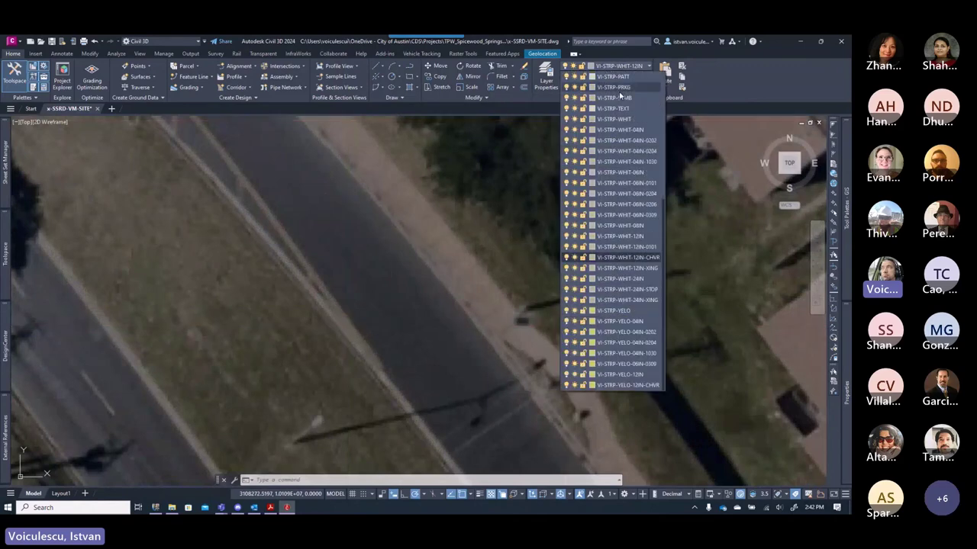
{"action": "key", "text": "ctrl+s"}
{"action": "key", "text": "Escape"}
{"action": "mouse_move", "coordinate": [846, 266]}
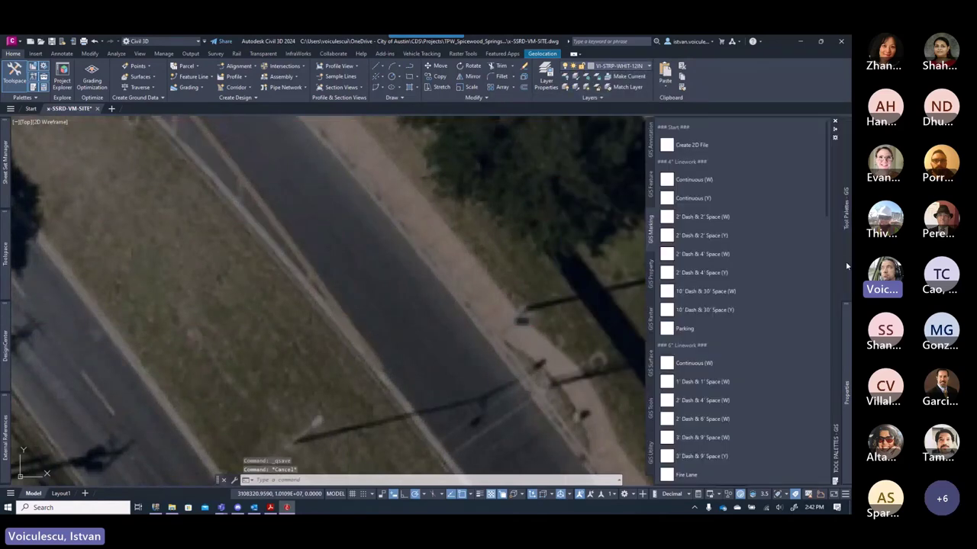
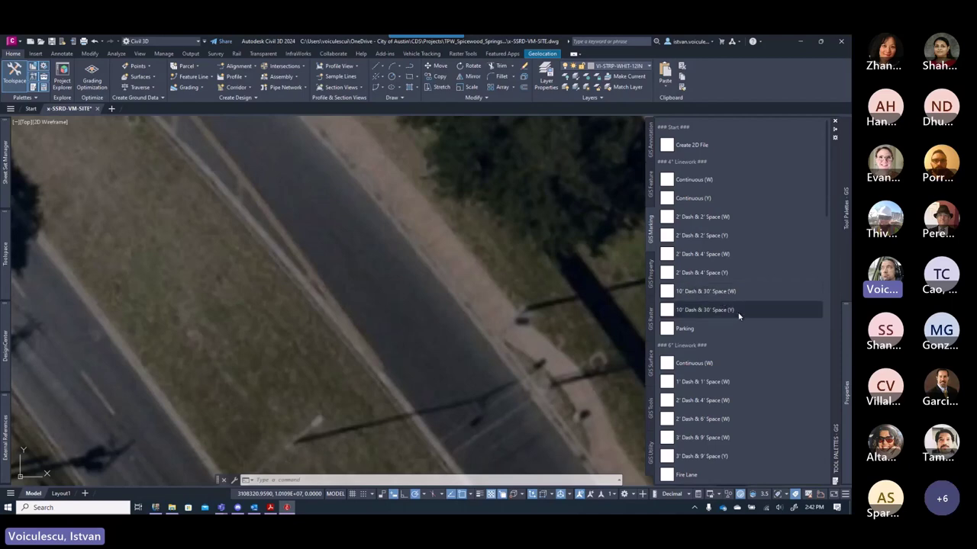
- Start a Continuous (Y) stripe and pick straight vertices along the lane line
{"action": "scroll", "coordinate": [735, 315], "scroll_direction": "down", "scroll_amount": 1}
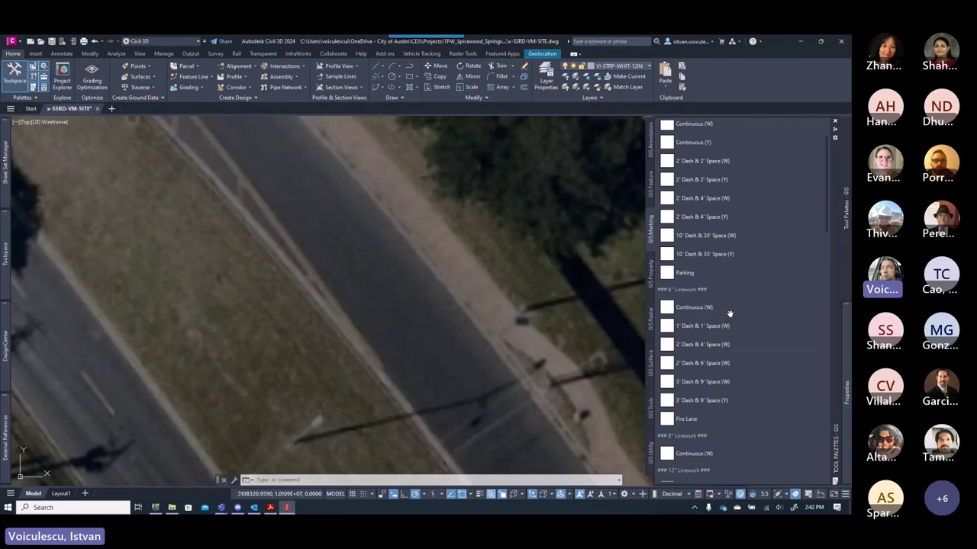
{"action": "scroll", "coordinate": [736, 268], "scroll_direction": "up", "scroll_amount": 1}
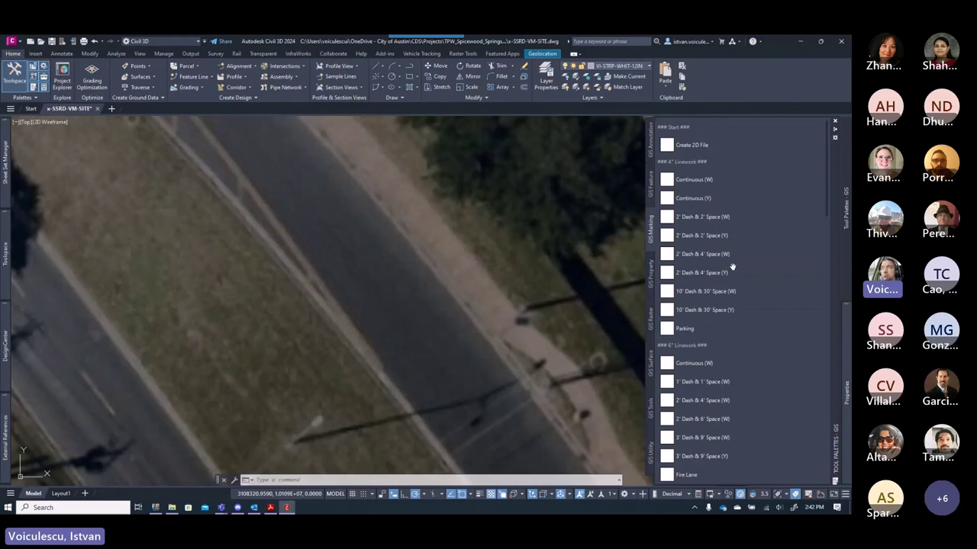
{"action": "left_click", "coordinate": [704, 201]}
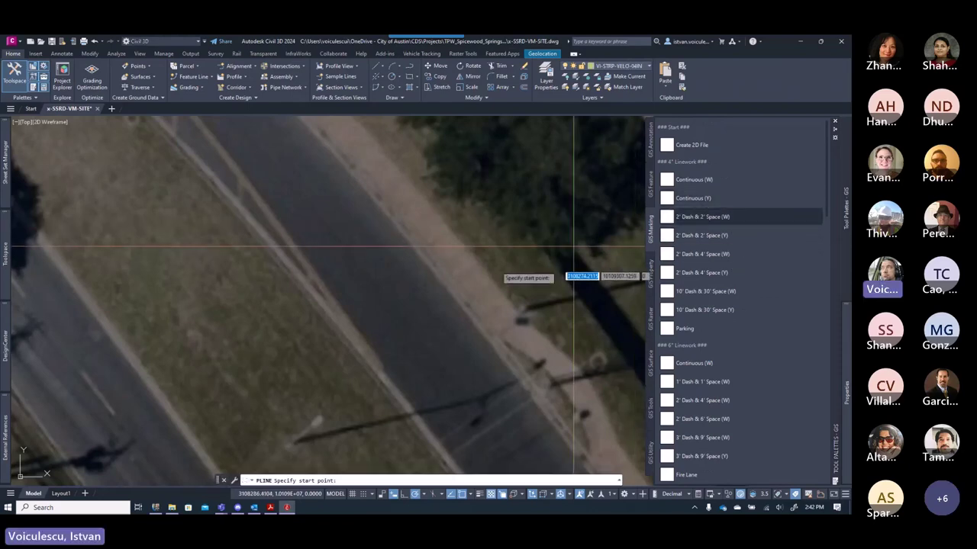
{"action": "scroll", "coordinate": [382, 366], "scroll_direction": "up", "scroll_amount": 4}
{"action": "left_click", "coordinate": [381, 376]}
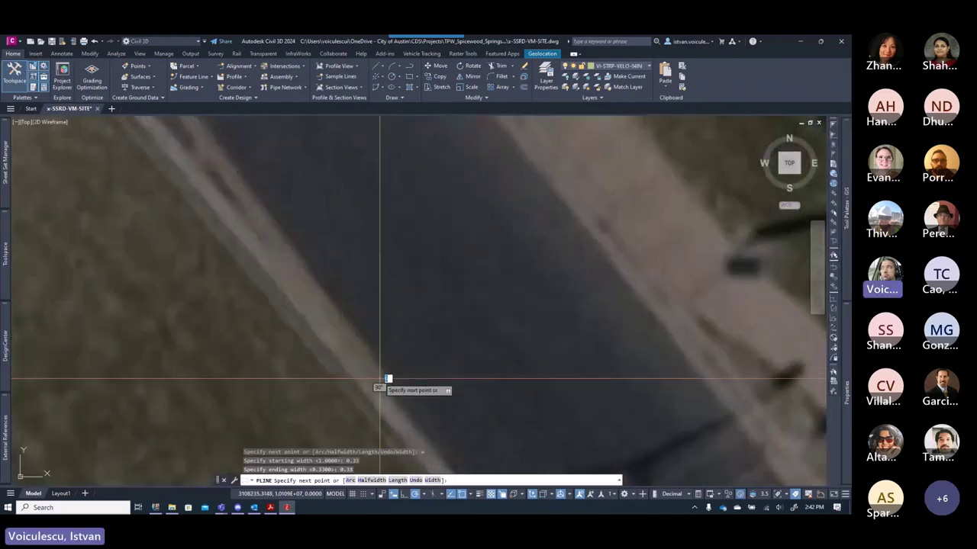
{"action": "scroll", "coordinate": [371, 351], "scroll_direction": "down", "scroll_amount": 3}
{"action": "scroll", "coordinate": [337, 325], "scroll_direction": "up", "scroll_amount": 4}
{"action": "scroll", "coordinate": [337, 325], "scroll_direction": "down", "scroll_amount": 3}
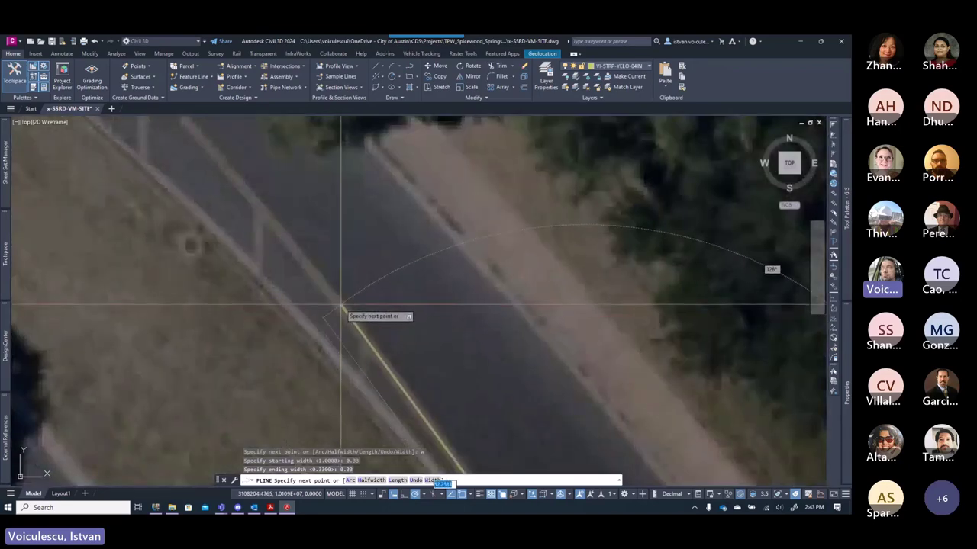
{"action": "left_click", "coordinate": [345, 314]}
{"action": "scroll", "coordinate": [364, 355], "scroll_direction": "up", "scroll_amount": 3}
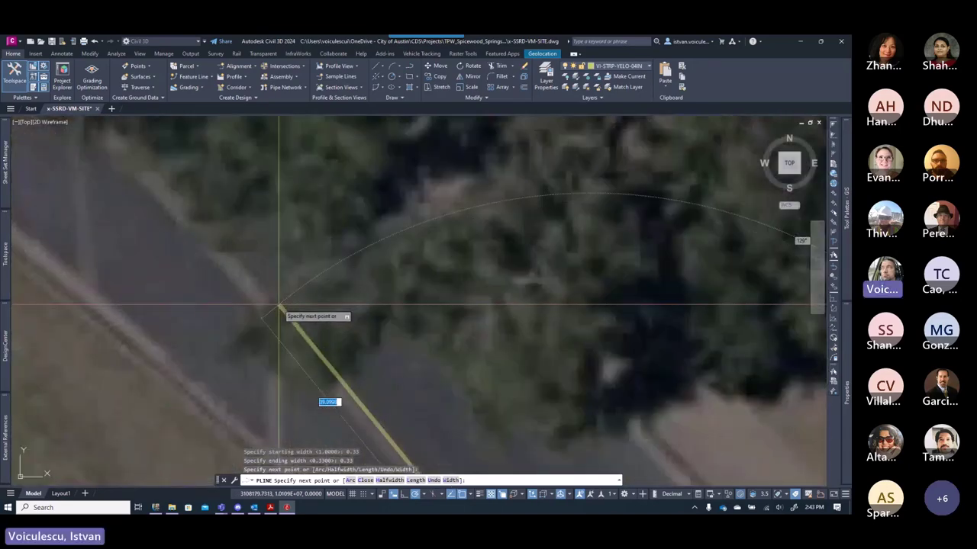
{"action": "left_click", "coordinate": [266, 306]}
{"action": "scroll", "coordinate": [263, 309], "scroll_direction": "down", "scroll_amount": 3}
{"action": "left_click", "coordinate": [267, 300]}
{"action": "scroll", "coordinate": [251, 300], "scroll_direction": "up", "scroll_amount": 3}
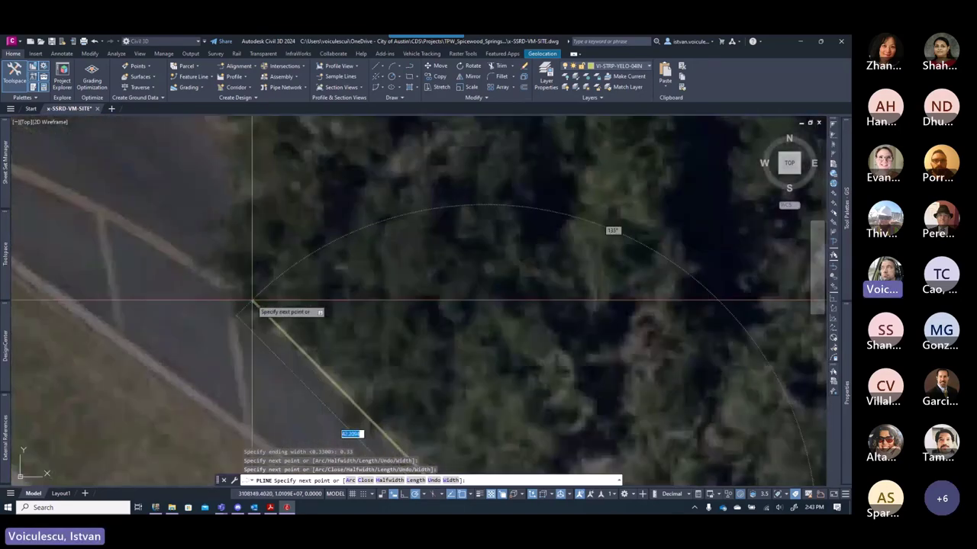
{"action": "scroll", "coordinate": [240, 291], "scroll_direction": "down", "scroll_amount": 3}
{"action": "scroll", "coordinate": [297, 306], "scroll_direction": "up", "scroll_amount": 3}
- Curve the stripe with an arc through a second point up to the turn arrow, then finish it
{"action": "type", "text": "a"}
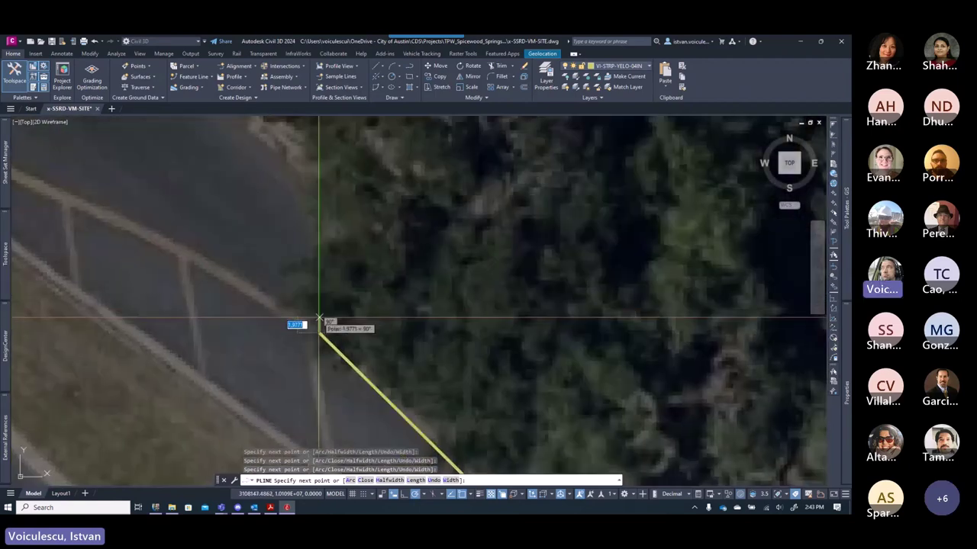
{"action": "key", "text": "Return"}
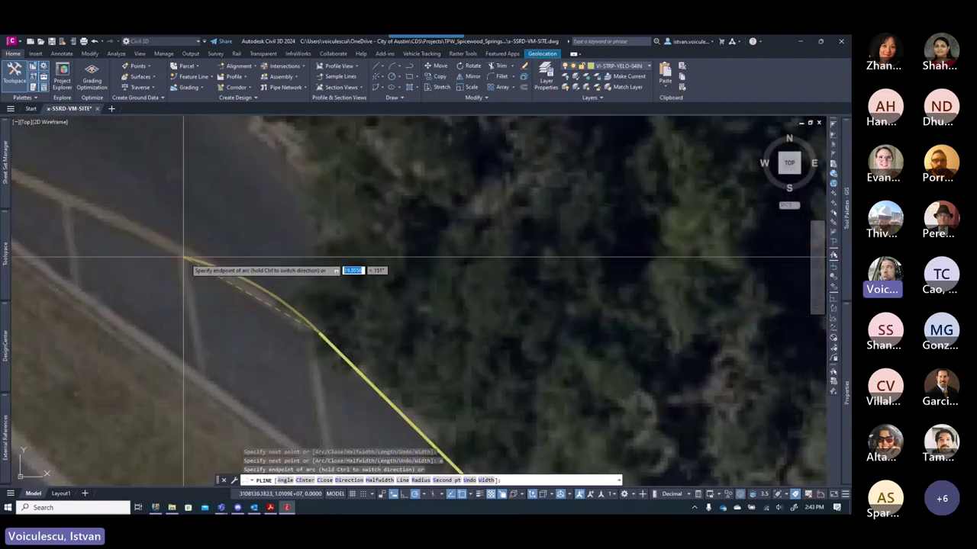
{"action": "type", "text": "se"}
{"action": "key", "text": "Return"}
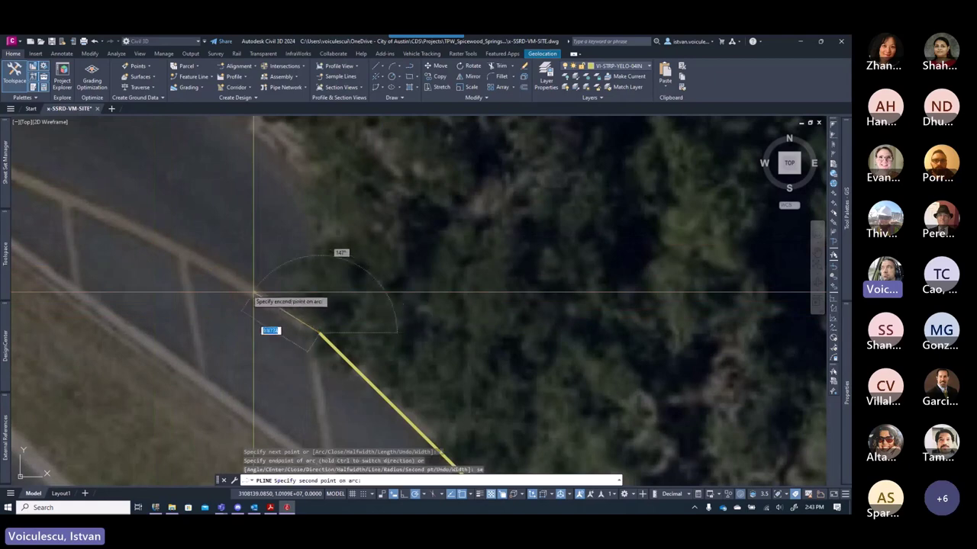
{"action": "left_click", "coordinate": [244, 297]}
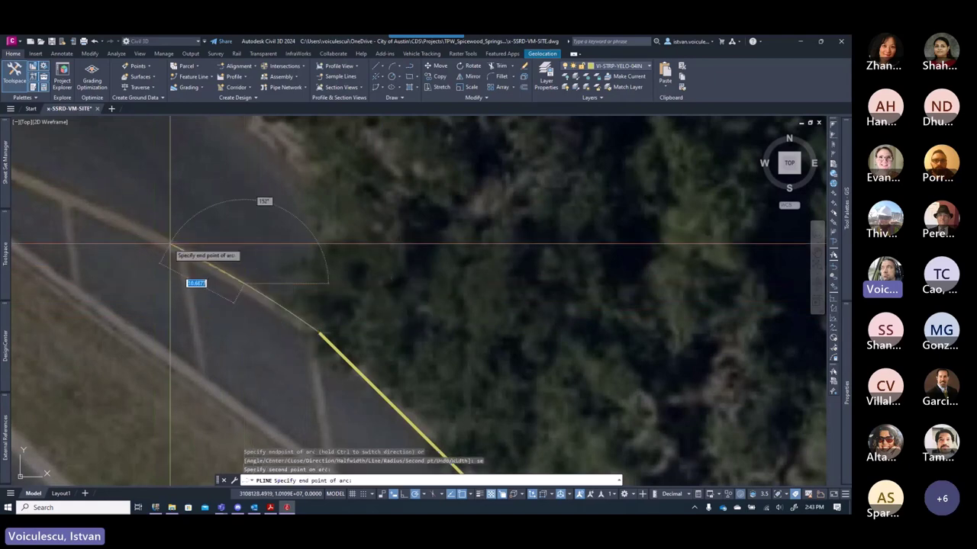
{"action": "left_click", "coordinate": [71, 205]}
{"action": "scroll", "coordinate": [274, 260], "scroll_direction": "up", "scroll_amount": 3}
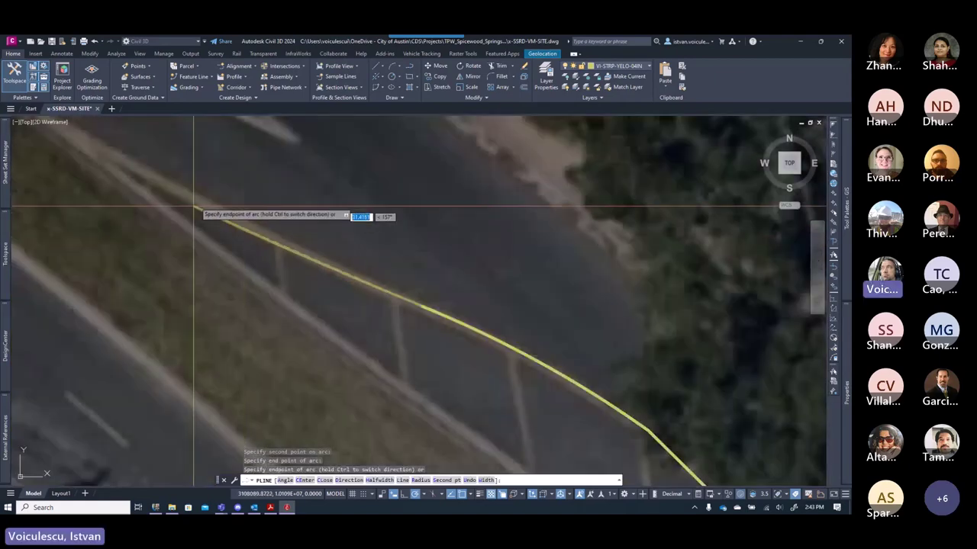
{"action": "scroll", "coordinate": [155, 183], "scroll_direction": "down", "scroll_amount": 1}
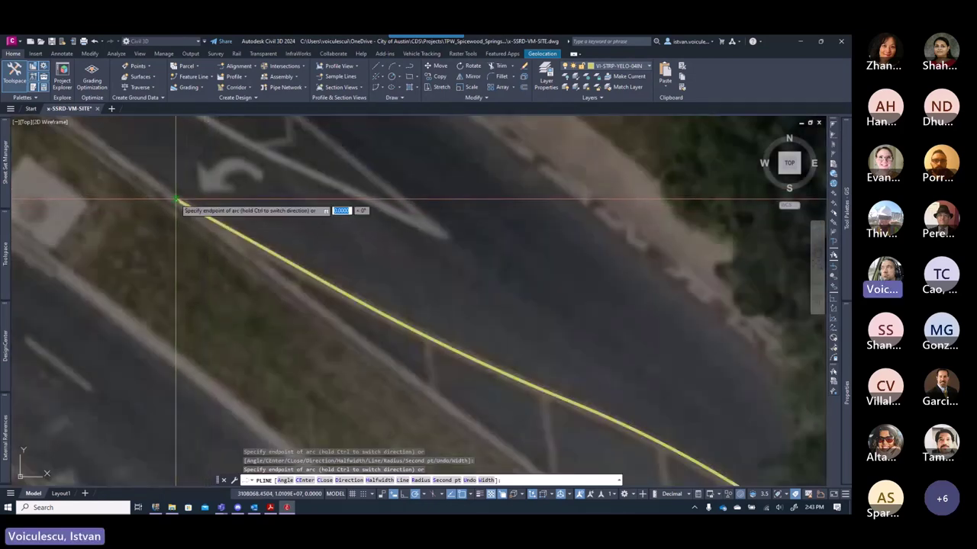
{"action": "key", "text": "Return"}
{"action": "scroll", "coordinate": [221, 240], "scroll_direction": "down", "scroll_amount": 3}
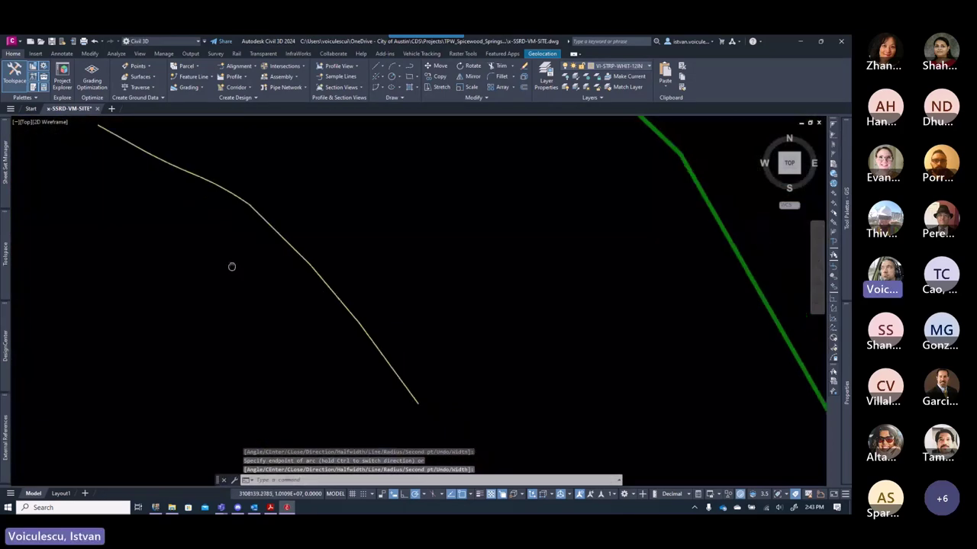
{"action": "scroll", "coordinate": [328, 294], "scroll_direction": "up", "scroll_amount": 4}
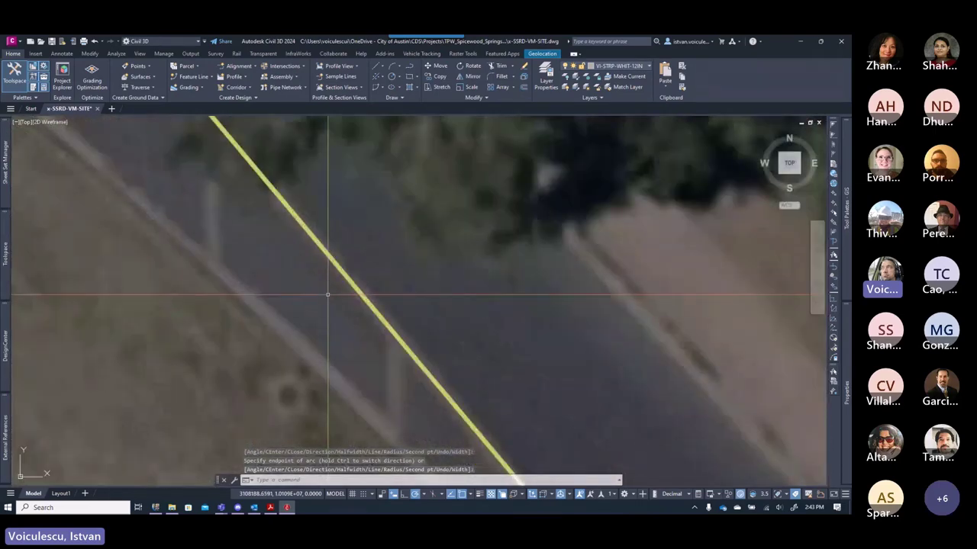
{"action": "type", "text": "o"}
{"action": "key", "text": "Return"}
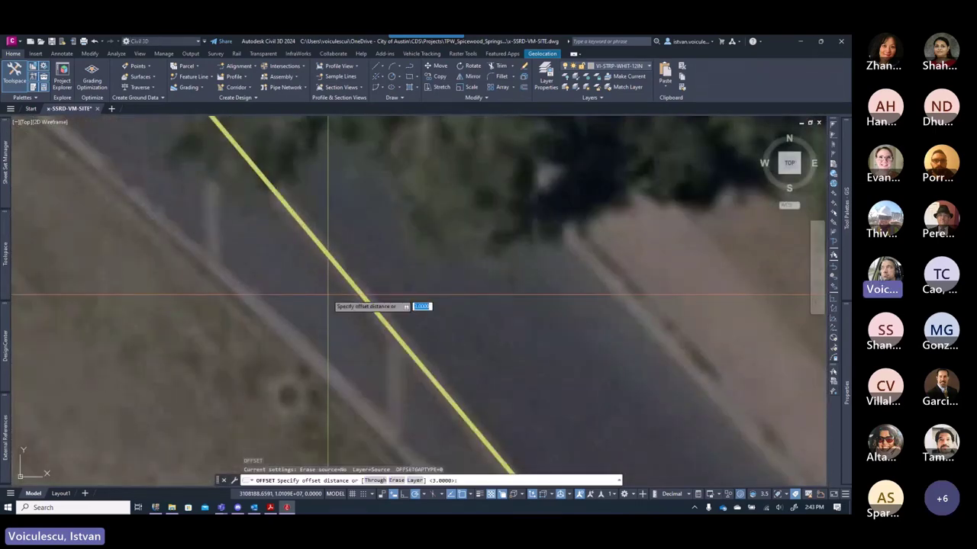
- Offset the yellow stripe by 1, then delete the misplaced copy
{"action": "type", "text": "1"}
{"action": "key", "text": "Return"}
{"action": "left_click", "coordinate": [373, 306]}
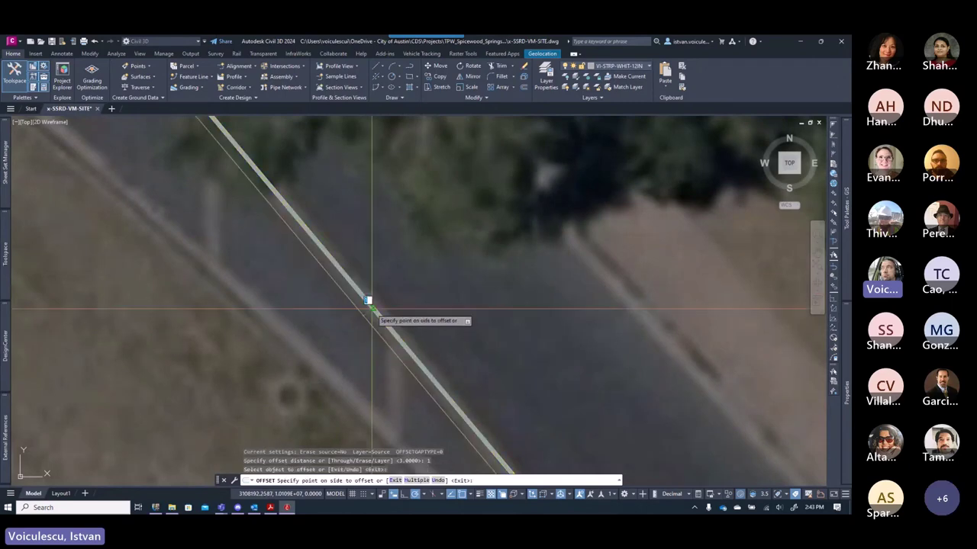
{"action": "left_click", "coordinate": [364, 320]}
{"action": "scroll", "coordinate": [361, 318], "scroll_direction": "down", "scroll_amount": 2}
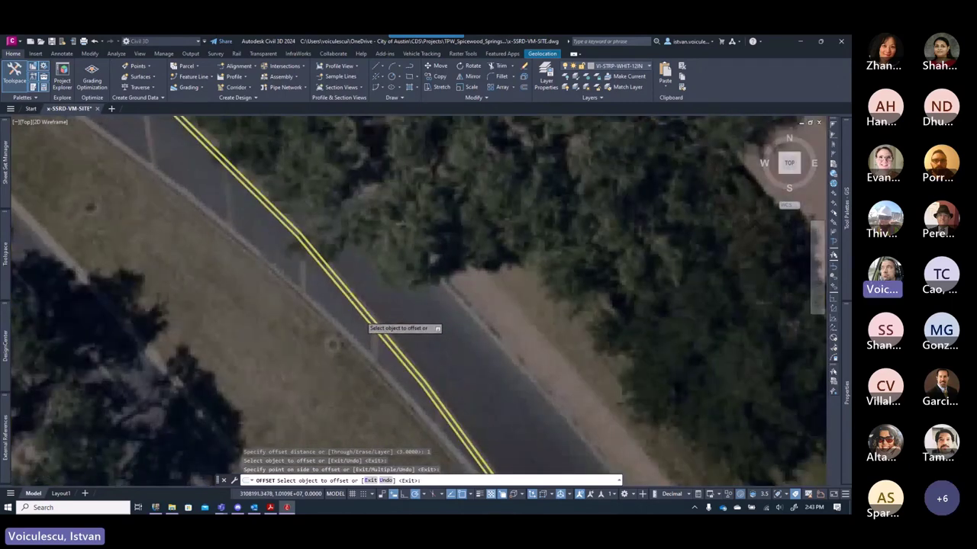
{"action": "scroll", "coordinate": [374, 328], "scroll_direction": "up", "scroll_amount": 3}
{"action": "key", "text": "Escape"}
{"action": "key", "text": "Escape"}
{"action": "left_click", "coordinate": [376, 333]}
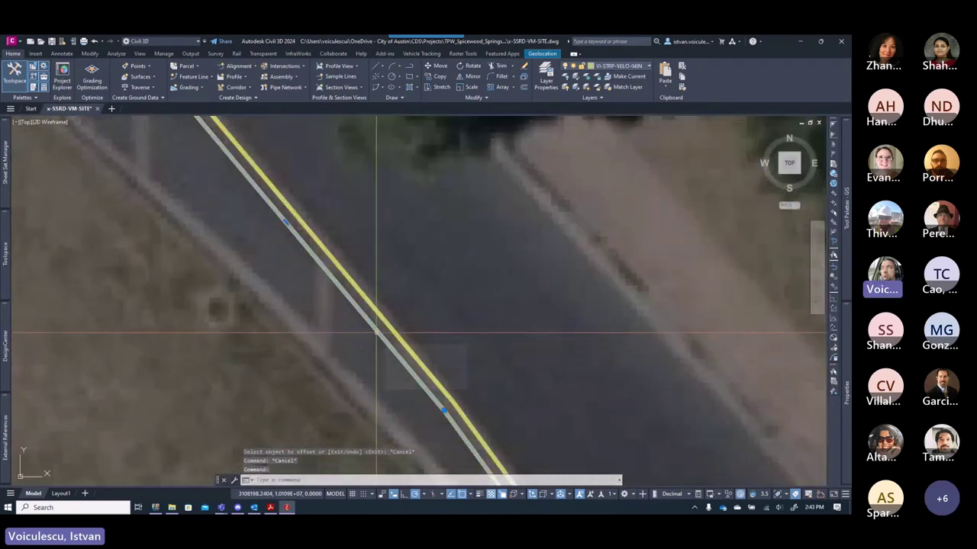
{"action": "key", "text": "Delete"}
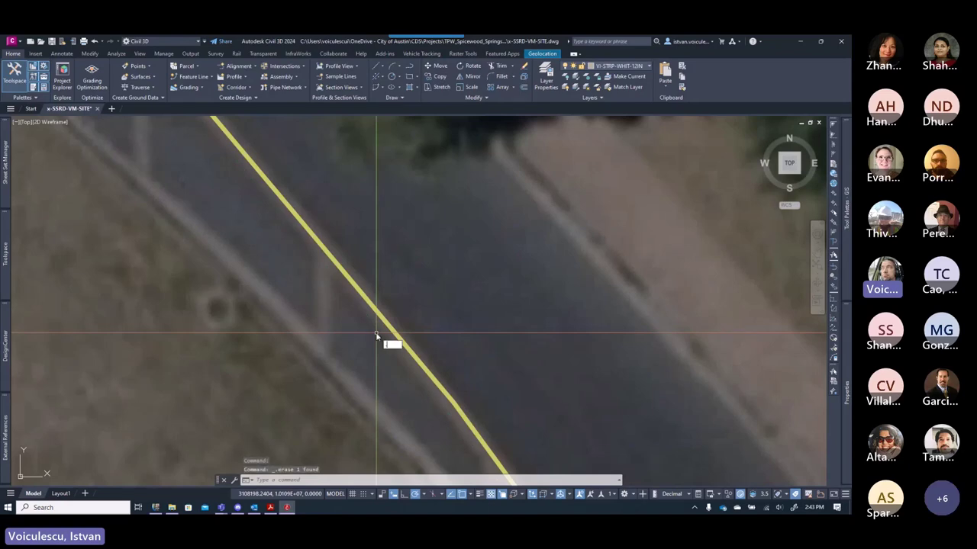
- Offset the yellow stripe 0.66 to its left to form the double yellow line
{"action": "key", "text": "Up"}
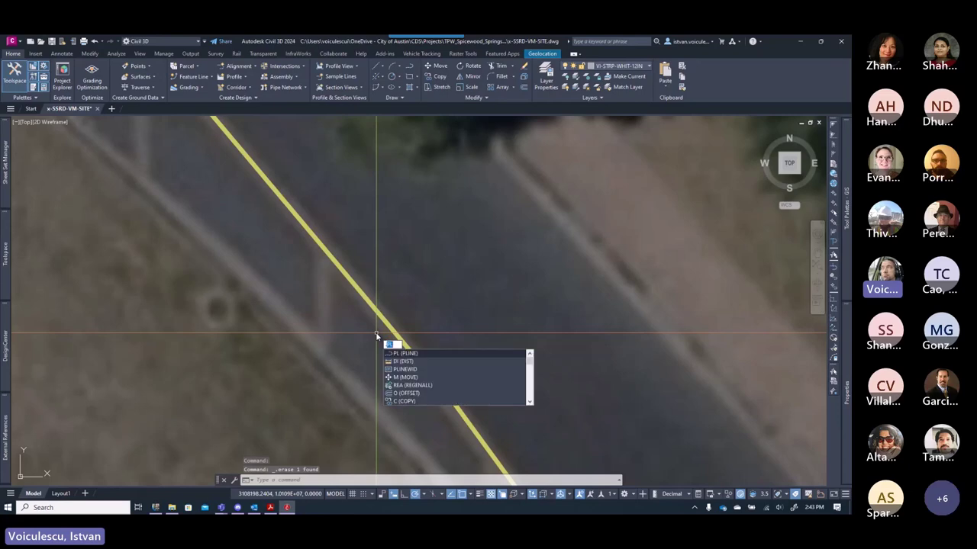
{"action": "key", "text": "Escape"}
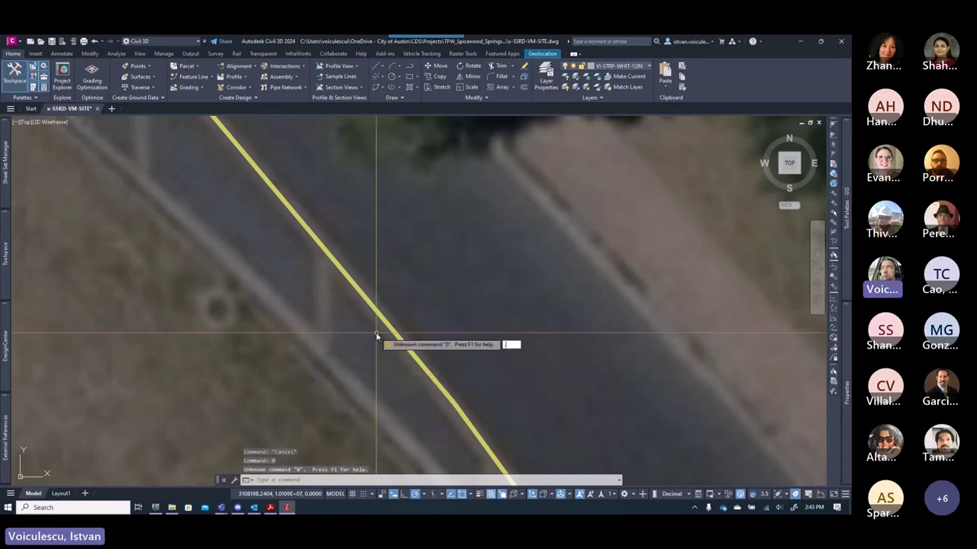
{"action": "key", "text": "Up"}
{"action": "key", "text": "Escape"}
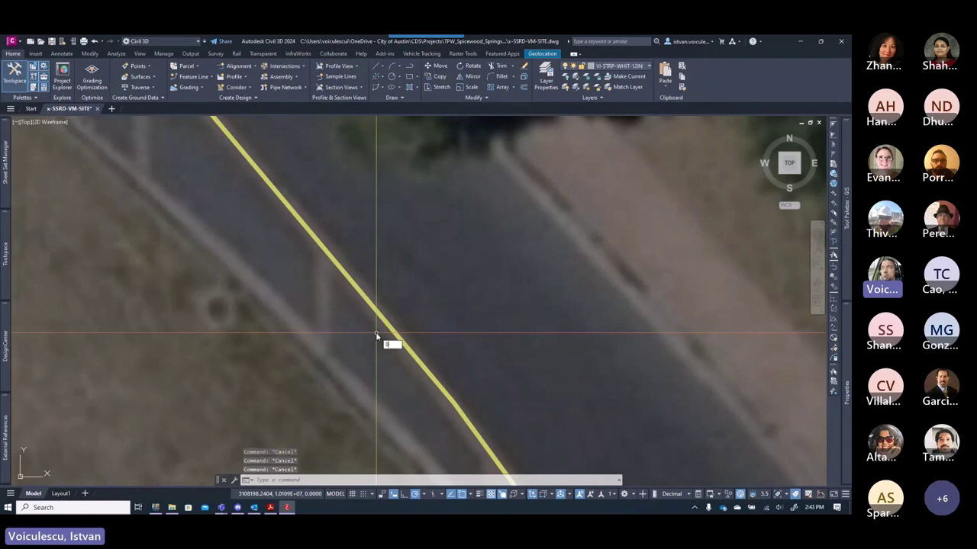
{"action": "type", "text": "0"}
{"action": "key", "text": "Return"}
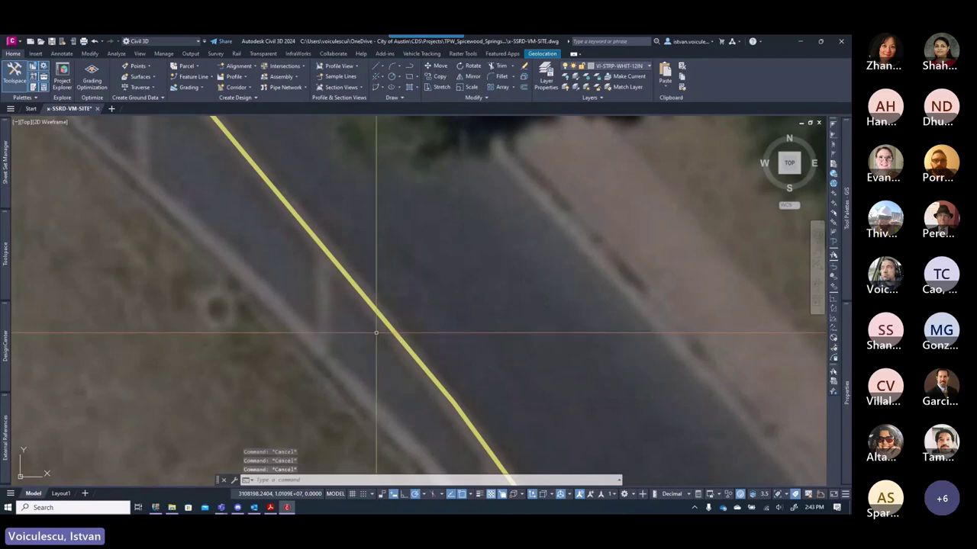
{"action": "type", "text": "o"}
{"action": "key", "text": "Return"}
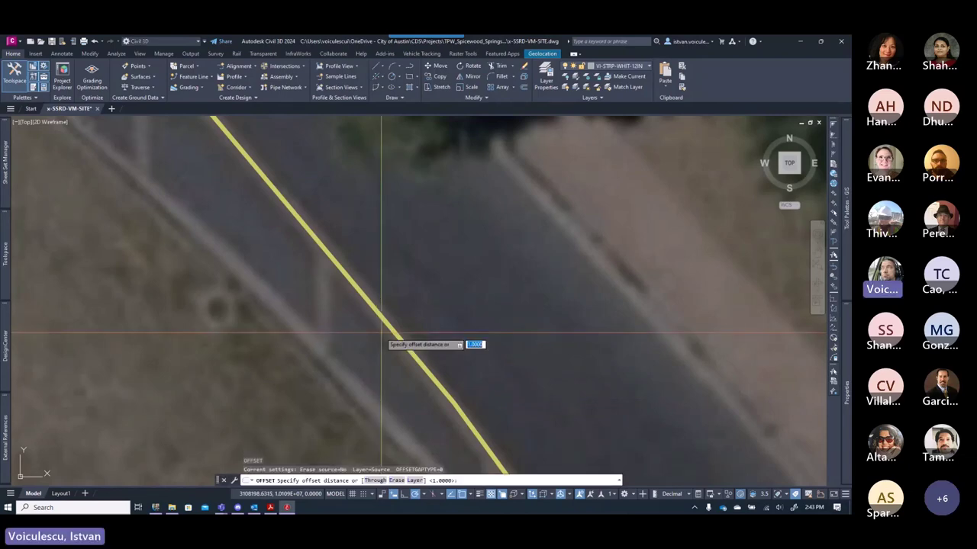
{"action": "key", "text": "Return"}
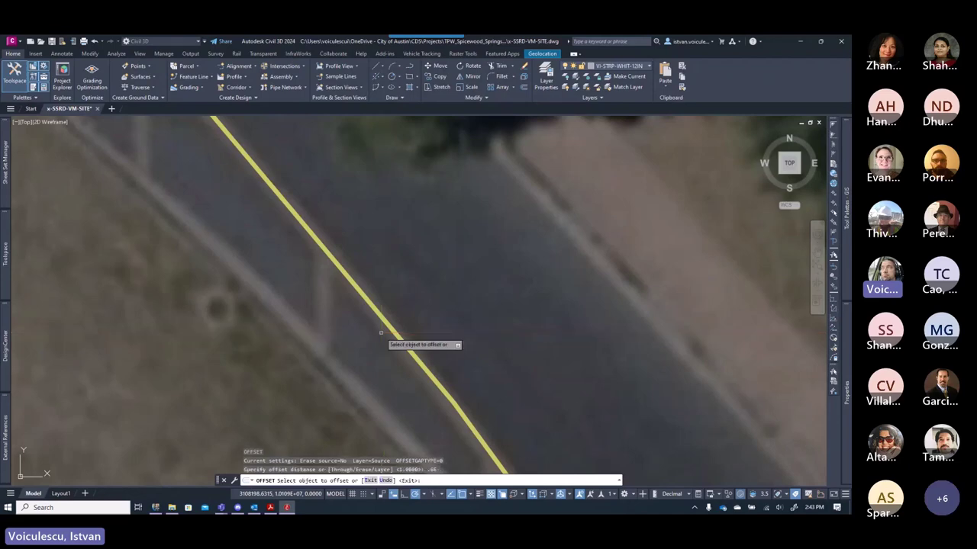
{"action": "left_click", "coordinate": [398, 331]}
{"action": "left_click", "coordinate": [365, 333]}
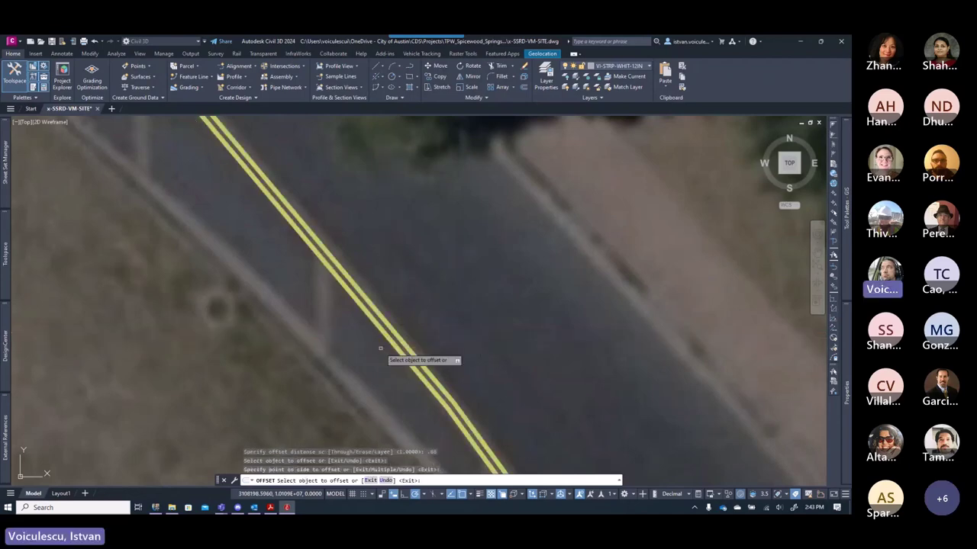
{"action": "key", "text": "Escape"}
{"action": "scroll", "coordinate": [404, 256], "scroll_direction": "down", "scroll_amount": 5}
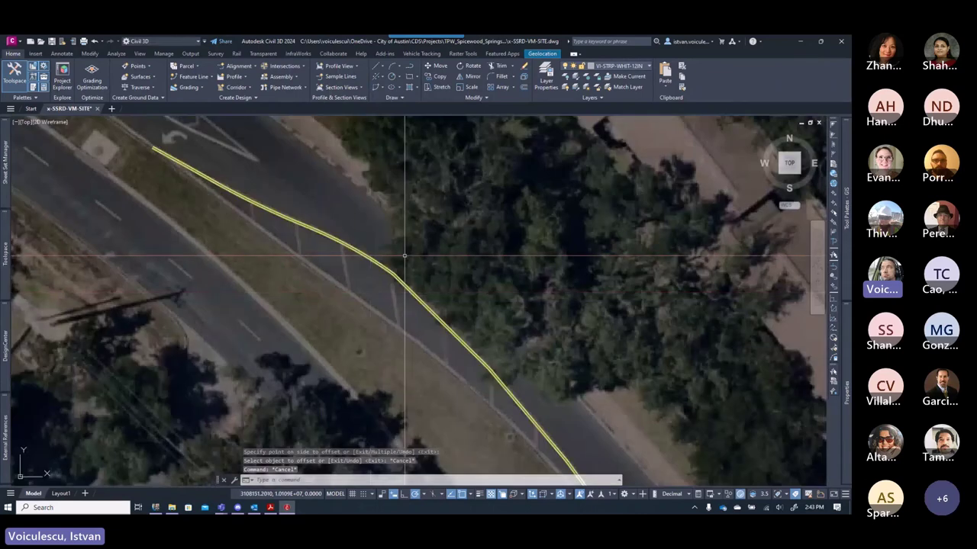
- Draw two 1.0-wide diagonal yellow stripes from the median line toward the road edge
{"action": "mouse_move", "coordinate": [846, 261]}
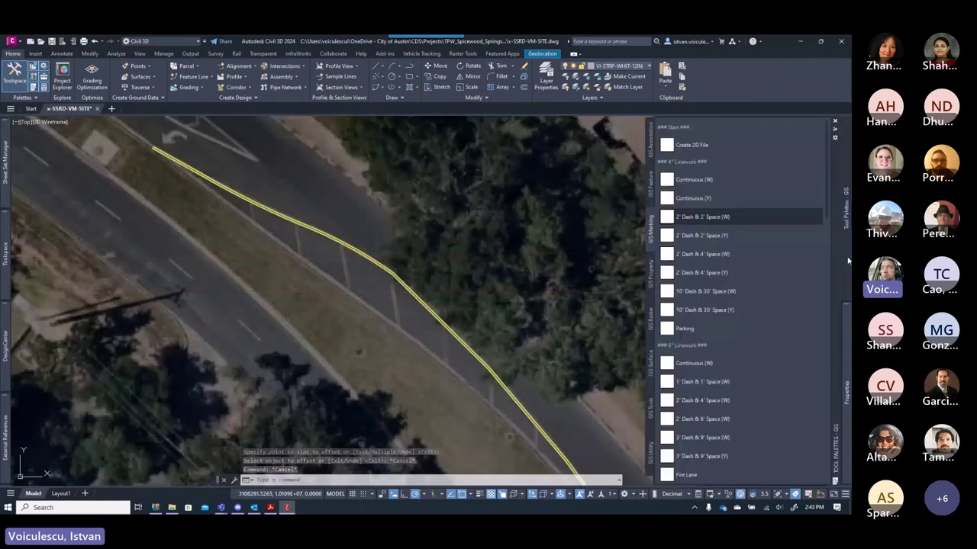
{"action": "scroll", "coordinate": [728, 309], "scroll_direction": "down", "scroll_amount": 5}
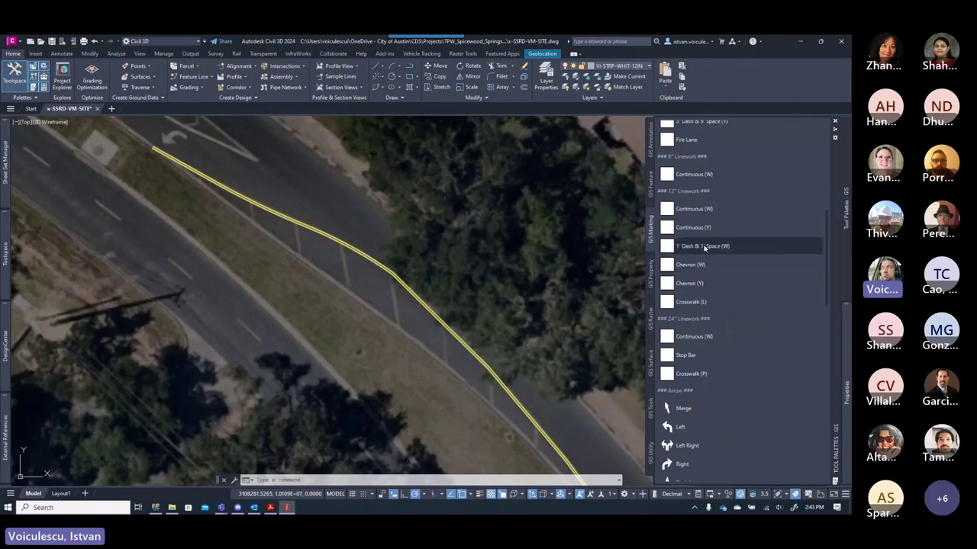
{"action": "left_click", "coordinate": [691, 285]}
{"action": "scroll", "coordinate": [396, 263], "scroll_direction": "up", "scroll_amount": 4}
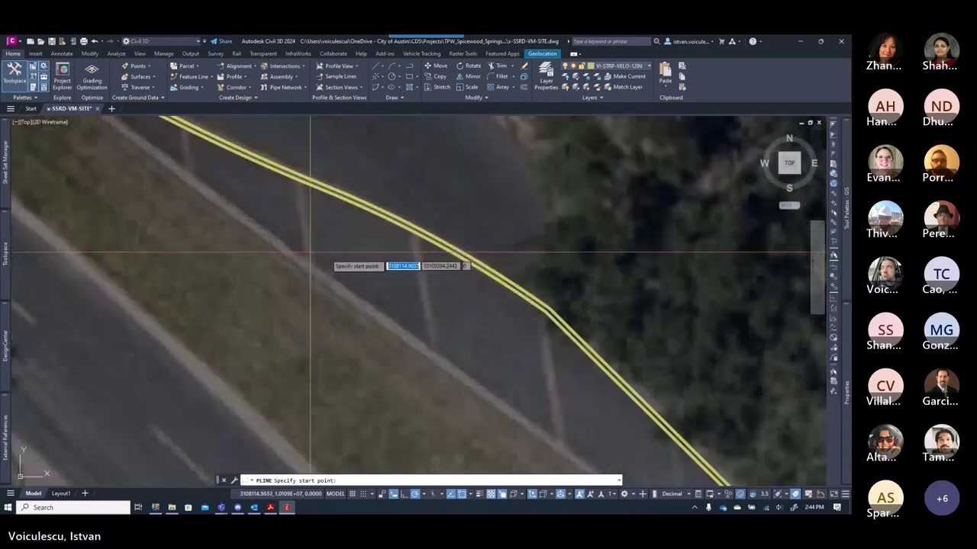
{"action": "left_click", "coordinate": [415, 234]}
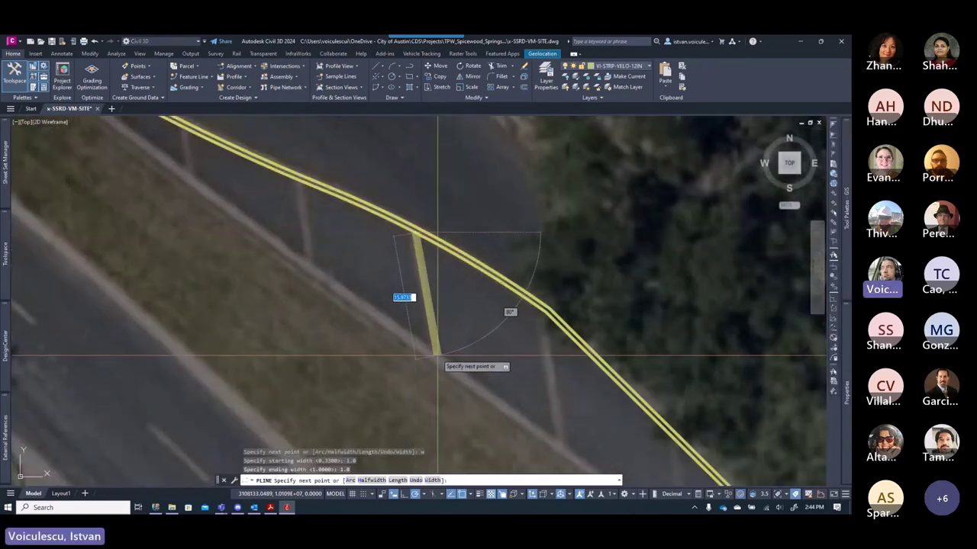
{"action": "key", "text": "Return"}
{"action": "key", "text": "Return"}
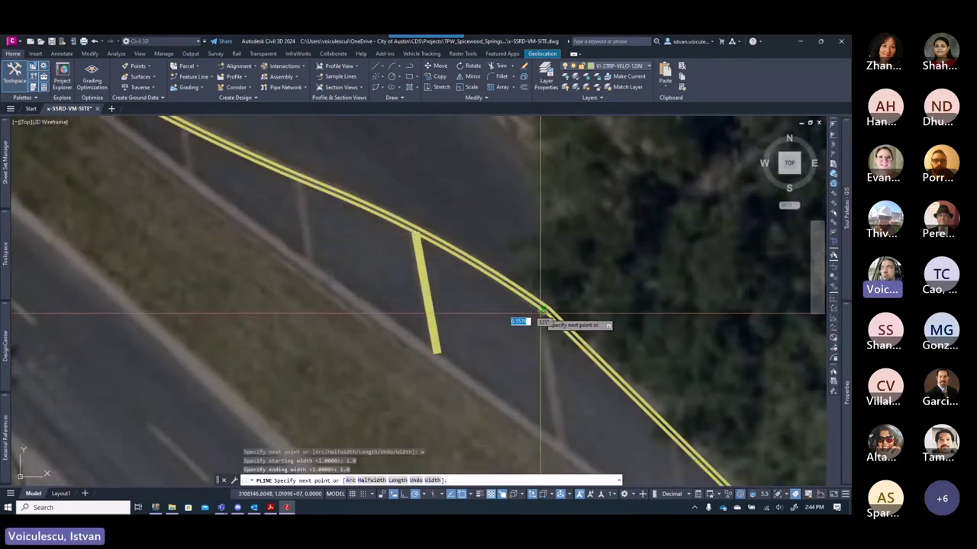
{"action": "left_click", "coordinate": [544, 309]}
{"action": "left_click", "coordinate": [556, 443]}
{"action": "key", "text": "Escape"}
{"action": "key", "text": "Escape"}
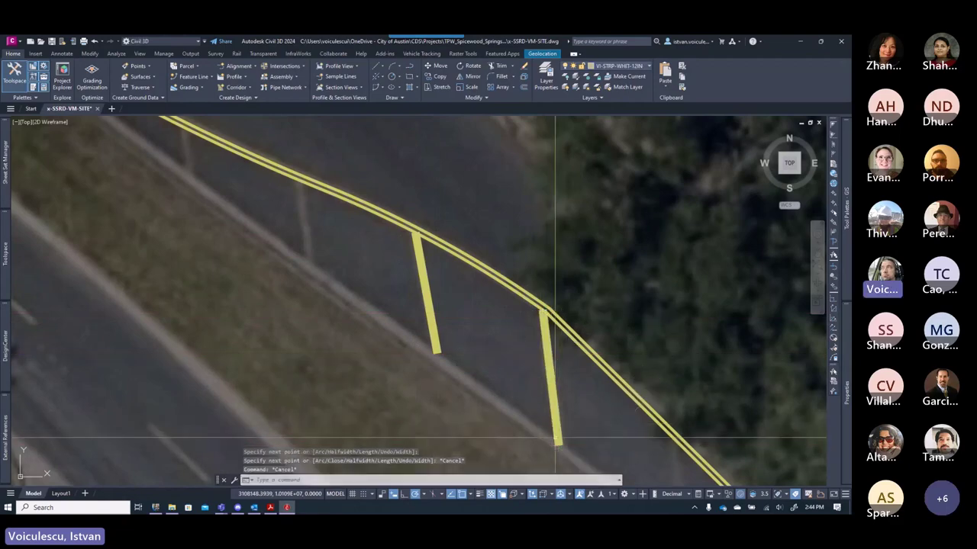
{"action": "scroll", "coordinate": [554, 434], "scroll_direction": "down", "scroll_amount": 5}
{"action": "scroll", "coordinate": [473, 370], "scroll_direction": "down", "scroll_amount": 2}
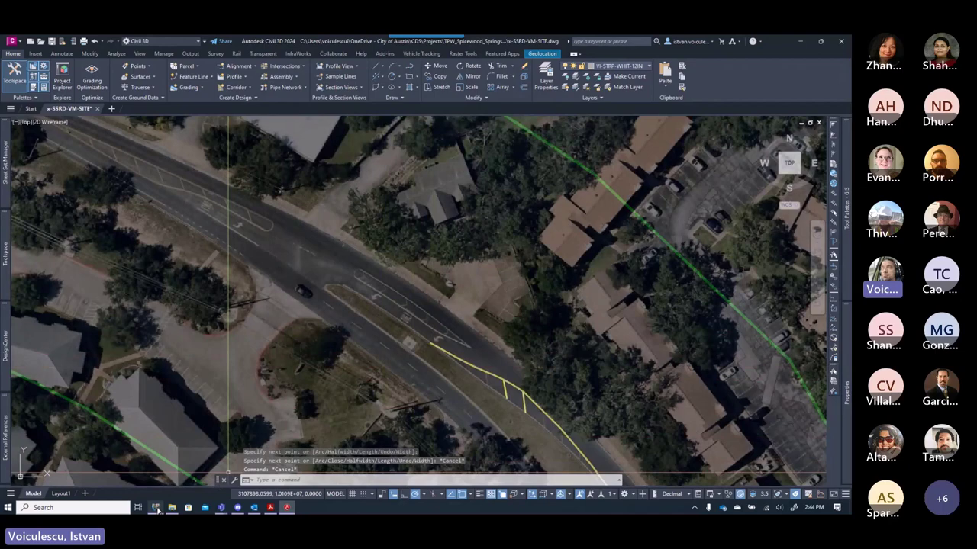
- Step through Street View from 4498 to 4600 Spicewood Springs Rd viewing the median striping
{"action": "left_click", "coordinate": [156, 508]}
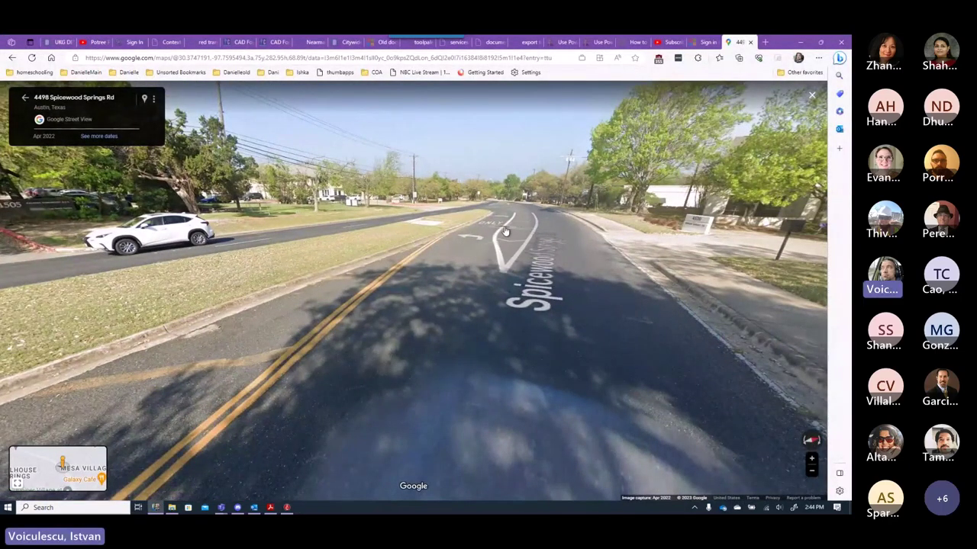
{"action": "left_click", "coordinate": [539, 268]}
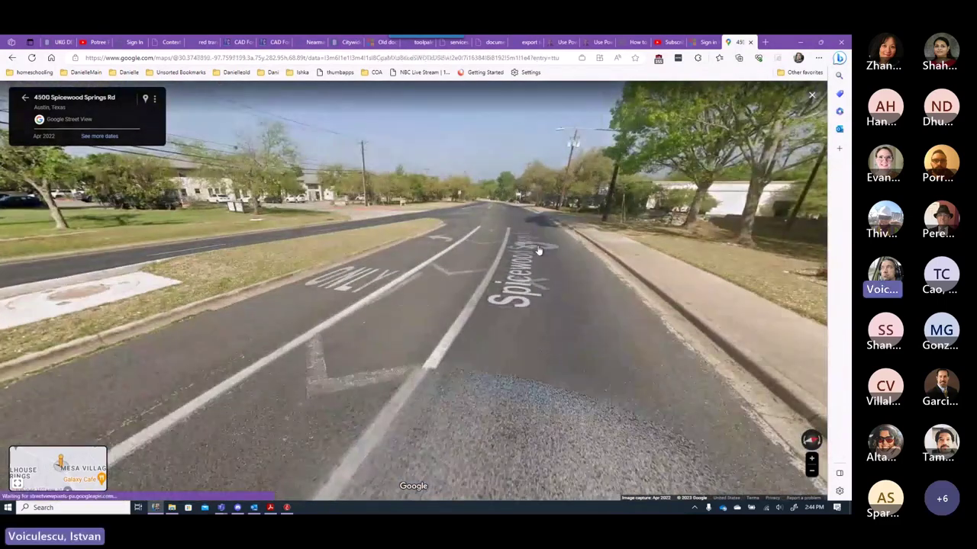
{"action": "left_click", "coordinate": [538, 251]}
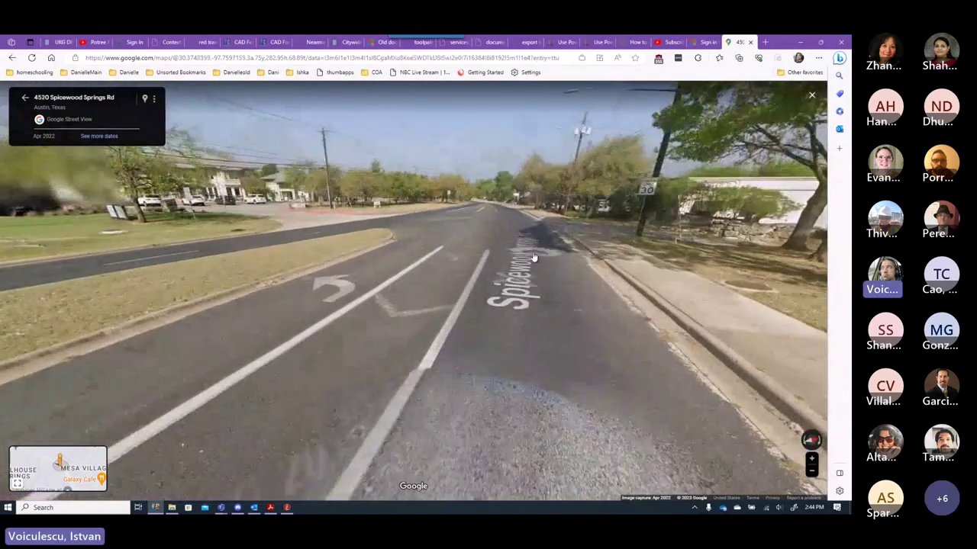
{"action": "left_click", "coordinate": [489, 254]}
{"action": "left_click", "coordinate": [487, 253]}
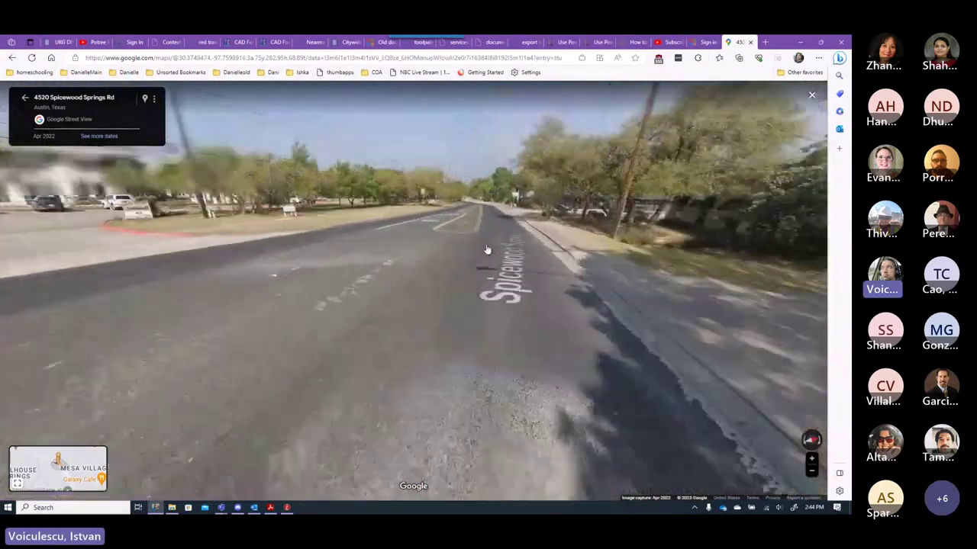
{"action": "left_click", "coordinate": [488, 247]}
{"action": "left_click", "coordinate": [406, 248]}
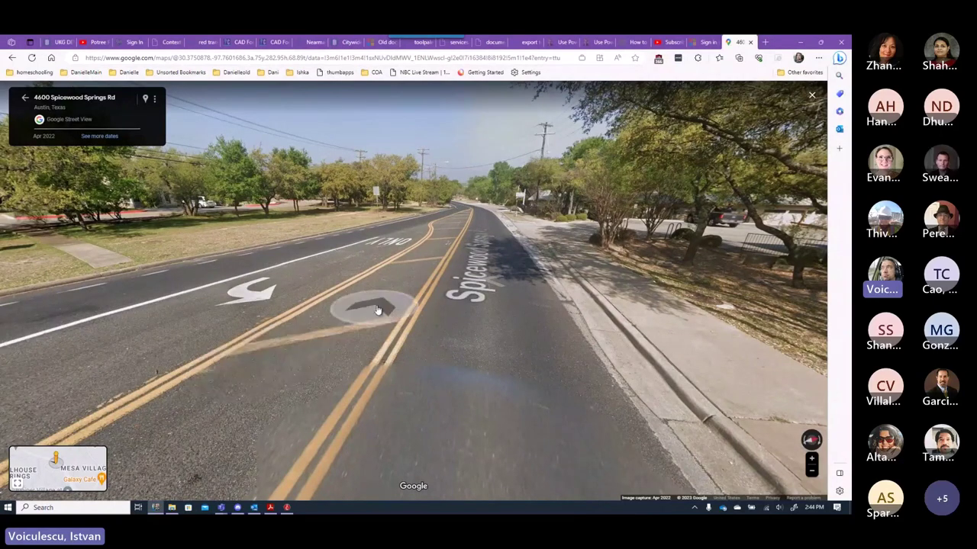
{"action": "left_click", "coordinate": [435, 285]}
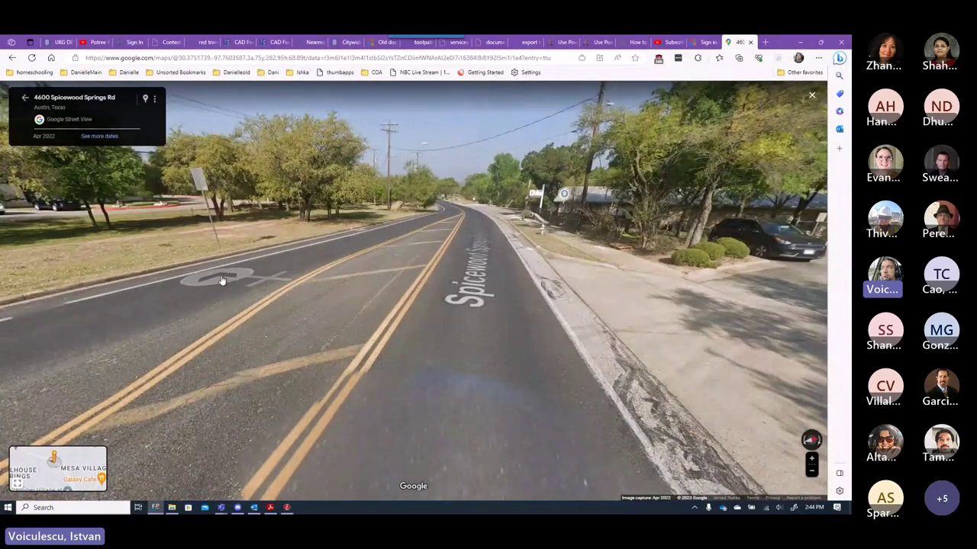
{"action": "left_click", "coordinate": [201, 308]}
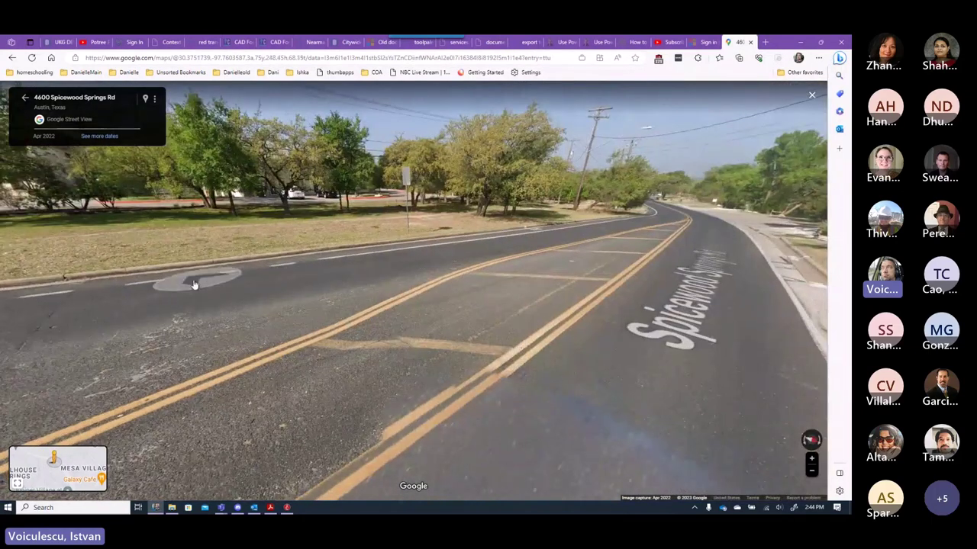
{"action": "left_click", "coordinate": [799, 42]}
- Zoom in and pan the aerial drawing onto the striped median
{"action": "scroll", "coordinate": [333, 264], "scroll_direction": "up", "scroll_amount": 3}
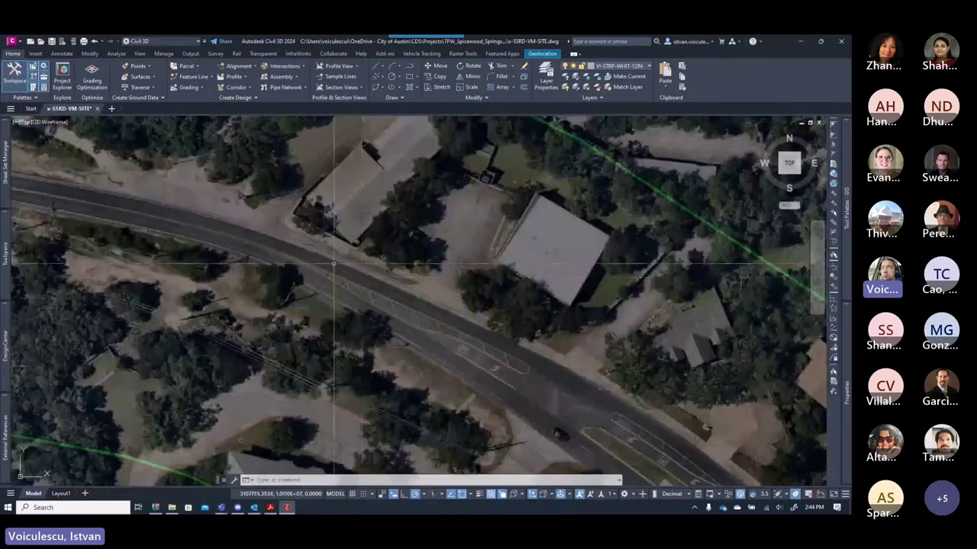
{"action": "scroll", "coordinate": [334, 264], "scroll_direction": "up", "scroll_amount": 5}
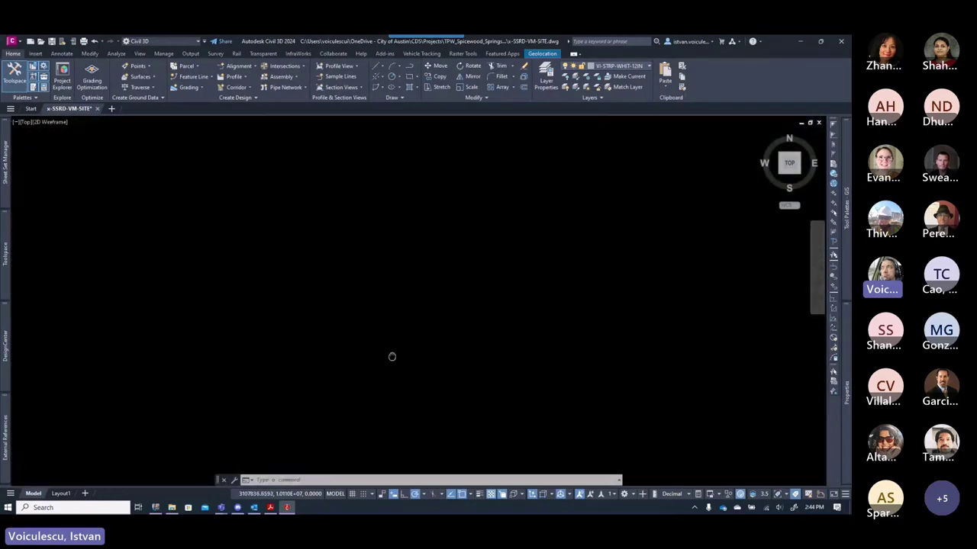
{"action": "scroll", "coordinate": [425, 315], "scroll_direction": "up", "scroll_amount": 3}
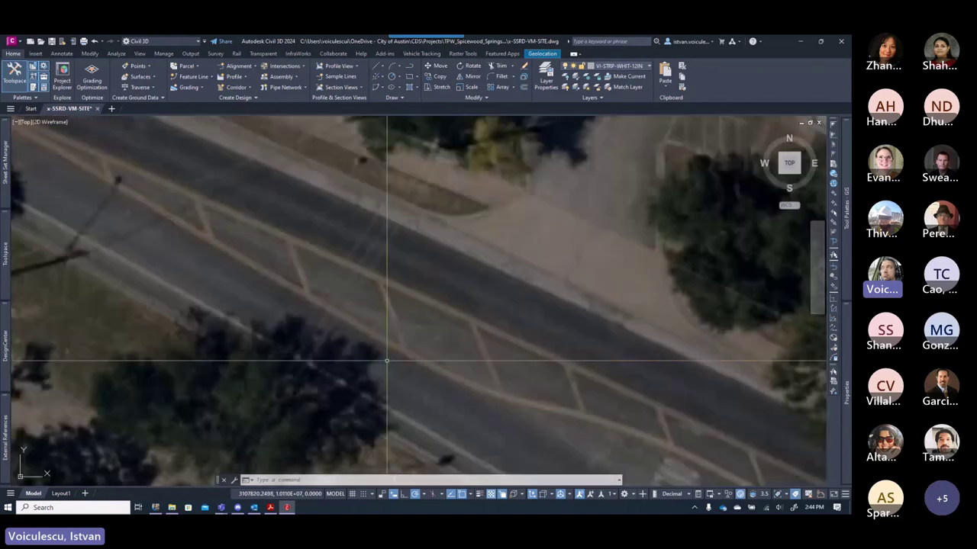
{"action": "middle_click_drag", "start_coordinate": [392, 356], "coordinate": [351, 244]}
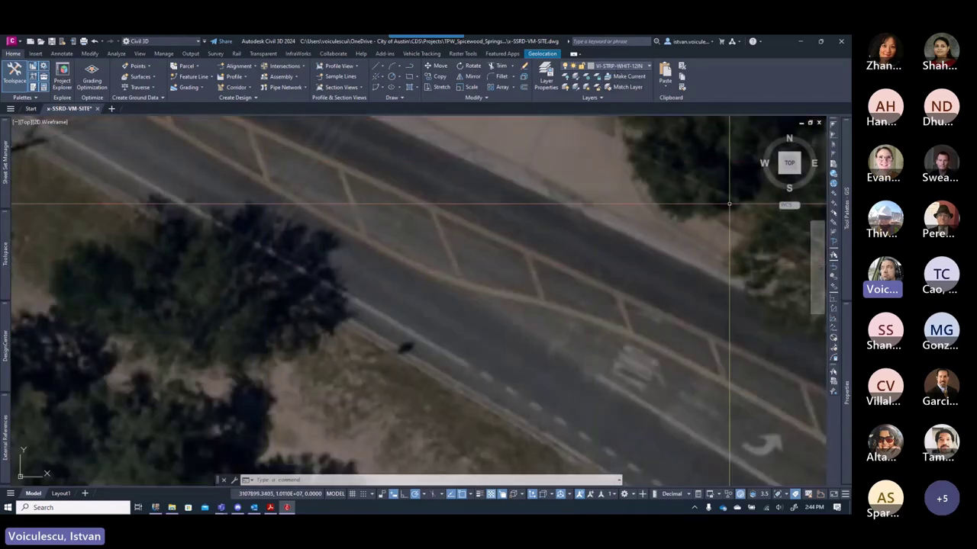
- Draw a solid Continuous (W) white line along the upper-left road edge
{"action": "mouse_move", "coordinate": [833, 289]}
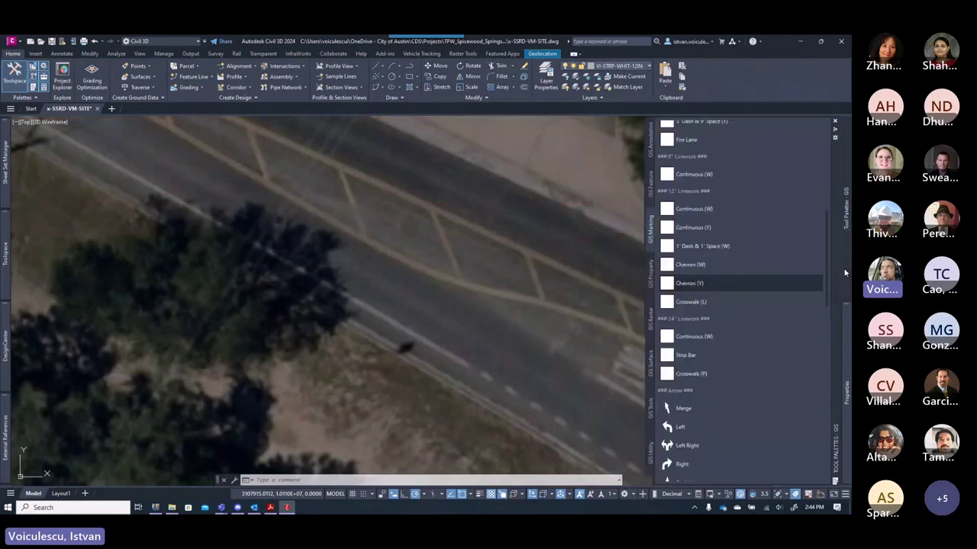
{"action": "scroll", "coordinate": [751, 287], "scroll_direction": "up", "scroll_amount": 5}
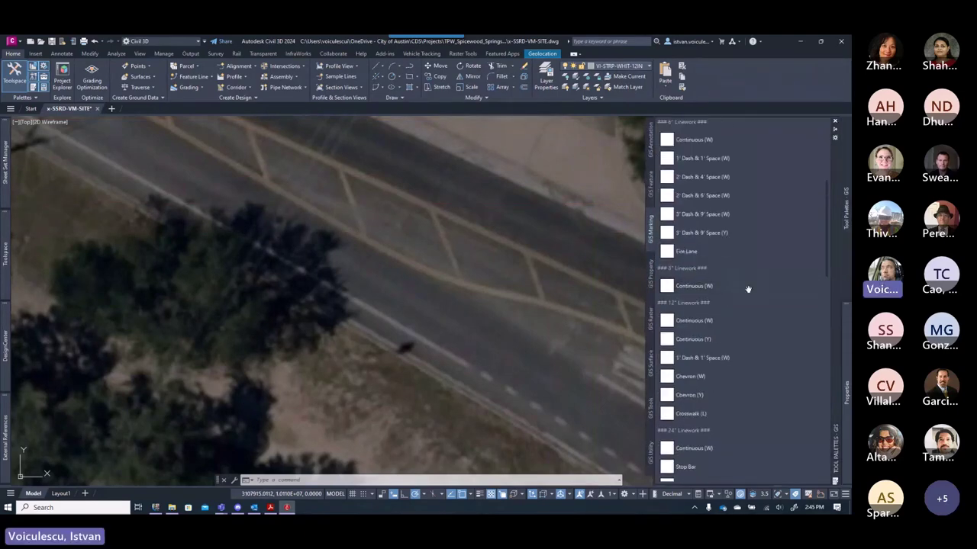
{"action": "left_click", "coordinate": [733, 270]}
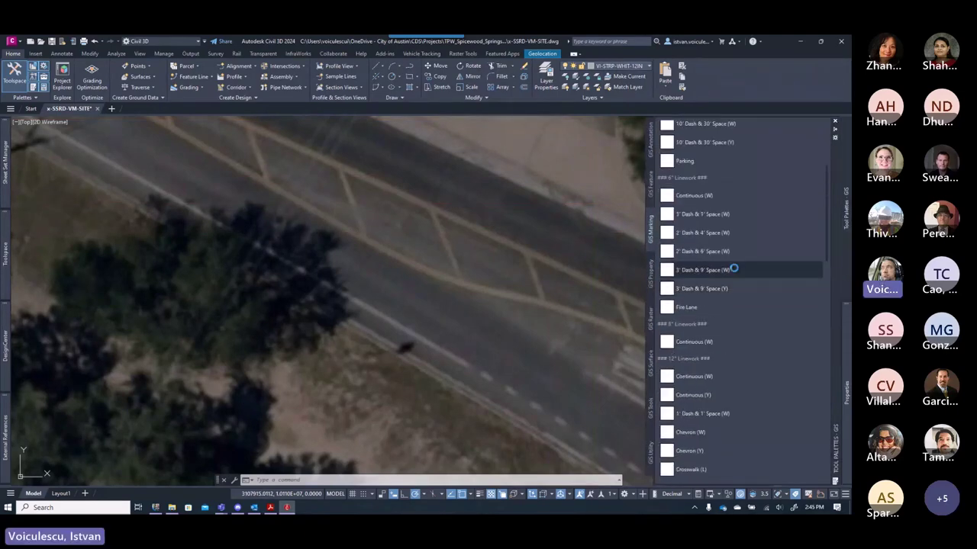
{"action": "left_click", "coordinate": [706, 197]}
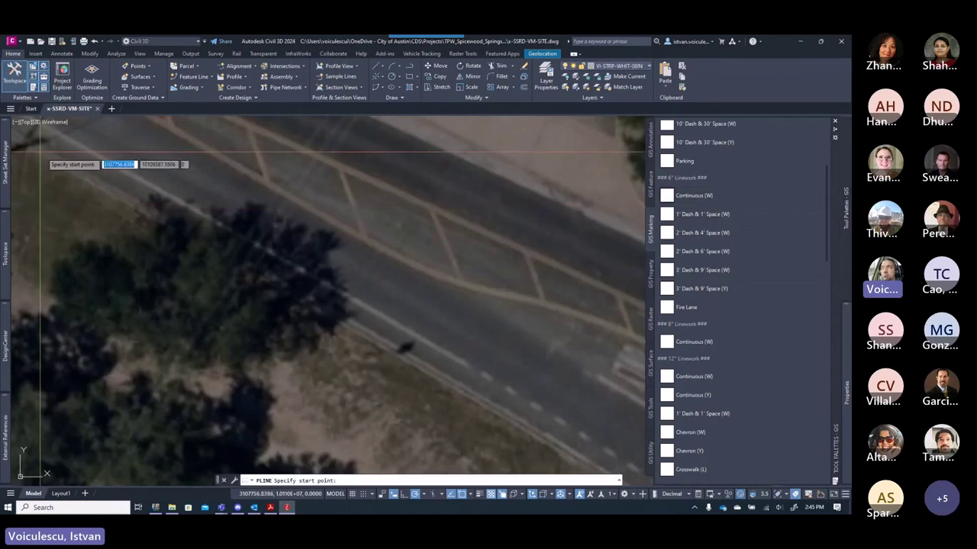
{"action": "left_click", "coordinate": [89, 151]}
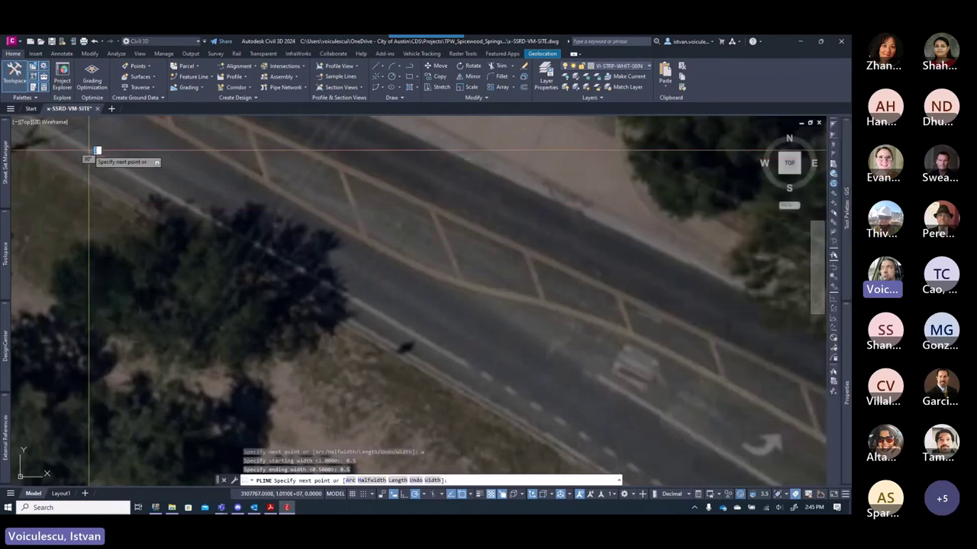
{"action": "left_click", "coordinate": [467, 365]}
{"action": "middle_click_drag", "start_coordinate": [467, 365], "coordinate": [317, 253]}
{"action": "key", "text": "Escape"}
{"action": "key", "text": "Escape"}
{"action": "scroll", "coordinate": [488, 358], "scroll_direction": "up", "scroll_amount": 2}
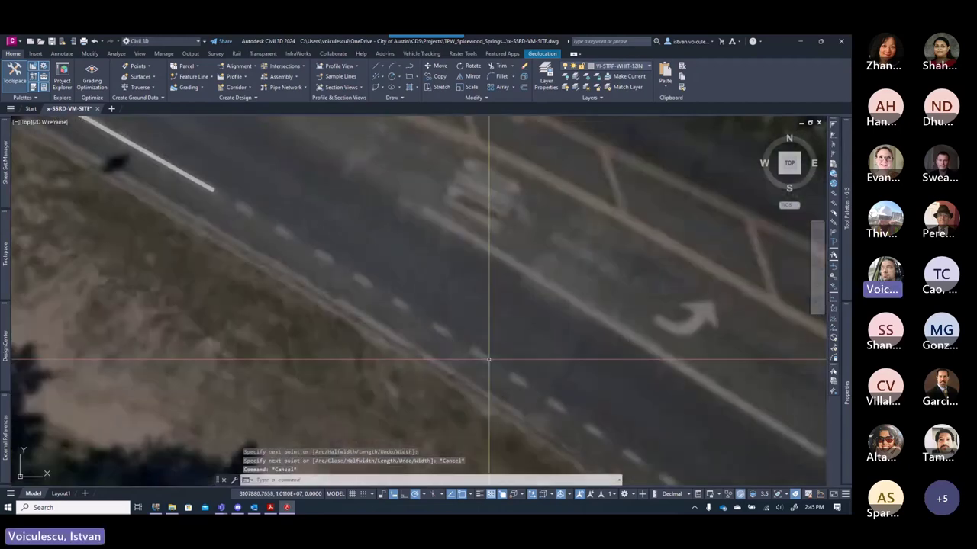
- Measure the length of a painted dash with DIST
{"action": "type", "text": "dis"}
{"action": "key", "text": "Return"}
{"action": "scroll", "coordinate": [489, 357], "scroll_direction": "up", "scroll_amount": 3}
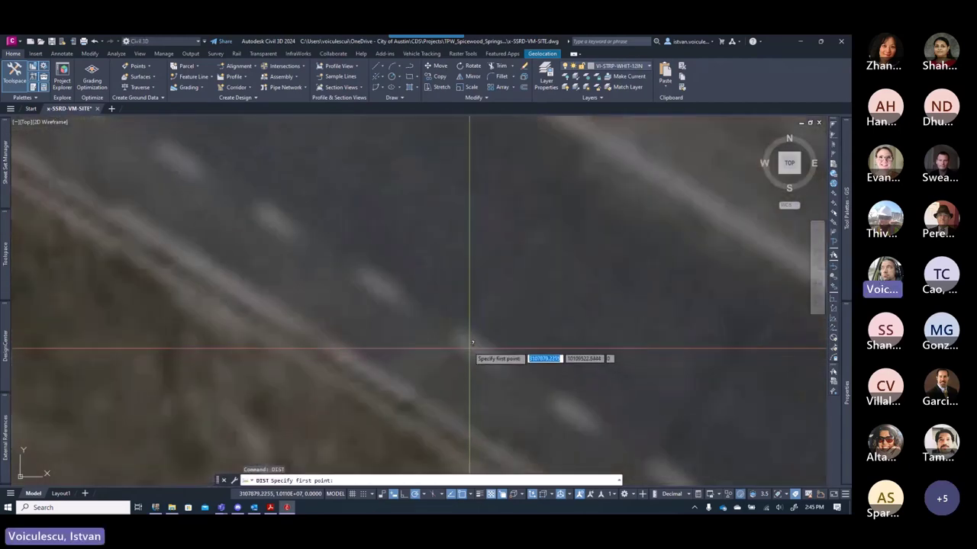
{"action": "key", "text": "Escape"}
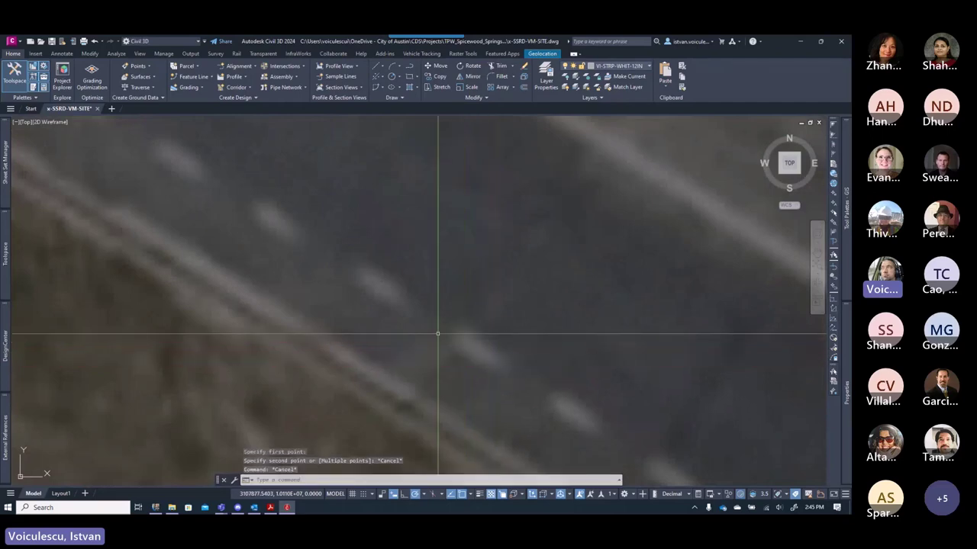
{"action": "key", "text": "Return"}
{"action": "left_click", "coordinate": [405, 303]}
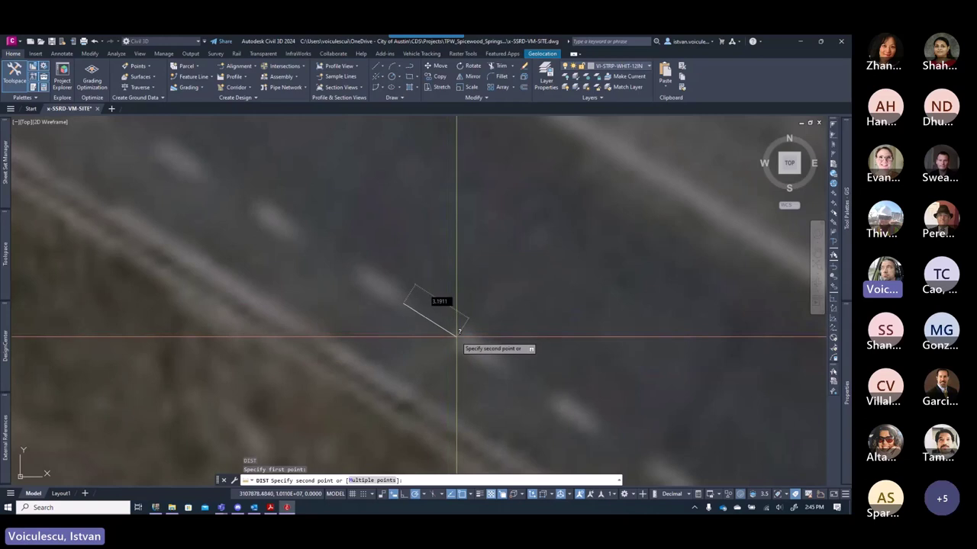
{"action": "key", "text": "Escape"}
{"action": "key", "text": "Escape"}
- Draw a 2' Dash & 4' Space (W) line from the solid line's end down the road edge
{"action": "mouse_move", "coordinate": [849, 281]}
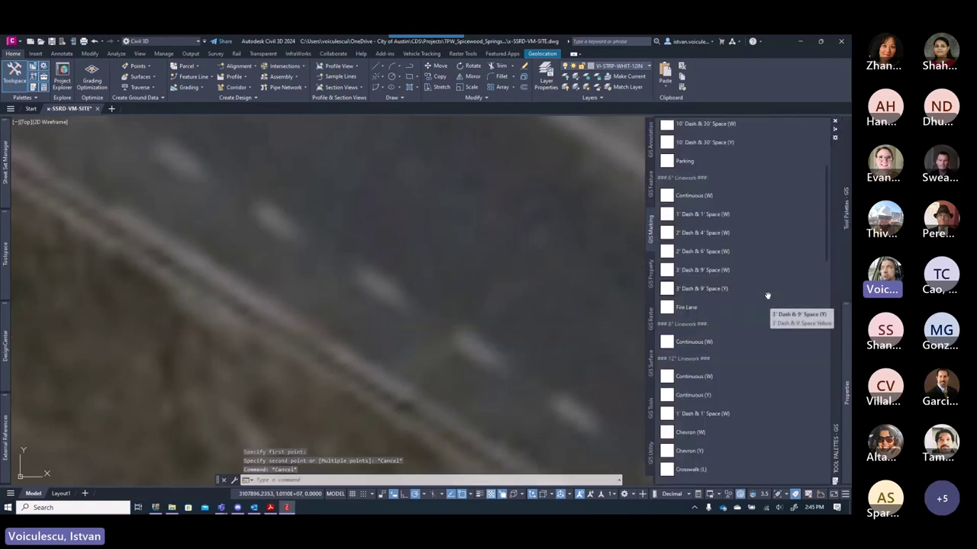
{"action": "left_click", "coordinate": [696, 233]}
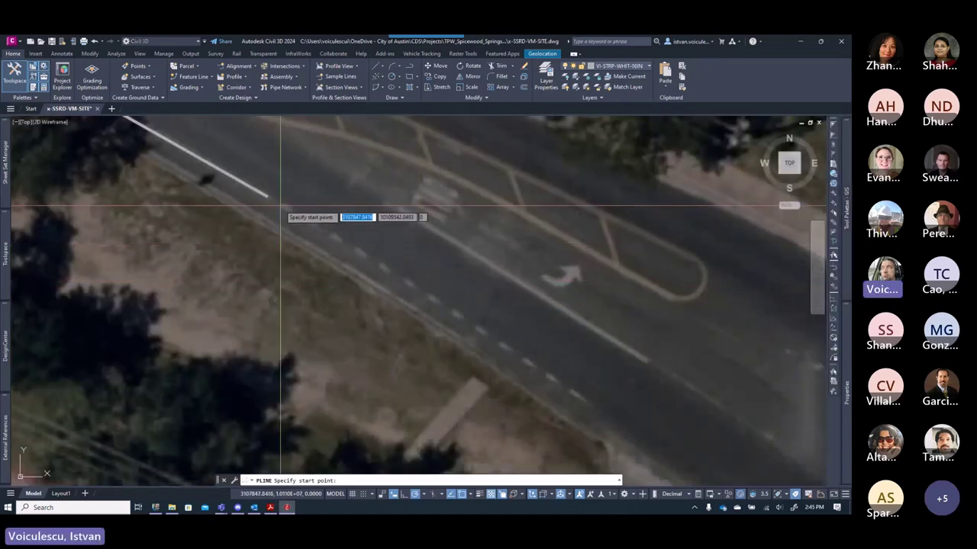
{"action": "left_click", "coordinate": [280, 206]}
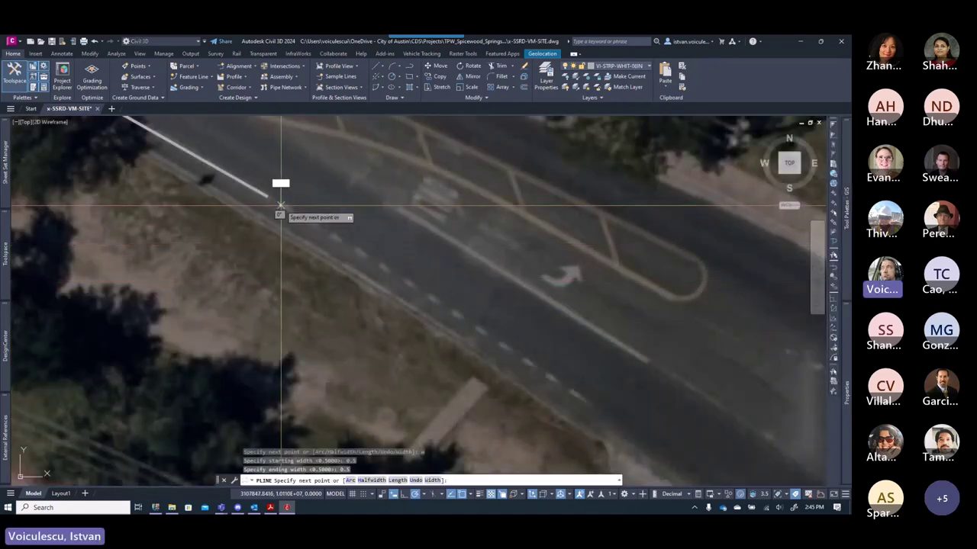
{"action": "left_click", "coordinate": [577, 395]}
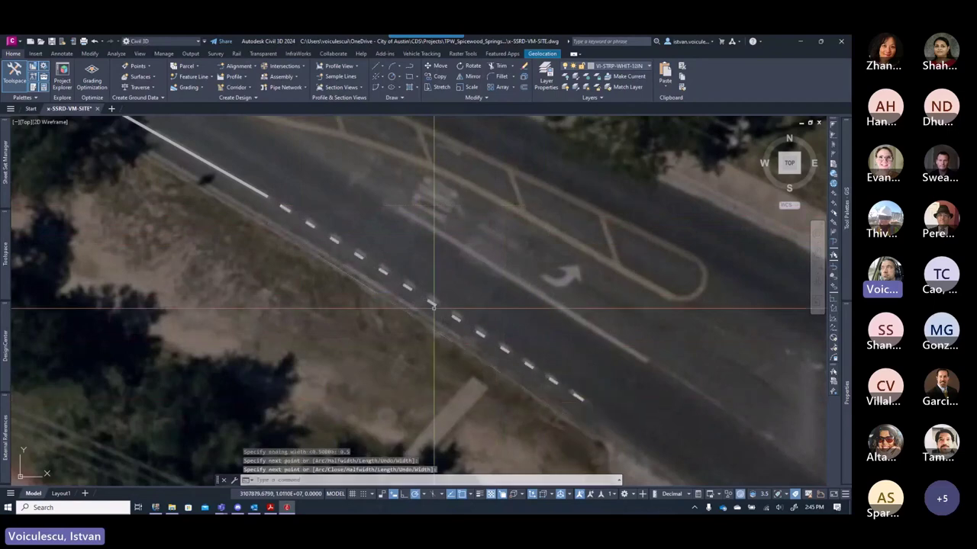
{"action": "key", "text": "Return"}
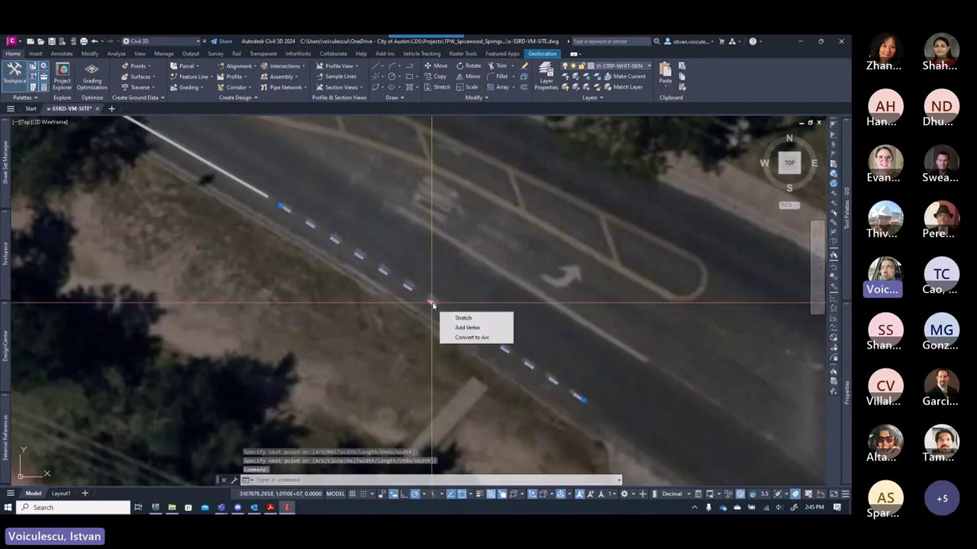
{"action": "left_click", "coordinate": [471, 337]}
{"action": "scroll", "coordinate": [429, 302], "scroll_direction": "up", "scroll_amount": 4}
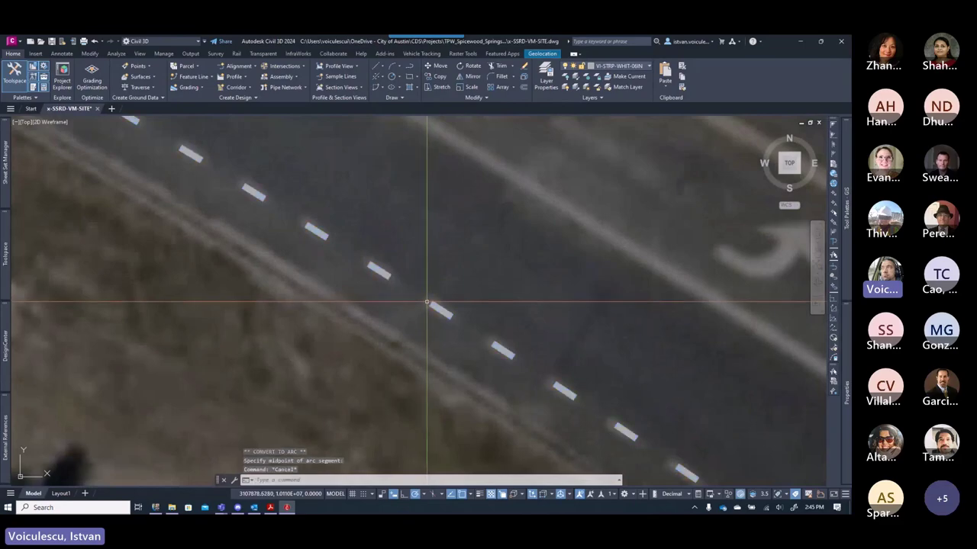
{"action": "scroll", "coordinate": [426, 302], "scroll_direction": "down", "scroll_amount": 5}
{"action": "key", "text": "Escape"}
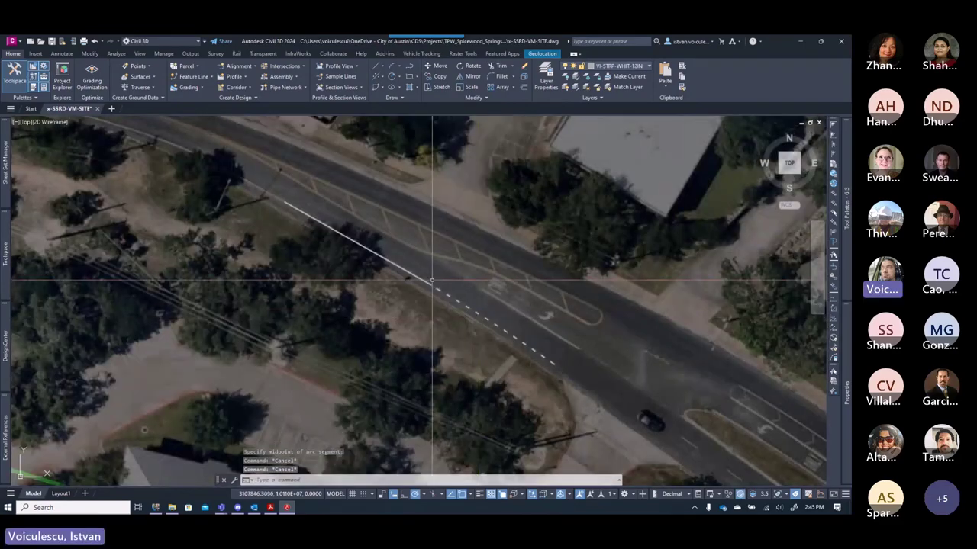
- Pan and zoom the aerial view further along the road
{"action": "mouse_move", "coordinate": [432, 281]}
{"action": "middle_mouse_down"}
{"action": "mouse_move", "coordinate": [502, 312]}
{"action": "mouse_move", "coordinate": [584, 331]}
{"action": "mouse_move", "coordinate": [569, 344]}
{"action": "mouse_move", "coordinate": [468, 293]}
{"action": "mouse_move", "coordinate": [543, 312]}
{"action": "mouse_move", "coordinate": [416, 298]}
{"action": "middle_mouse_up"}
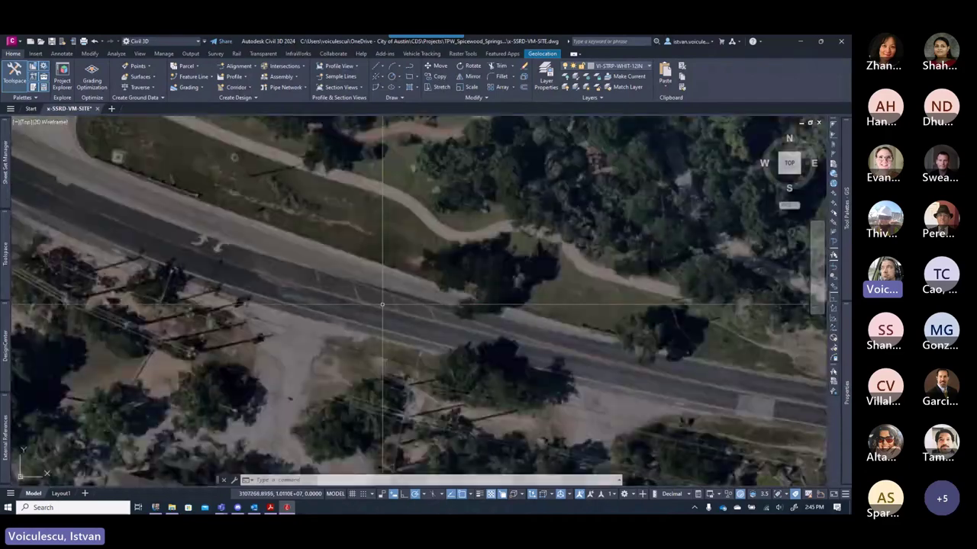
{"action": "middle_click_drag", "start_coordinate": [267, 265], "coordinate": [490, 353]}
{"action": "scroll", "coordinate": [435, 320], "scroll_direction": "up", "scroll_amount": 2}
{"action": "scroll", "coordinate": [429, 323], "scroll_direction": "down", "scroll_amount": 2}
{"action": "scroll", "coordinate": [392, 295], "scroll_direction": "up", "scroll_amount": 1}
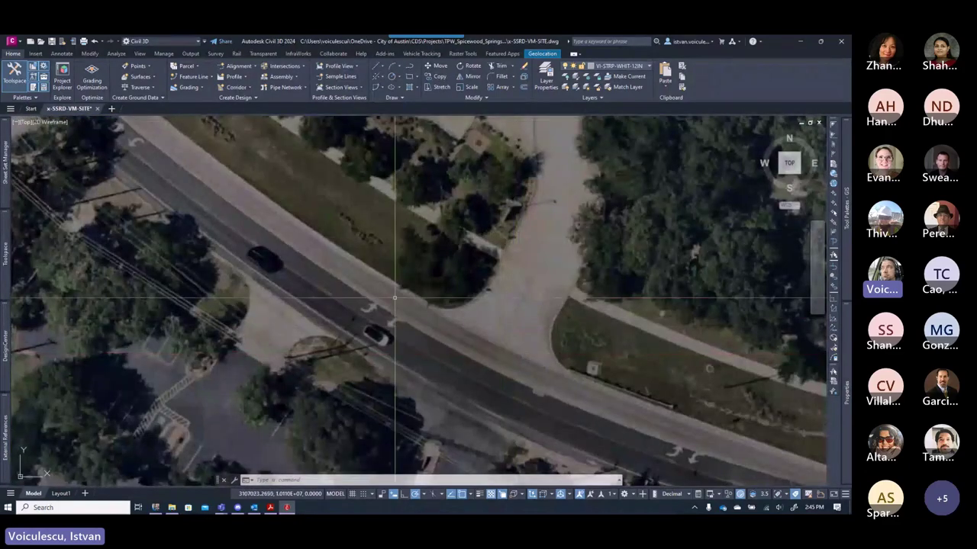
{"action": "middle_click_drag", "start_coordinate": [305, 250], "coordinate": [427, 321]}
{"action": "scroll", "coordinate": [336, 252], "scroll_direction": "down", "scroll_amount": 4}
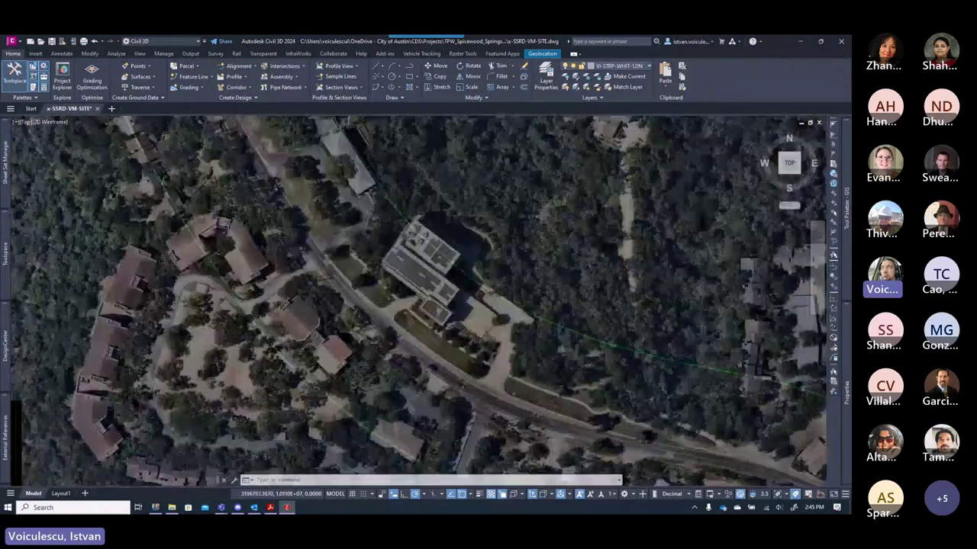
{"action": "scroll", "coordinate": [329, 281], "scroll_direction": "up", "scroll_amount": 7}
{"action": "scroll", "coordinate": [328, 278], "scroll_direction": "down", "scroll_amount": 4}
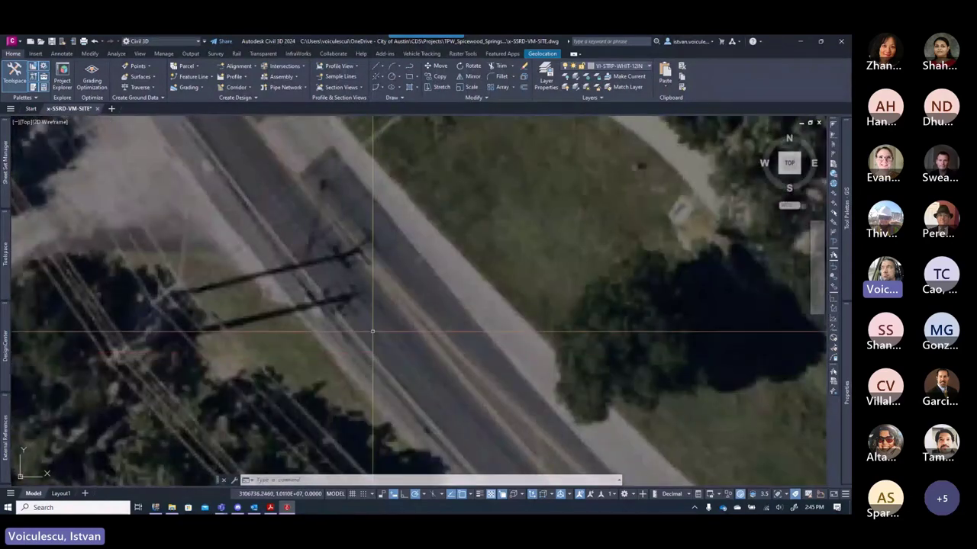
{"action": "scroll", "coordinate": [320, 274], "scroll_direction": "up", "scroll_amount": 5}
{"action": "scroll", "coordinate": [457, 397], "scroll_direction": "down", "scroll_amount": 5}
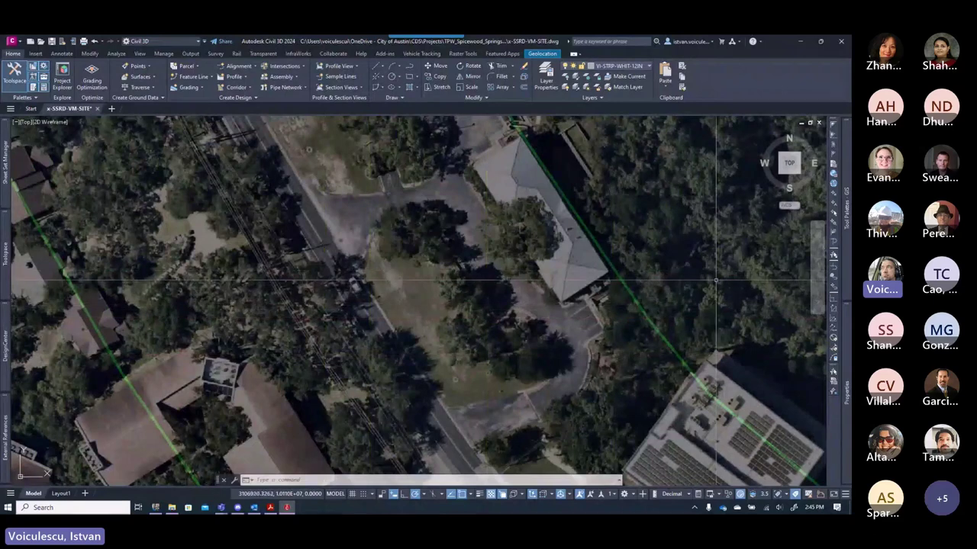
- Review the VI-STRP-WHIT 04IN and 06IN stripe layers in Layer Properties Manager
{"action": "mouse_move", "coordinate": [840, 261]}
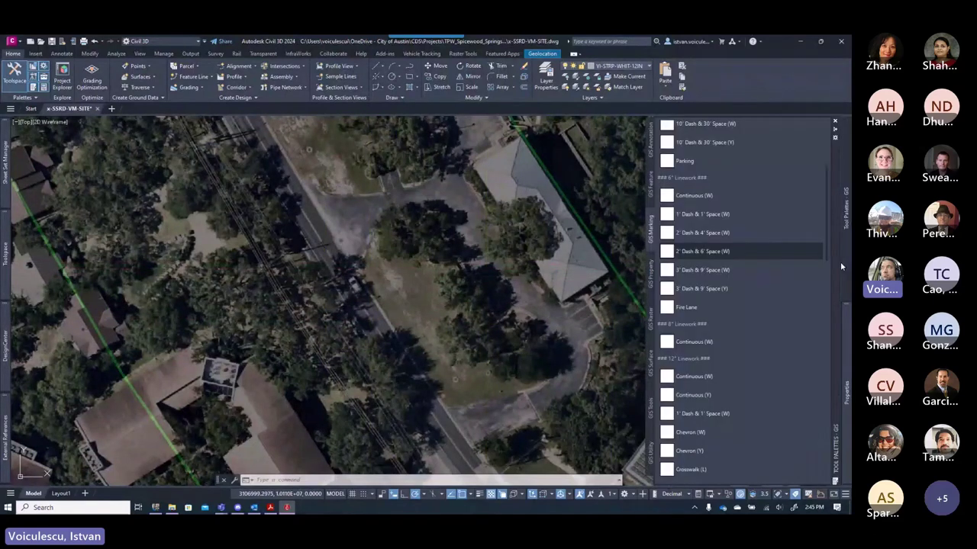
{"action": "scroll", "coordinate": [729, 305], "scroll_direction": "up", "scroll_amount": 3}
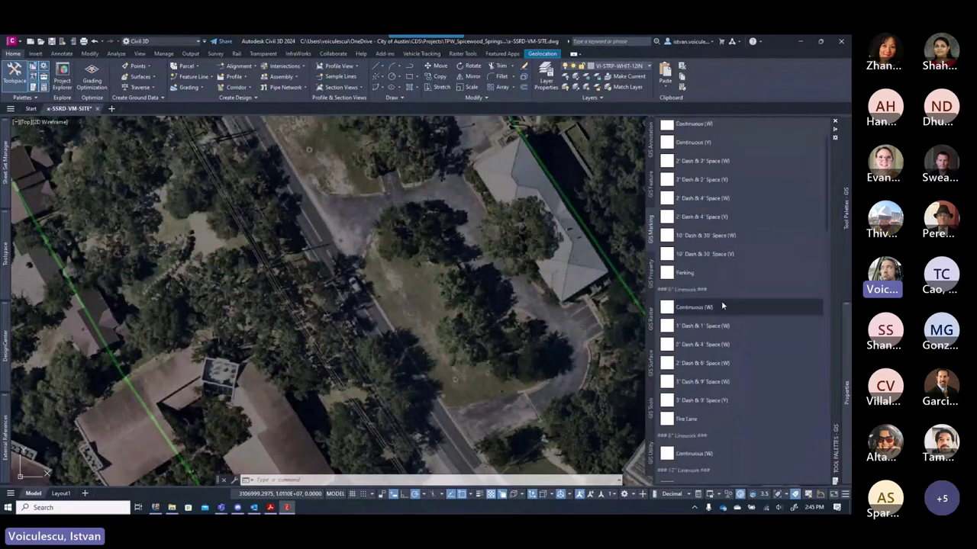
{"action": "left_click", "coordinate": [546, 79]}
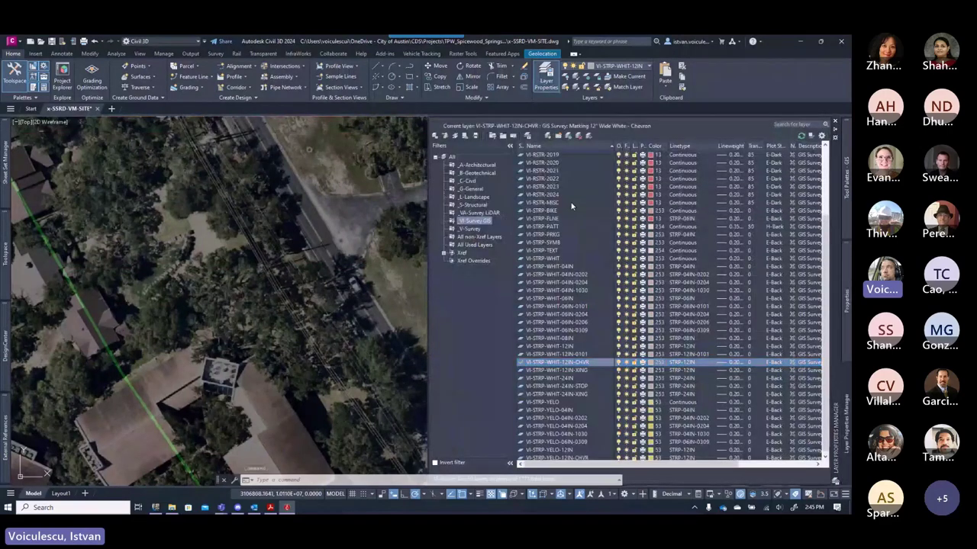
{"action": "left_click", "coordinate": [568, 267]}
{"action": "left_click", "coordinate": [578, 275]}
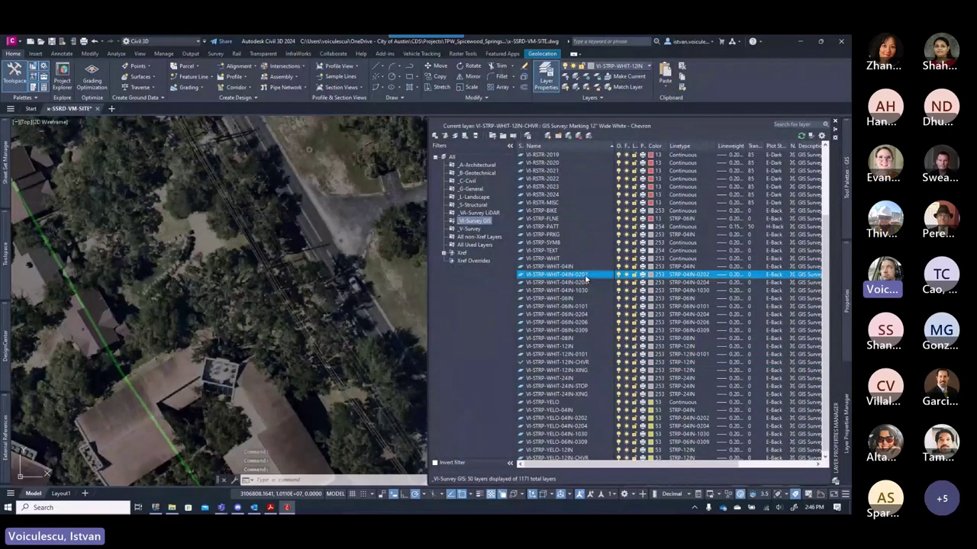
{"action": "left_click", "coordinate": [586, 283]}
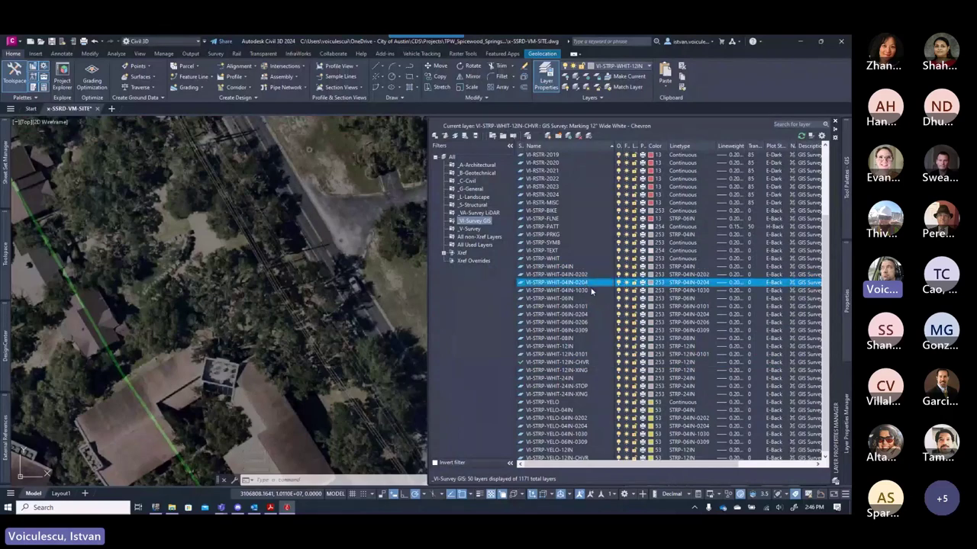
{"action": "left_click", "coordinate": [589, 291]}
{"action": "left_click", "coordinate": [584, 313]}
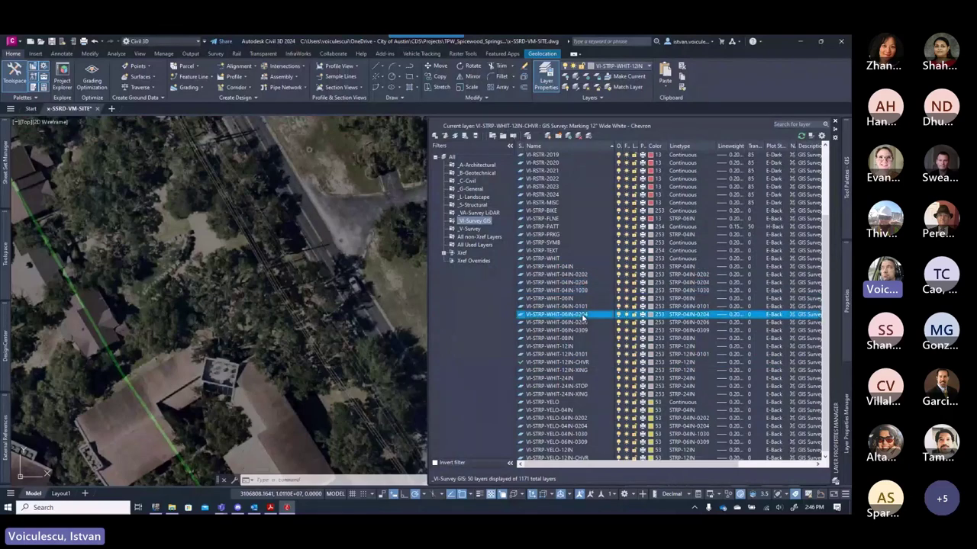
{"action": "left_click", "coordinate": [583, 322]}
{"action": "left_click", "coordinate": [582, 329]}
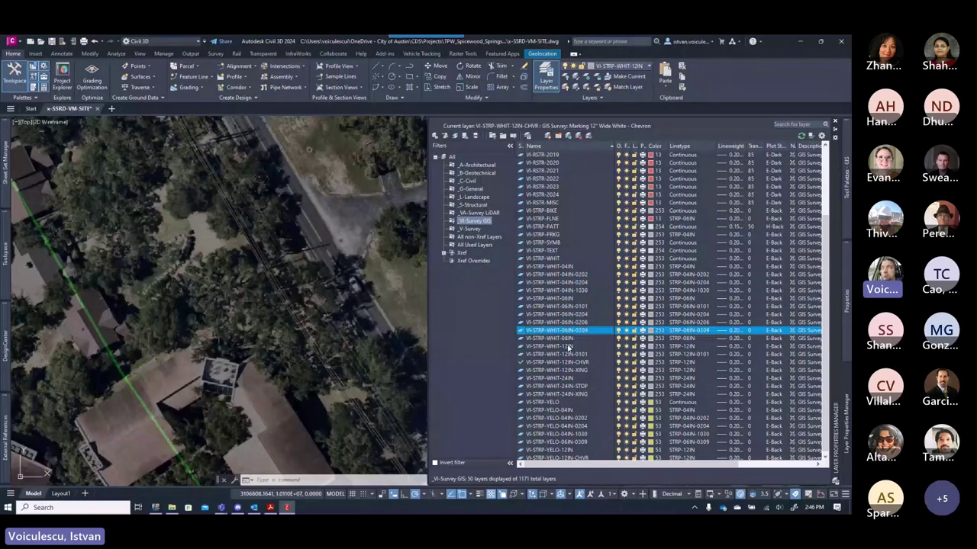
{"action": "mouse_move", "coordinate": [845, 179]}
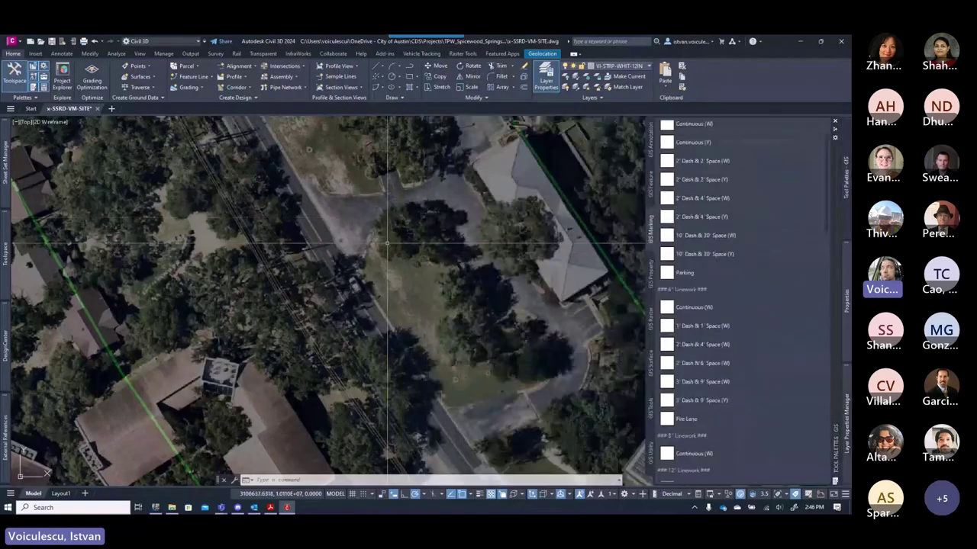
- Draw a Stop Bar stripe across the lane from its start point to the far side
{"action": "scroll", "coordinate": [387, 244], "scroll_direction": "down", "scroll_amount": 5}
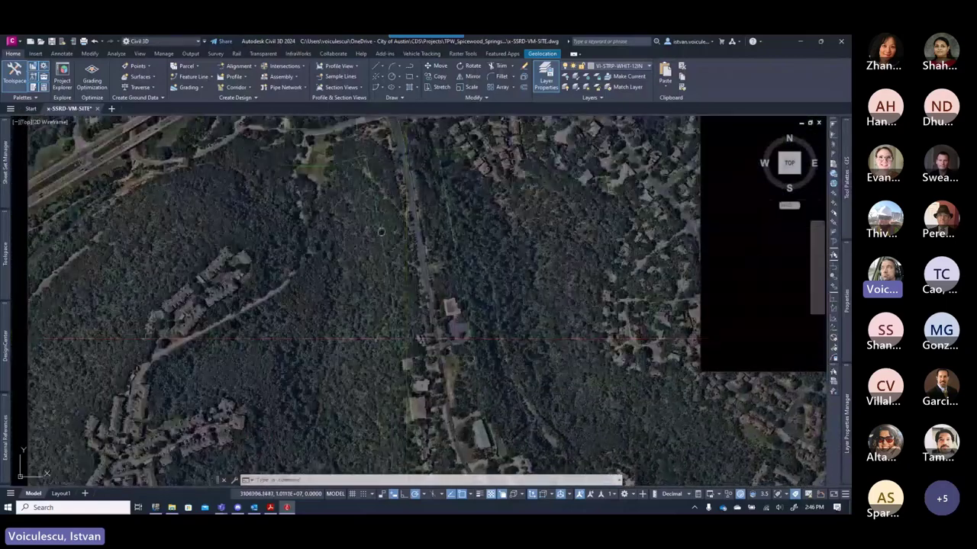
{"action": "scroll", "coordinate": [387, 323], "scroll_direction": "up", "scroll_amount": 8}
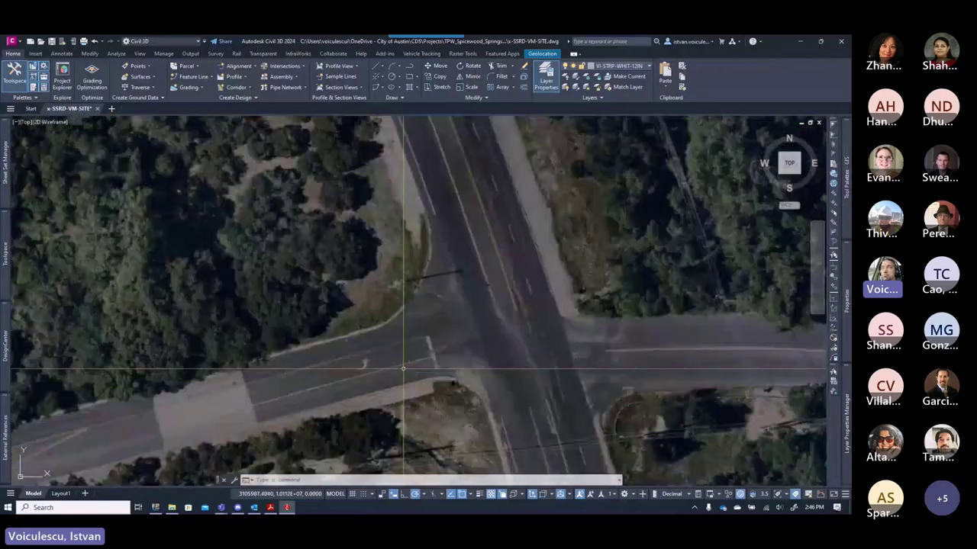
{"action": "scroll", "coordinate": [373, 297], "scroll_direction": "up", "scroll_amount": 4}
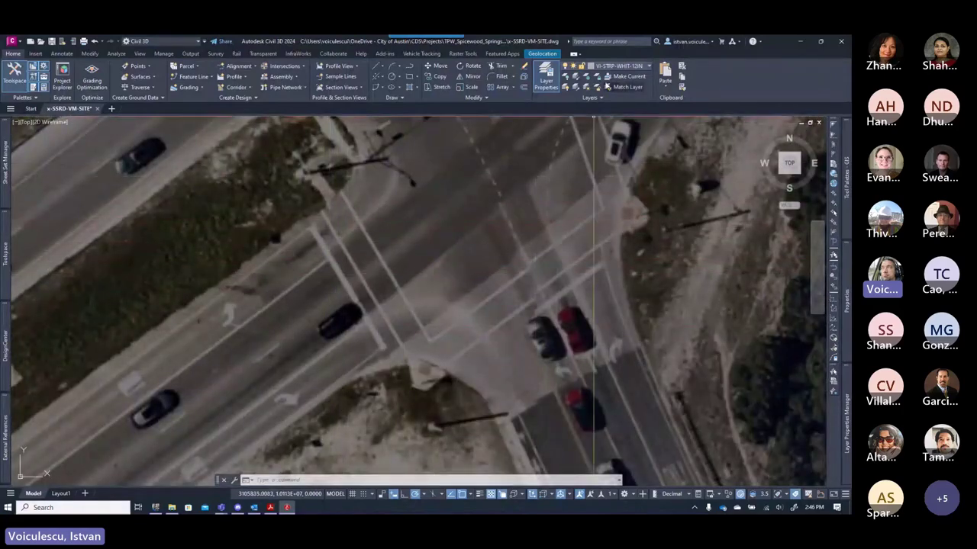
{"action": "mouse_move", "coordinate": [847, 222]}
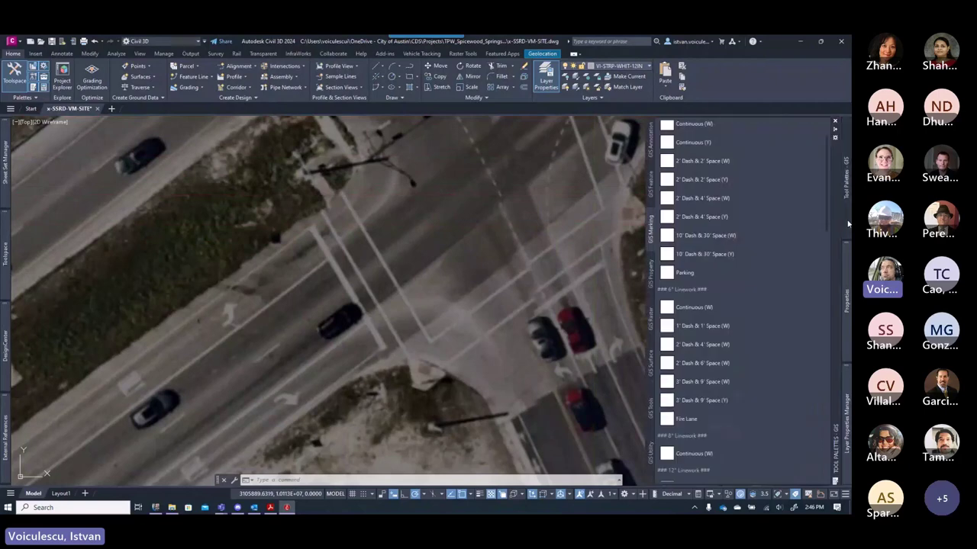
{"action": "scroll", "coordinate": [763, 326], "scroll_direction": "down", "scroll_amount": 5}
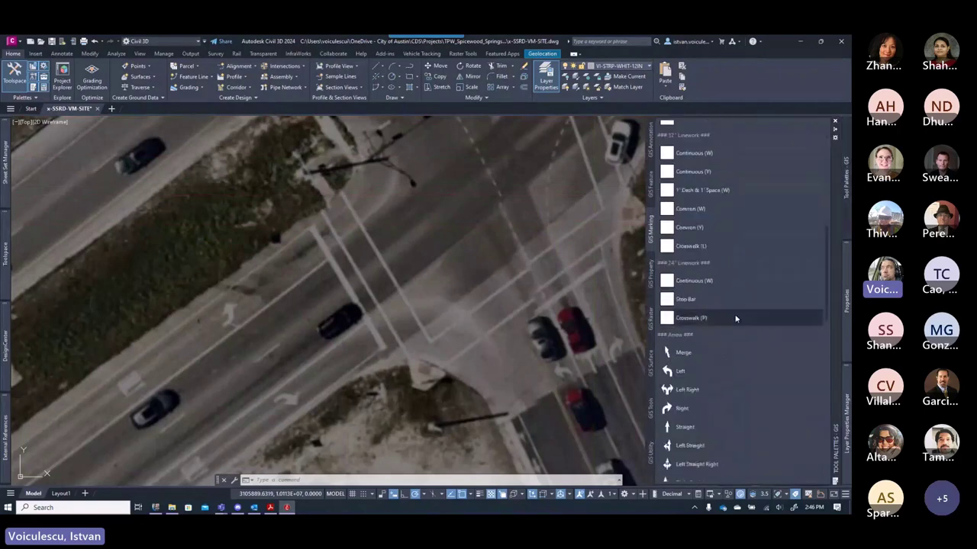
{"action": "left_click", "coordinate": [687, 299]}
{"action": "scroll", "coordinate": [321, 236], "scroll_direction": "up", "scroll_amount": 3}
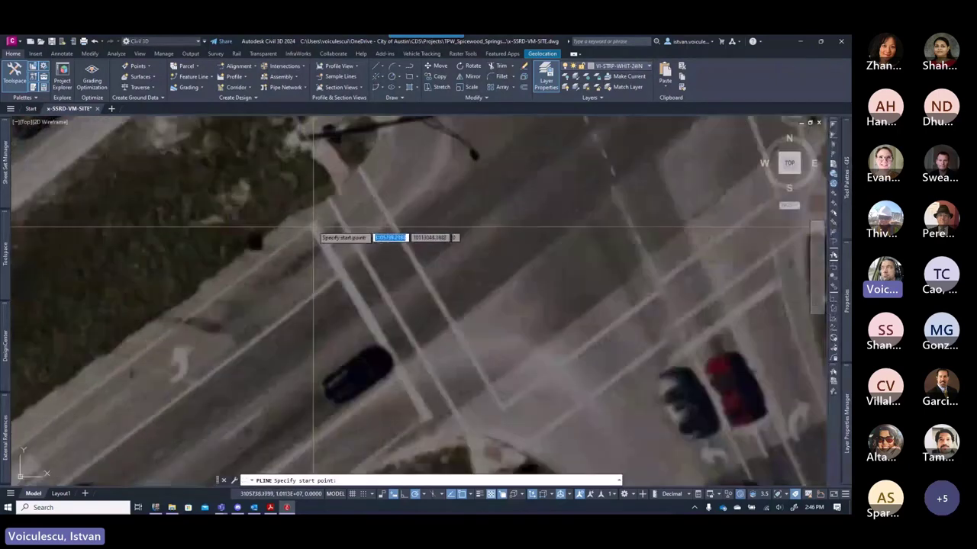
{"action": "left_click", "coordinate": [311, 226]}
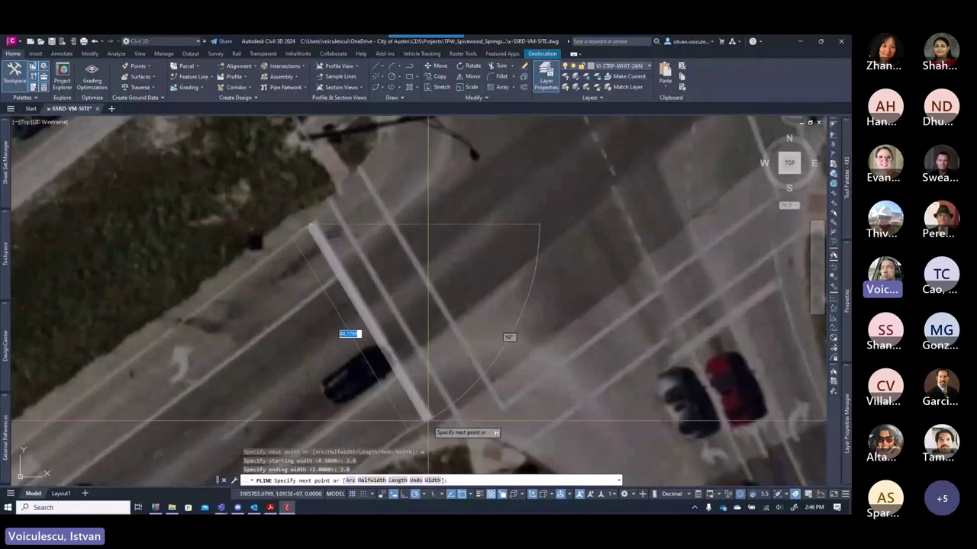
{"action": "left_click", "coordinate": [426, 415]}
{"action": "key", "text": "Escape"}
- Draw a two-point 12-inch white stripe at the crosswalk
{"action": "scroll", "coordinate": [418, 331], "scroll_direction": "down", "scroll_amount": 2}
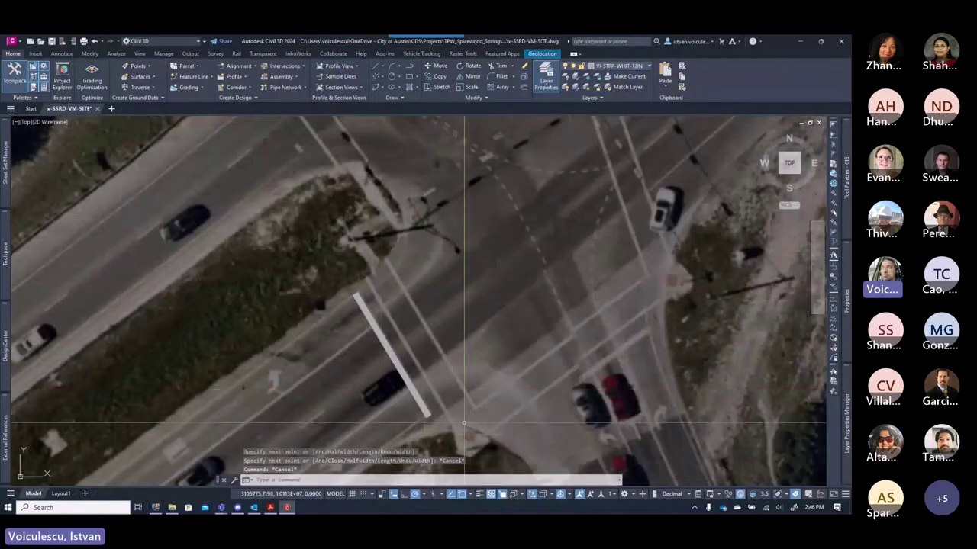
{"action": "mouse_move", "coordinate": [845, 230]}
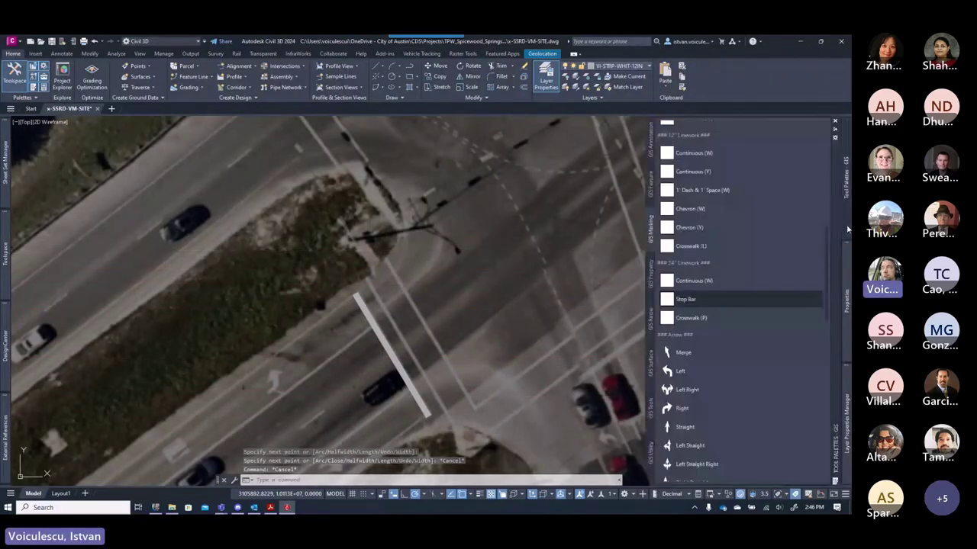
{"action": "scroll", "coordinate": [700, 274], "scroll_direction": "up", "scroll_amount": 2}
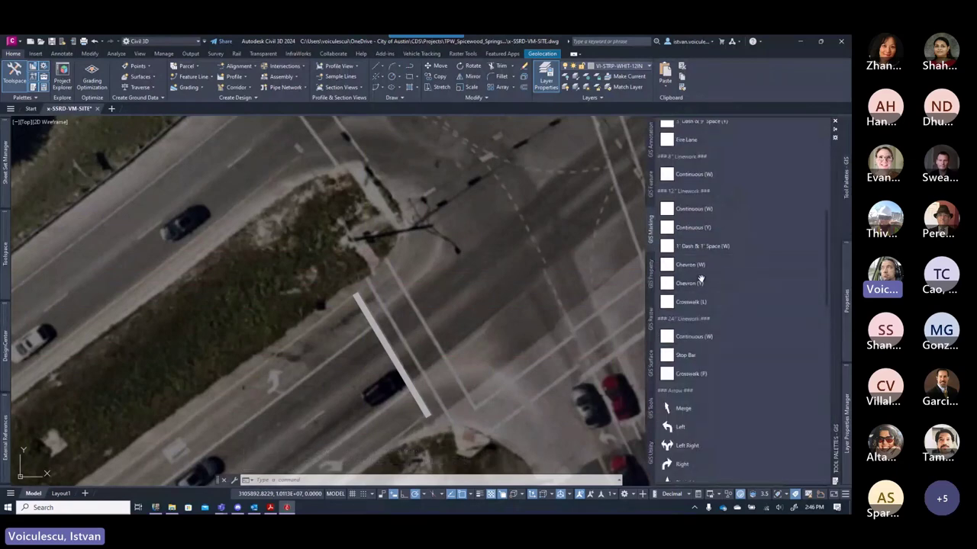
{"action": "left_click", "coordinate": [691, 373]}
{"action": "scroll", "coordinate": [378, 274], "scroll_direction": "up", "scroll_amount": 2}
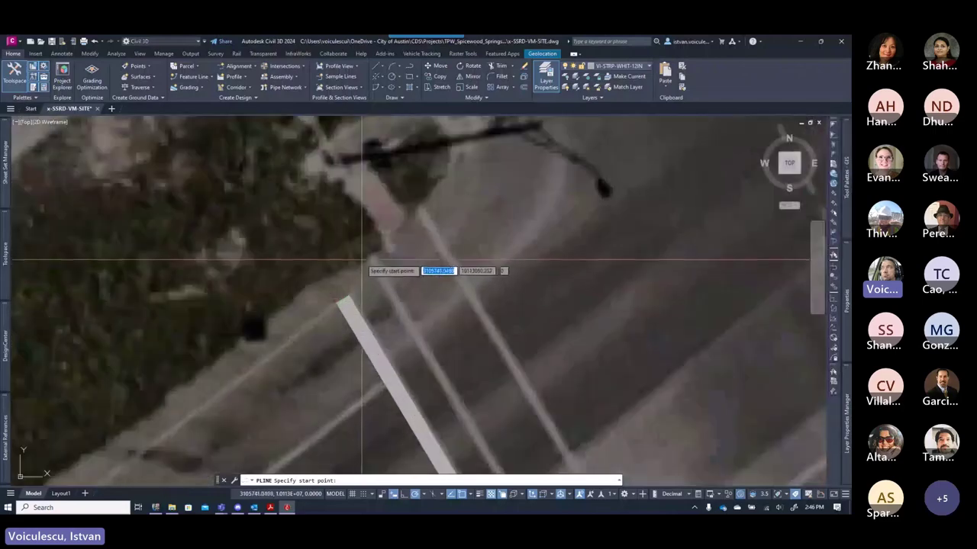
{"action": "left_click", "coordinate": [397, 313]}
{"action": "scroll", "coordinate": [416, 330], "scroll_direction": "down", "scroll_amount": 2}
{"action": "scroll", "coordinate": [428, 344], "scroll_direction": "up", "scroll_amount": 3}
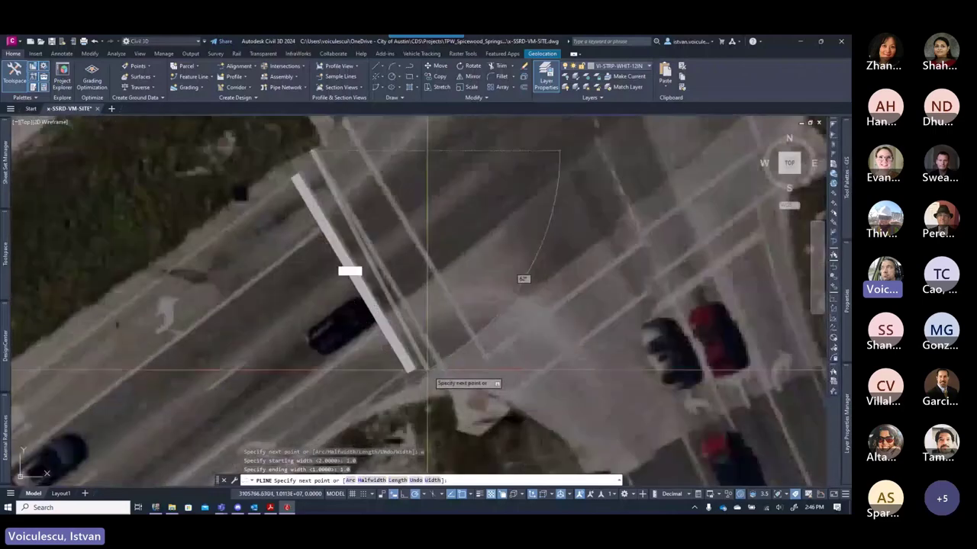
{"action": "left_click", "coordinate": [401, 370]}
{"action": "key", "text": "Escape"}
- Repeat the stripe command to draw the next crosswalk stripe
{"action": "scroll", "coordinate": [462, 393], "scroll_direction": "down", "scroll_amount": 2}
{"action": "key", "text": "Return"}
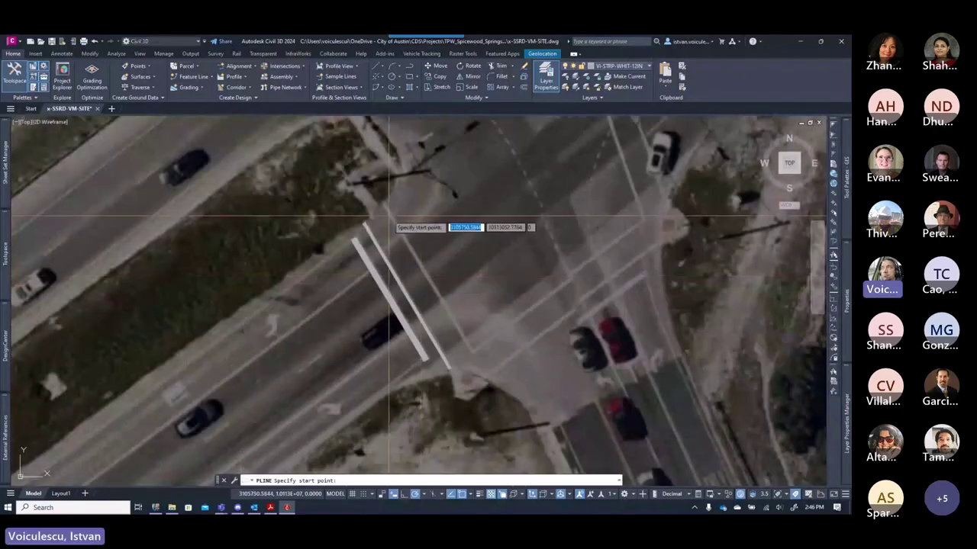
{"action": "left_click", "coordinate": [382, 203]}
{"action": "scroll", "coordinate": [476, 320], "scroll_direction": "up", "scroll_amount": 3}
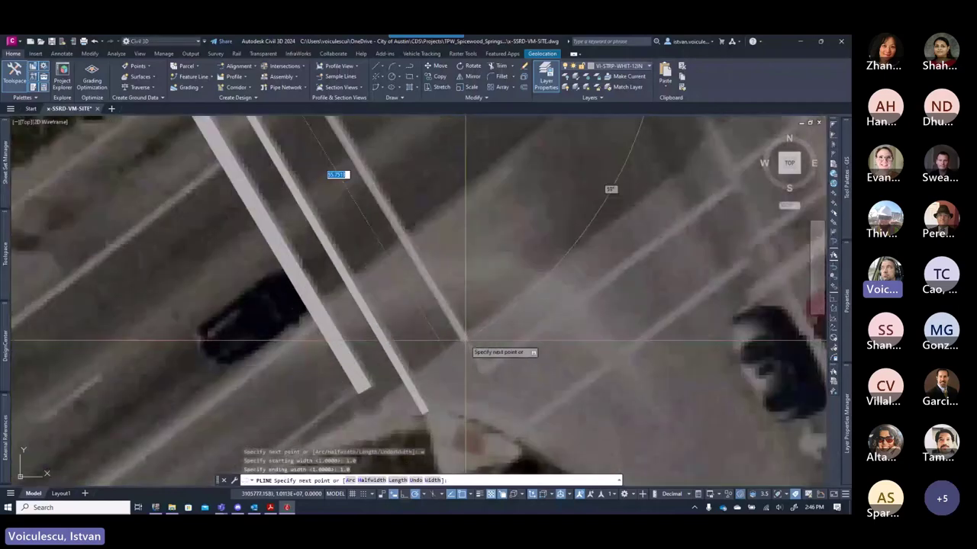
{"action": "left_click", "coordinate": [466, 349]}
{"action": "scroll", "coordinate": [503, 349], "scroll_direction": "up", "scroll_amount": 4}
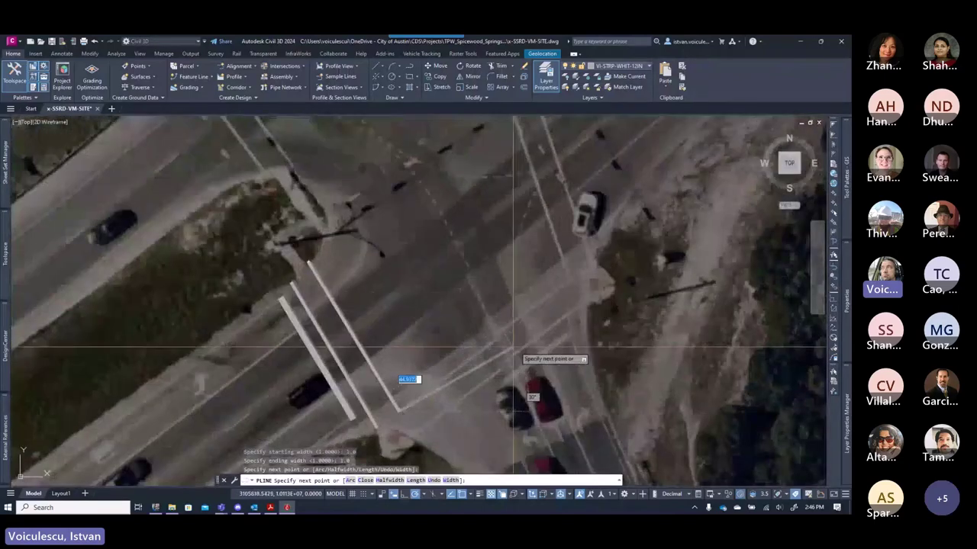
{"action": "key", "text": "Return"}
{"action": "key", "text": "Return"}
- Draw a stripe from an existing stripe's endpoint with start and end width 1.0
{"action": "middle_click_drag", "start_coordinate": [341, 420], "coordinate": [352, 379]}
{"action": "right_click", "coordinate": [354, 377], "text": "shift"}
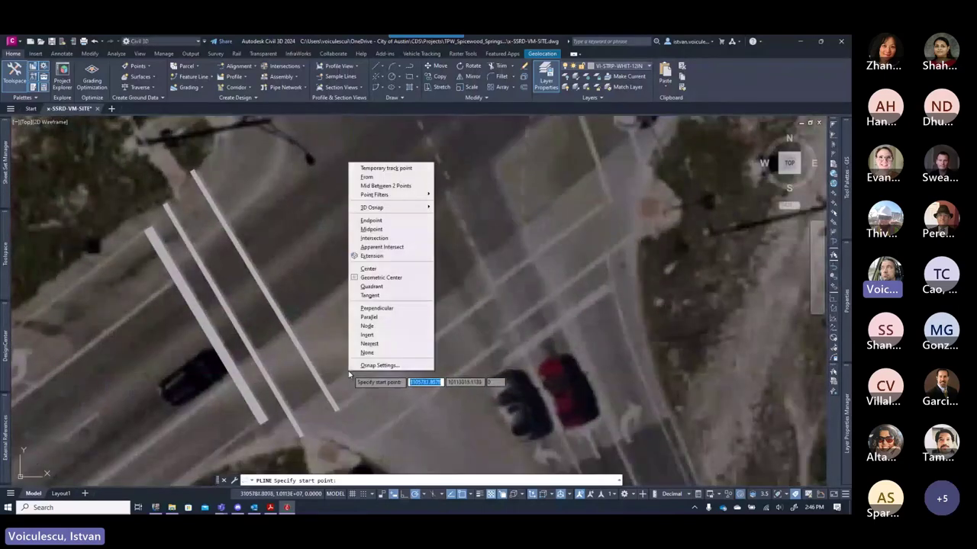
{"action": "left_click", "coordinate": [385, 226]}
{"action": "left_click", "coordinate": [335, 410]}
{"action": "scroll", "coordinate": [457, 321], "scroll_direction": "down", "scroll_amount": 4}
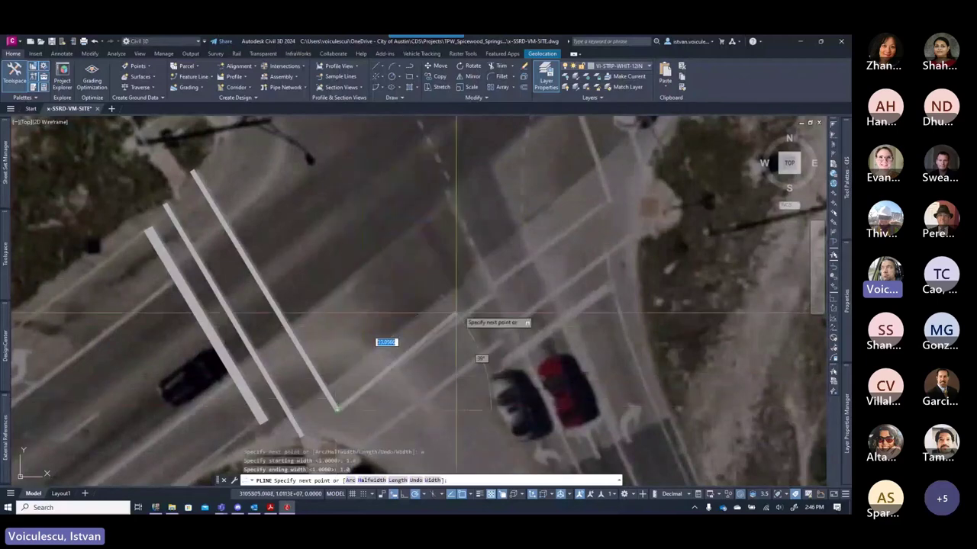
{"action": "type", "text": "w"}
{"action": "key", "text": "Return"}
{"action": "type", "text": "1.0"}
{"action": "key", "text": "Return"}
{"action": "type", "text": "1.0"}
{"action": "key", "text": "Return"}
{"action": "scroll", "coordinate": [522, 305], "scroll_direction": "up", "scroll_amount": 4}
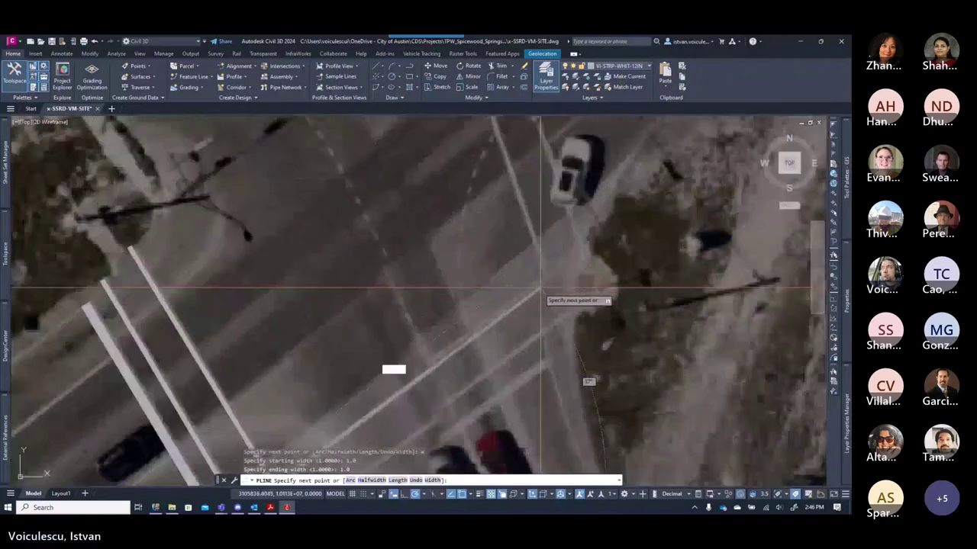
{"action": "left_click", "coordinate": [542, 284]}
{"action": "key", "text": "Escape"}
- Add another wide stripe snapped to the existing stripe's endpoint
{"action": "scroll", "coordinate": [543, 275], "scroll_direction": "down", "scroll_amount": 3}
{"action": "key", "text": "Return"}
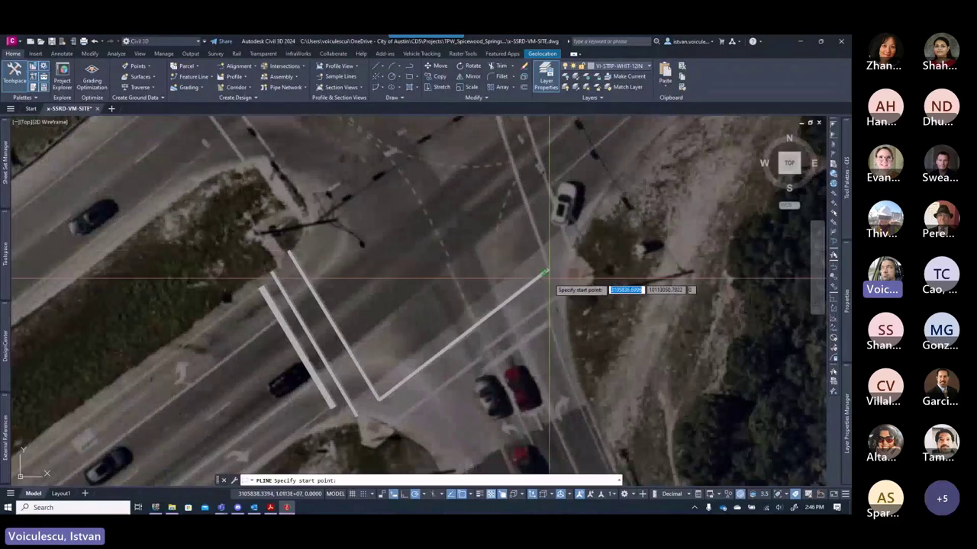
{"action": "right_click", "coordinate": [550, 266], "text": "shift"}
{"action": "left_click", "coordinate": [574, 323]}
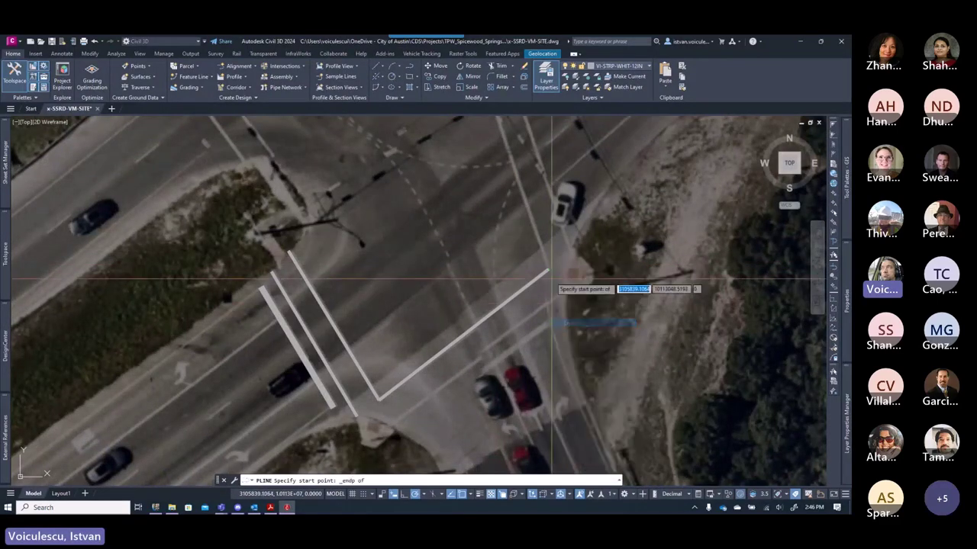
{"action": "left_click", "coordinate": [550, 267]}
{"action": "middle_click_drag", "start_coordinate": [550, 267], "coordinate": [562, 369]}
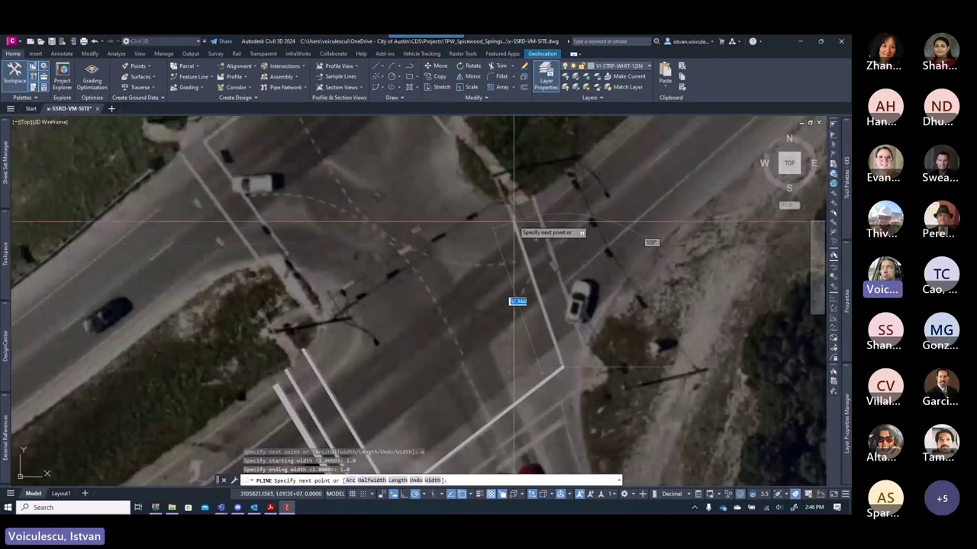
{"action": "left_click", "coordinate": [498, 181]}
{"action": "key", "text": "Escape"}
{"action": "key", "text": "Escape"}
{"action": "key", "text": "Escape"}
- Start a DIST measurement from a picked point, then cancel it
{"action": "scroll", "coordinate": [516, 343], "scroll_direction": "down", "scroll_amount": 2}
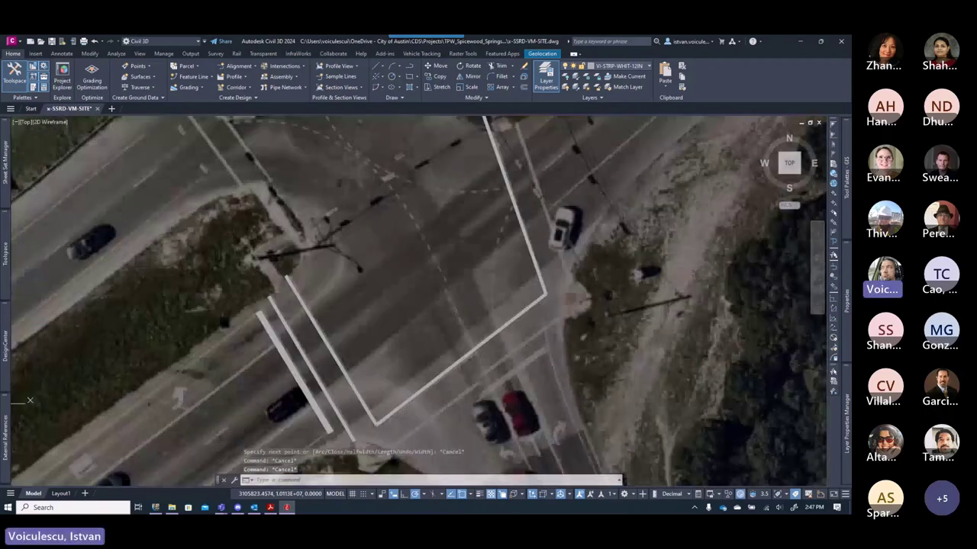
{"action": "scroll", "coordinate": [499, 348], "scroll_direction": "up", "scroll_amount": 3}
{"action": "scroll", "coordinate": [499, 348], "scroll_direction": "down", "scroll_amount": 3}
{"action": "scroll", "coordinate": [496, 348], "scroll_direction": "up", "scroll_amount": 2}
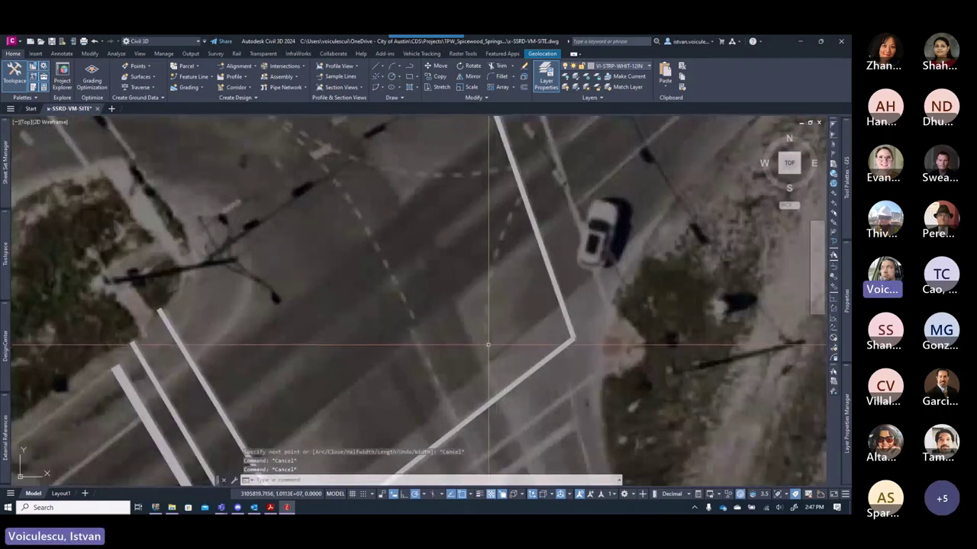
{"action": "scroll", "coordinate": [492, 345], "scroll_direction": "down", "scroll_amount": 2}
{"action": "scroll", "coordinate": [473, 265], "scroll_direction": "up", "scroll_amount": 2}
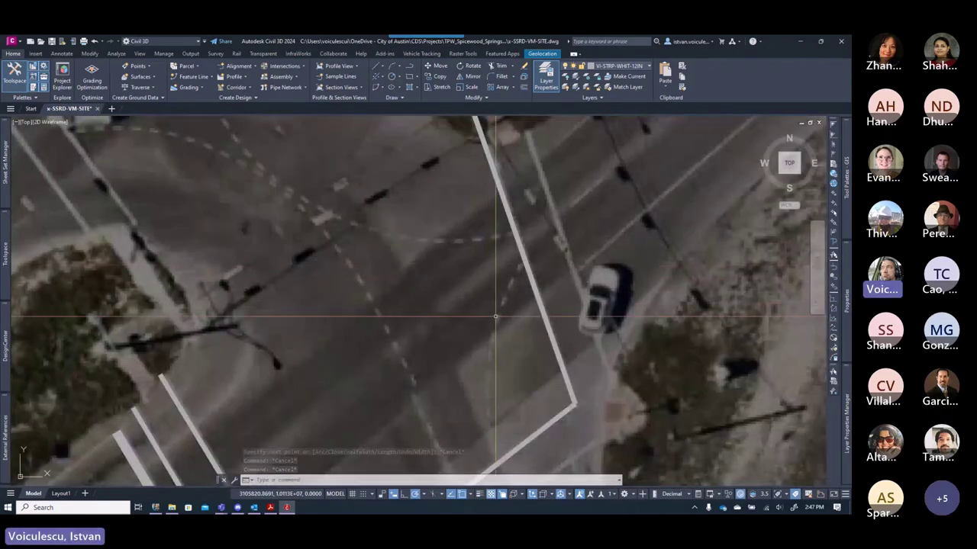
{"action": "type", "text": "dist"}
{"action": "key", "text": "Return"}
{"action": "scroll", "coordinate": [484, 298], "scroll_direction": "up", "scroll_amount": 4}
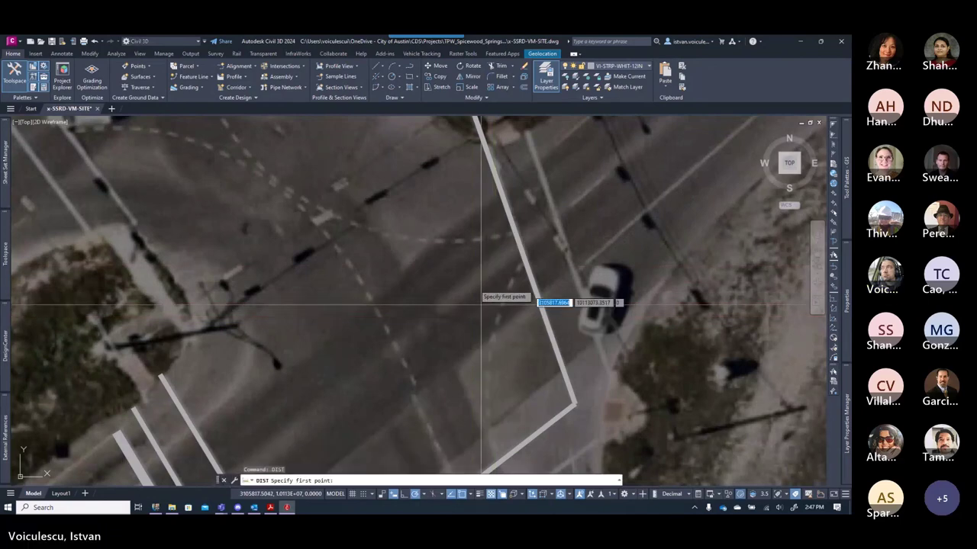
{"action": "left_click", "coordinate": [445, 246]}
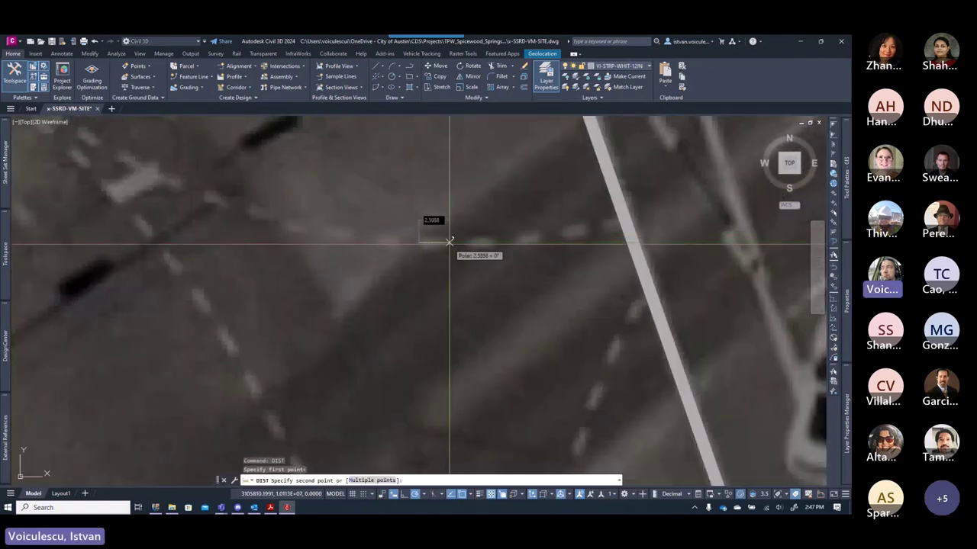
{"action": "key", "text": "Escape"}
{"action": "key", "text": "Return"}
{"action": "left_click", "coordinate": [451, 243]}
{"action": "key", "text": "Escape"}
{"action": "key", "text": "Escape"}
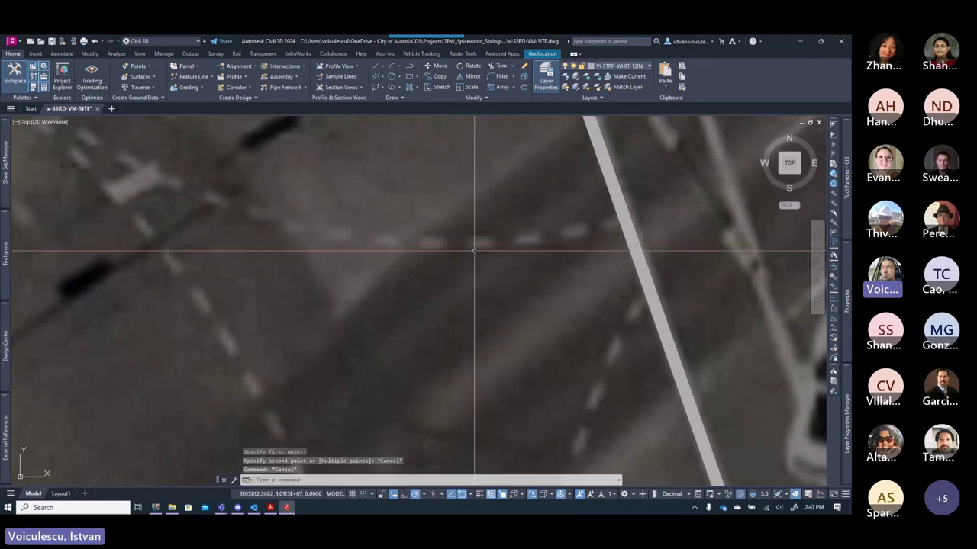
{"action": "scroll", "coordinate": [476, 279], "scroll_direction": "down", "scroll_amount": 4}
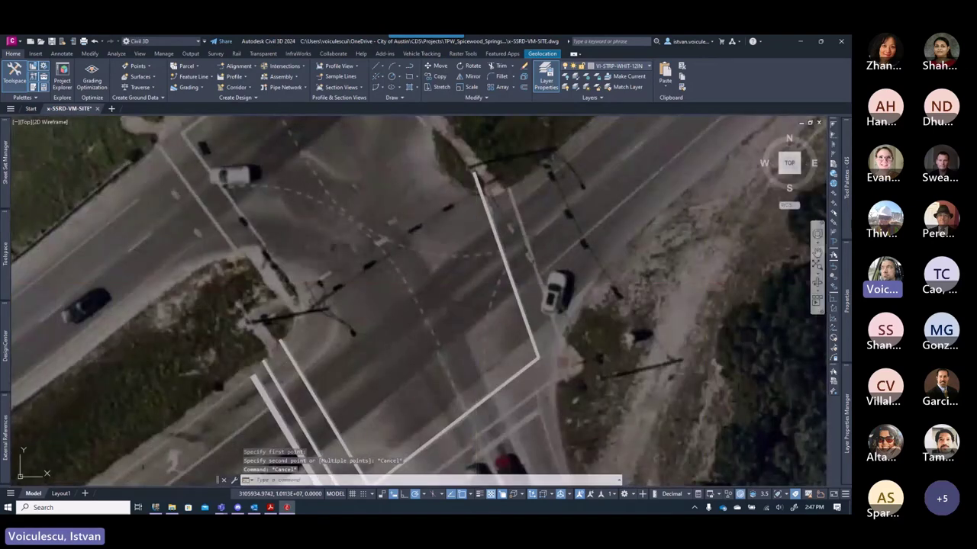
- Draw a white 2' Dash & 2' Space arc through a second point, ending on the white stripe
{"action": "mouse_move", "coordinate": [849, 225]}
{"action": "scroll", "coordinate": [767, 256], "scroll_direction": "up", "scroll_amount": 5}
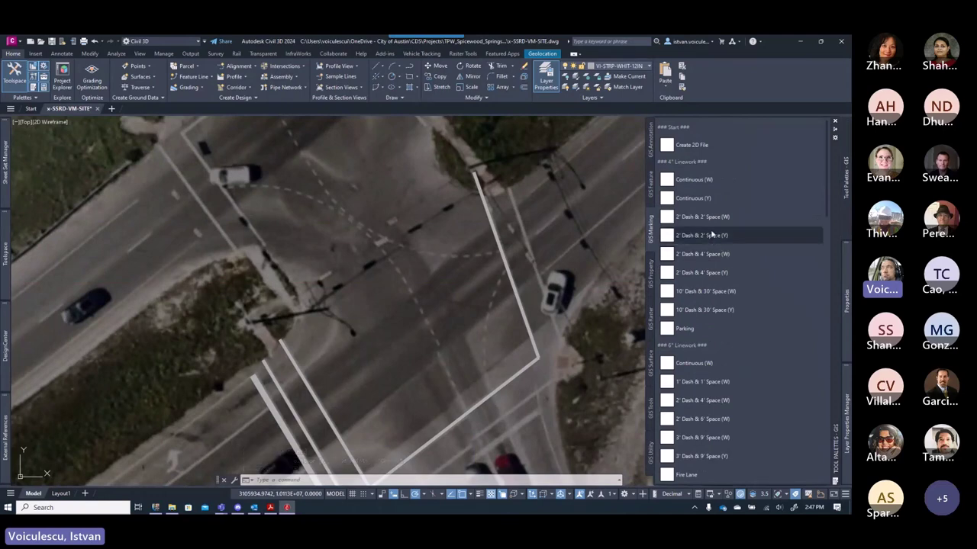
{"action": "left_click", "coordinate": [688, 218]}
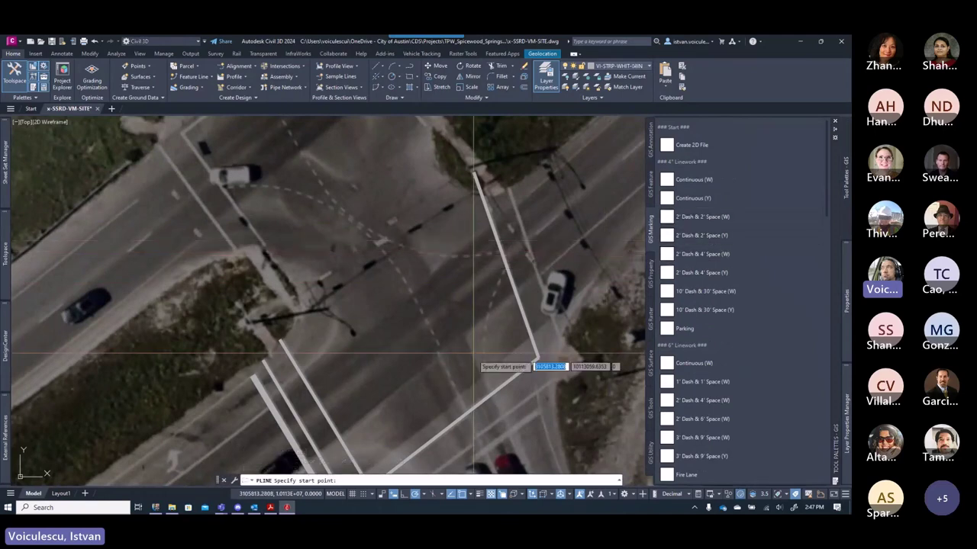
{"action": "scroll", "coordinate": [488, 393], "scroll_direction": "up", "scroll_amount": 2}
{"action": "left_click", "coordinate": [488, 393]}
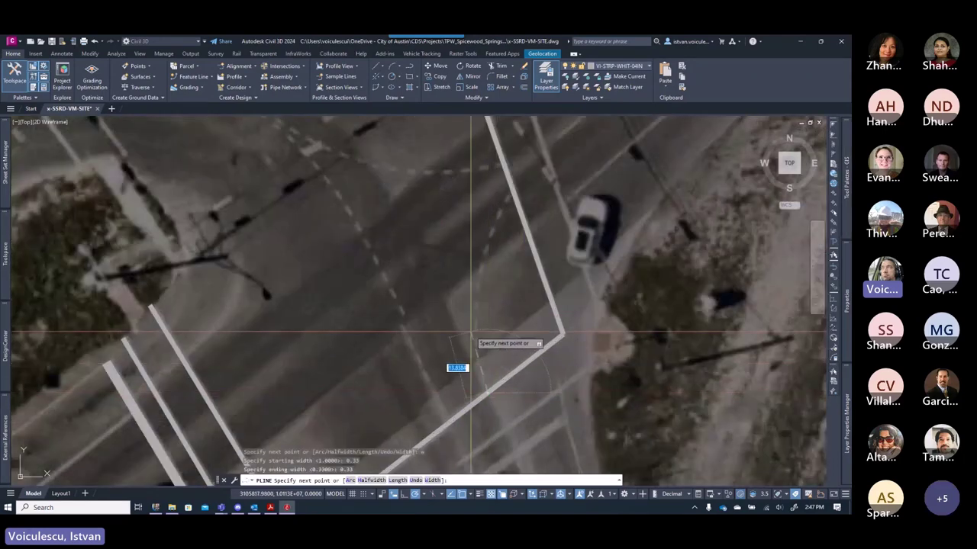
{"action": "type", "text": "a"}
{"action": "key", "text": "Return"}
{"action": "type", "text": "s"}
{"action": "key", "text": "Return"}
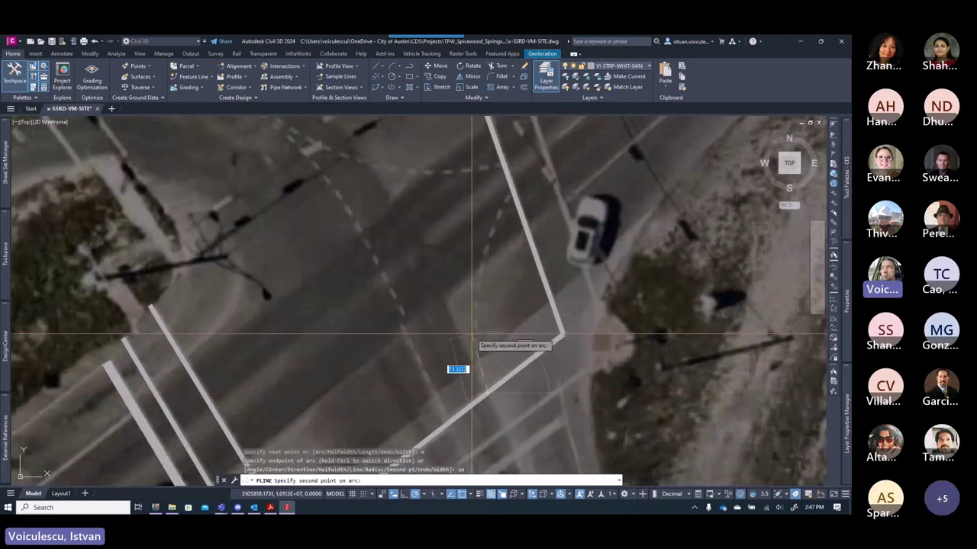
{"action": "scroll", "coordinate": [477, 328], "scroll_direction": "up", "scroll_amount": 2}
{"action": "middle_click_drag", "start_coordinate": [481, 216], "coordinate": [506, 277]}
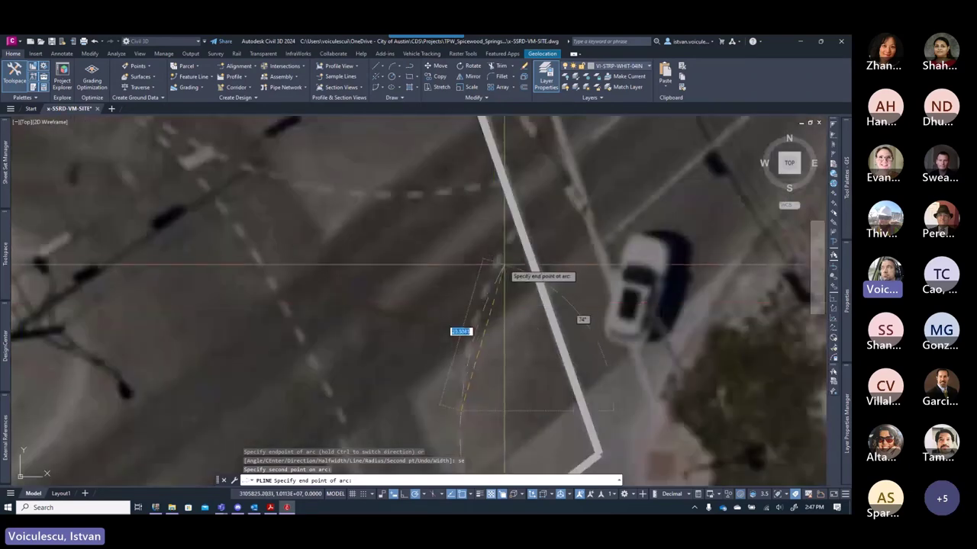
{"action": "left_click", "coordinate": [517, 235]}
{"action": "left_click", "coordinate": [517, 231]}
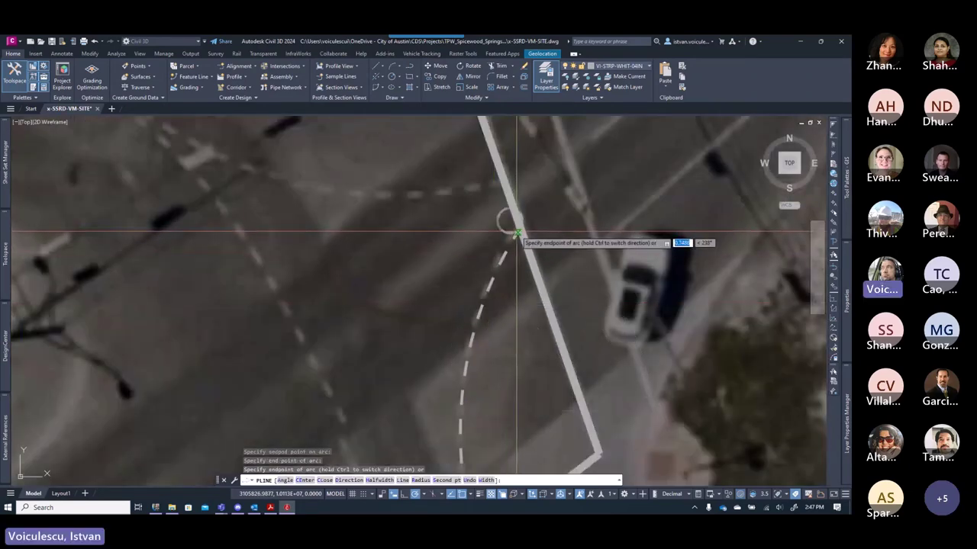
{"action": "key", "text": "Return"}
{"action": "scroll", "coordinate": [500, 267], "scroll_direction": "down", "scroll_amount": 3}
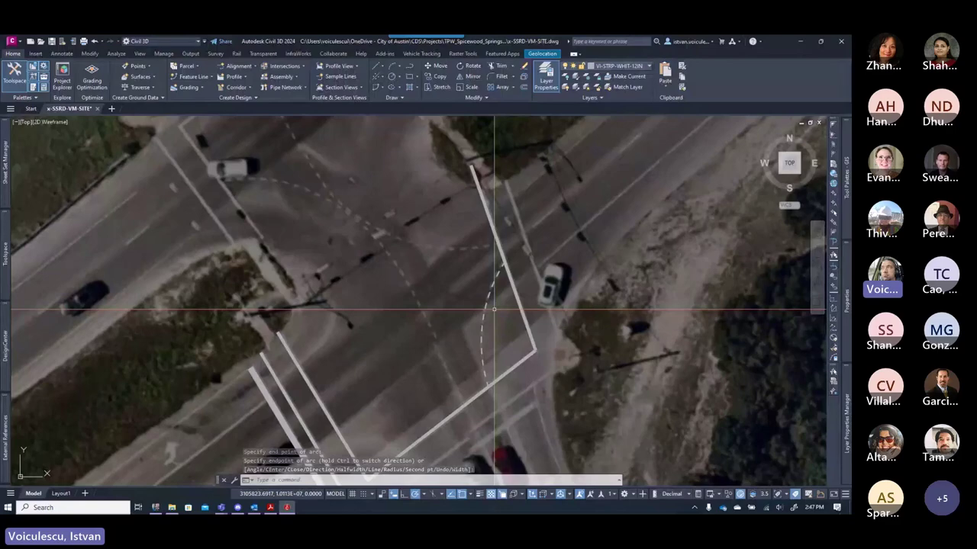
{"action": "scroll", "coordinate": [494, 309], "scroll_direction": "down", "scroll_amount": 5}
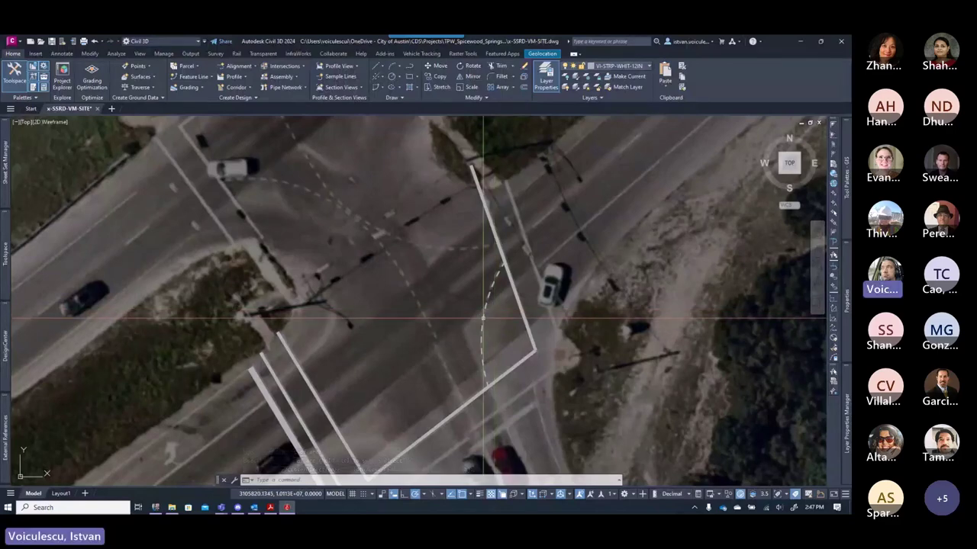
- Zoom out to the overview, then back in on the next intersection, clearing any leftover command
{"action": "scroll", "coordinate": [439, 334], "scroll_direction": "up", "scroll_amount": 3}
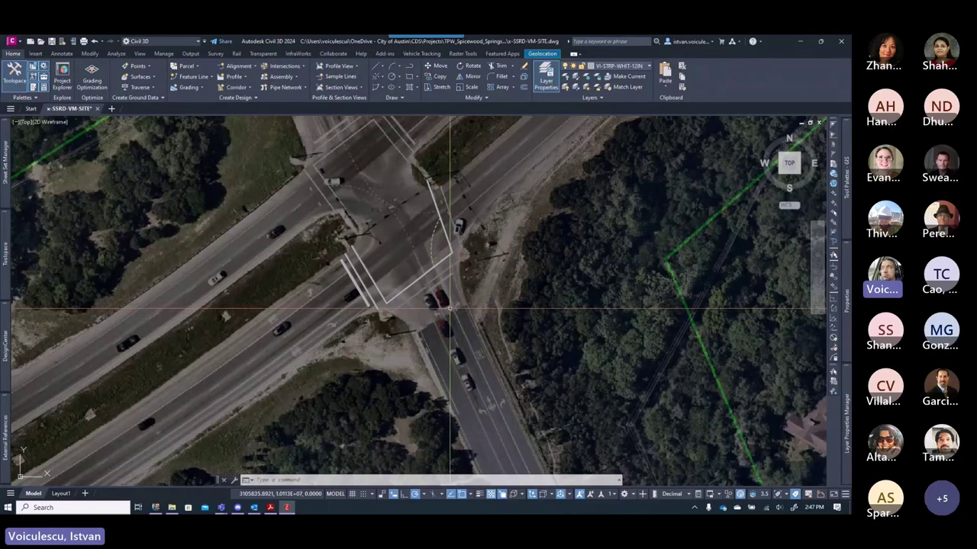
{"action": "scroll", "coordinate": [450, 309], "scroll_direction": "down", "scroll_amount": 5}
{"action": "scroll", "coordinate": [386, 270], "scroll_direction": "up", "scroll_amount": 5}
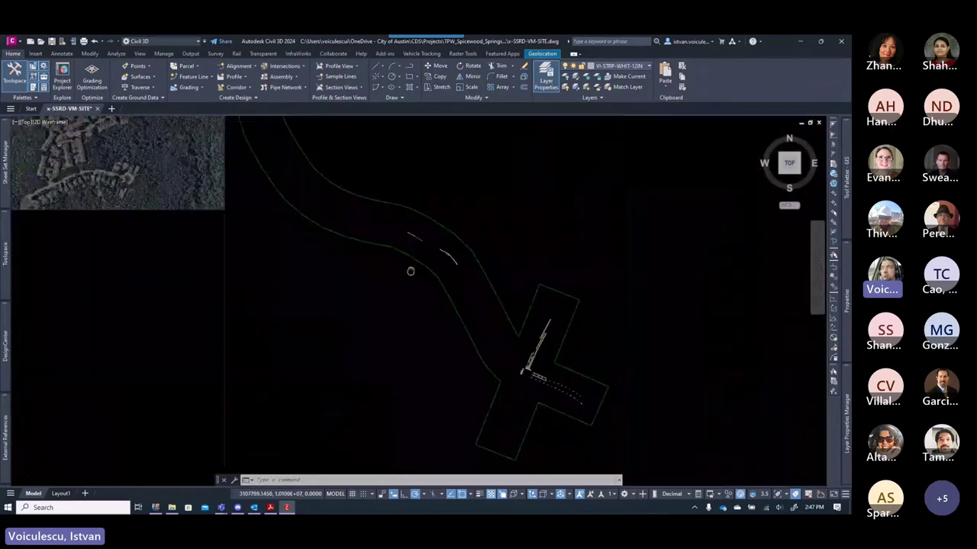
{"action": "scroll", "coordinate": [395, 274], "scroll_direction": "up", "scroll_amount": 4}
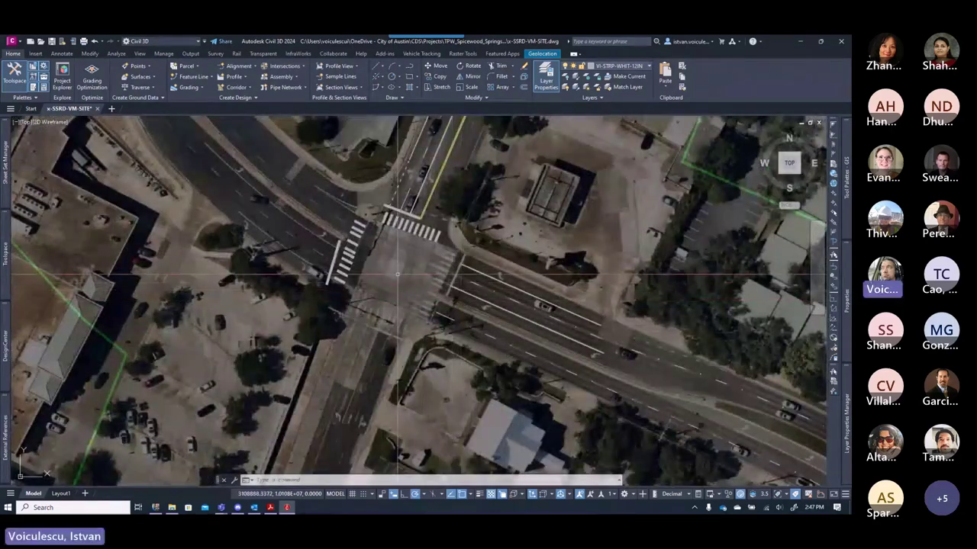
{"action": "scroll", "coordinate": [395, 274], "scroll_direction": "down", "scroll_amount": 3}
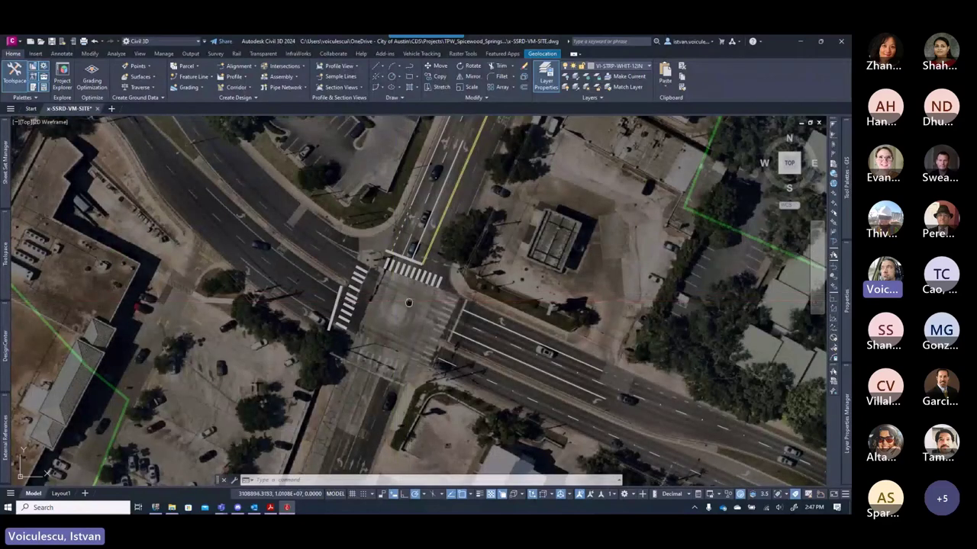
{"action": "scroll", "coordinate": [405, 333], "scroll_direction": "up", "scroll_amount": 3}
{"action": "key", "text": "Escape"}
{"action": "key", "text": "Escape"}
{"action": "key", "text": "Escape"}
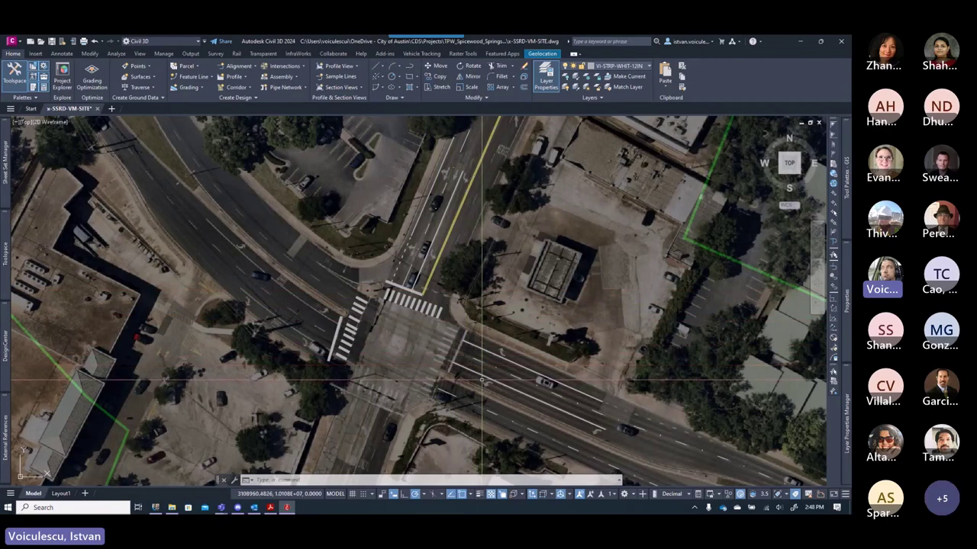
{"action": "scroll", "coordinate": [480, 366], "scroll_direction": "up", "scroll_amount": 2}
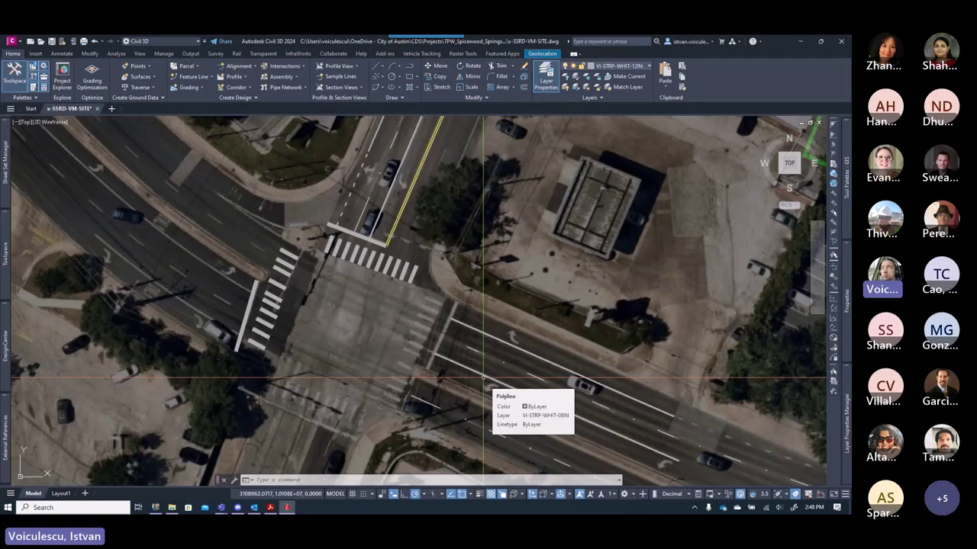
- Pan to the lanes east of the intersection and select a lane line to check its layer
{"action": "scroll", "coordinate": [355, 356], "scroll_direction": "up", "scroll_amount": 3}
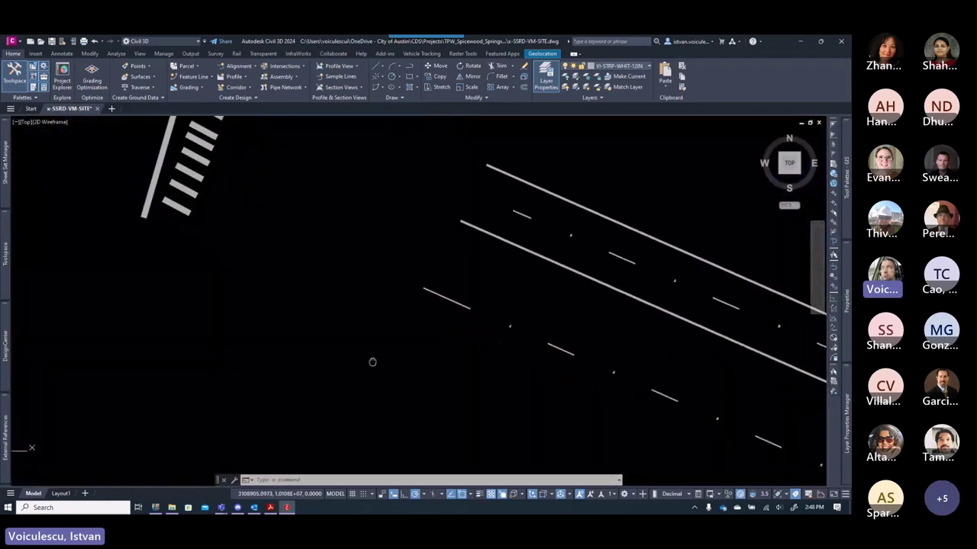
{"action": "middle_click_drag", "start_coordinate": [373, 362], "coordinate": [286, 325]}
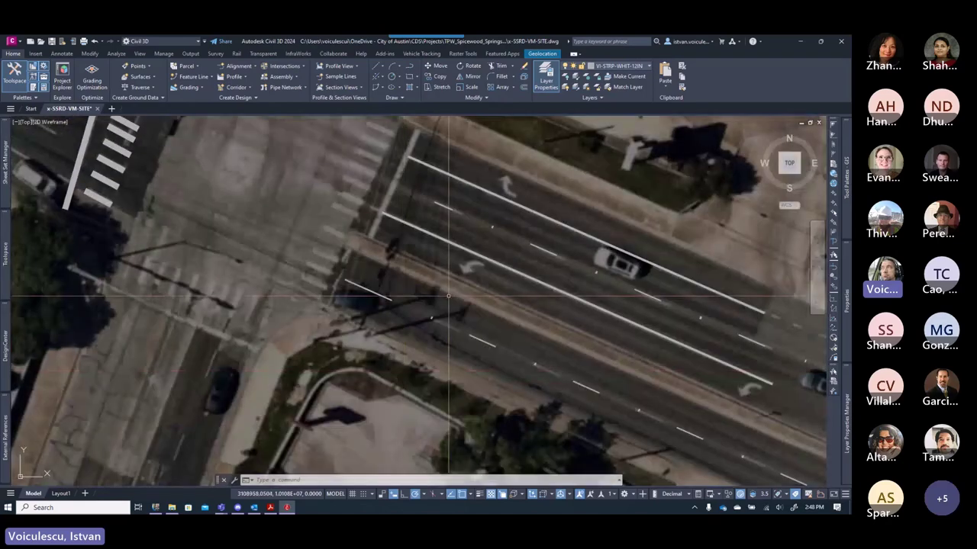
{"action": "scroll", "coordinate": [448, 296], "scroll_direction": "down", "scroll_amount": 3}
{"action": "scroll", "coordinate": [445, 294], "scroll_direction": "up", "scroll_amount": 3}
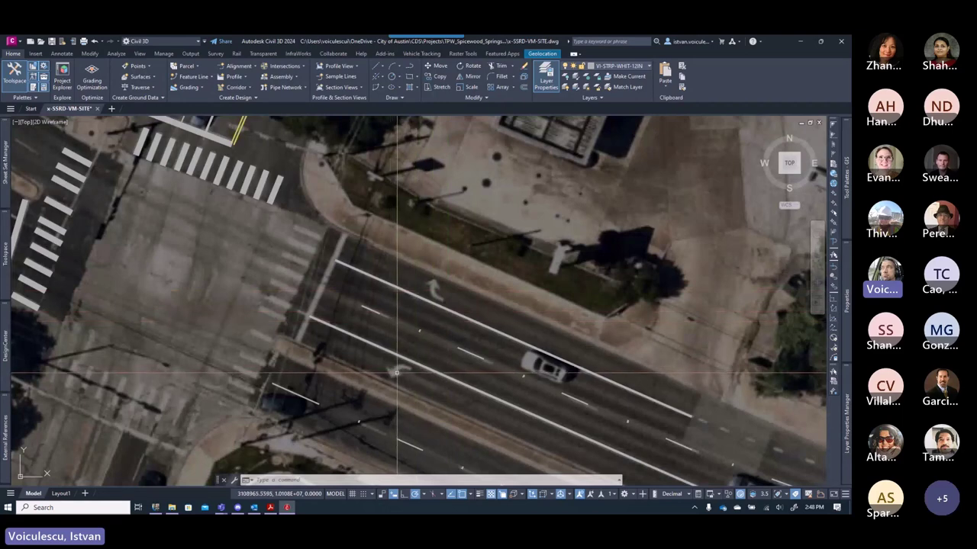
{"action": "left_click", "coordinate": [363, 339]}
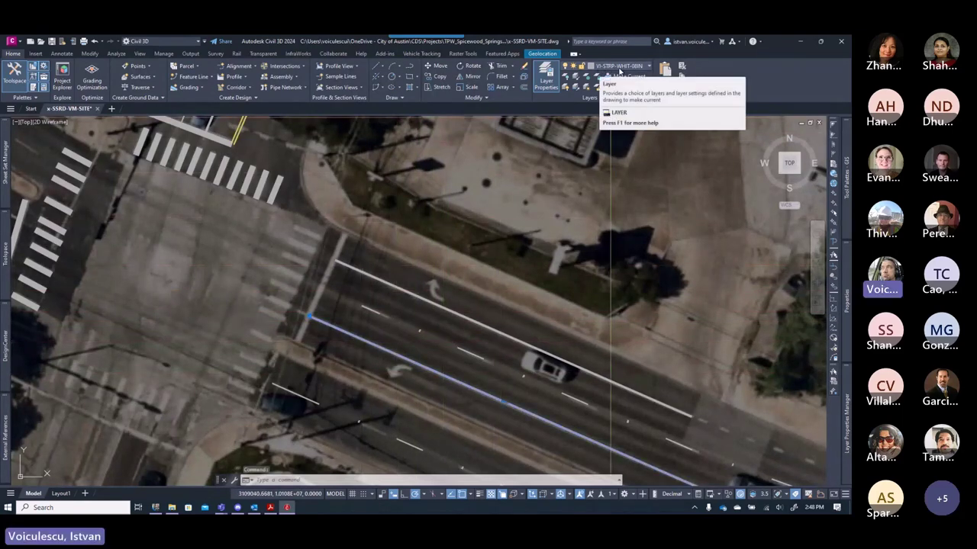
{"action": "key", "text": "Escape"}
{"action": "key", "text": "Escape"}
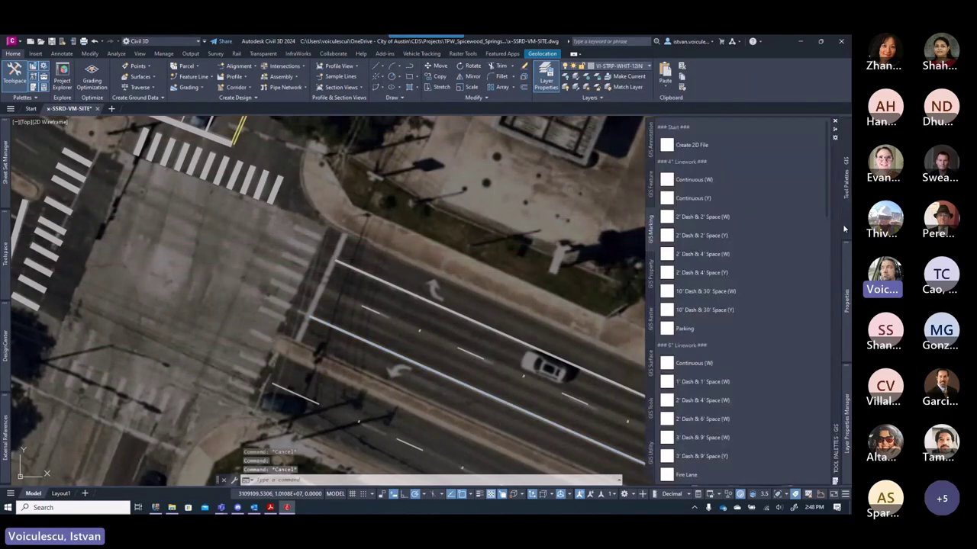
- Set VI-STRP-SYMB as the current layer in the Layer Properties Manager
{"action": "mouse_move", "coordinate": [845, 396]}
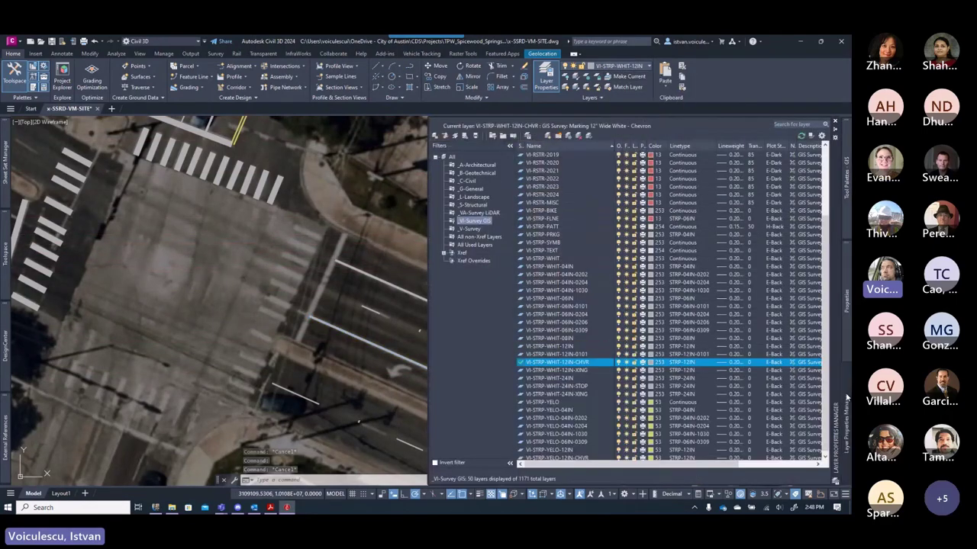
{"action": "left_click", "coordinate": [556, 234]}
{"action": "left_click", "coordinate": [559, 243]}
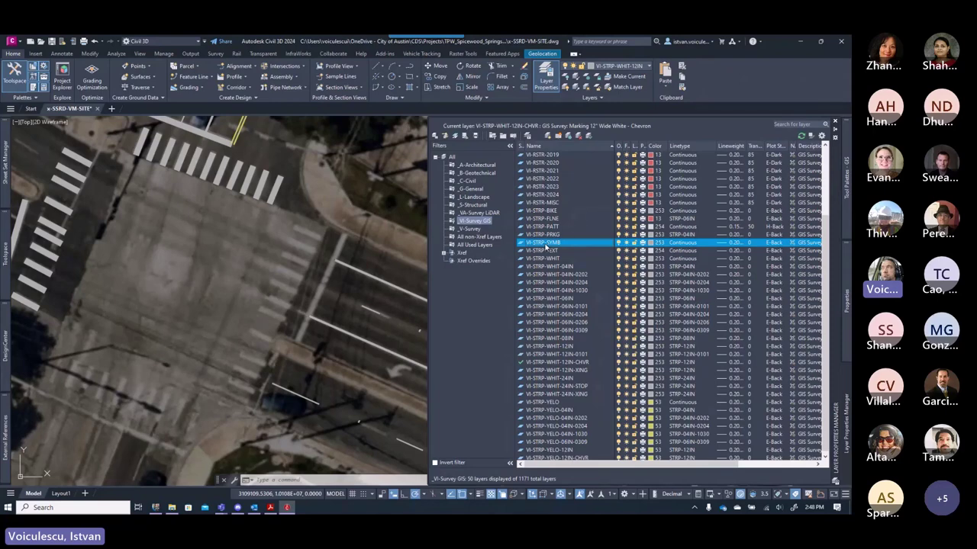
{"action": "double_click", "coordinate": [545, 243]}
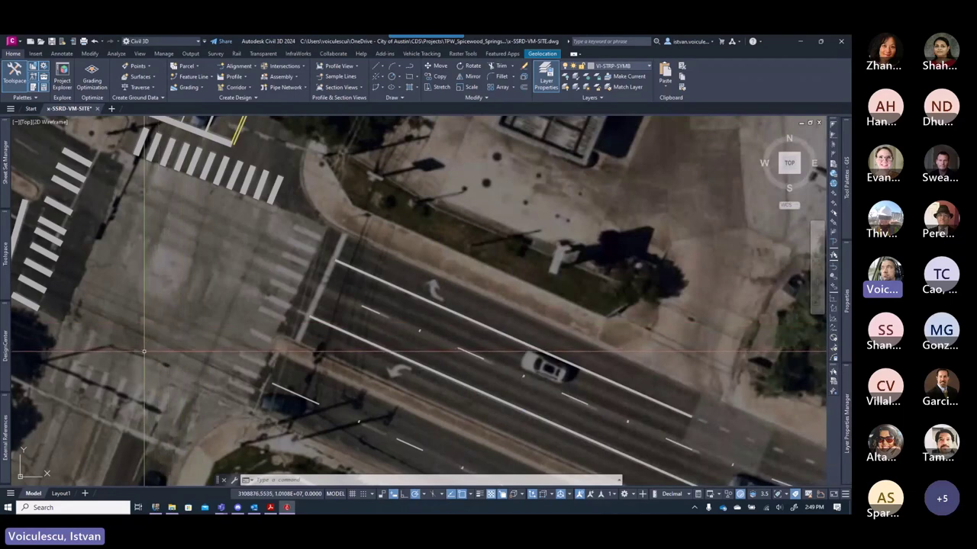
- Expand the Block folder and G-Markings.dwg in DesignCenter to list its STRP_ blocks
{"action": "mouse_move", "coordinate": [5, 362]}
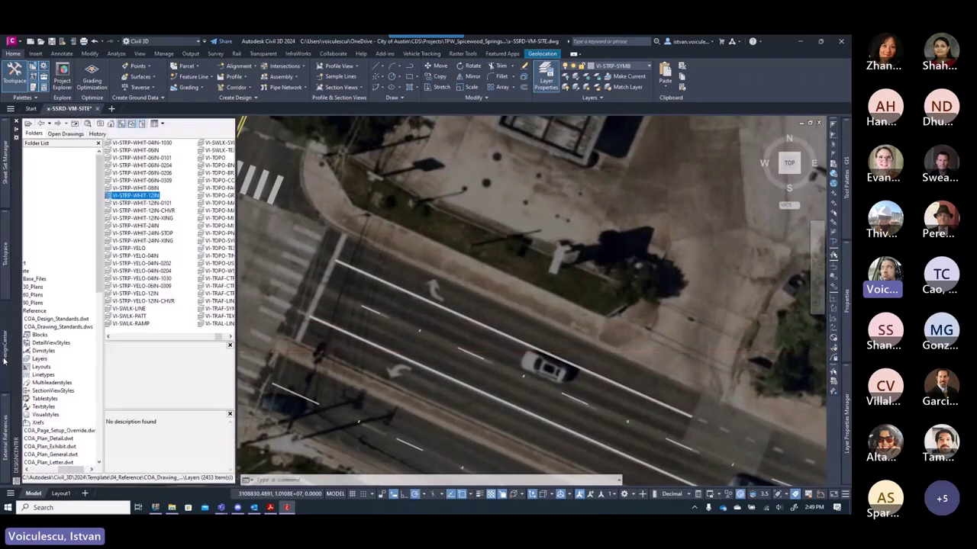
{"action": "left_click_drag", "start_coordinate": [82, 467], "coordinate": [49, 468]}
{"action": "left_click", "coordinate": [74, 247]}
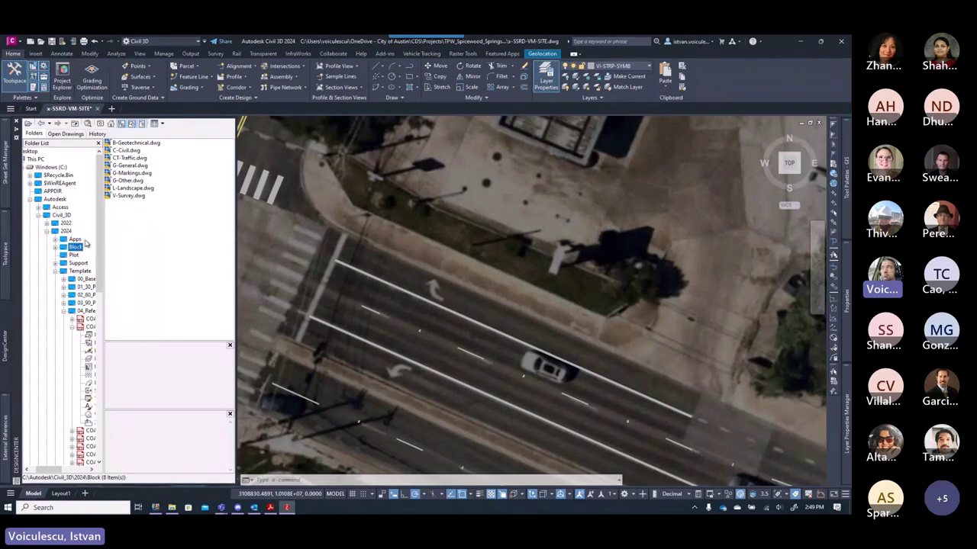
{"action": "left_click", "coordinate": [57, 248]}
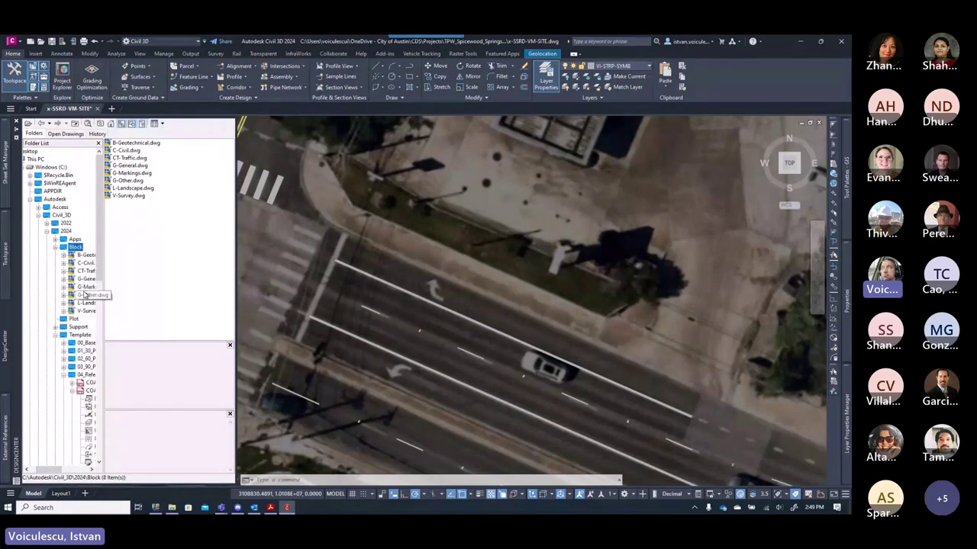
{"action": "left_click", "coordinate": [87, 287]}
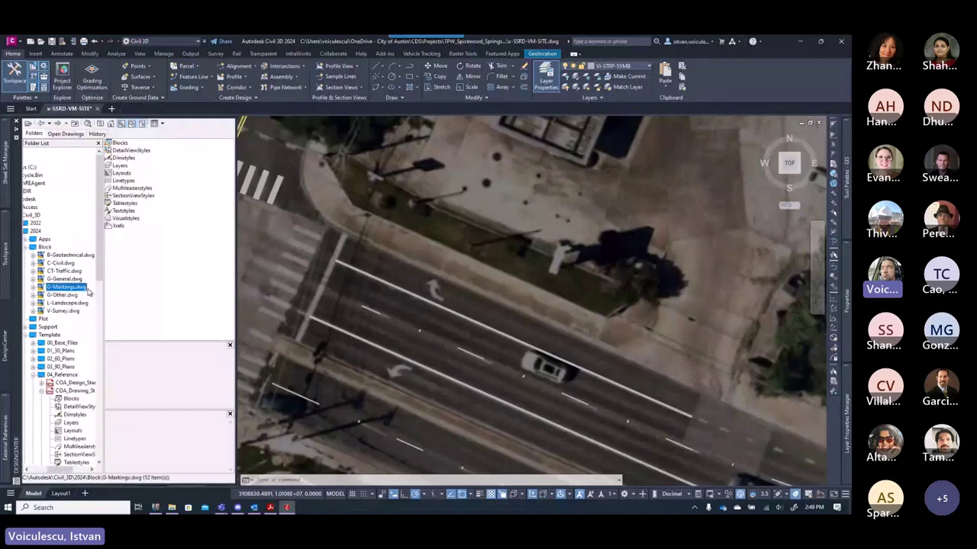
{"action": "left_click", "coordinate": [33, 287]}
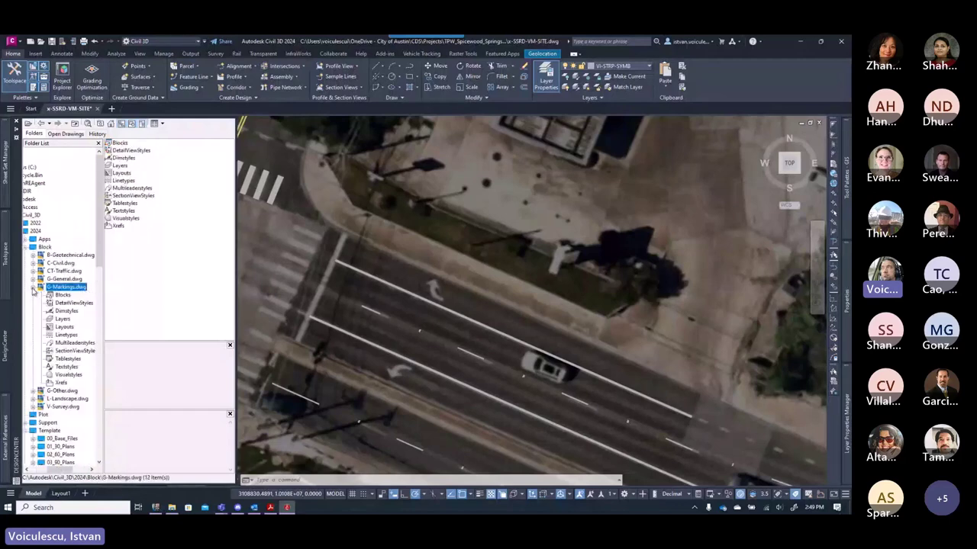
{"action": "left_click", "coordinate": [61, 295]}
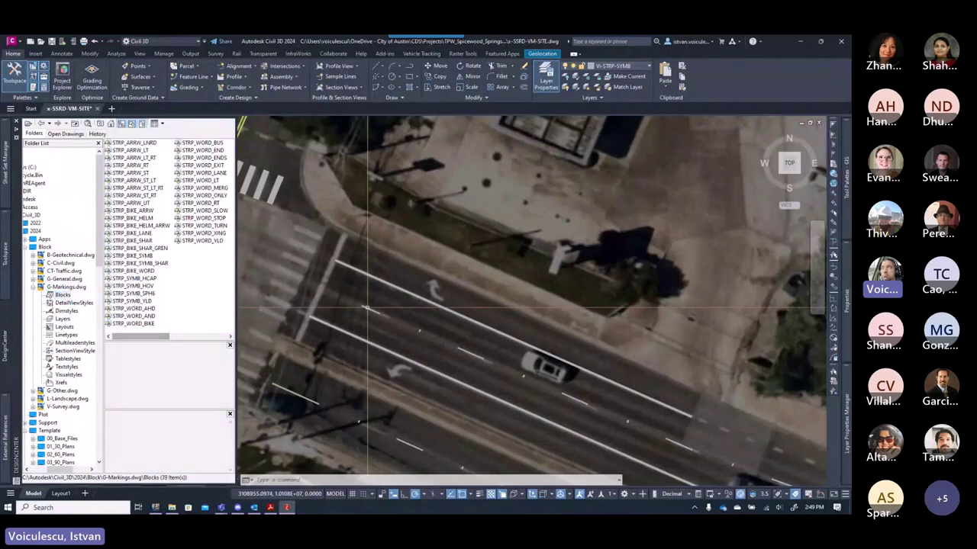
{"action": "key", "text": "ctrl+2"}
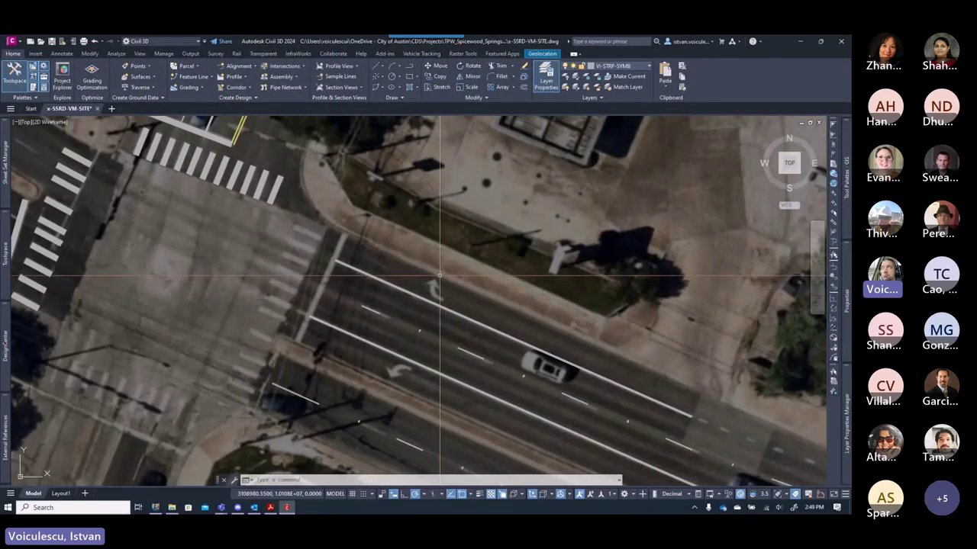
{"action": "mouse_move", "coordinate": [4, 443]}
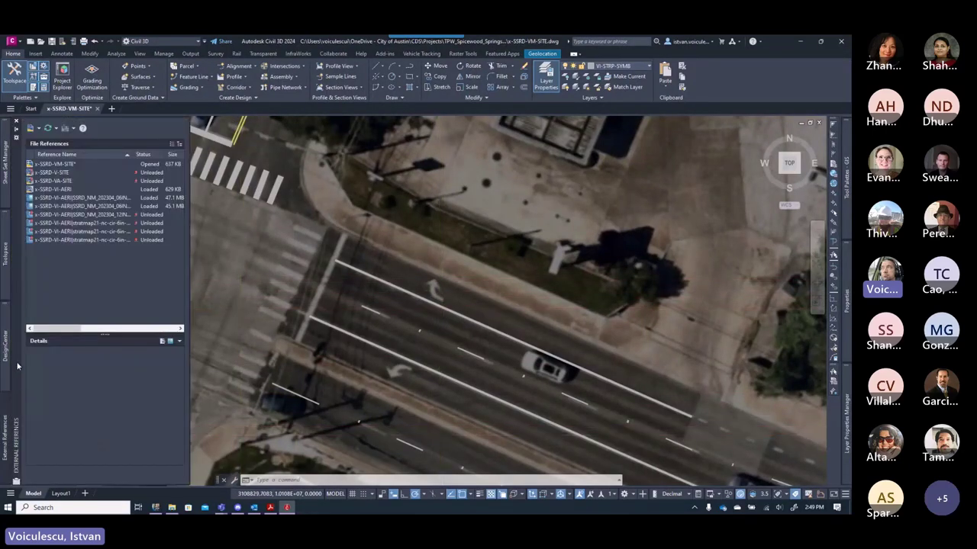
{"action": "mouse_move", "coordinate": [6, 347]}
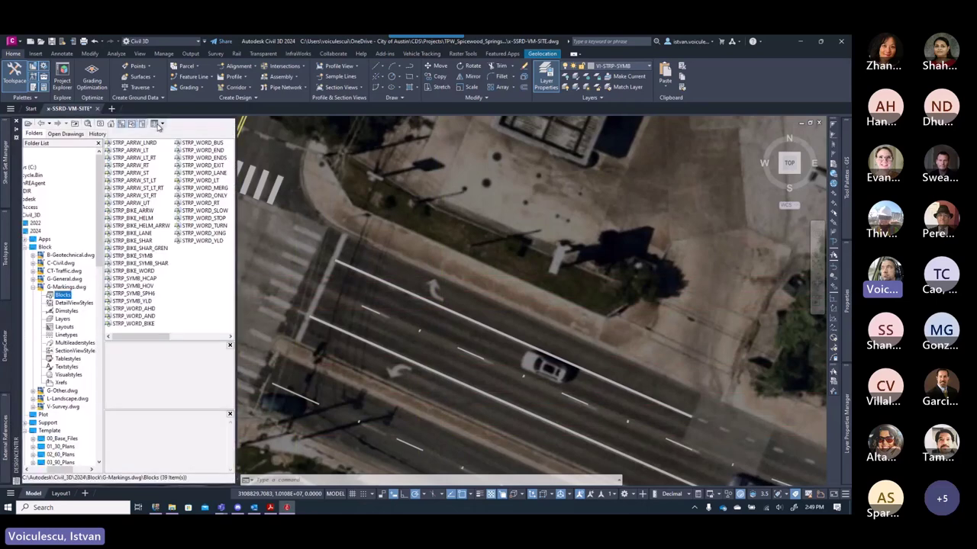
{"action": "left_click", "coordinate": [158, 125]}
- Insert the STRP_ARRW_RT block from DesignCenter's Large icons view onto the road lane
{"action": "left_click", "coordinate": [181, 135]}
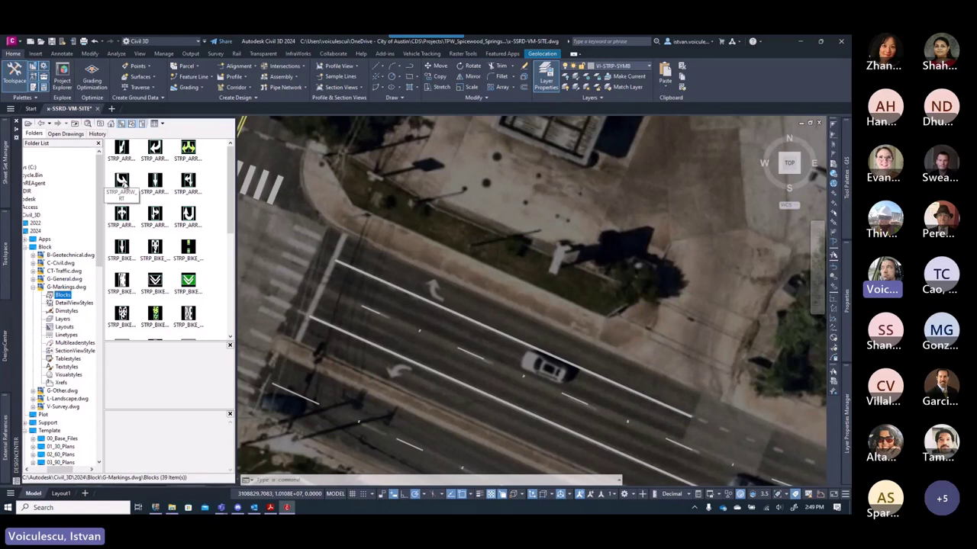
{"action": "left_click", "coordinate": [123, 182]}
{"action": "right_click", "coordinate": [127, 182]}
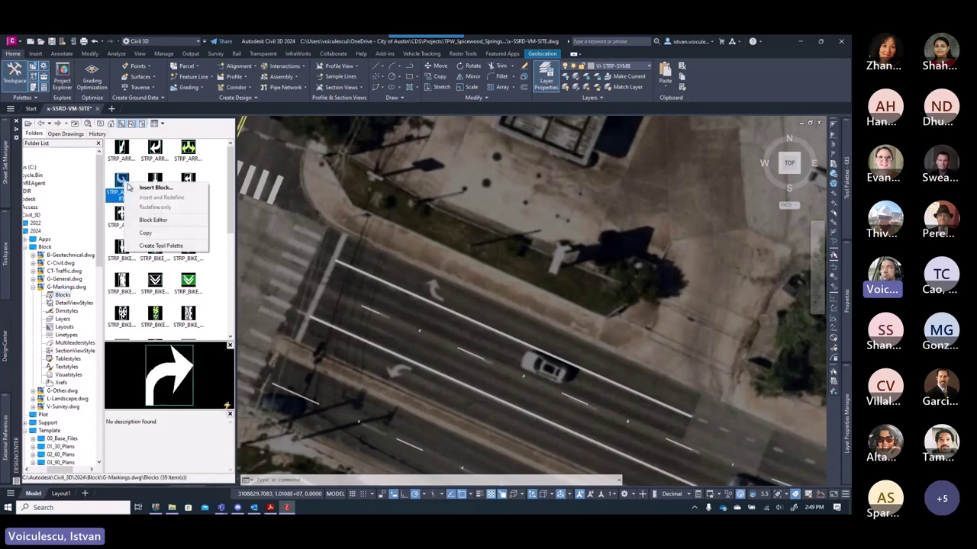
{"action": "left_click", "coordinate": [153, 188]}
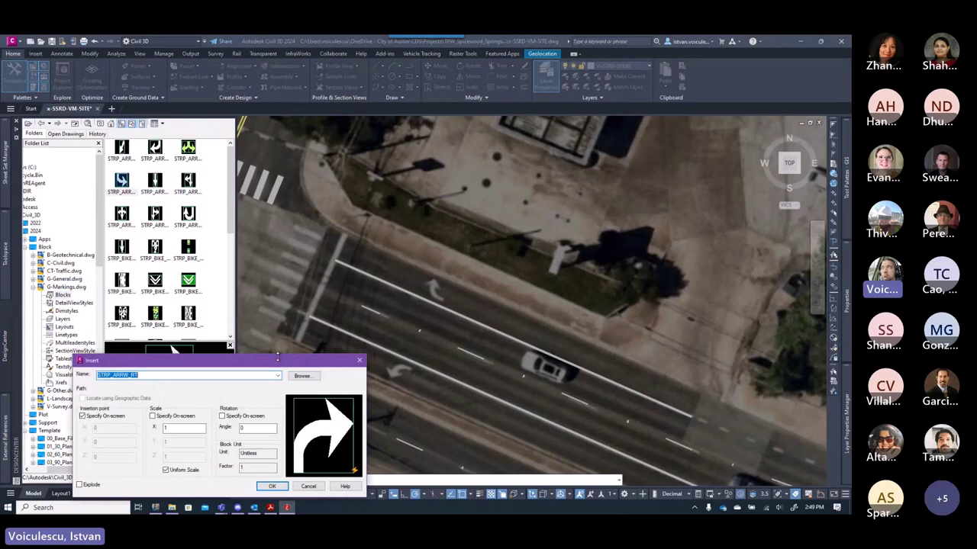
{"action": "left_click_drag", "start_coordinate": [278, 356], "coordinate": [345, 292]}
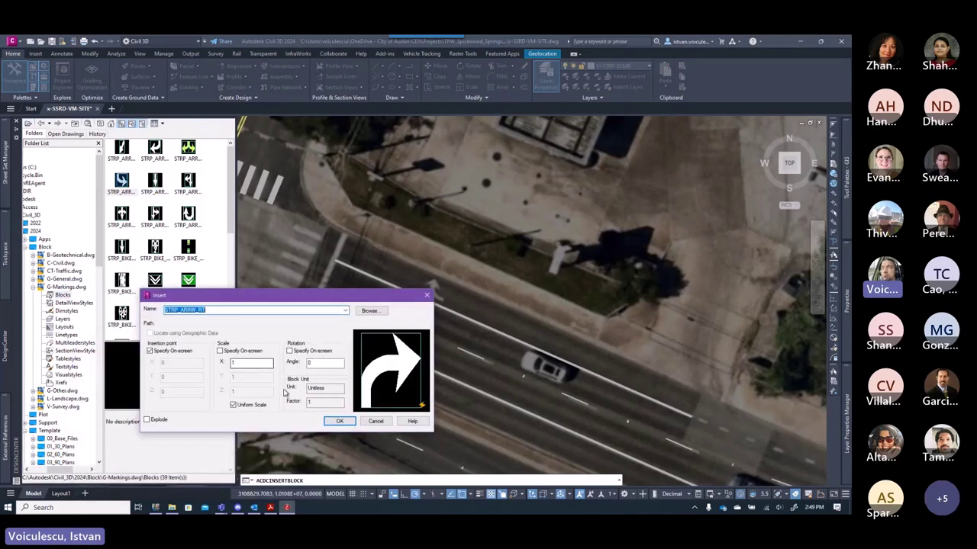
{"action": "left_click", "coordinate": [339, 422]}
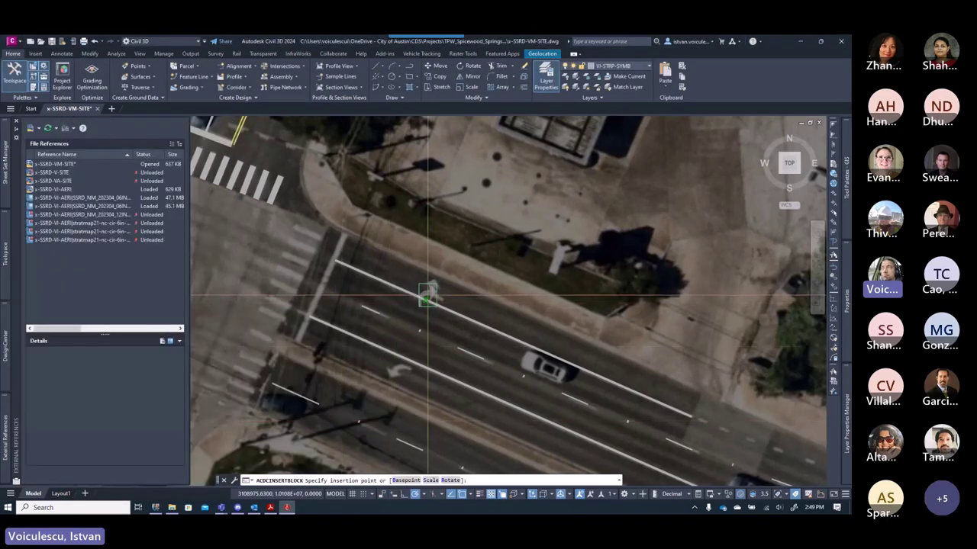
{"action": "scroll", "coordinate": [429, 274], "scroll_direction": "up", "scroll_amount": 5}
{"action": "left_click", "coordinate": [442, 277]}
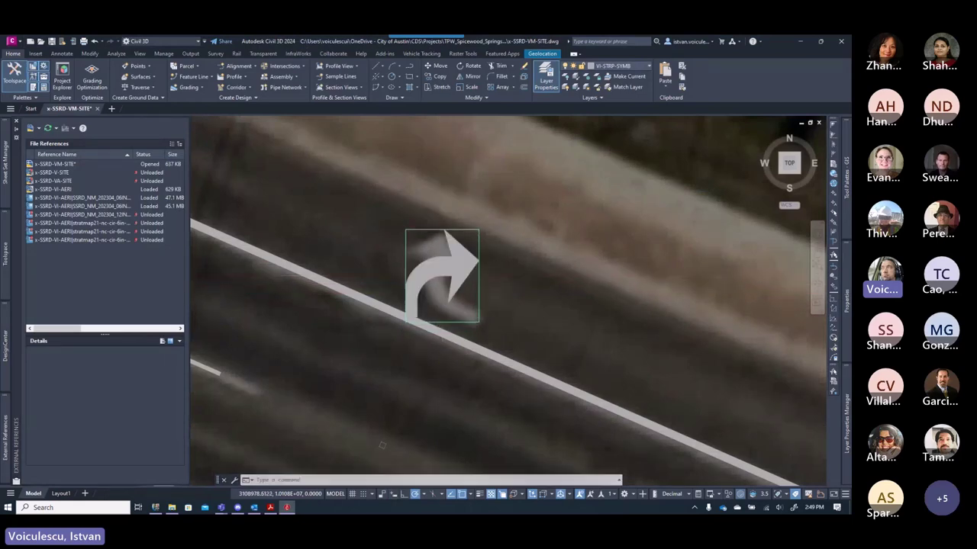
- Rotate and move the arrow block with RO, then undo the change
{"action": "left_click", "coordinate": [431, 285]}
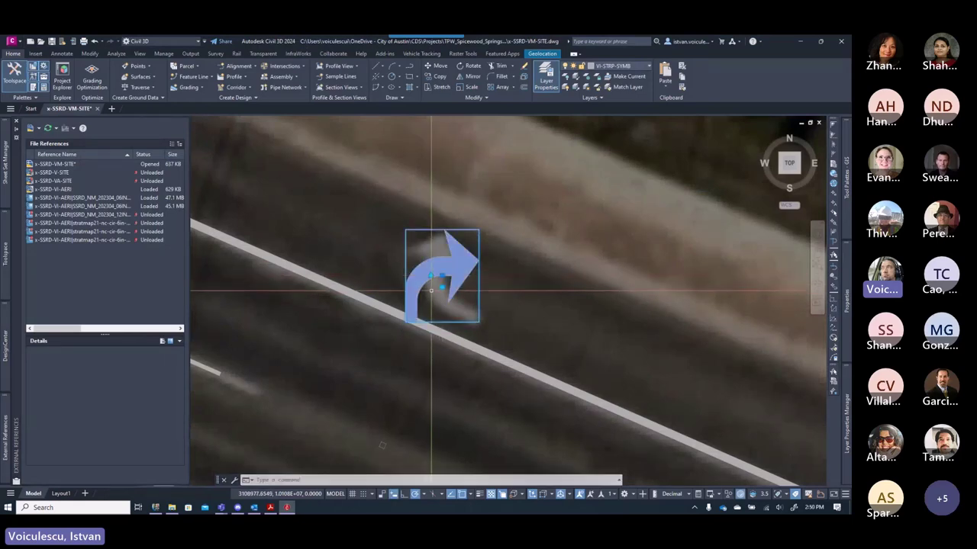
{"action": "type", "text": "rotate"}
{"action": "key", "text": "Return"}
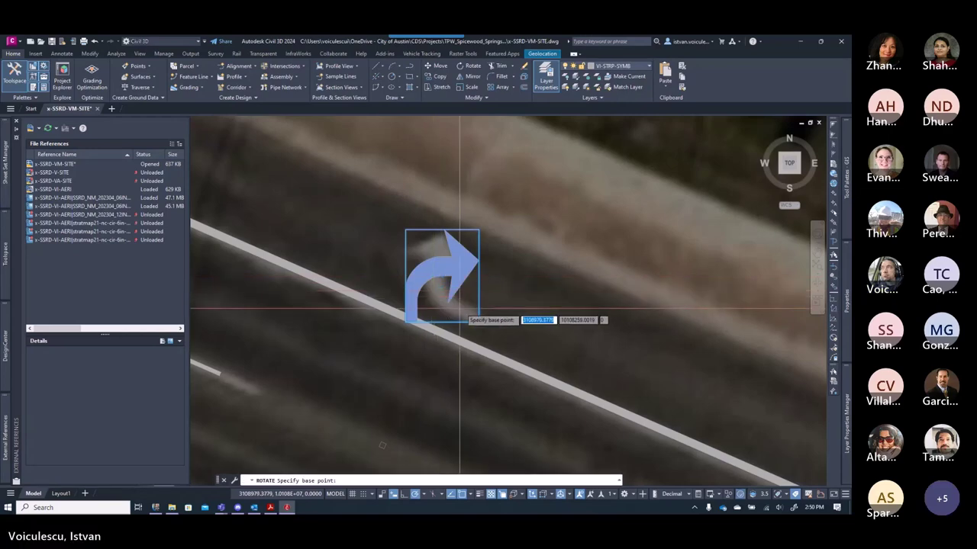
{"action": "left_click", "coordinate": [458, 305]}
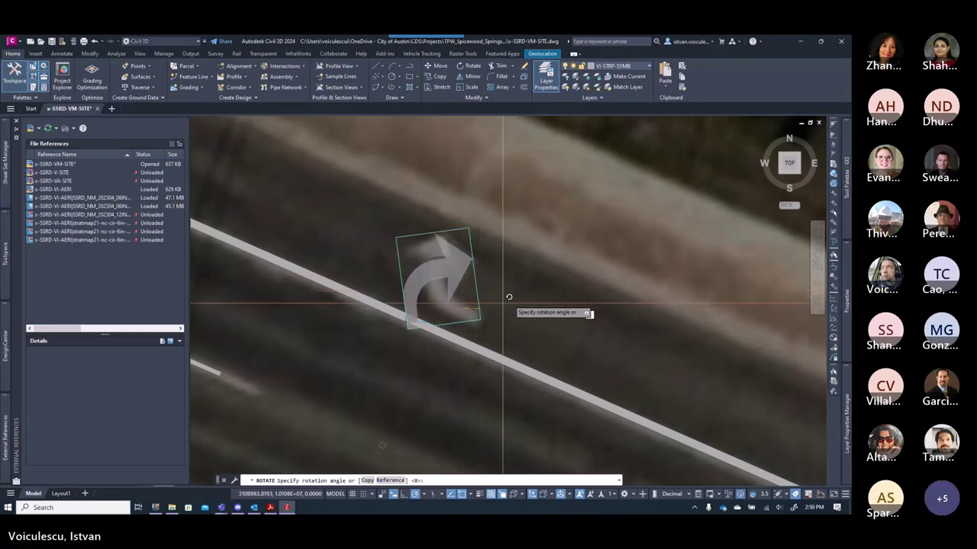
{"action": "left_click", "coordinate": [513, 200]}
{"action": "left_click", "coordinate": [427, 314]}
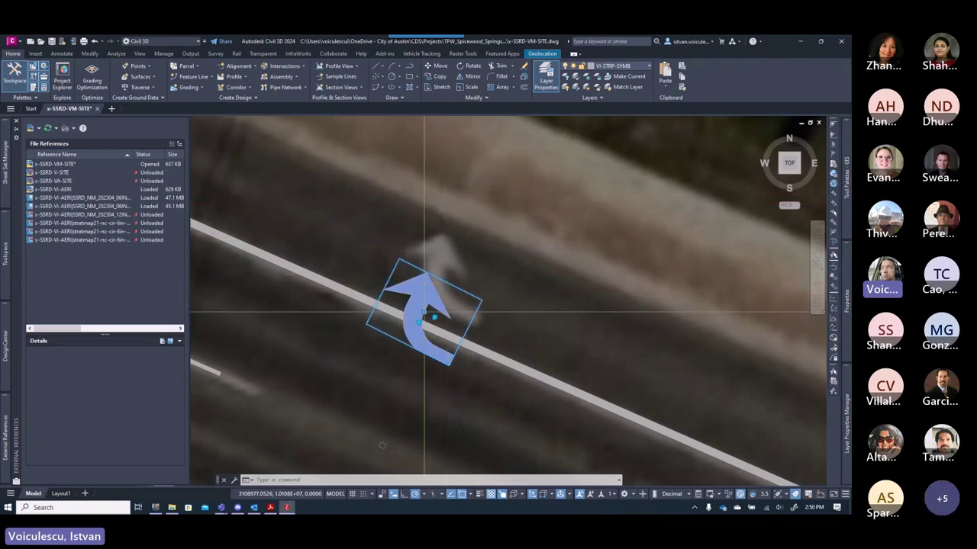
{"action": "left_click", "coordinate": [430, 318]}
{"action": "left_click", "coordinate": [443, 268]}
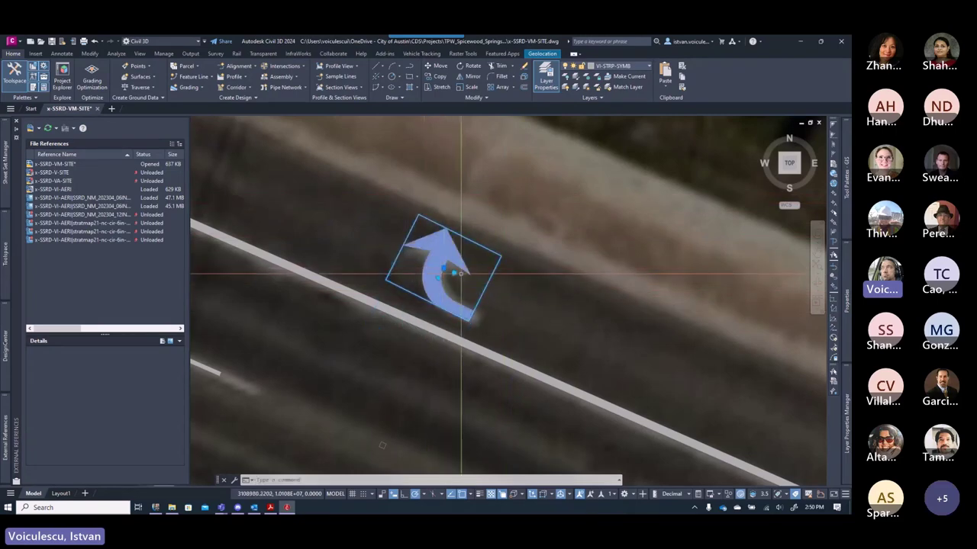
{"action": "key", "text": "ctrl+z"}
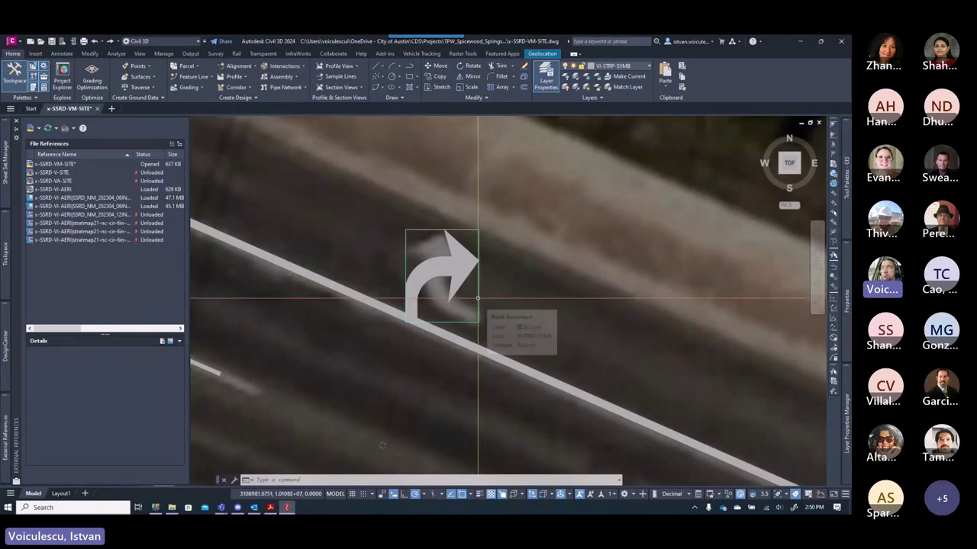
- Align the right-turn arrow along the lane line using its grip, then clear the selection
{"action": "left_click", "coordinate": [477, 296]}
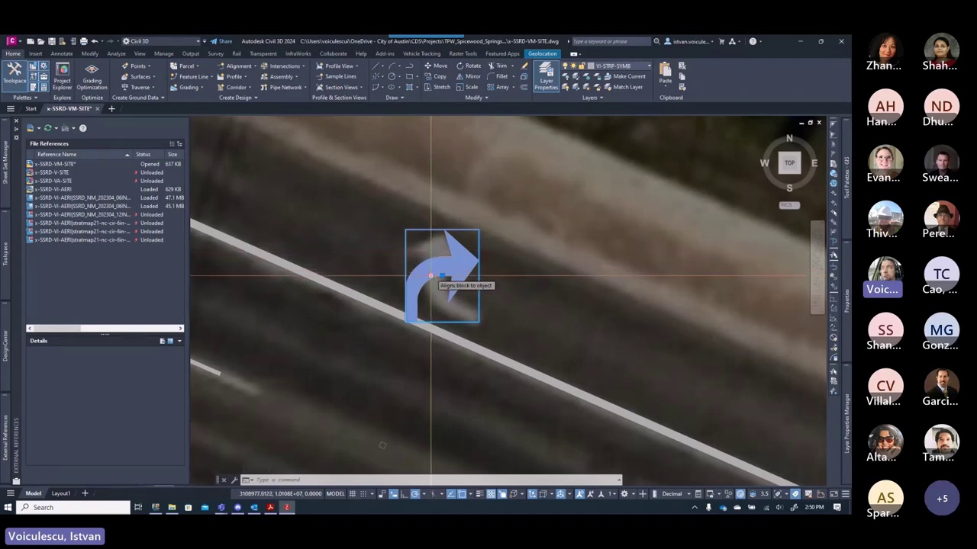
{"action": "left_click", "coordinate": [431, 276]}
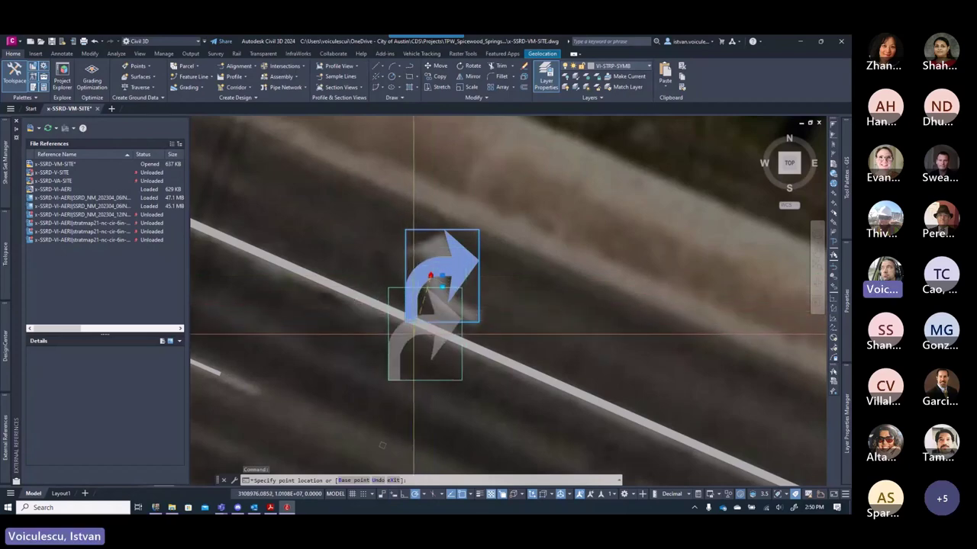
{"action": "key", "text": "Escape"}
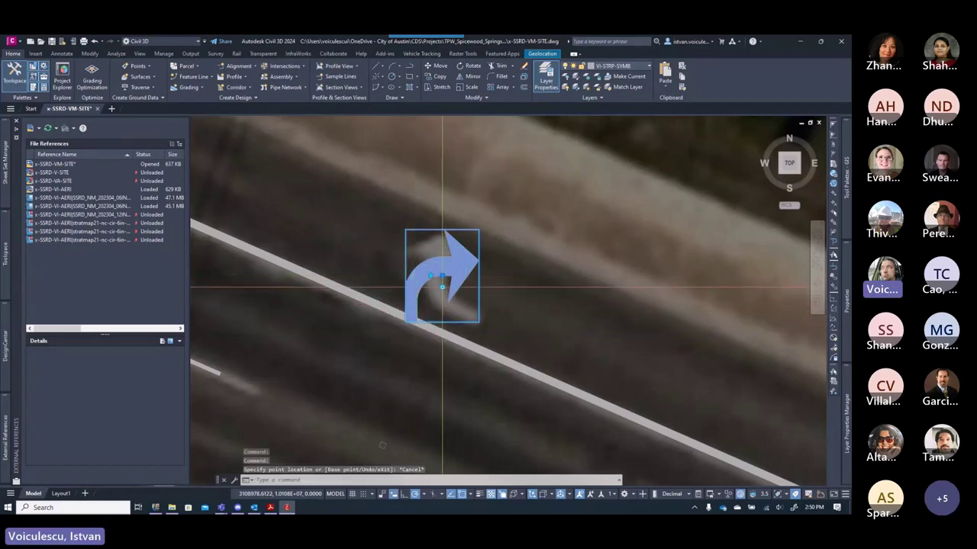
{"action": "left_click", "coordinate": [442, 286]}
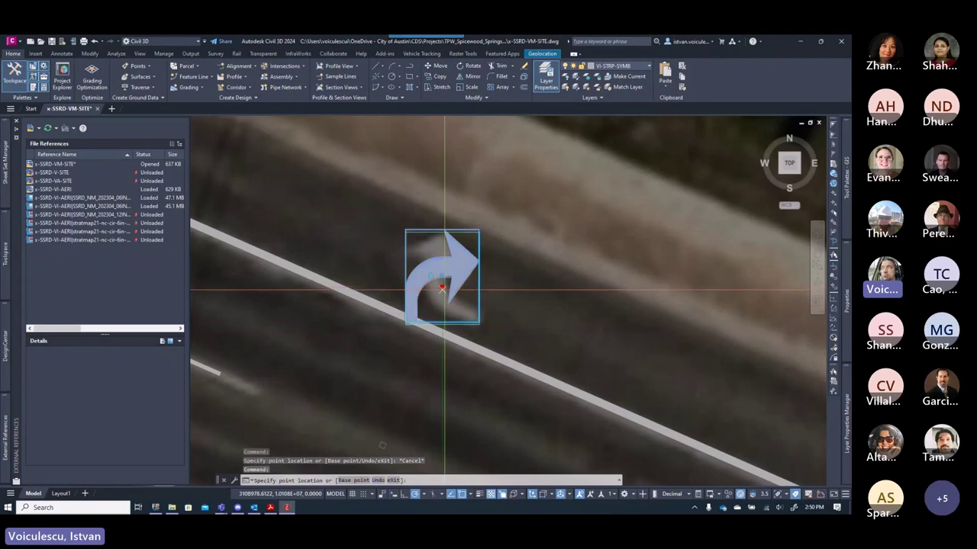
{"action": "left_click", "coordinate": [420, 322]}
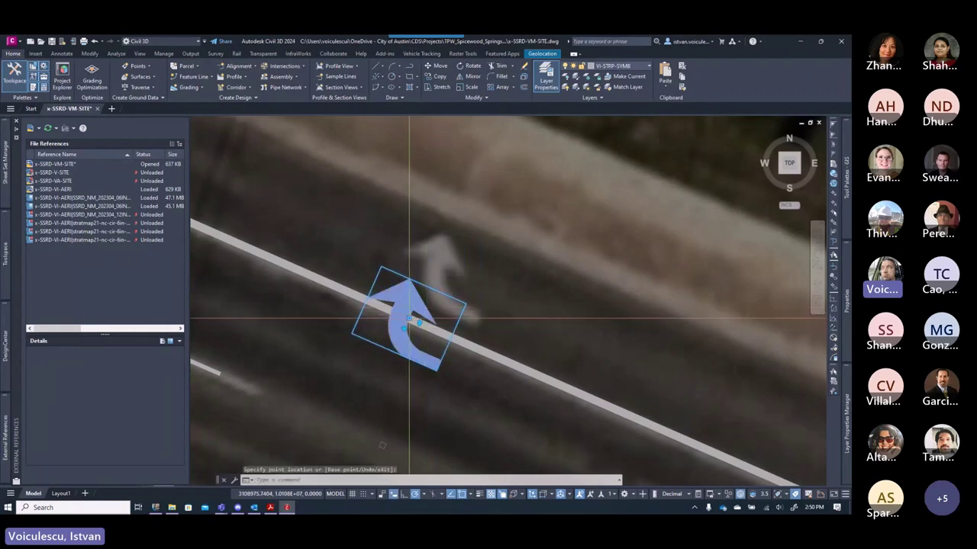
{"action": "left_click", "coordinate": [410, 319]}
{"action": "key", "text": "Escape"}
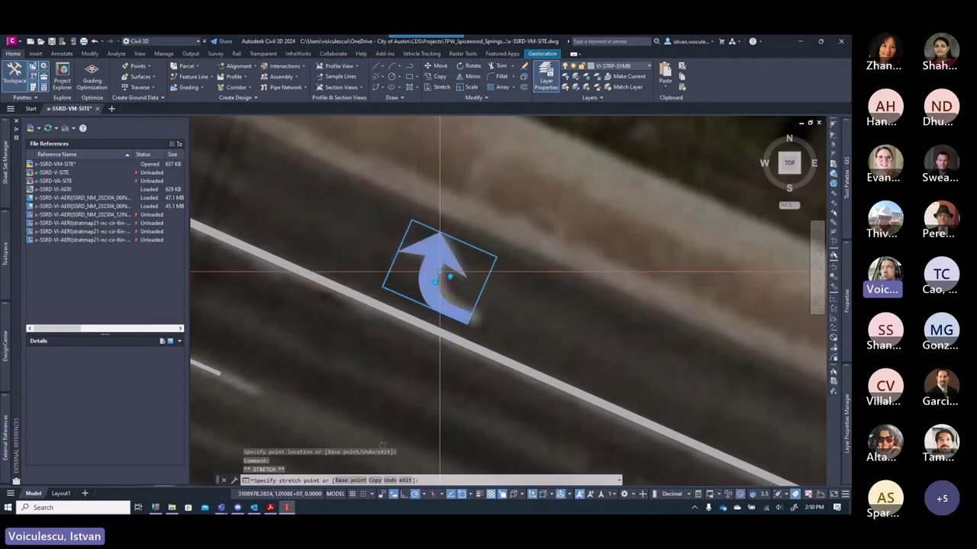
{"action": "key", "text": "Escape"}
- Reopen DesignCenter and select the STRP_ARRW_LT left-turn arrow block
{"action": "scroll", "coordinate": [440, 290], "scroll_direction": "down", "scroll_amount": 5}
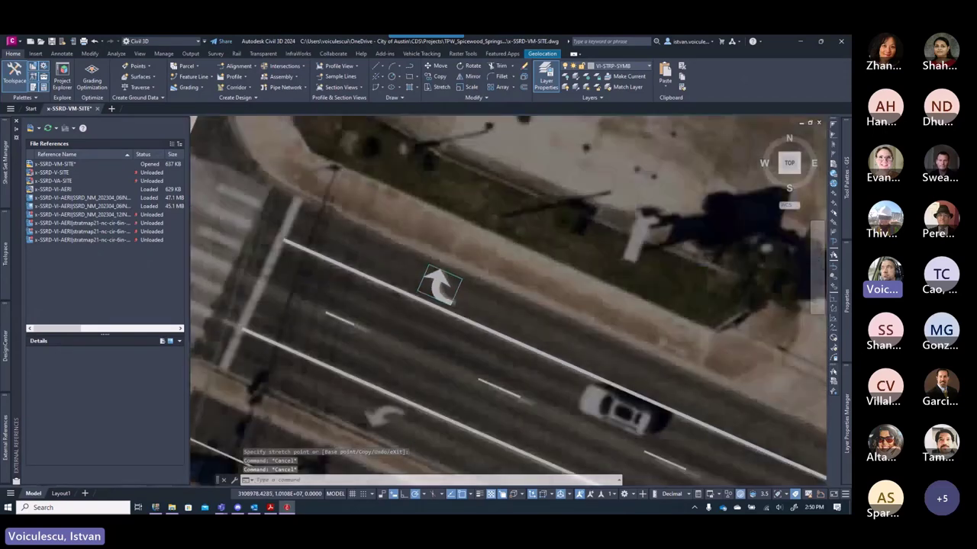
{"action": "scroll", "coordinate": [370, 260], "scroll_direction": "up", "scroll_amount": 5}
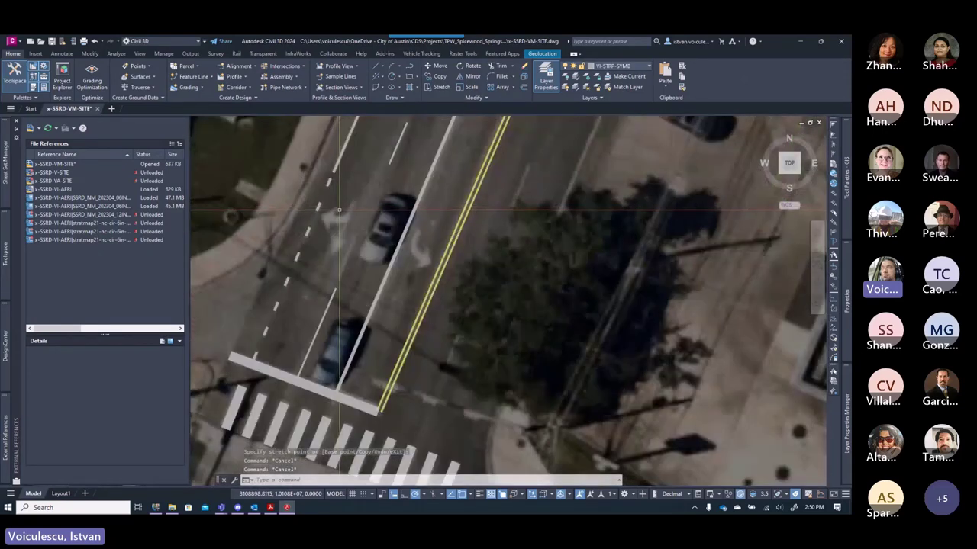
{"action": "scroll", "coordinate": [370, 260], "scroll_direction": "down", "scroll_amount": 5}
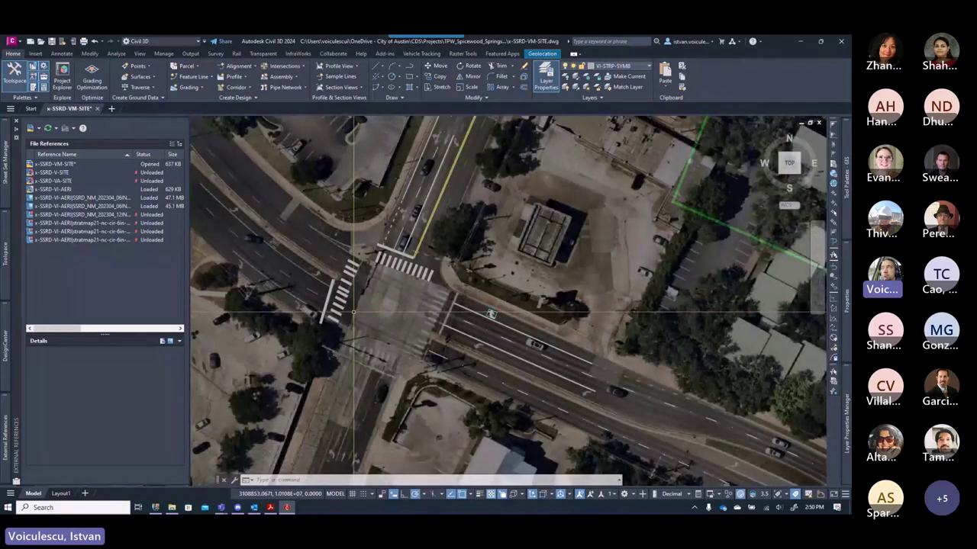
{"action": "left_click", "coordinate": [6, 370]}
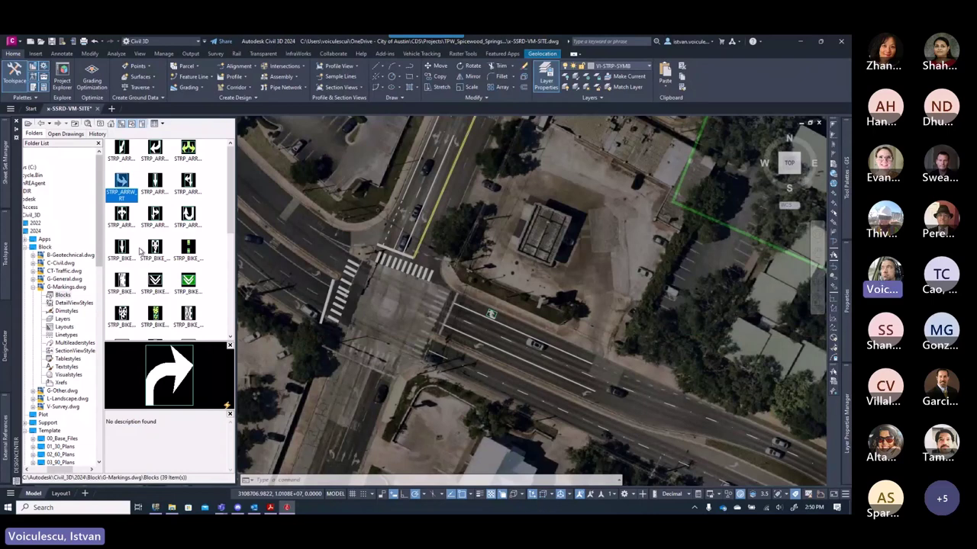
{"action": "left_click", "coordinate": [163, 161]}
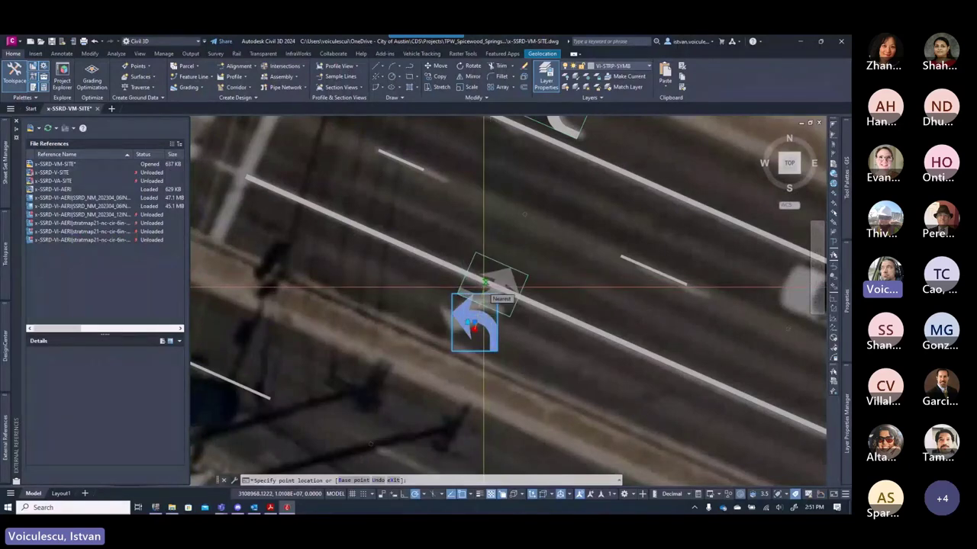
- Grip-move the left-turn arrow block into the lower lane, following the road's slant
{"action": "scroll", "coordinate": [483, 286], "scroll_direction": "up", "scroll_amount": 5}
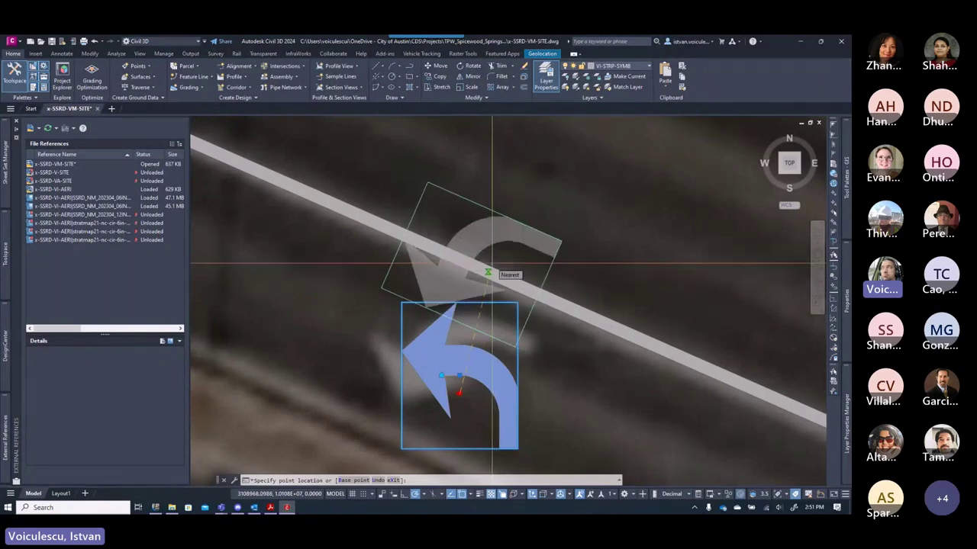
{"action": "left_click", "coordinate": [488, 272]}
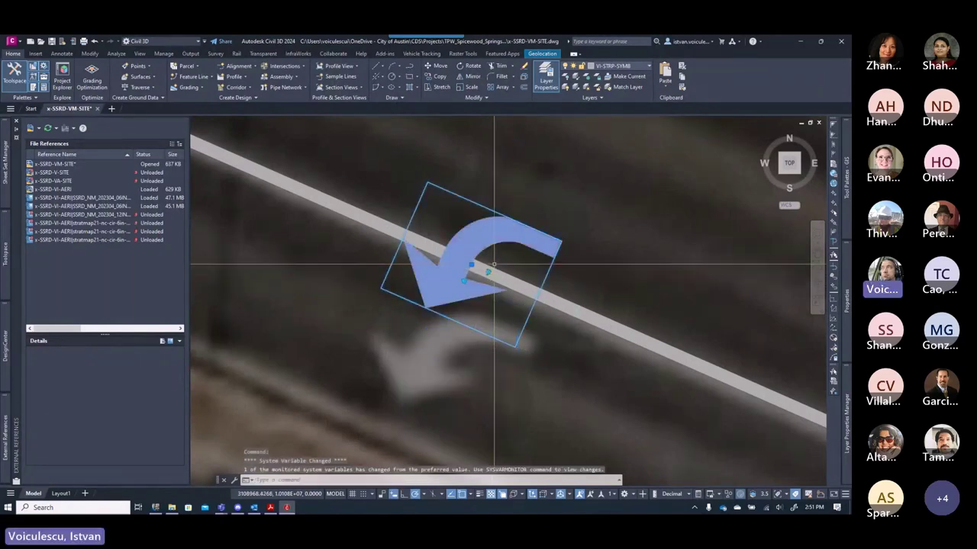
{"action": "left_click", "coordinate": [471, 265]}
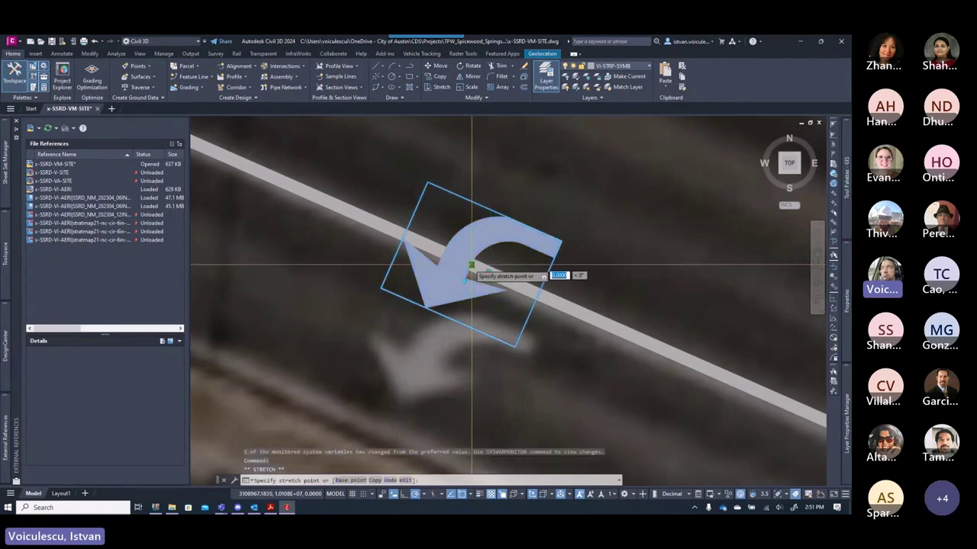
{"action": "left_click", "coordinate": [436, 355]}
{"action": "scroll", "coordinate": [439, 356], "scroll_direction": "down", "scroll_amount": 2}
{"action": "scroll", "coordinate": [450, 357], "scroll_direction": "down", "scroll_amount": 2}
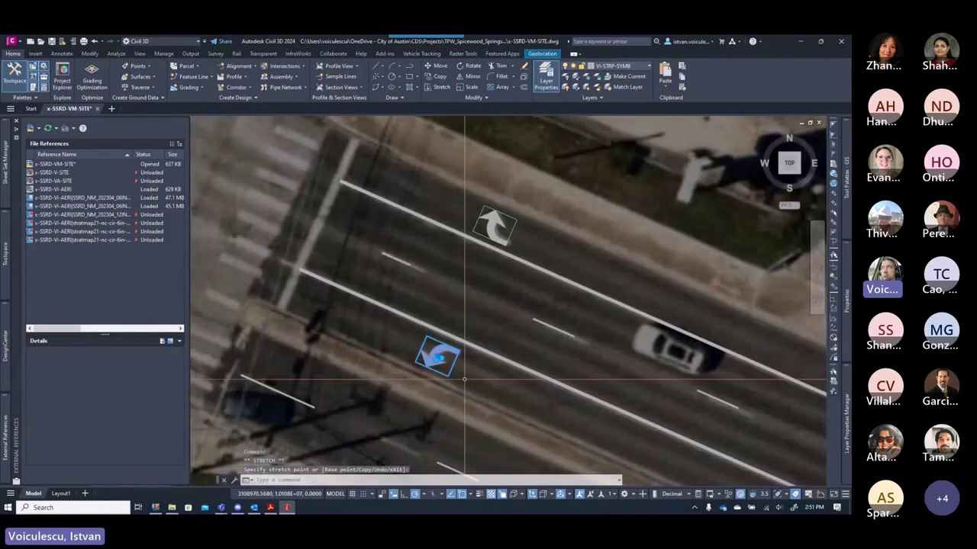
{"action": "key", "text": "Escape"}
{"action": "key", "text": "Escape"}
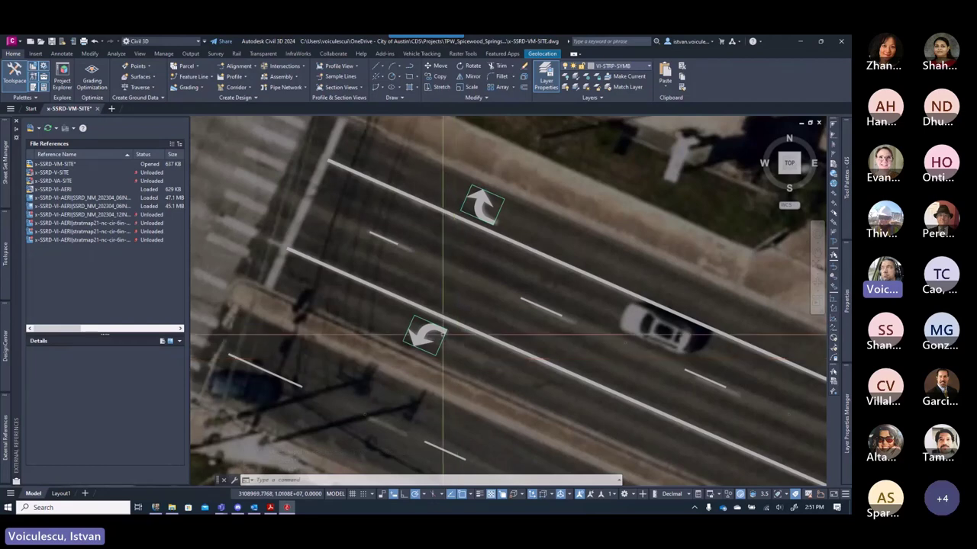
- Pan and zoom the view from the whole intersection over to its western approach road
{"action": "scroll", "coordinate": [443, 334], "scroll_direction": "down", "scroll_amount": 4}
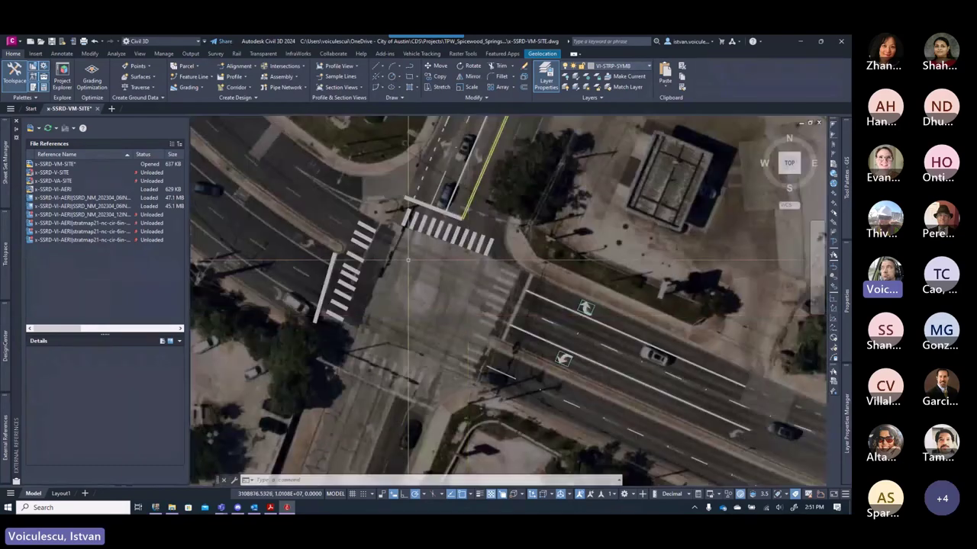
{"action": "middle_click_drag", "start_coordinate": [409, 259], "coordinate": [484, 343]}
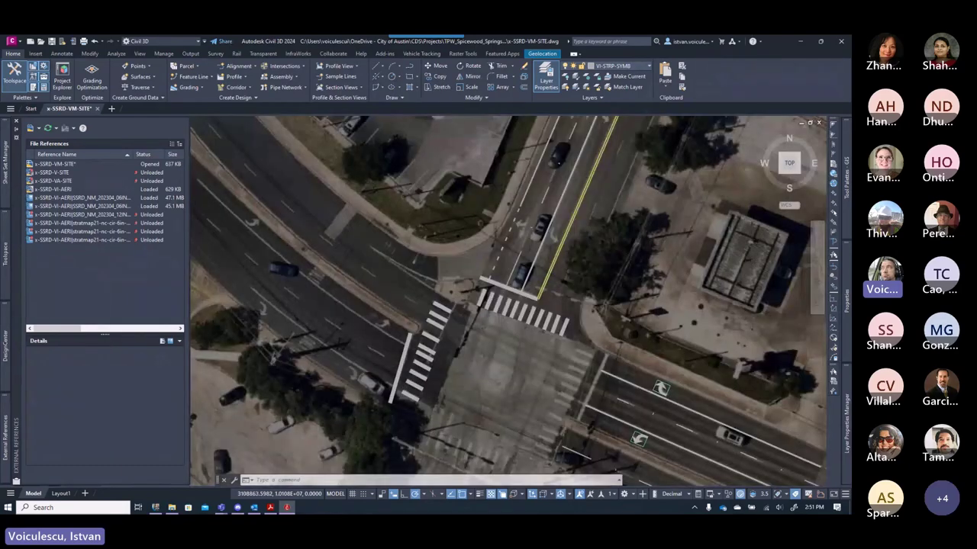
{"action": "scroll", "coordinate": [451, 389], "scroll_direction": "up", "scroll_amount": 5}
{"action": "scroll", "coordinate": [451, 389], "scroll_direction": "down", "scroll_amount": 3}
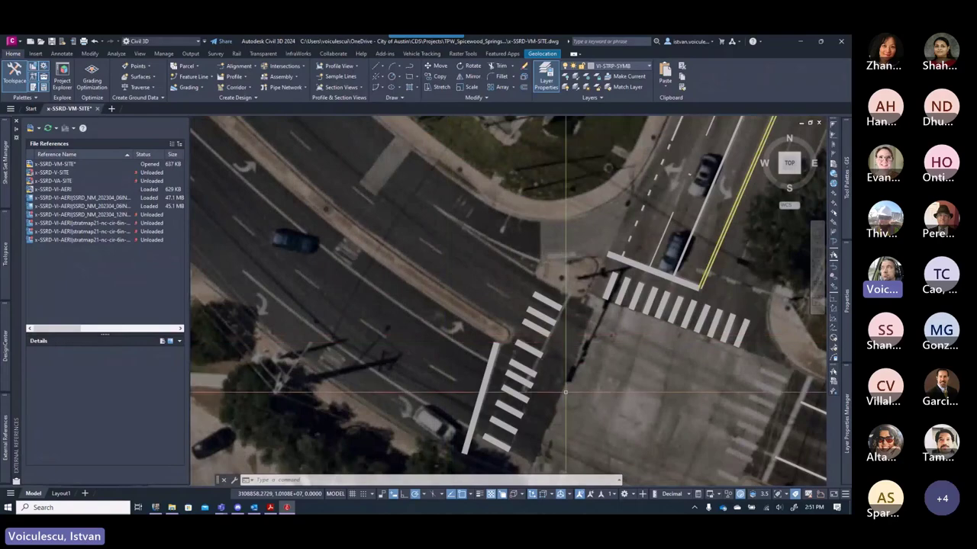
{"action": "scroll", "coordinate": [565, 392], "scroll_direction": "down", "scroll_amount": 4}
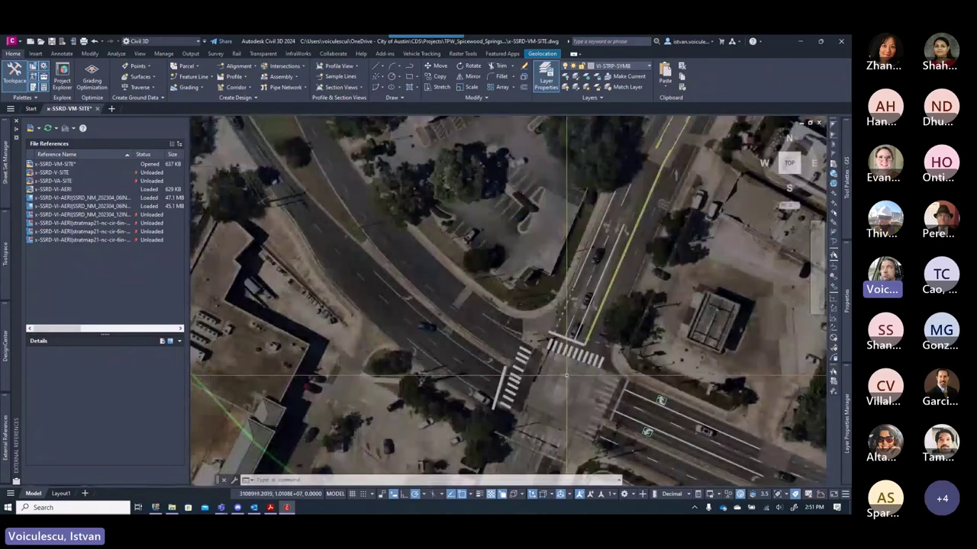
{"action": "scroll", "coordinate": [429, 327], "scroll_direction": "up", "scroll_amount": 2}
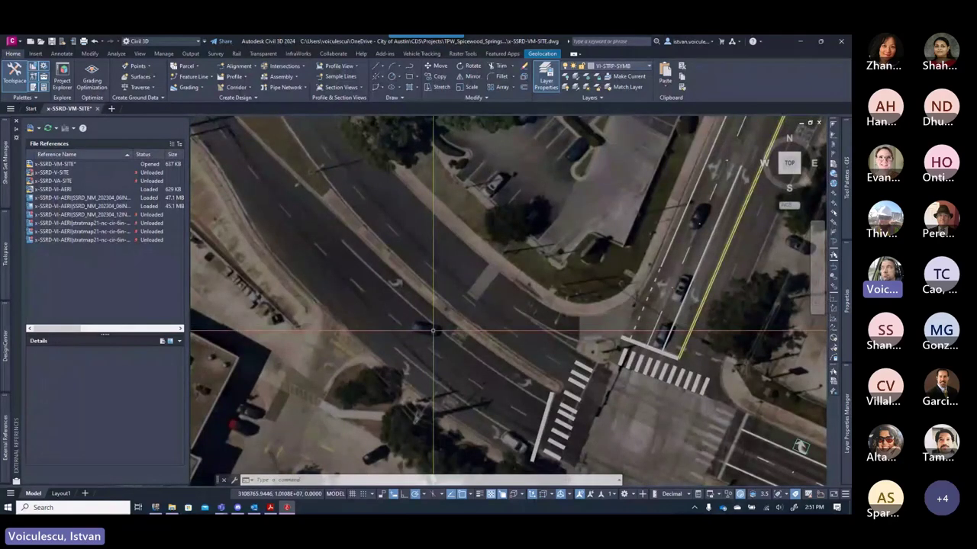
{"action": "middle_click_drag", "start_coordinate": [433, 330], "coordinate": [370, 302]}
- Insert an STRP_ARRW_LT left-turn arrow on the western approach, rotated to follow the lane
{"action": "mouse_move", "coordinate": [849, 223]}
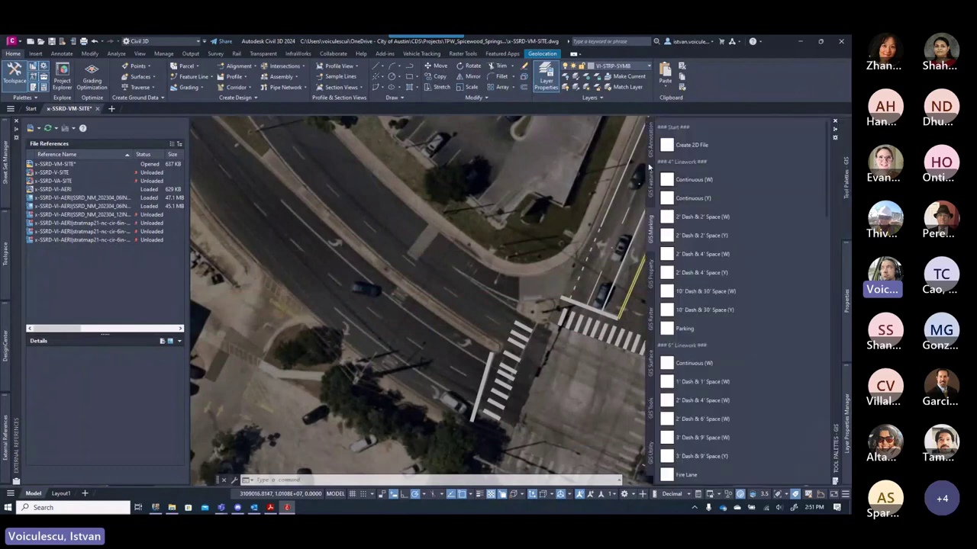
{"action": "scroll", "coordinate": [744, 317], "scroll_direction": "down", "scroll_amount": 8}
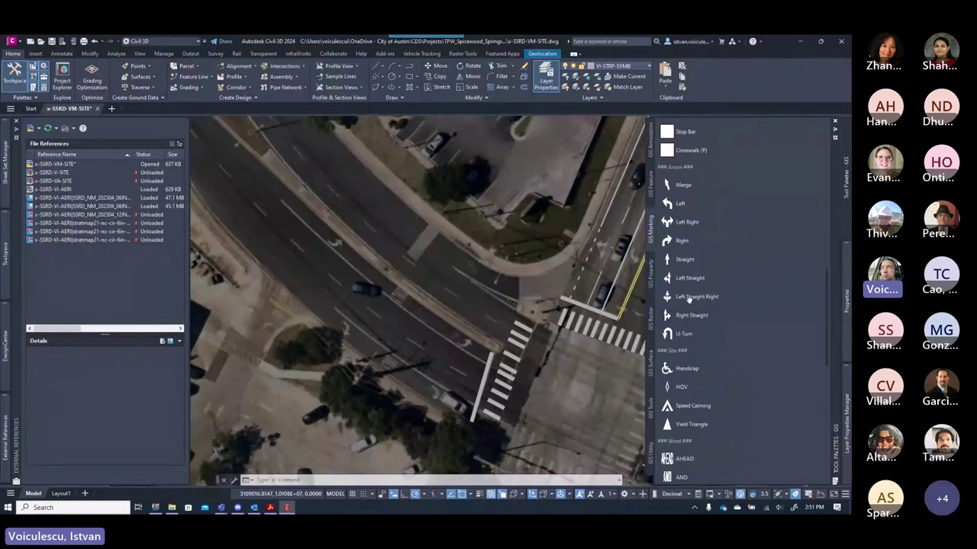
{"action": "left_click", "coordinate": [681, 205]}
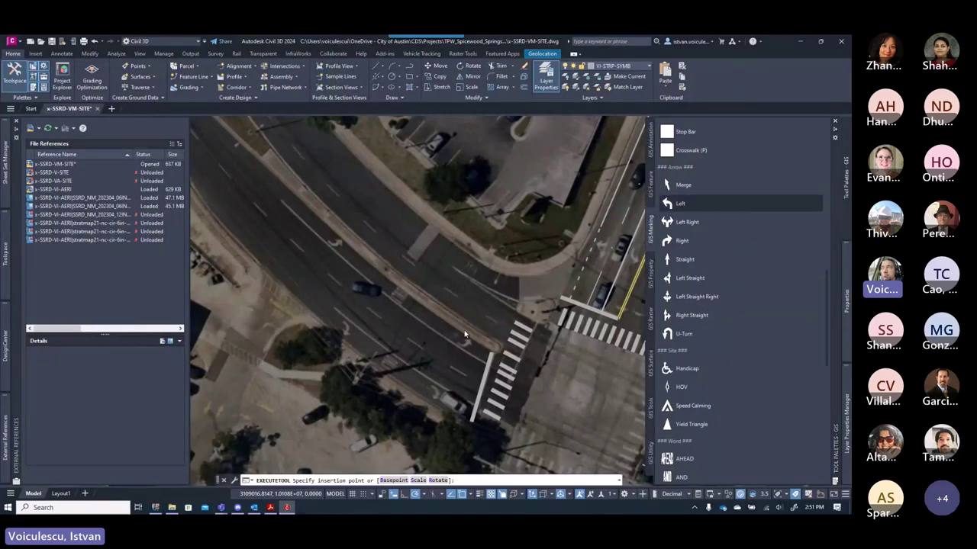
{"action": "scroll", "coordinate": [457, 343], "scroll_direction": "up", "scroll_amount": 6}
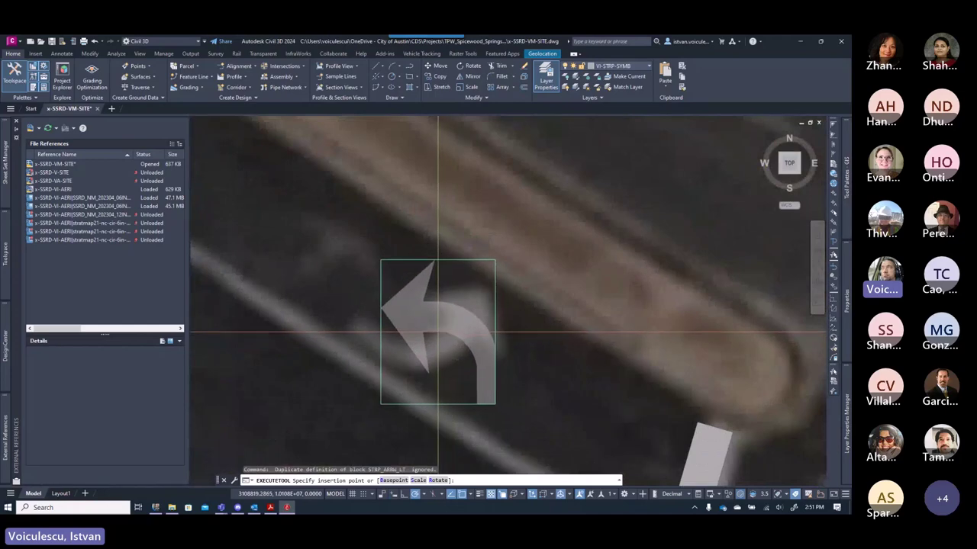
{"action": "left_click", "coordinate": [435, 333]}
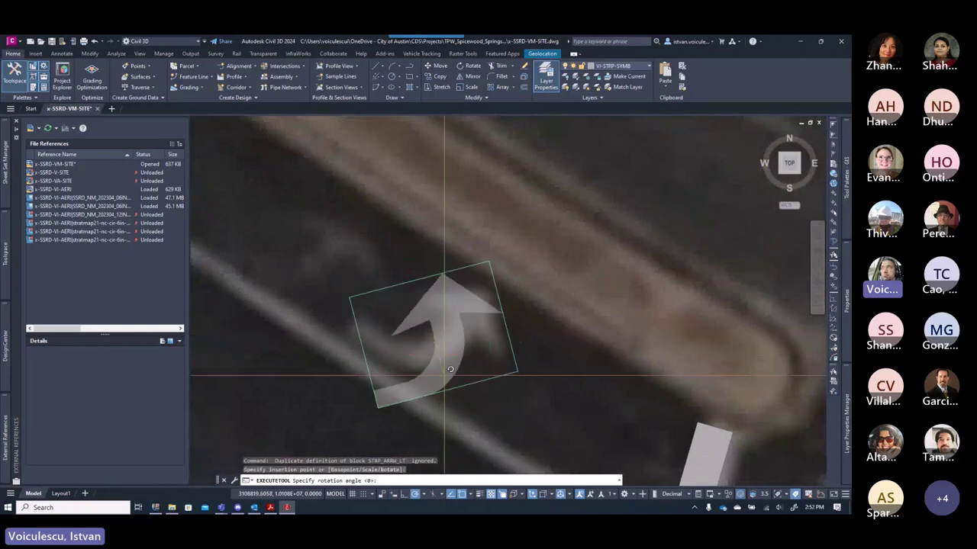
{"action": "left_click", "coordinate": [382, 406]}
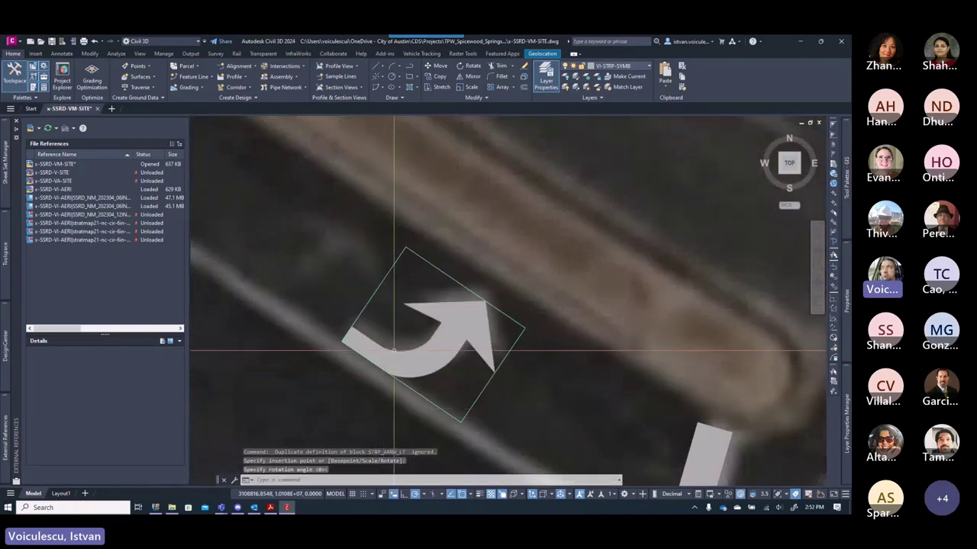
{"action": "left_click", "coordinate": [392, 351]}
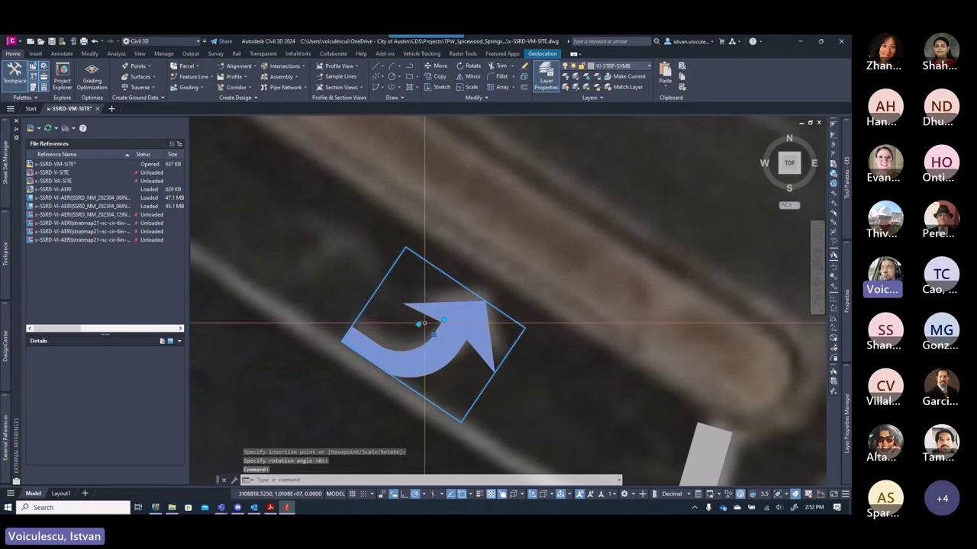
{"action": "left_click", "coordinate": [433, 335]}
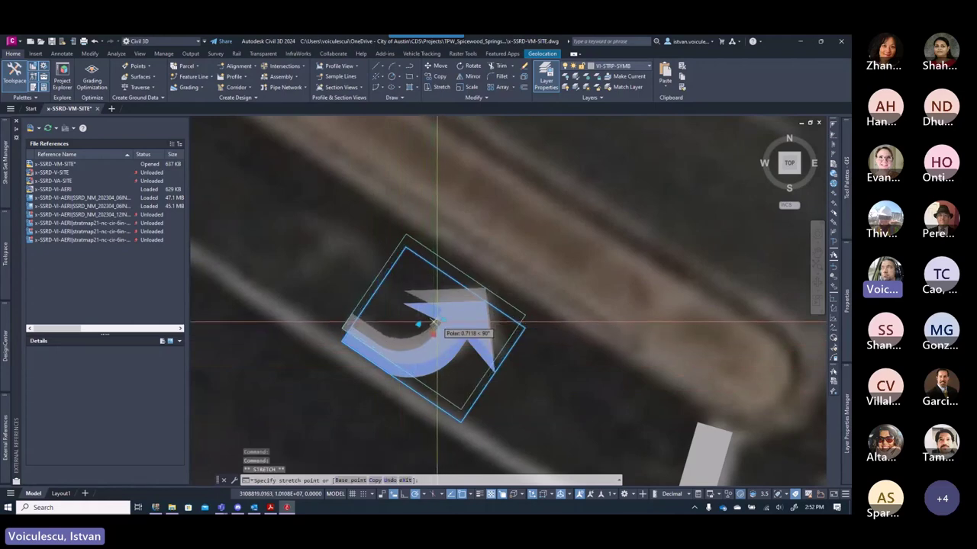
{"action": "scroll", "coordinate": [439, 324], "scroll_direction": "up", "scroll_amount": 4}
{"action": "scroll", "coordinate": [433, 327], "scroll_direction": "down", "scroll_amount": 10}
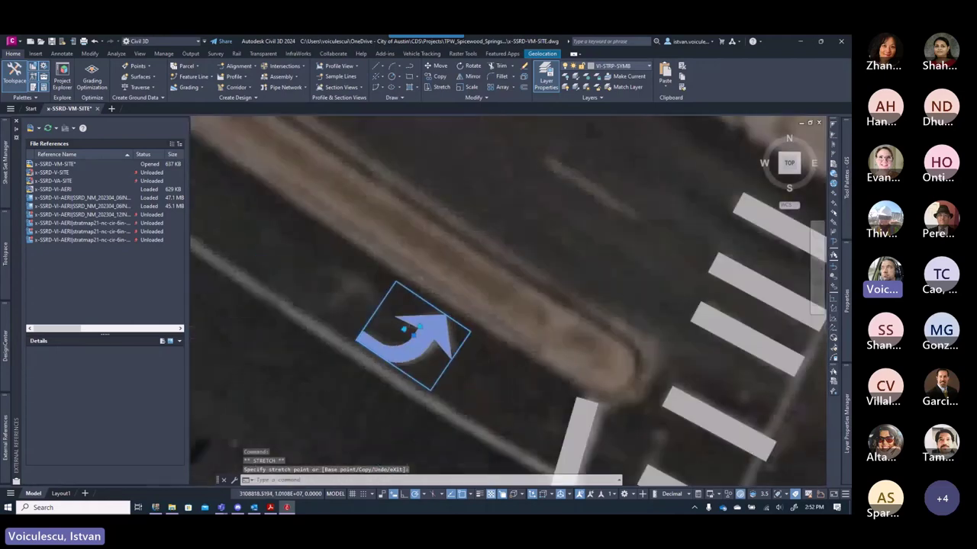
{"action": "key", "text": "Escape"}
{"action": "key", "text": "Escape"}
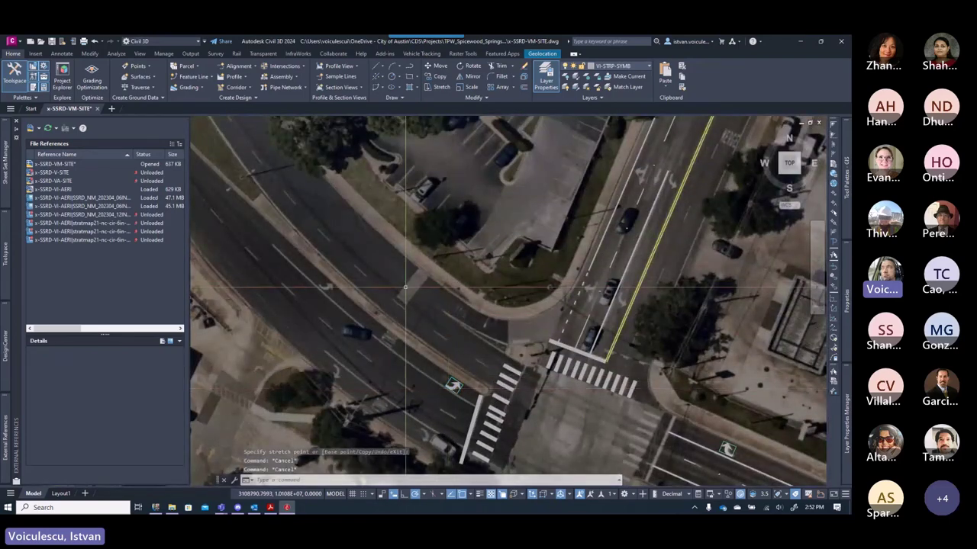
- Make layer 0 current using -LAYER with the Set option
{"action": "left_click", "coordinate": [6, 332]}
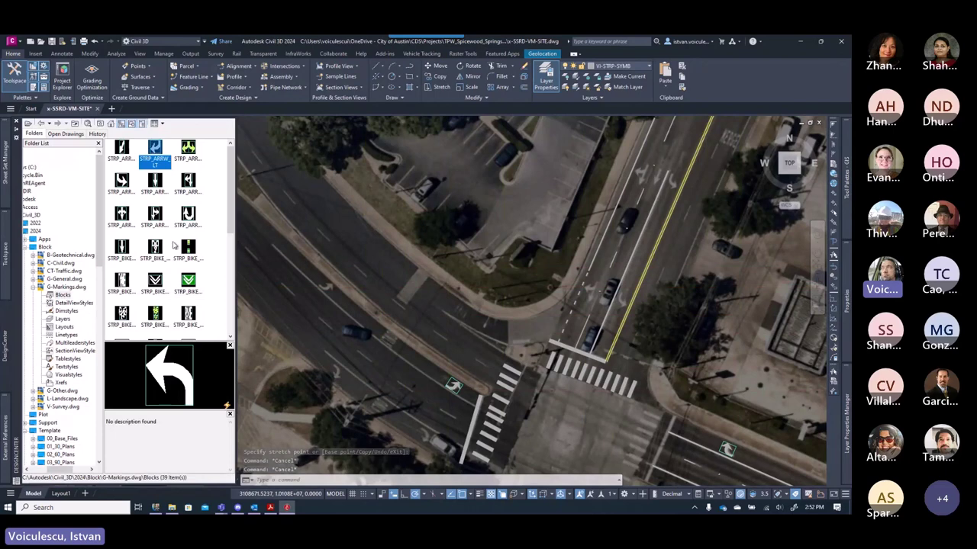
{"action": "scroll", "coordinate": [174, 245], "scroll_direction": "down", "scroll_amount": 5}
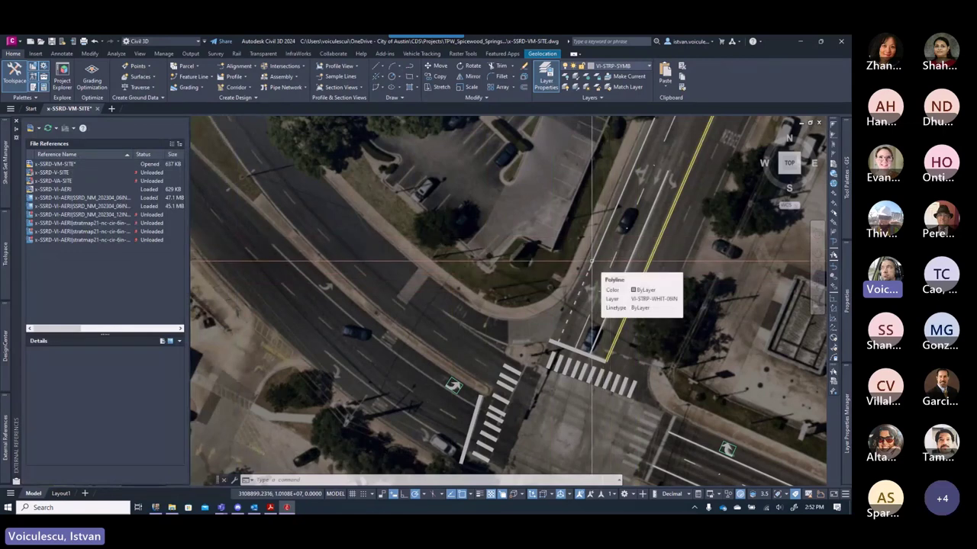
{"action": "type", "text": "-la"}
{"action": "key", "text": "Return"}
{"action": "type", "text": "s"}
{"action": "key", "text": "Return"}
{"action": "type", "text": "0"}
{"action": "key", "text": "Return"}
{"action": "key", "text": "Return"}
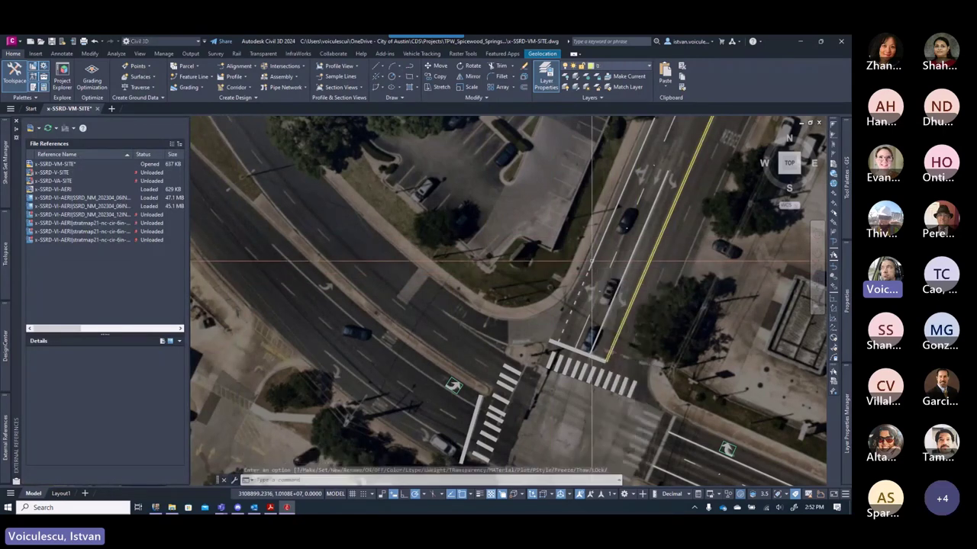
{"action": "key", "text": "Escape"}
{"action": "key", "text": "Escape"}
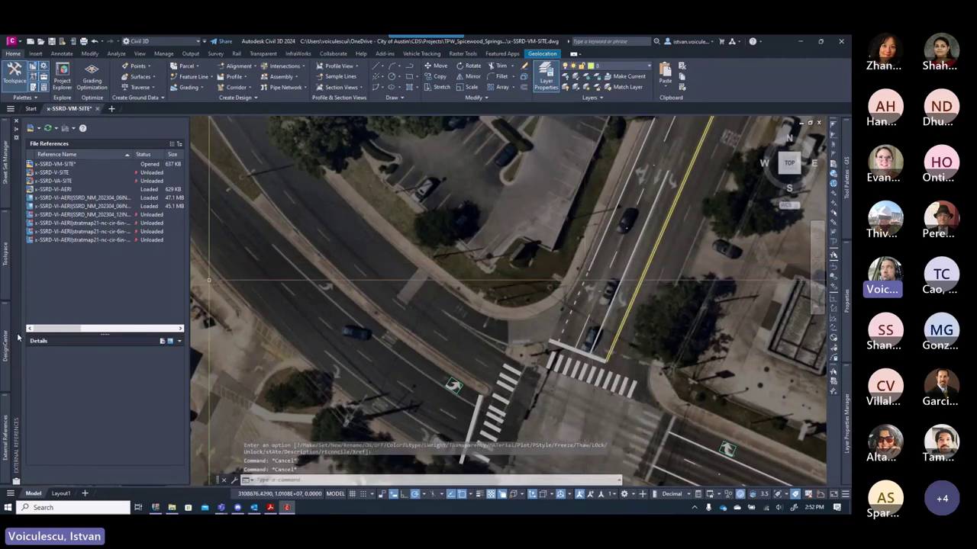
- Show the G-Markings.dwg blocks in DesignCenter as a List and select the ONLY word block
{"action": "left_click", "coordinate": [8, 358]}
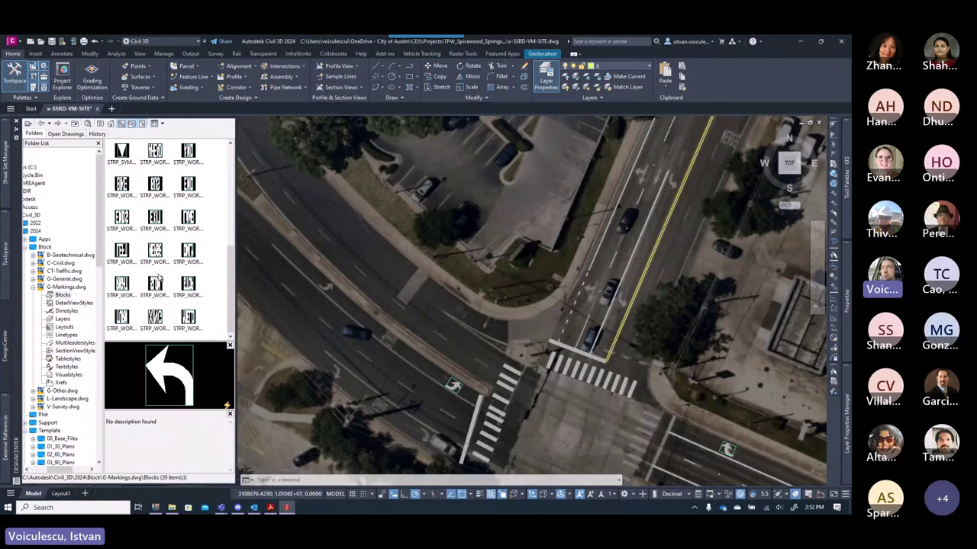
{"action": "scroll", "coordinate": [368, 358], "scroll_direction": "up", "scroll_amount": 2}
{"action": "left_click", "coordinate": [6, 442]}
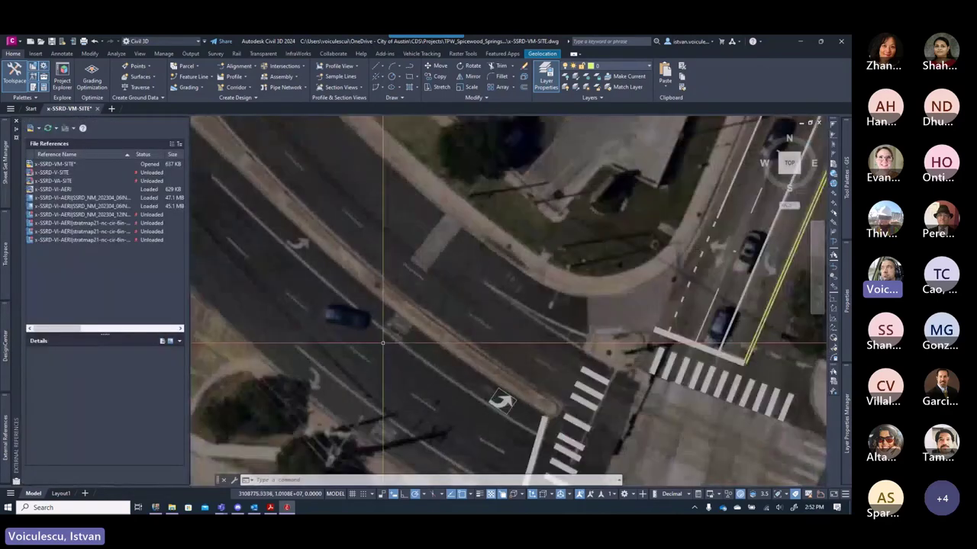
{"action": "left_click", "coordinate": [9, 384]}
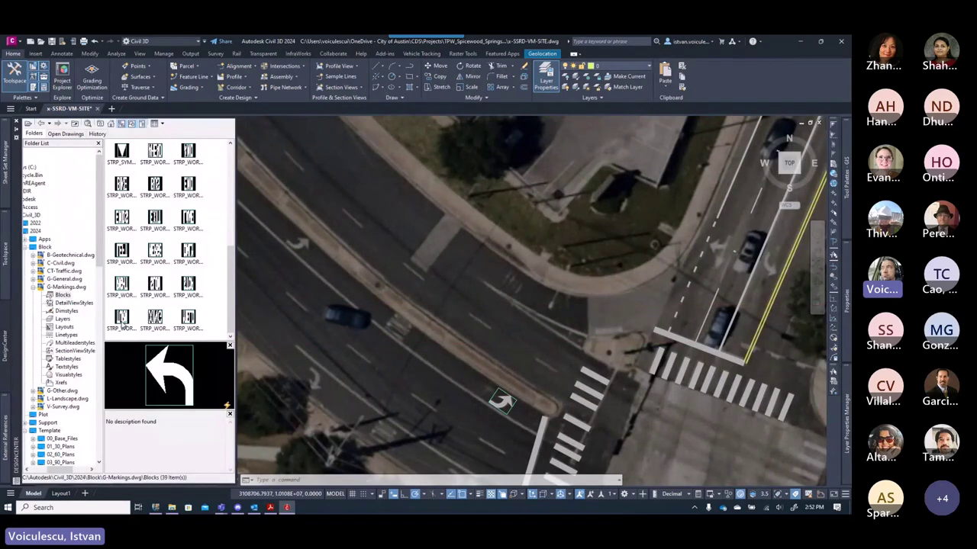
{"action": "left_click", "coordinate": [158, 123]}
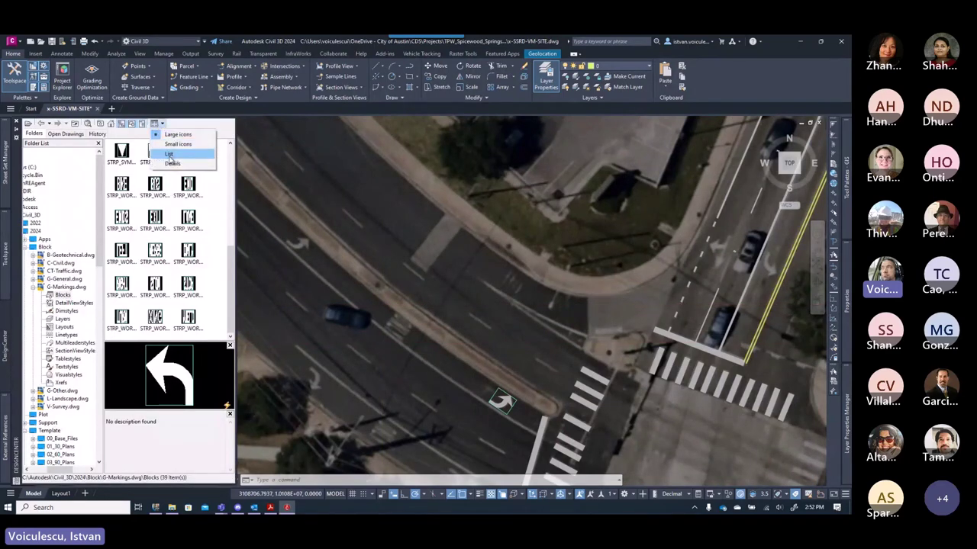
{"action": "left_click", "coordinate": [173, 156]}
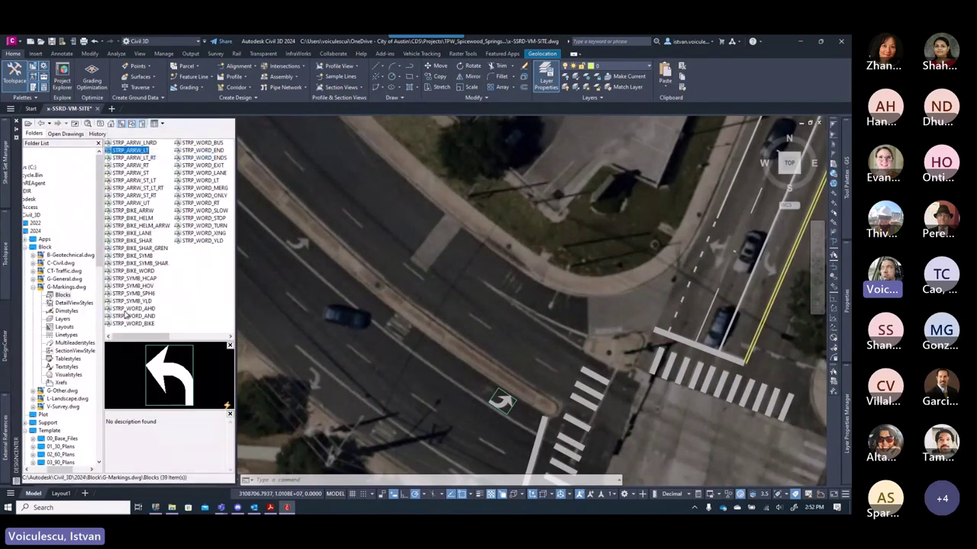
{"action": "left_click", "coordinate": [126, 309]}
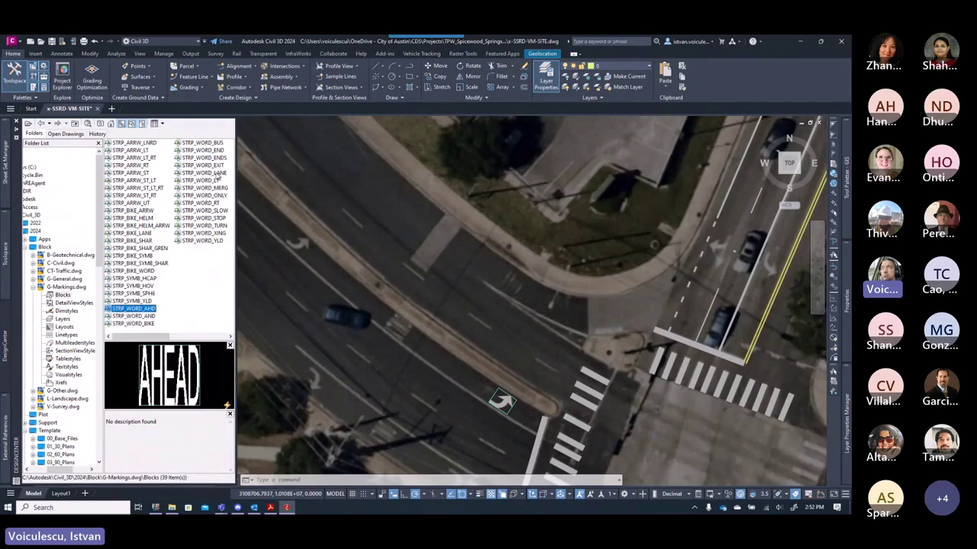
{"action": "left_click", "coordinate": [204, 195]}
- Insert a trial ONLY word block from DesignCenter onto the road, then delete it
{"action": "right_click", "coordinate": [208, 196]}
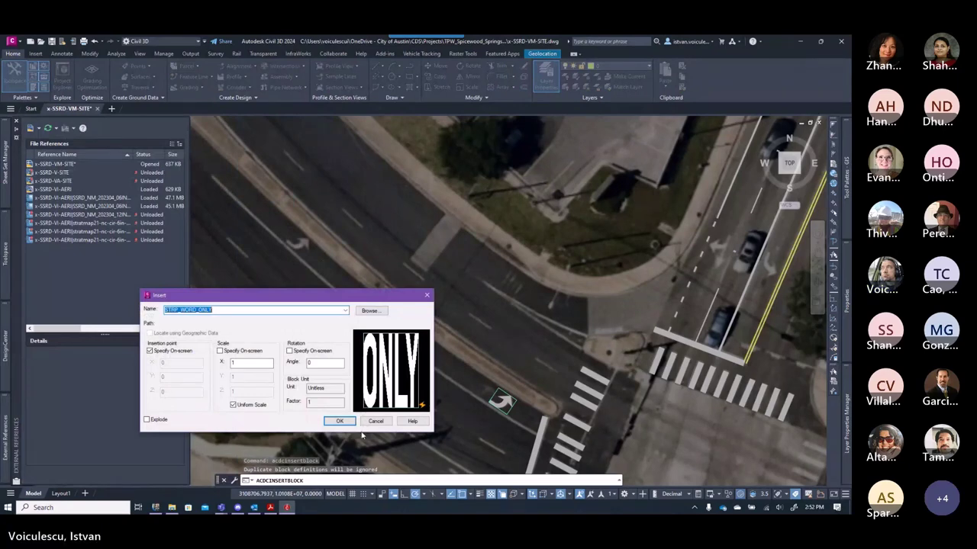
{"action": "left_click", "coordinate": [338, 419]}
{"action": "scroll", "coordinate": [399, 360], "scroll_direction": "up", "scroll_amount": 5}
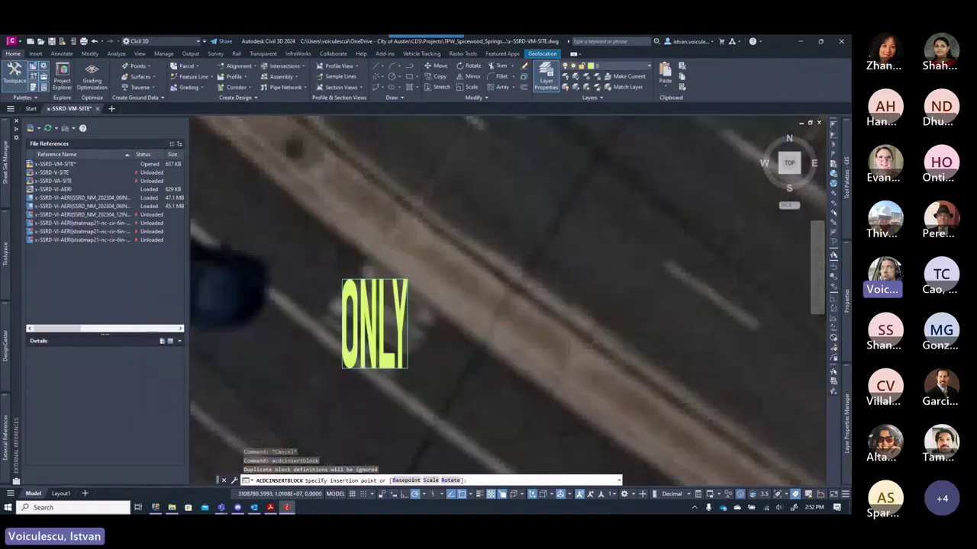
{"action": "left_click", "coordinate": [374, 324]}
{"action": "left_click", "coordinate": [372, 326]}
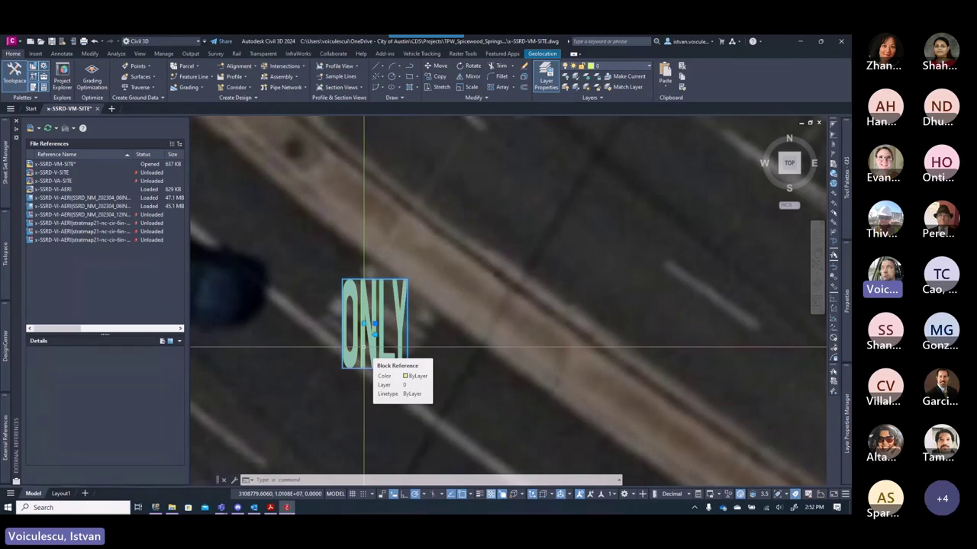
{"action": "key", "text": "Delete"}
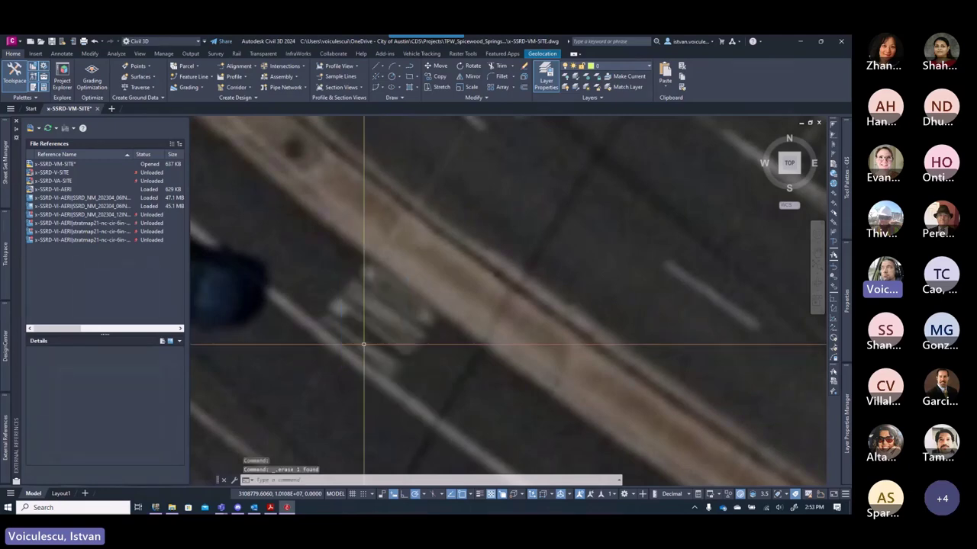
{"action": "key", "text": "Escape"}
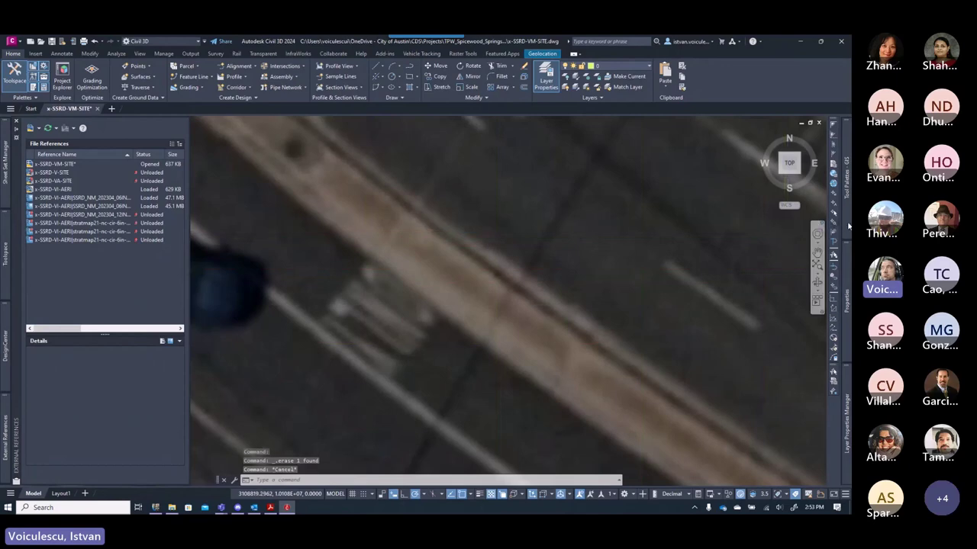
- Place the ONLY word from the GIS Marking palette in the lane, rotated along the lane
{"action": "mouse_move", "coordinate": [848, 226]}
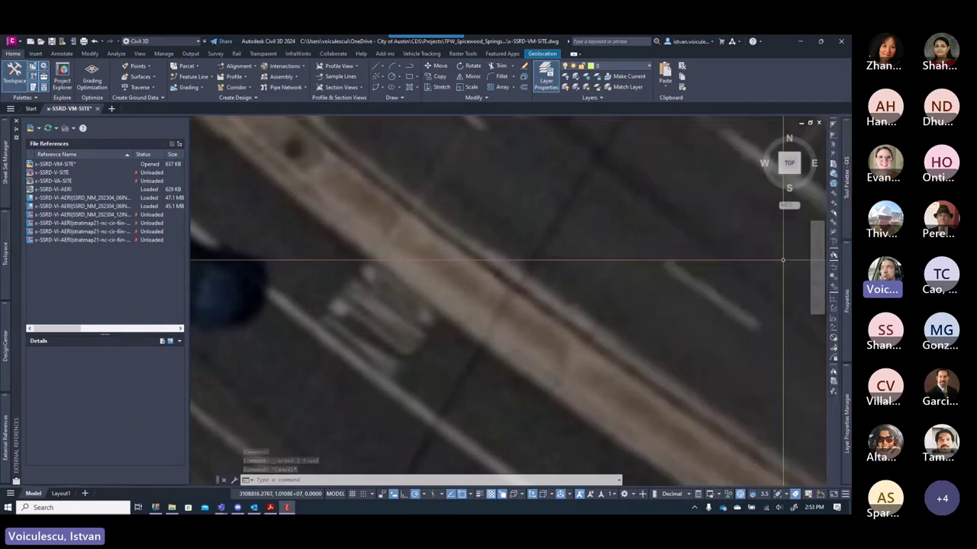
{"action": "mouse_move", "coordinate": [845, 191]}
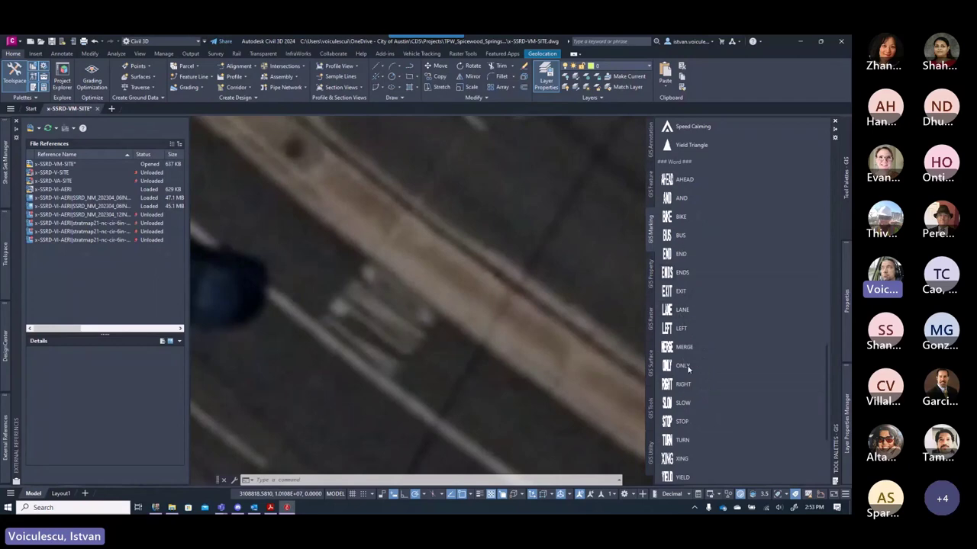
{"action": "left_click", "coordinate": [671, 366]}
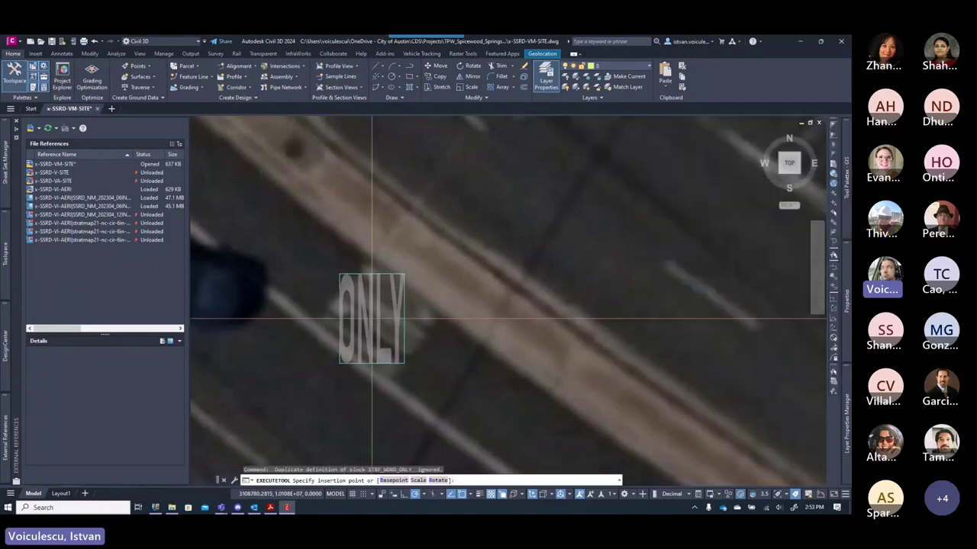
{"action": "left_click", "coordinate": [371, 322]}
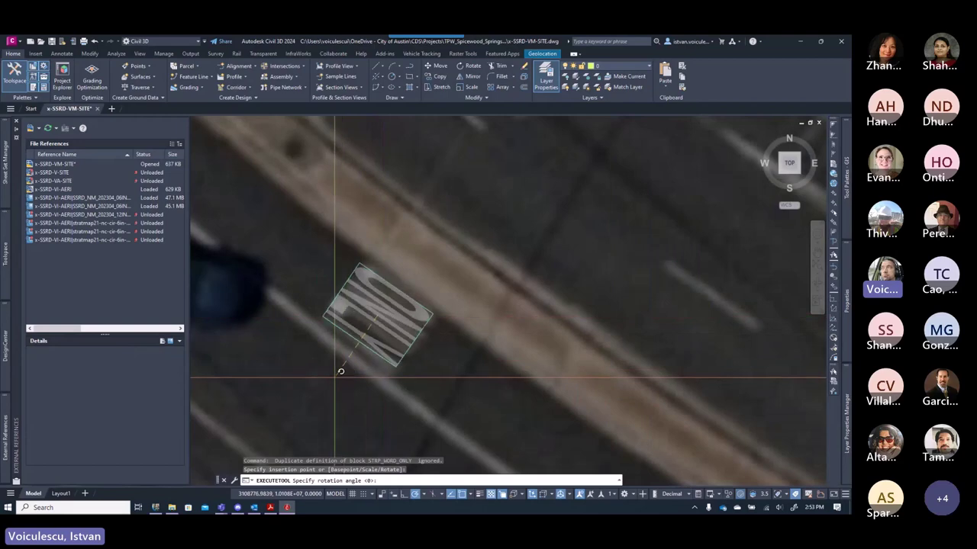
{"action": "left_click", "coordinate": [336, 374]}
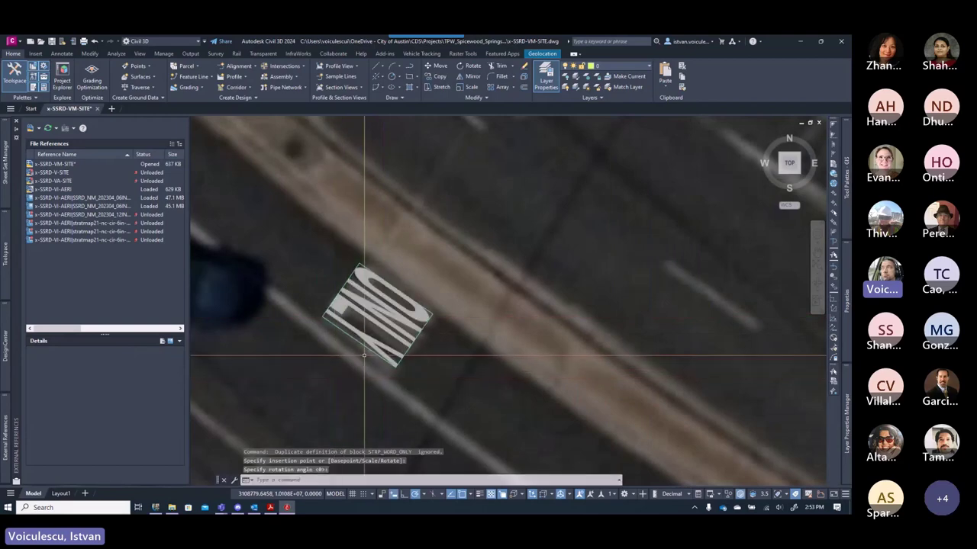
{"action": "scroll", "coordinate": [364, 355], "scroll_direction": "down", "scroll_amount": 3}
{"action": "scroll", "coordinate": [344, 305], "scroll_direction": "down", "scroll_amount": 1}
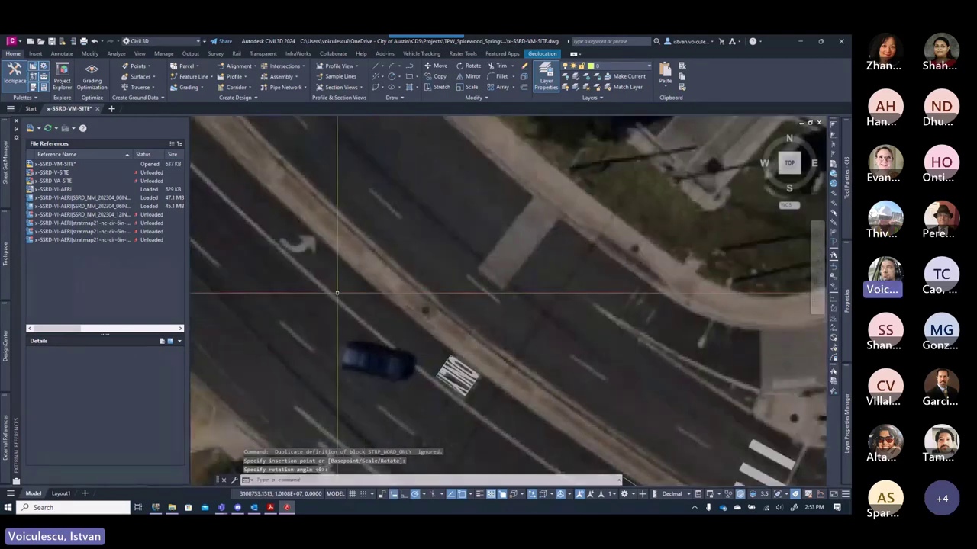
{"action": "middle_click_drag", "start_coordinate": [336, 292], "coordinate": [445, 383]}
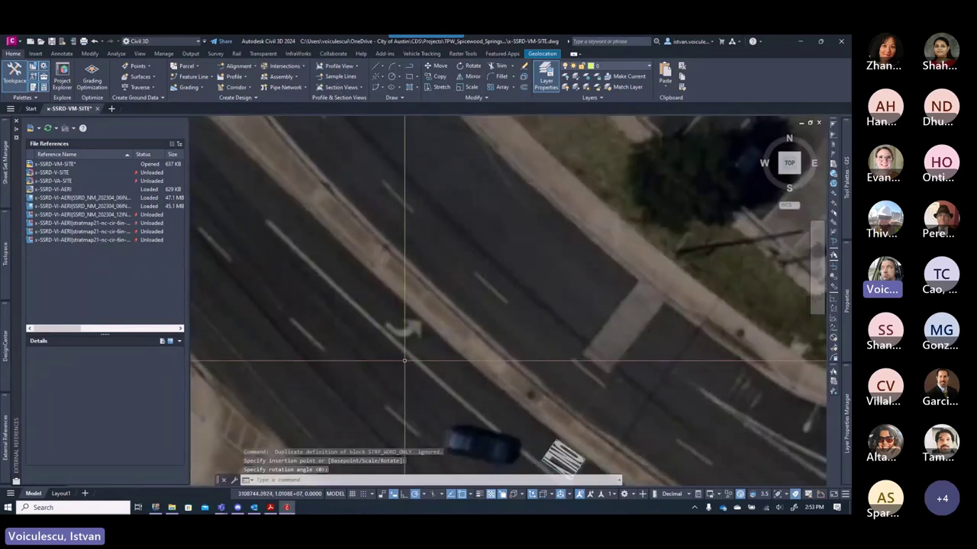
- Insert a turn-arrow block over the painted arrow, rotated along the lane
{"action": "mouse_move", "coordinate": [846, 176]}
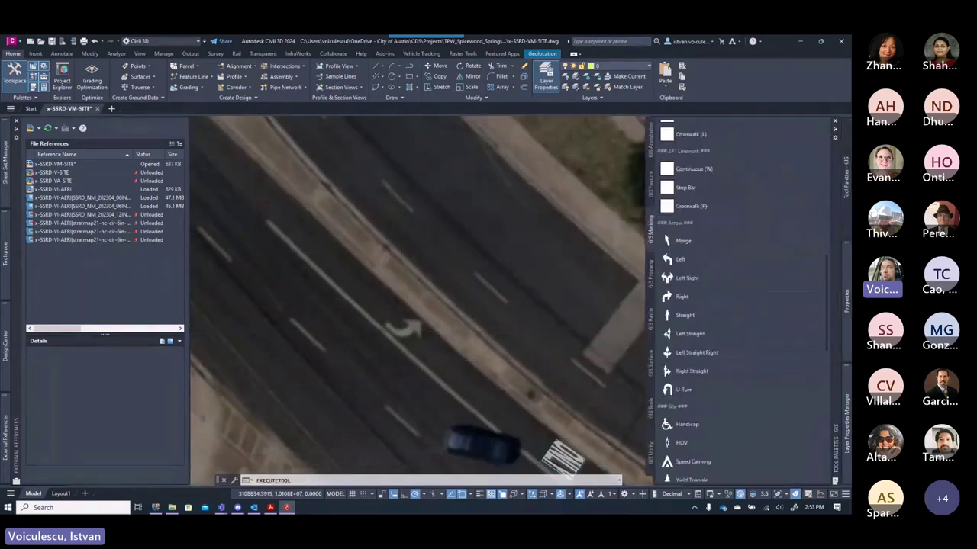
{"action": "scroll", "coordinate": [404, 328], "scroll_direction": "up", "scroll_amount": 5}
{"action": "left_click", "coordinate": [366, 349]}
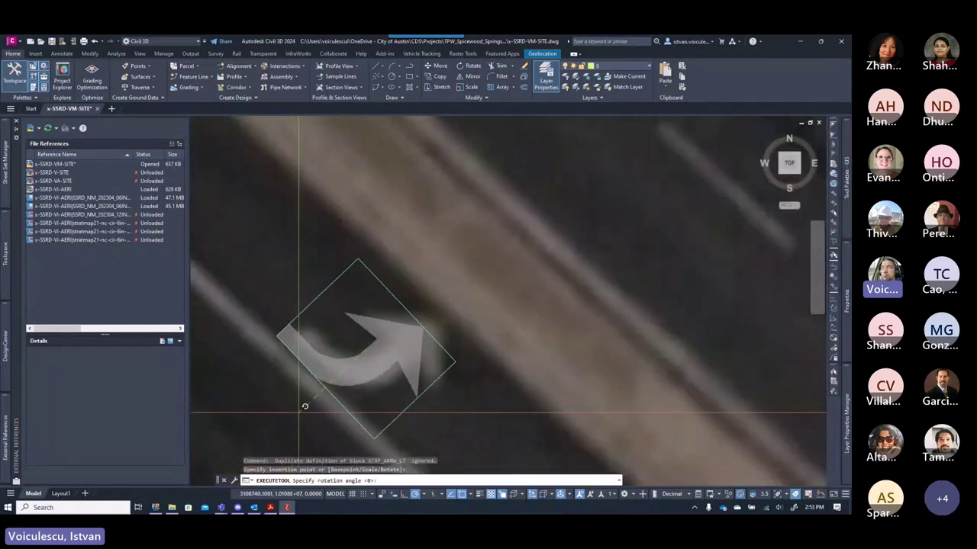
{"action": "left_click", "coordinate": [309, 402]}
{"action": "key", "text": "Return"}
{"action": "left_click", "coordinate": [355, 352]}
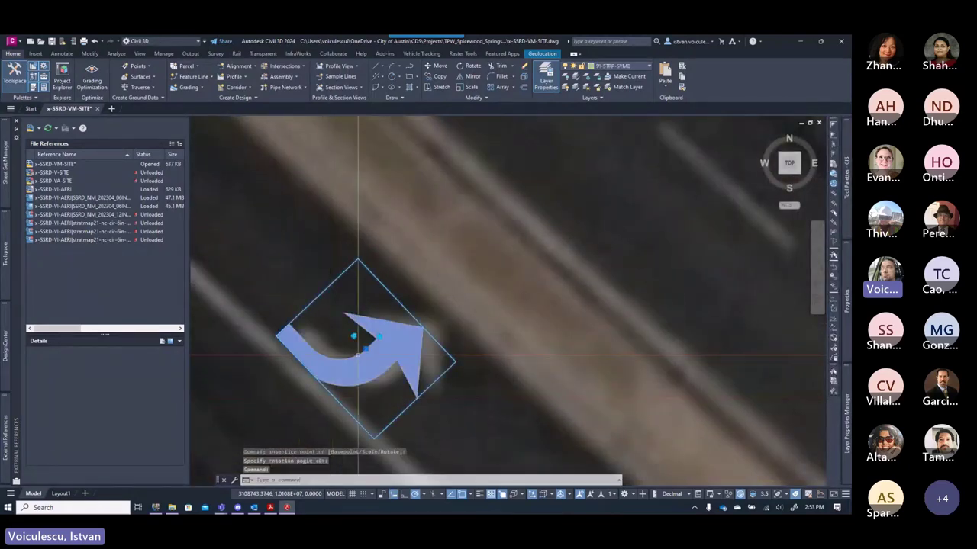
{"action": "left_click", "coordinate": [364, 347]}
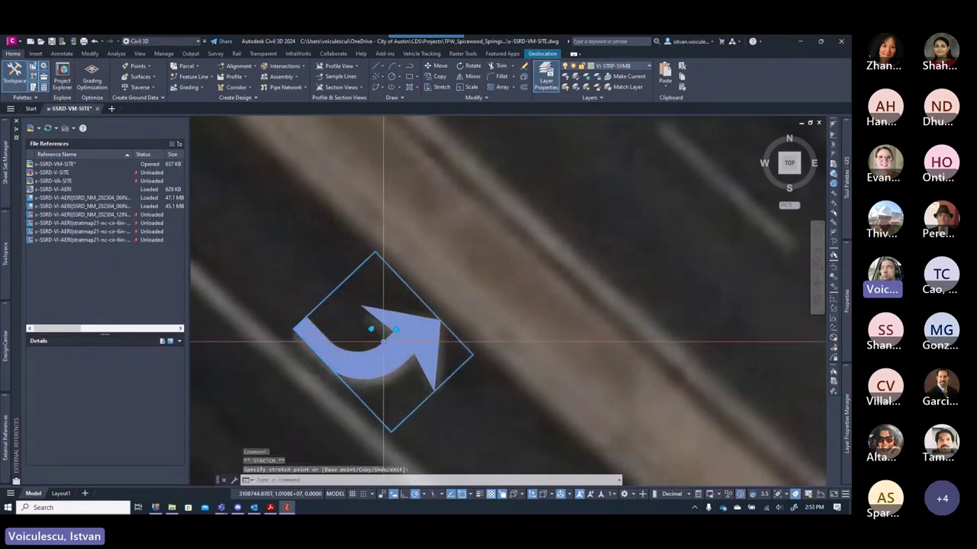
{"action": "key", "text": "Escape"}
{"action": "key", "text": "Escape"}
{"action": "scroll", "coordinate": [370, 359], "scroll_direction": "down", "scroll_amount": 10}
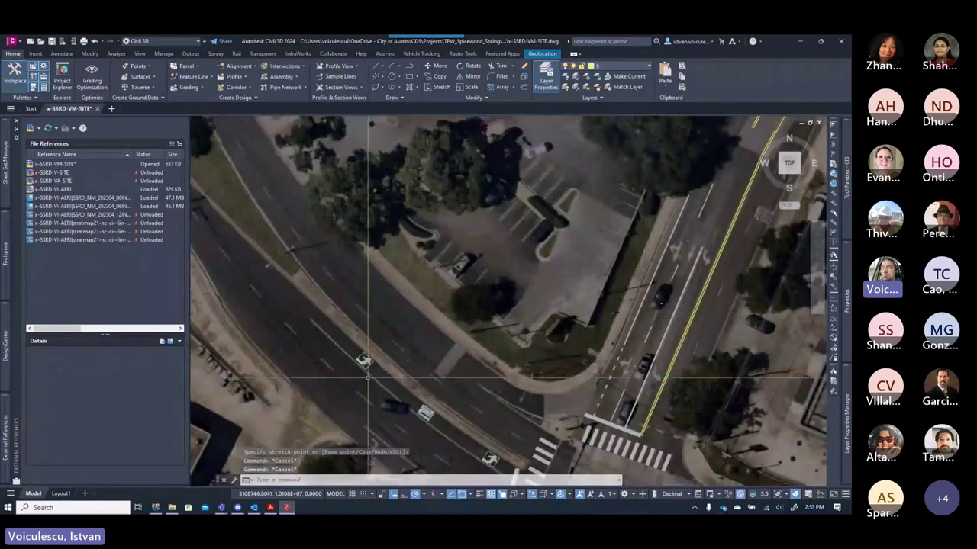
{"action": "middle_click_drag", "start_coordinate": [367, 377], "coordinate": [341, 293]}
{"action": "middle_click_drag", "start_coordinate": [436, 380], "coordinate": [401, 327]}
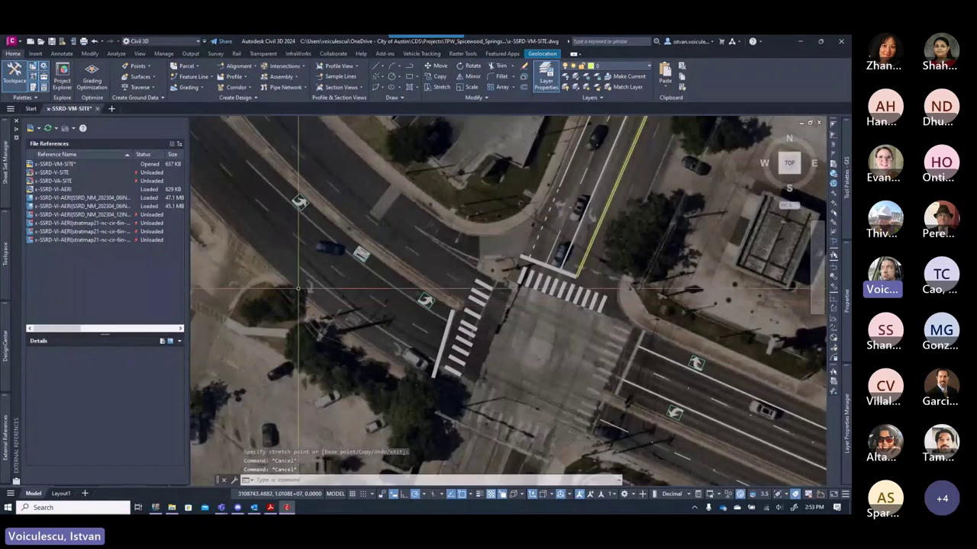
{"action": "scroll", "coordinate": [316, 344], "scroll_direction": "up", "scroll_amount": 2}
- Copy the ONLY word marking into the lower lane with COPY
{"action": "left_click", "coordinate": [394, 235]}
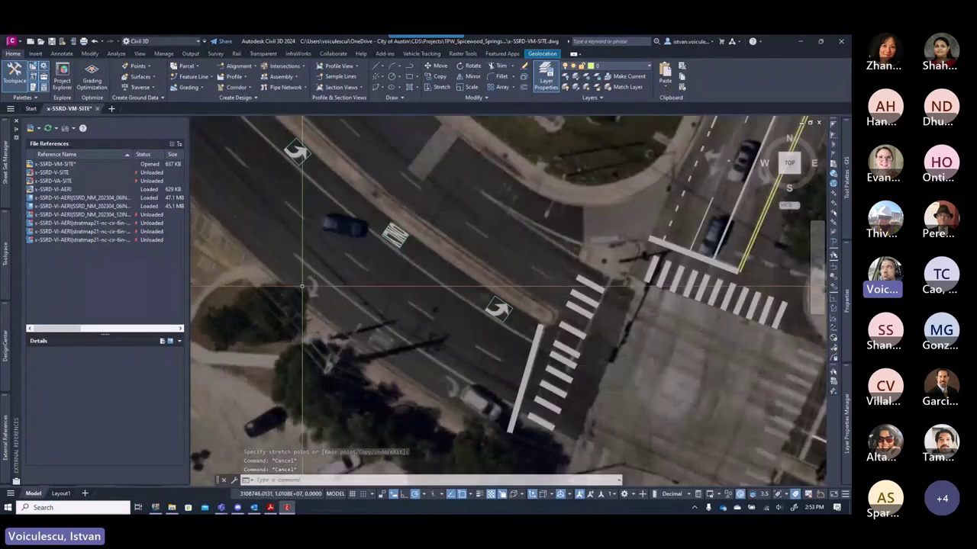
{"action": "type", "text": "copy"}
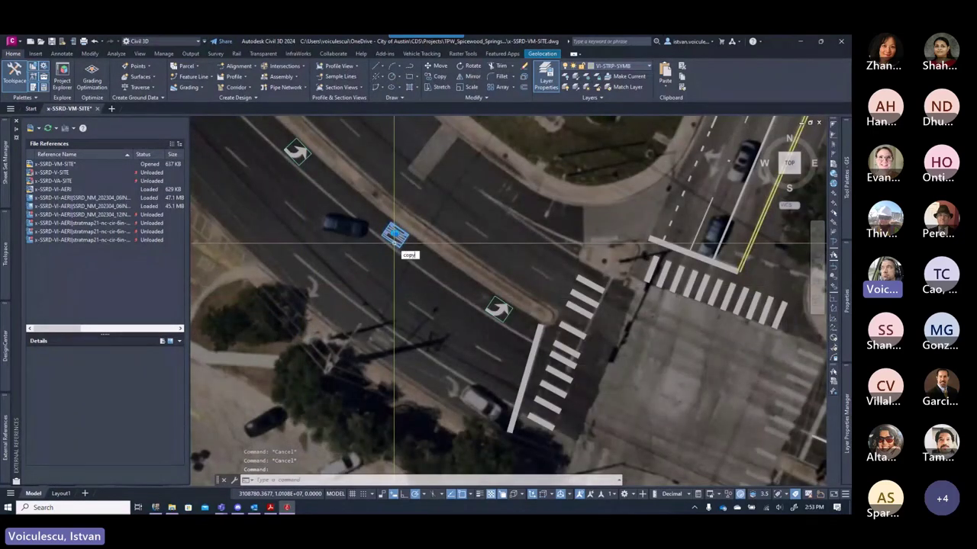
{"action": "key", "text": "Return"}
{"action": "left_click", "coordinate": [394, 244]}
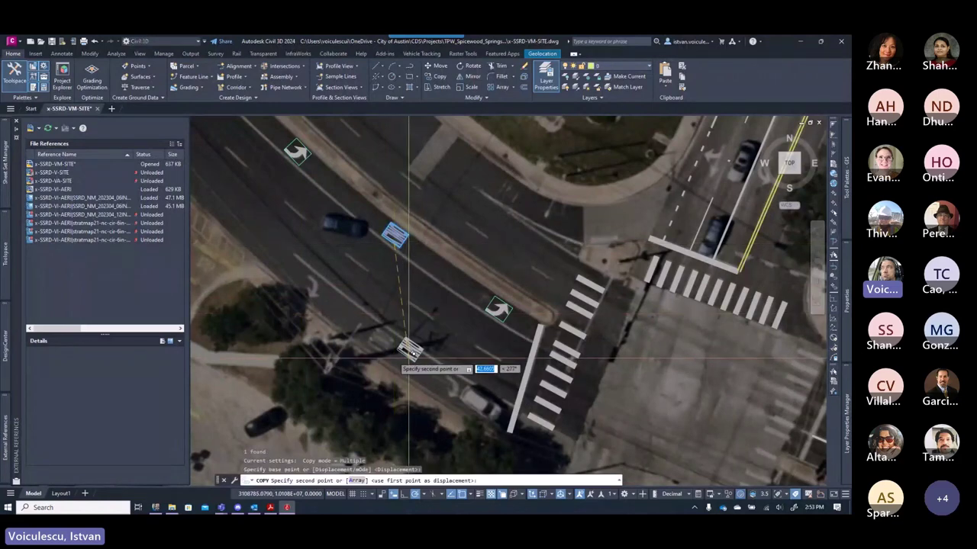
{"action": "scroll", "coordinate": [359, 351], "scroll_direction": "up", "scroll_amount": 3}
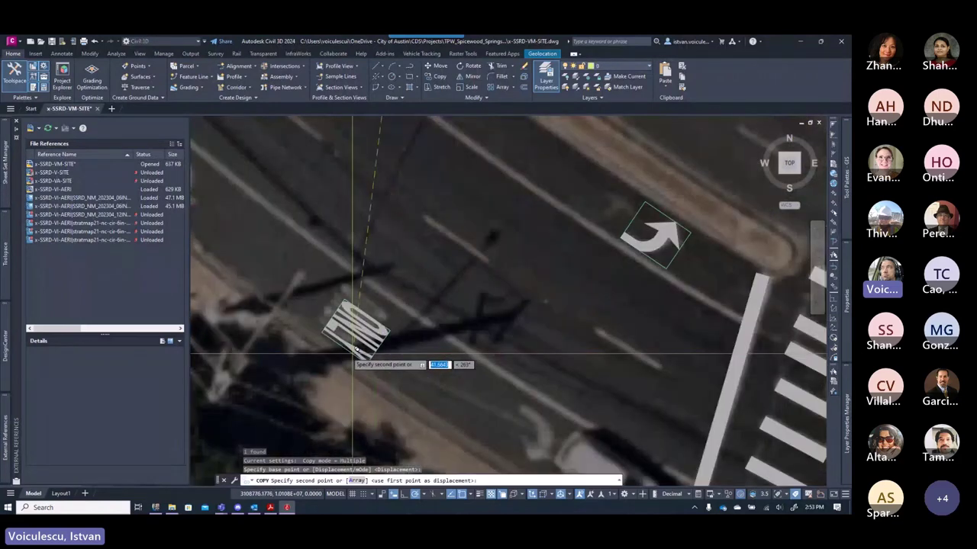
{"action": "left_click", "coordinate": [355, 351]}
{"action": "key", "text": "Escape"}
{"action": "scroll", "coordinate": [359, 348], "scroll_direction": "down", "scroll_amount": 3}
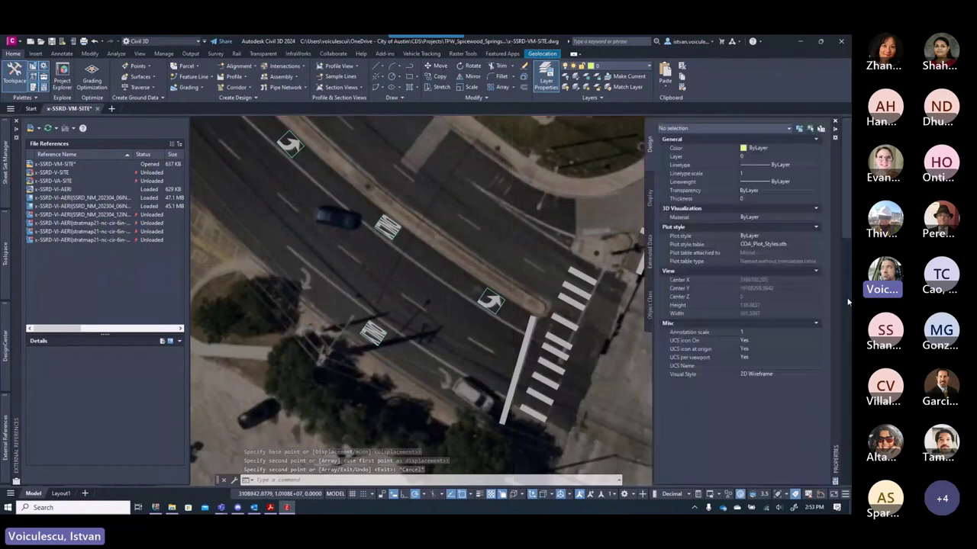
- Start an 8-inch continuous white stripe polyline with a straight first segment
{"action": "mouse_move", "coordinate": [845, 179]}
{"action": "scroll", "coordinate": [731, 254], "scroll_direction": "up", "scroll_amount": 3}
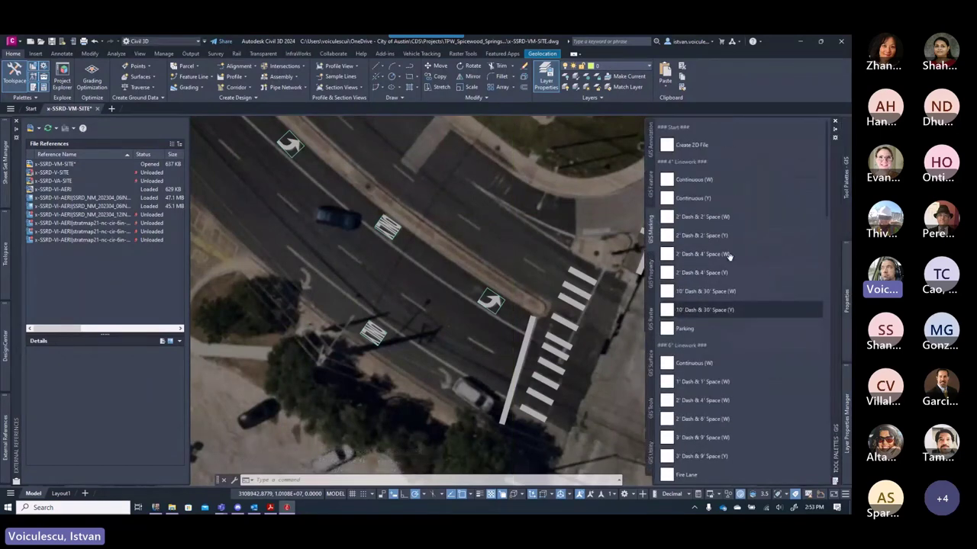
{"action": "scroll", "coordinate": [730, 257], "scroll_direction": "down", "scroll_amount": 4}
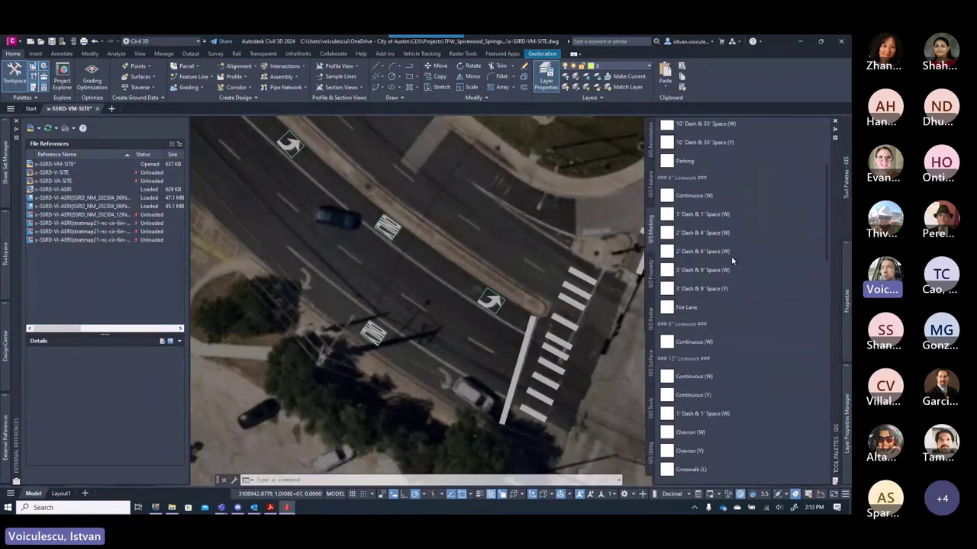
{"action": "left_click", "coordinate": [694, 341]}
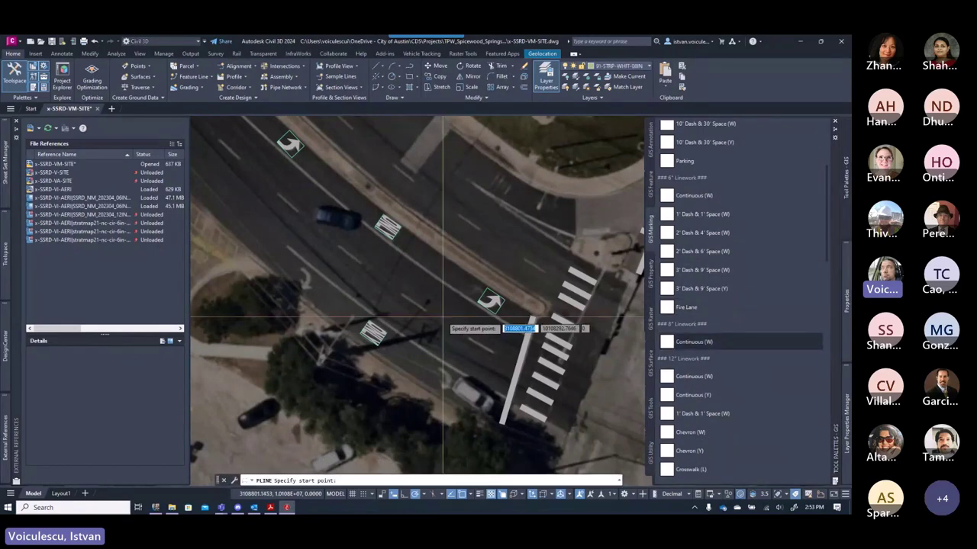
{"action": "scroll", "coordinate": [292, 257], "scroll_direction": "up", "scroll_amount": 3}
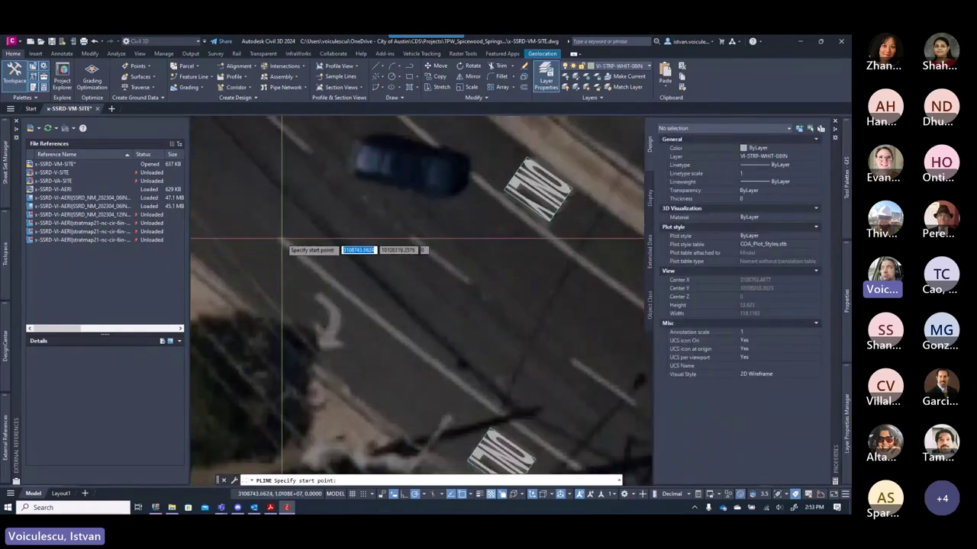
{"action": "left_click", "coordinate": [295, 256]}
{"action": "scroll", "coordinate": [295, 256], "scroll_direction": "up", "scroll_amount": 2}
{"action": "scroll", "coordinate": [366, 312], "scroll_direction": "down", "scroll_amount": 4}
{"action": "scroll", "coordinate": [381, 299], "scroll_direction": "up", "scroll_amount": 4}
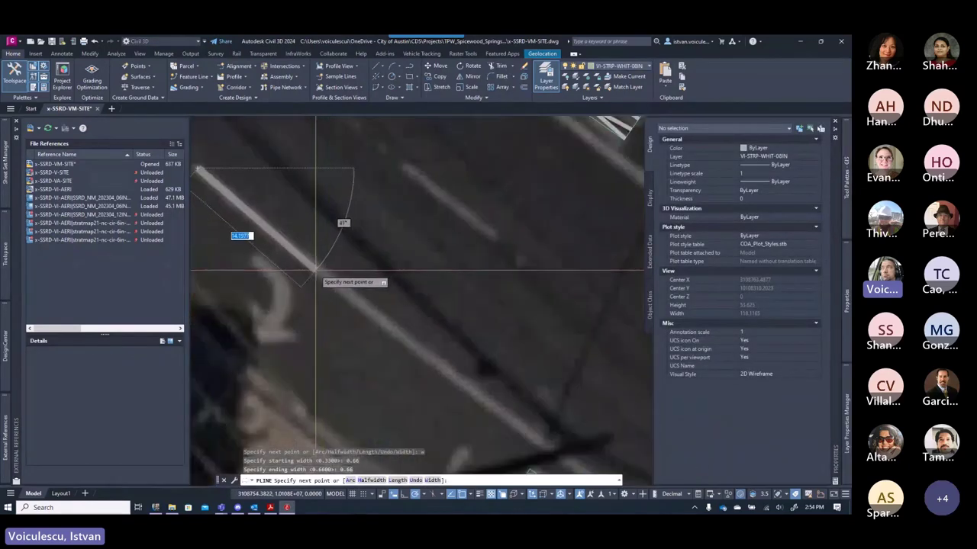
{"action": "left_click", "coordinate": [316, 268]}
- Continue the stripe as an arc through a second point, curving past the lower ONLY marking
{"action": "type", "text": "a"}
{"action": "key", "text": "Return"}
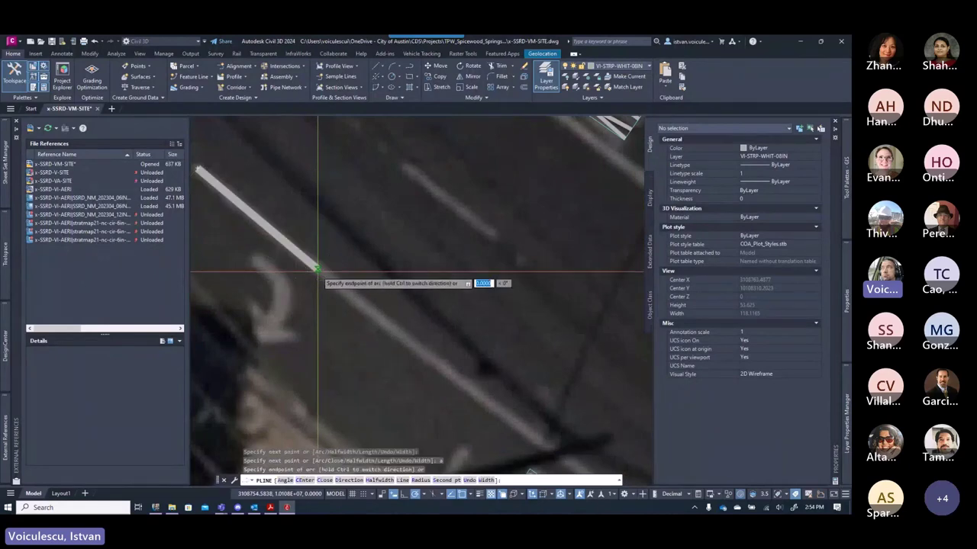
{"action": "type", "text": "se"}
{"action": "key", "text": "Return"}
{"action": "scroll", "coordinate": [419, 336], "scroll_direction": "down", "scroll_amount": 2}
{"action": "scroll", "coordinate": [428, 374], "scroll_direction": "up", "scroll_amount": 1}
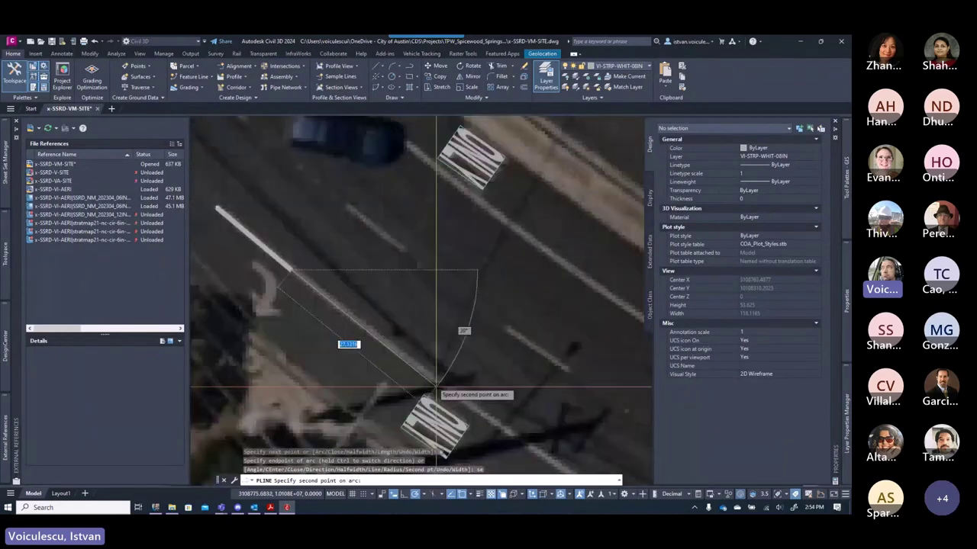
{"action": "scroll", "coordinate": [436, 396], "scroll_direction": "down", "scroll_amount": 2}
{"action": "left_click", "coordinate": [349, 327]}
{"action": "scroll", "coordinate": [488, 397], "scroll_direction": "up", "scroll_amount": 2}
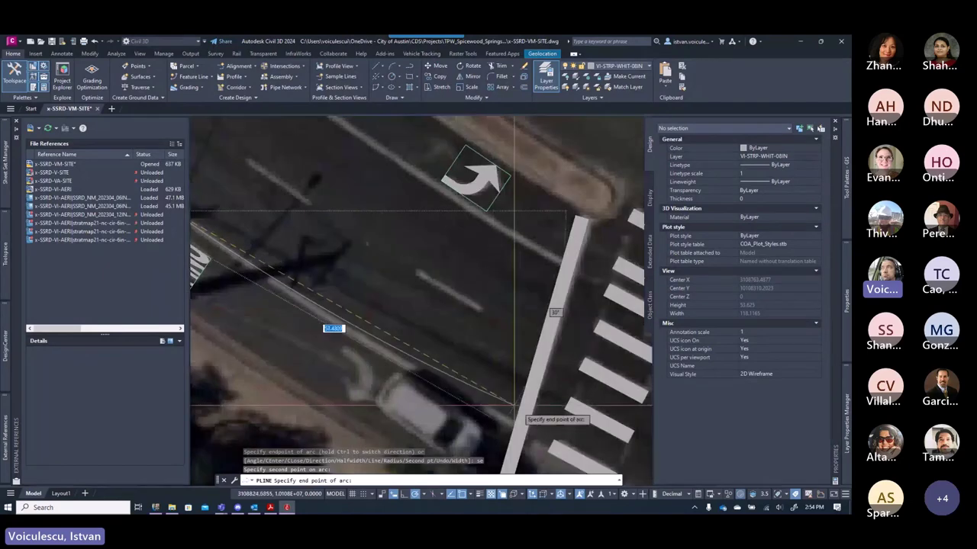
{"action": "key", "text": "Escape"}
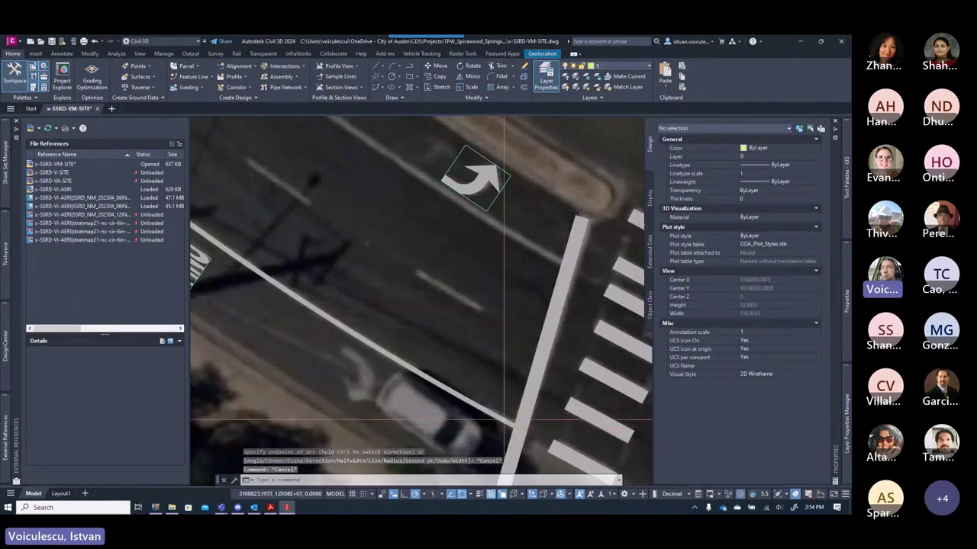
{"action": "scroll", "coordinate": [504, 418], "scroll_direction": "down", "scroll_amount": 3}
{"action": "scroll", "coordinate": [410, 365], "scroll_direction": "up", "scroll_amount": 3}
{"action": "key", "text": "Escape"}
{"action": "key", "text": "Escape"}
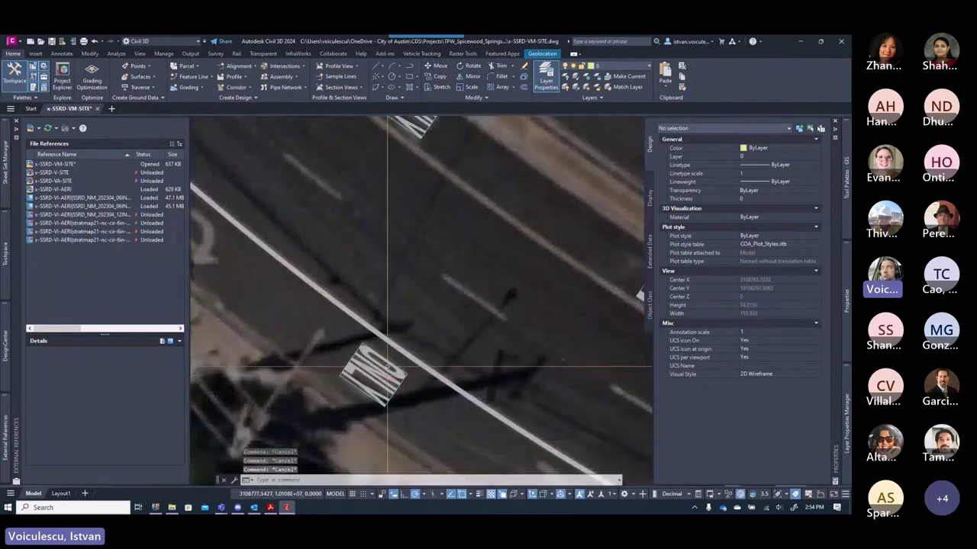
- Grip-move the lower ONLY word marking up onto the lane
{"action": "left_click", "coordinate": [374, 361]}
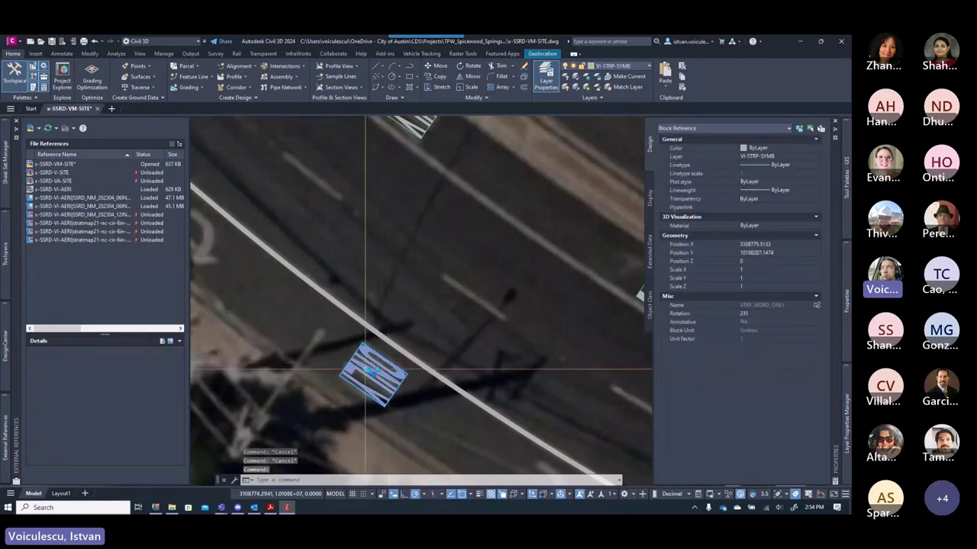
{"action": "left_click", "coordinate": [368, 372]}
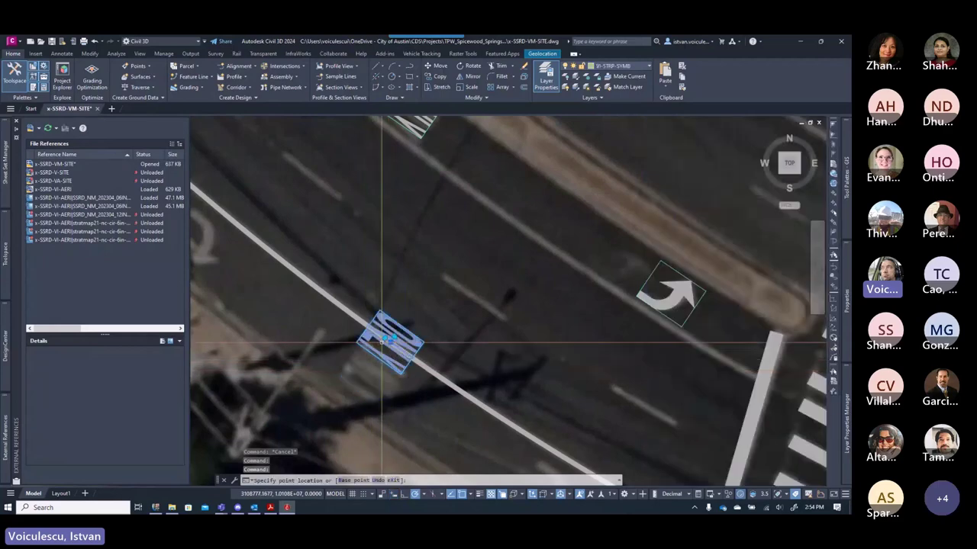
{"action": "left_click", "coordinate": [391, 335]}
{"action": "scroll", "coordinate": [392, 335], "scroll_direction": "up", "scroll_amount": 2}
{"action": "scroll", "coordinate": [391, 335], "scroll_direction": "down", "scroll_amount": 2}
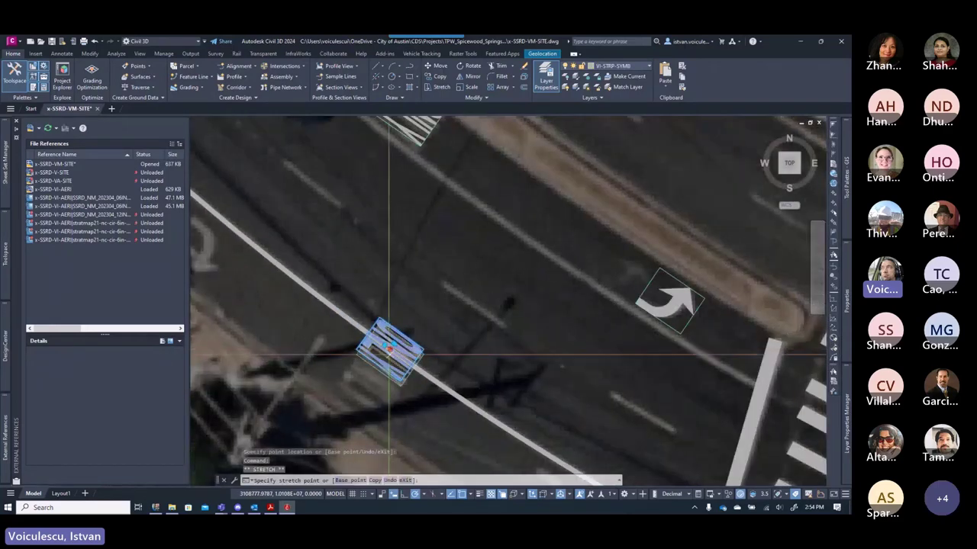
{"action": "left_click", "coordinate": [391, 343]}
{"action": "key", "text": "Escape"}
{"action": "key", "text": "Escape"}
{"action": "scroll", "coordinate": [378, 359], "scroll_direction": "down", "scroll_amount": 5}
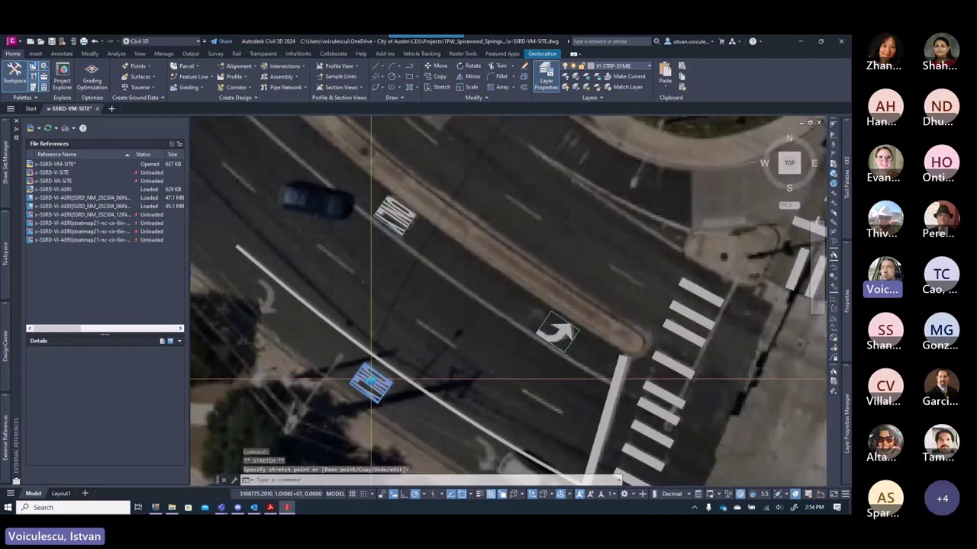
{"action": "key", "text": "Escape"}
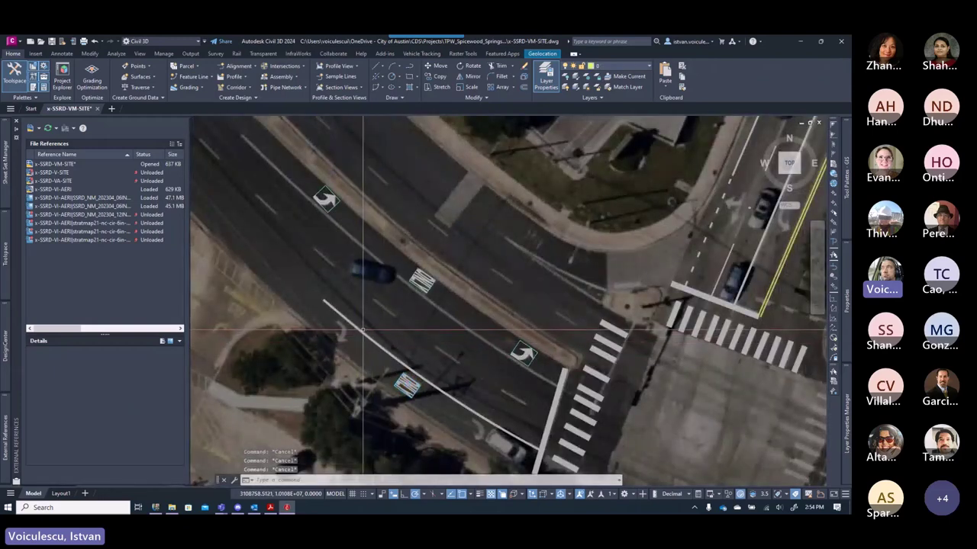
- Insert a right-turn arrow and grip-move it just below the white lane line
{"action": "mouse_move", "coordinate": [833, 305]}
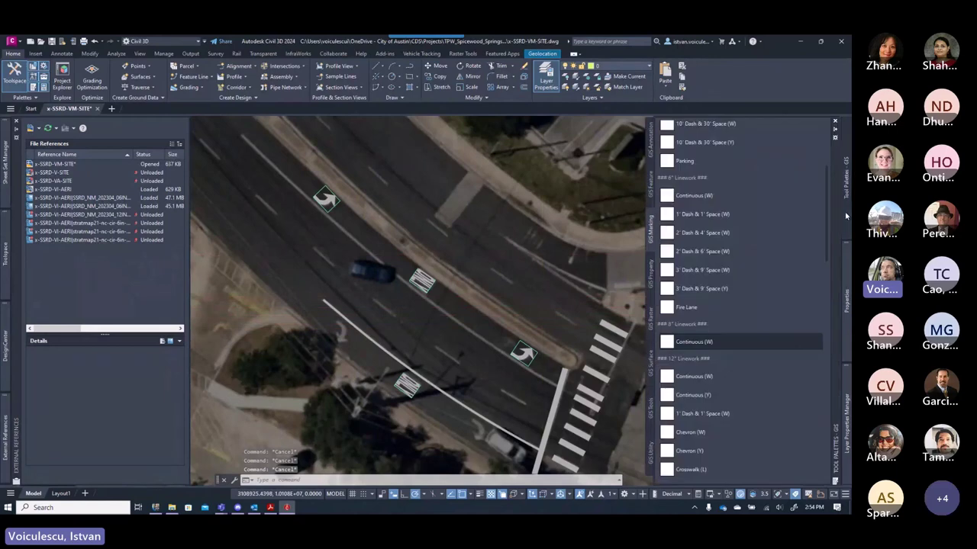
{"action": "scroll", "coordinate": [765, 307], "scroll_direction": "down", "scroll_amount": 6}
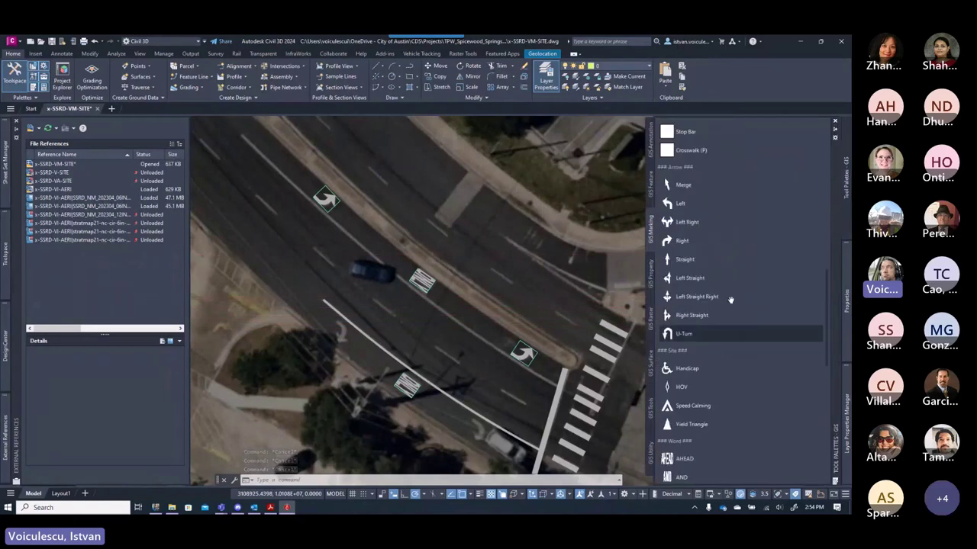
{"action": "left_click", "coordinate": [678, 243]}
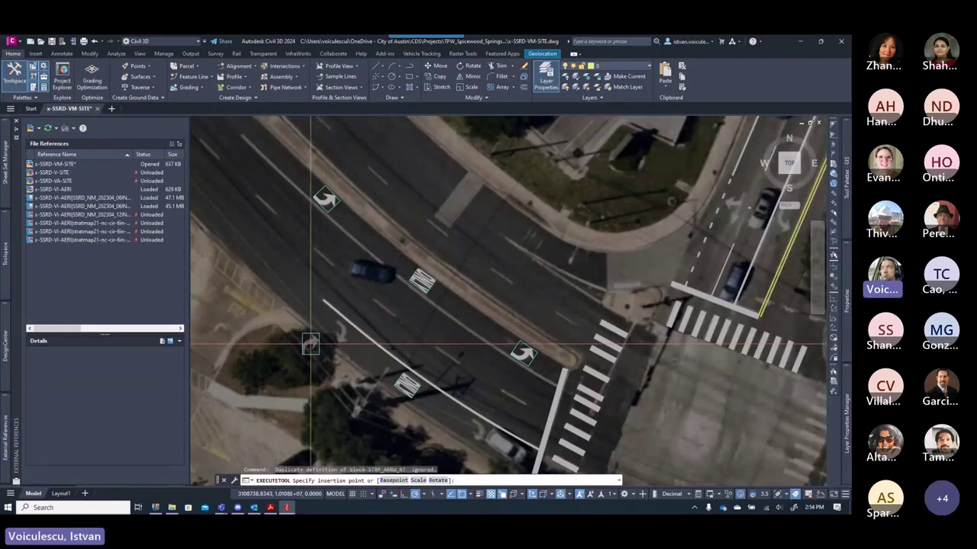
{"action": "scroll", "coordinate": [351, 316], "scroll_direction": "up", "scroll_amount": 5}
{"action": "left_click", "coordinate": [351, 316]}
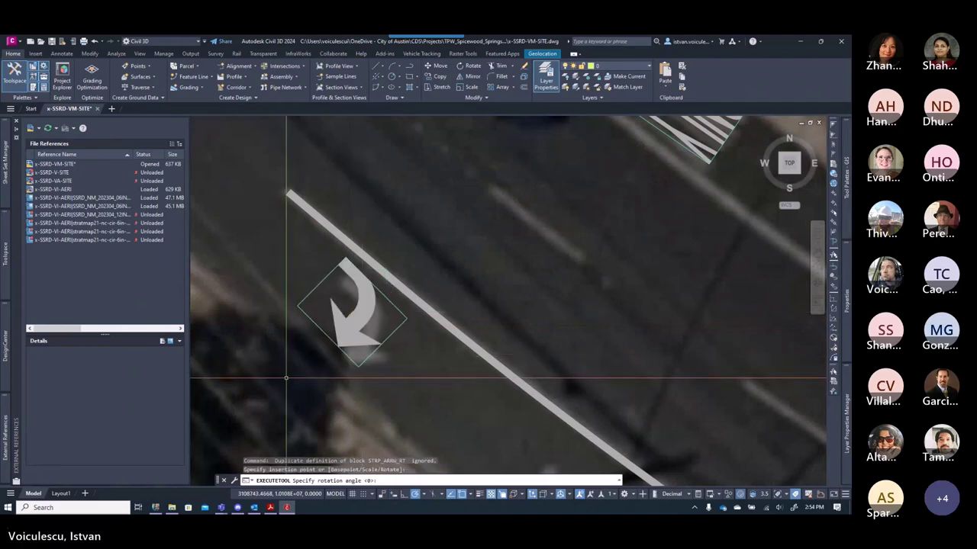
{"action": "key", "text": "Escape"}
{"action": "key", "text": "Escape"}
{"action": "left_click", "coordinate": [351, 309]}
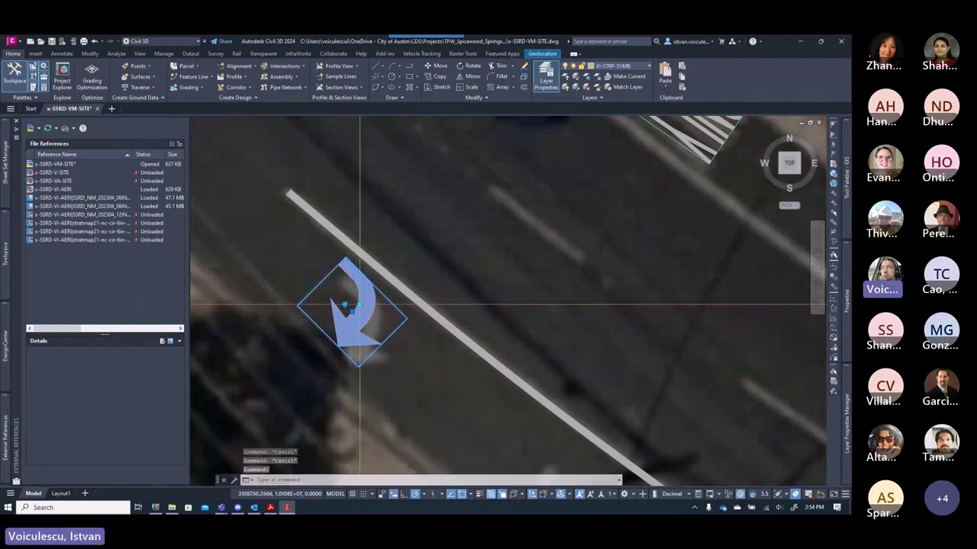
{"action": "left_click", "coordinate": [344, 303]}
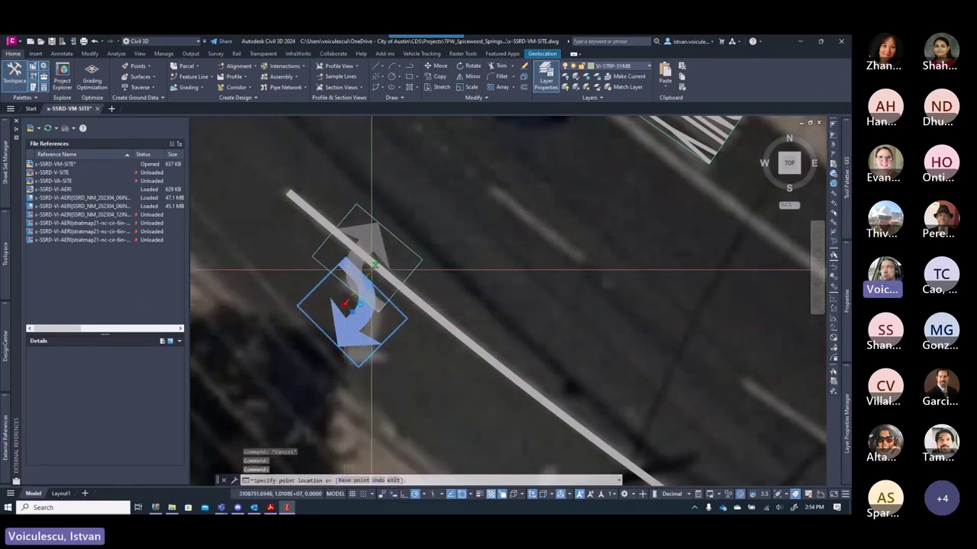
{"action": "left_click", "coordinate": [376, 266]}
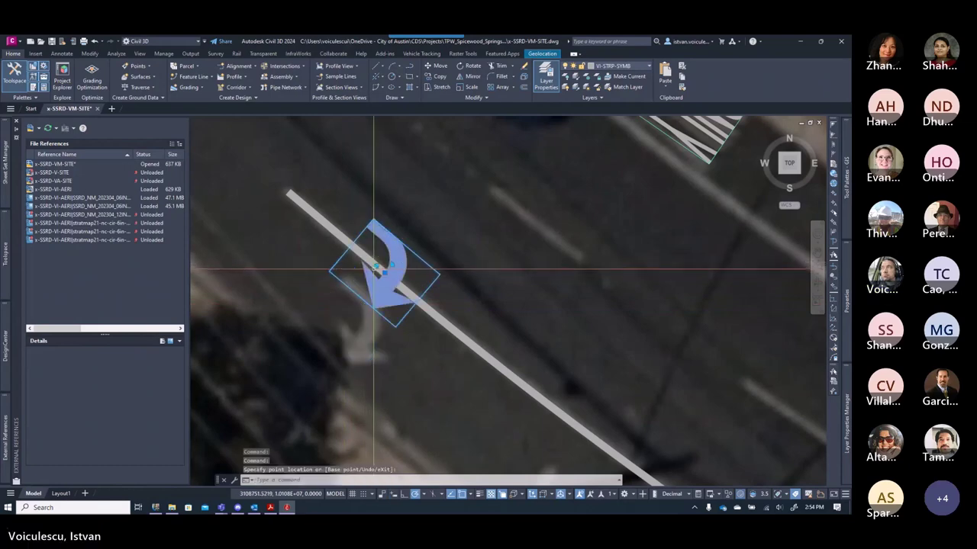
{"action": "left_click", "coordinate": [385, 271]}
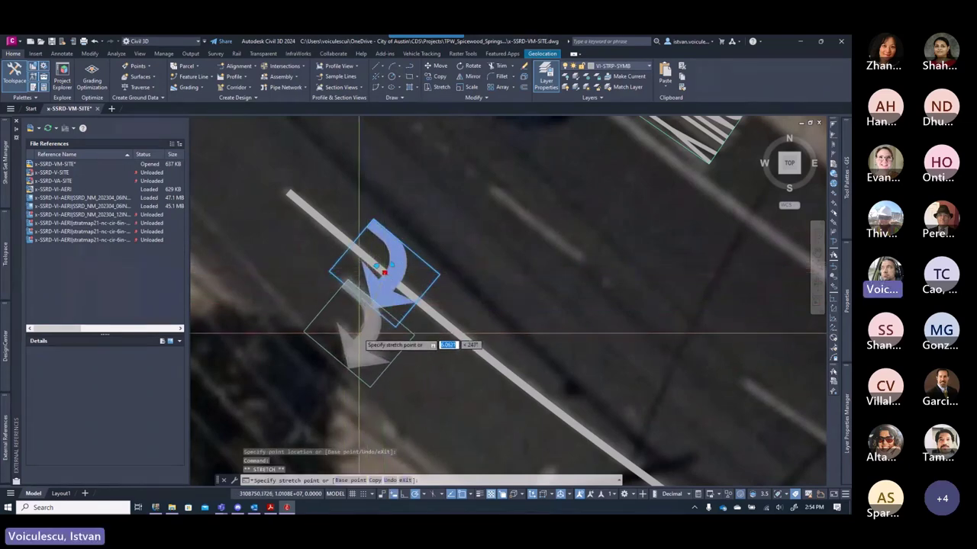
{"action": "left_click", "coordinate": [360, 330]}
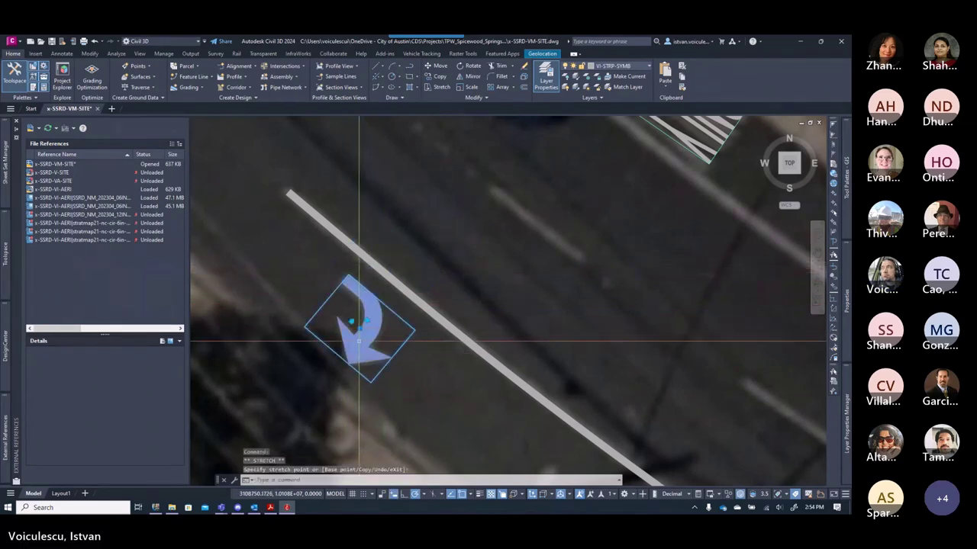
- Copy the right-turn arrow toward the crosswalk and move the copy onto the lane line
{"action": "type", "text": "o"}
{"action": "key", "text": "Return"}
{"action": "left_click", "coordinate": [359, 347]}
{"action": "scroll", "coordinate": [358, 347], "scroll_direction": "down", "scroll_amount": 3}
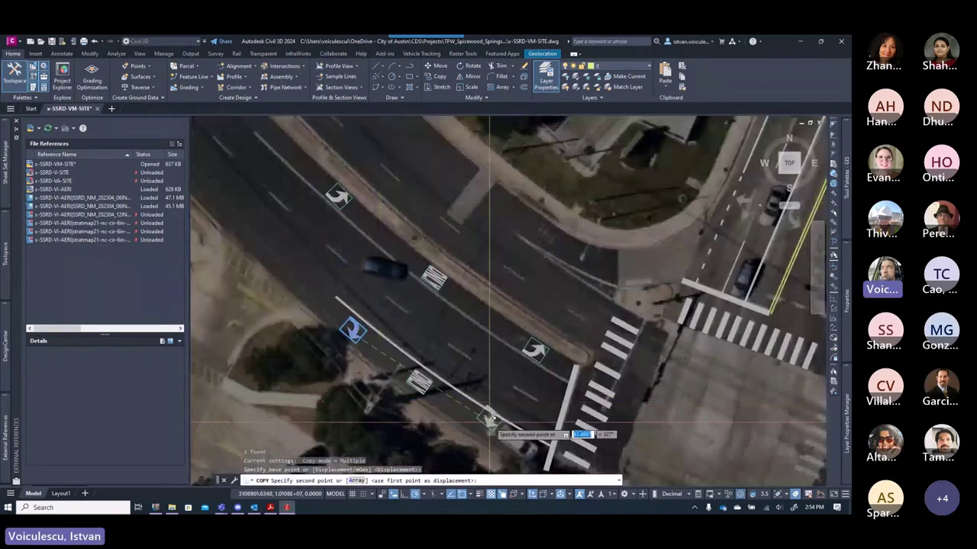
{"action": "scroll", "coordinate": [488, 418], "scroll_direction": "up", "scroll_amount": 8}
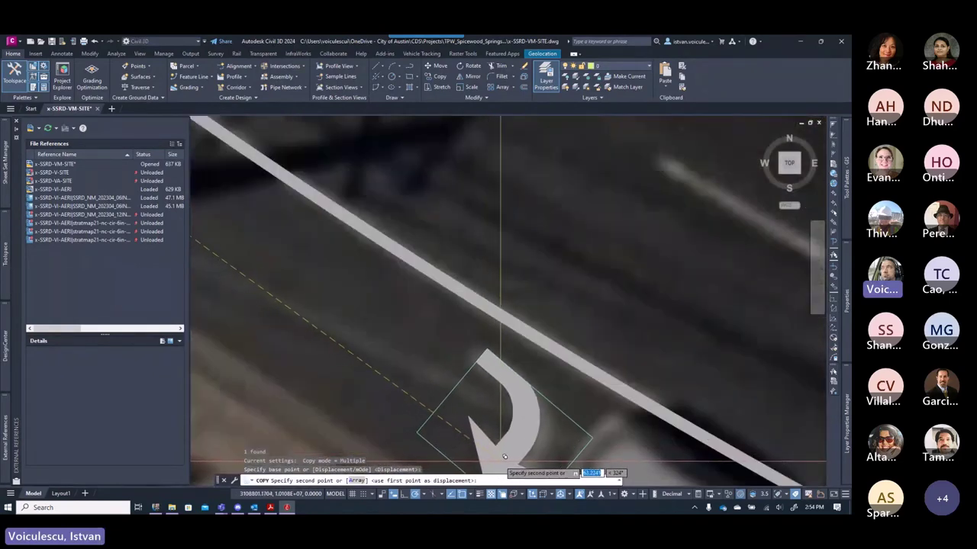
{"action": "left_click", "coordinate": [504, 456]}
{"action": "scroll", "coordinate": [504, 451], "scroll_direction": "down", "scroll_amount": 2}
{"action": "key", "text": "Escape"}
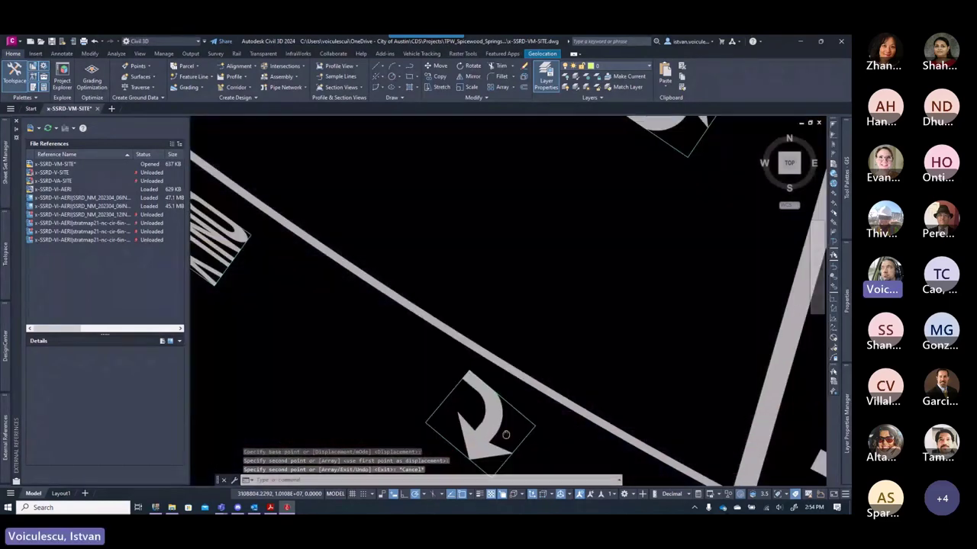
{"action": "middle_click_drag", "start_coordinate": [505, 434], "coordinate": [456, 356]}
{"action": "left_click", "coordinate": [425, 347]}
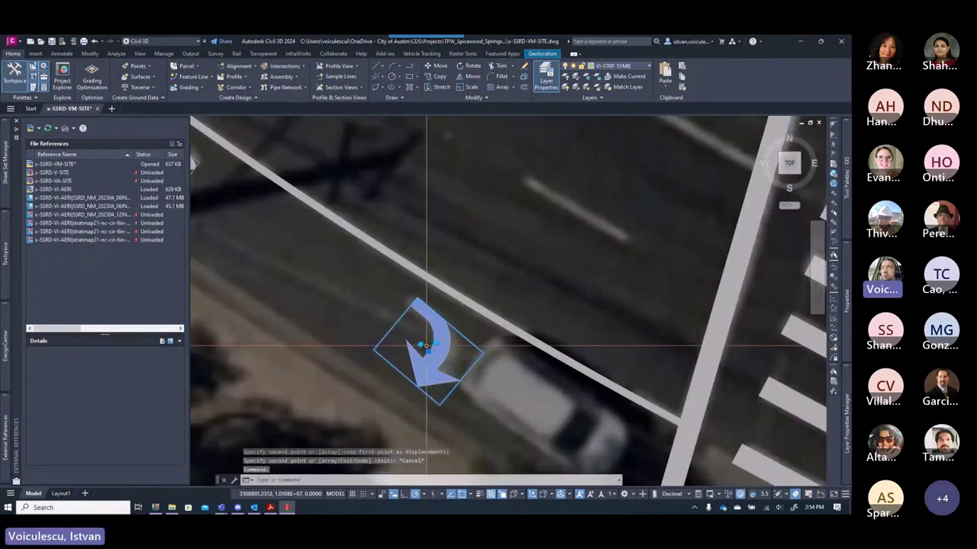
{"action": "left_click", "coordinate": [425, 347]}
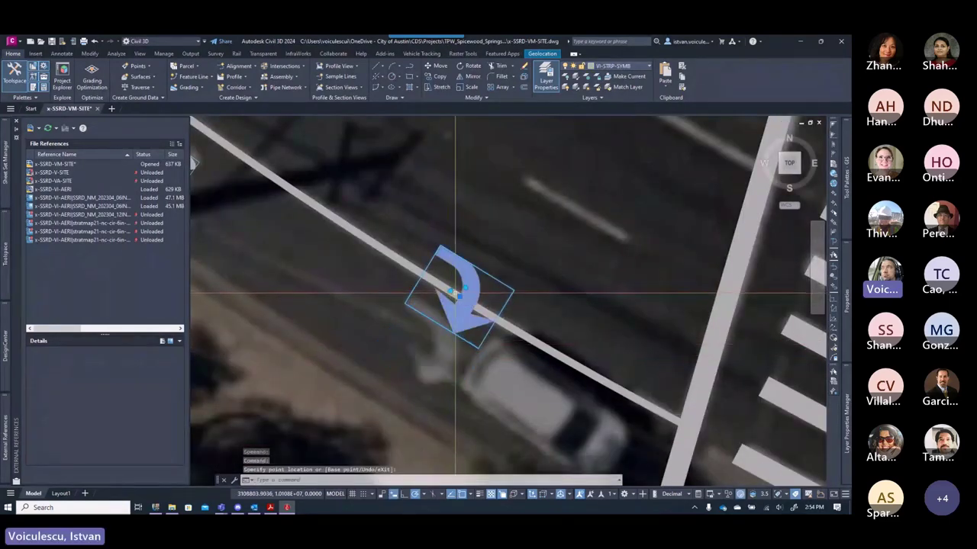
{"action": "left_click", "coordinate": [456, 294]}
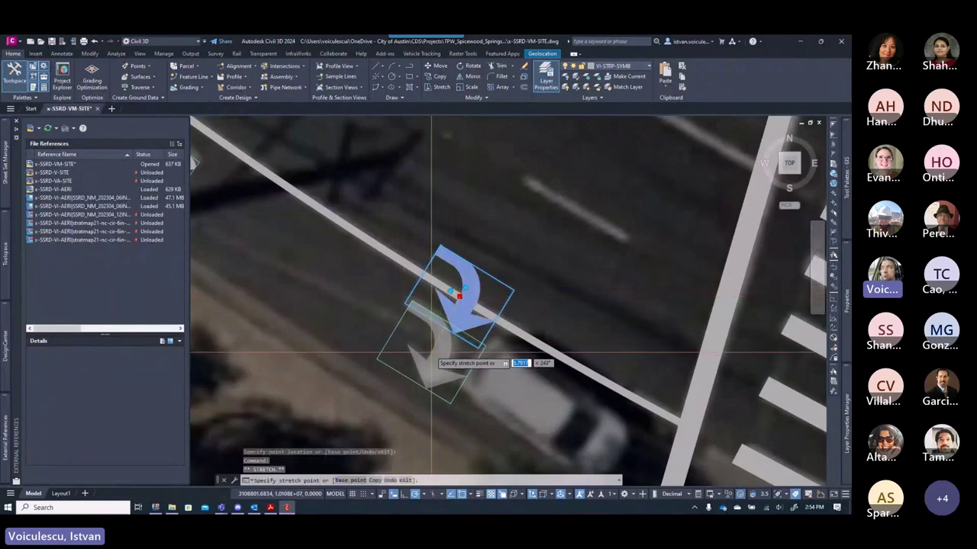
{"action": "key", "text": "Escape"}
{"action": "key", "text": "Escape"}
{"action": "scroll", "coordinate": [458, 357], "scroll_direction": "down", "scroll_amount": 5}
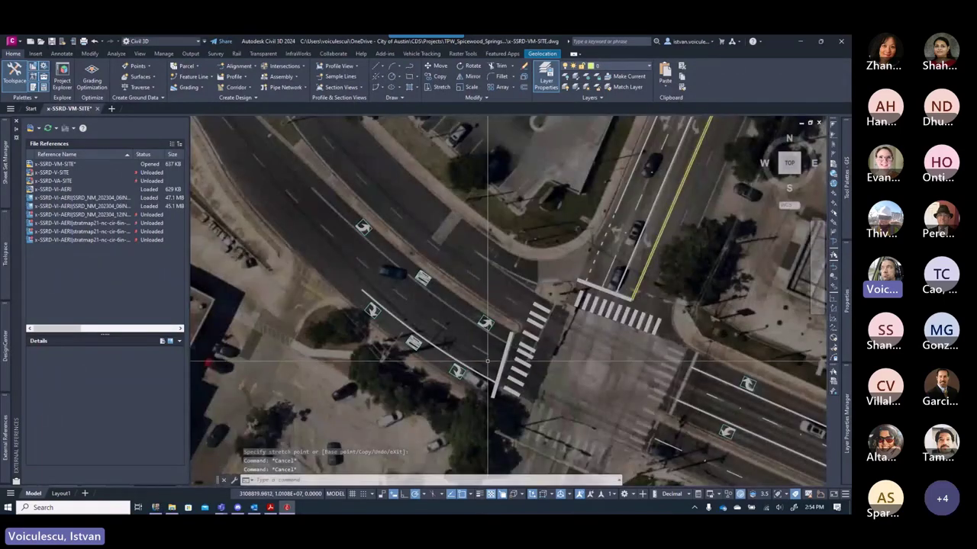
- Check the new turn arrows around the intersection, then save the drawing
{"action": "middle_click_drag", "start_coordinate": [463, 345], "coordinate": [445, 333]}
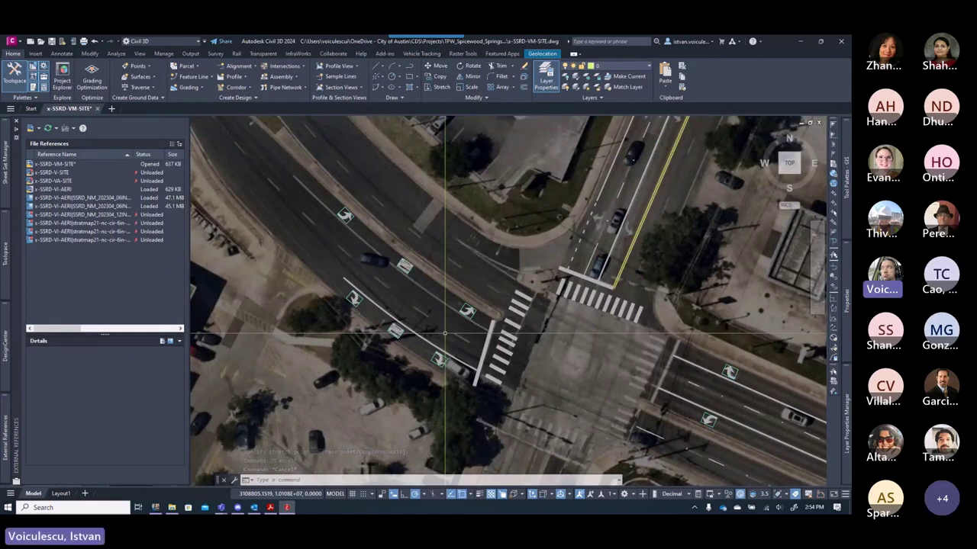
{"action": "scroll", "coordinate": [445, 334], "scroll_direction": "down", "scroll_amount": 3}
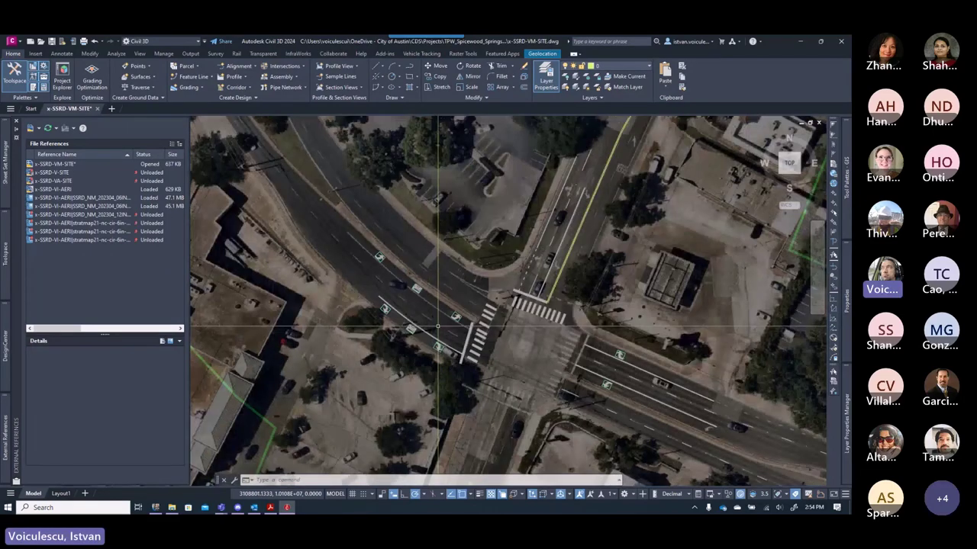
{"action": "key", "text": "Escape"}
{"action": "key", "text": "Escape"}
{"action": "key", "text": "Escape"}
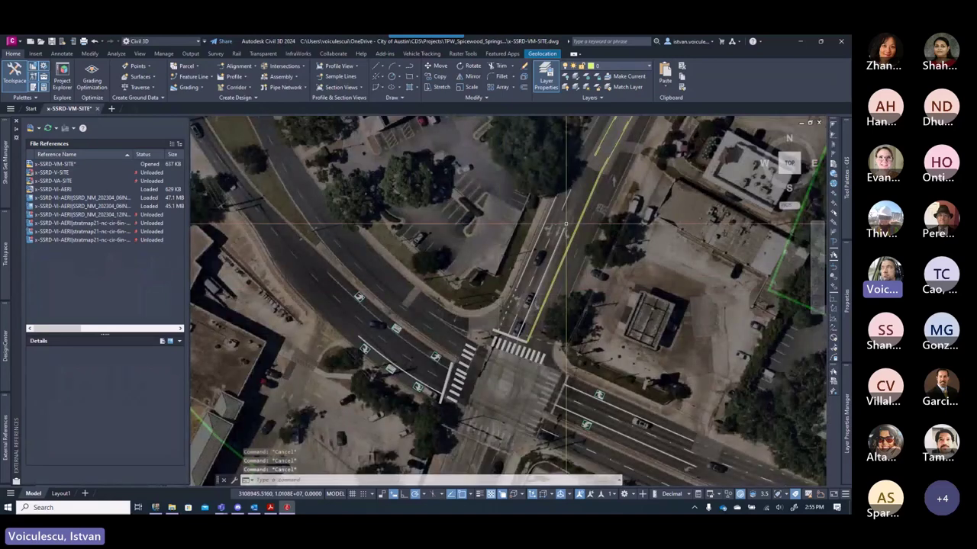
{"action": "scroll", "coordinate": [603, 206], "scroll_direction": "up", "scroll_amount": 2}
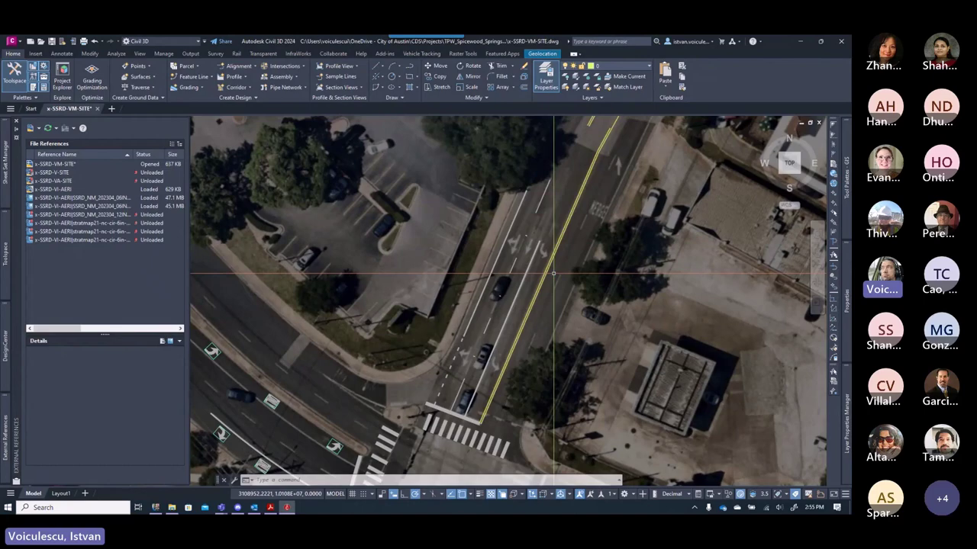
{"action": "scroll", "coordinate": [534, 290], "scroll_direction": "down", "scroll_amount": 4}
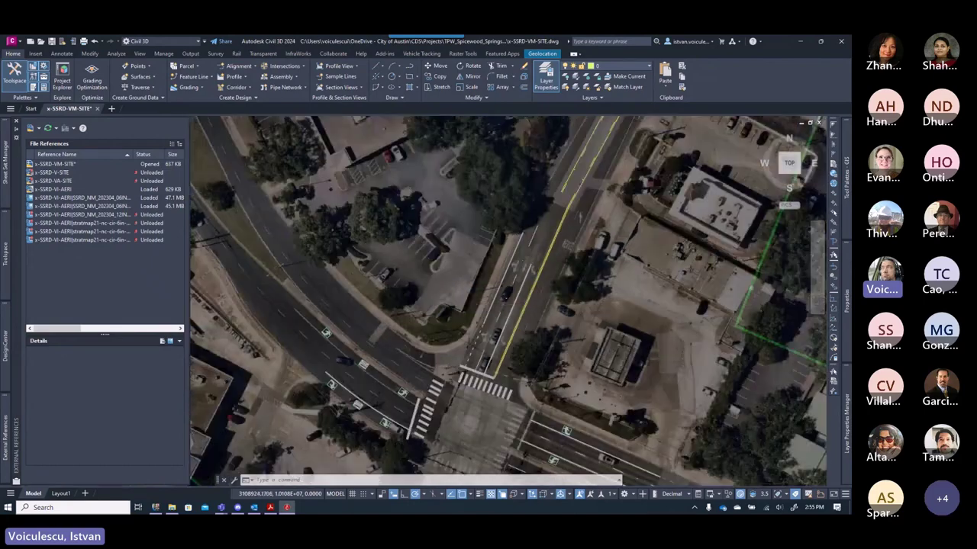
{"action": "scroll", "coordinate": [482, 309], "scroll_direction": "up", "scroll_amount": 6}
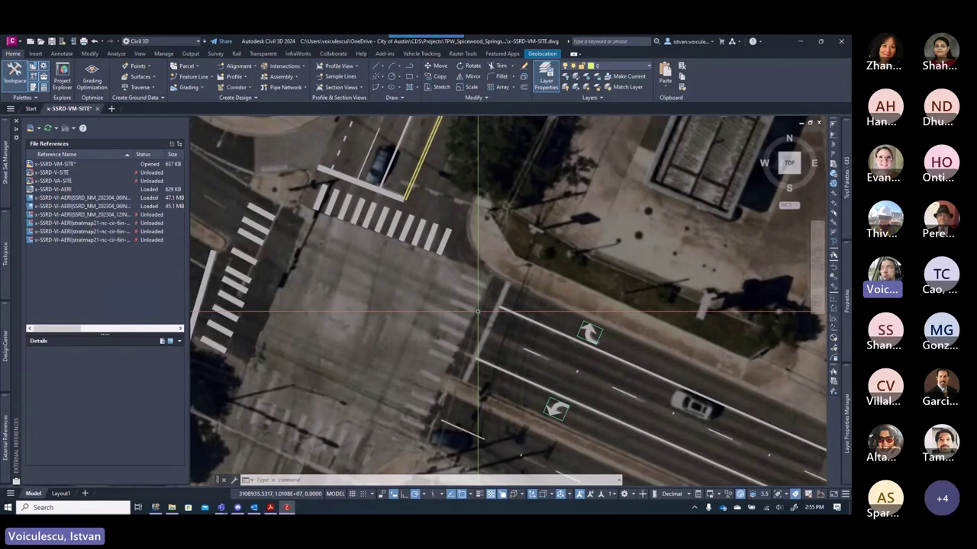
{"action": "key", "text": "ctrl+s"}
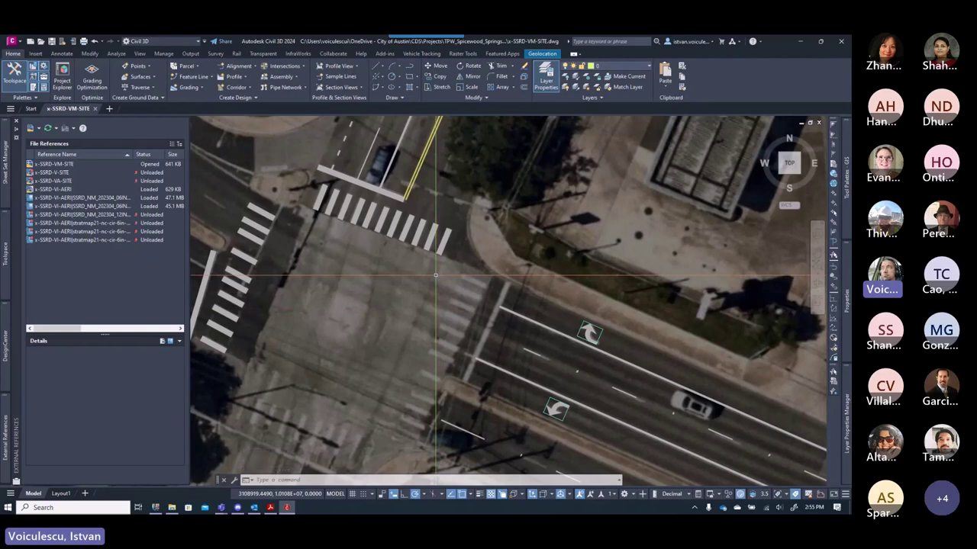
{"action": "scroll", "coordinate": [435, 275], "scroll_direction": "down", "scroll_amount": 8}
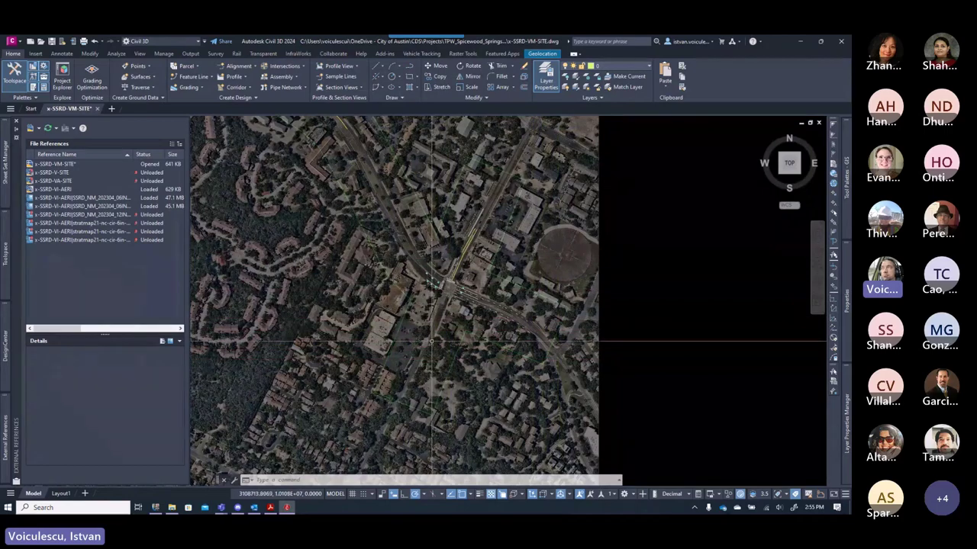
- Bring the view back over the intersection and save the drawing from the Quick Access Toolbar
{"action": "middle_click_drag", "start_coordinate": [369, 474], "coordinate": [392, 410]}
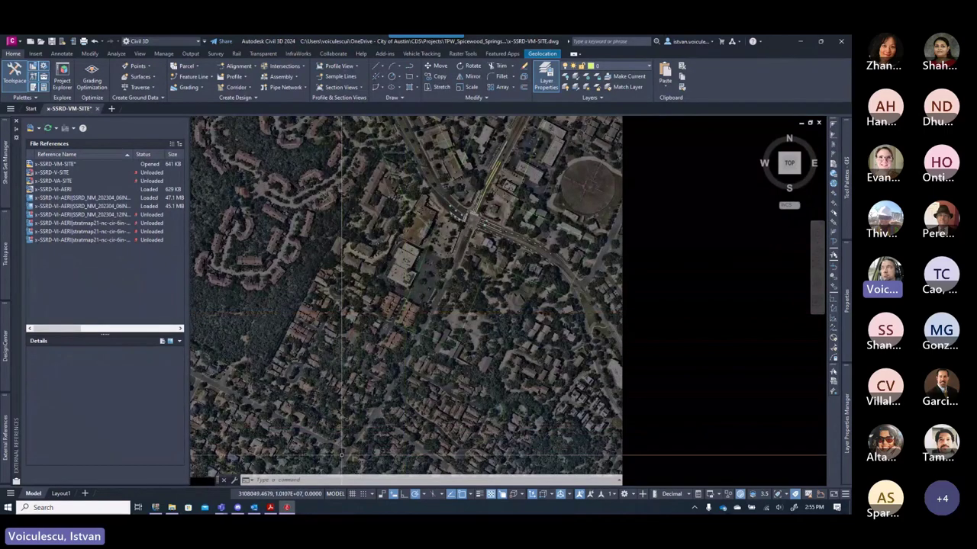
{"action": "middle_click_drag", "start_coordinate": [413, 334], "coordinate": [374, 448]}
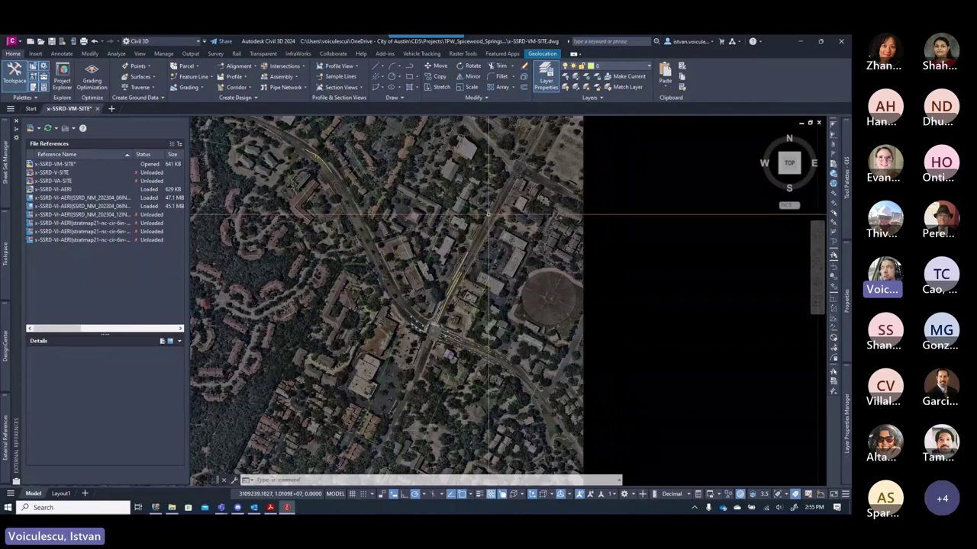
{"action": "scroll", "coordinate": [436, 336], "scroll_direction": "up", "scroll_amount": 6}
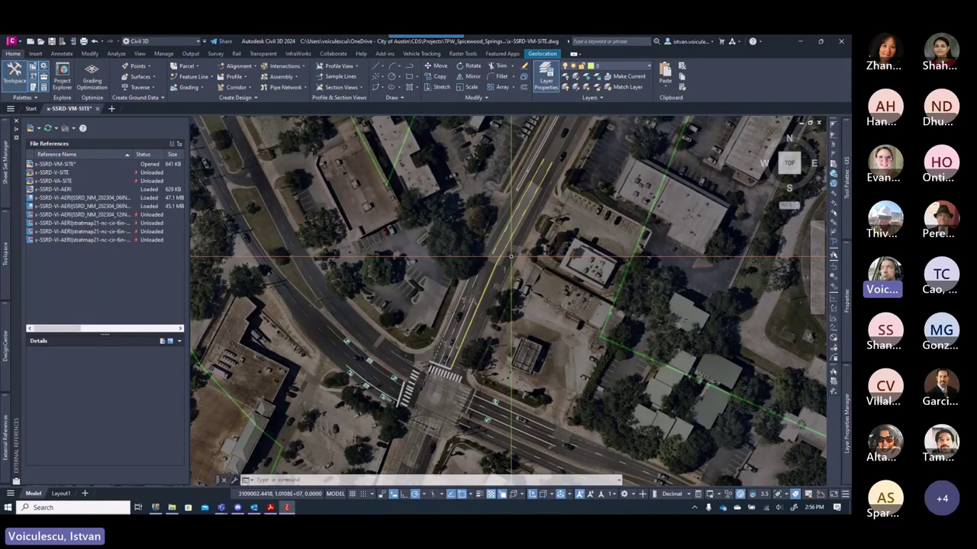
{"action": "left_click", "coordinate": [50, 42]}
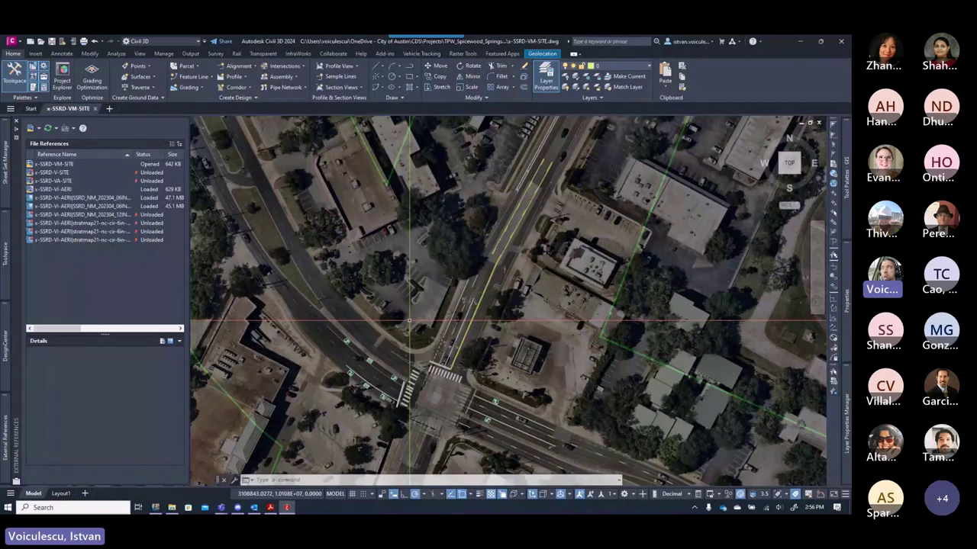
- Show the attached external references list in the side palette
{"action": "left_click", "coordinate": [611, 494]}
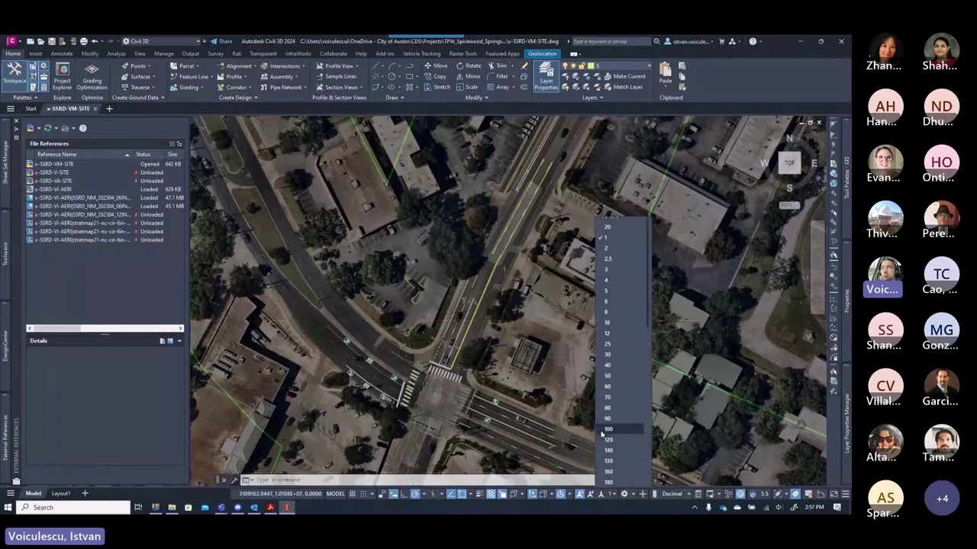
{"action": "key", "text": "Escape"}
{"action": "key", "text": "Escape"}
{"action": "key", "text": "Escape"}
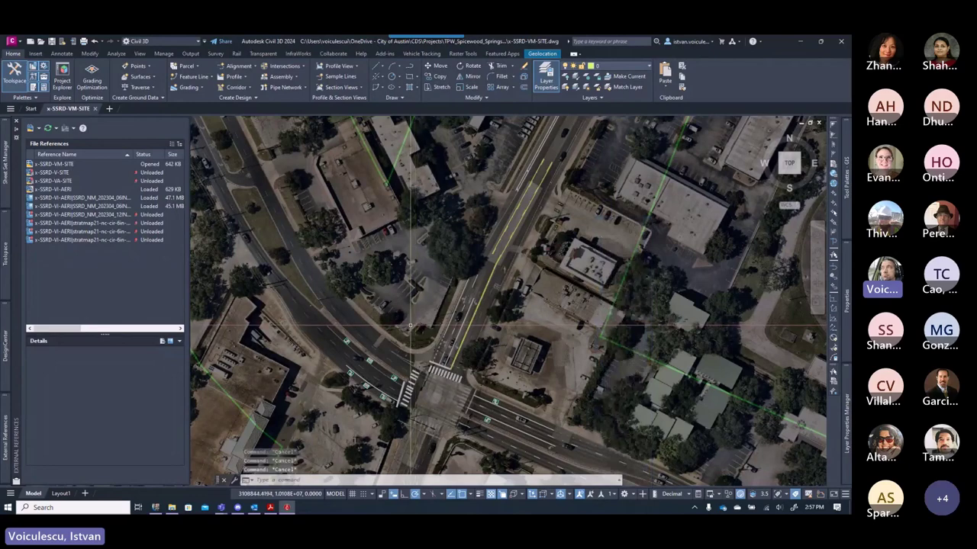
{"action": "left_click", "coordinate": [6, 213]}
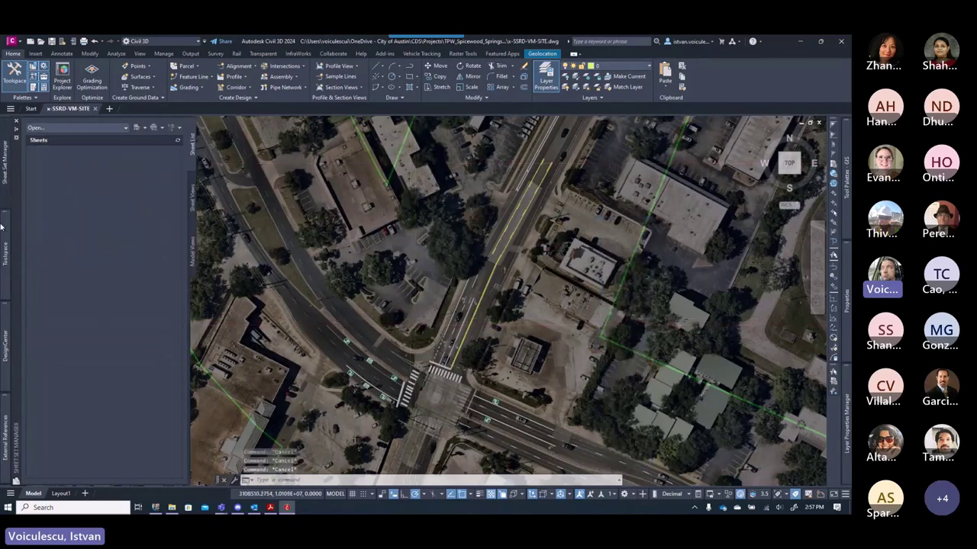
{"action": "left_click", "coordinate": [6, 336]}
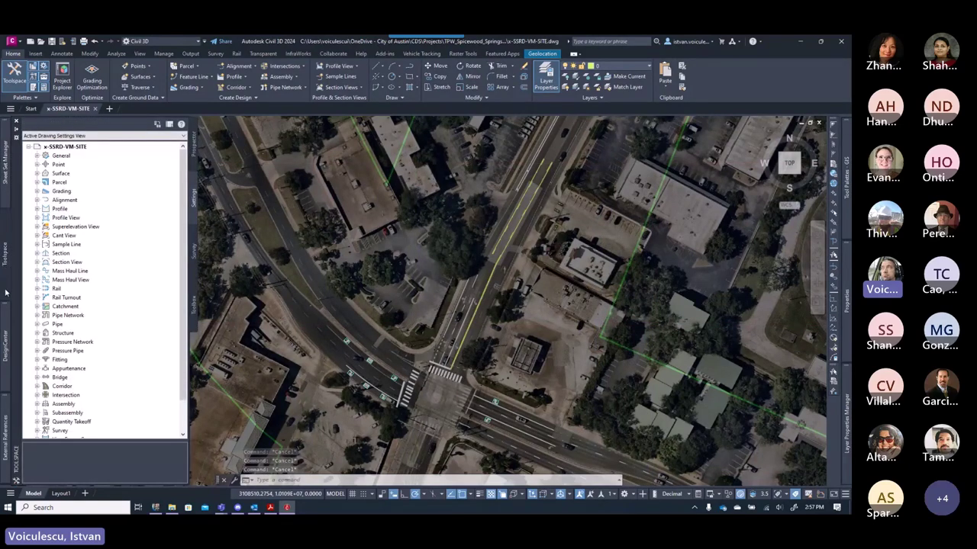
{"action": "left_click", "coordinate": [6, 439]}
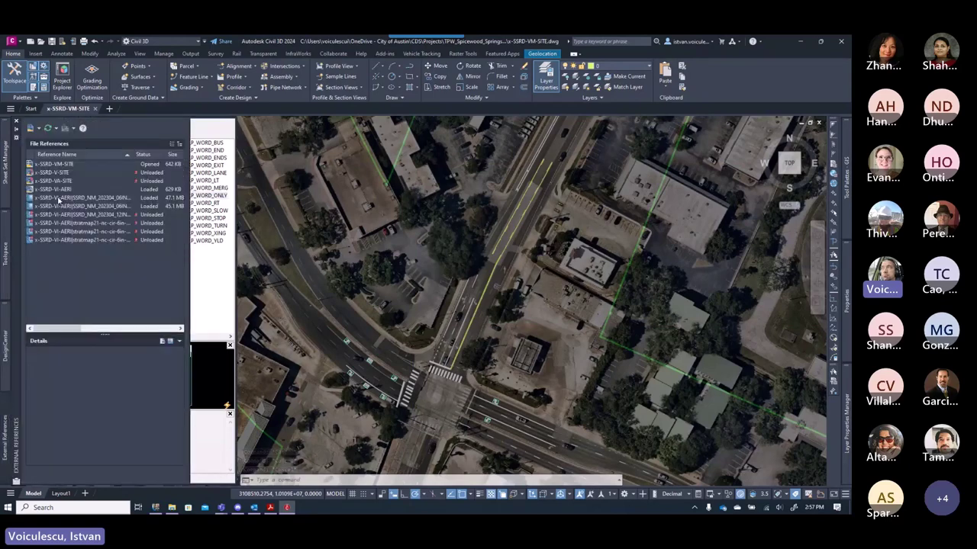
- Reload the x-SSRD-V-SITE survey reference
{"action": "left_click", "coordinate": [53, 173]}
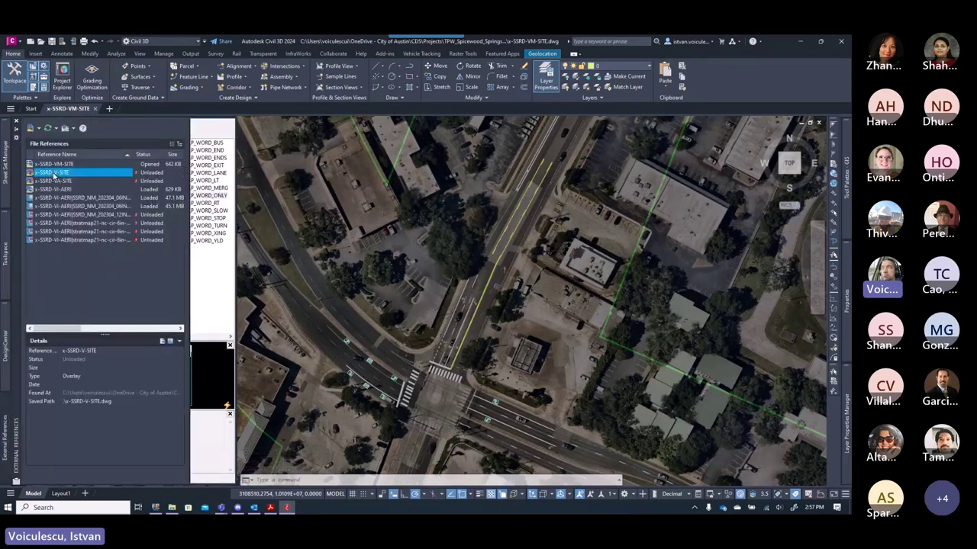
{"action": "right_click", "coordinate": [54, 173]}
{"action": "left_click", "coordinate": [76, 221]}
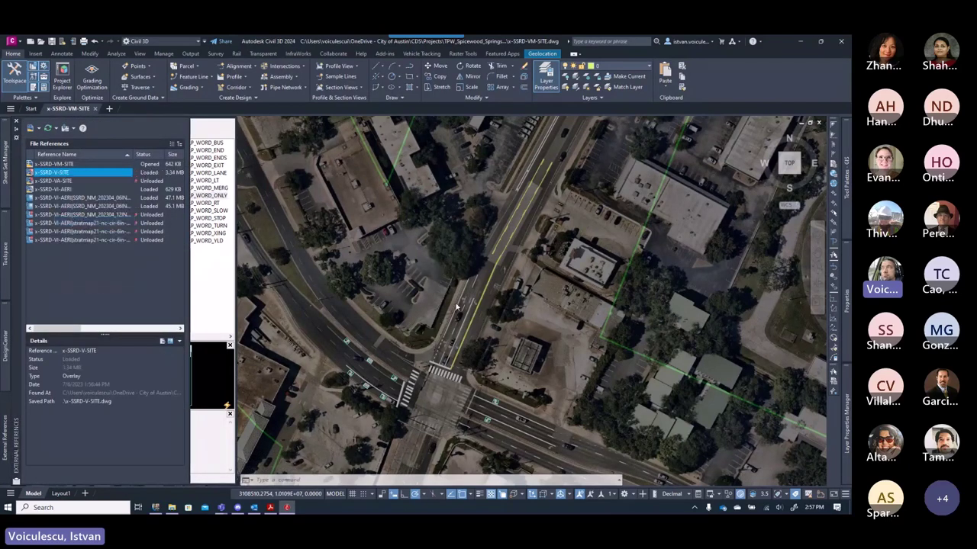
{"action": "scroll", "coordinate": [280, 269], "scroll_direction": "up", "scroll_amount": 3}
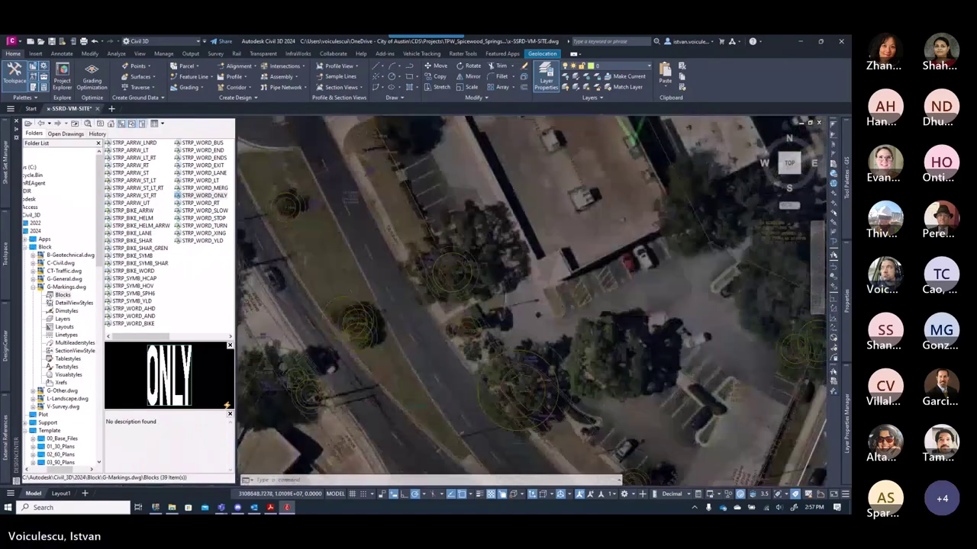
- Unload the x-SSRD-VI-AERI aerial image reference
{"action": "mouse_move", "coordinate": [6, 439]}
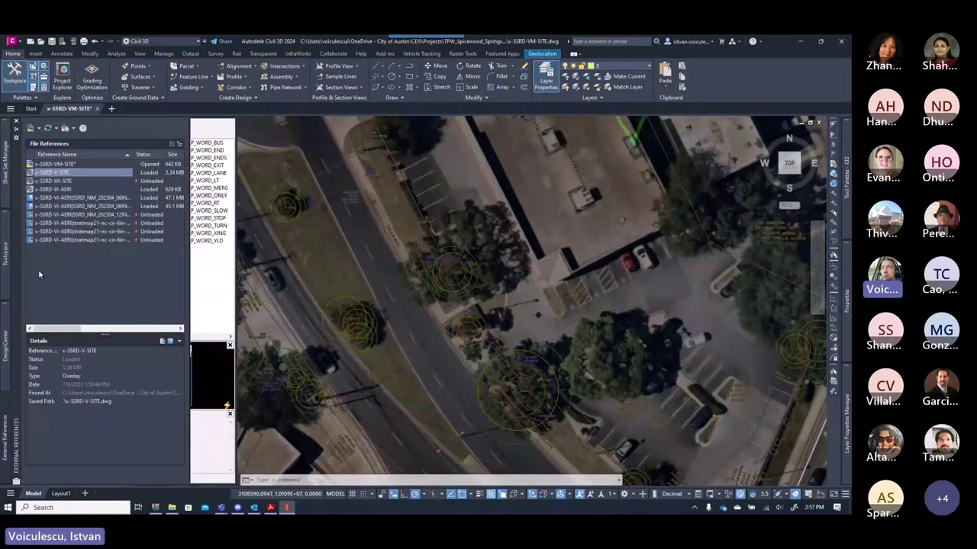
{"action": "left_click", "coordinate": [62, 182]}
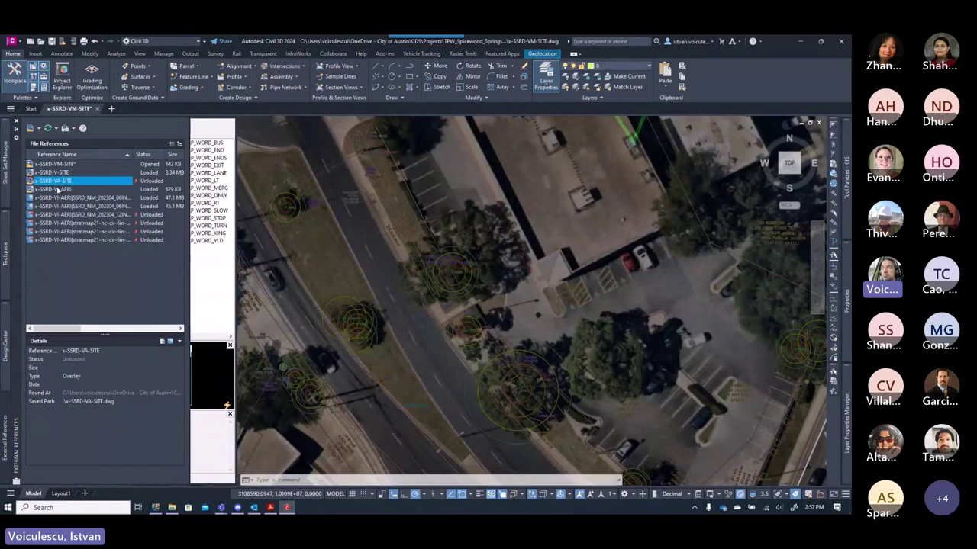
{"action": "right_click", "coordinate": [61, 189]}
{"action": "left_click", "coordinate": [89, 229]}
- Close the block library palette with Ctrl+2, cancel any command, and quick-save the drawing
{"action": "scroll", "coordinate": [465, 382], "scroll_direction": "down", "scroll_amount": 5}
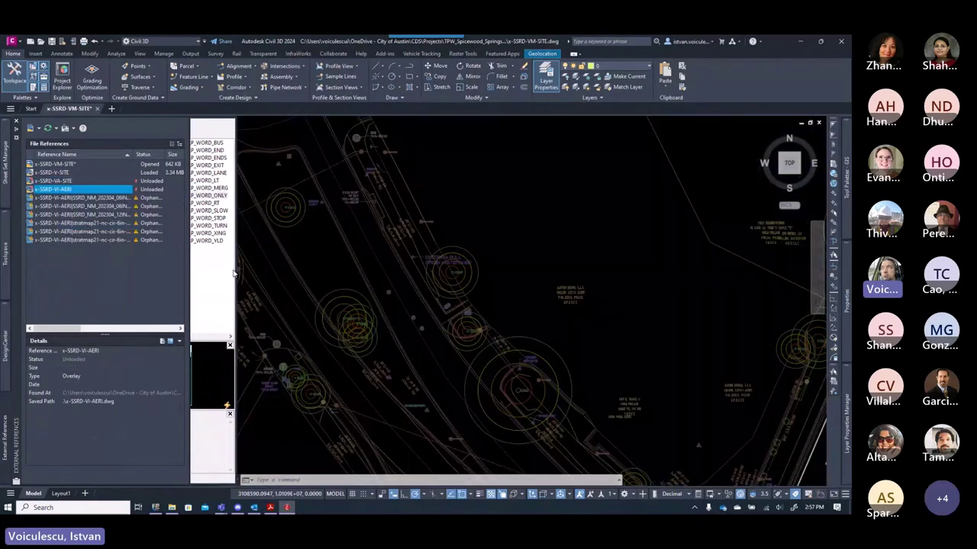
{"action": "scroll", "coordinate": [464, 382], "scroll_direction": "up", "scroll_amount": 8}
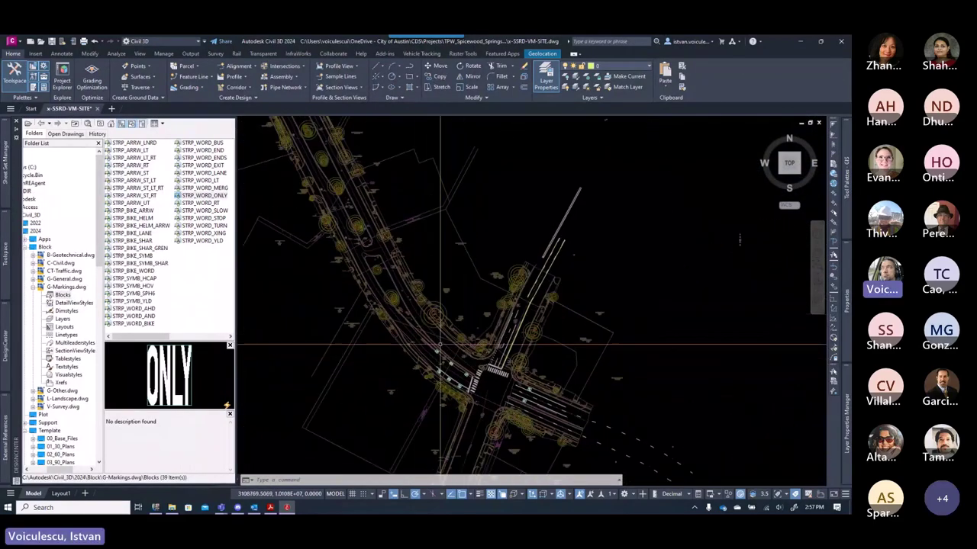
{"action": "scroll", "coordinate": [417, 341], "scroll_direction": "down", "scroll_amount": 8}
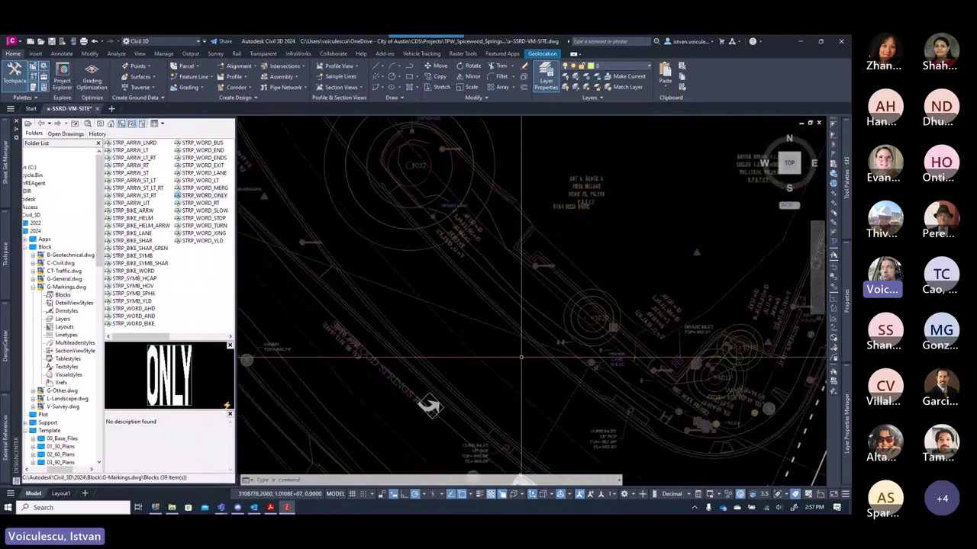
{"action": "scroll", "coordinate": [432, 349], "scroll_direction": "up", "scroll_amount": 8}
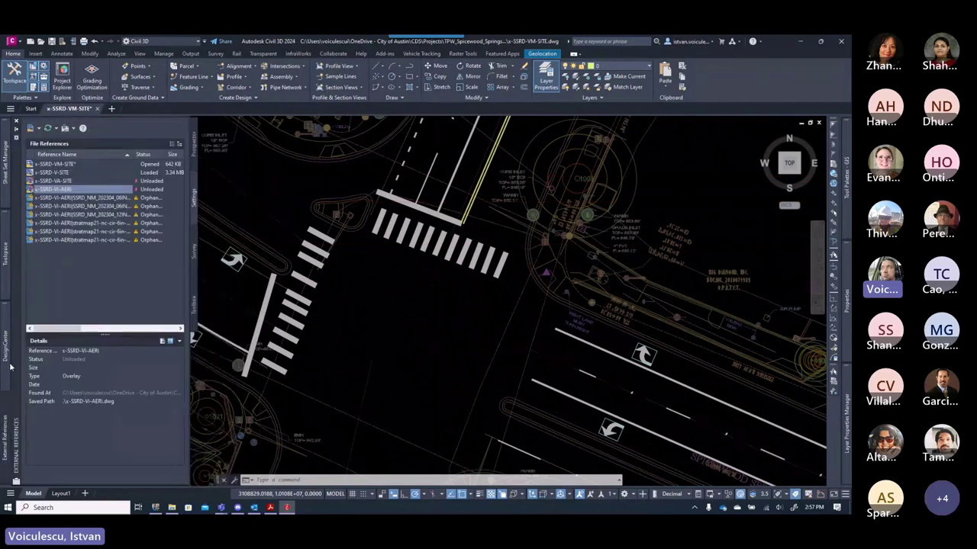
{"action": "key", "text": "ctrl+2"}
{"action": "key", "text": "Escape"}
{"action": "key", "text": "Escape"}
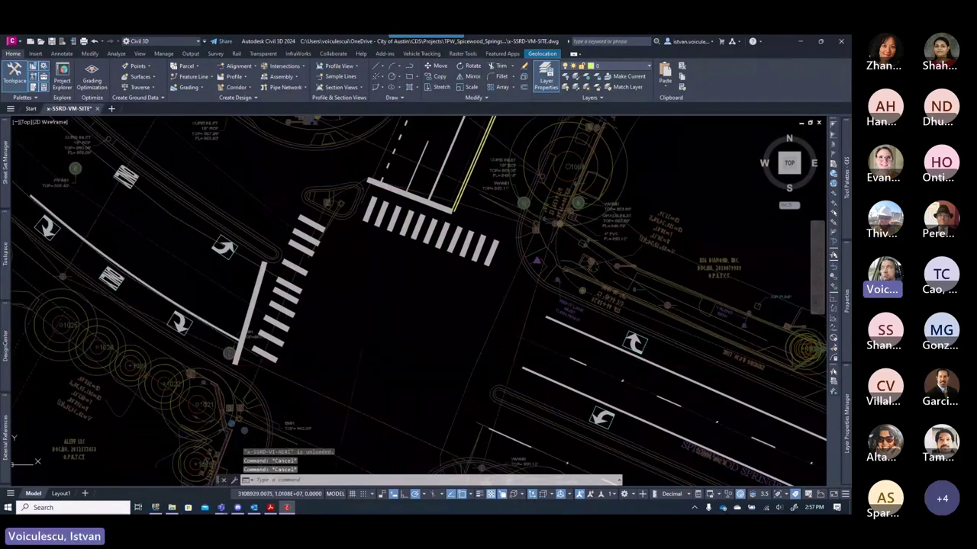
{"action": "key", "text": "ctrl+s"}
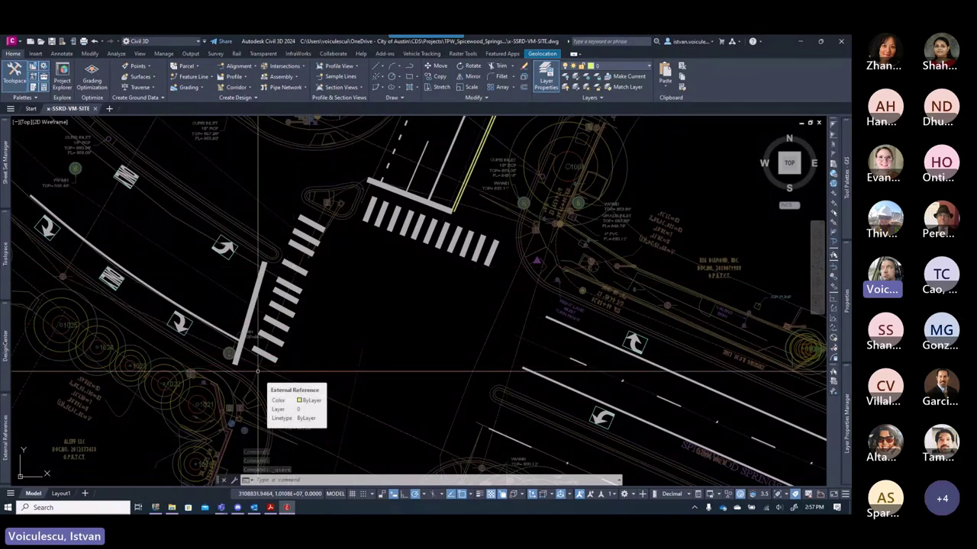
- Check the turn arrows and stripes against the Spicewood Springs Road survey linework
{"action": "middle_click_drag", "start_coordinate": [429, 407], "coordinate": [348, 364]}
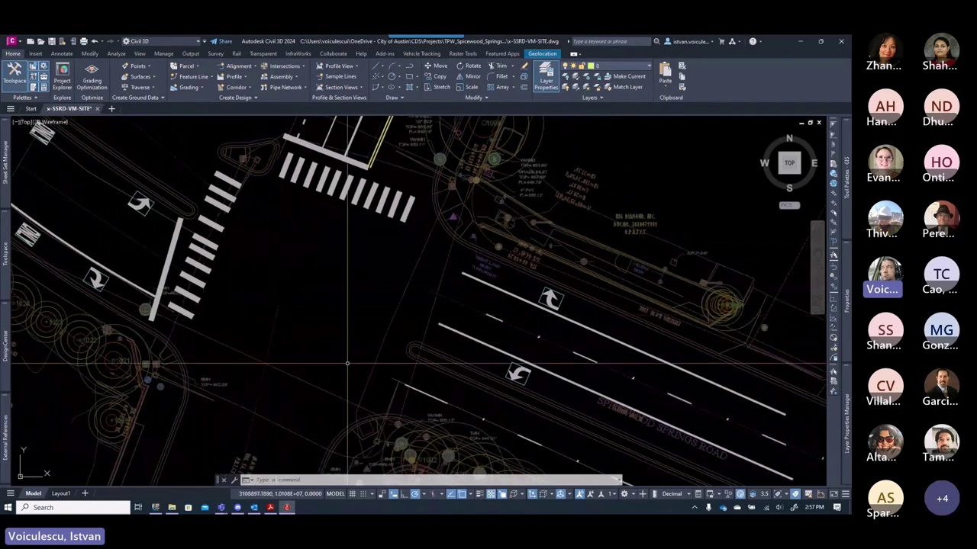
{"action": "scroll", "coordinate": [347, 364], "scroll_direction": "down", "scroll_amount": 3}
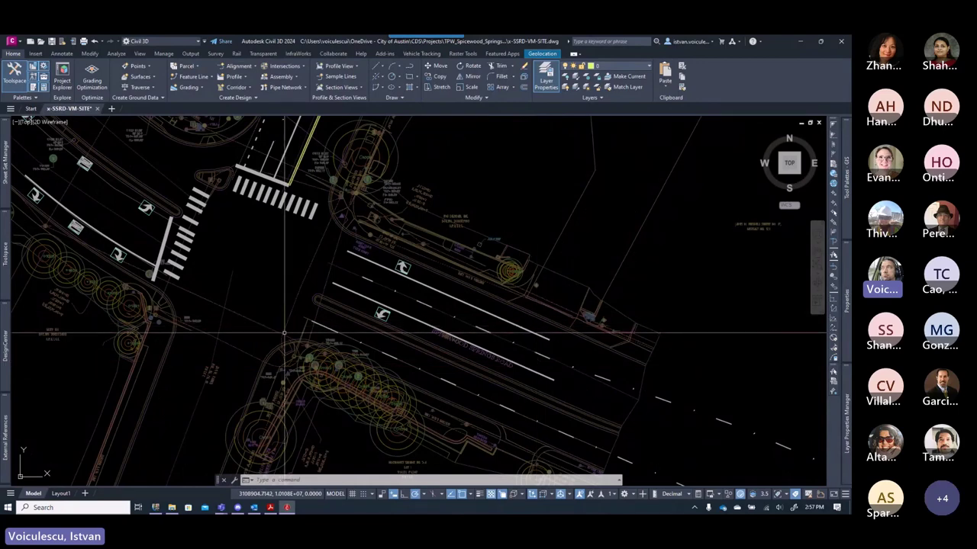
{"action": "scroll", "coordinate": [269, 376], "scroll_direction": "up", "scroll_amount": 6}
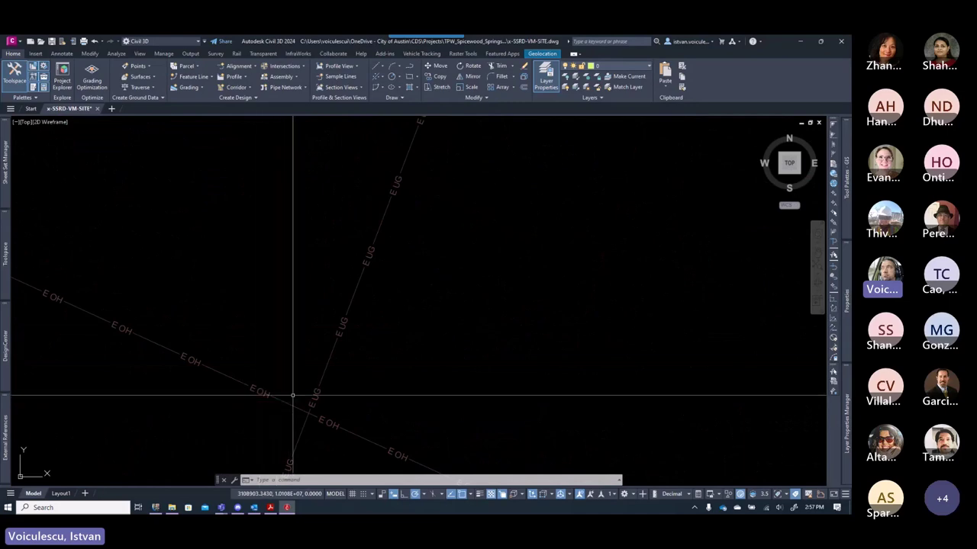
{"action": "scroll", "coordinate": [290, 398], "scroll_direction": "up", "scroll_amount": 4}
{"action": "scroll", "coordinate": [287, 395], "scroll_direction": "down", "scroll_amount": 5}
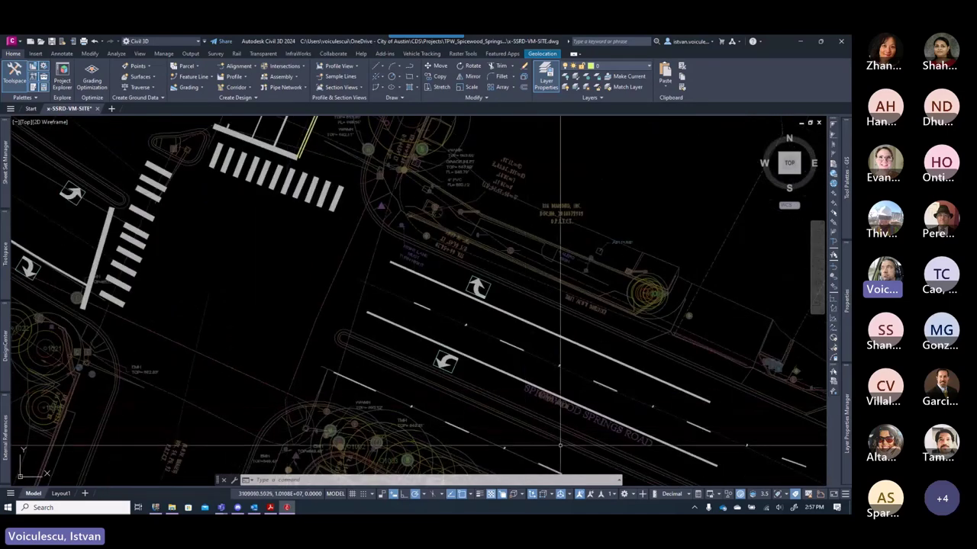
{"action": "scroll", "coordinate": [611, 465], "scroll_direction": "up", "scroll_amount": 2}
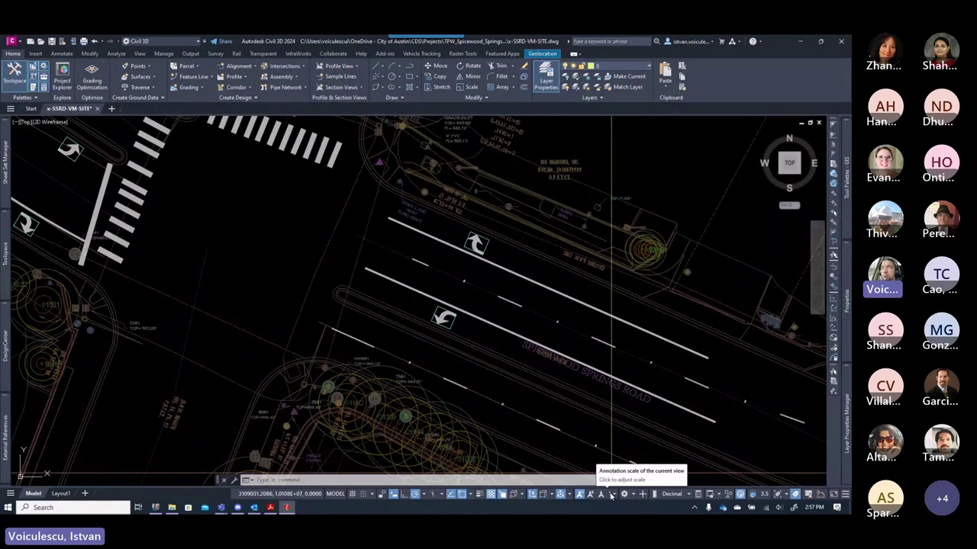
- Set annotation scale to 20, regenerate with REA, then change the annotation scale to 30
{"action": "left_click", "coordinate": [611, 495]}
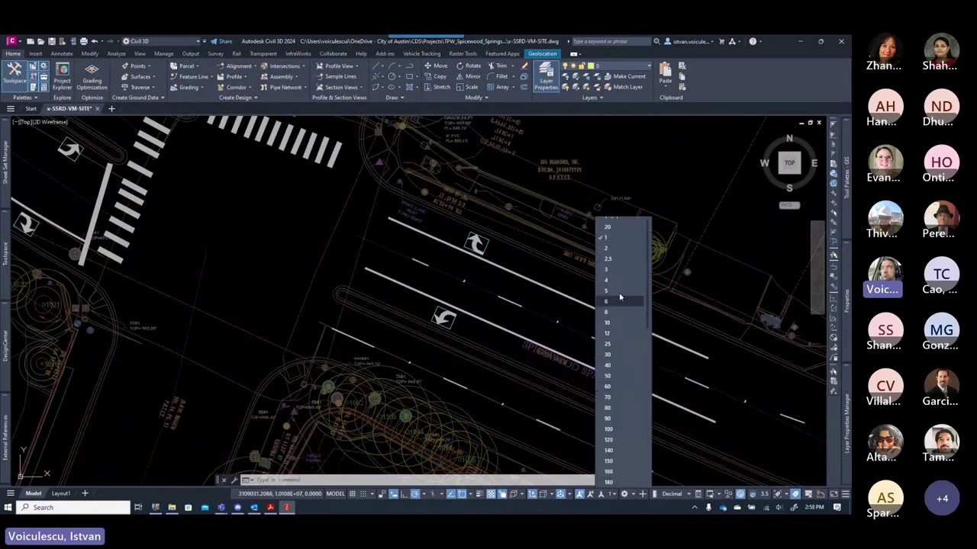
{"action": "scroll", "coordinate": [612, 249], "scroll_direction": "up", "scroll_amount": 1}
{"action": "left_click", "coordinate": [608, 233]}
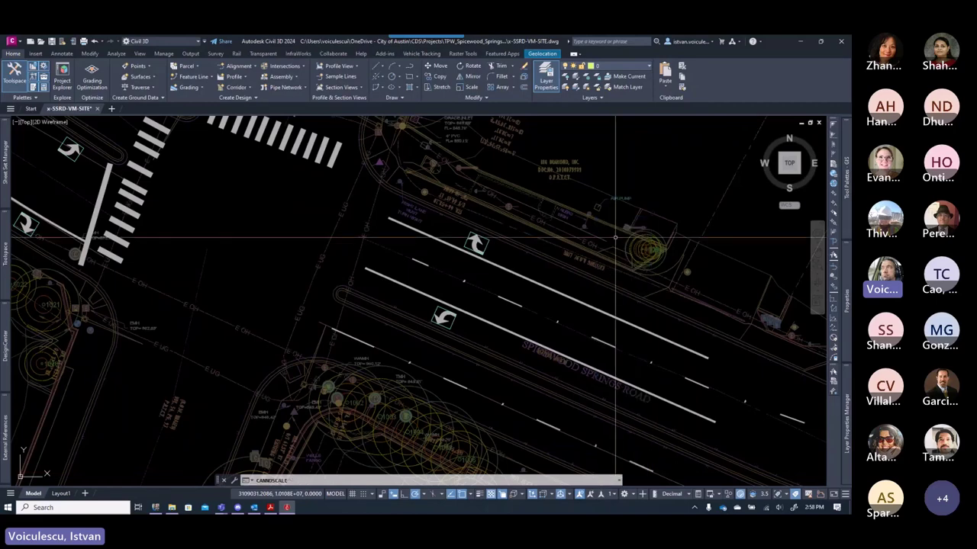
{"action": "type", "text": "rea"}
{"action": "key", "text": "Return"}
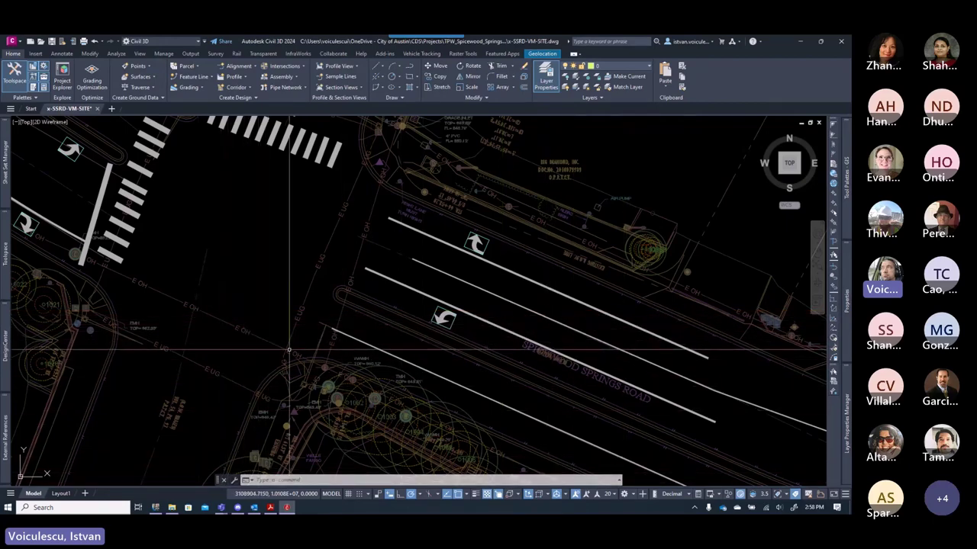
{"action": "left_click", "coordinate": [613, 495]}
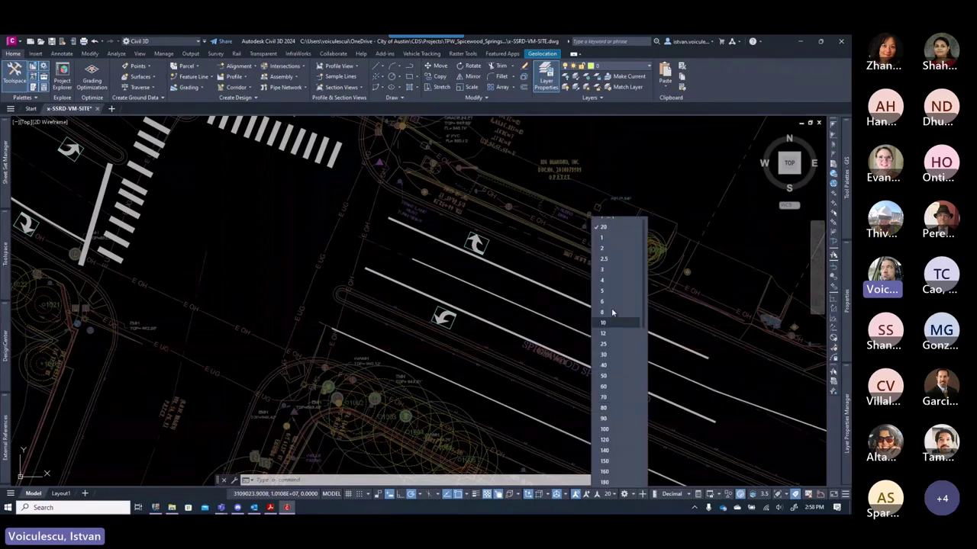
{"action": "left_click", "coordinate": [613, 355]}
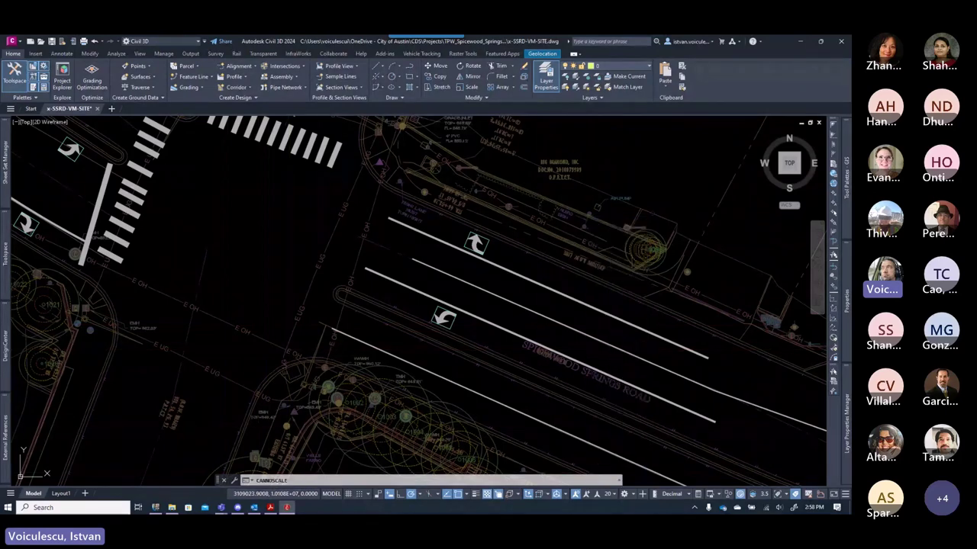
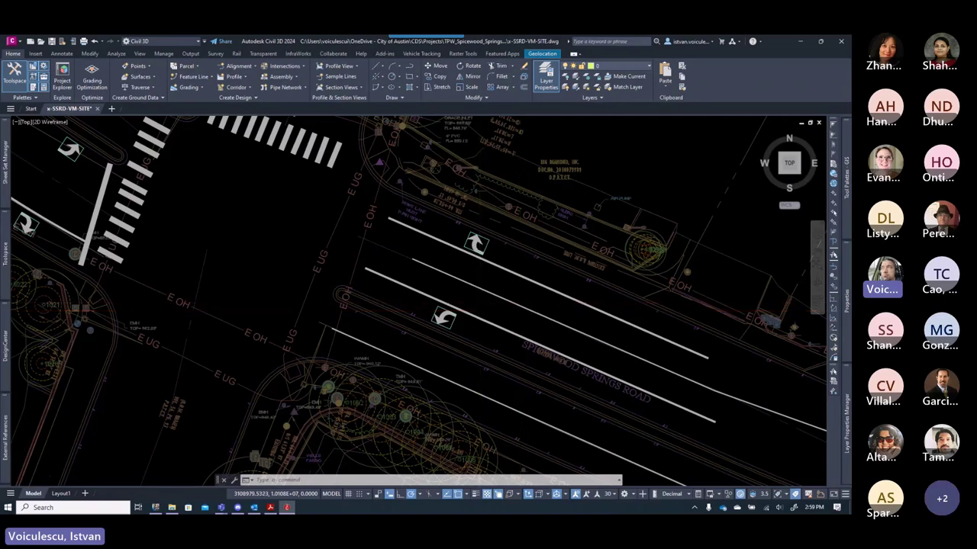
- Save the drawing and expand the Layer Properties Manager listing the VI-Survey GIS layers
{"action": "scroll", "coordinate": [338, 330], "scroll_direction": "down", "scroll_amount": 2}
{"action": "middle_click_drag", "start_coordinate": [338, 330], "coordinate": [385, 341]}
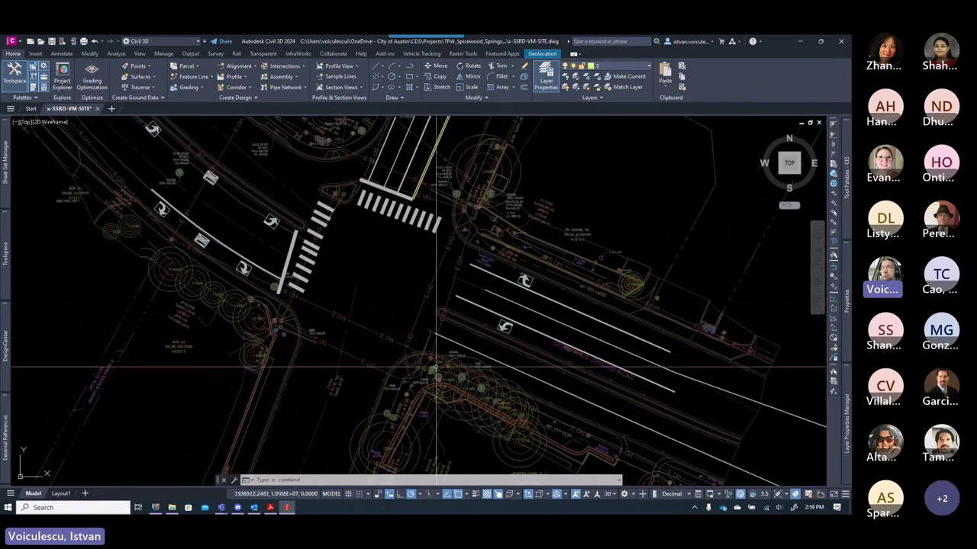
{"action": "middle_click_drag", "start_coordinate": [478, 372], "coordinate": [433, 336]}
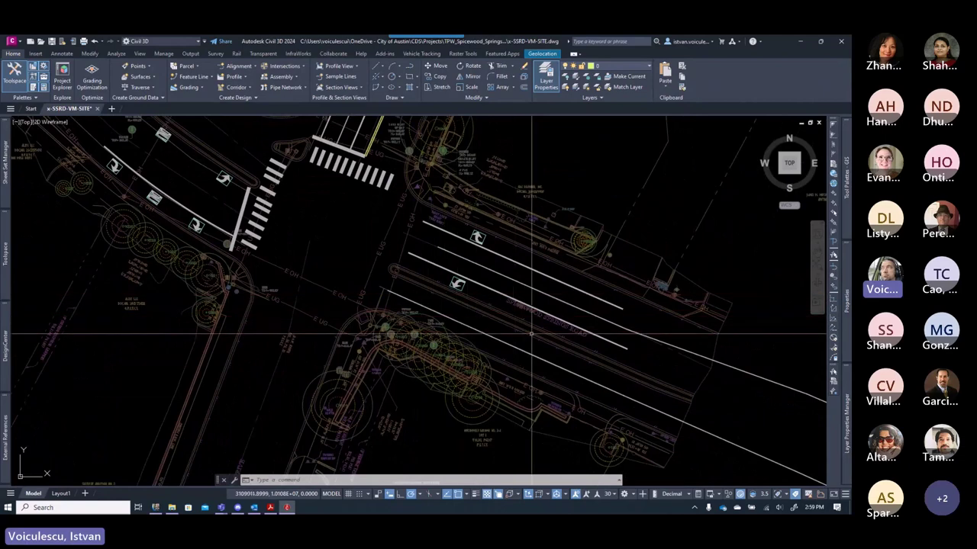
{"action": "key", "text": "Escape"}
{"action": "key", "text": "Escape"}
{"action": "key", "text": "Escape"}
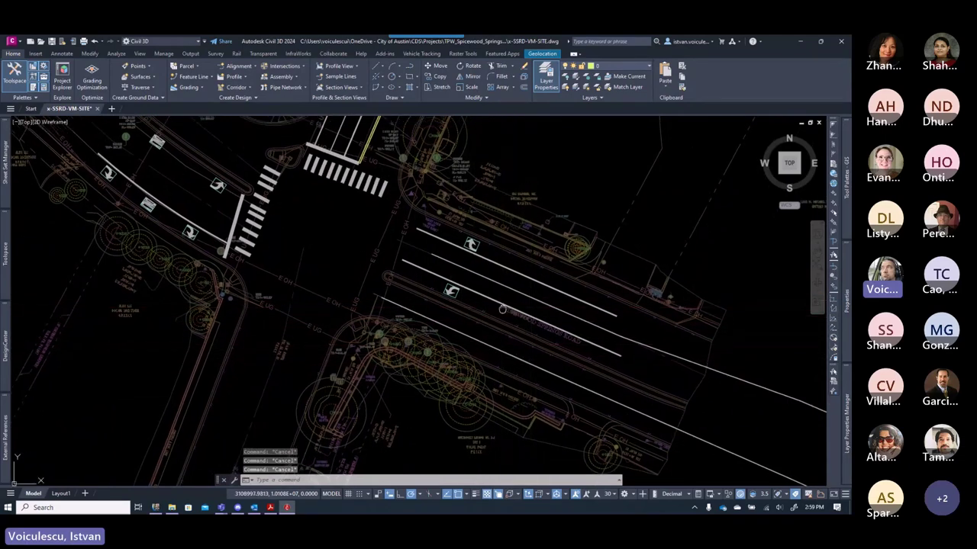
{"action": "key", "text": "ctrl+s"}
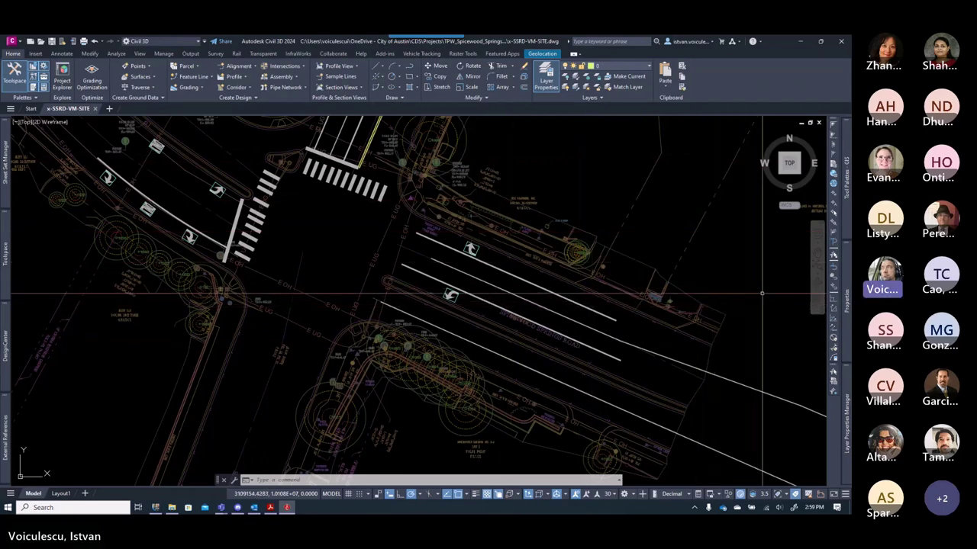
{"action": "mouse_move", "coordinate": [839, 440]}
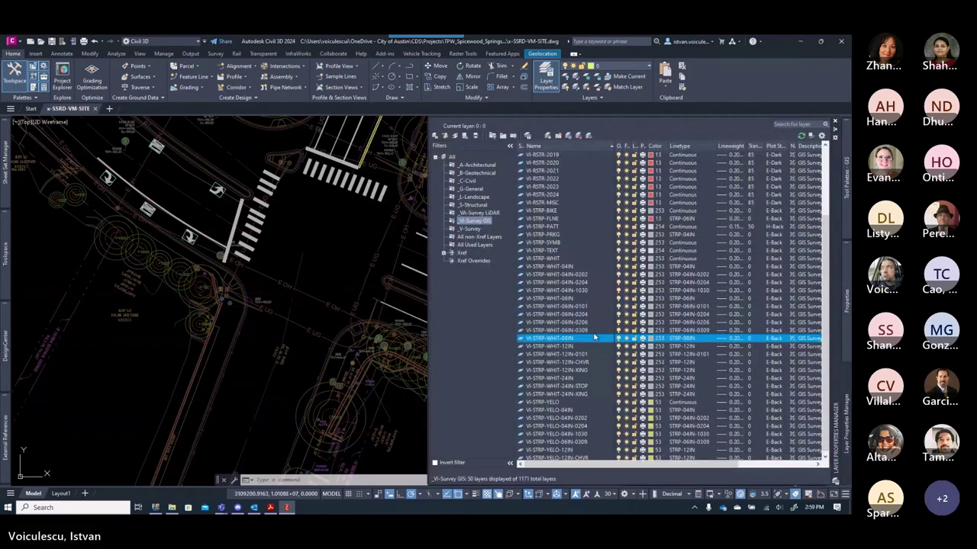
- Select layer VI-STRP-WHIT-04IN-1030 and widen the Linetype column to read full names
{"action": "left_click", "coordinate": [561, 268]}
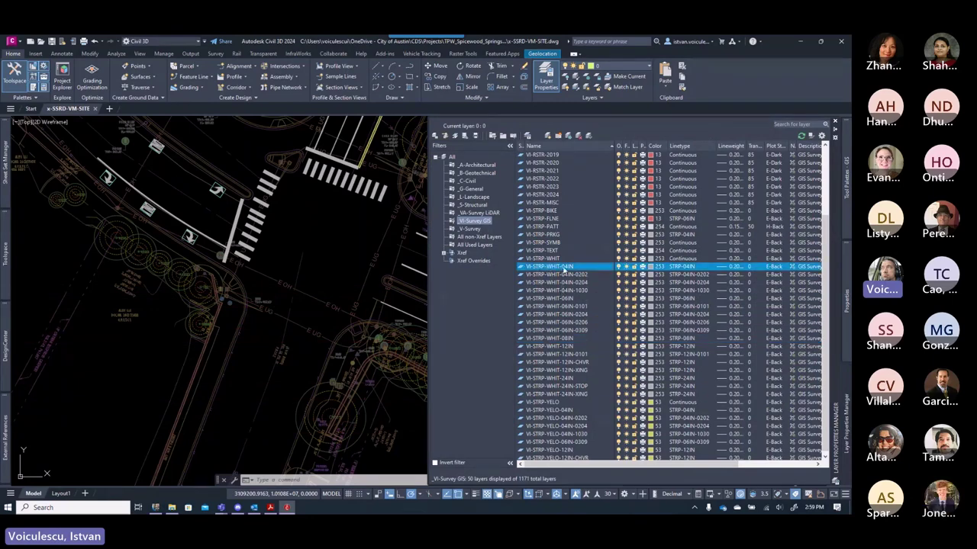
{"action": "left_click", "coordinate": [581, 292]}
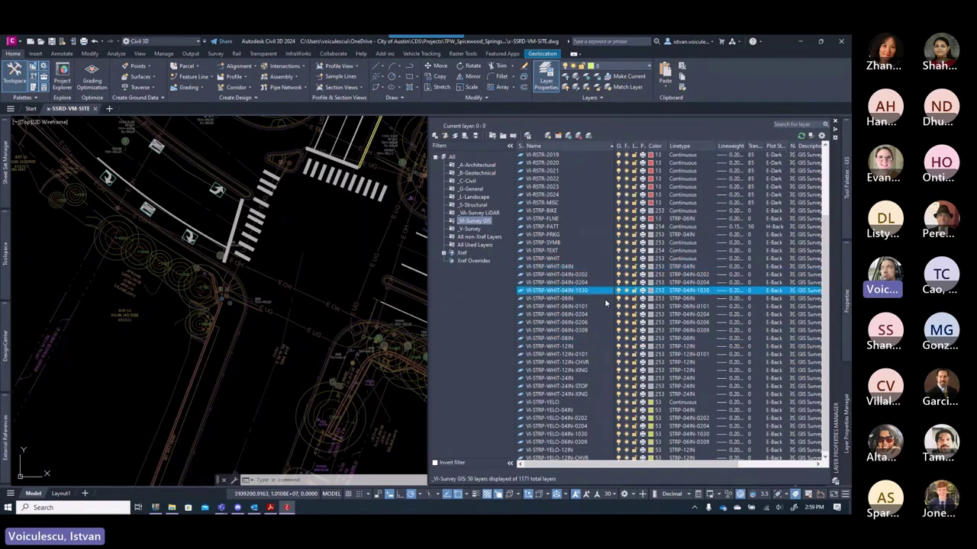
{"action": "left_click_drag", "start_coordinate": [714, 150], "coordinate": [728, 149]}
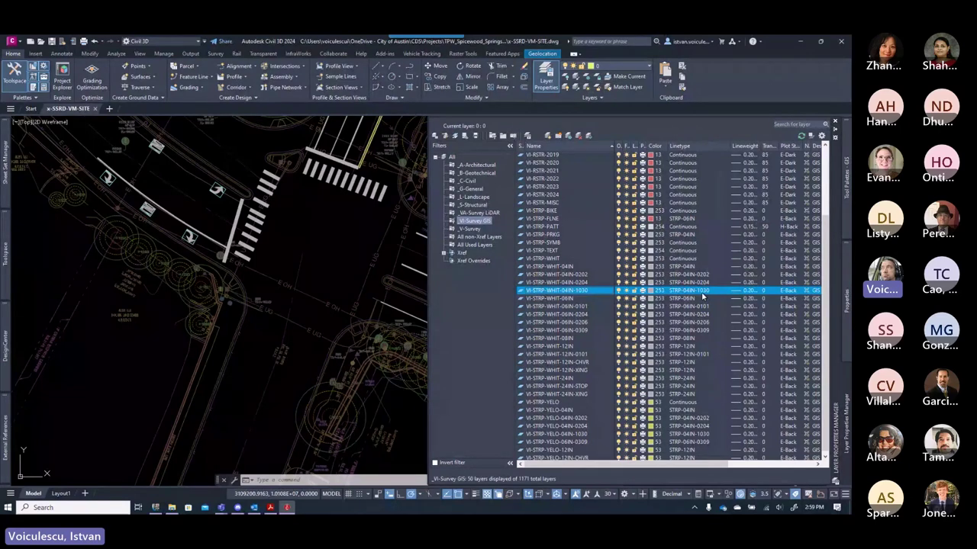
- Set layer VI-STRP-WHIT-04IN-1030's linetype to STRP-04IN-1030
{"action": "left_click", "coordinate": [700, 289]}
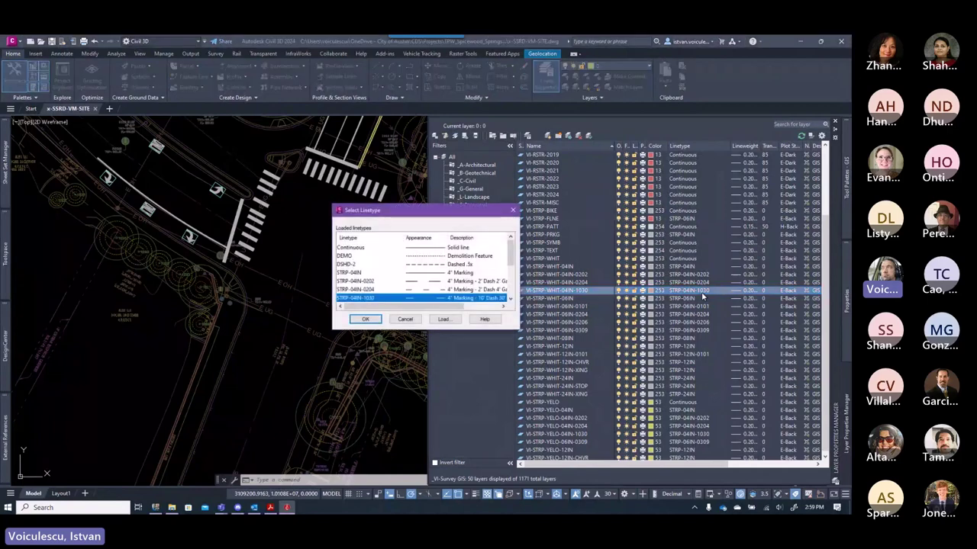
{"action": "scroll", "coordinate": [456, 278], "scroll_direction": "down", "scroll_amount": 1}
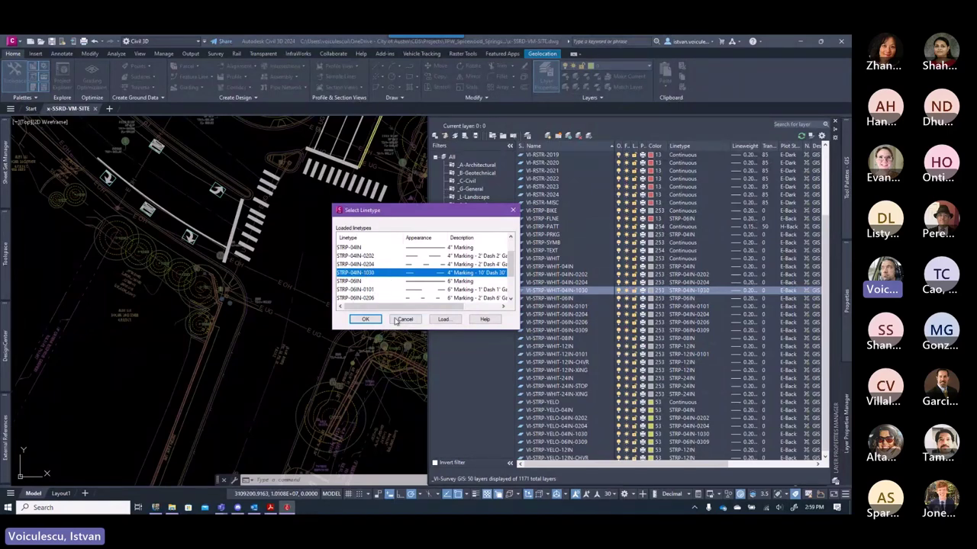
{"action": "left_click", "coordinate": [364, 319]}
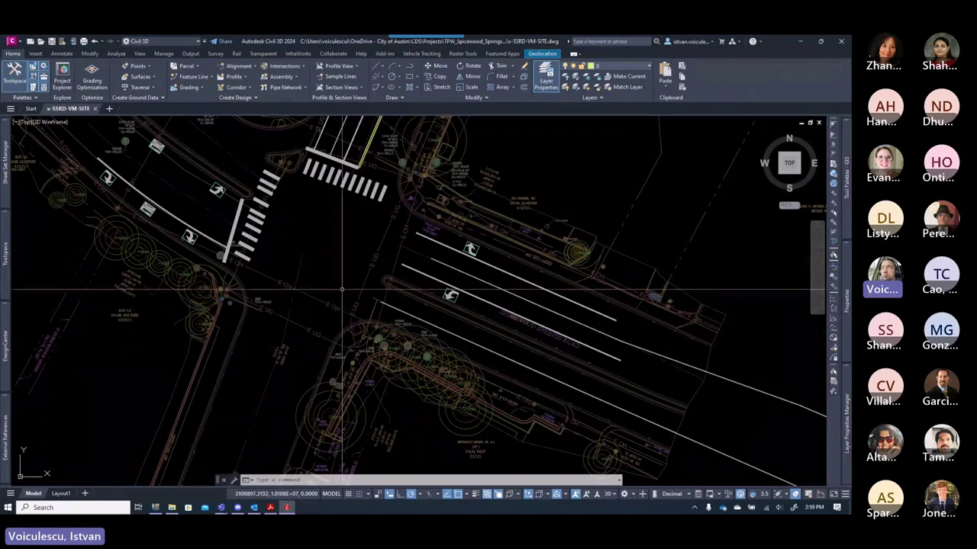
- Start the LINETYPE command and then cancel it
{"action": "type", "text": "LINETYPE"}
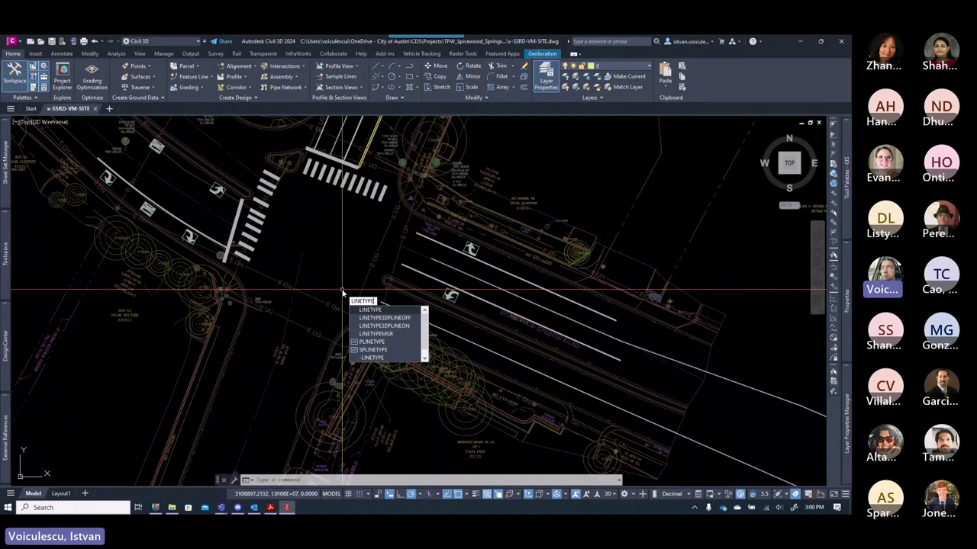
{"action": "key", "text": "Escape"}
{"action": "key", "text": "Escape"}
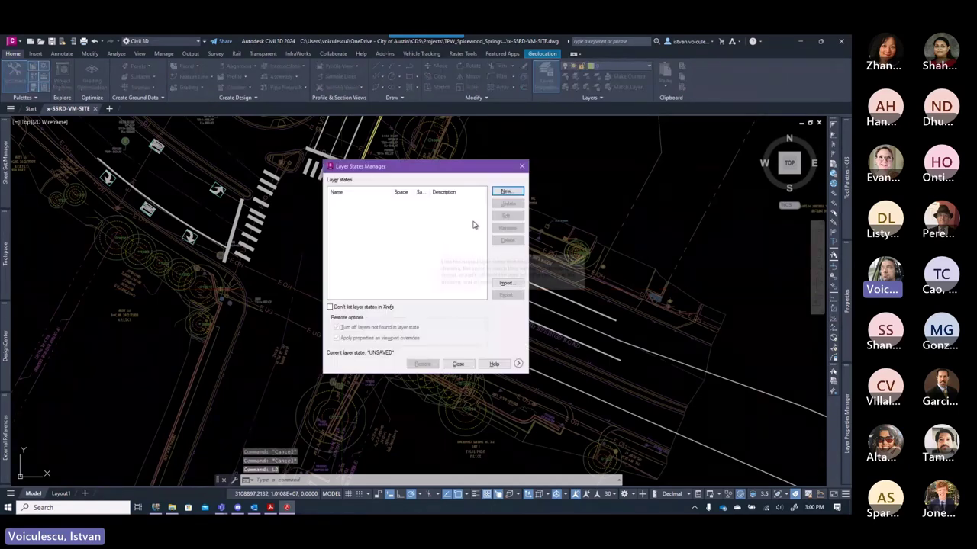
- Save a layer state named _Default with 'Turn off layers not found' unchecked
{"action": "left_click", "coordinate": [505, 192]}
{"action": "type", "text": "1"}
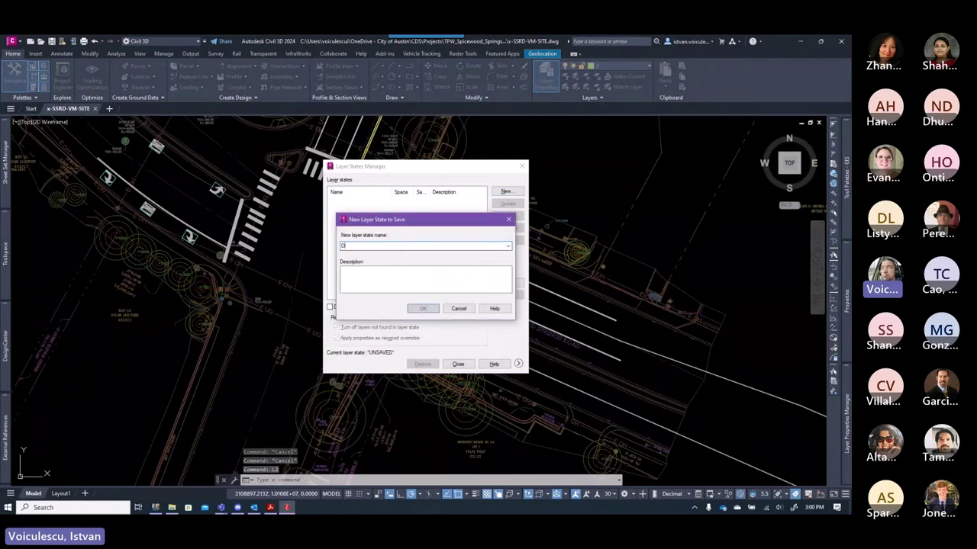
{"action": "key", "text": "BackSpace"}
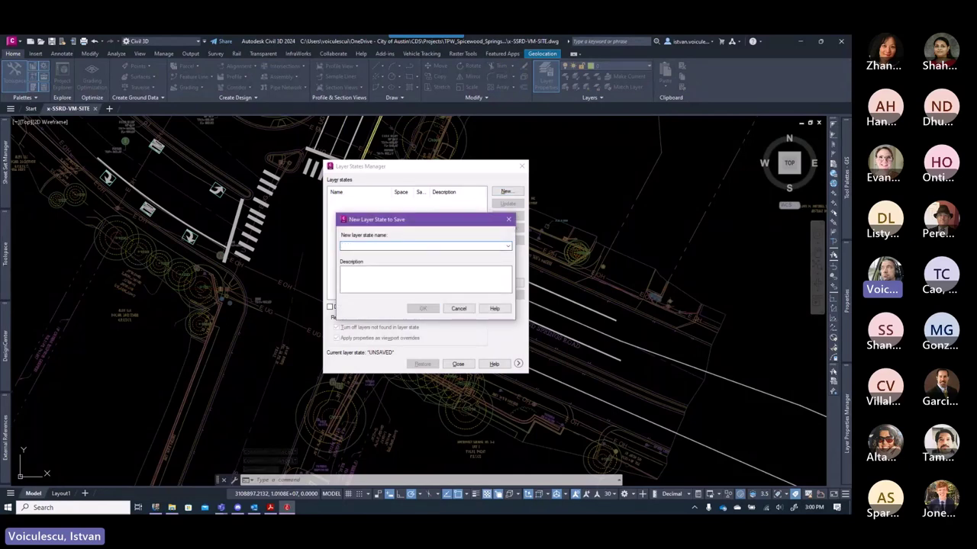
{"action": "type", "text": "_Def"}
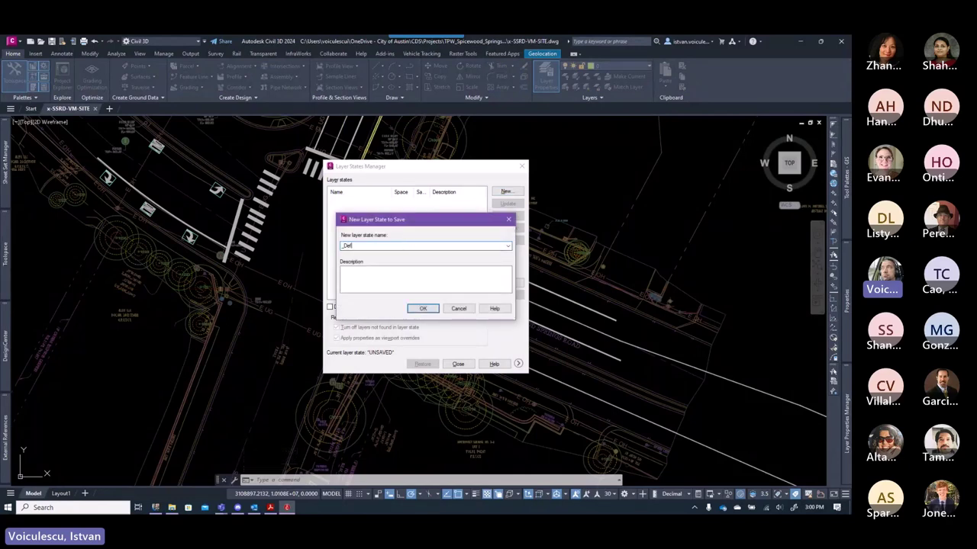
{"action": "type", "text": "ault"}
{"action": "left_click", "coordinate": [423, 309]}
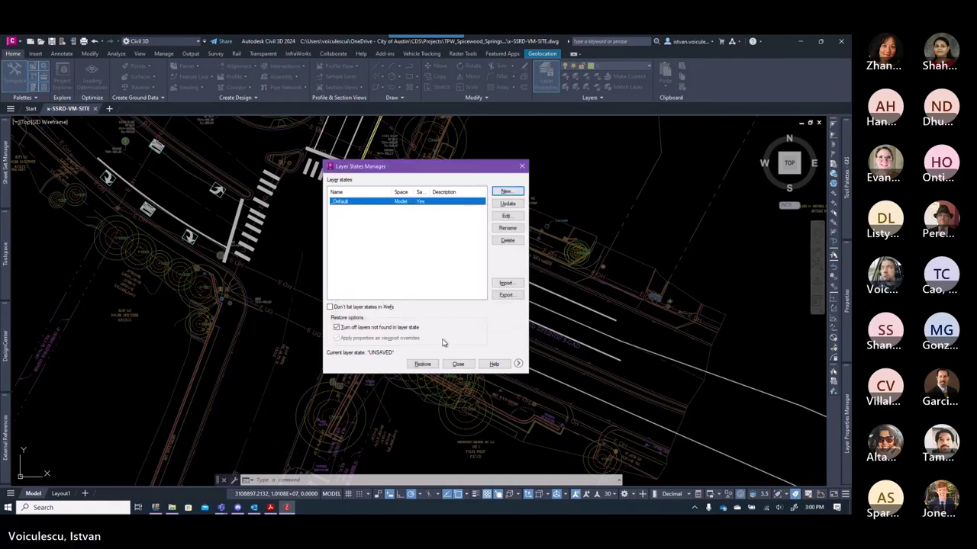
{"action": "left_click", "coordinate": [372, 330]}
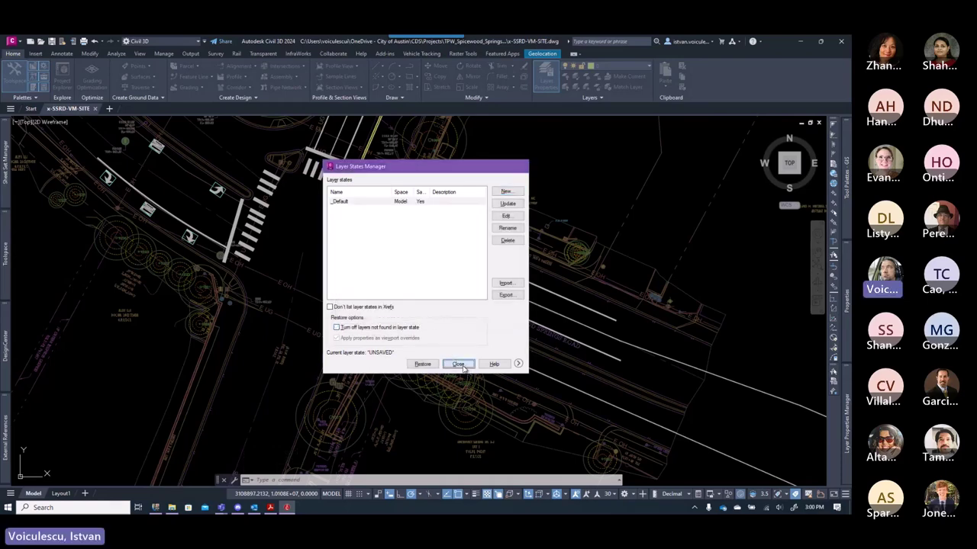
{"action": "left_click", "coordinate": [461, 365]}
{"action": "key", "text": "Escape"}
{"action": "key", "text": "Escape"}
{"action": "key", "text": "Escape"}
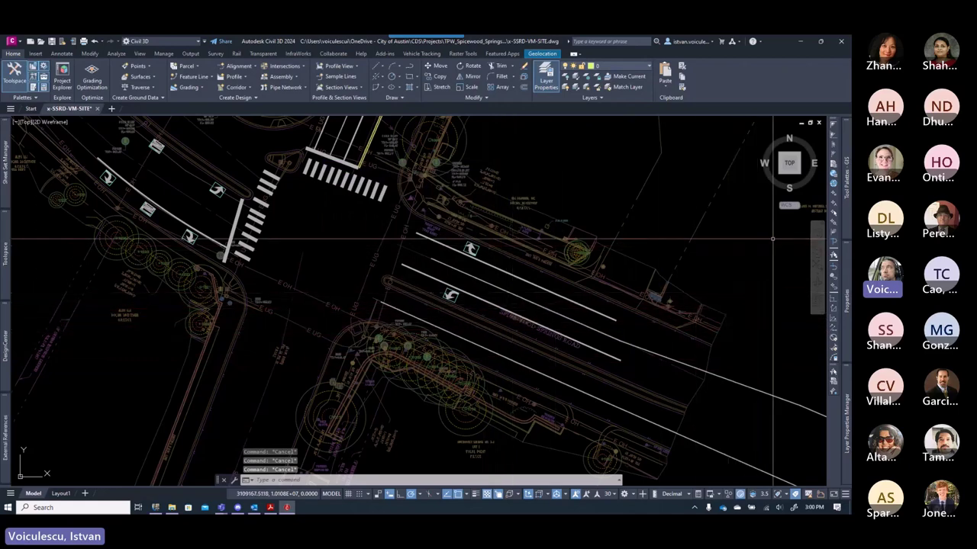
- Run LINETYPE and browse for a different linetype file from the Load dialog
{"action": "type", "text": "lin"}
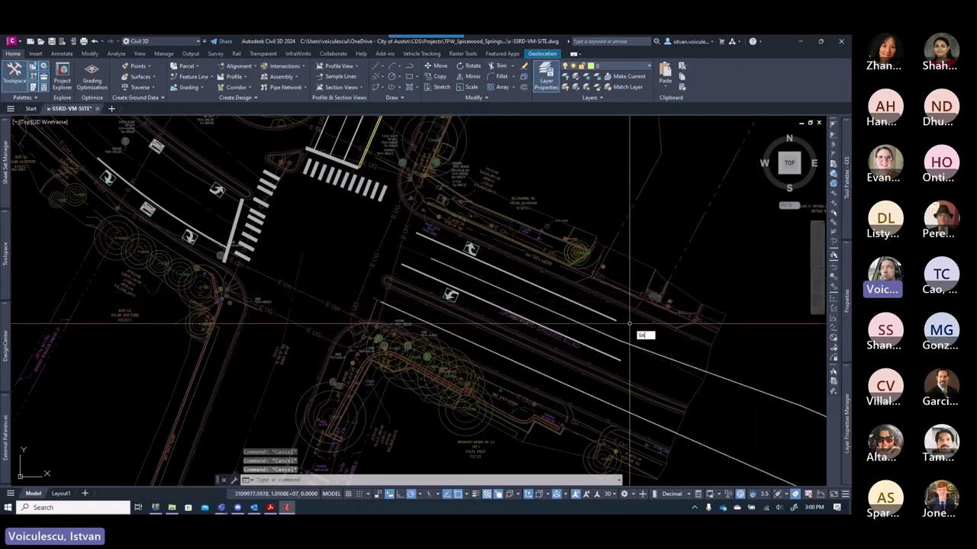
{"action": "type", "text": "ety"}
{"action": "key", "text": "Return"}
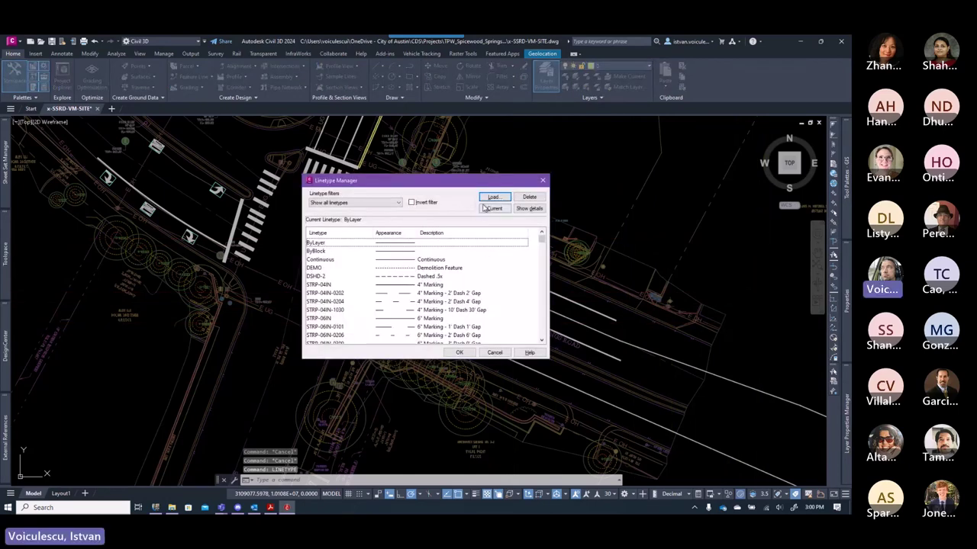
{"action": "left_click", "coordinate": [493, 197]}
{"action": "left_click", "coordinate": [350, 220]}
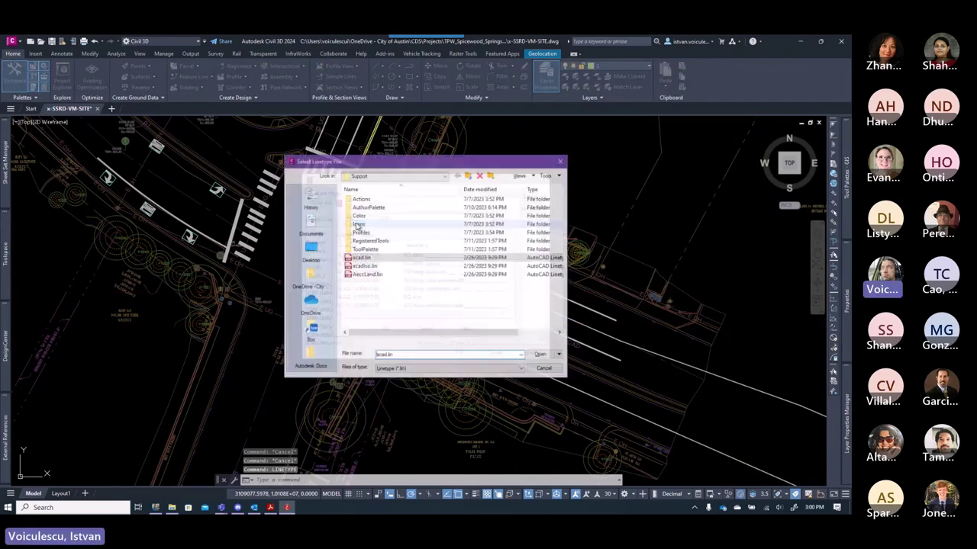
- Choose COA_Linetypes.lin from C:\Autodesk\Civil_3D\2024\Support as the linetype file
{"action": "left_click", "coordinate": [393, 175]}
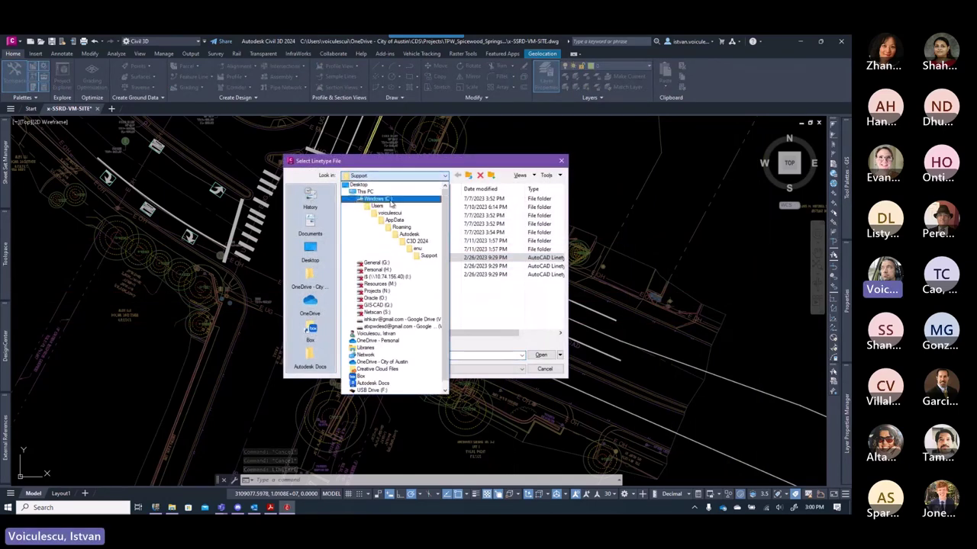
{"action": "left_click", "coordinate": [385, 198]}
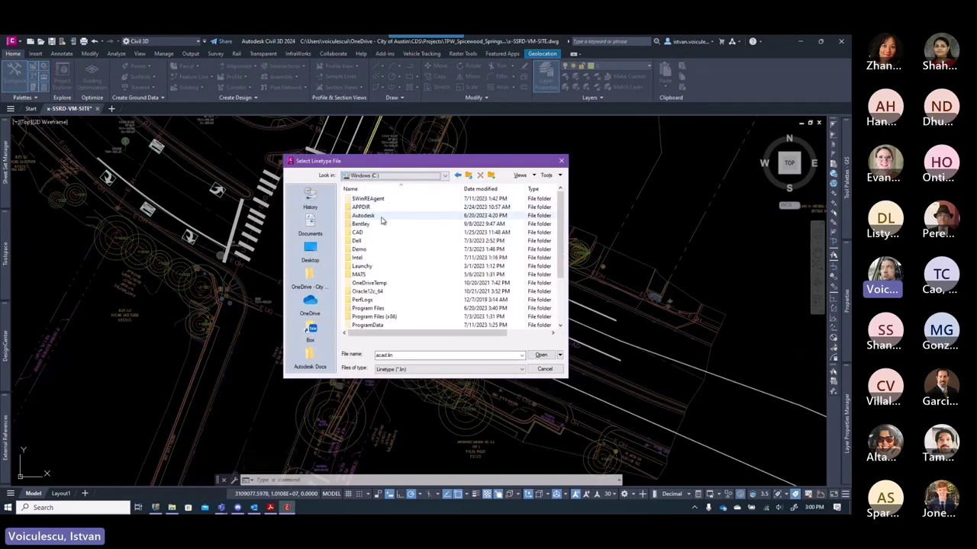
{"action": "double_click", "coordinate": [374, 216]}
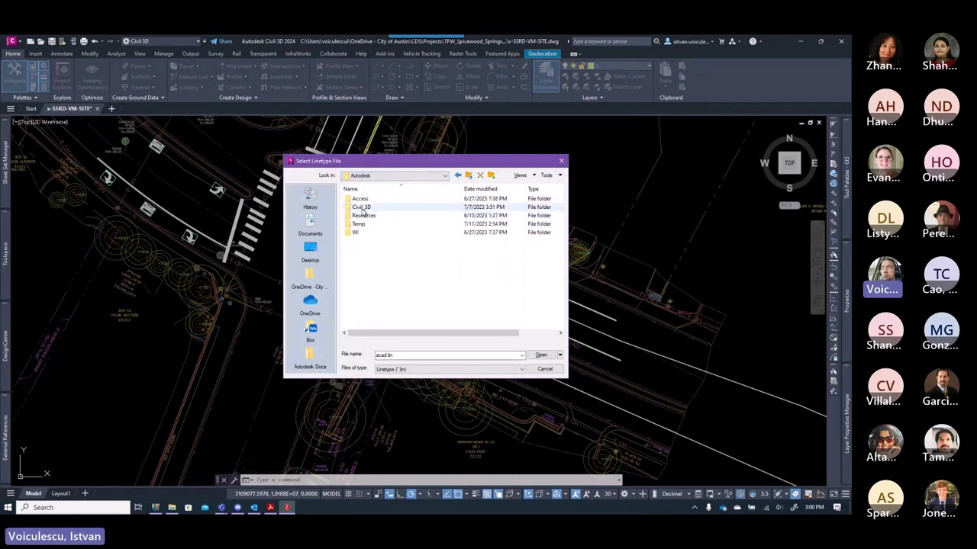
{"action": "double_click", "coordinate": [362, 207]}
{"action": "double_click", "coordinate": [363, 208]}
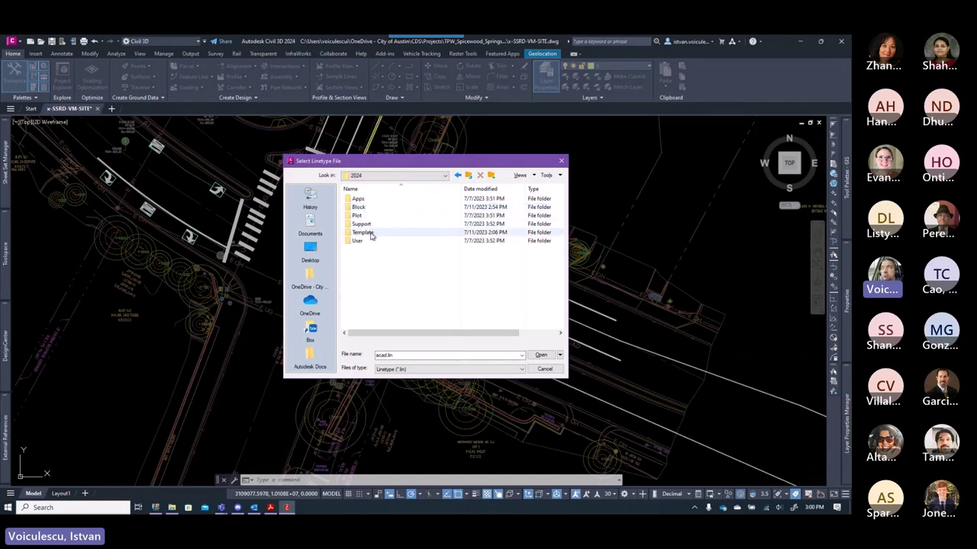
{"action": "double_click", "coordinate": [363, 224]}
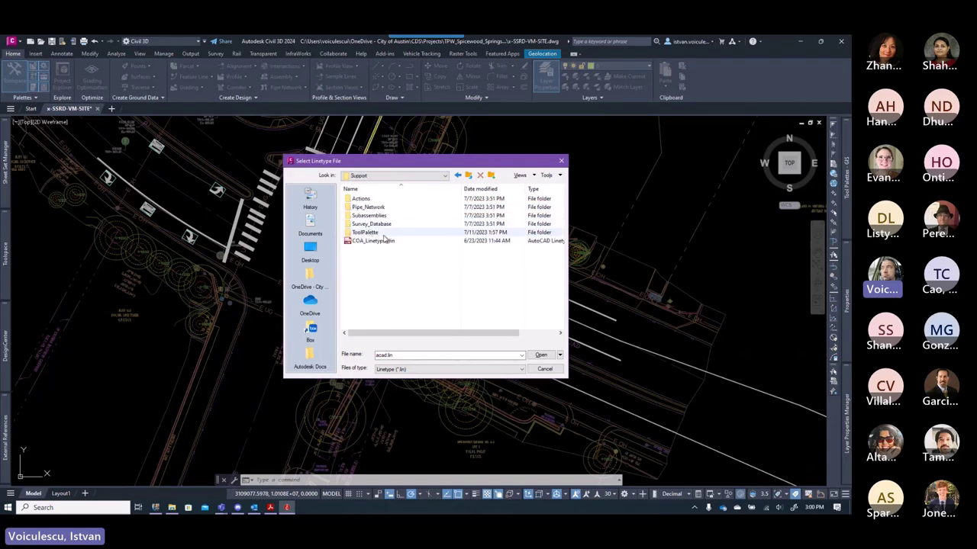
{"action": "left_click", "coordinate": [372, 240]}
{"action": "left_click", "coordinate": [541, 355]}
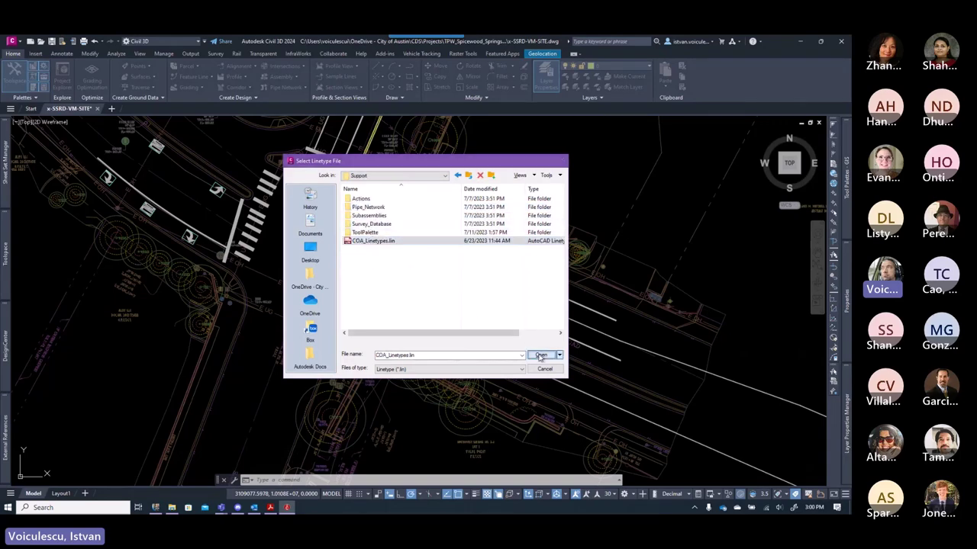
- Browse the COA linetypes, comparing the STRP-04IN-1030 dash variants such as 0020 and 0100
{"action": "type", "text": "sh"}
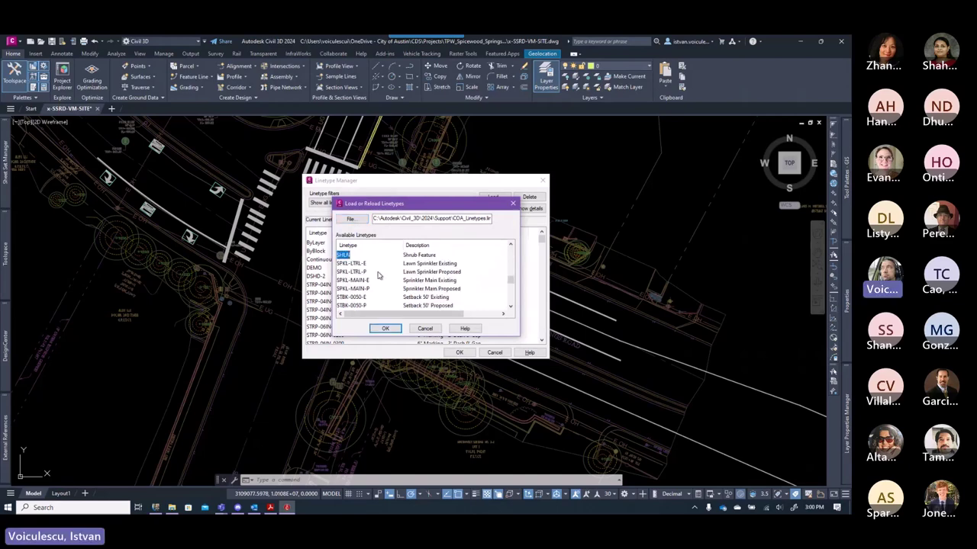
{"action": "scroll", "coordinate": [377, 279], "scroll_direction": "down", "scroll_amount": 5}
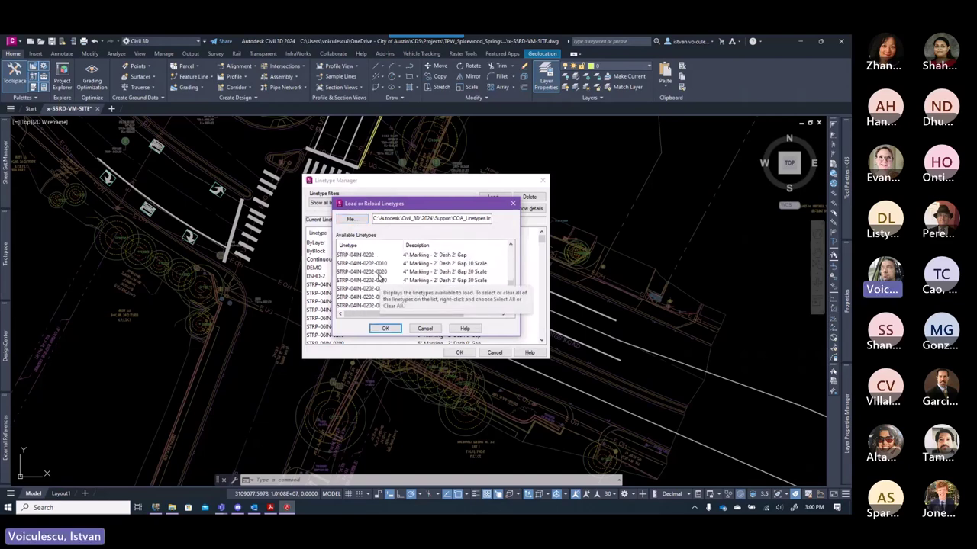
{"action": "scroll", "coordinate": [402, 269], "scroll_direction": "down", "scroll_amount": 2}
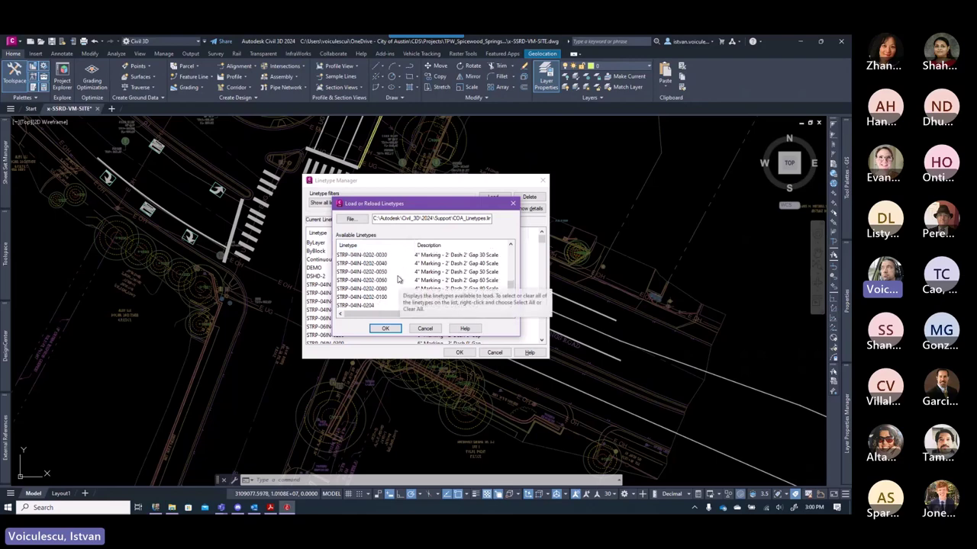
{"action": "scroll", "coordinate": [397, 280], "scroll_direction": "down", "scroll_amount": 3}
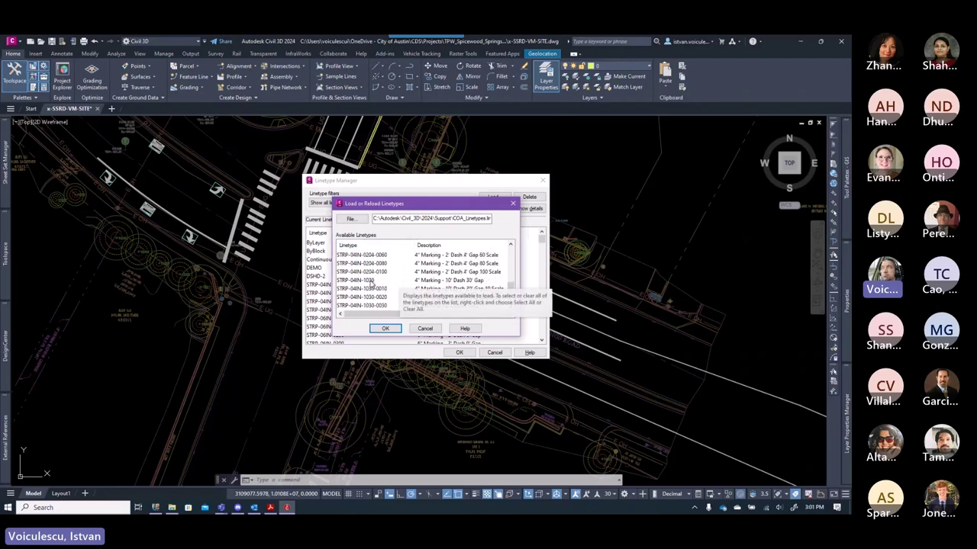
{"action": "scroll", "coordinate": [373, 284], "scroll_direction": "down", "scroll_amount": 1}
{"action": "left_click", "coordinate": [374, 282]}
{"action": "scroll", "coordinate": [382, 292], "scroll_direction": "down", "scroll_amount": 1}
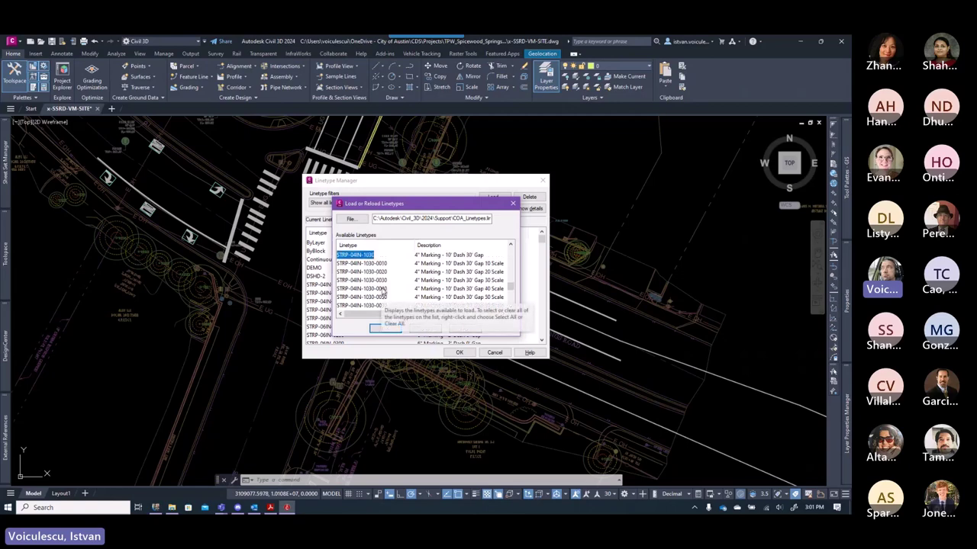
{"action": "left_click", "coordinate": [384, 272]}
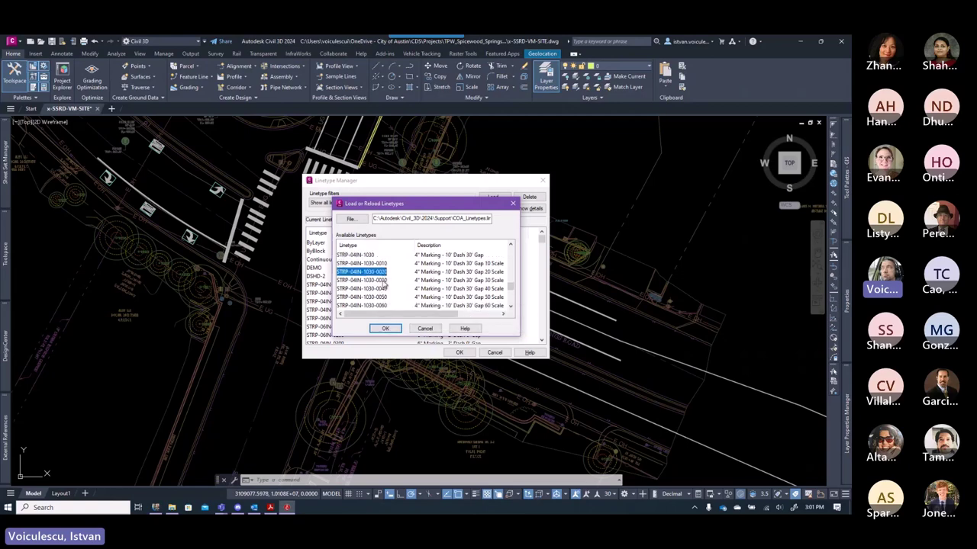
{"action": "key", "text": "Down"}
{"action": "key", "text": "Down"}
{"action": "key", "text": "Down"}
{"action": "scroll", "coordinate": [385, 294], "scroll_direction": "down", "scroll_amount": 1}
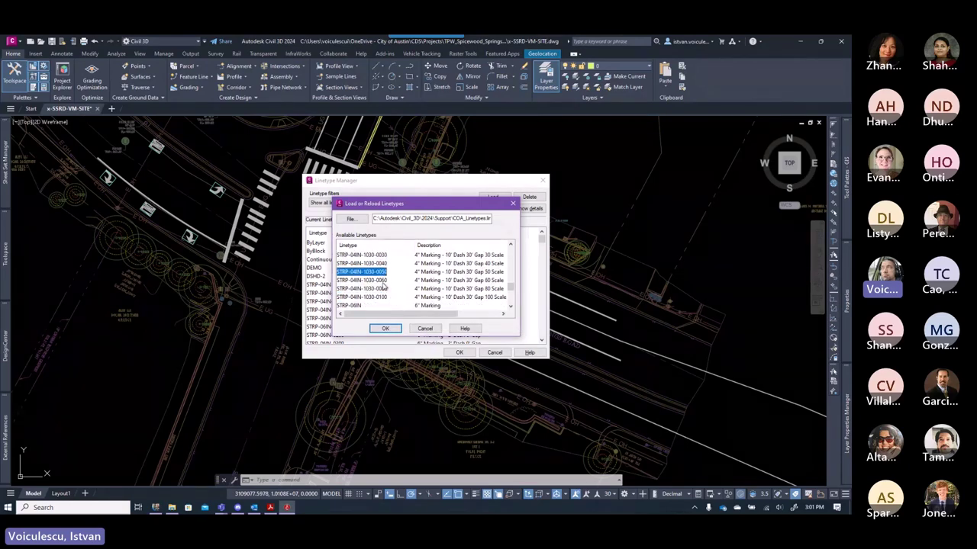
{"action": "left_click", "coordinate": [382, 298]}
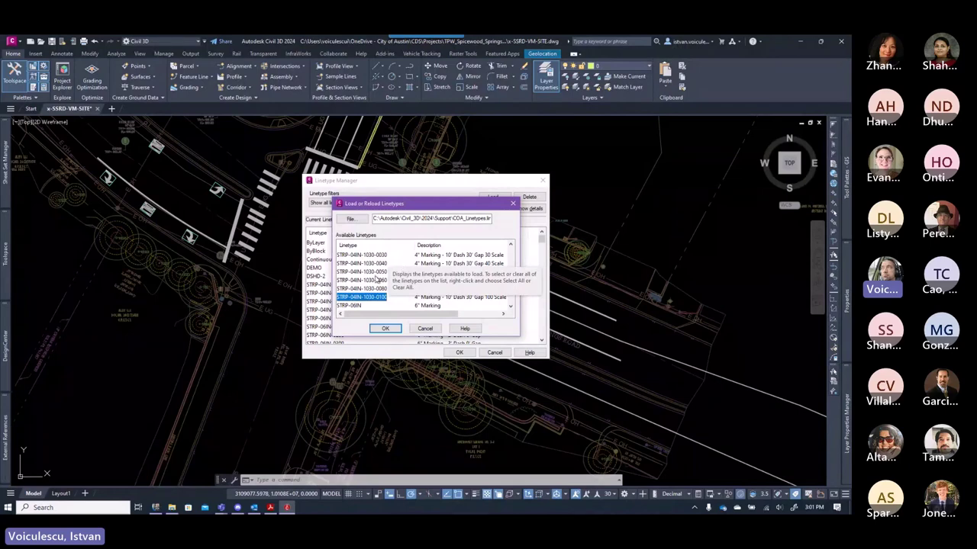
{"action": "scroll", "coordinate": [374, 280], "scroll_direction": "up", "scroll_amount": 1}
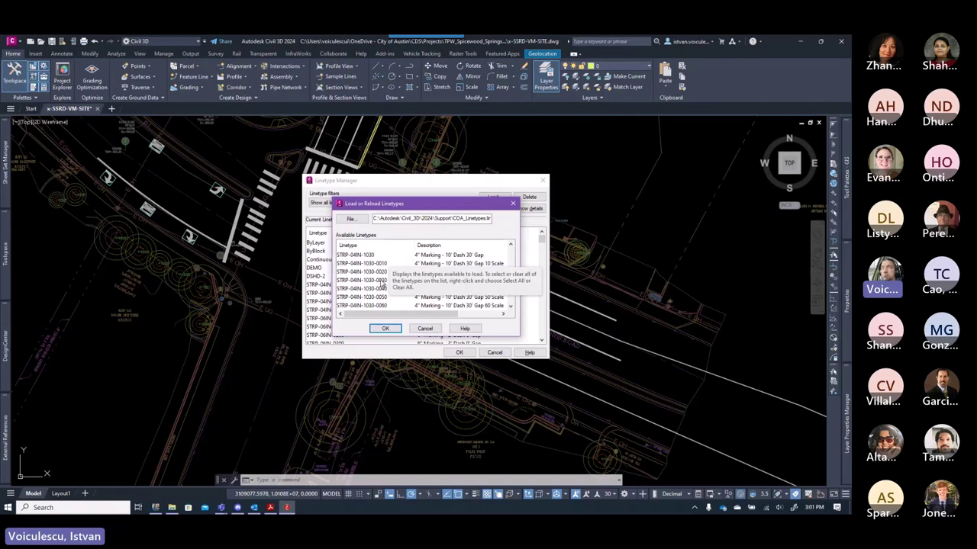
- Load STRP-04IN-1030-0020 into the drawing and close the Linetype Manager
{"action": "left_click", "coordinate": [374, 273]}
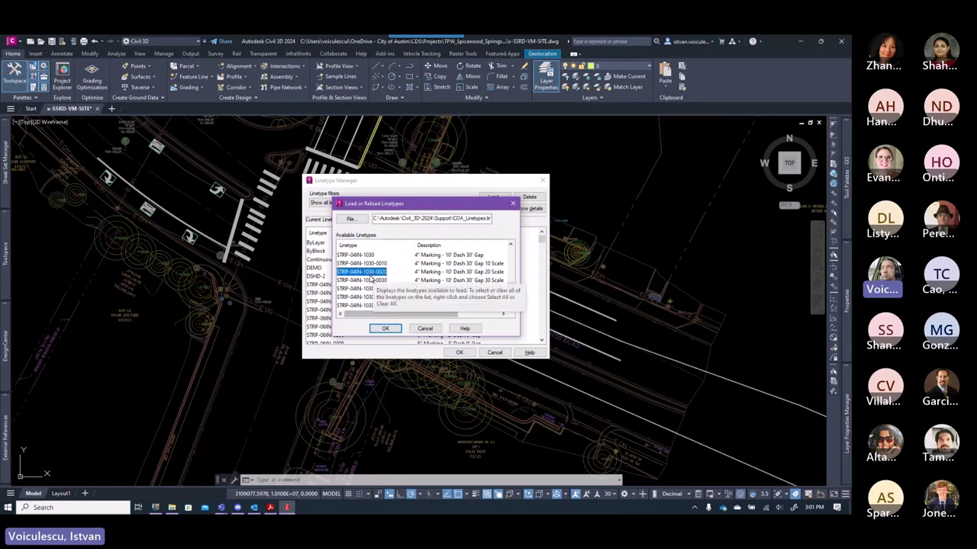
{"action": "left_click", "coordinate": [385, 328]}
{"action": "left_click", "coordinate": [457, 353]}
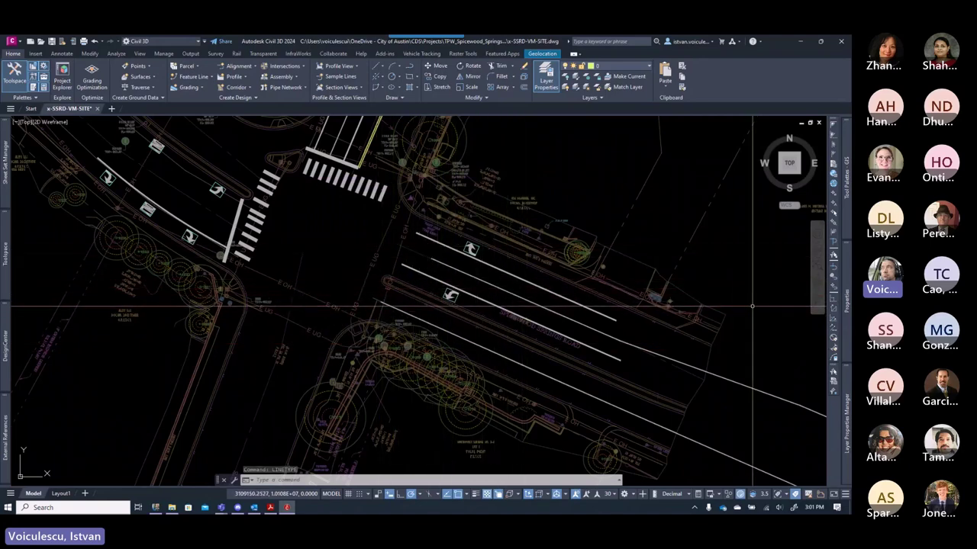
{"action": "mouse_move", "coordinate": [844, 426]}
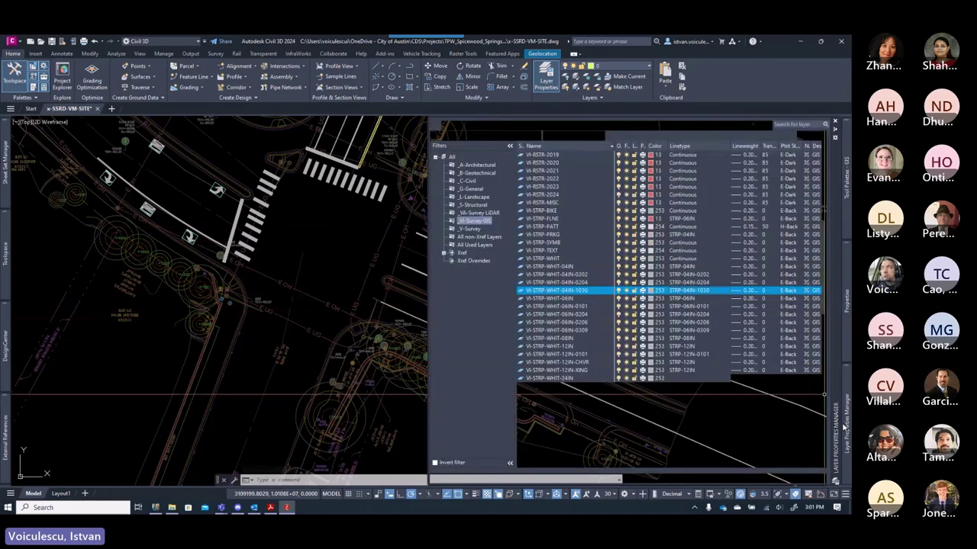
- Assign STRP-04IN-1030-0020 to layer VI-STRP-WHIT-04IN-1030 and view the dashed lane lines
{"action": "left_click", "coordinate": [695, 289]}
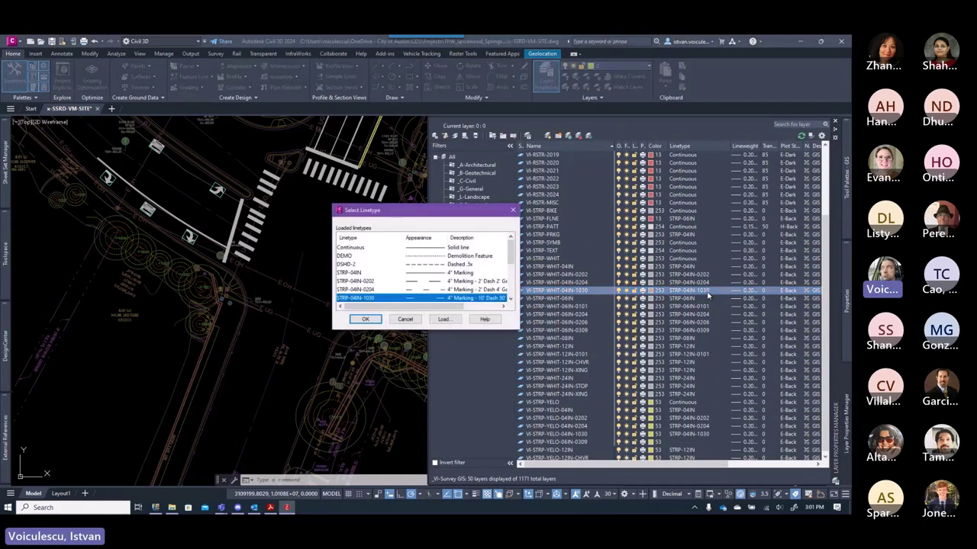
{"action": "left_click", "coordinate": [403, 278]}
{"action": "left_click", "coordinate": [381, 281]}
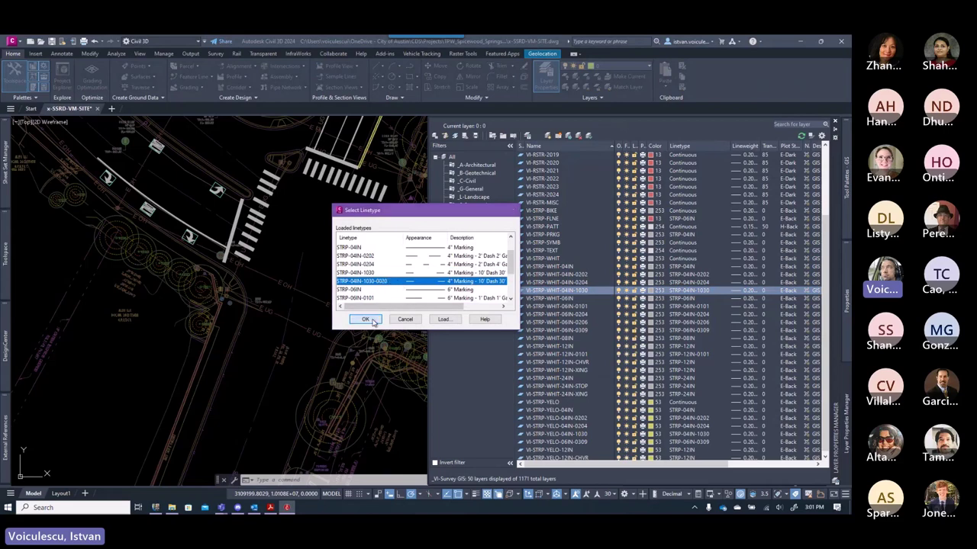
{"action": "left_click", "coordinate": [365, 319]}
{"action": "middle_click_drag", "start_coordinate": [487, 326], "coordinate": [428, 298]}
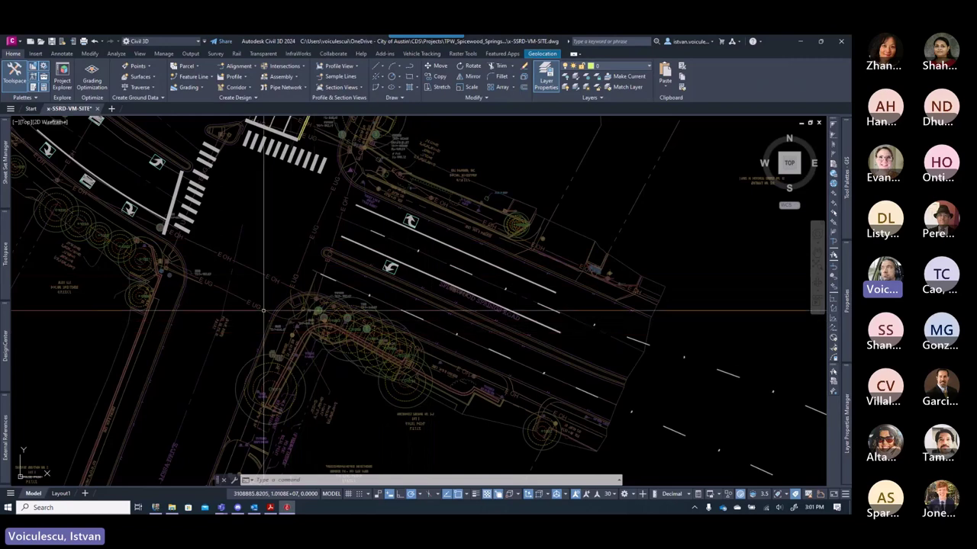
- Set the annotation scale to 20 and pan along the road to check the lane dashes
{"action": "left_click", "coordinate": [608, 494]}
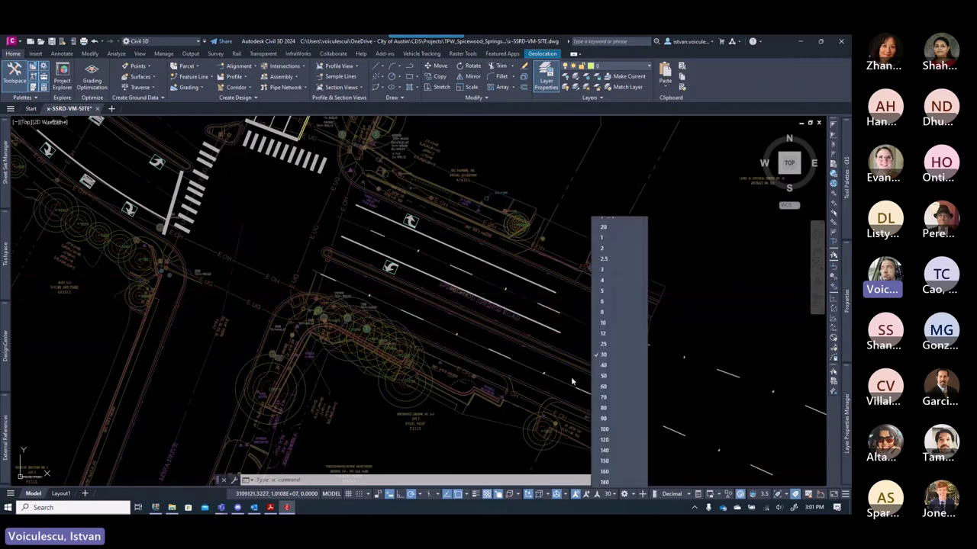
{"action": "left_click", "coordinate": [604, 233]}
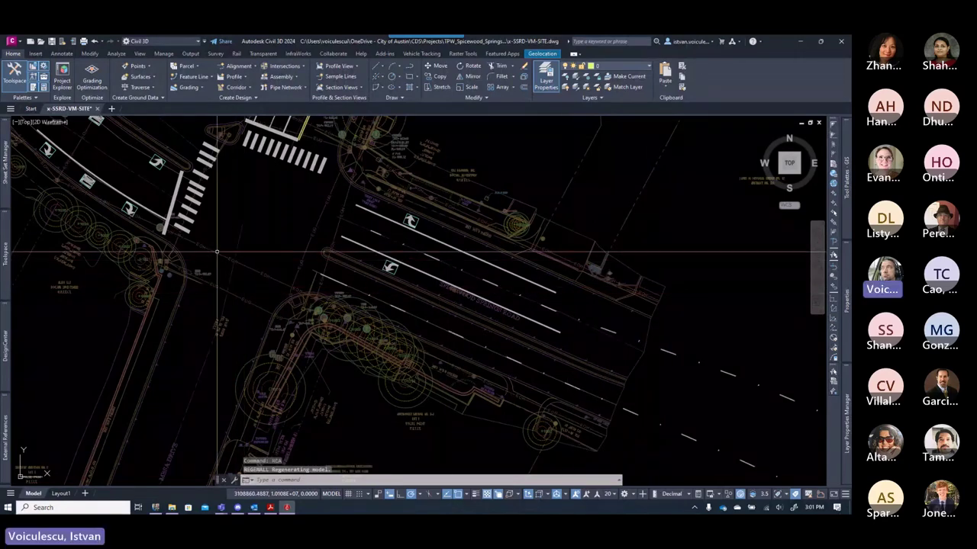
{"action": "scroll", "coordinate": [202, 267], "scroll_direction": "up", "scroll_amount": 2}
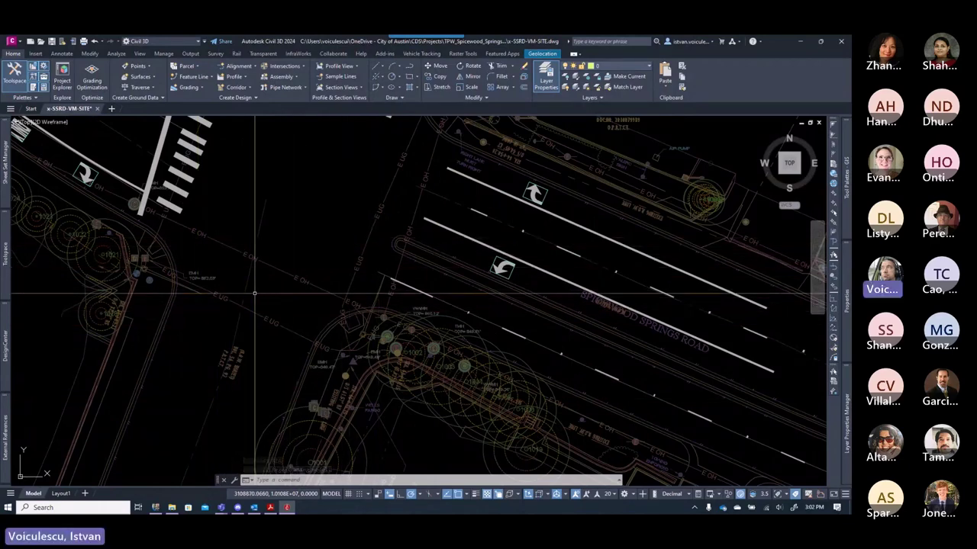
{"action": "middle_click_drag", "start_coordinate": [193, 282], "coordinate": [252, 298]}
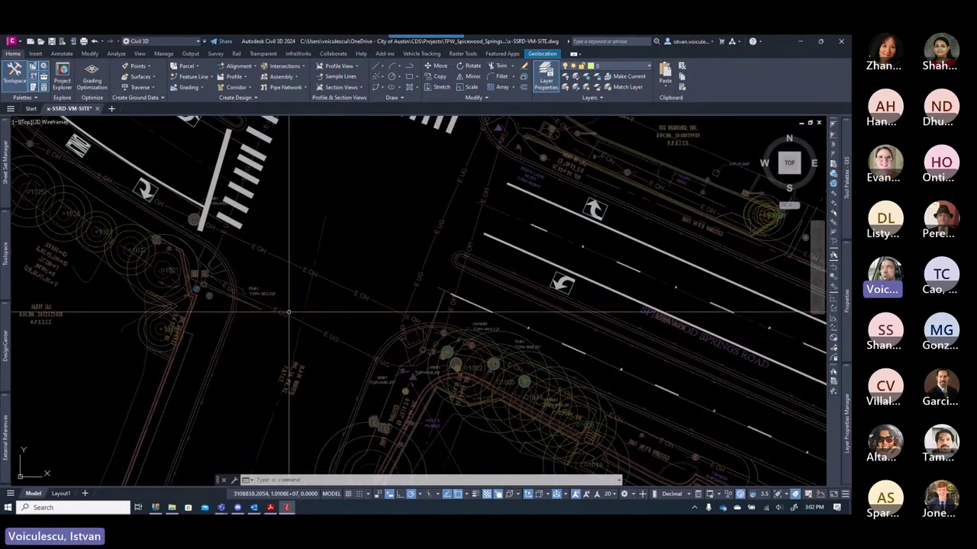
{"action": "middle_click_drag", "start_coordinate": [488, 339], "coordinate": [314, 310]}
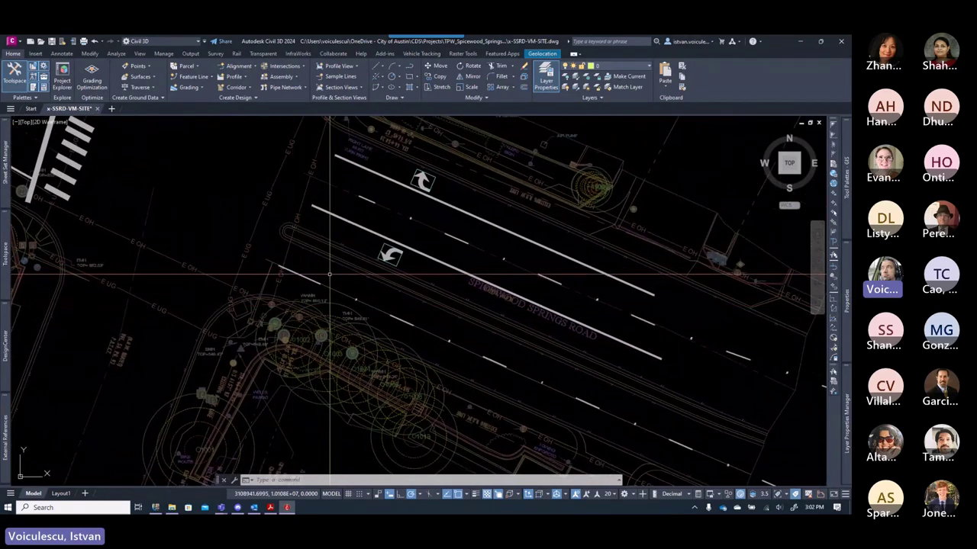
{"action": "scroll", "coordinate": [330, 274], "scroll_direction": "down", "scroll_amount": 3}
{"action": "key", "text": "Escape"}
{"action": "key", "text": "Escape"}
{"action": "key", "text": "Escape"}
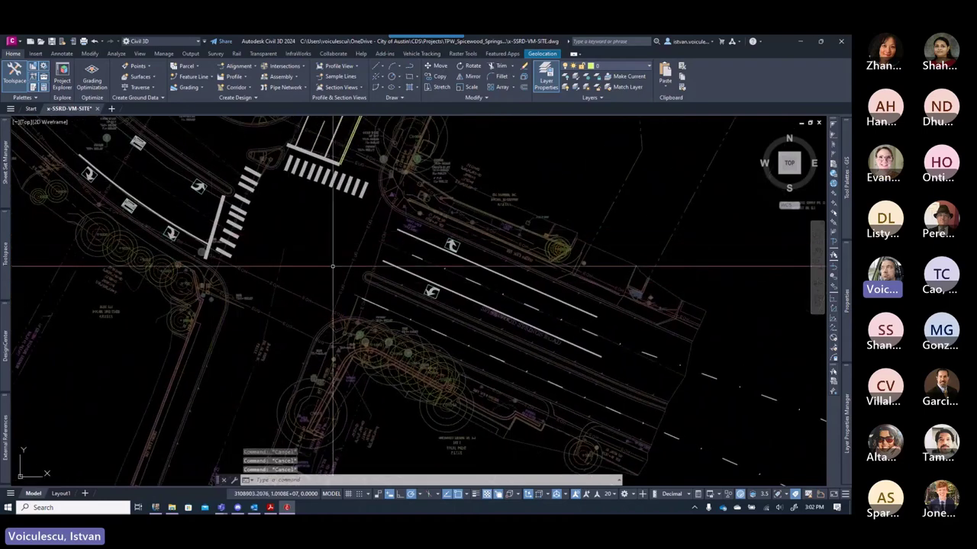
{"action": "middle_click_drag", "start_coordinate": [333, 266], "coordinate": [275, 236]}
{"action": "left_click", "coordinate": [381, 300]}
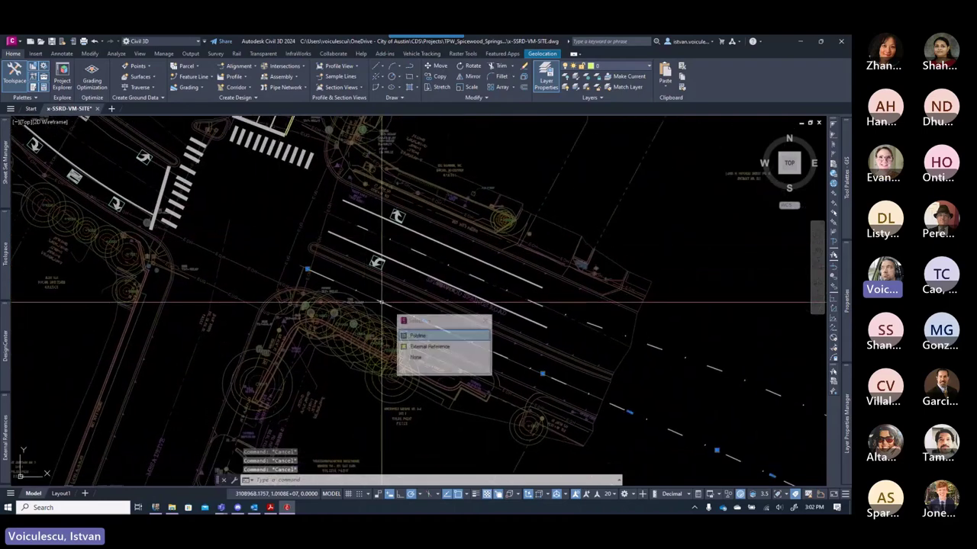
{"action": "left_click", "coordinate": [417, 337]}
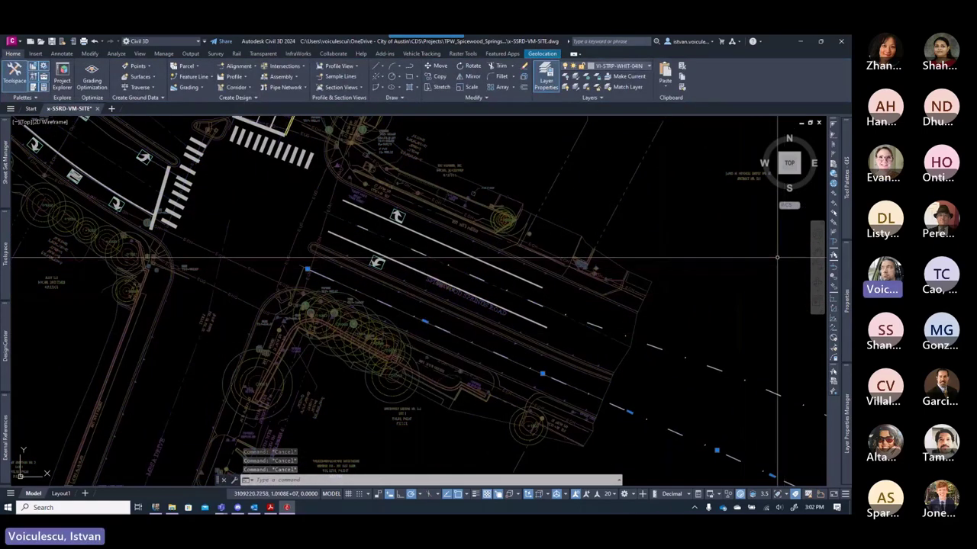
{"action": "key", "text": "ctrl+1"}
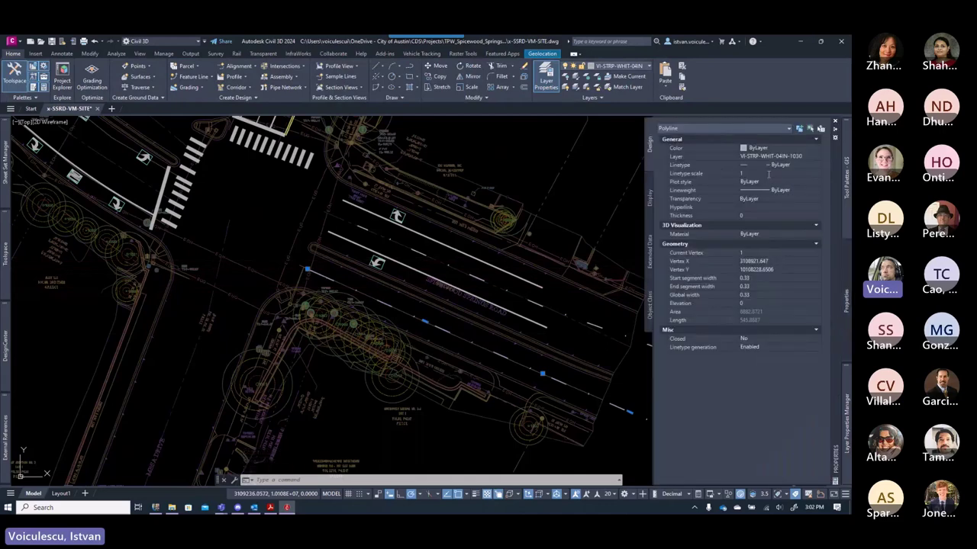
{"action": "left_click", "coordinate": [768, 174]}
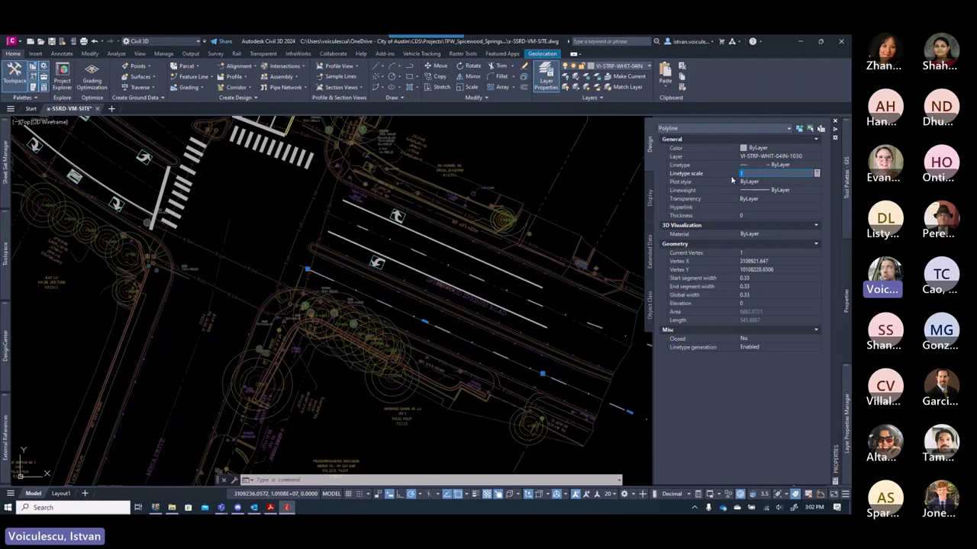
{"action": "key", "text": "Escape"}
{"action": "key", "text": "Escape"}
{"action": "key", "text": "Escape"}
{"action": "key", "text": "ctrl+1"}
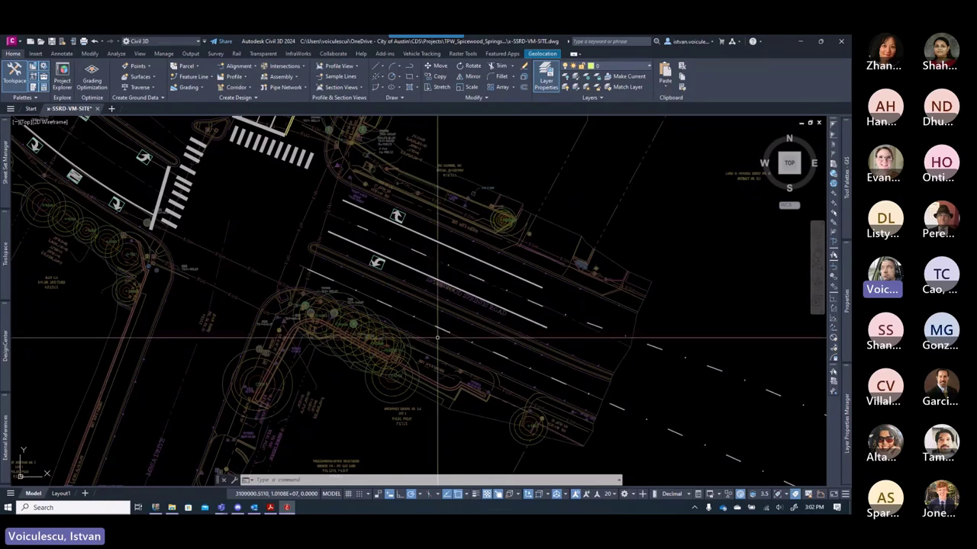
- Expand the Layer Properties Manager to review VI-STRP-WHIT-04IN-1030 with linetype STRP-04IN-1030-0020
{"action": "mouse_move", "coordinate": [446, 328]}
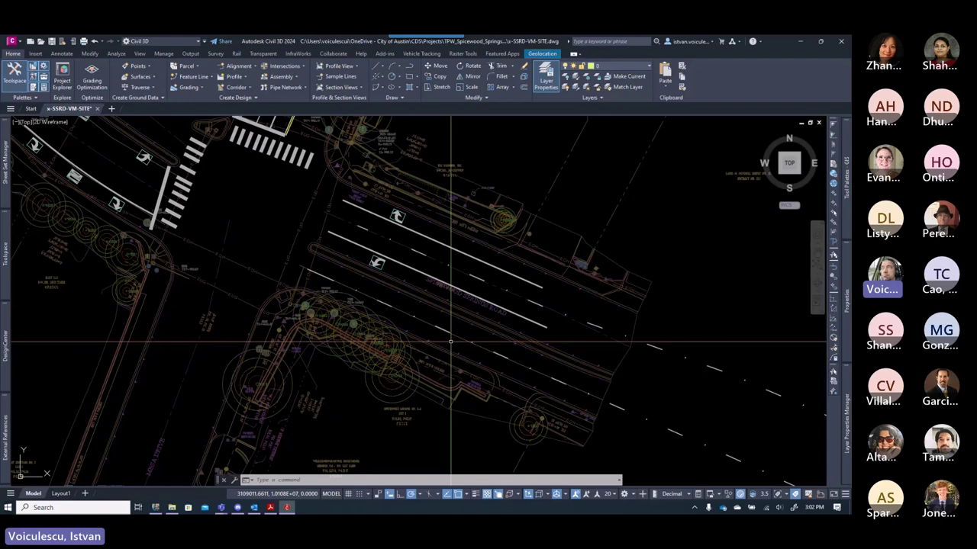
{"action": "scroll", "coordinate": [338, 286], "scroll_direction": "down", "scroll_amount": 10}
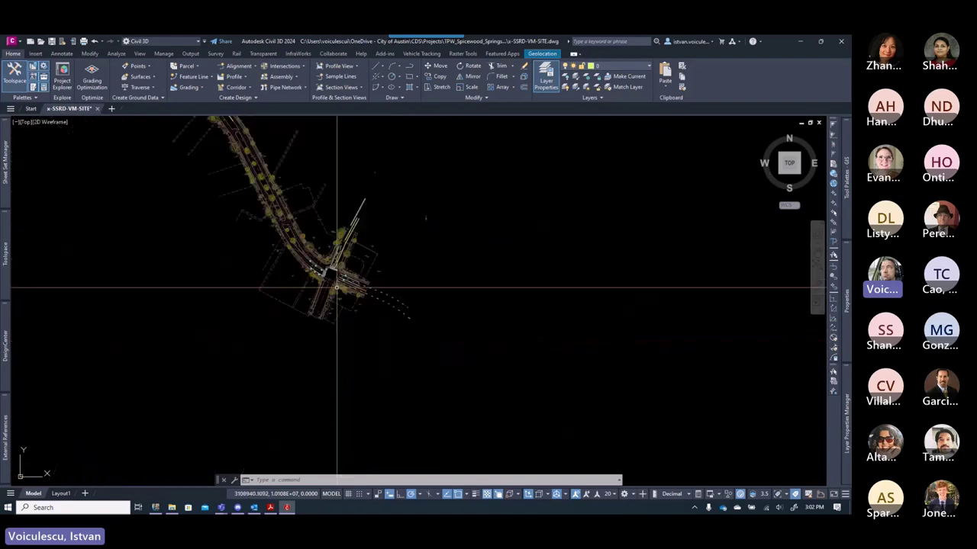
{"action": "scroll", "coordinate": [325, 338], "scroll_direction": "up", "scroll_amount": 10}
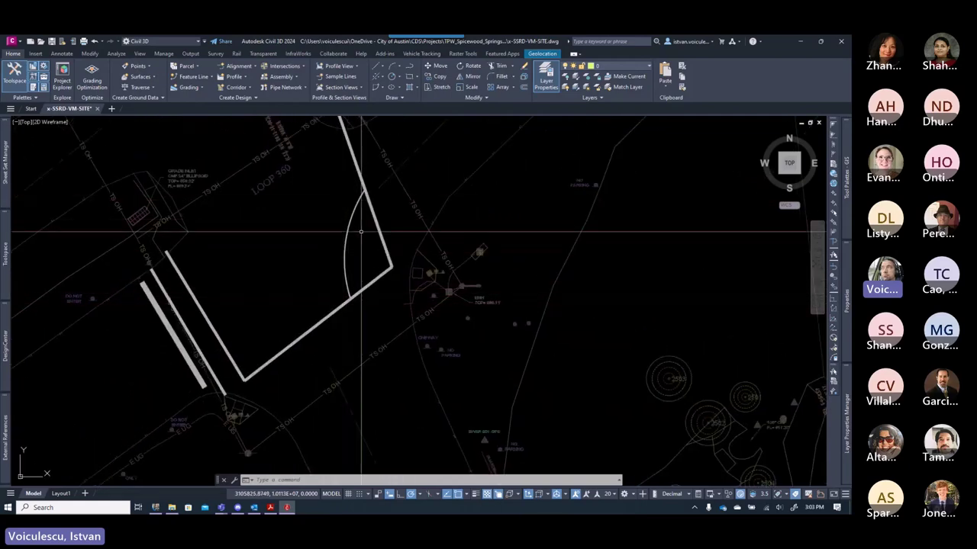
{"action": "scroll", "coordinate": [392, 369], "scroll_direction": "down", "scroll_amount": 8}
{"action": "scroll", "coordinate": [392, 369], "scroll_direction": "up", "scroll_amount": 5}
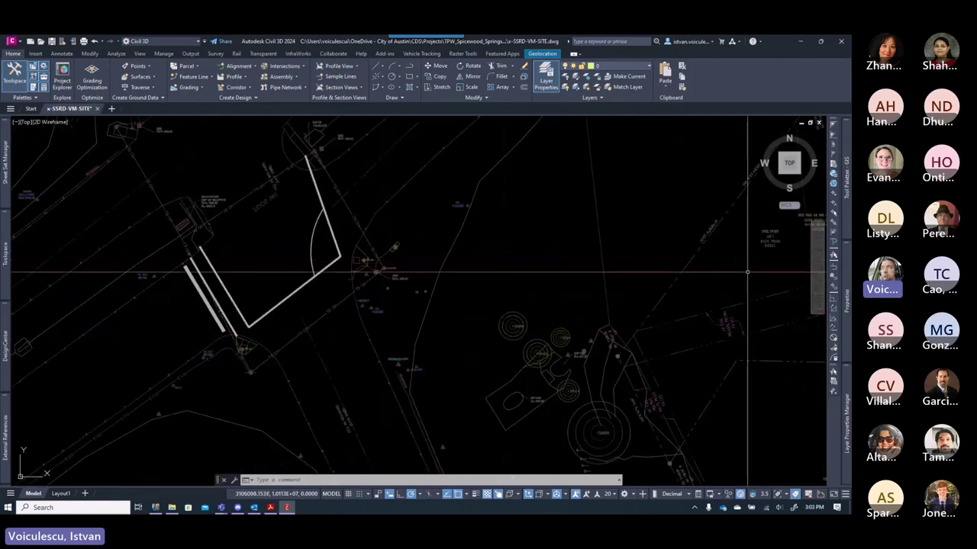
{"action": "mouse_move", "coordinate": [832, 286]}
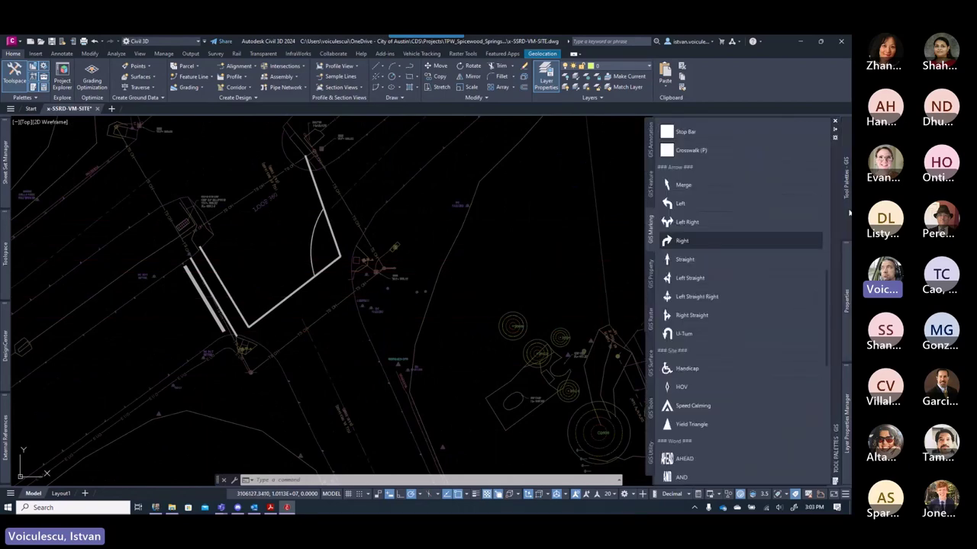
{"action": "mouse_move", "coordinate": [844, 402]}
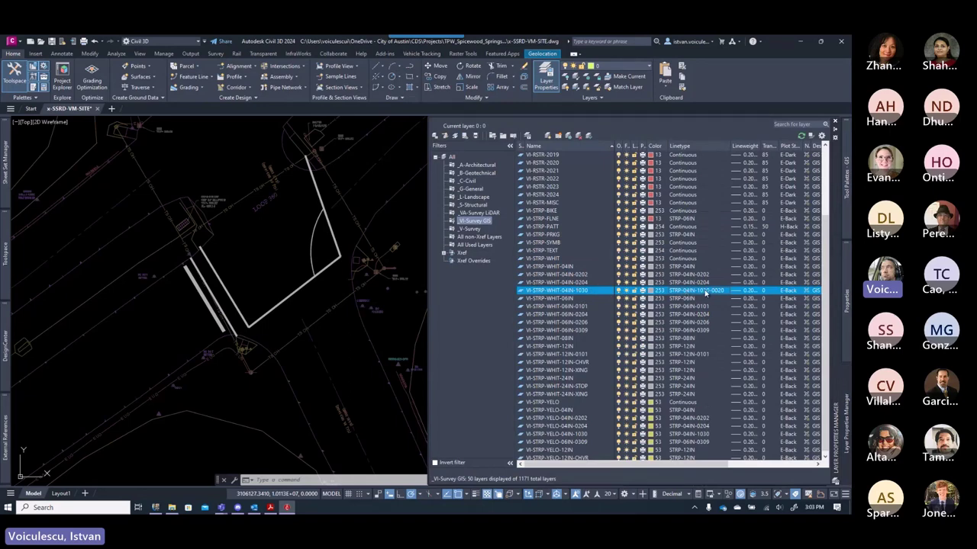
- Reload linetypes STRP-24IN, STRP-BPDD, STRP-BPDM, STRP-DETR and STRP-RDDM from COA_Linetypes.lin, leaving the layer unchanged
{"action": "left_click", "coordinate": [578, 276]}
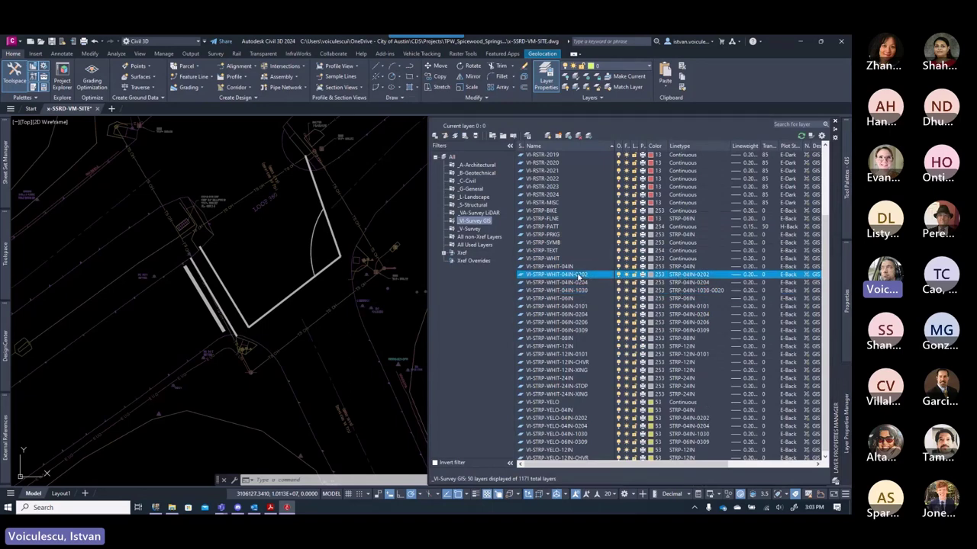
{"action": "left_click", "coordinate": [698, 279]}
{"action": "left_click", "coordinate": [444, 319]}
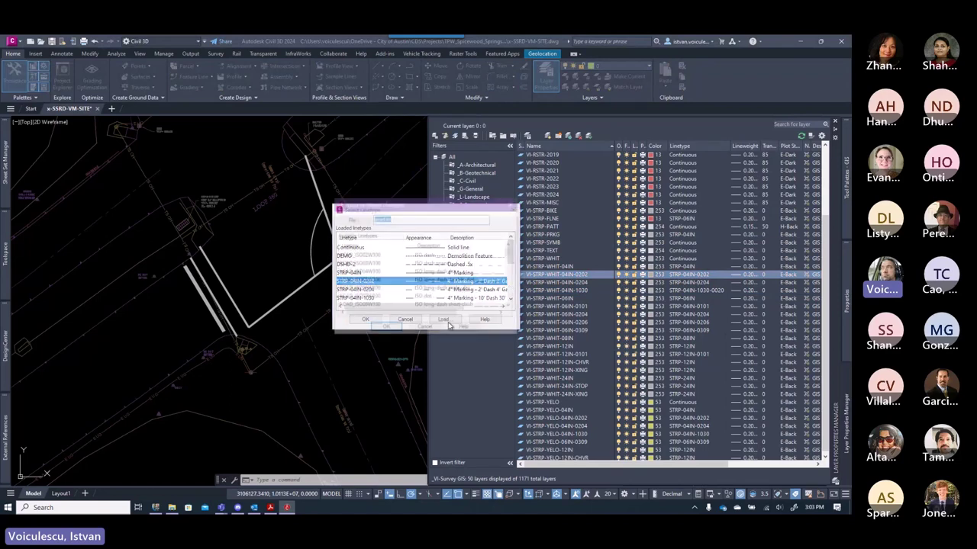
{"action": "left_click", "coordinate": [352, 220]}
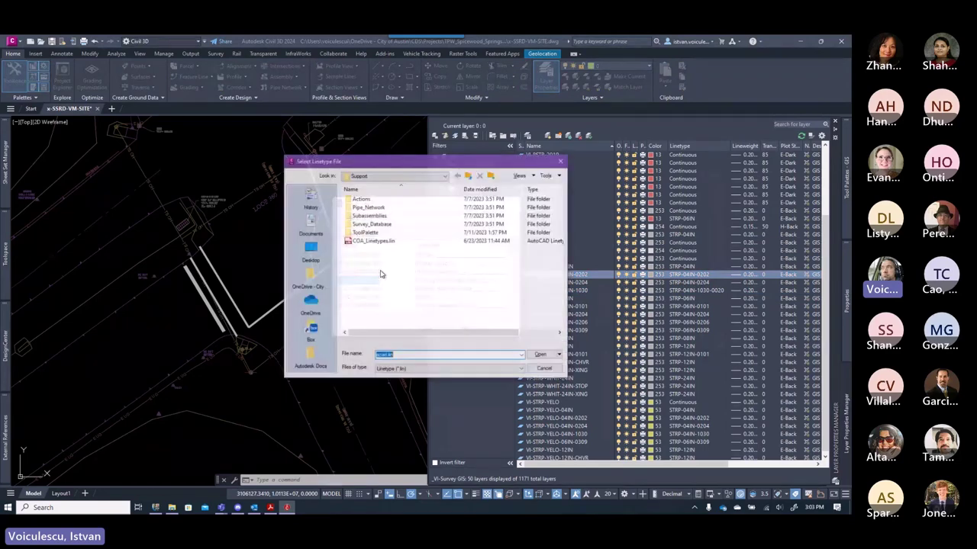
{"action": "double_click", "coordinate": [374, 241]}
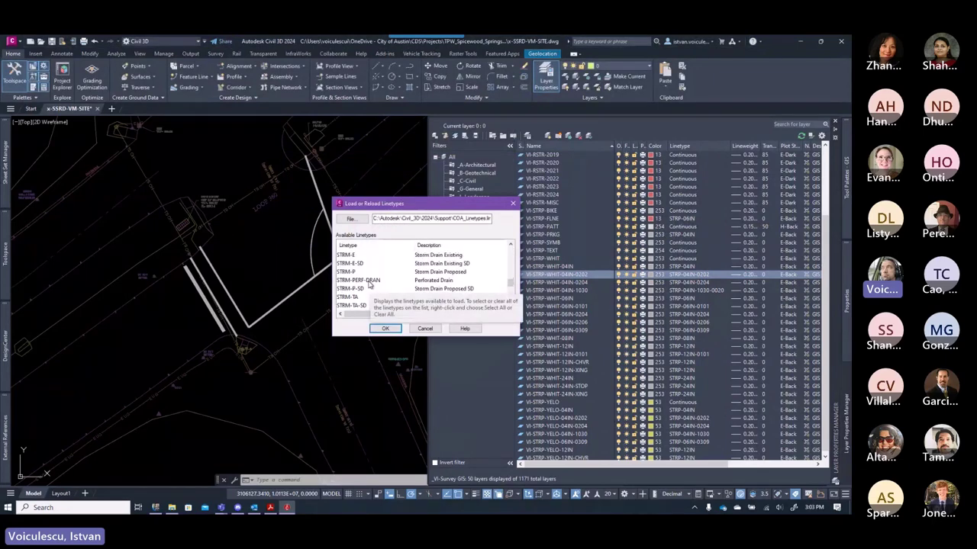
{"action": "scroll", "coordinate": [369, 284], "scroll_direction": "down", "scroll_amount": 1}
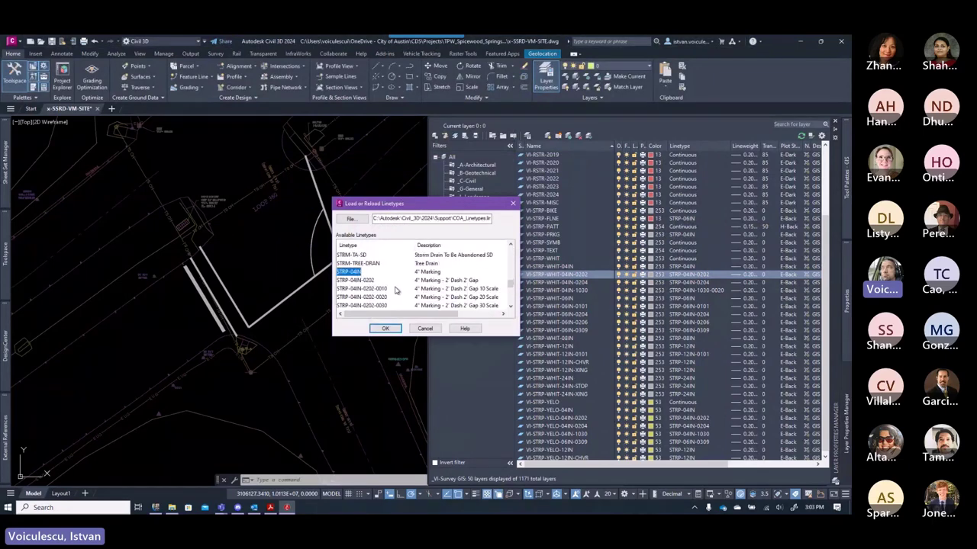
{"action": "scroll", "coordinate": [395, 291], "scroll_direction": "down", "scroll_amount": 3}
{"action": "scroll", "coordinate": [395, 291], "scroll_direction": "down", "scroll_amount": 8}
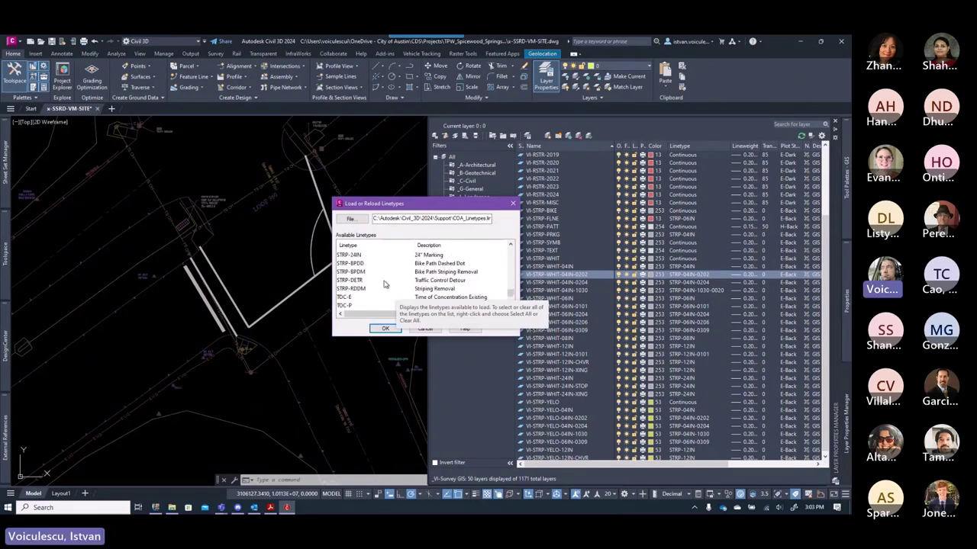
{"action": "left_click_drag", "start_coordinate": [376, 288], "coordinate": [372, 253]}
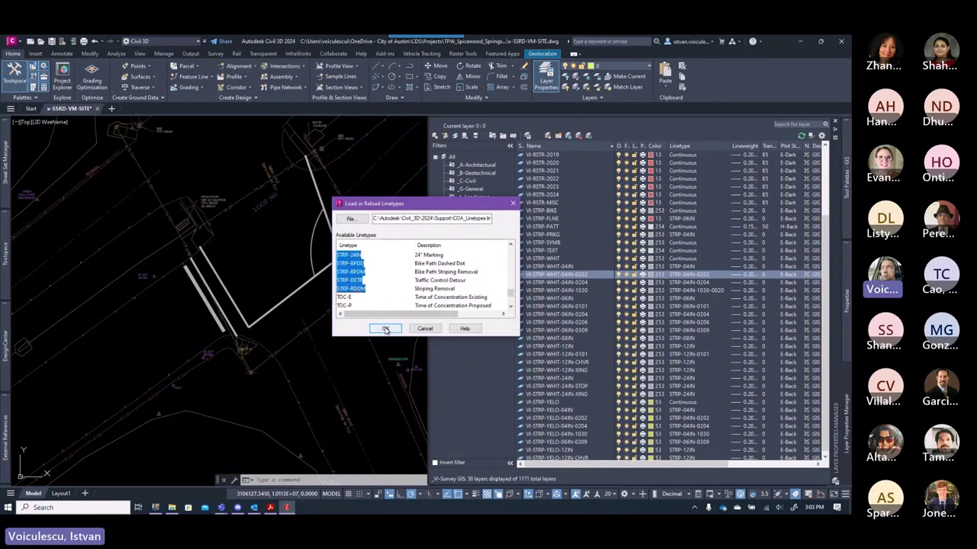
{"action": "left_click", "coordinate": [391, 327]}
{"action": "left_click", "coordinate": [399, 253]}
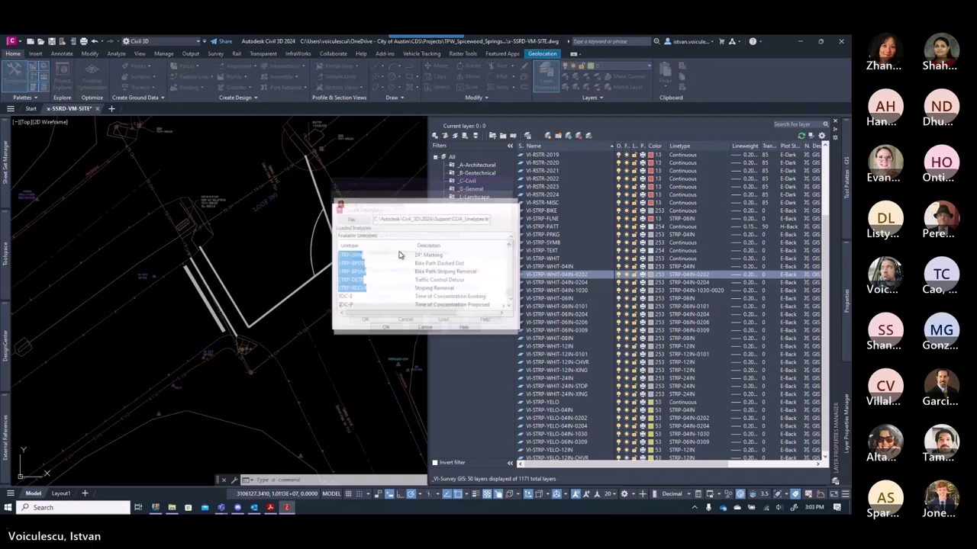
{"action": "left_click", "coordinate": [404, 320]}
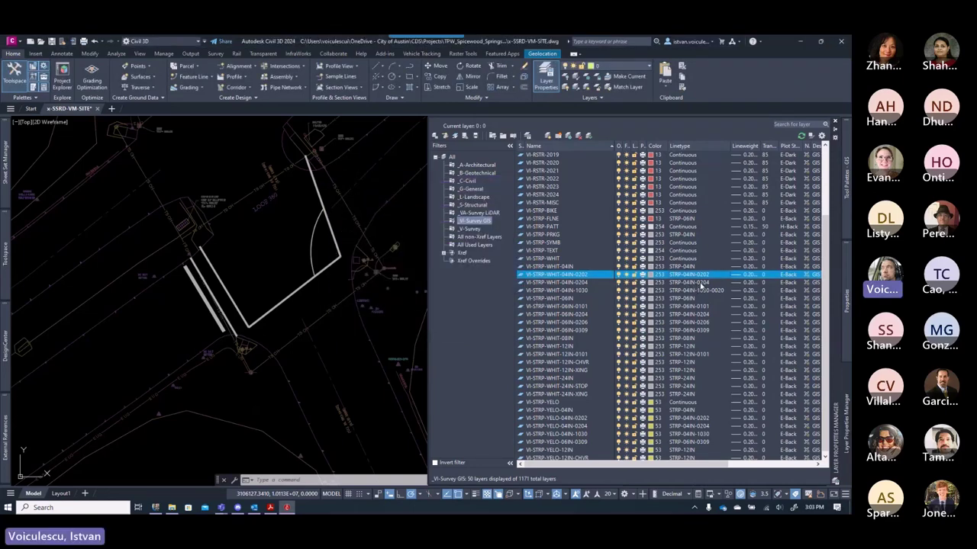
- Assign STRP-04IN-0202-0020 and STRP-04IN-0204-0020 to the white 04IN-0202 and 04IN-0204 layers
{"action": "left_click", "coordinate": [700, 276]}
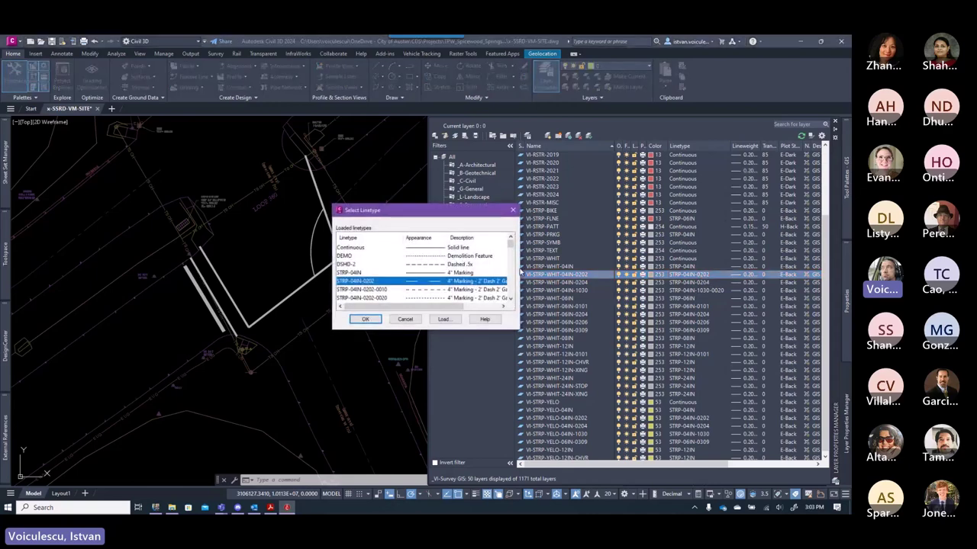
{"action": "left_click", "coordinate": [384, 299]}
{"action": "left_click", "coordinate": [365, 319]}
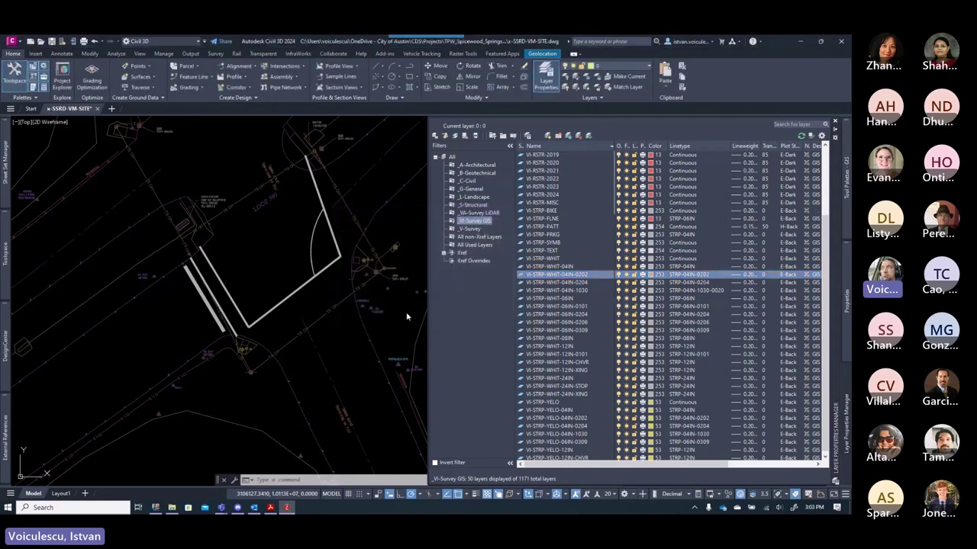
{"action": "left_click", "coordinate": [585, 284]}
{"action": "left_click", "coordinate": [692, 283]}
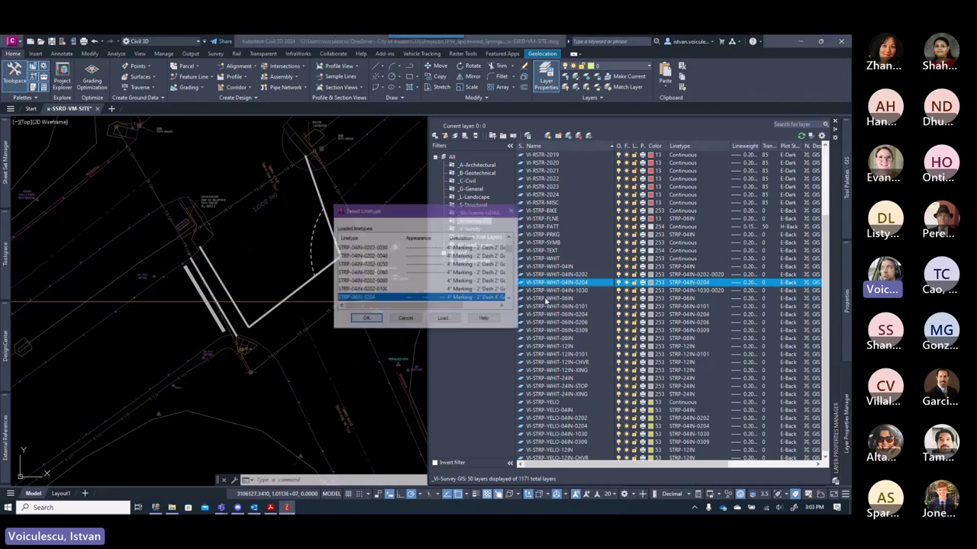
{"action": "left_click", "coordinate": [377, 290]}
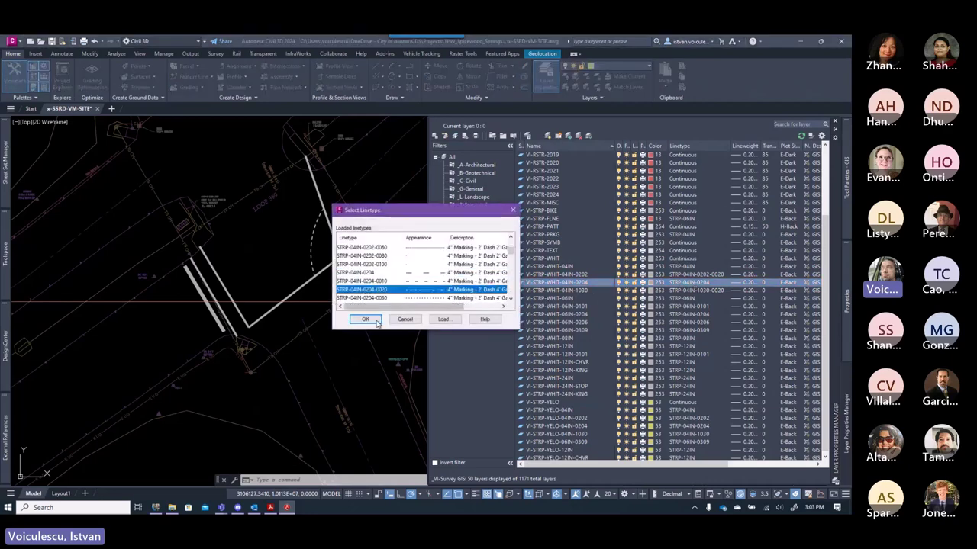
{"action": "left_click", "coordinate": [365, 319]}
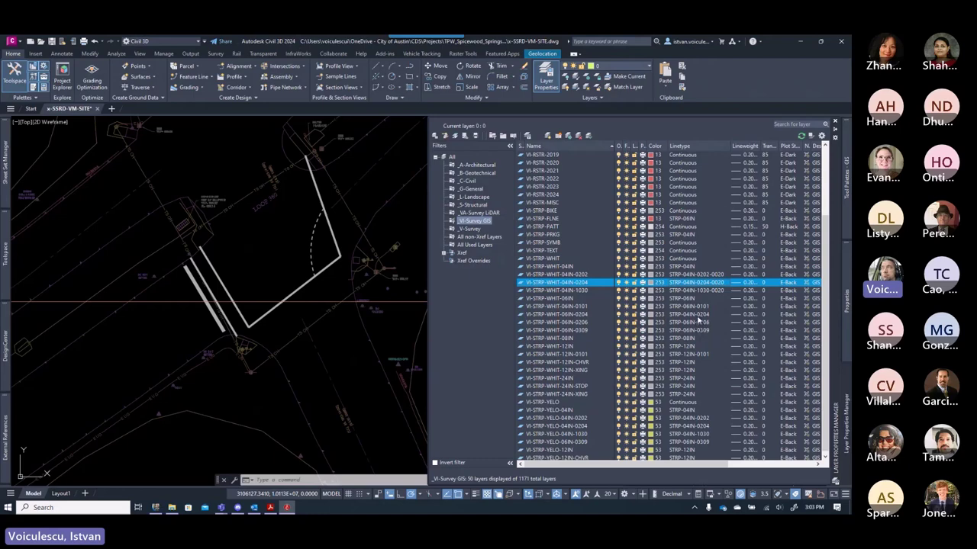
- Give white layers 06IN-0101, 06IN-0204 and 06IN-0206 linetypes STRP-06IN-0101-0020, STRP-04IN-0204-0020 and STRP-06IN-0206-0020
{"action": "left_click", "coordinate": [686, 306]}
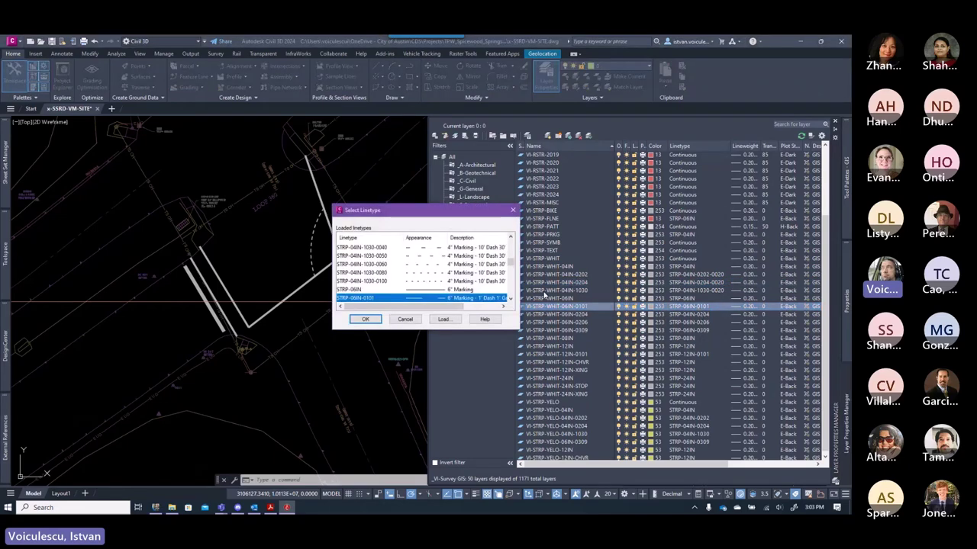
{"action": "left_click", "coordinate": [372, 289]}
{"action": "left_click", "coordinate": [365, 319]}
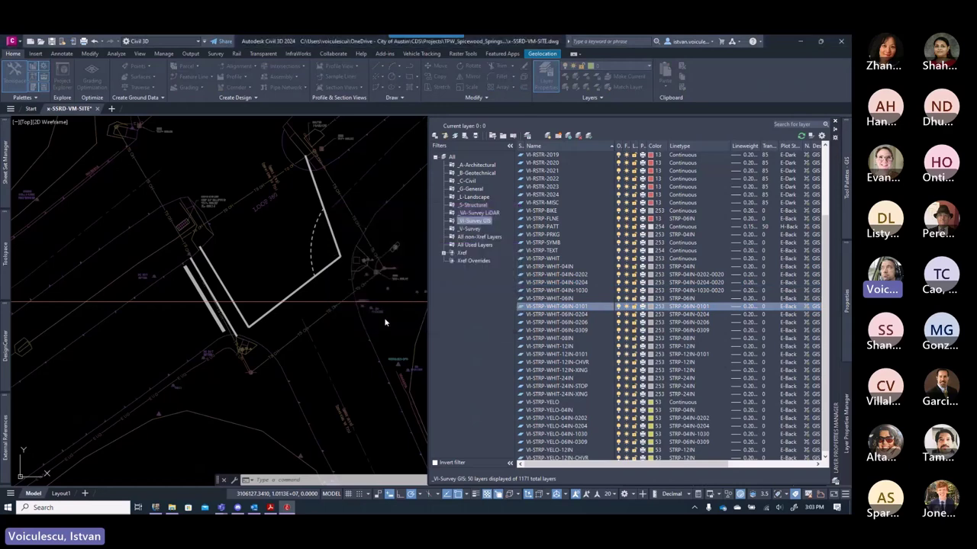
{"action": "left_click", "coordinate": [688, 315]}
{"action": "left_click", "coordinate": [400, 281]}
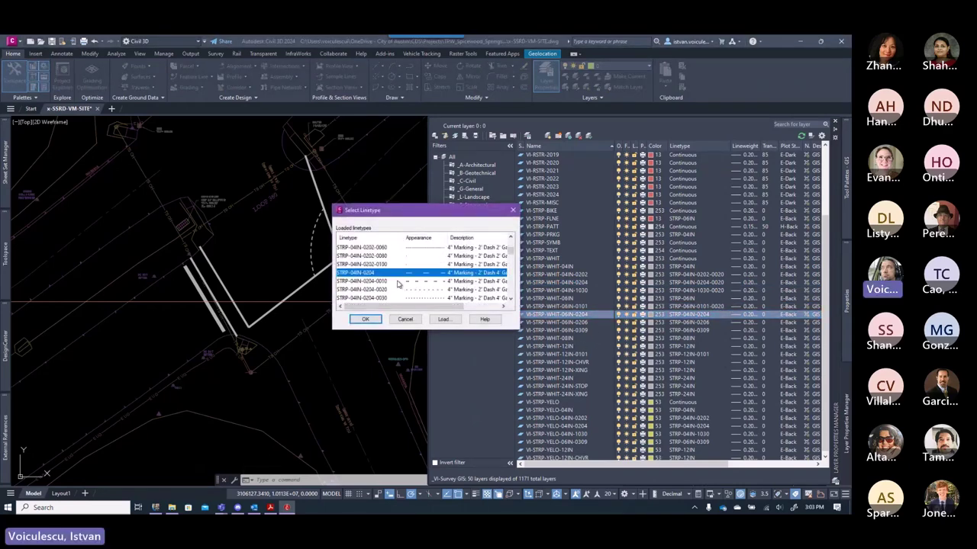
{"action": "left_click", "coordinate": [373, 290]}
{"action": "left_click", "coordinate": [365, 319]}
{"action": "left_click", "coordinate": [688, 321]}
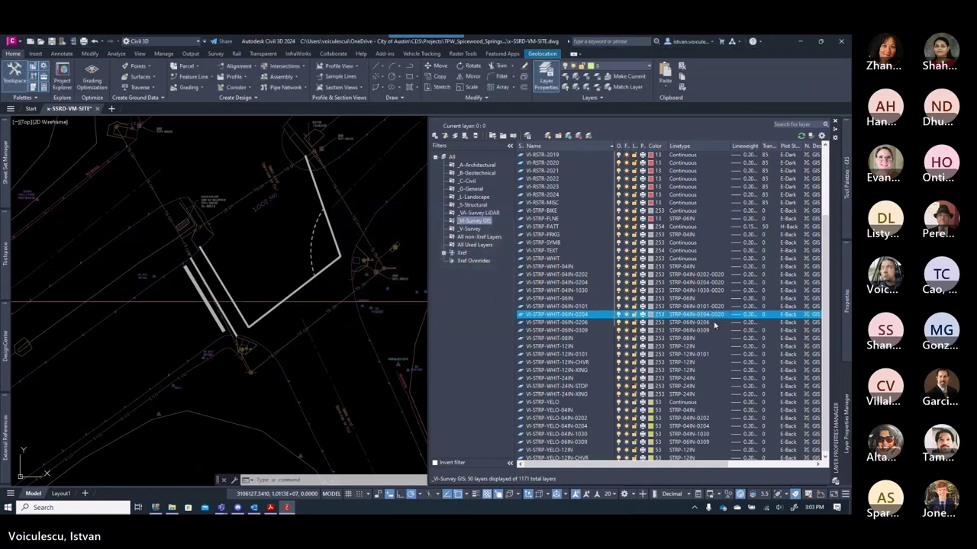
{"action": "scroll", "coordinate": [374, 286], "scroll_direction": "down", "scroll_amount": 1}
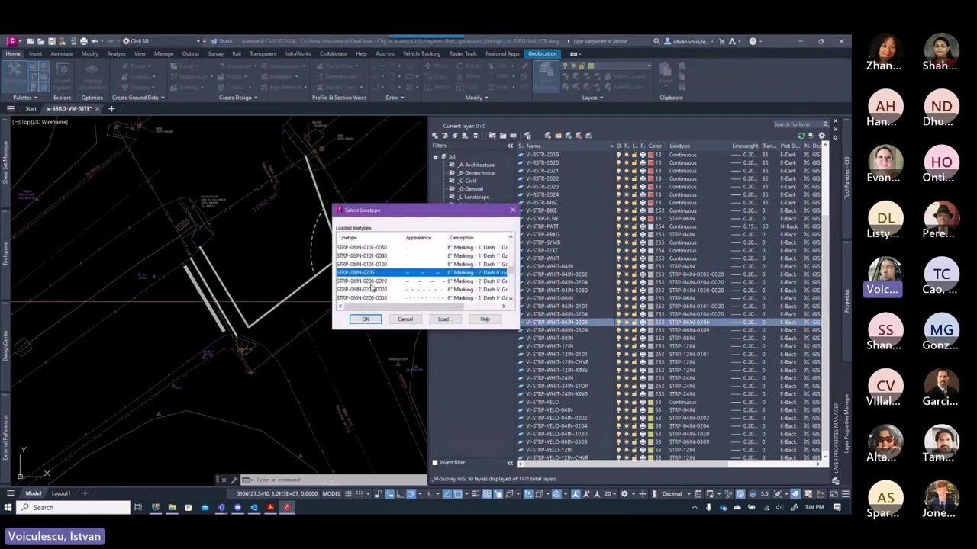
{"action": "left_click", "coordinate": [372, 290]}
{"action": "left_click", "coordinate": [373, 320]}
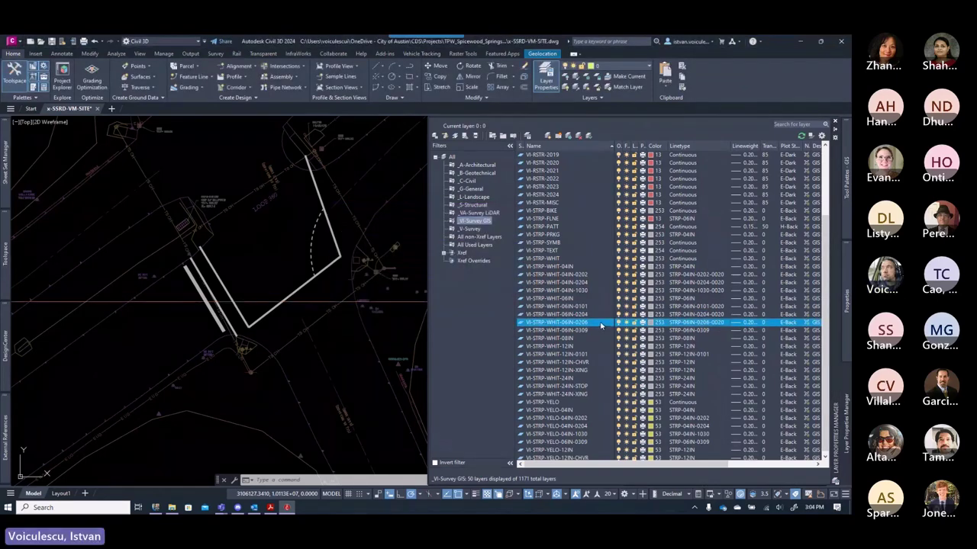
- Assign STRP-06IN-0309-0020 and STRP-12IN-0101-0020 to the white 06IN-0309 and 12IN-0101 layers
{"action": "left_click", "coordinate": [688, 330]}
{"action": "scroll", "coordinate": [377, 267], "scroll_direction": "down", "scroll_amount": 2}
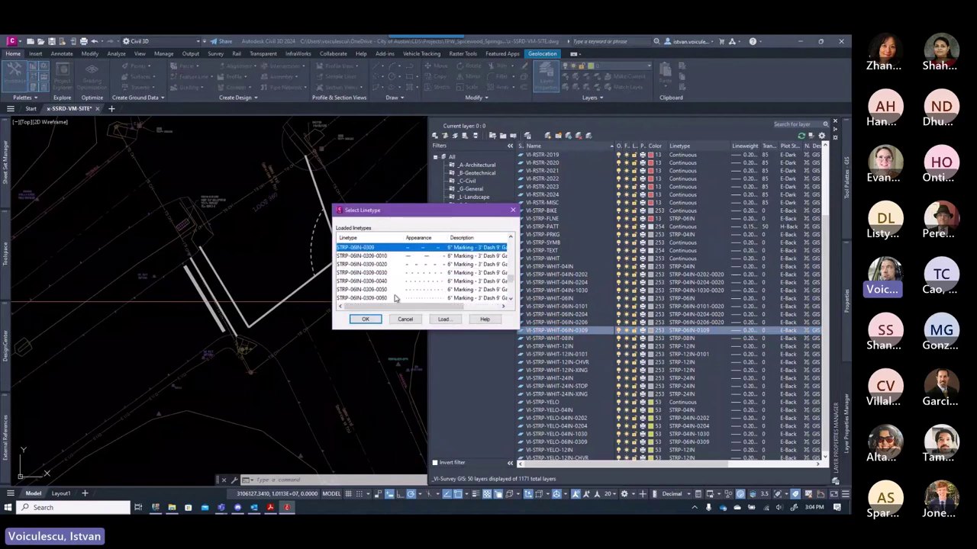
{"action": "left_click", "coordinate": [384, 265]}
{"action": "left_click", "coordinate": [364, 318]}
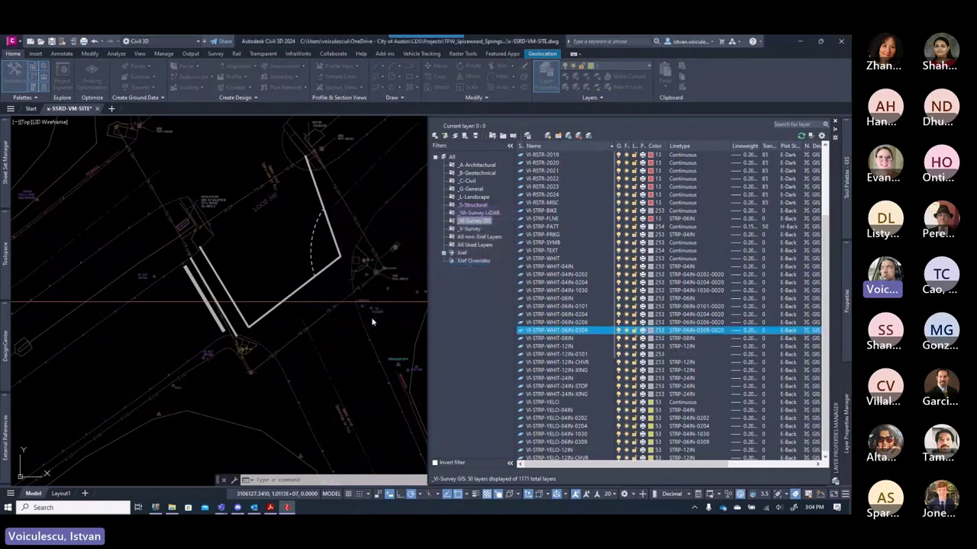
{"action": "left_click", "coordinate": [692, 355]}
{"action": "left_click", "coordinate": [693, 354]}
{"action": "scroll", "coordinate": [433, 287], "scroll_direction": "down", "scroll_amount": 2}
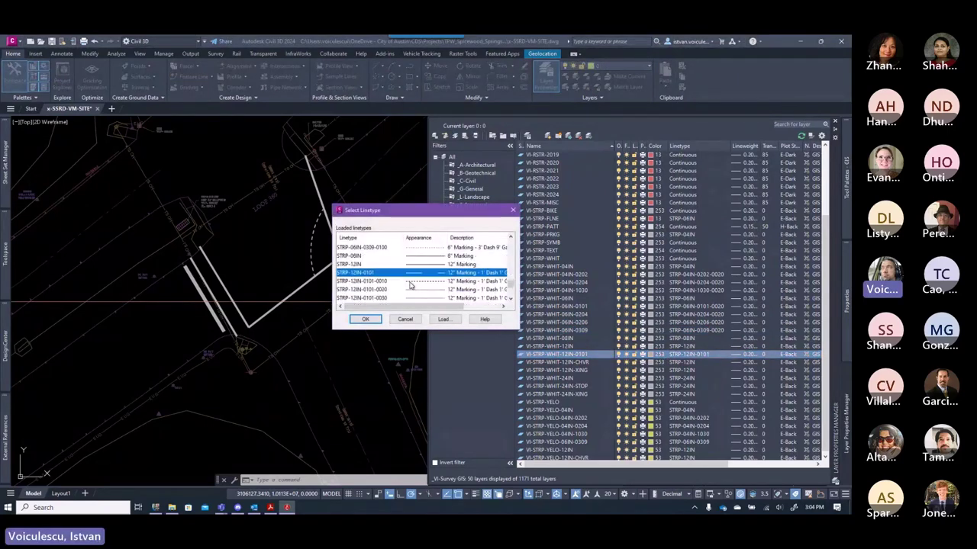
{"action": "left_click", "coordinate": [378, 290]}
{"action": "left_click", "coordinate": [368, 319]}
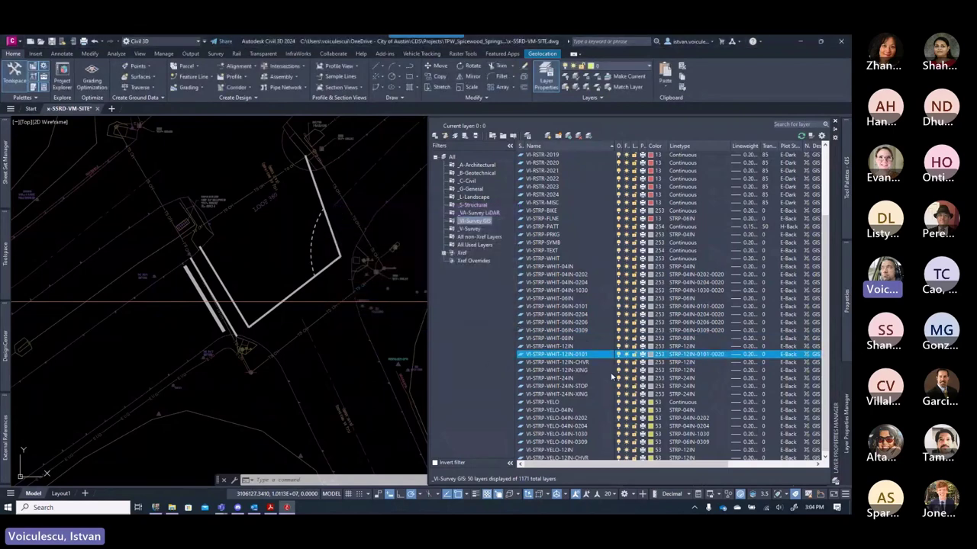
- Set the yellow 04IN-0202 and 04IN-0204 layers to their -0020 dashed linetypes
{"action": "scroll", "coordinate": [662, 423], "scroll_direction": "down", "scroll_amount": 1}
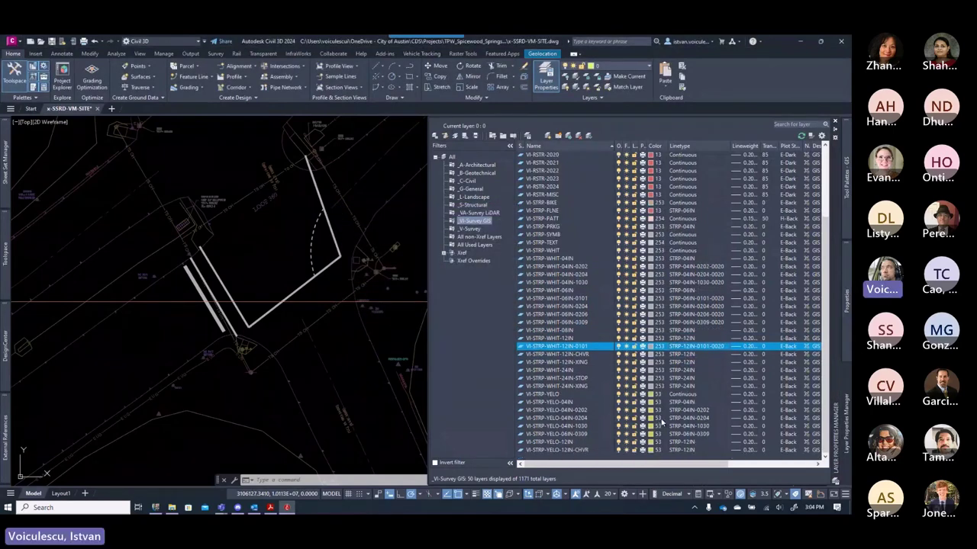
{"action": "left_click", "coordinate": [699, 412]}
{"action": "scroll", "coordinate": [393, 282], "scroll_direction": "down", "scroll_amount": 1}
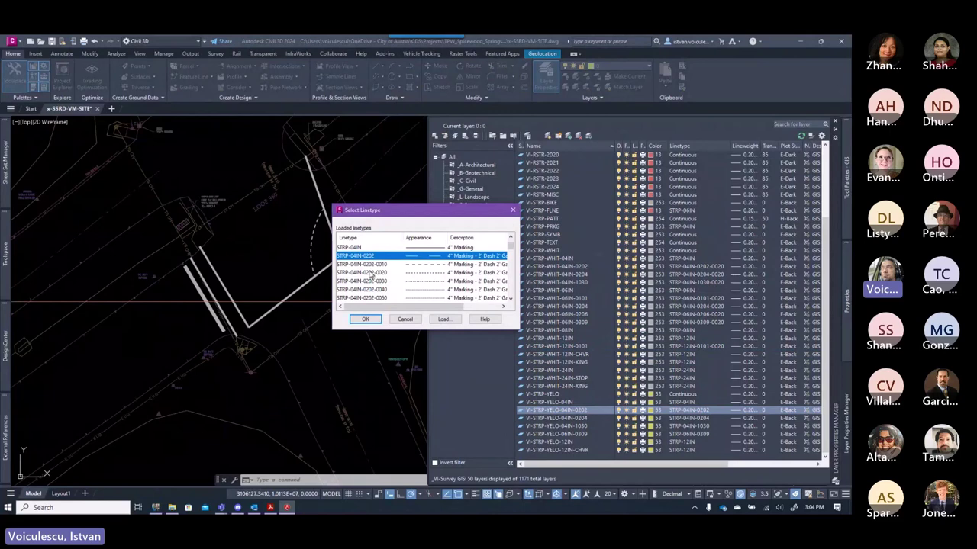
{"action": "left_click", "coordinate": [370, 273]}
{"action": "left_click", "coordinate": [365, 319]}
{"action": "left_click", "coordinate": [685, 420]}
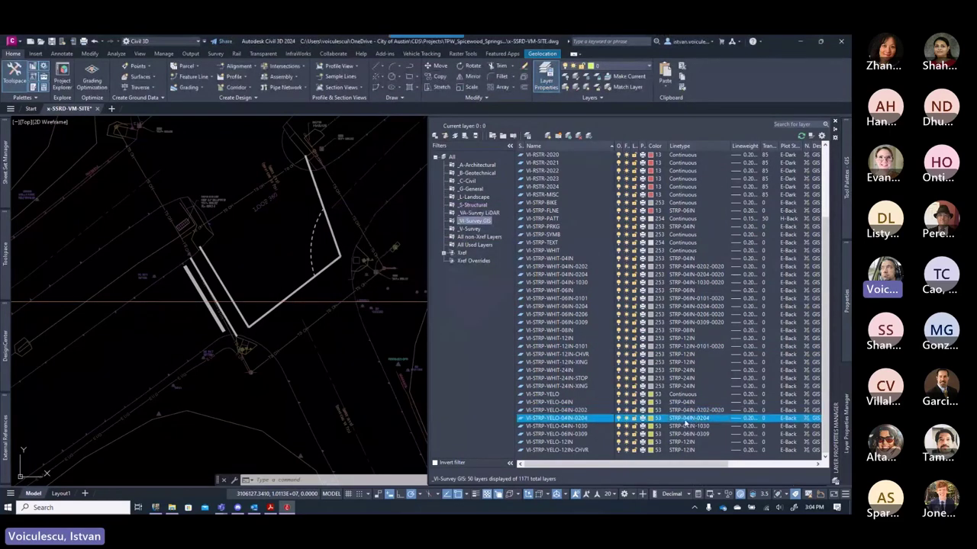
{"action": "left_click", "coordinate": [686, 419]}
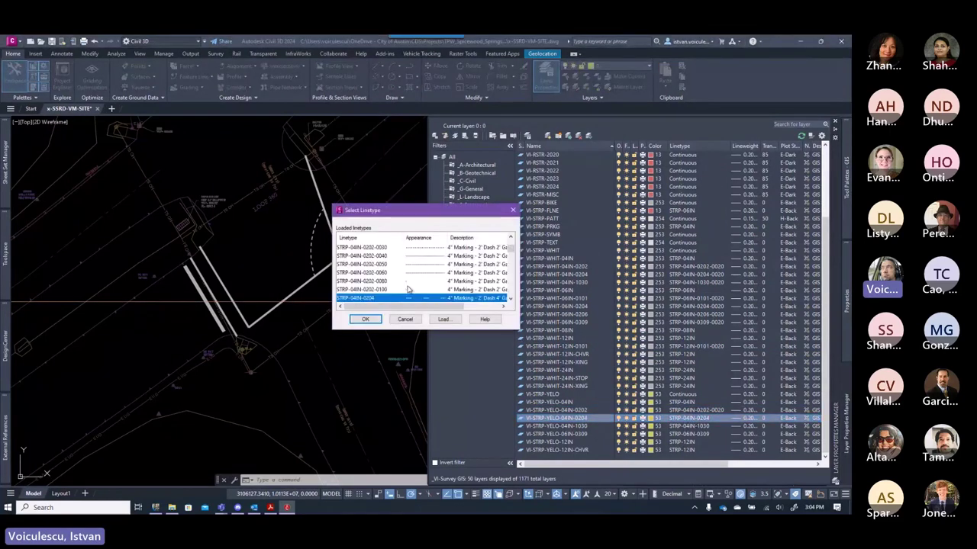
{"action": "left_click", "coordinate": [365, 319]}
- Assign STRP-04IN-1030-0020 and STRP-06IN-0309-0020 to the yellow 04IN-1030 and 06IN-0309 layers
{"action": "left_click", "coordinate": [700, 427]}
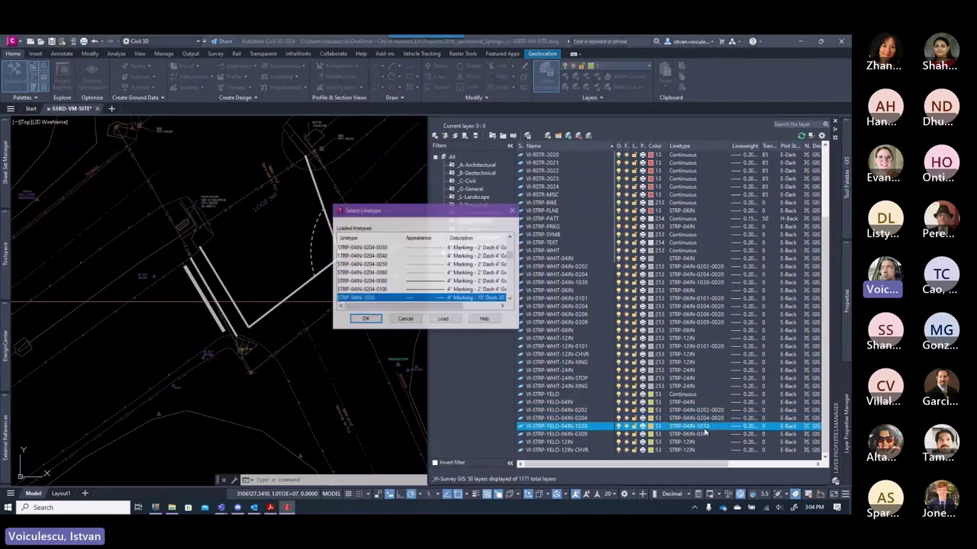
{"action": "scroll", "coordinate": [408, 299], "scroll_direction": "down", "scroll_amount": 1}
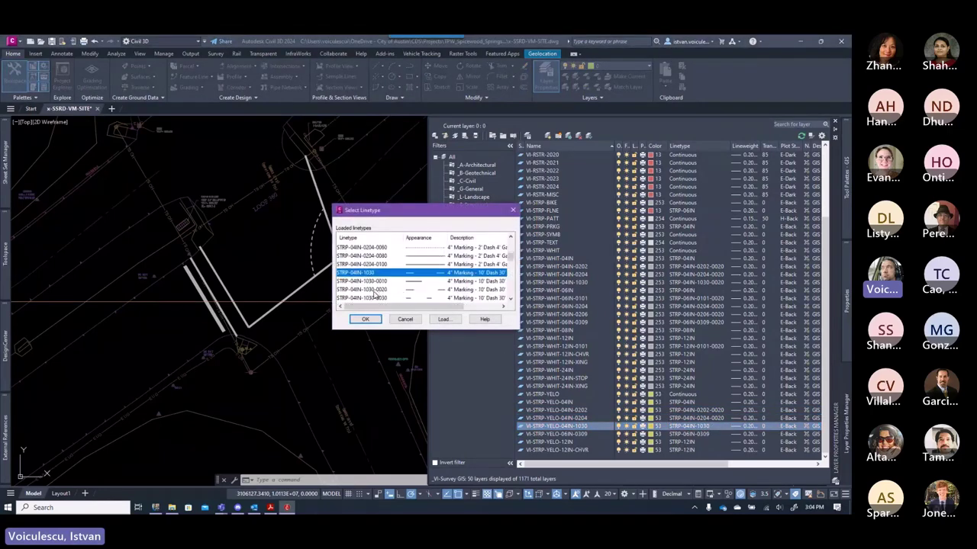
{"action": "left_click", "coordinate": [379, 291]}
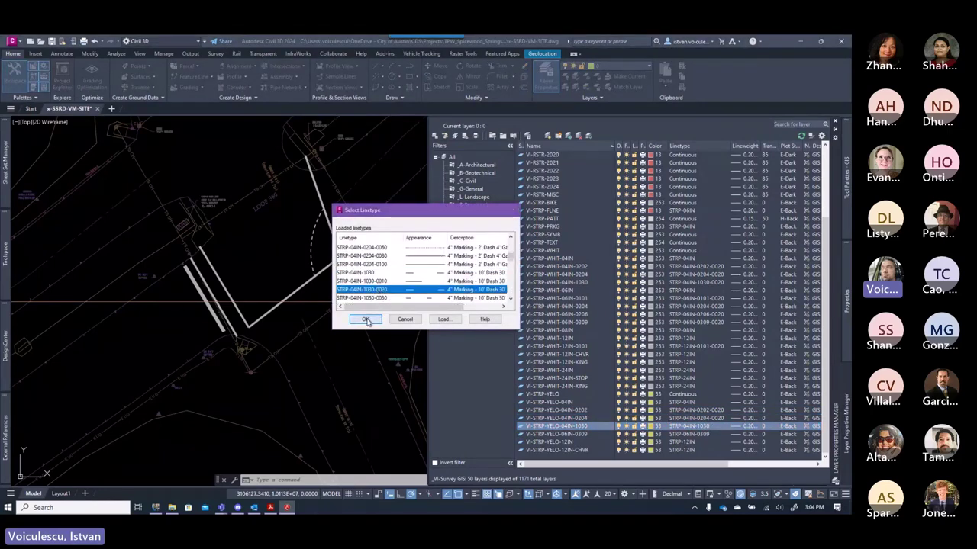
{"action": "left_click", "coordinate": [364, 319]}
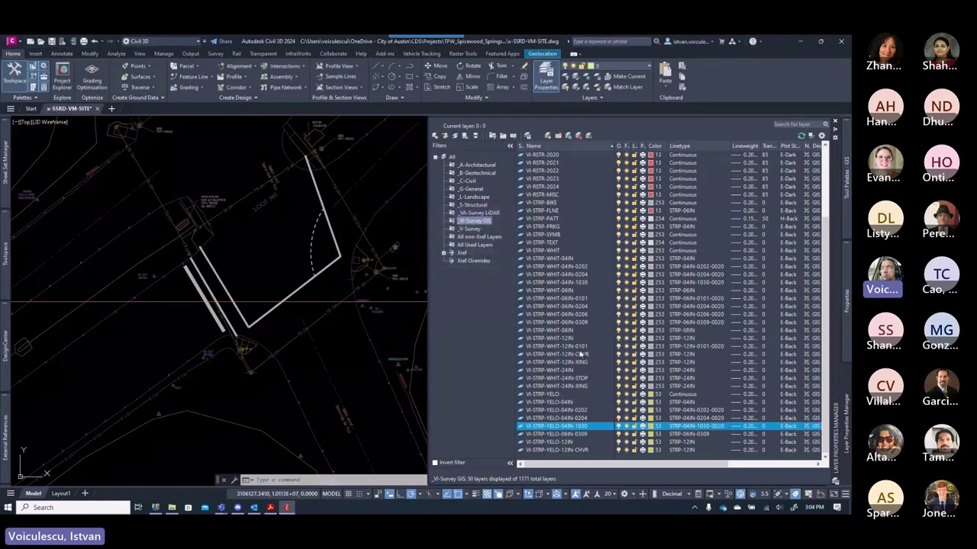
{"action": "left_click", "coordinate": [705, 437]}
{"action": "left_click", "coordinate": [371, 290]}
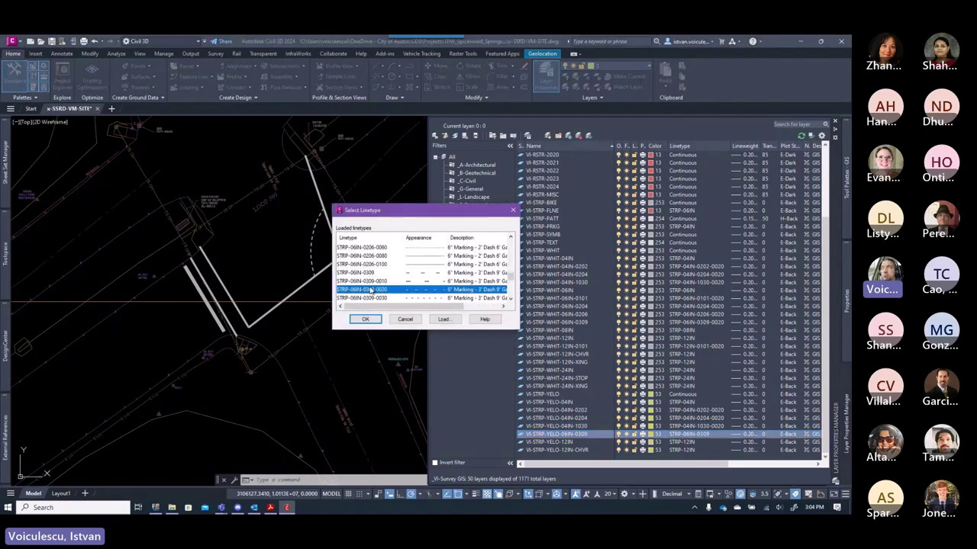
{"action": "left_click", "coordinate": [365, 318]}
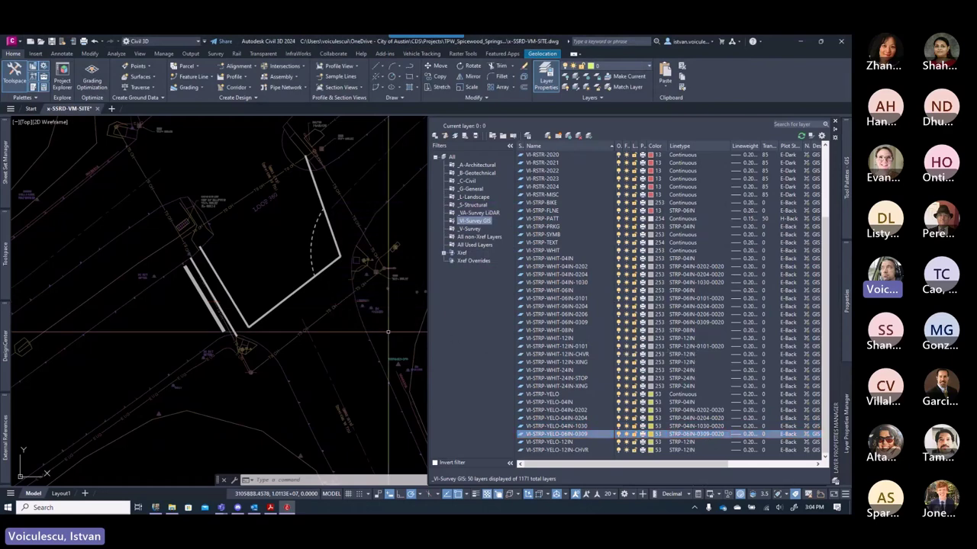
- Save the current layer settings as a new layer state named '20 Scale' via LAS
{"action": "type", "text": "las"}
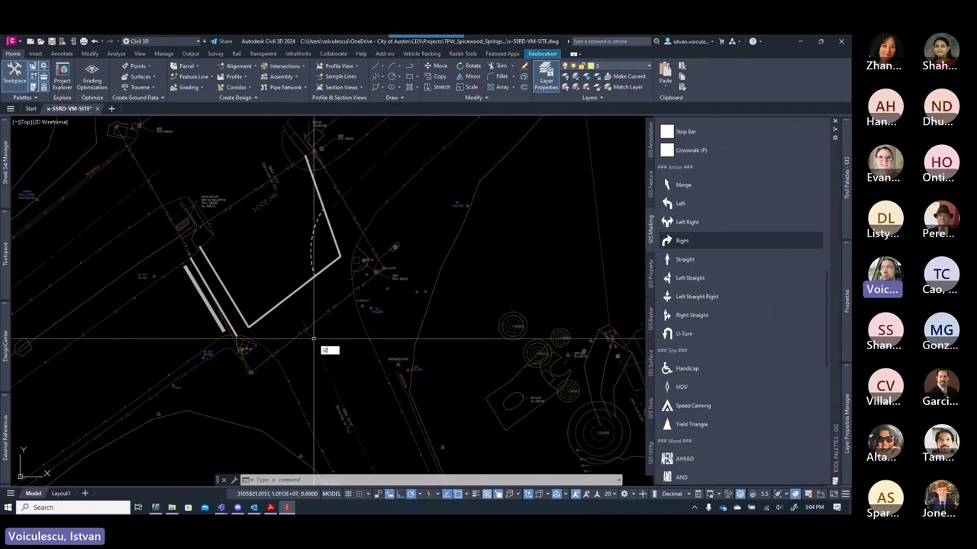
{"action": "key", "text": "Return"}
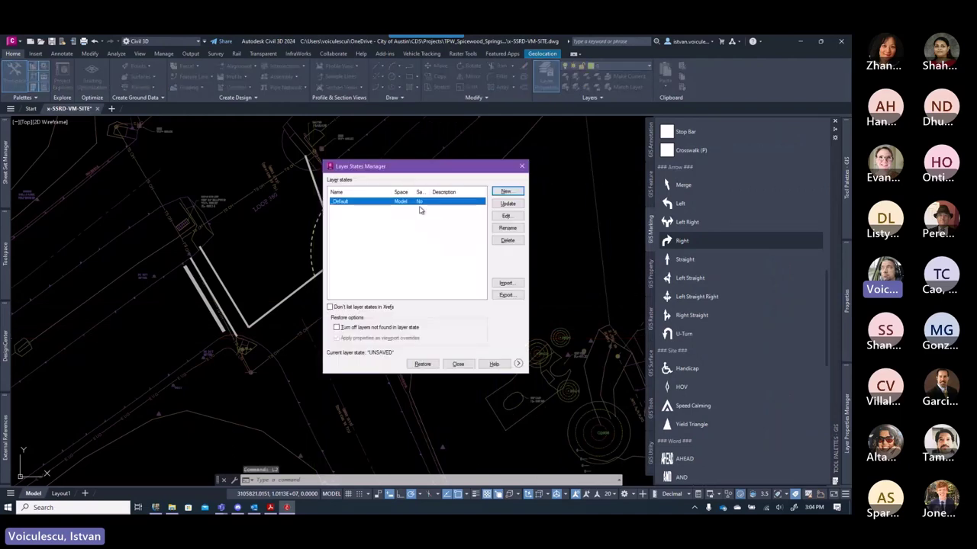
{"action": "left_click", "coordinate": [506, 191]}
{"action": "type", "text": "20 Scale"}
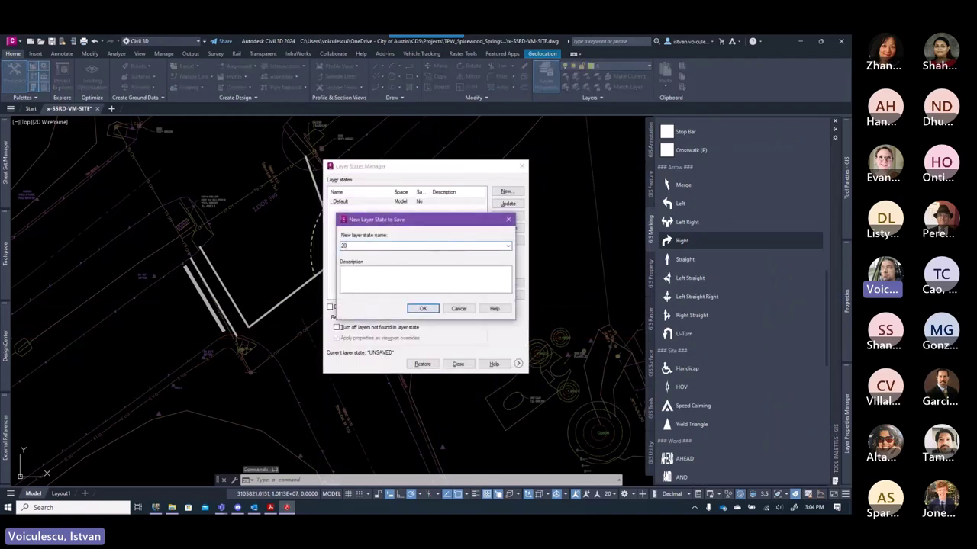
{"action": "left_click", "coordinate": [423, 308]}
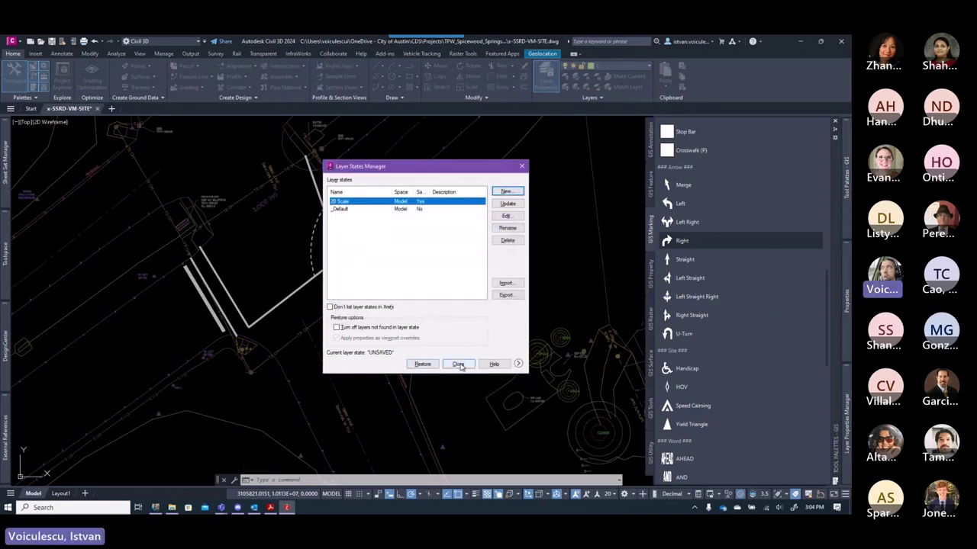
- Restore the _Default layer state
{"action": "left_click", "coordinate": [350, 211]}
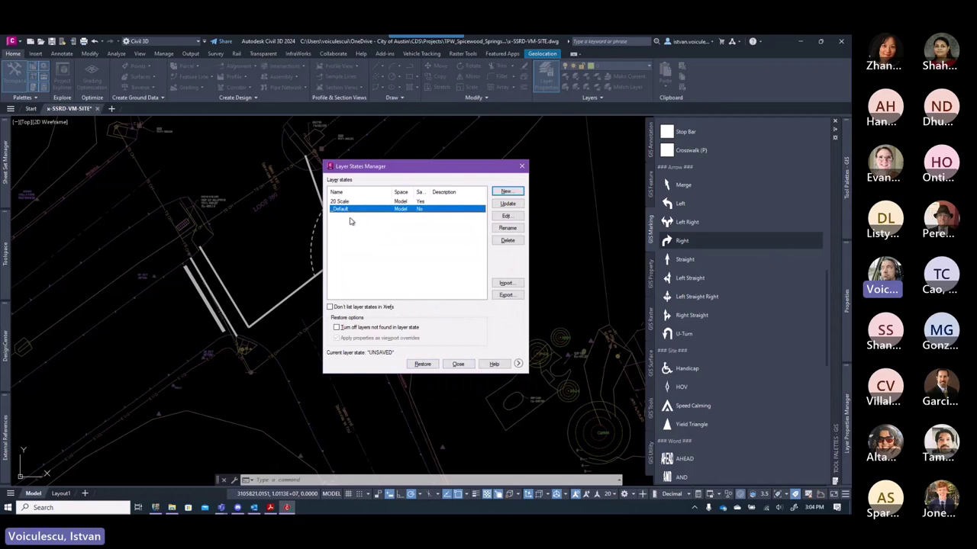
{"action": "left_click", "coordinate": [422, 365]}
{"action": "scroll", "coordinate": [445, 386], "scroll_direction": "down", "scroll_amount": 6}
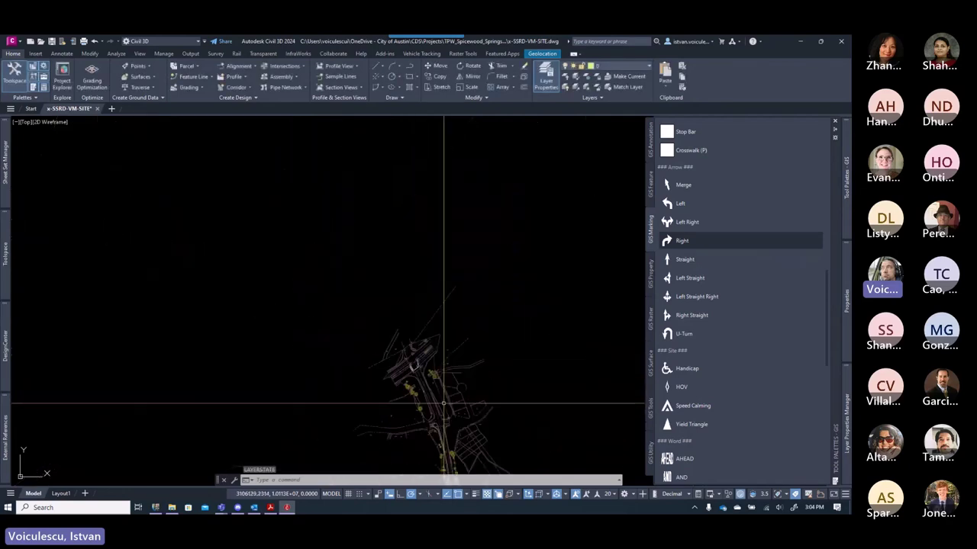
{"action": "scroll", "coordinate": [338, 262], "scroll_direction": "up", "scroll_amount": 10}
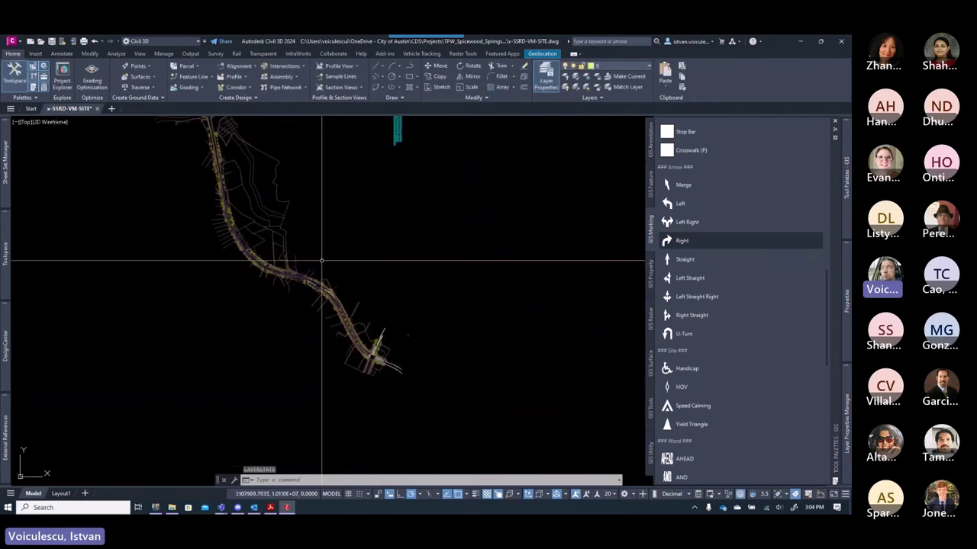
{"action": "scroll", "coordinate": [377, 326], "scroll_direction": "up", "scroll_amount": 3}
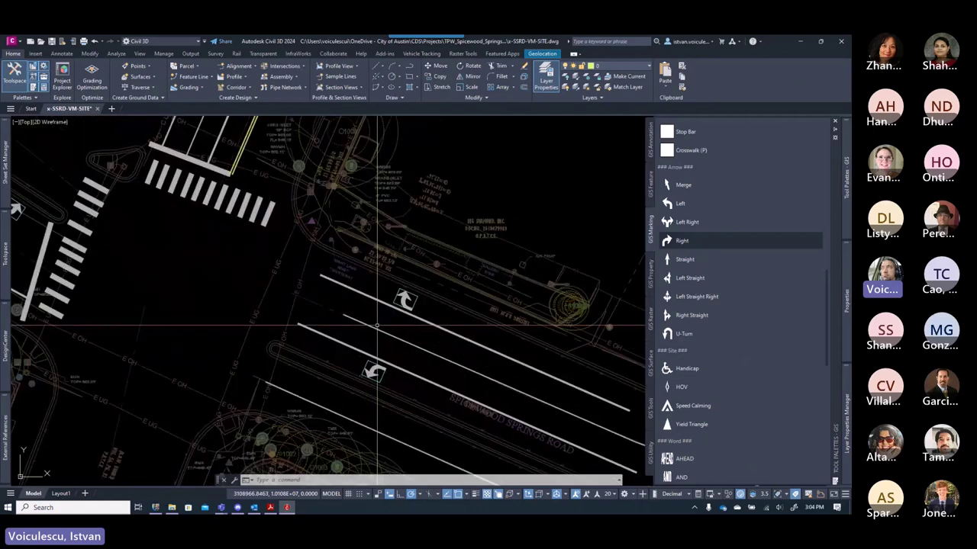
- Test annotation scale 2 and regenerate the drawing
{"action": "left_click", "coordinate": [607, 494]}
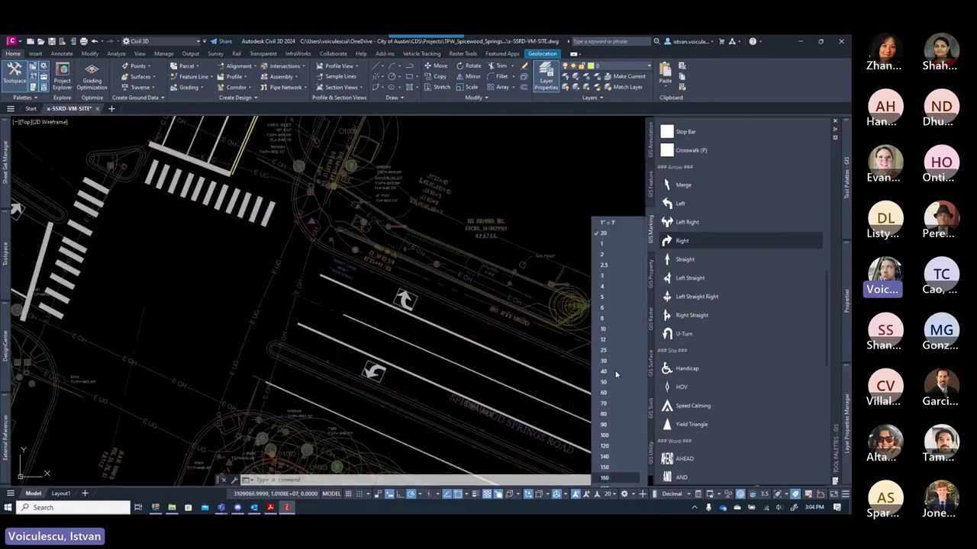
{"action": "left_click", "coordinate": [605, 248]}
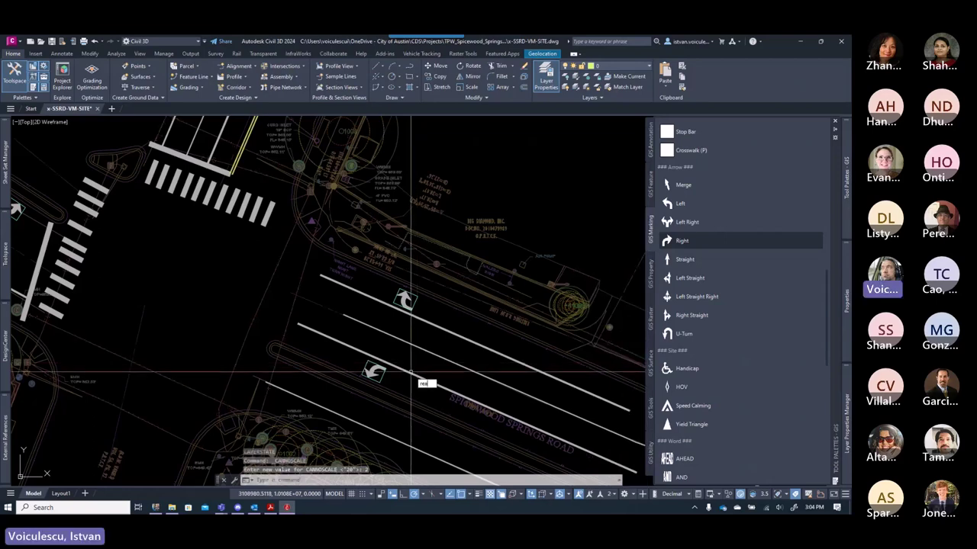
{"action": "type", "text": "rea"}
{"action": "key", "text": "Return"}
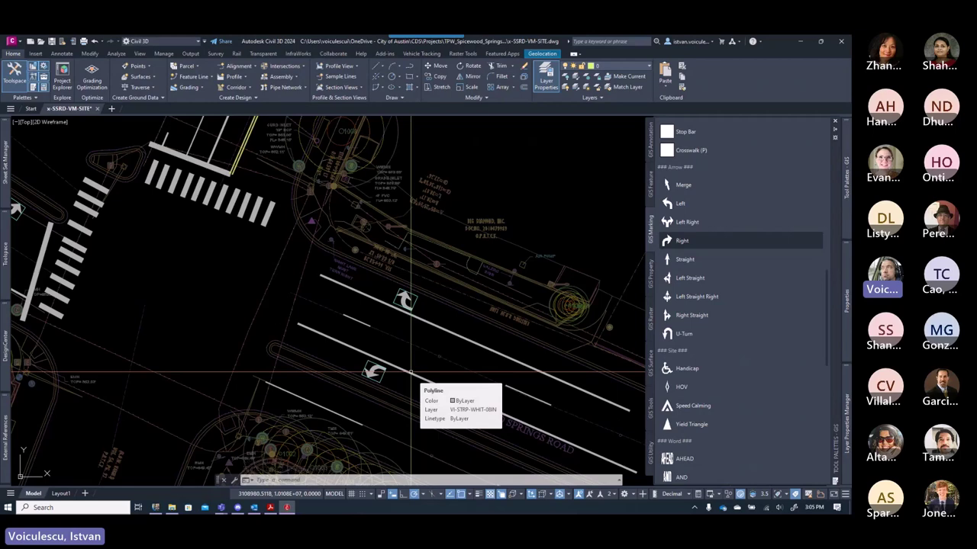
- Restore the '20 Scale' layer state, regenerate, and set the annotation scale back to 20
{"action": "type", "text": "las"}
{"action": "key", "text": "Return"}
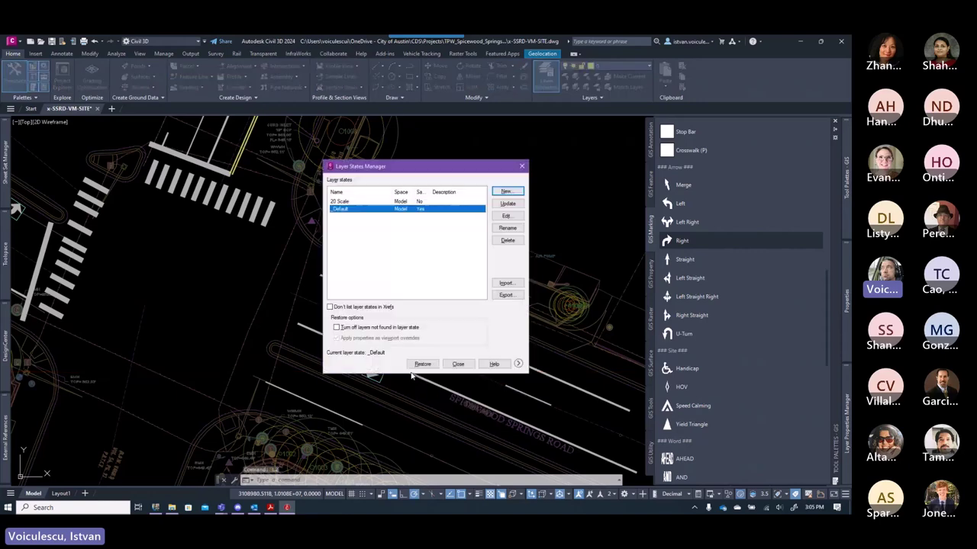
{"action": "left_click", "coordinate": [345, 201]}
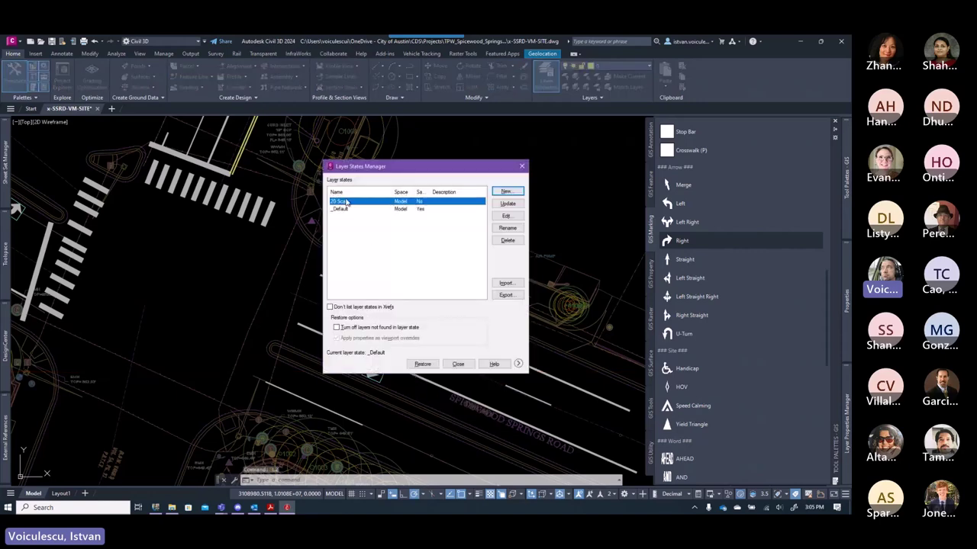
{"action": "left_click", "coordinate": [422, 364]}
{"action": "type", "text": "rea"}
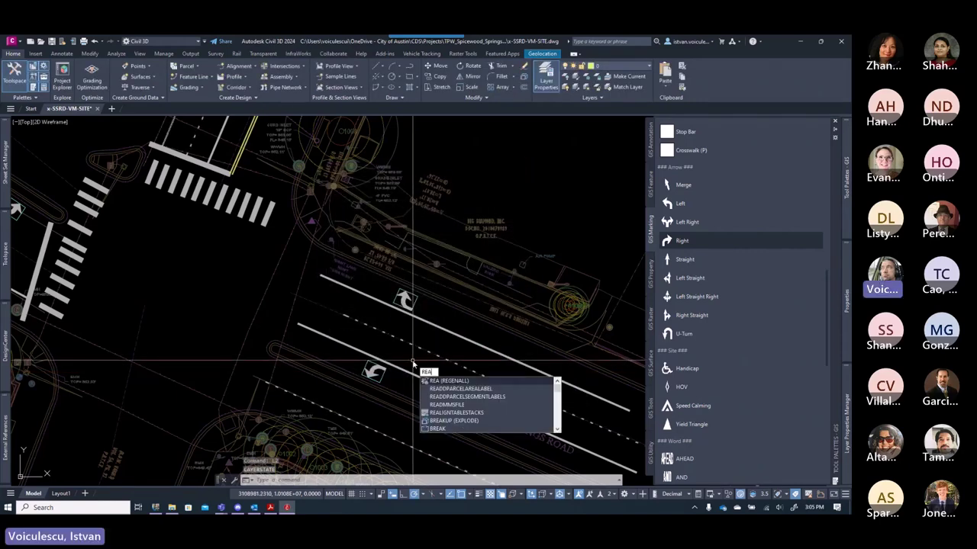
{"action": "key", "text": "Return"}
{"action": "left_click", "coordinate": [611, 495]}
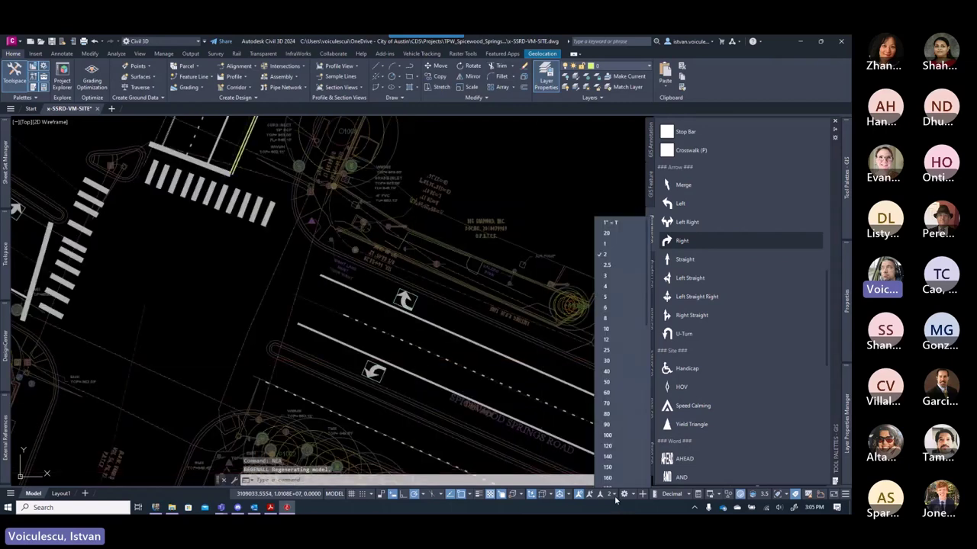
{"action": "left_click", "coordinate": [607, 233]}
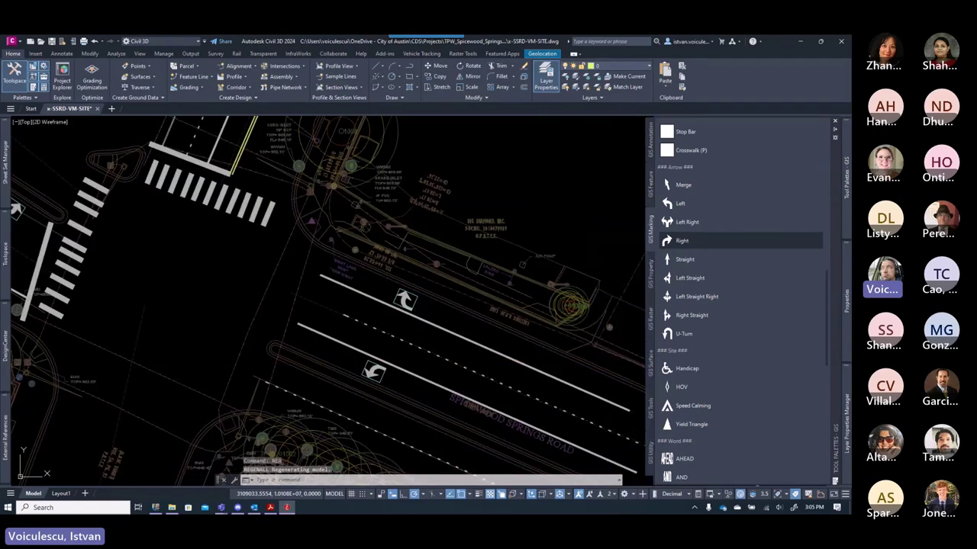
- Run REA to redraw the lane striping dashes, then zoom out over the intersection
{"action": "type", "text": "rea"}
{"action": "key", "text": "Return"}
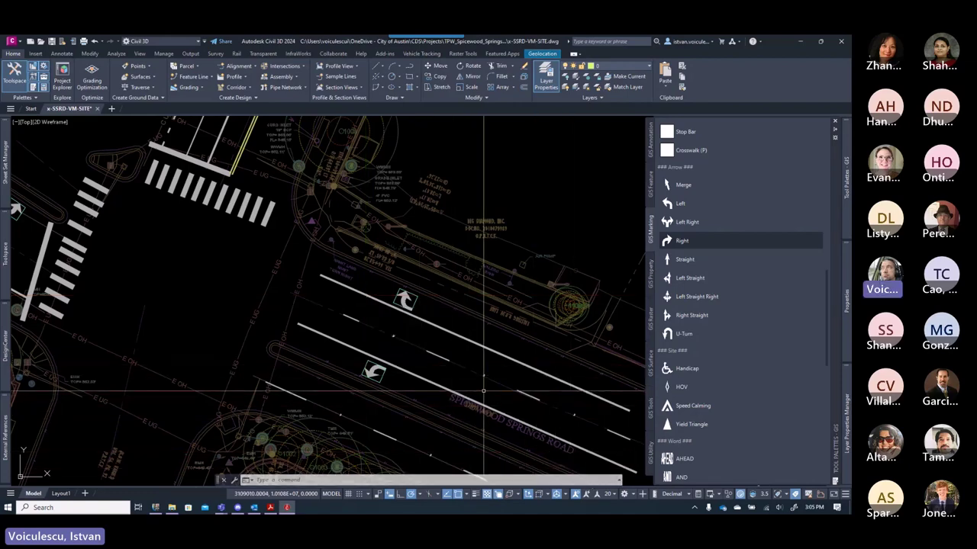
{"action": "scroll", "coordinate": [465, 377], "scroll_direction": "down", "scroll_amount": 4}
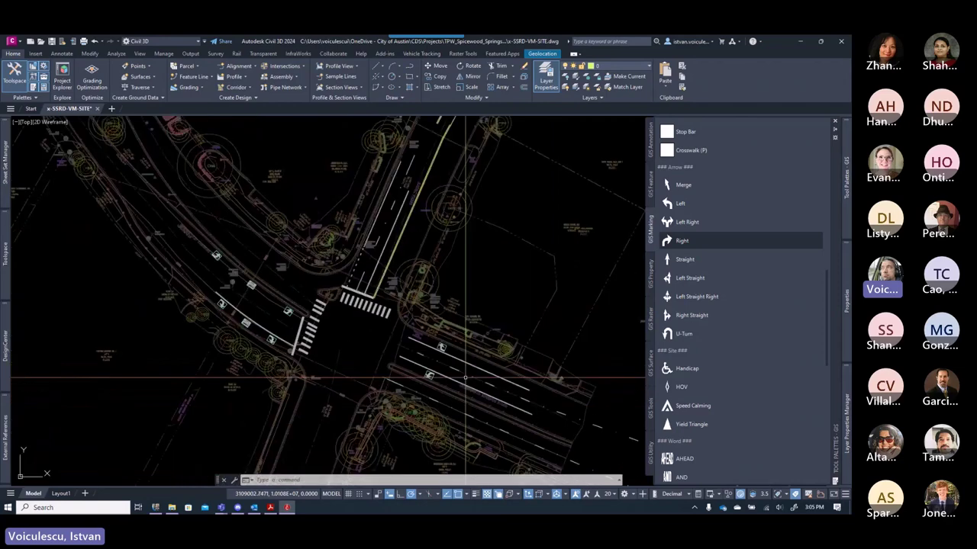